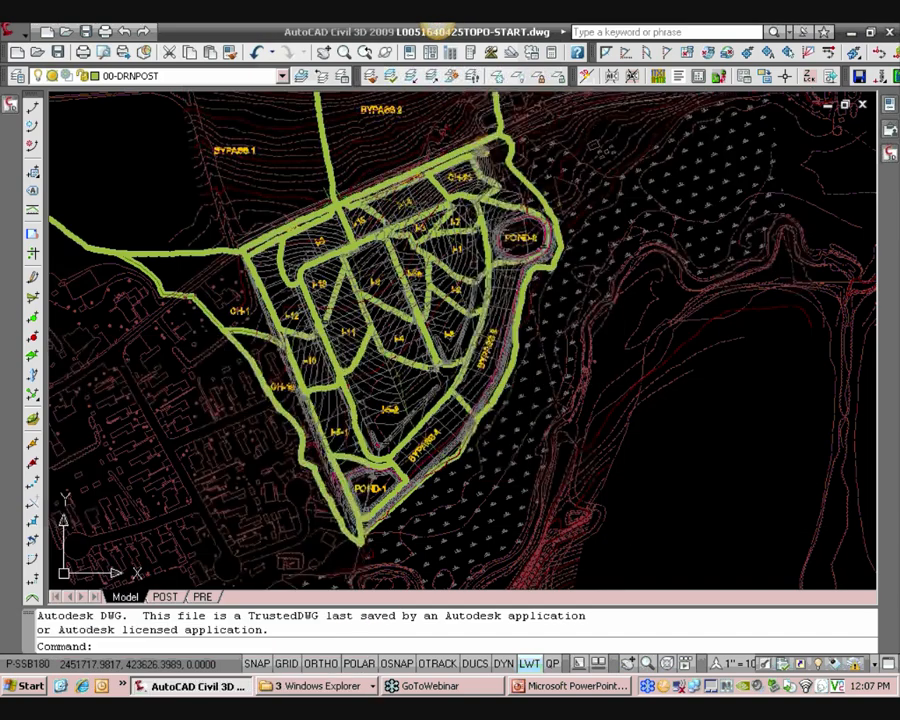
# Zoom in and pan around the drainage area map to examine the labelled sub-areas
pyautogui.scroll(2, 242, 342)
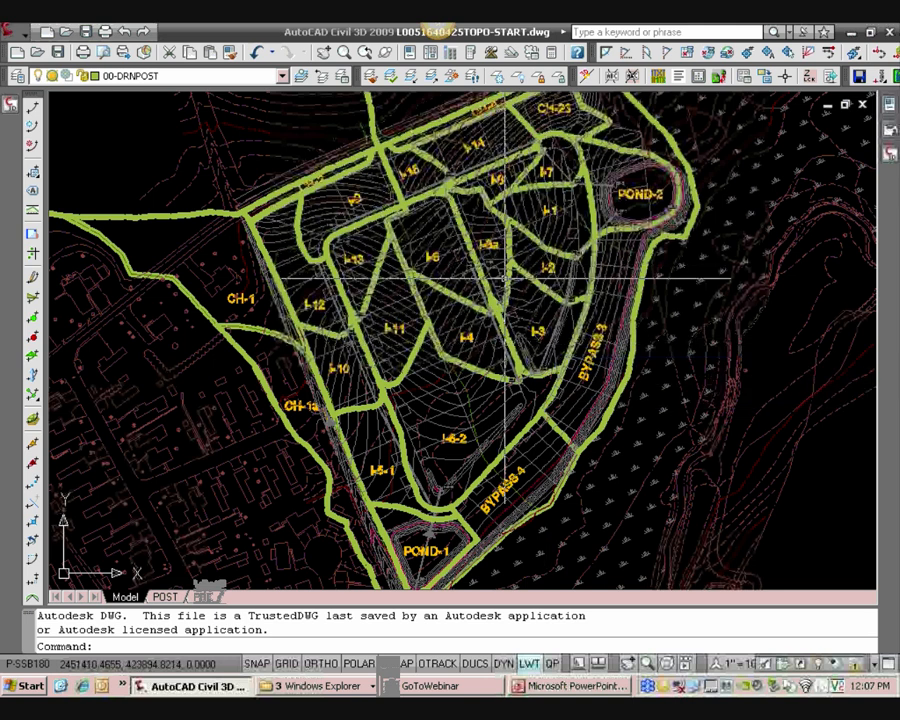
pyautogui.moveTo(456, 299); pyautogui.dragTo(456, 301, button='middle')
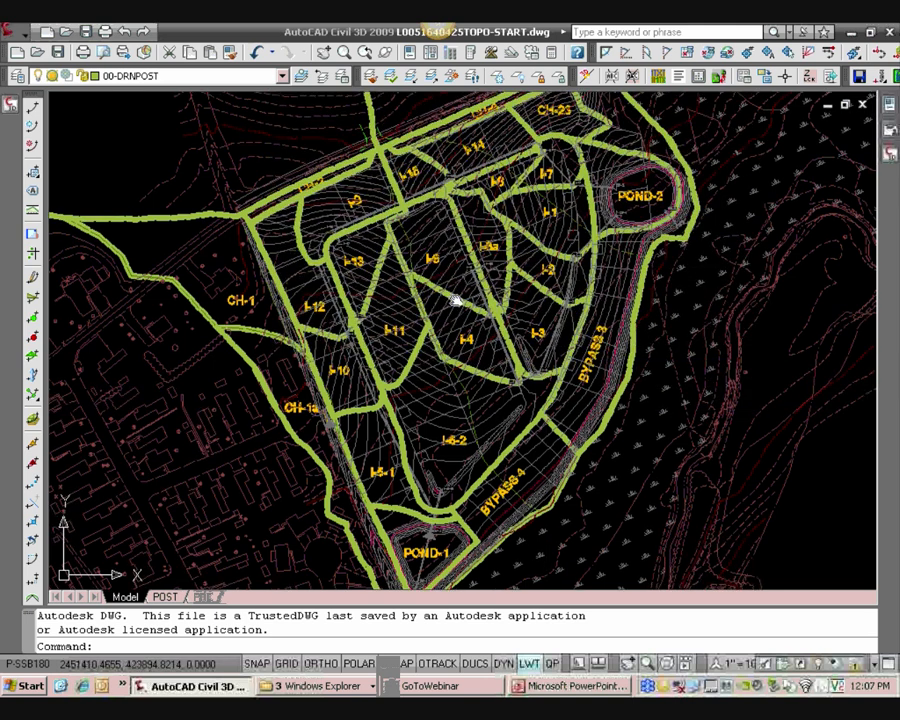
pyautogui.scroll(3, 380, 295)
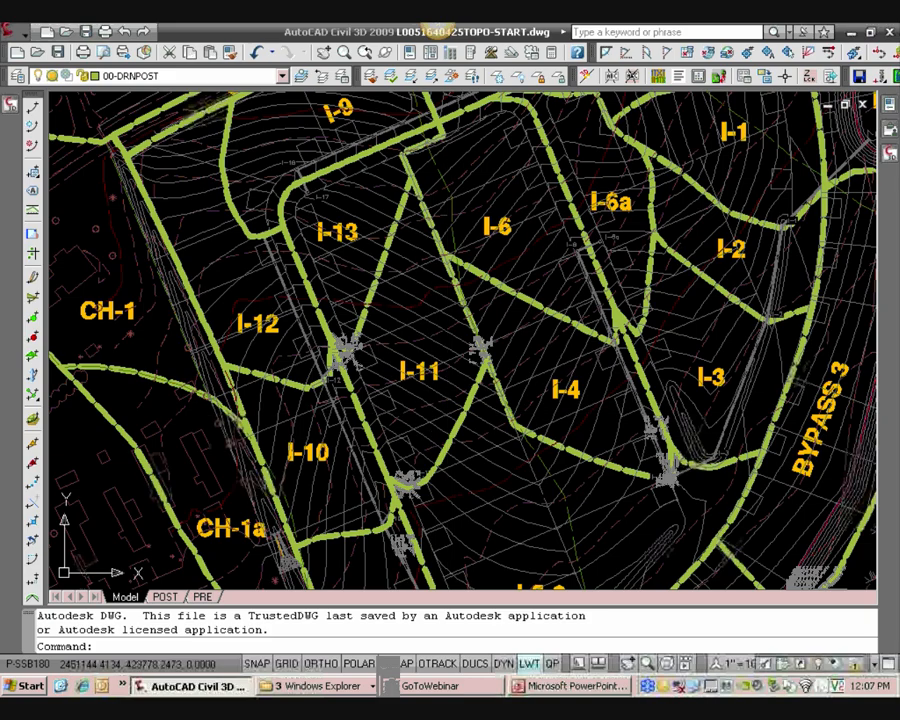
pyautogui.scroll(2, 450, 320)
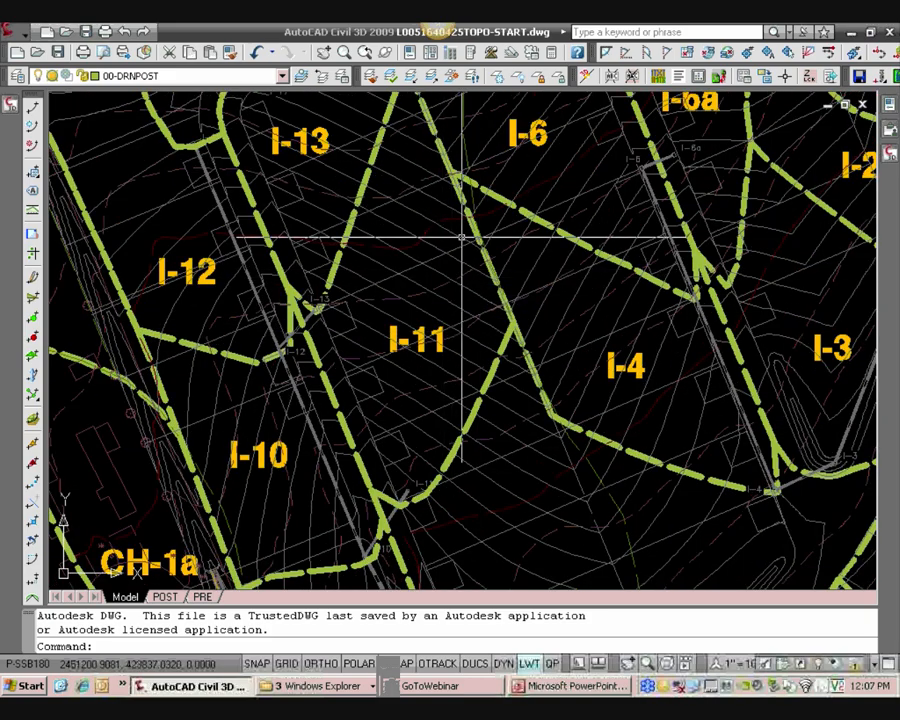
pyautogui.moveTo(442, 262); pyautogui.dragTo(462, 292, button='middle')
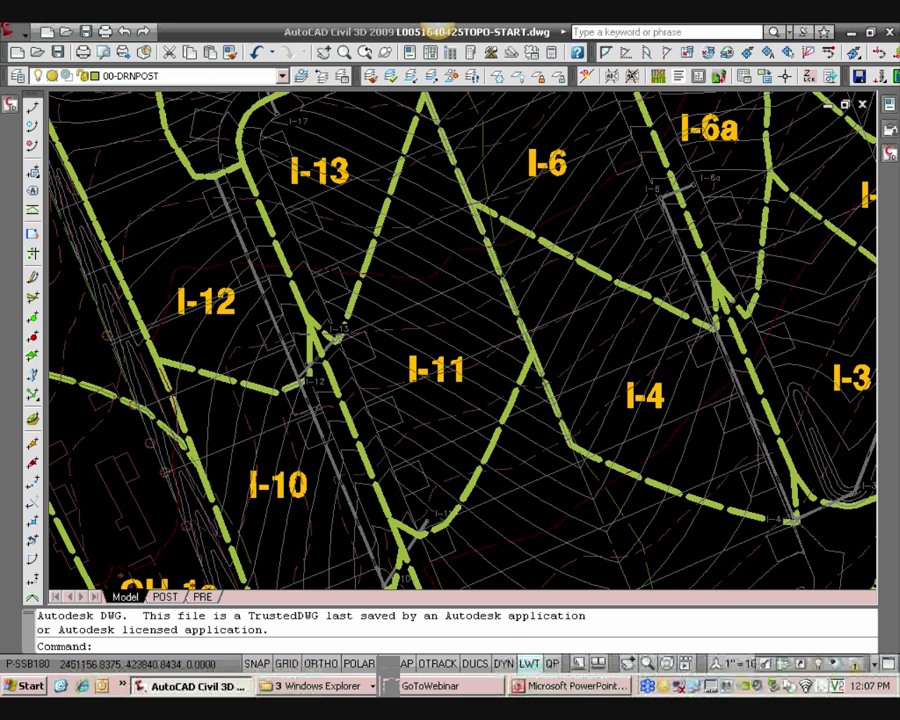
pyautogui.scroll(-2, 436, 296)
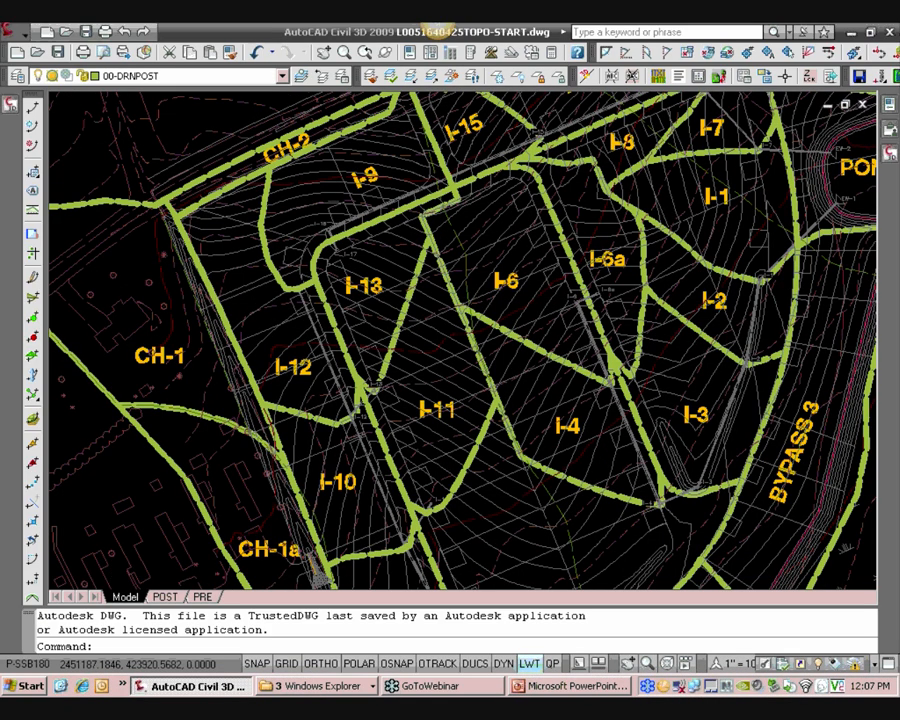
pyautogui.scroll(-1, 448, 282)
# Open the External References palette with the XREF command
pyautogui.write('xref')
pyautogui.press('Return')
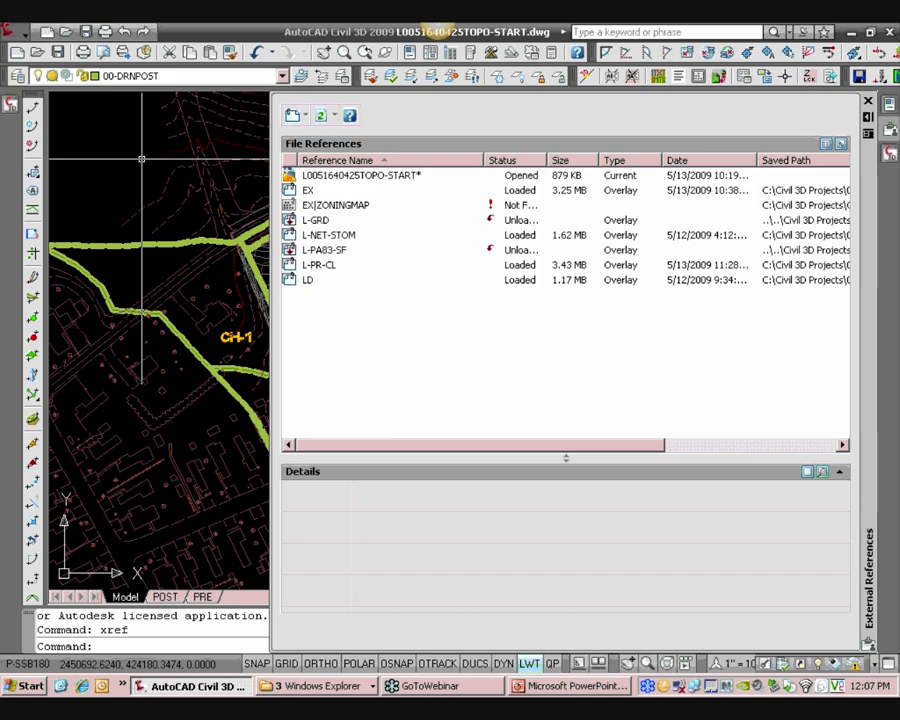
pyautogui.scroll(-1, 140, 150)
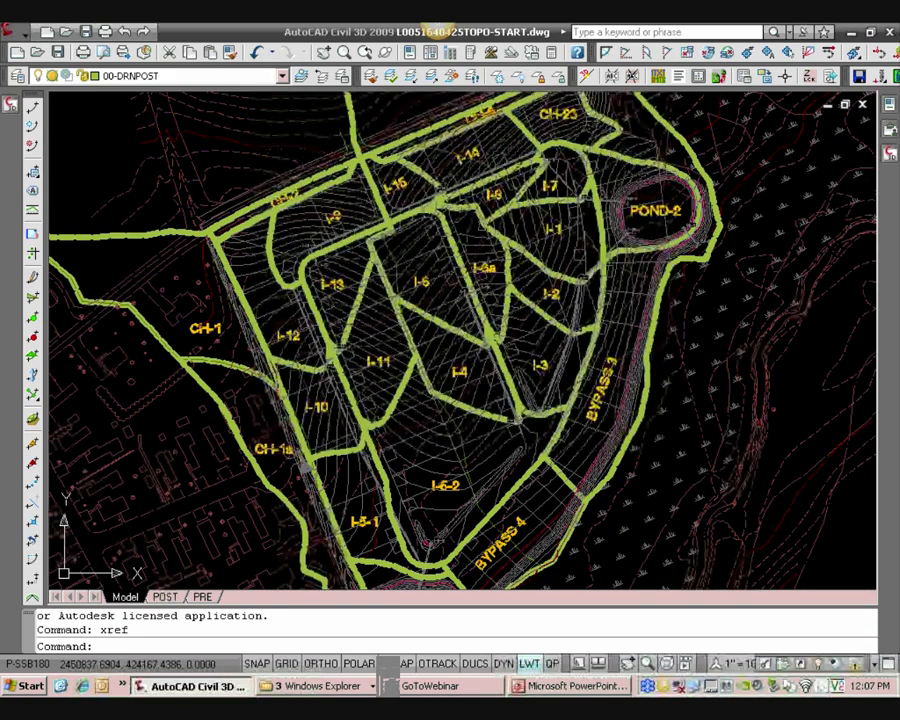
pyautogui.scroll(-2, 216, 168)
pyautogui.moveTo(271, 163); pyautogui.dragTo(303, 198, button='middle')
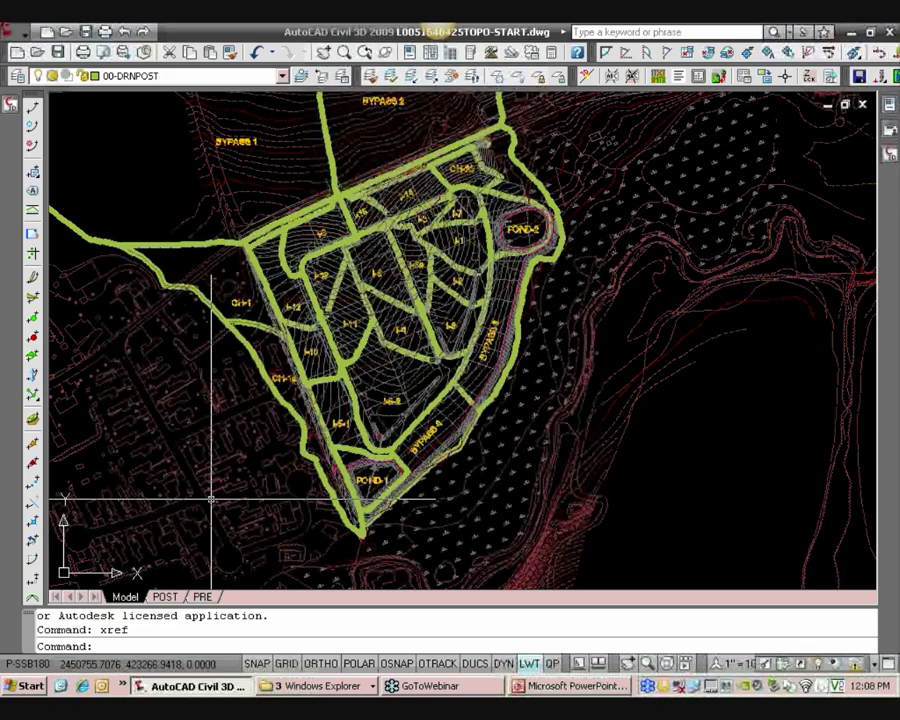
# Switch to Internet Explorer, browse the intranet's CADD Management Channel to the 2007 HRG Training Videos page, and close the browser
pyautogui.moveTo(222, 461)
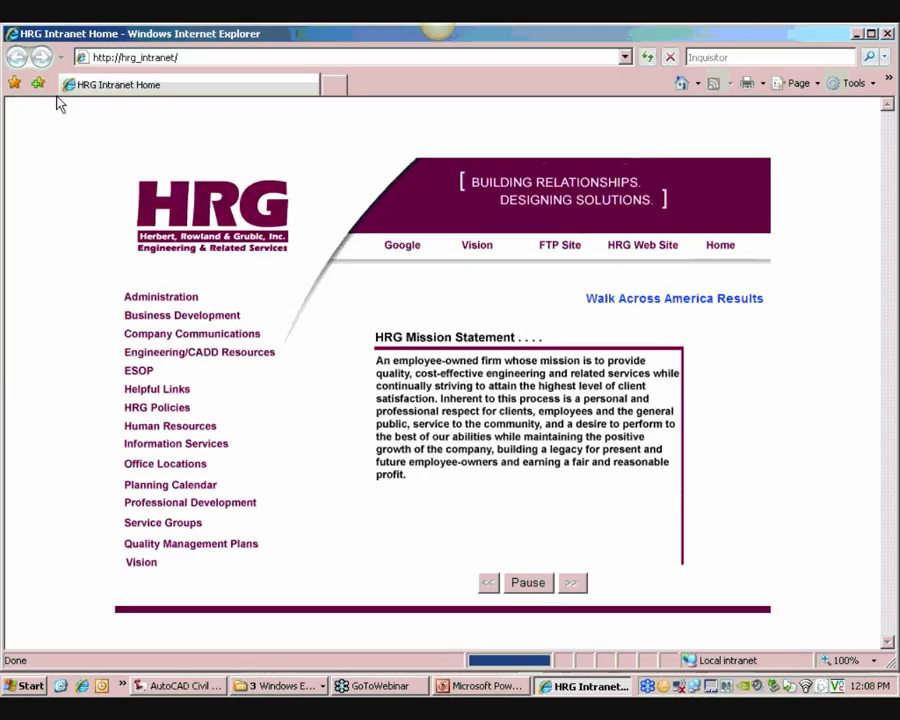
pyautogui.click(258, 355)
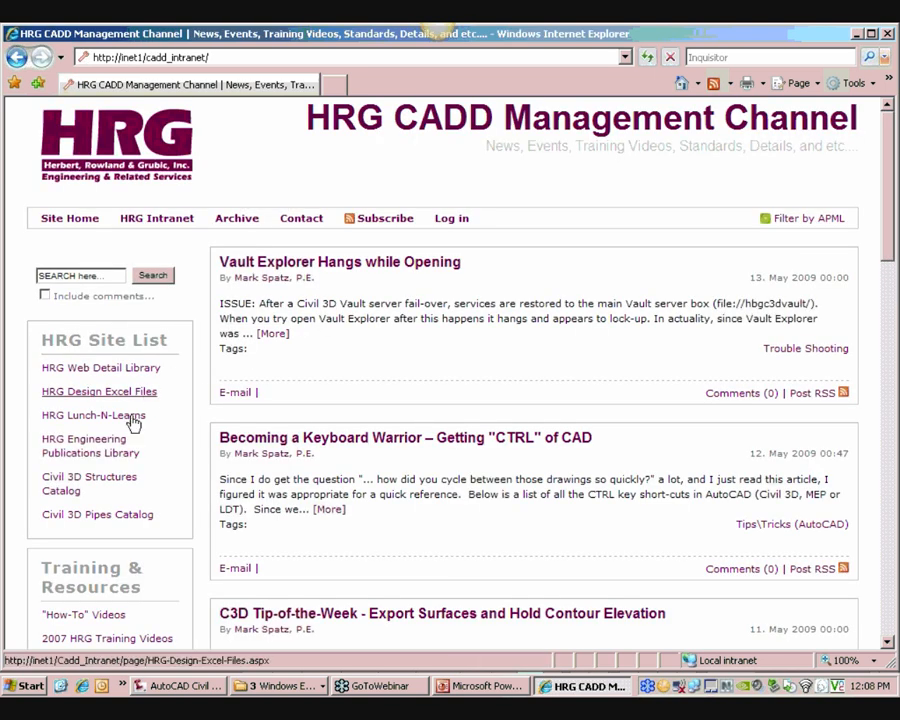
pyautogui.scroll(-1, 115, 479)
pyautogui.scroll(-3, 115, 479)
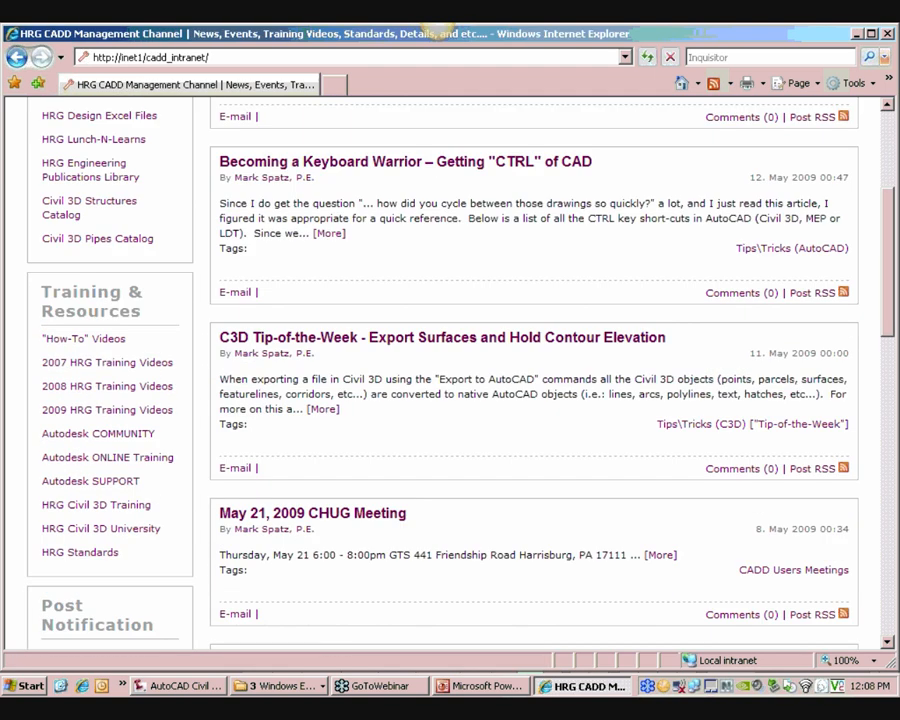
pyautogui.click(62, 370)
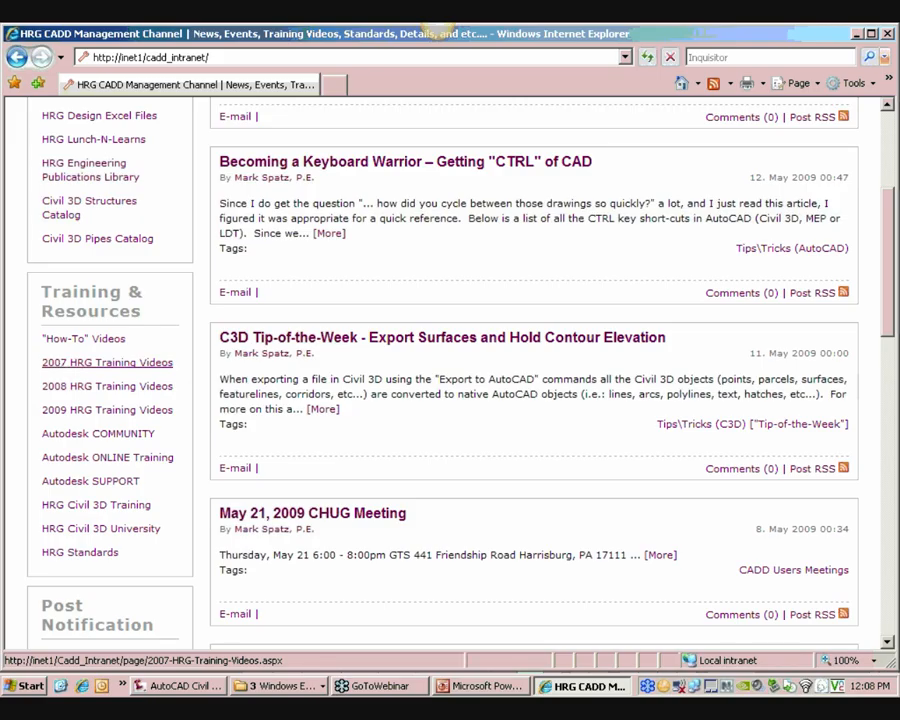
pyautogui.scroll(-2, 266, 374)
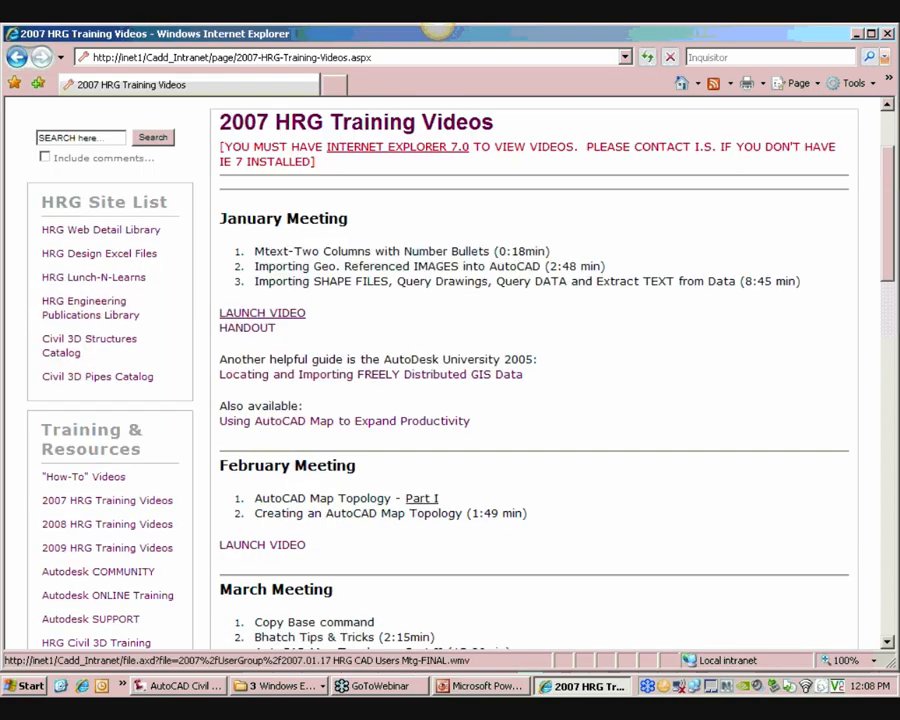
pyautogui.scroll(-2, 301, 484)
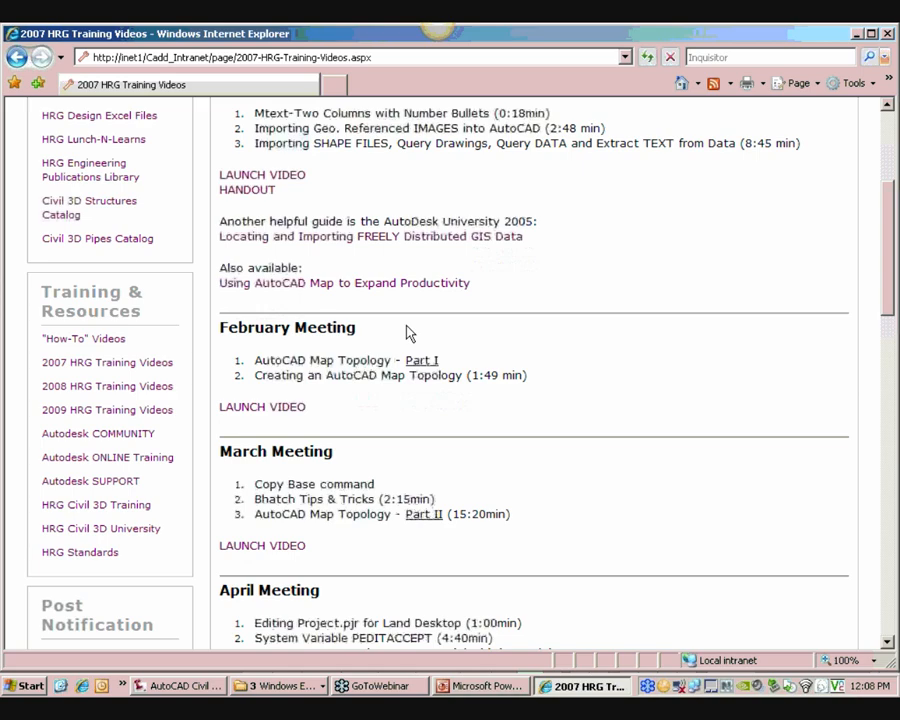
pyautogui.scroll(1, 509, 152)
pyautogui.scroll(-1, 503, 163)
pyautogui.moveTo(830, 38); pyautogui.dragTo(644, 42)
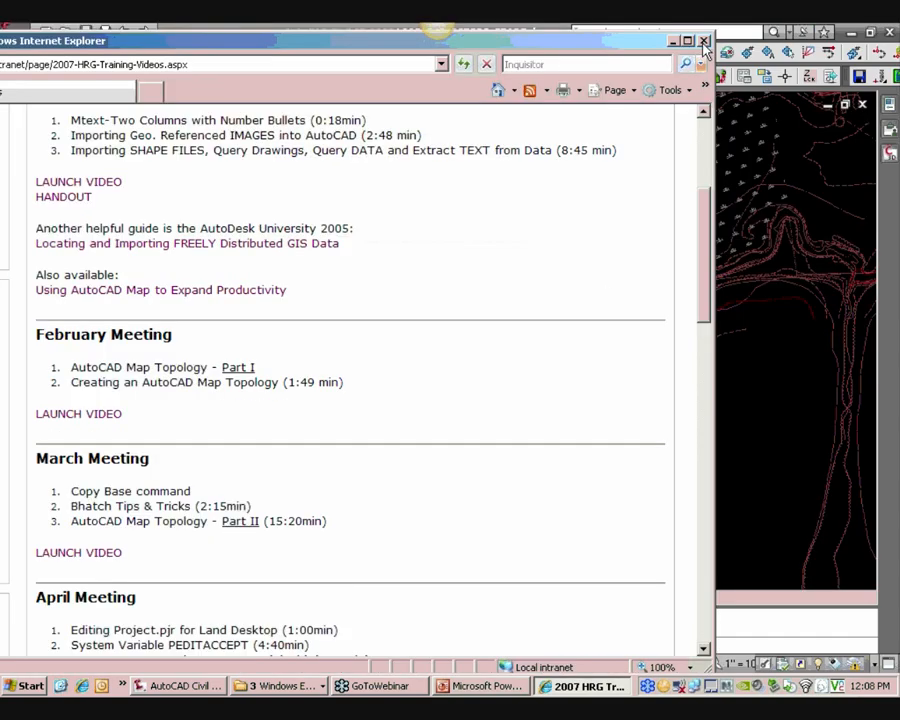
pyautogui.click(705, 41)
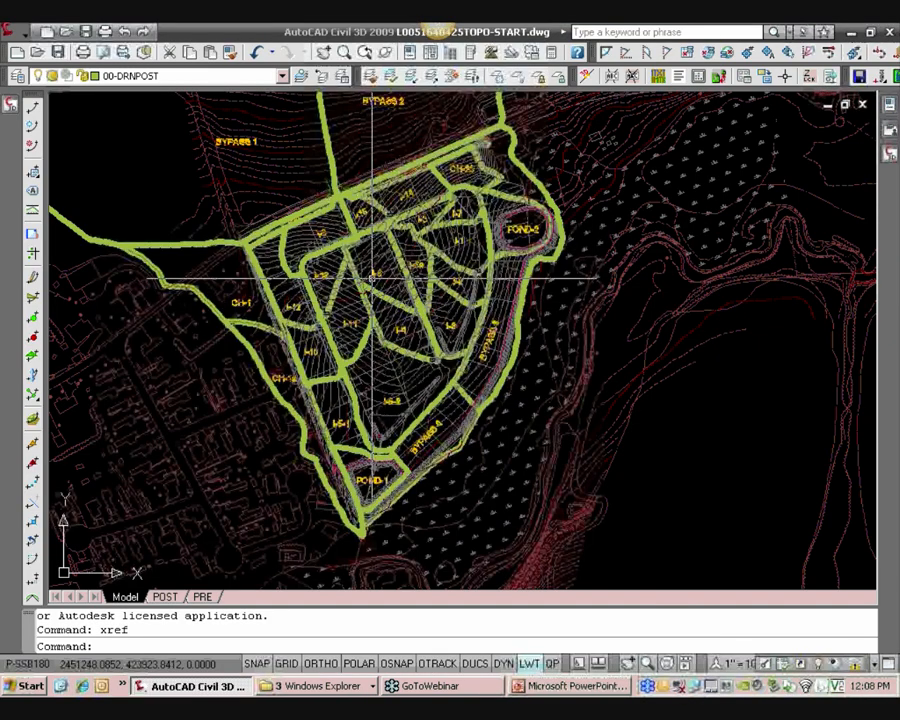
# Reopen the External References palette and unload all attached references from EX through LD
pyautogui.moveTo(357, 288); pyautogui.dragTo(364, 293, button='middle')
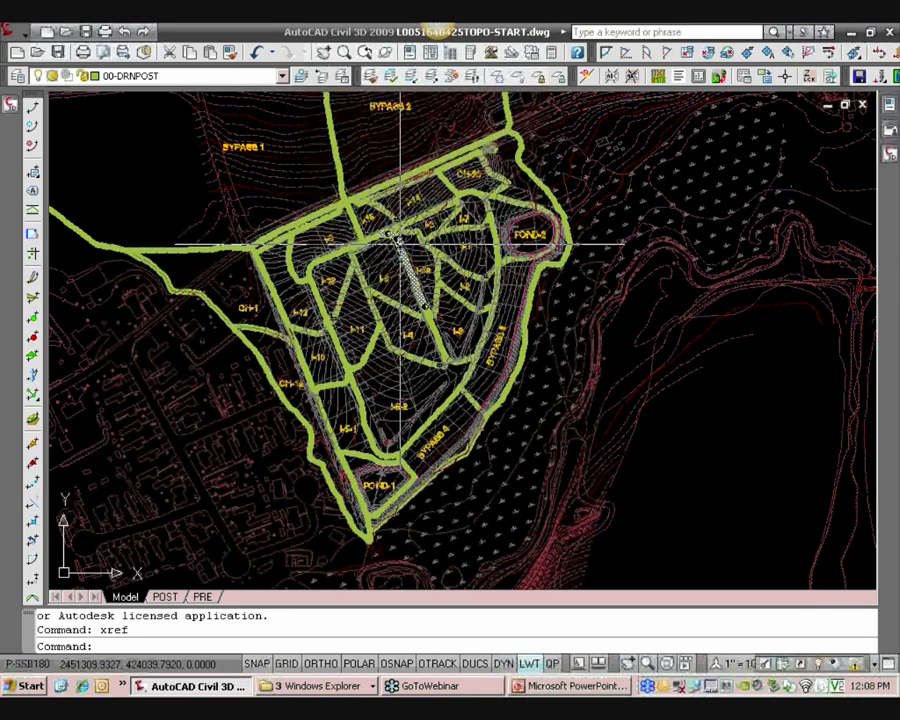
pyautogui.moveTo(458, 246); pyautogui.dragTo(461, 252, button='middle')
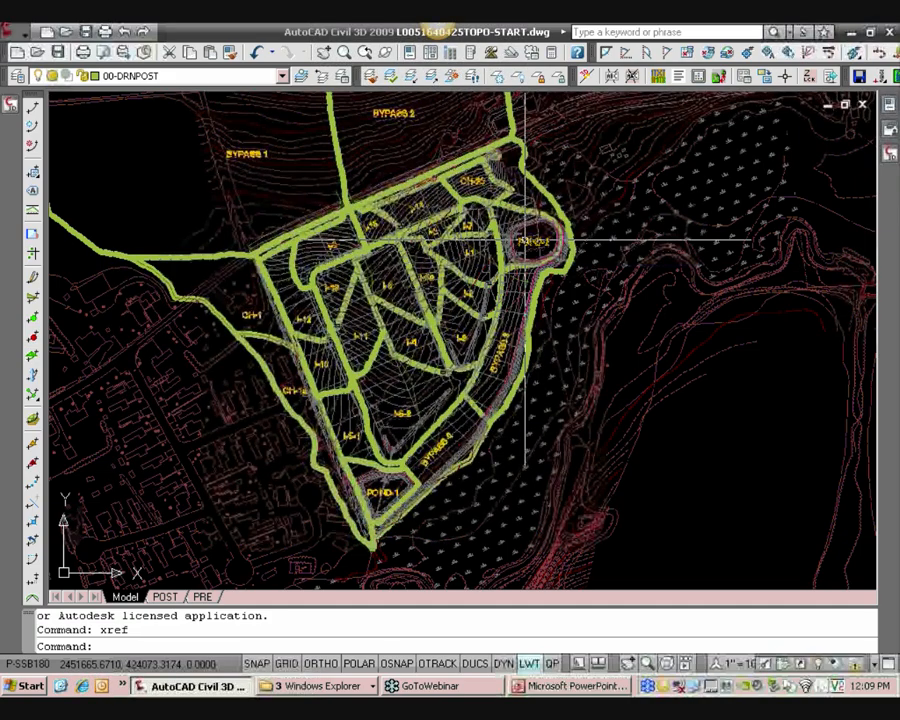
pyautogui.scroll(3, 446, 267)
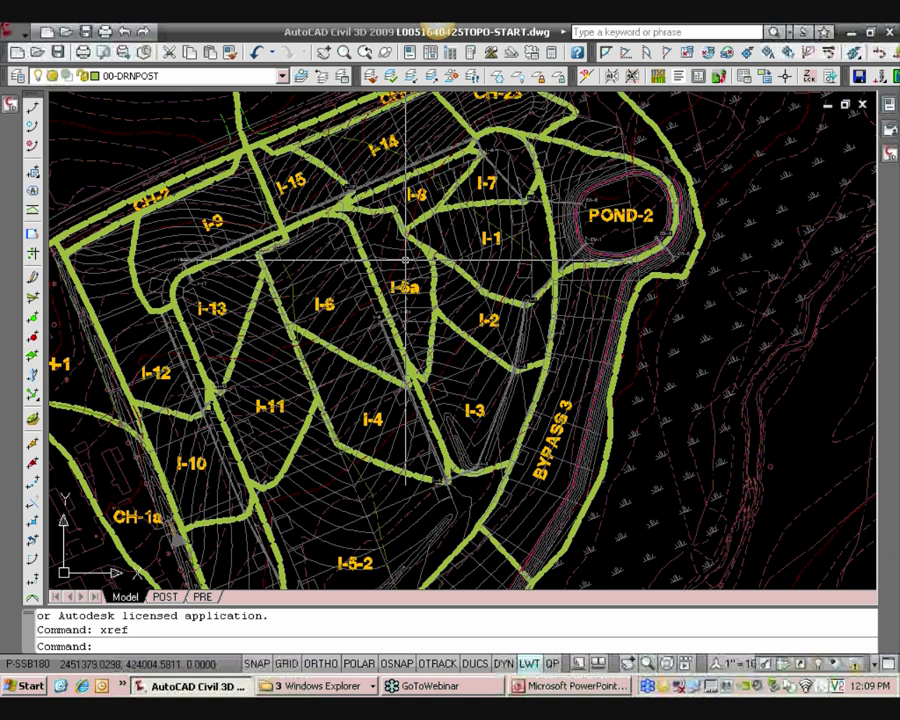
pyautogui.scroll(-2, 410, 302)
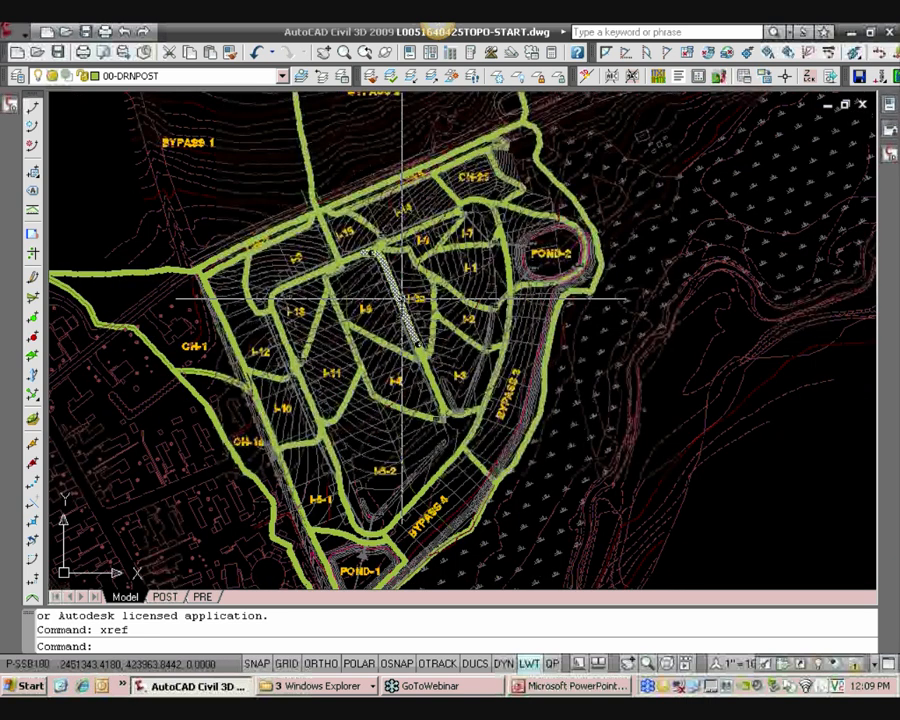
pyautogui.press('Return')
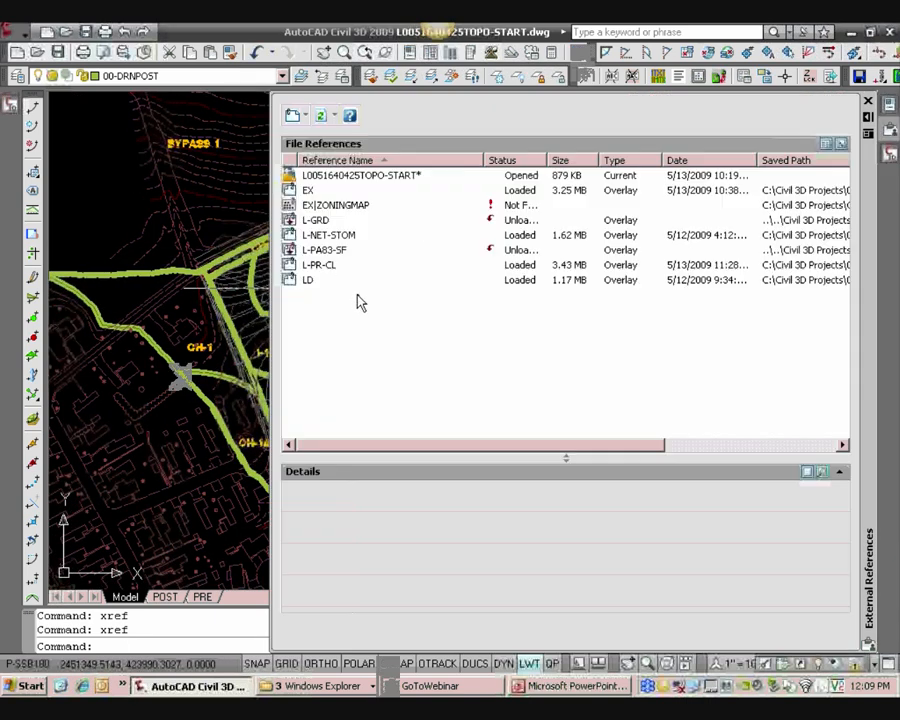
pyautogui.moveTo(361, 303); pyautogui.dragTo(310, 191)
pyautogui.rightClick(303, 190)
pyautogui.click(328, 232)
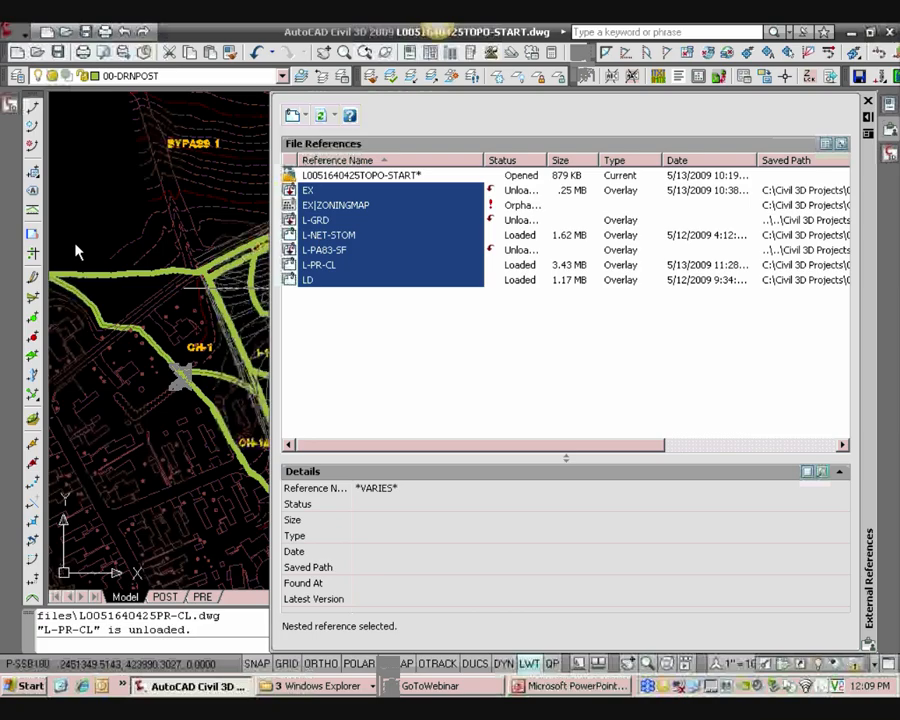
pyautogui.press('Escape')
pyautogui.moveTo(229, 201); pyautogui.dragTo(182, 201, button='middle')
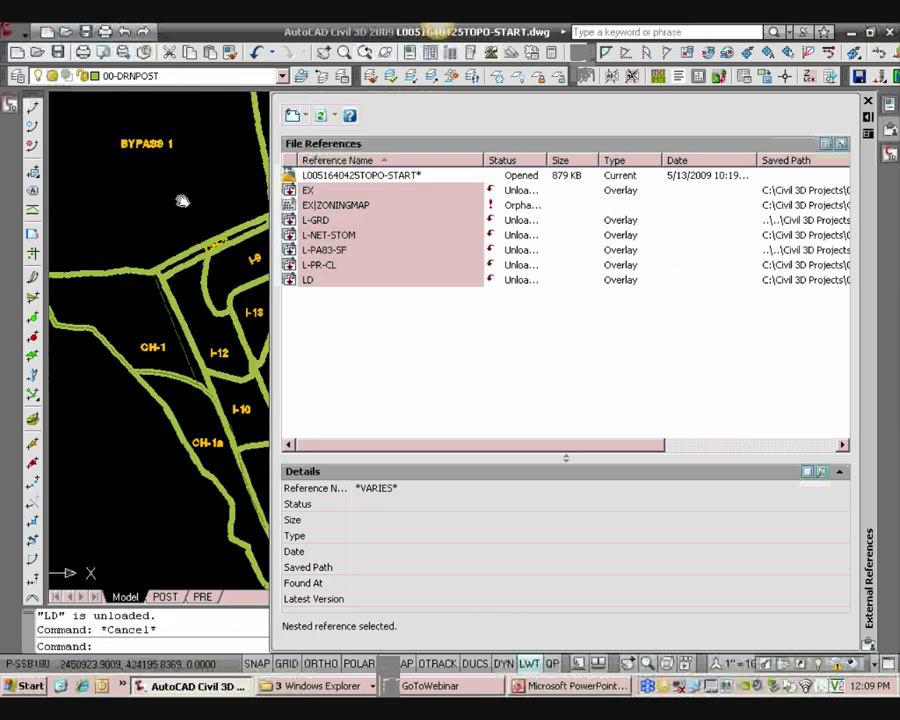
pyautogui.scroll(-3, 190, 198)
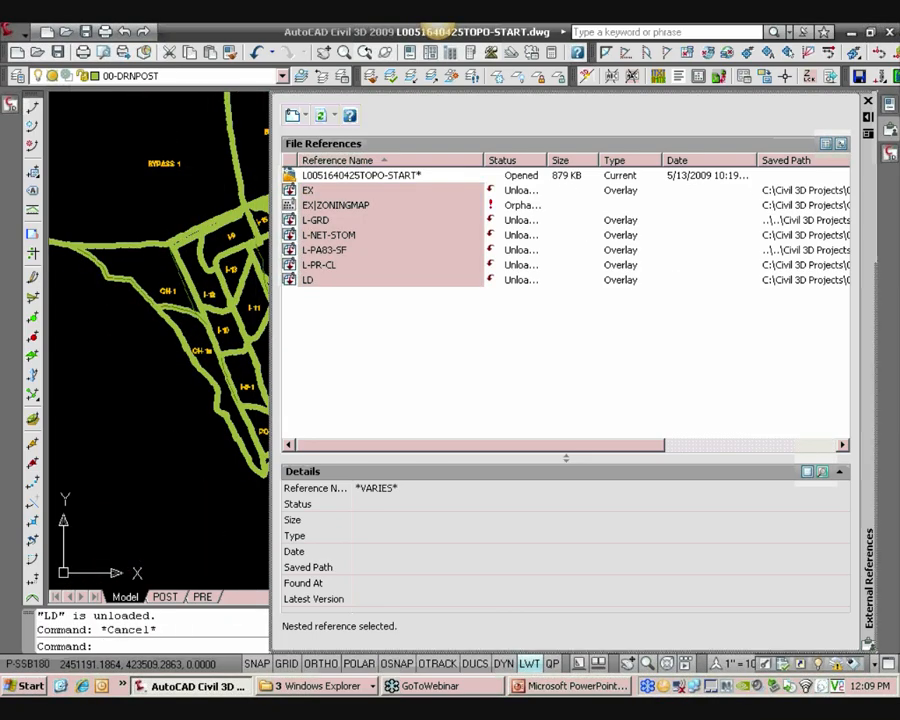
pyautogui.moveTo(271, 361); pyautogui.dragTo(571, 361)
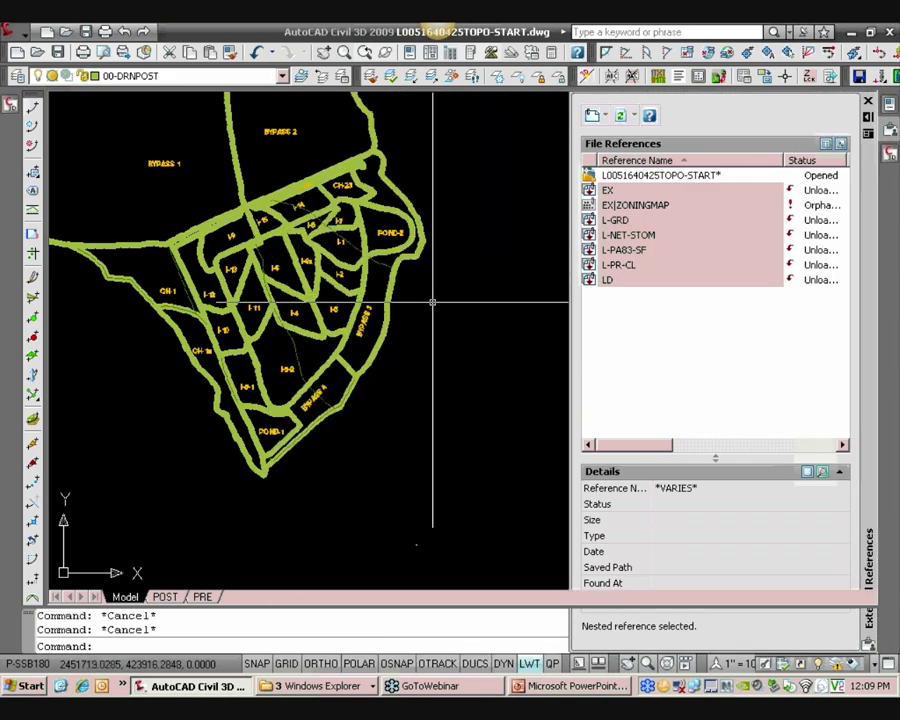
pyautogui.moveTo(366, 281)
pyautogui.mouseDown(button='middle')
pyautogui.moveTo(408, 366)
pyautogui.moveTo(460, 314)
pyautogui.mouseUp(button='middle')
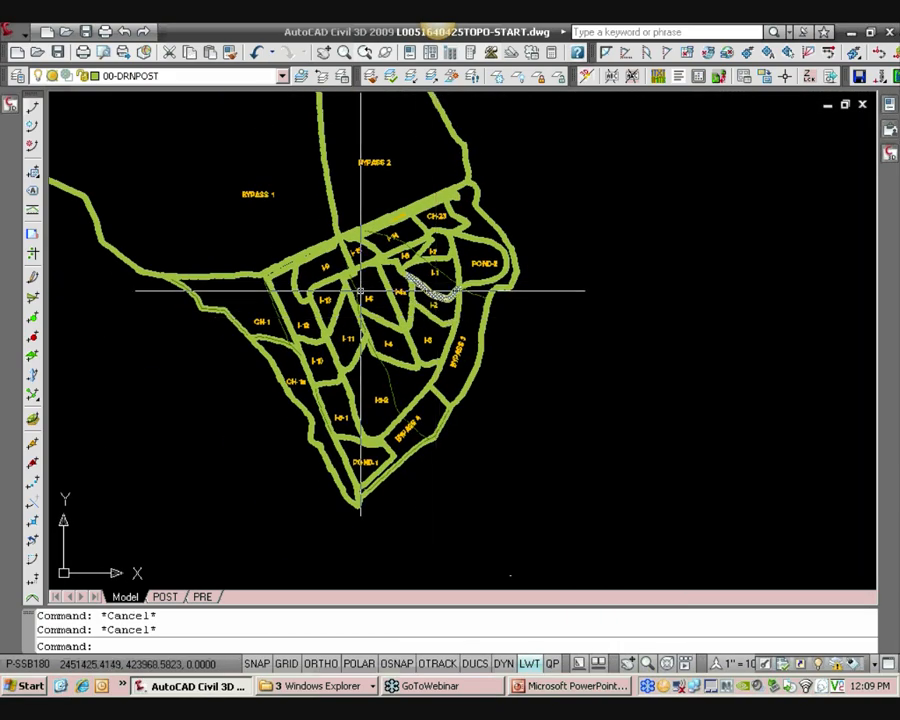
# Make layer 0 the current layer
pyautogui.moveTo(11, 104)
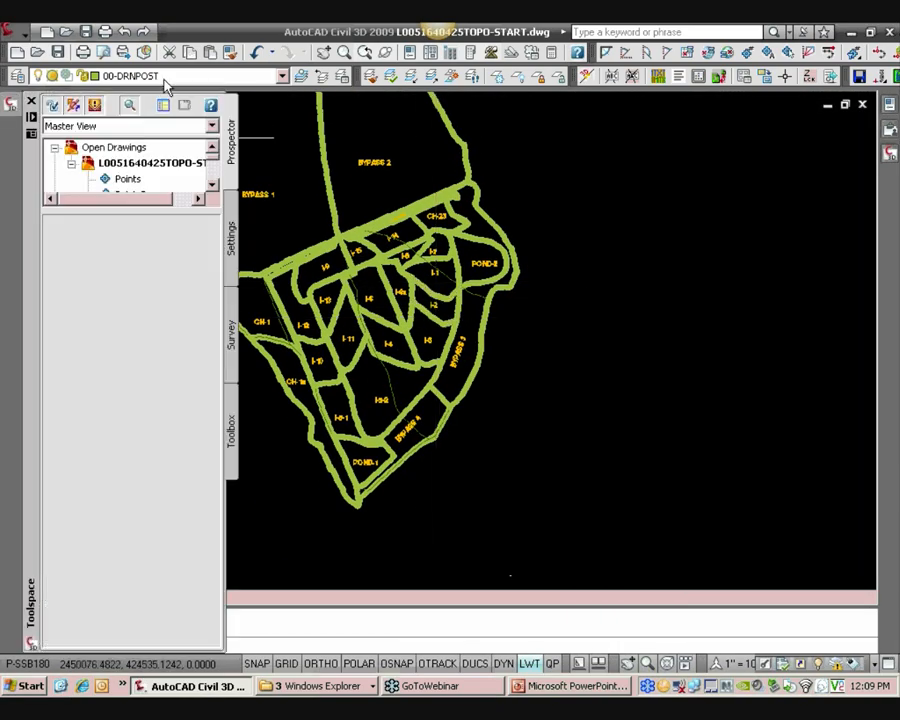
pyautogui.click(167, 86)
pyautogui.scroll(2, 176, 114)
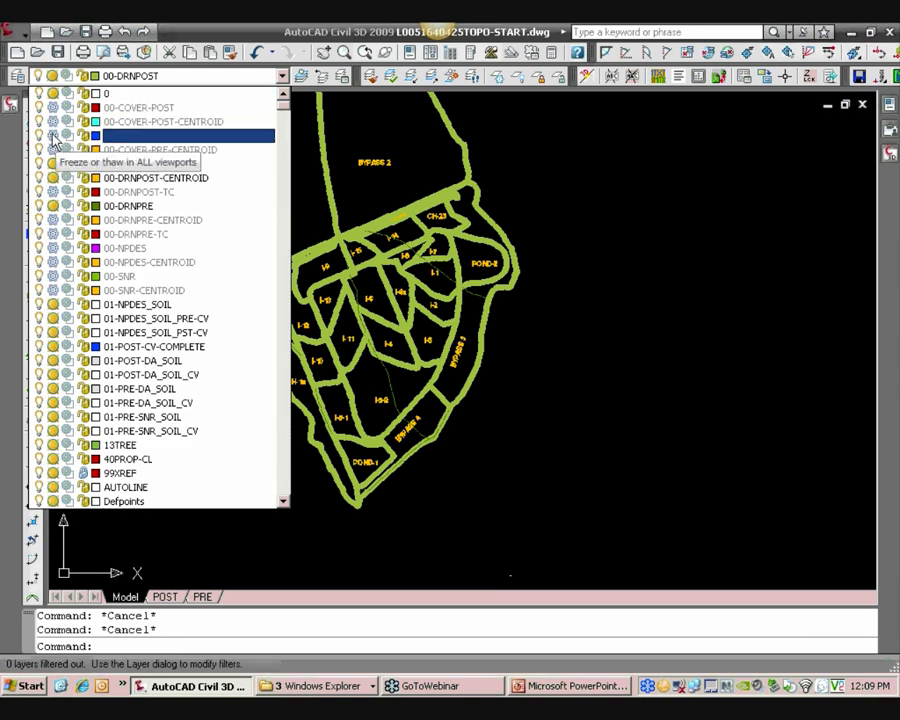
pyautogui.click(95, 93)
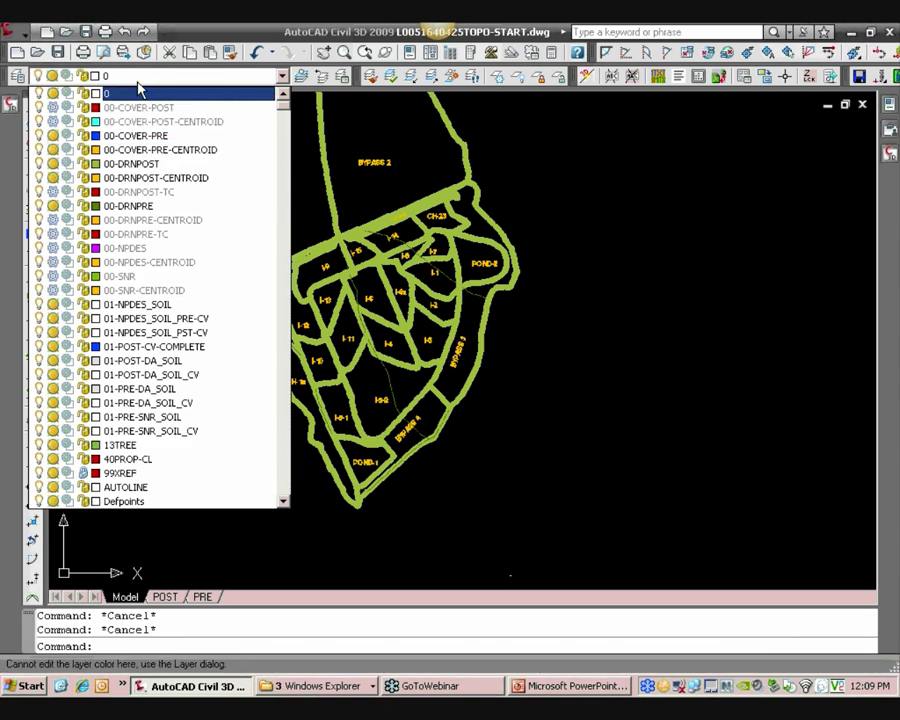
pyautogui.click(133, 93)
pyautogui.click(135, 80)
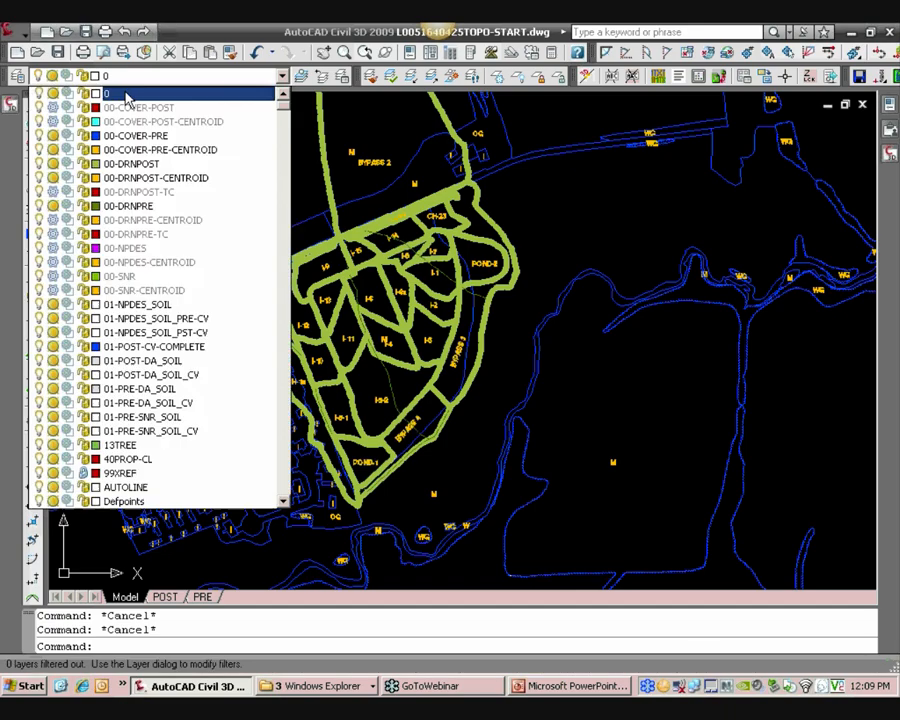
# Freeze the 00-DRNPOST and 00-DRNPOST-CENTROID layers
pyautogui.click(54, 165)
pyautogui.click(54, 179)
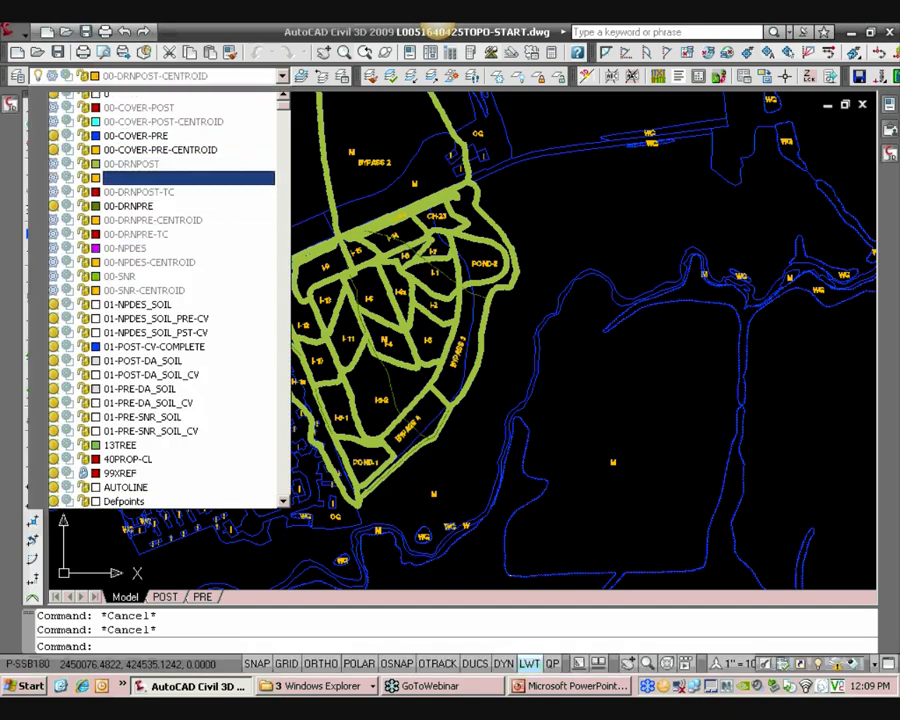
pyautogui.moveTo(496, 347); pyautogui.dragTo(503, 348, button='middle')
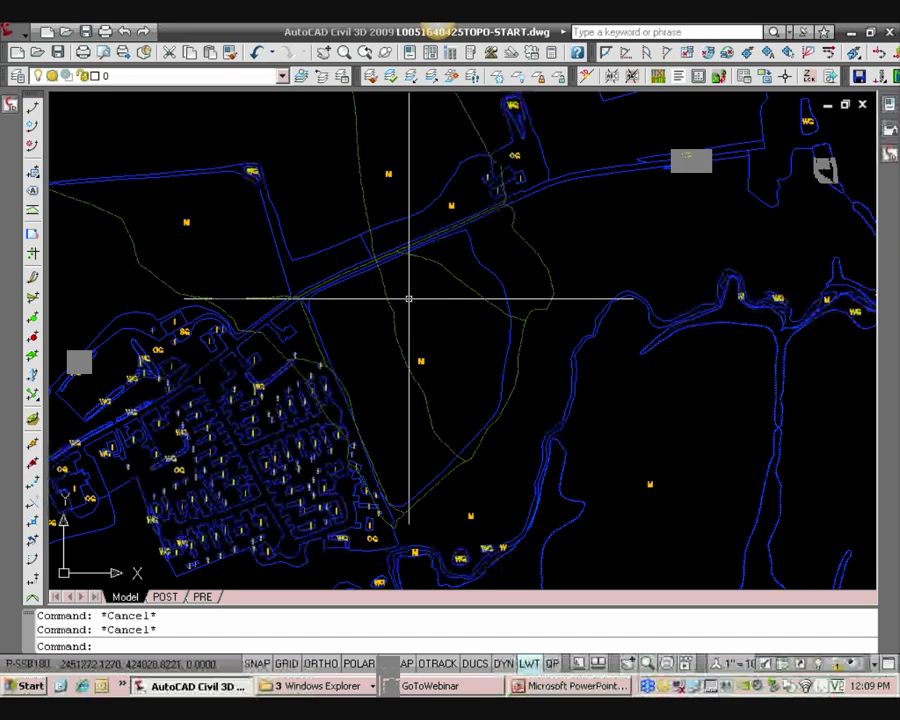
pyautogui.scroll(5, 448, 335)
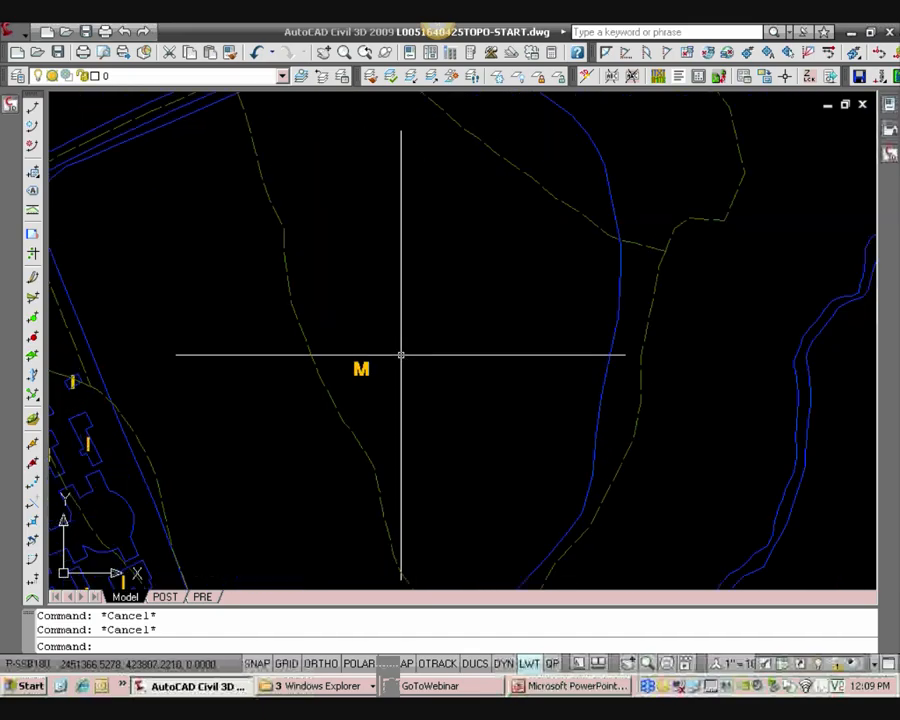
pyautogui.scroll(-10, 404, 426)
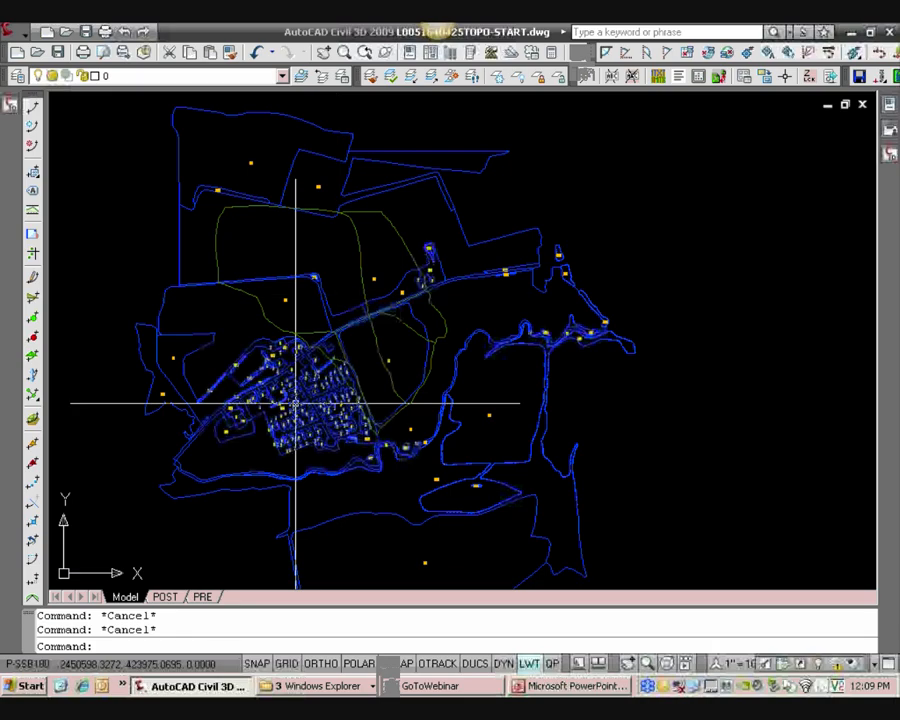
pyautogui.scroll(2, 520, 382)
pyautogui.scroll(4, 430, 348)
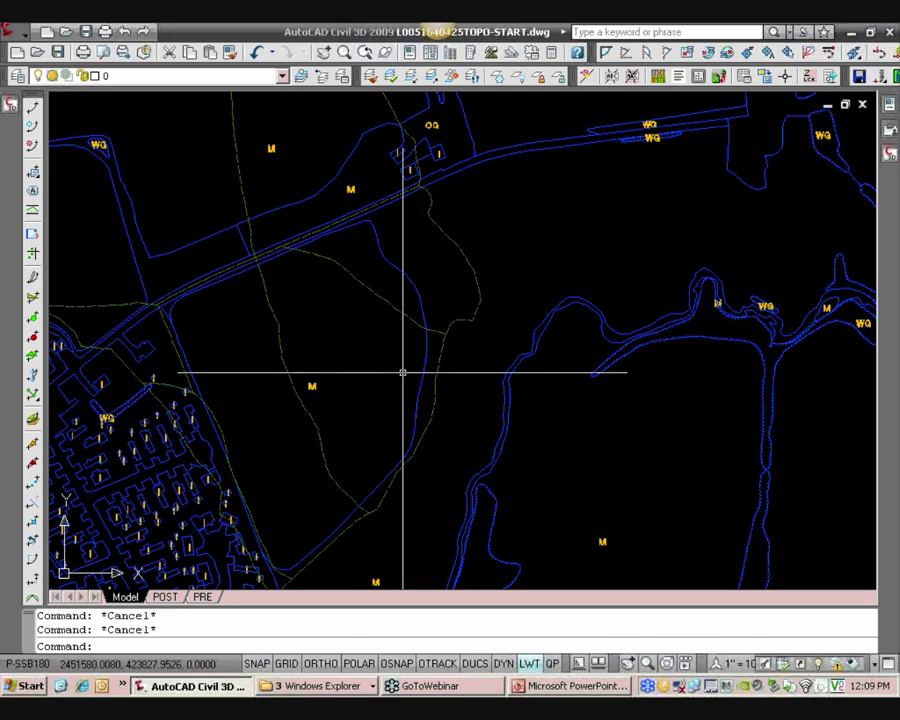
# Freeze the 00-COVER-PRE and 00-COVER-PRE-CENTROID layers and thaw the 00-DRNPOST and 00-DRNPOST-CENTROID layers
pyautogui.moveTo(402, 372)
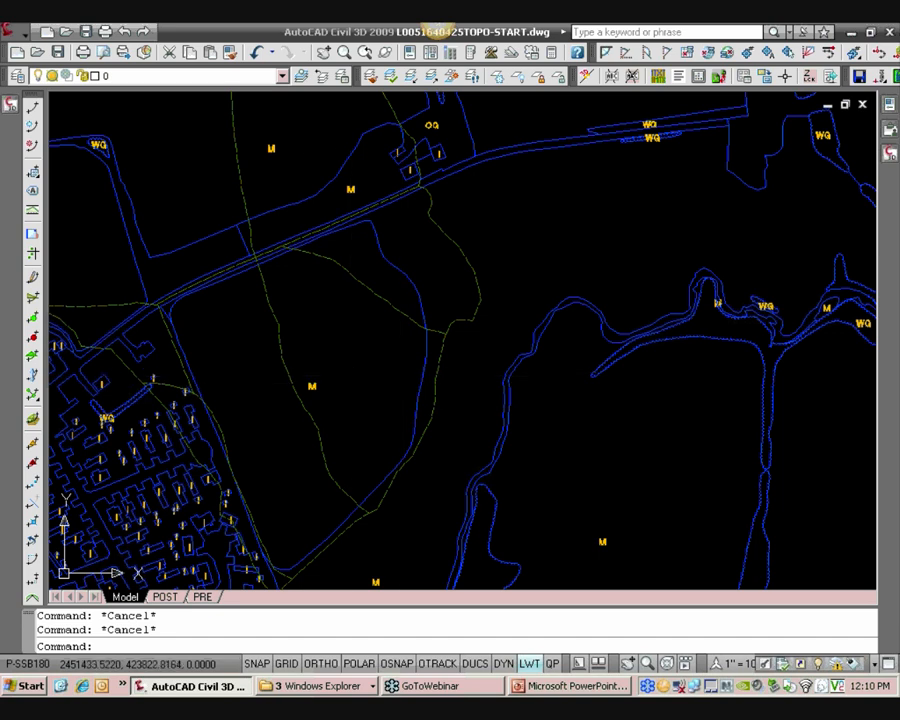
pyautogui.moveTo(331, 377); pyautogui.dragTo(342, 385, button='middle')
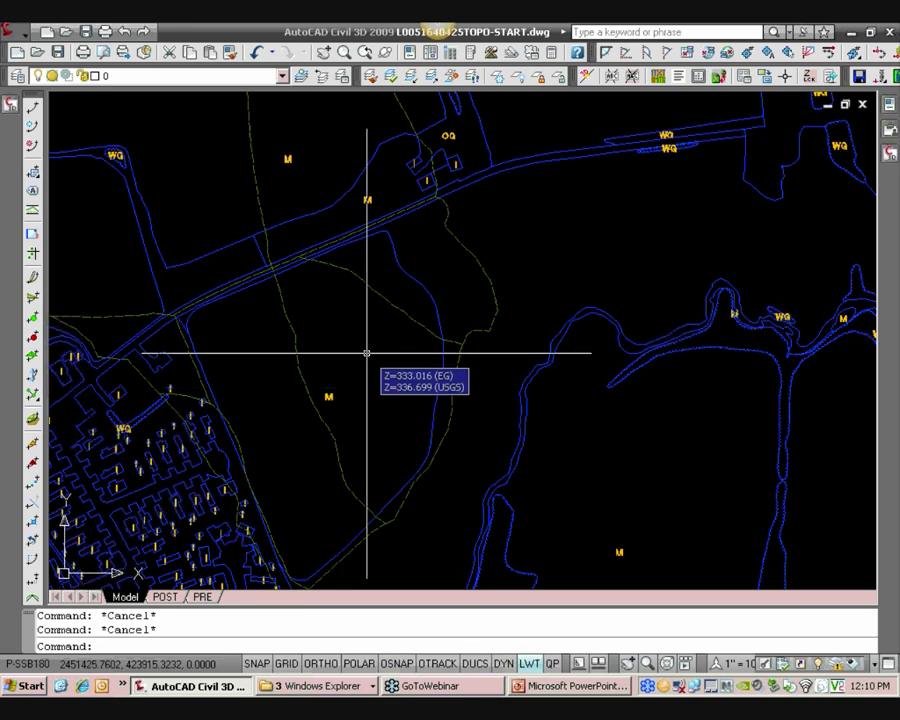
pyautogui.click(172, 76)
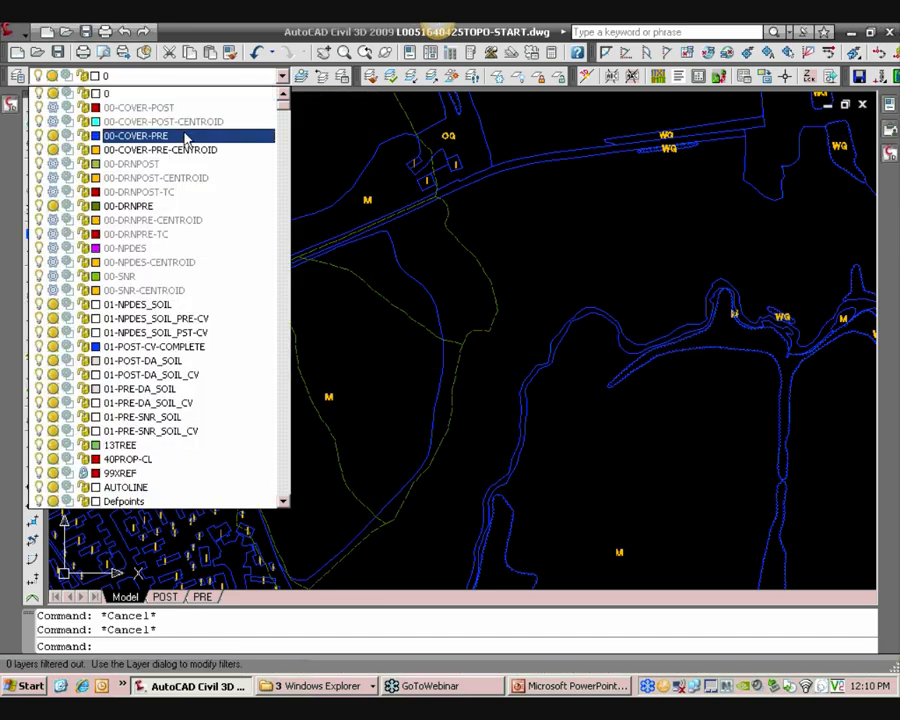
pyautogui.click(51, 137)
pyautogui.click(51, 149)
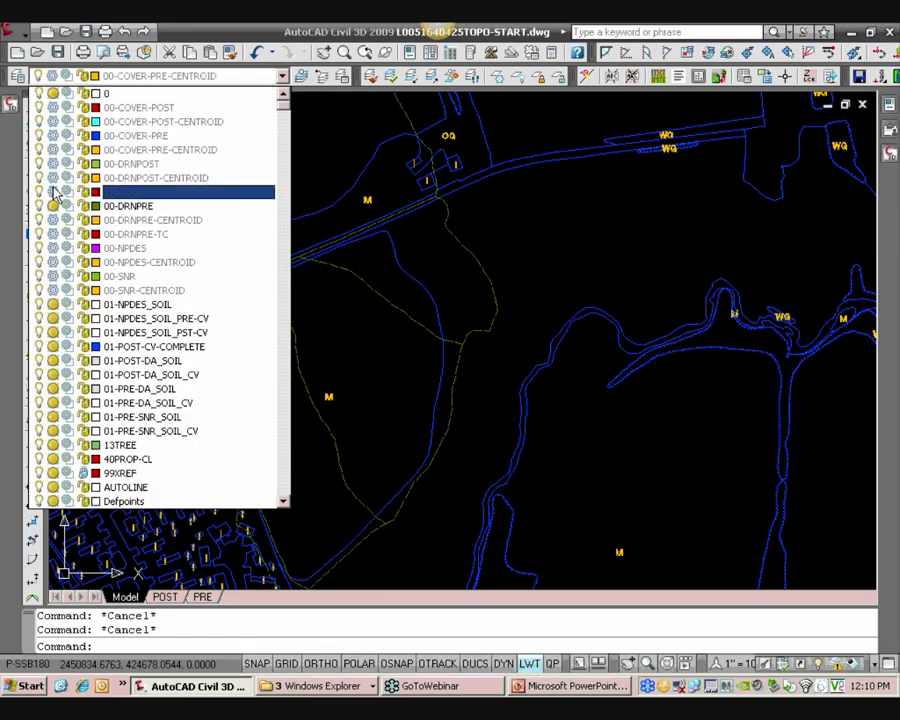
pyautogui.click(51, 163)
pyautogui.click(51, 177)
pyautogui.click(330, 299)
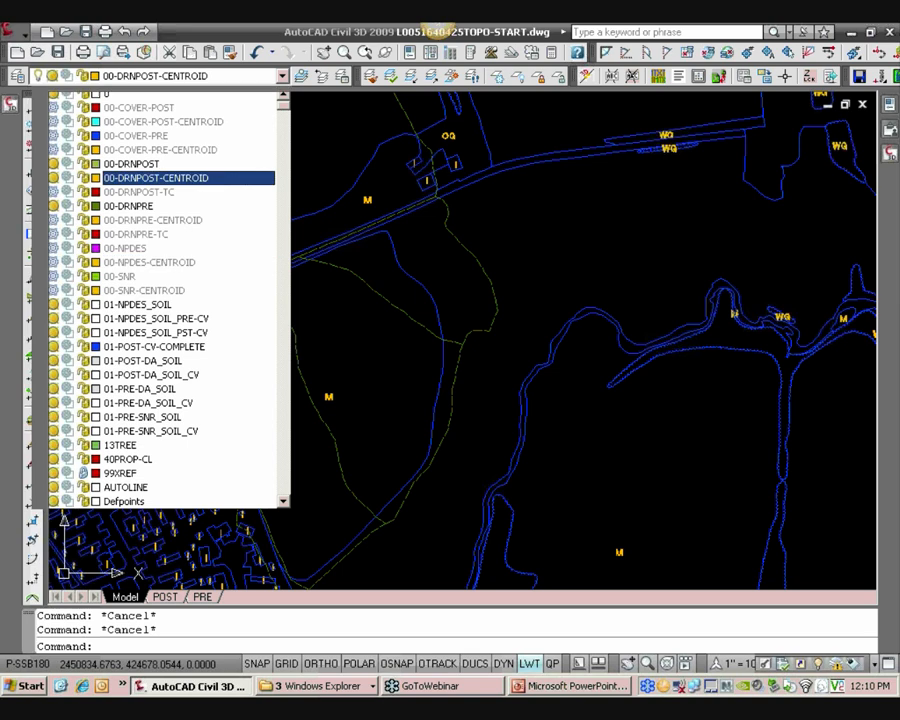
pyautogui.moveTo(202, 351); pyautogui.dragTo(274, 312, button='middle')
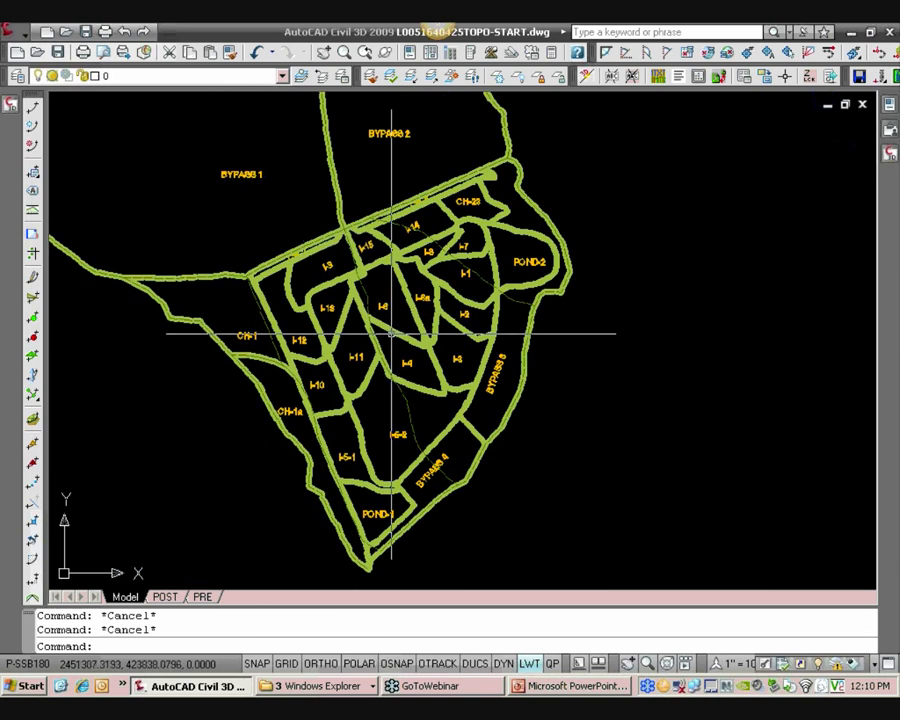
# Open the Toolspace and browse the Prospector's drawing templates, including HRG-Topology
pyautogui.click(14, 110)
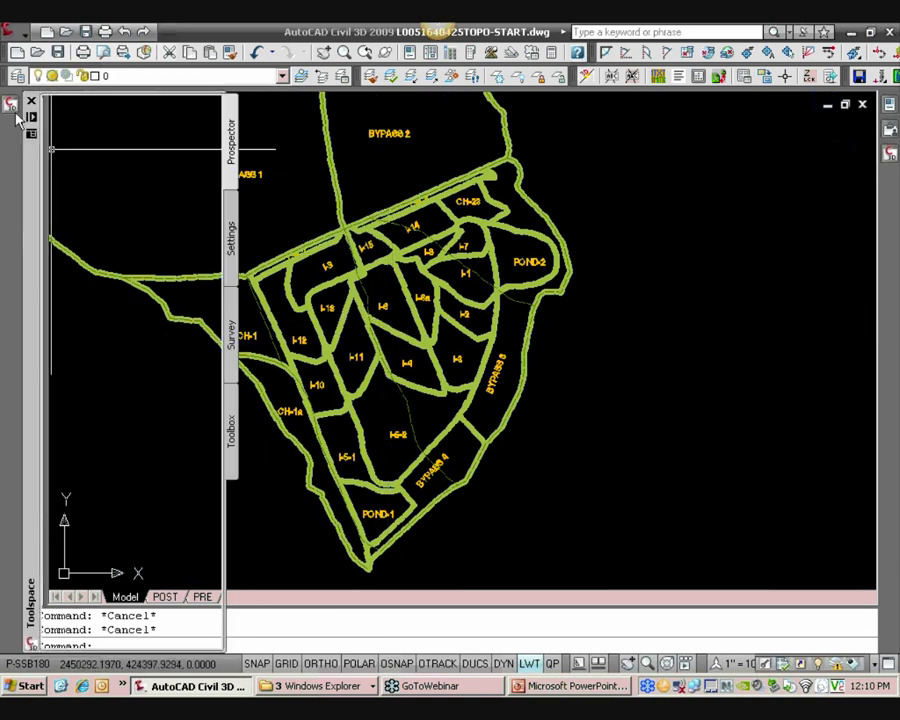
pyautogui.moveTo(190, 209); pyautogui.dragTo(193, 397)
pyautogui.moveTo(214, 260); pyautogui.dragTo(214, 322)
pyautogui.click(55, 369)
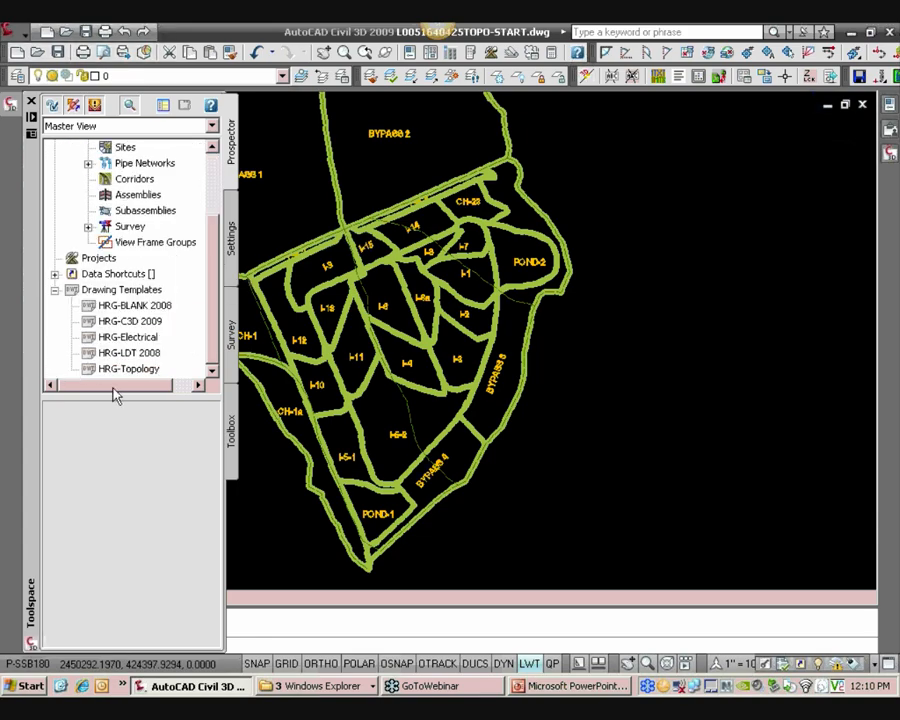
pyautogui.moveTo(128, 397); pyautogui.dragTo(128, 444)
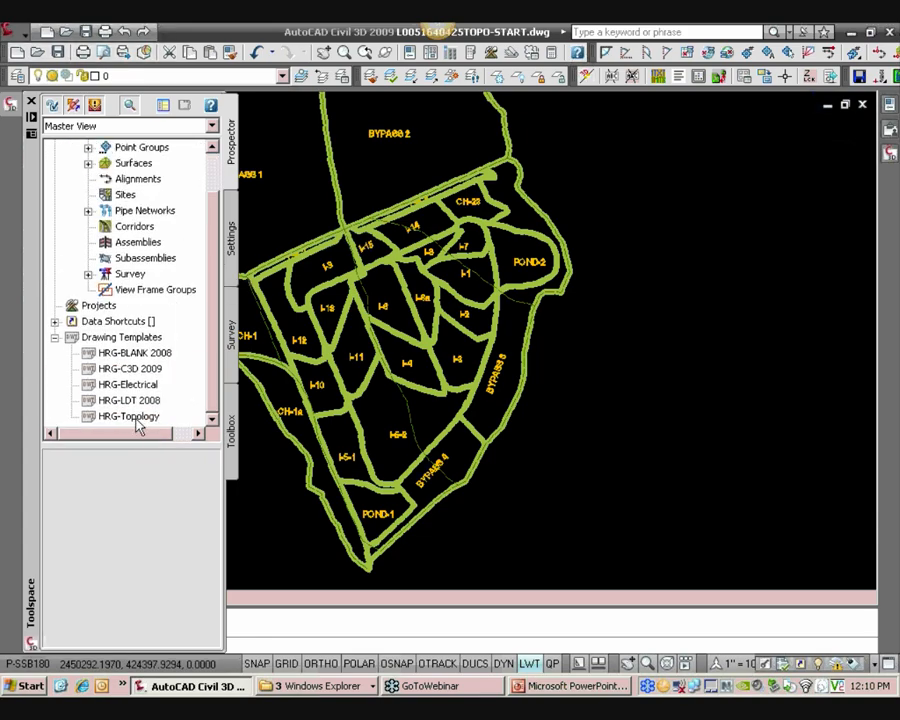
pyautogui.click(140, 417)
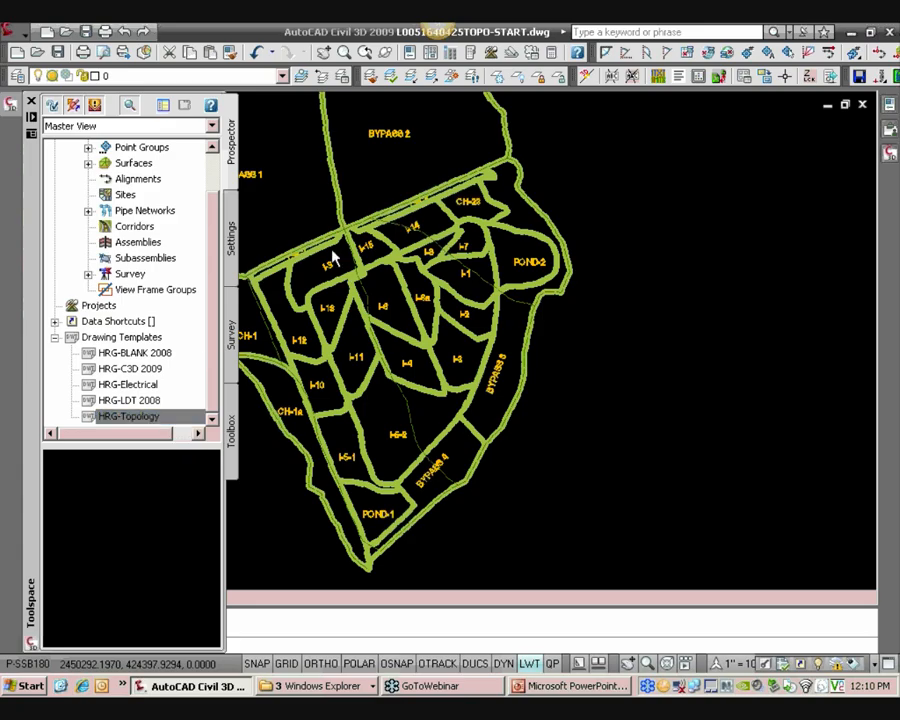
pyautogui.click(280, 182)
pyautogui.click(281, 180)
# Select the drainage boundary polyline crossing area I-6 and examine its properties
pyautogui.click(282, 76)
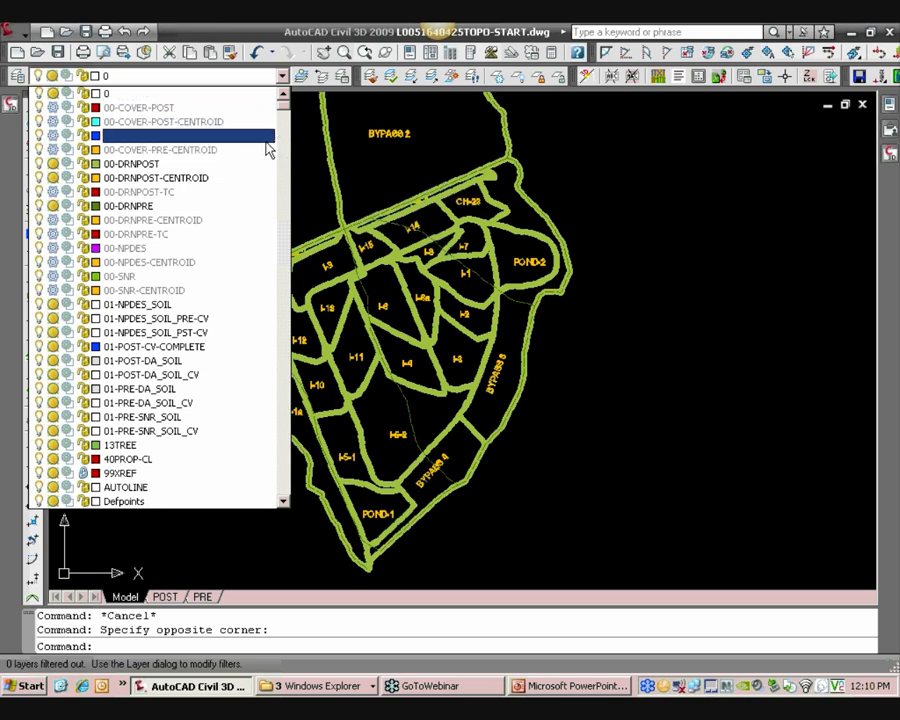
pyautogui.click(704, 322)
pyautogui.moveTo(641, 345); pyautogui.dragTo(669, 358, button='middle')
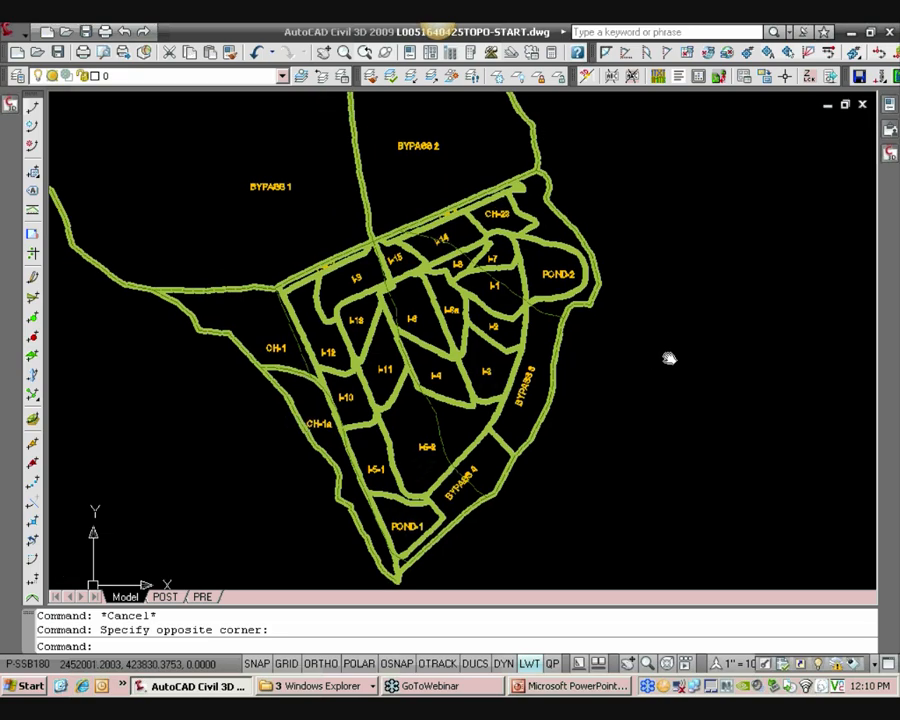
pyautogui.scroll(2, 472, 363)
pyautogui.scroll(-3, 472, 363)
pyautogui.scroll(6, 470, 370)
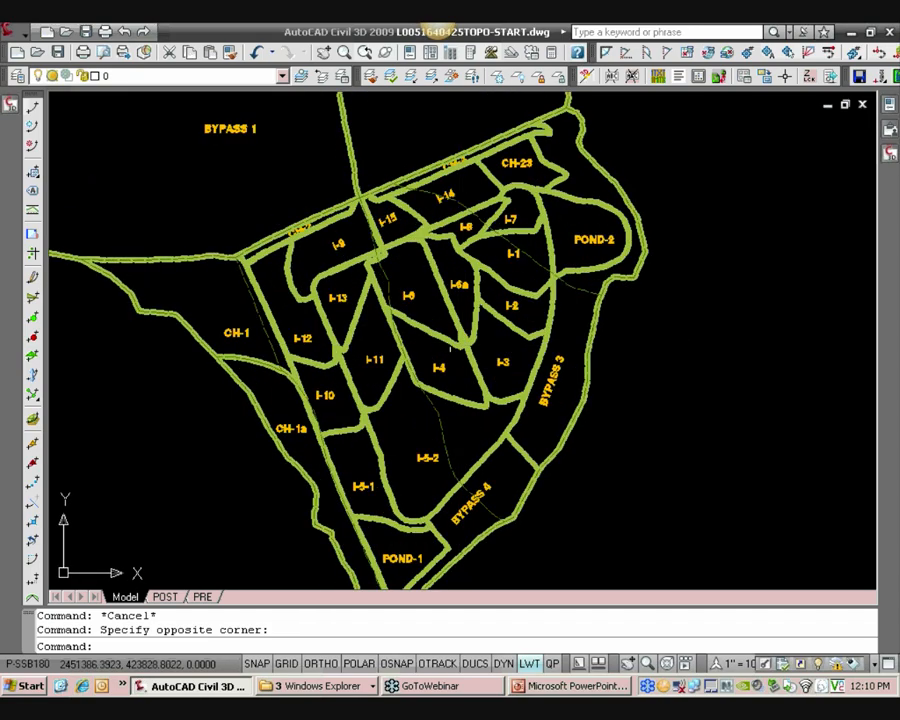
pyautogui.click(432, 326)
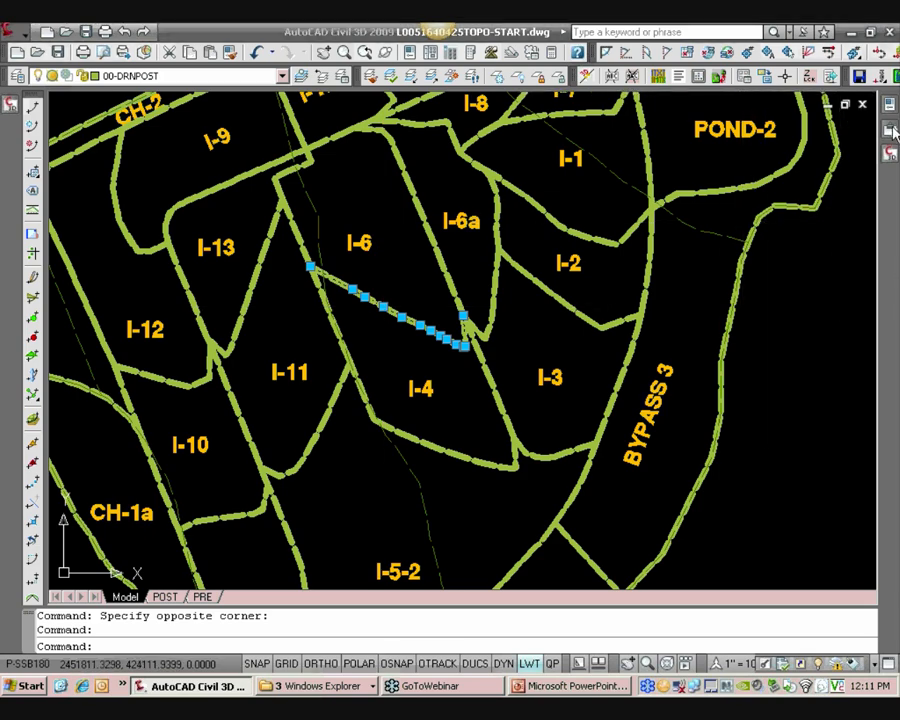
pyautogui.moveTo(876, 135)
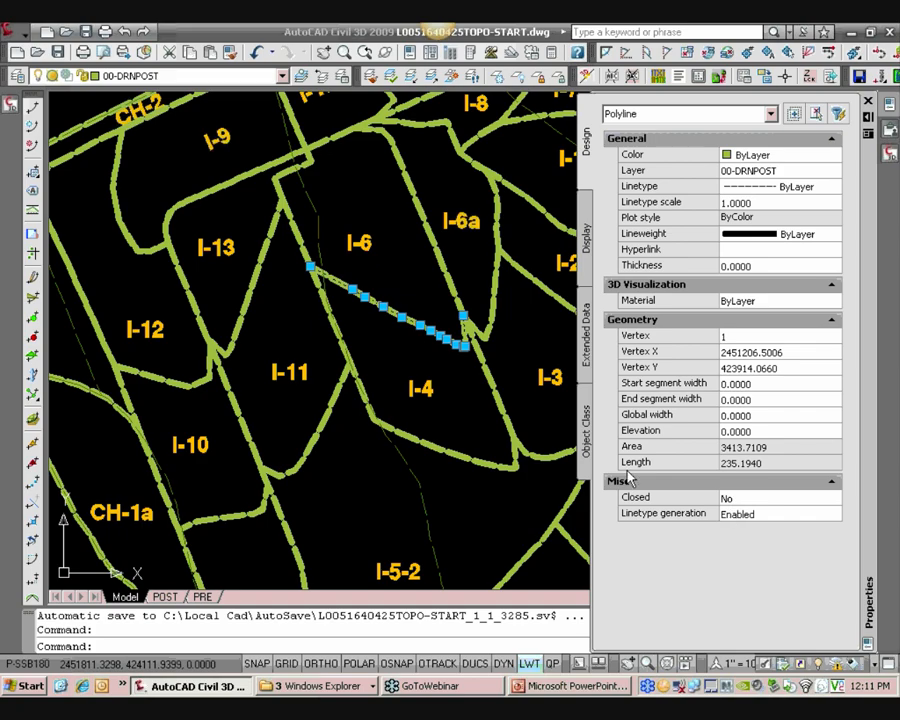
pyautogui.moveTo(519, 405); pyautogui.dragTo(524, 420, button='middle')
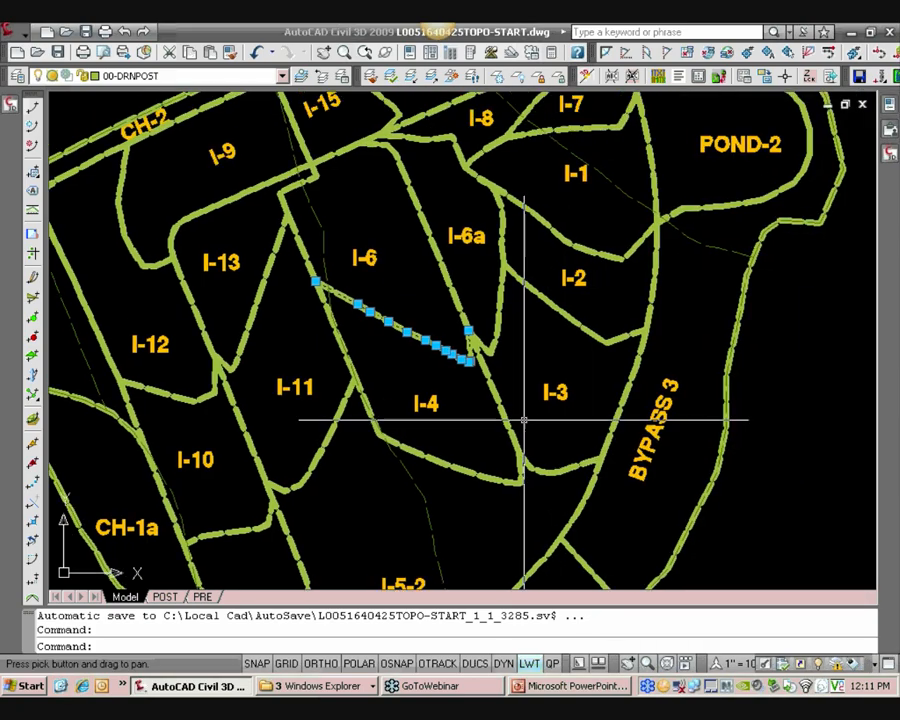
pyautogui.moveTo(464, 350); pyautogui.dragTo(494, 428, button='middle')
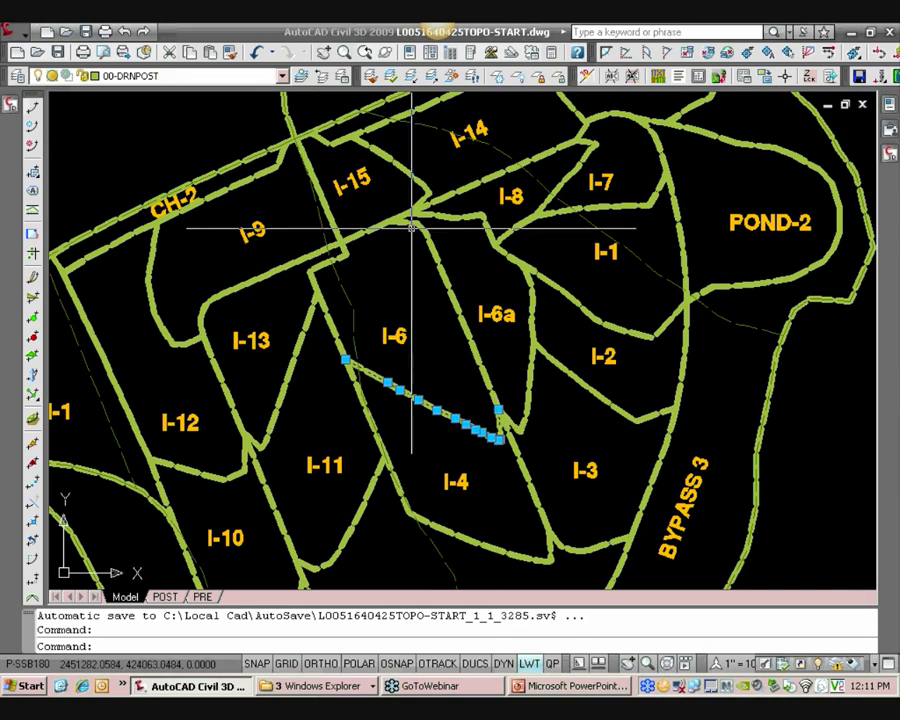
pyautogui.scroll(2, 367, 372)
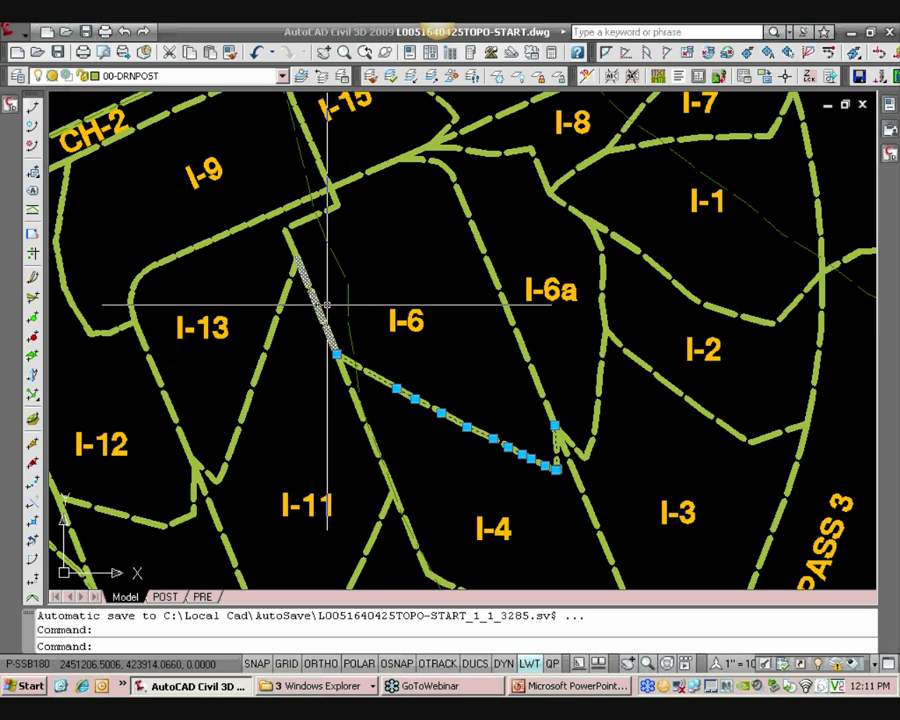
pyautogui.moveTo(494, 371); pyautogui.dragTo(444, 342, button='middle')
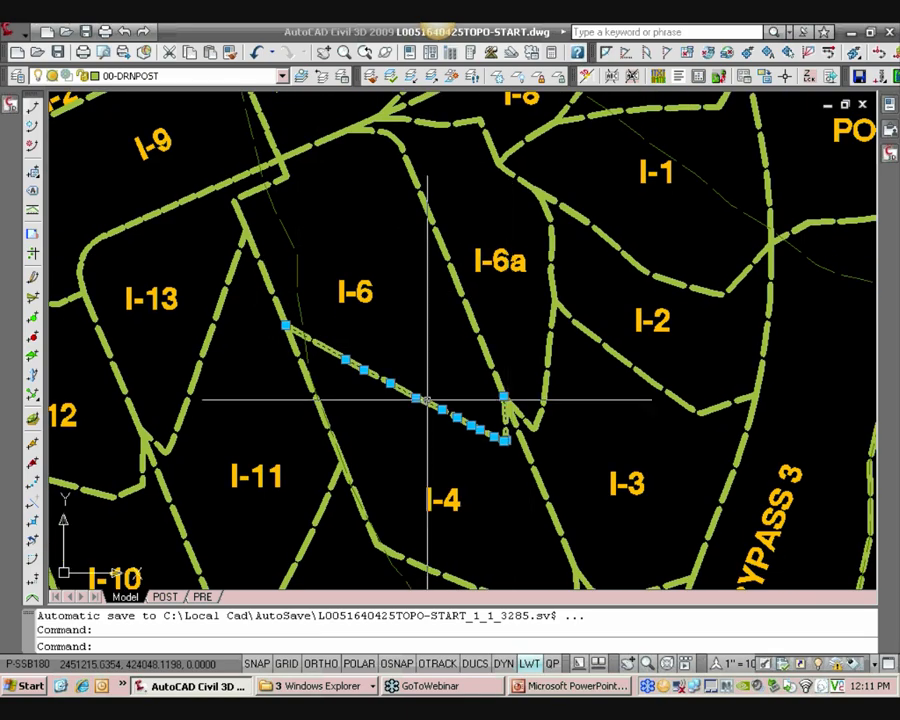
pyautogui.scroll(2, 462, 346)
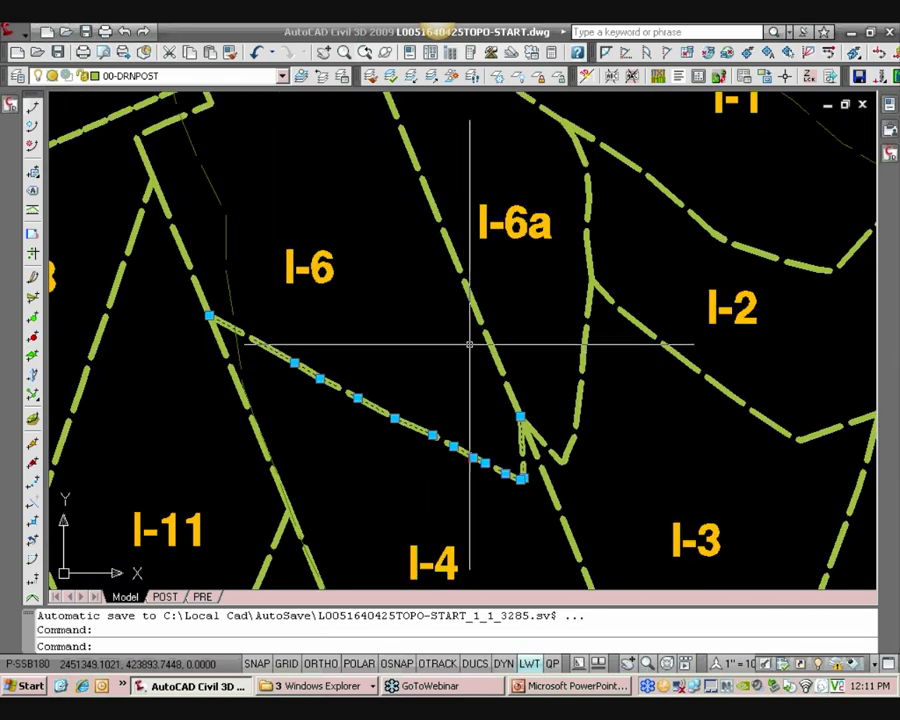
pyautogui.press('Escape')
# Select the boundary between areas I-6 and I-6a and inspect it
pyautogui.moveTo(481, 336)
pyautogui.mouseDown(button='middle')
pyautogui.moveTo(492, 313)
pyautogui.moveTo(482, 336)
pyautogui.mouseUp(button='middle')
pyautogui.click(482, 336)
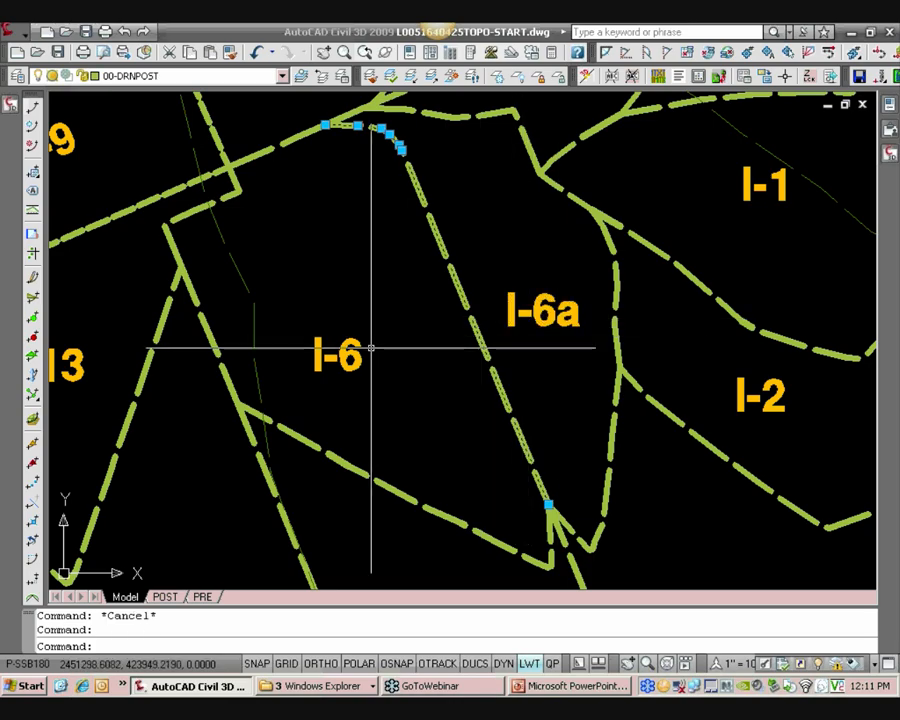
pyautogui.moveTo(362, 353)
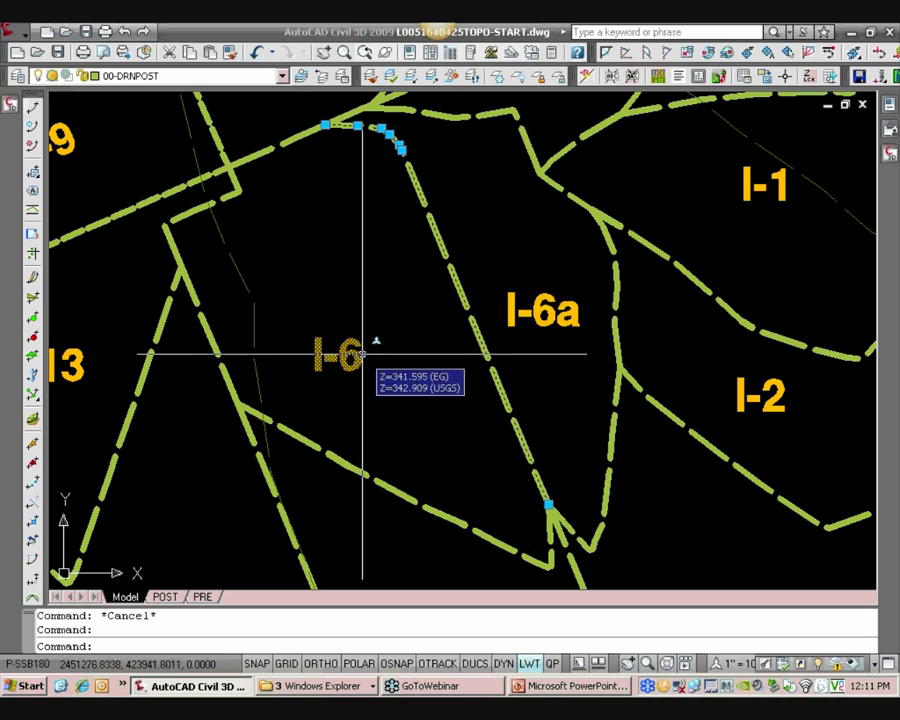
pyautogui.press('Escape')
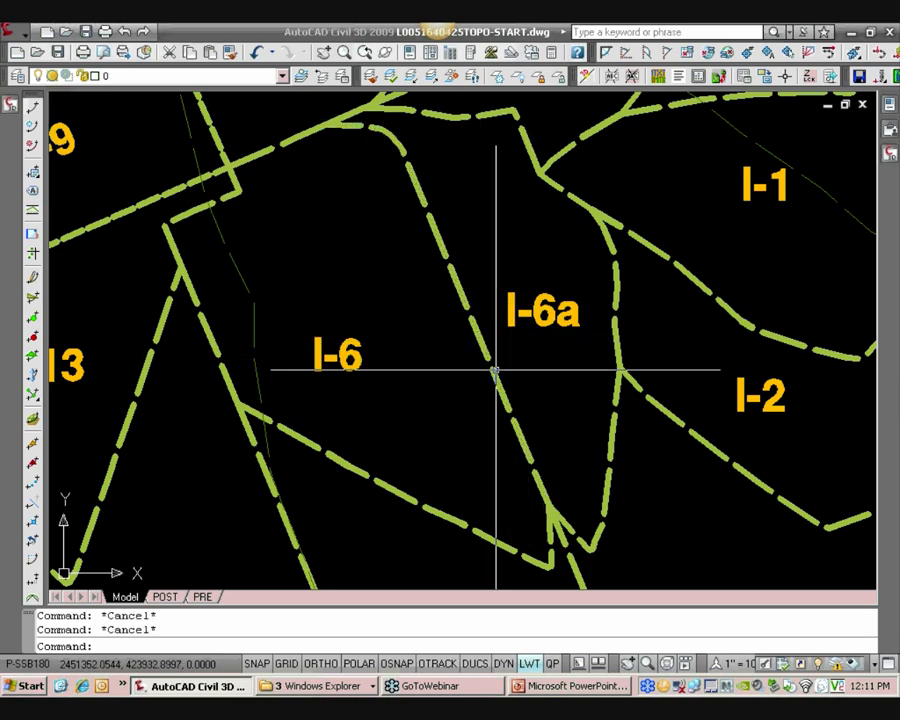
pyautogui.moveTo(512, 334)
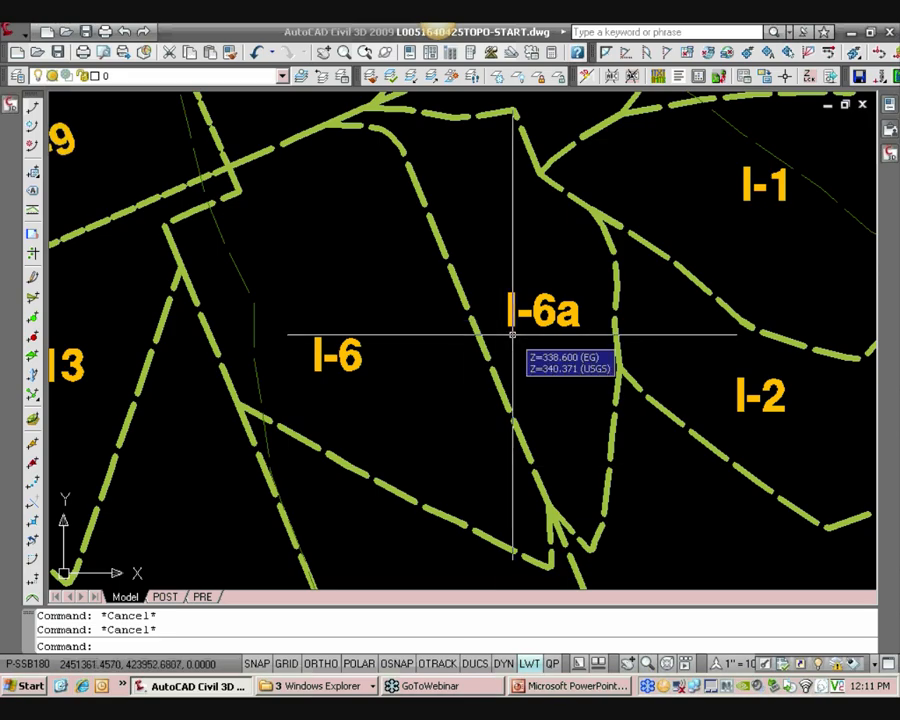
pyautogui.scroll(-2, 515, 335)
pyautogui.scroll(-2, 420, 338)
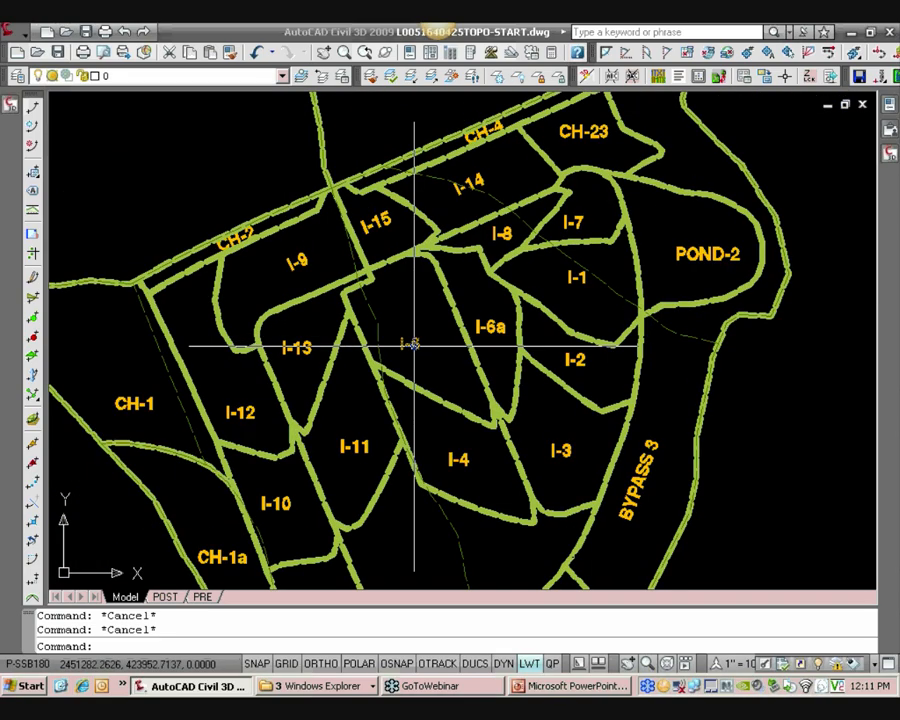
# Select the I-6 area label and examine its text properties
pyautogui.click(455, 325)
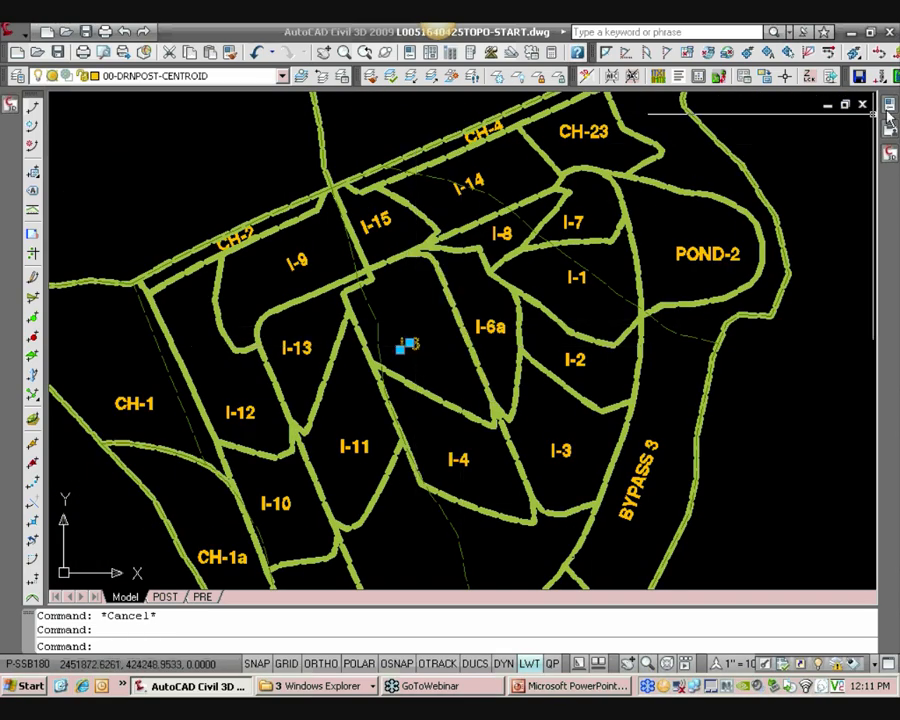
pyautogui.click(889, 106)
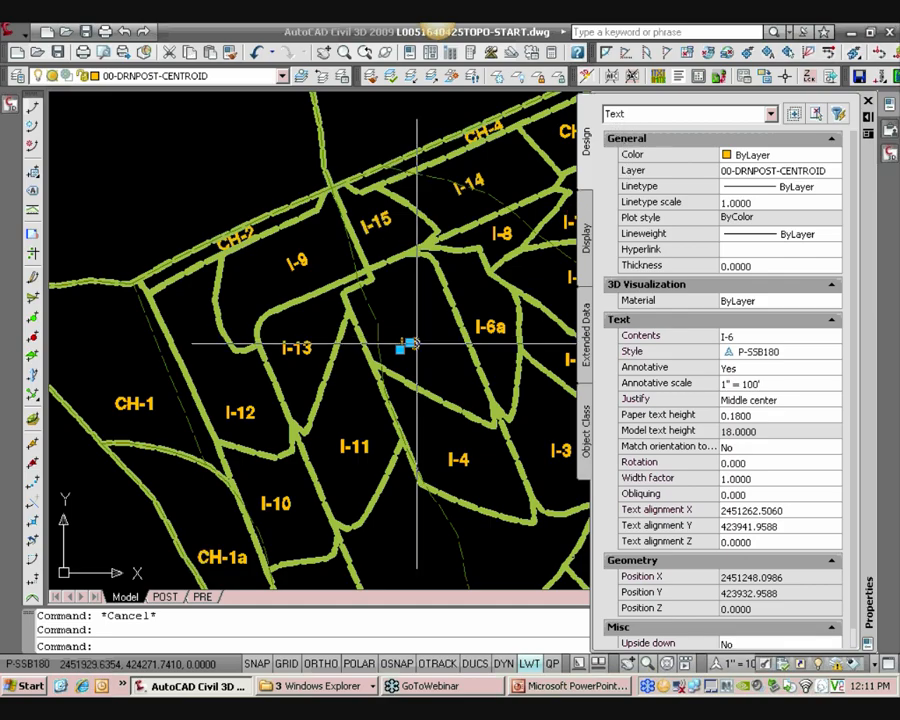
pyautogui.hotkey('ctrl', '1')
# Select the I-6/I-6a boundary again and check its layer in the layer list
pyautogui.scroll(2, 412, 343)
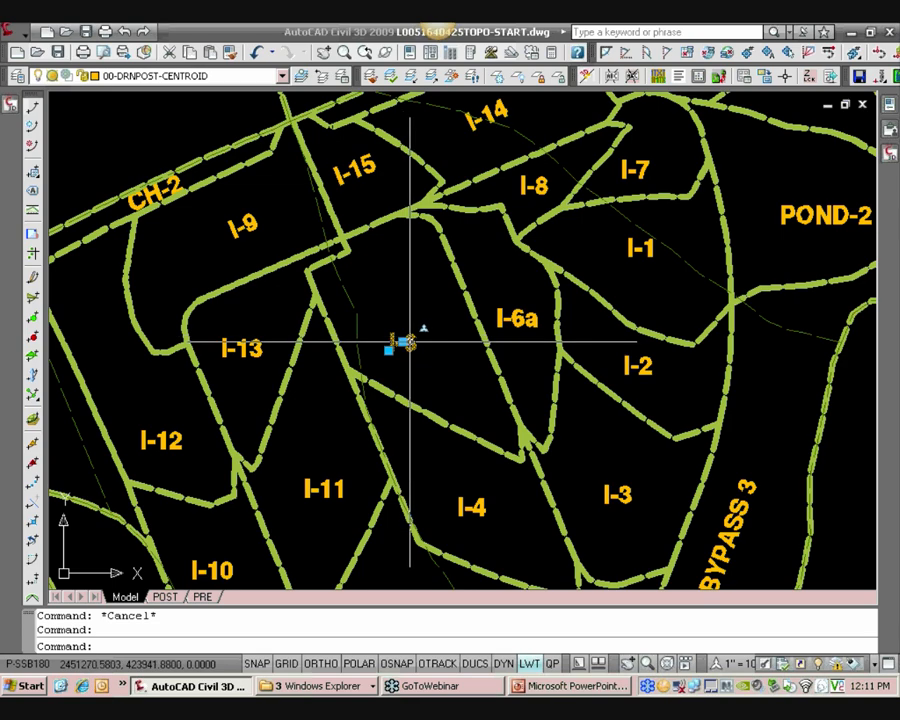
pyautogui.moveTo(418, 341); pyautogui.dragTo(402, 262, button='middle')
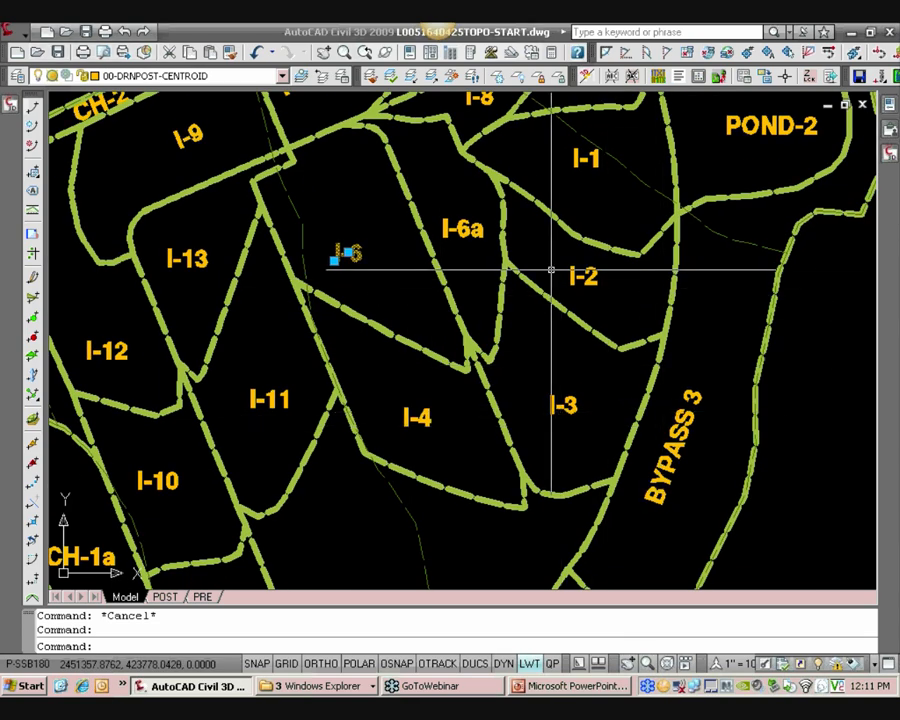
pyautogui.moveTo(495, 254); pyautogui.dragTo(529, 288, button='middle')
pyautogui.click(494, 264)
pyautogui.press('Escape')
pyautogui.click(451, 261)
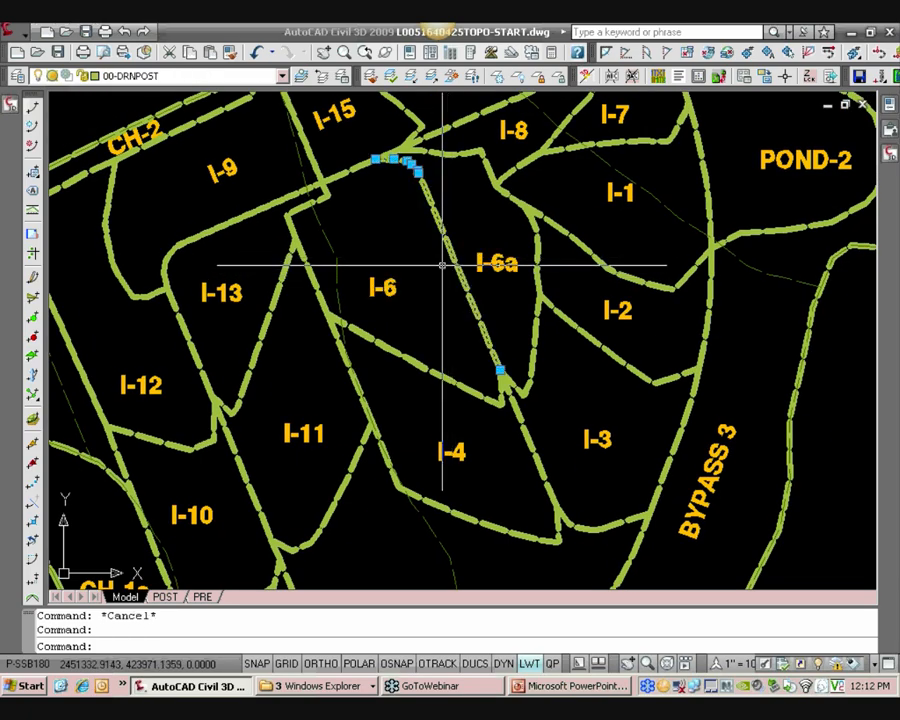
pyautogui.click(225, 76)
pyautogui.scroll(2, 191, 104)
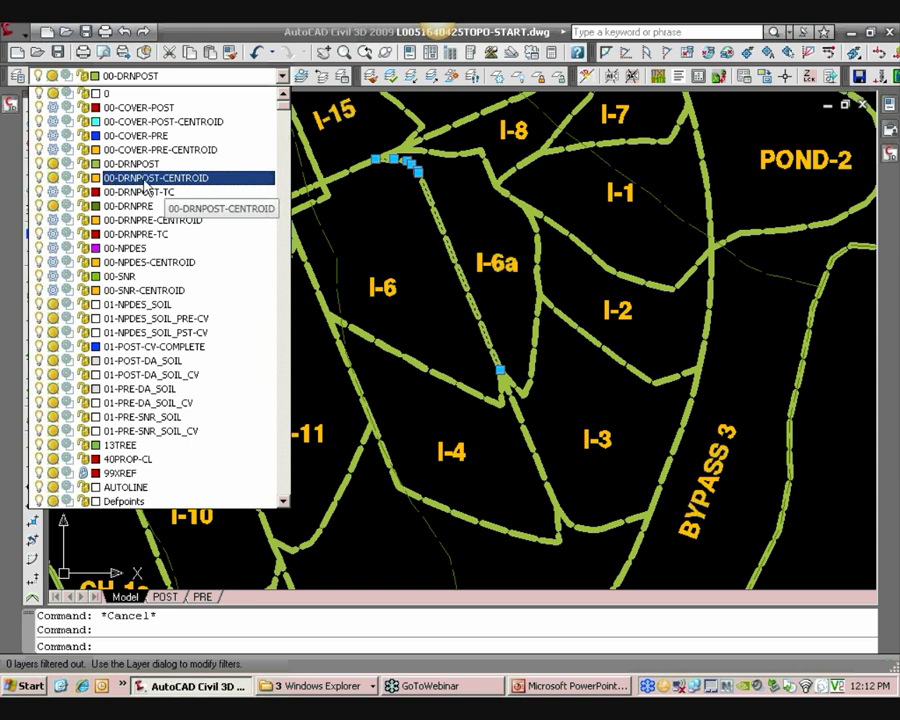
pyautogui.press('Escape')
# Reopen the External References palette
pyautogui.scroll(-3, 430, 265)
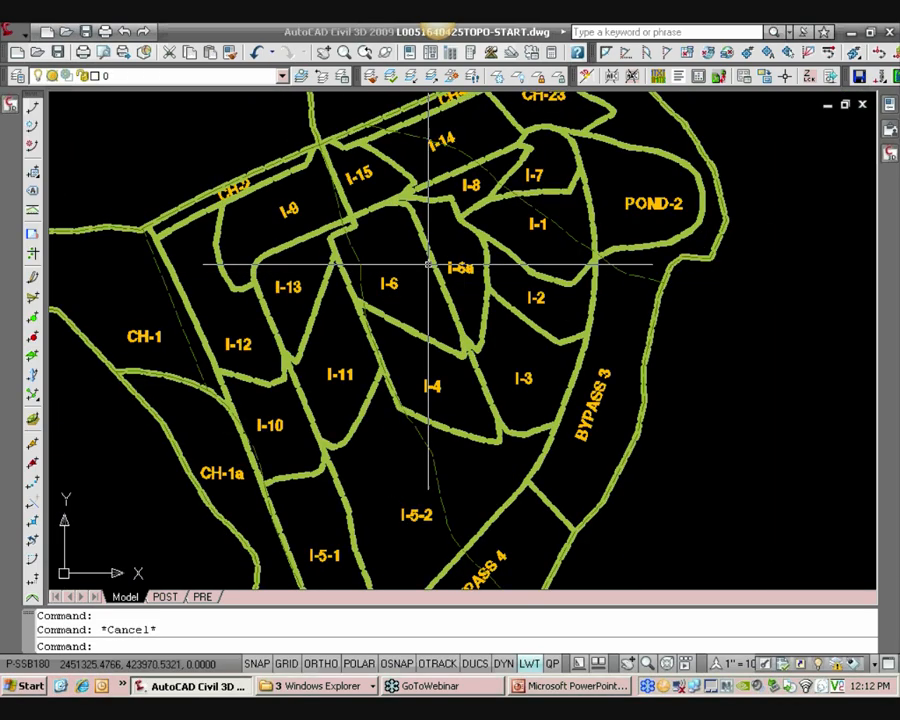
pyautogui.moveTo(468, 248); pyautogui.dragTo(447, 282, button='middle')
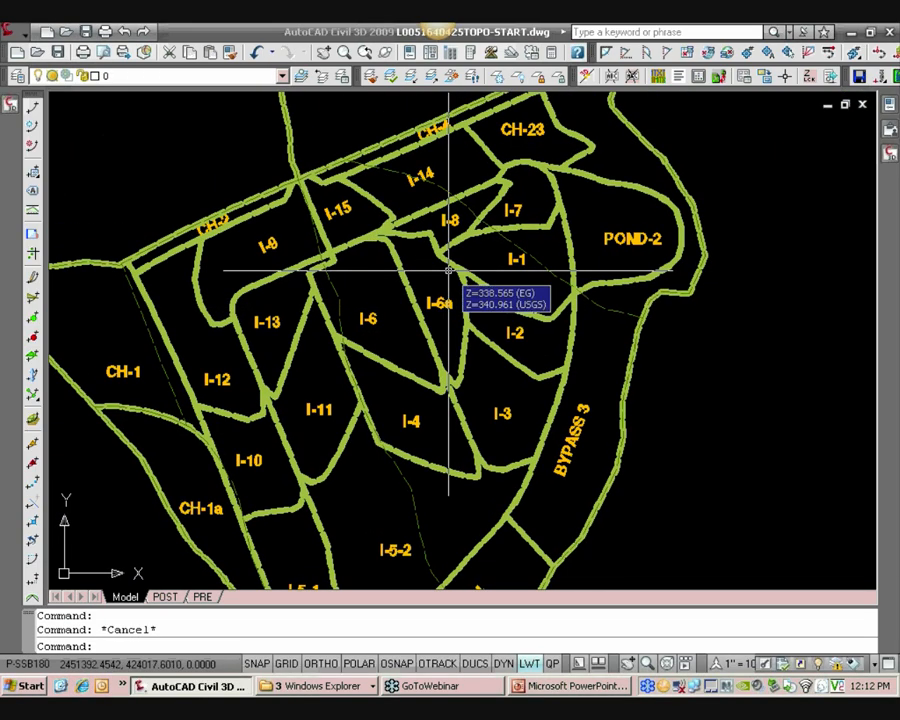
pyautogui.scroll(-4, 432, 257)
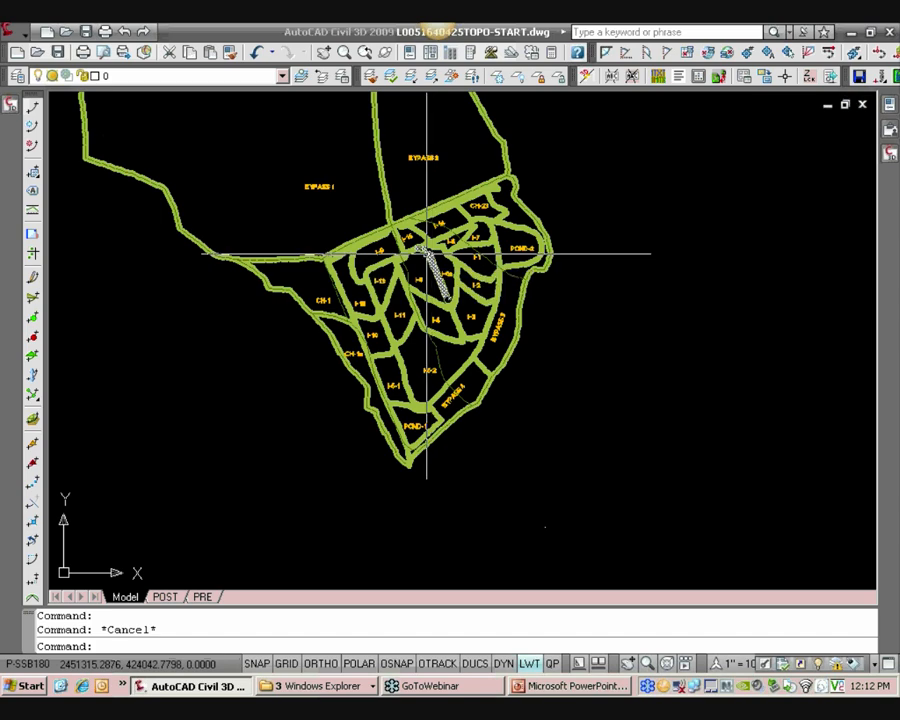
pyautogui.scroll(2, 430, 252)
pyautogui.click(889, 152)
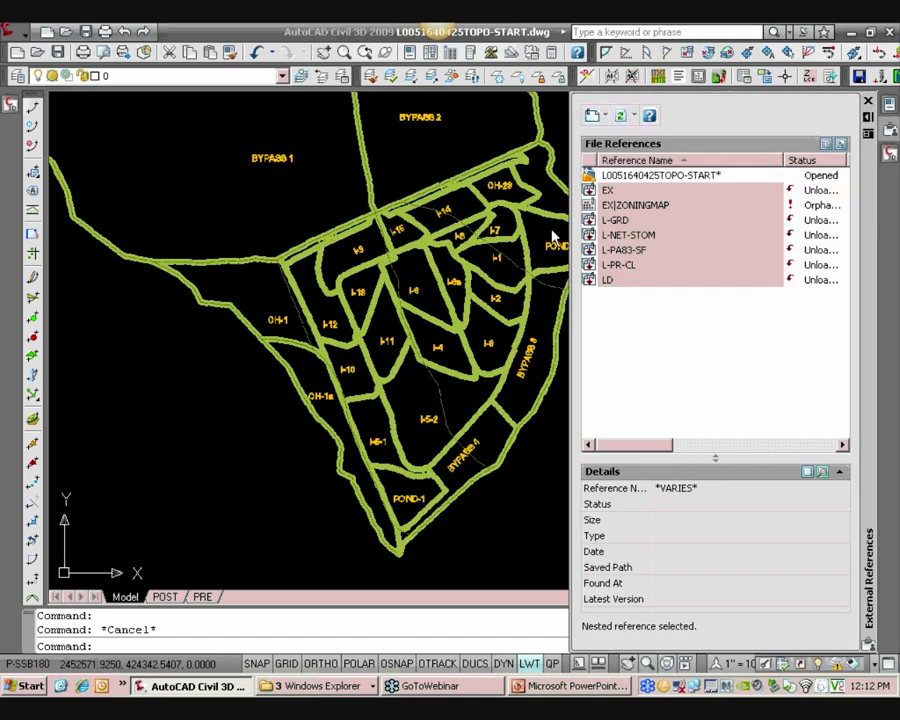
# Isolate the layer of the drainage area labels, 00-DRNPOST-CENTROID
pyautogui.click(413, 79)
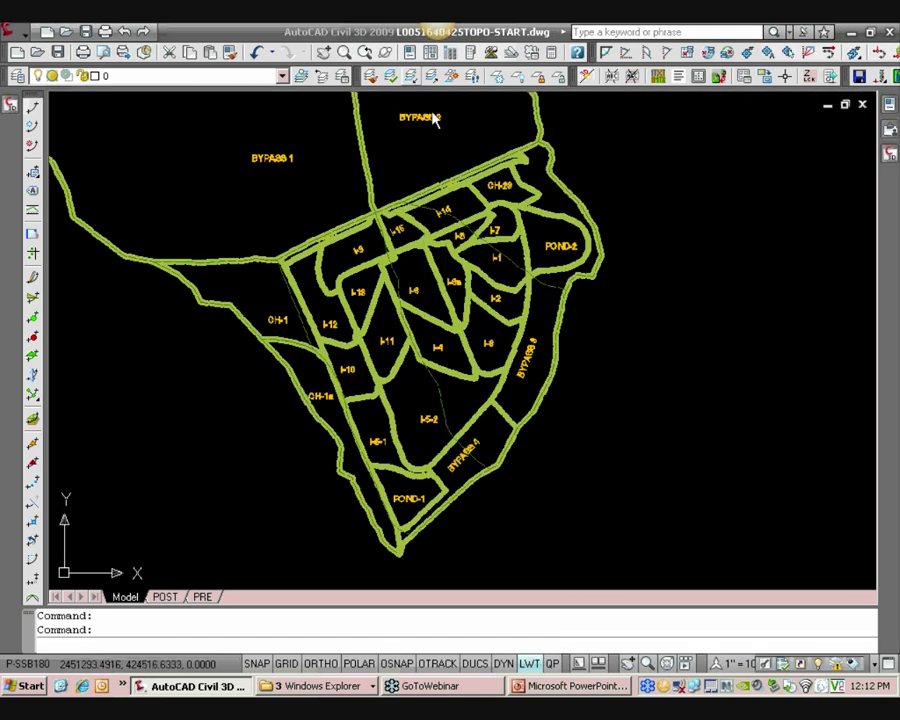
pyautogui.click(427, 114)
pyautogui.press('Return')
# Select the I-15 area label and review its properties, collapsing the property sections before closing the palette
pyautogui.moveTo(486, 200); pyautogui.dragTo(496, 245, button='middle')
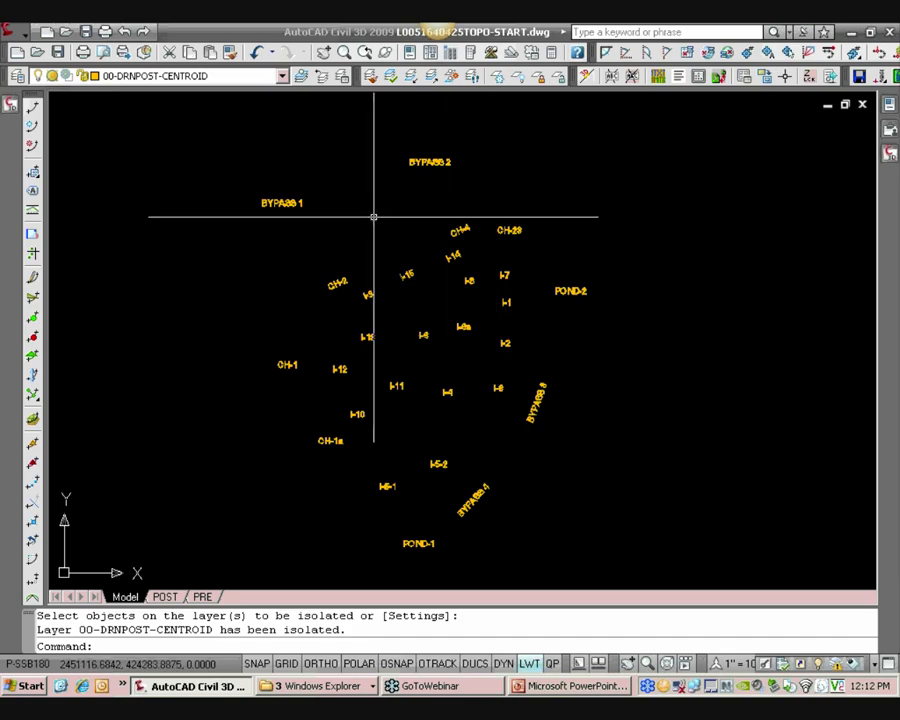
pyautogui.click(409, 269)
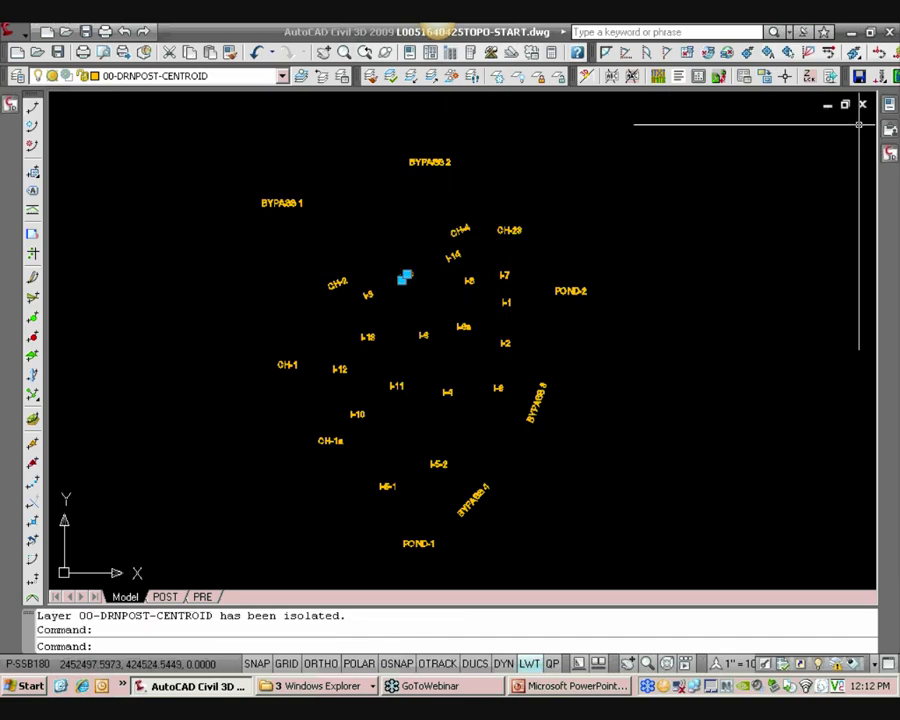
pyautogui.moveTo(887, 104)
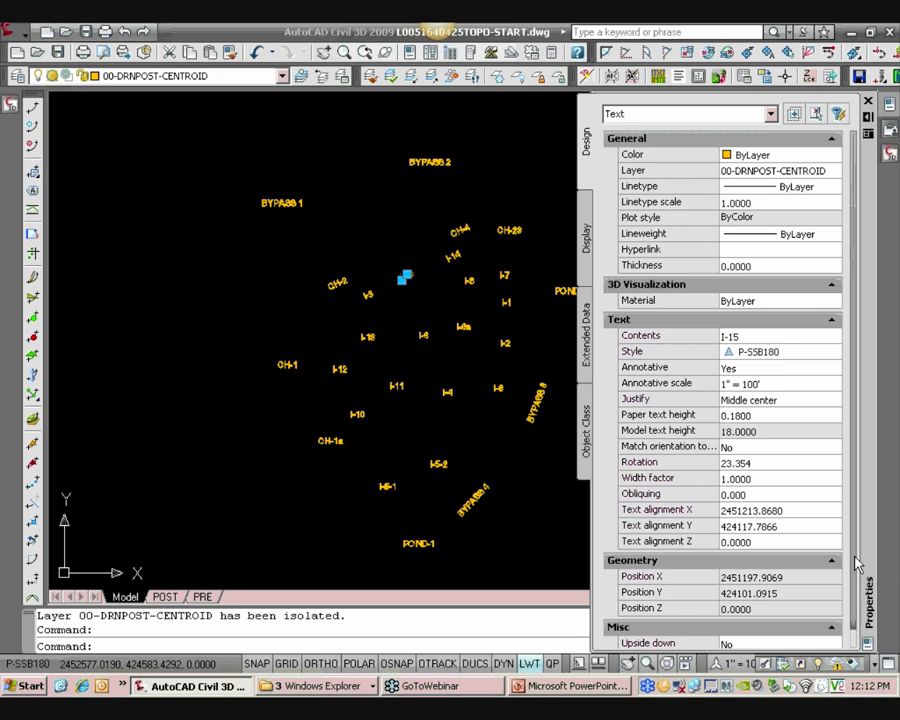
pyautogui.scroll(-1, 856, 553)
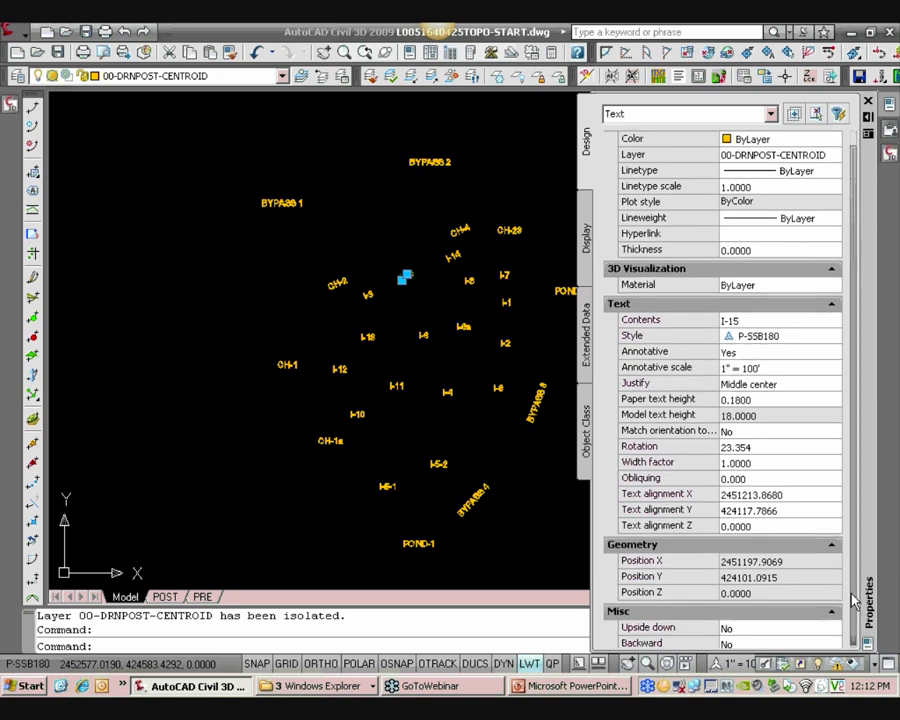
pyautogui.scroll(-1, 850, 598)
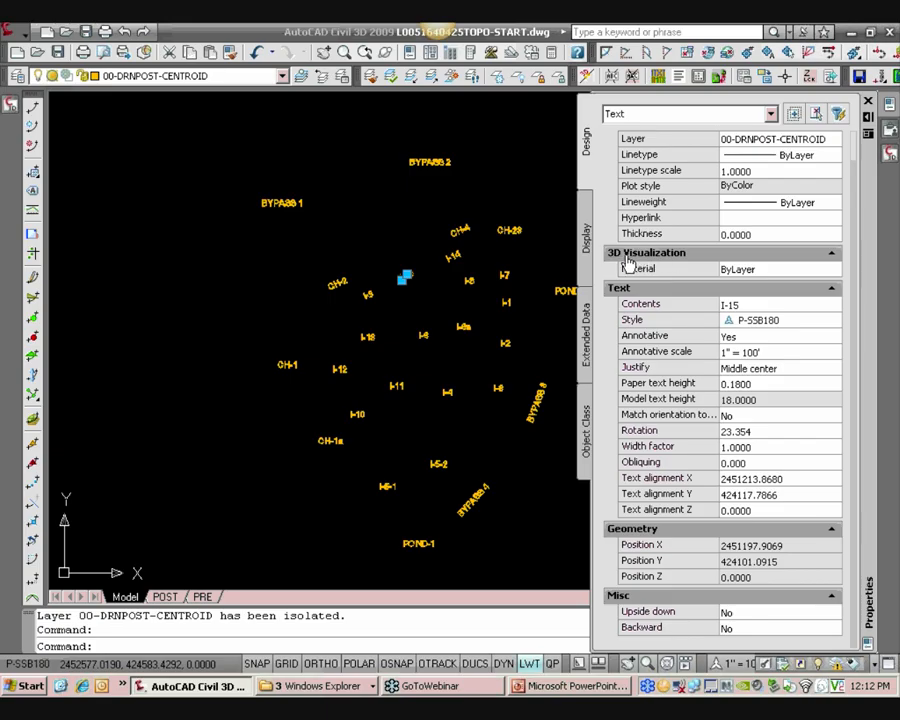
pyautogui.click(835, 289)
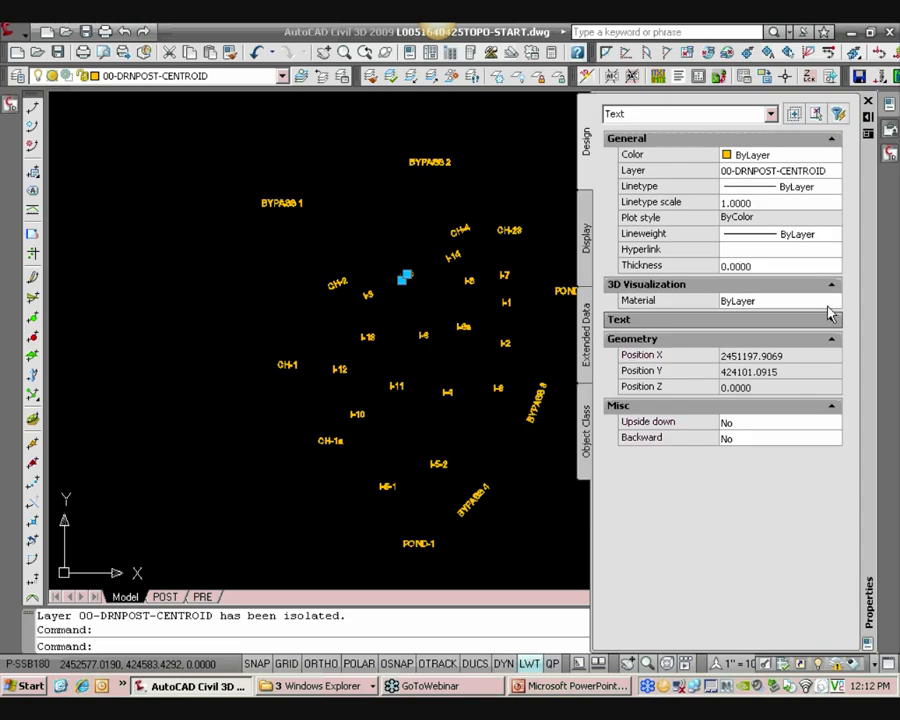
pyautogui.click(830, 339)
pyautogui.click(833, 360)
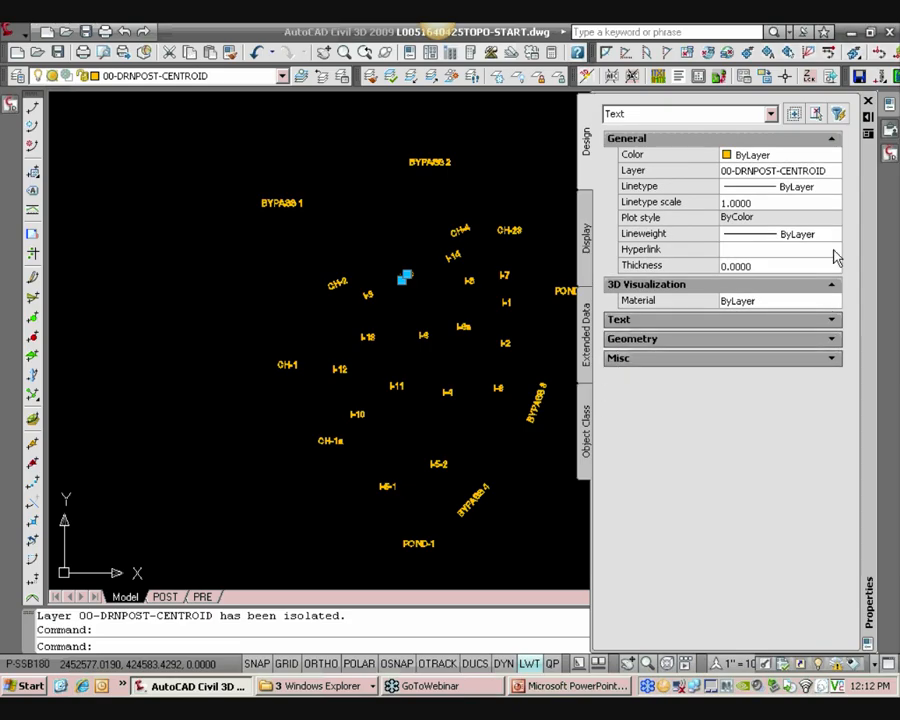
pyautogui.click(832, 139)
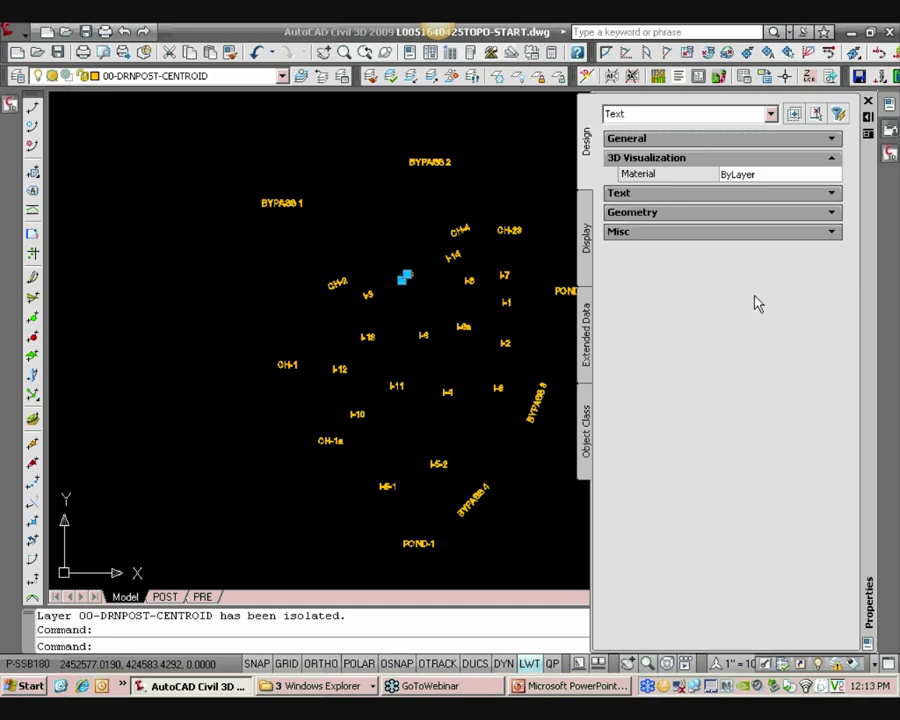
pyautogui.press('Escape')
pyautogui.hotkey('ctrl', '1')
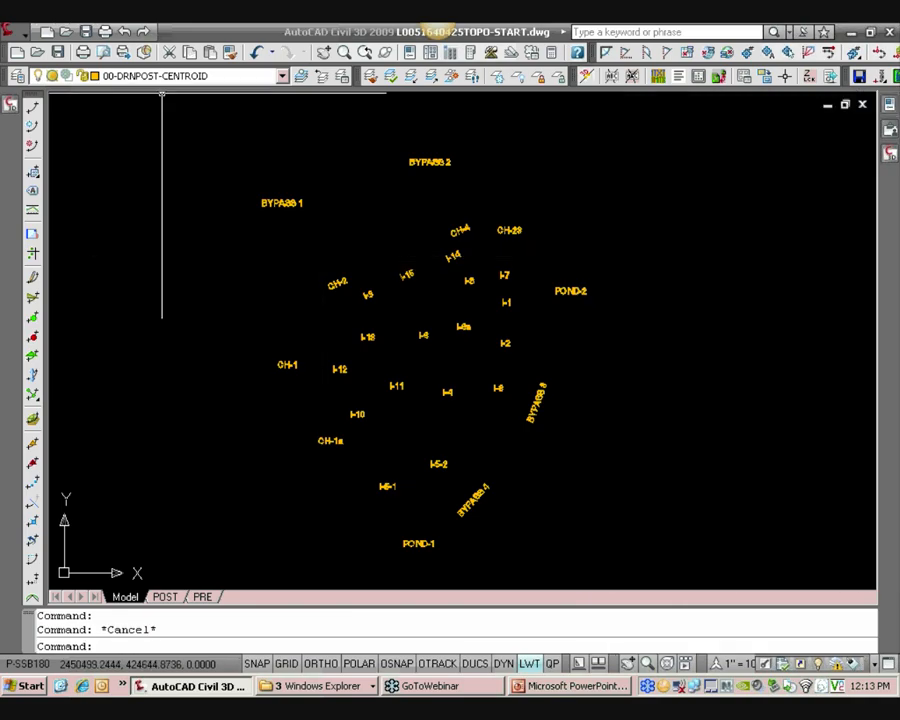
# Start Generate Links and set the linkage to Text, creating object data records in the POST-DA table
pyautogui.click(10, 30)
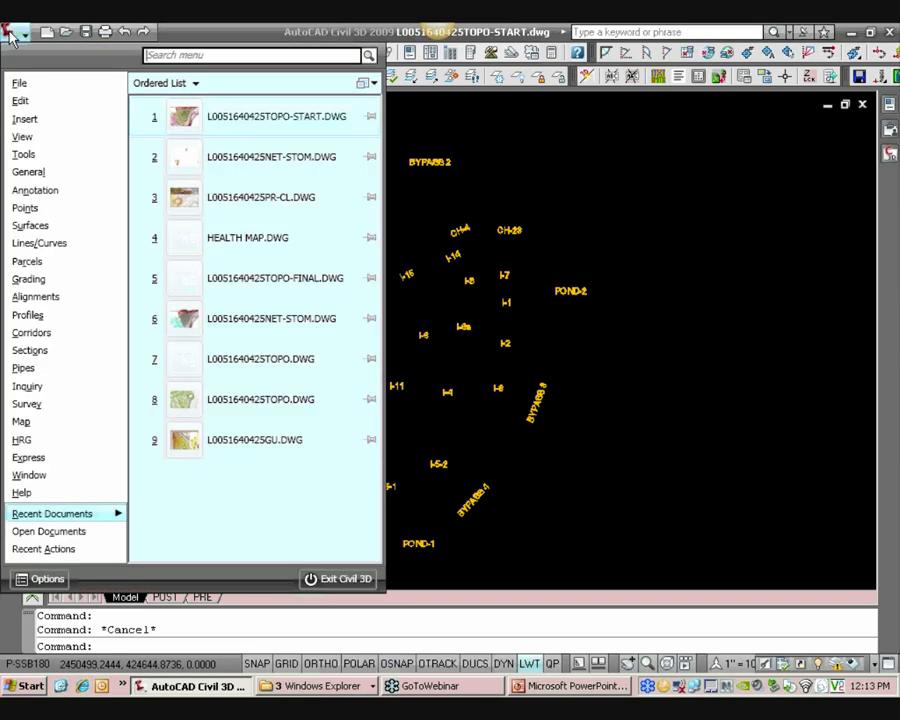
pyautogui.moveTo(37, 428)
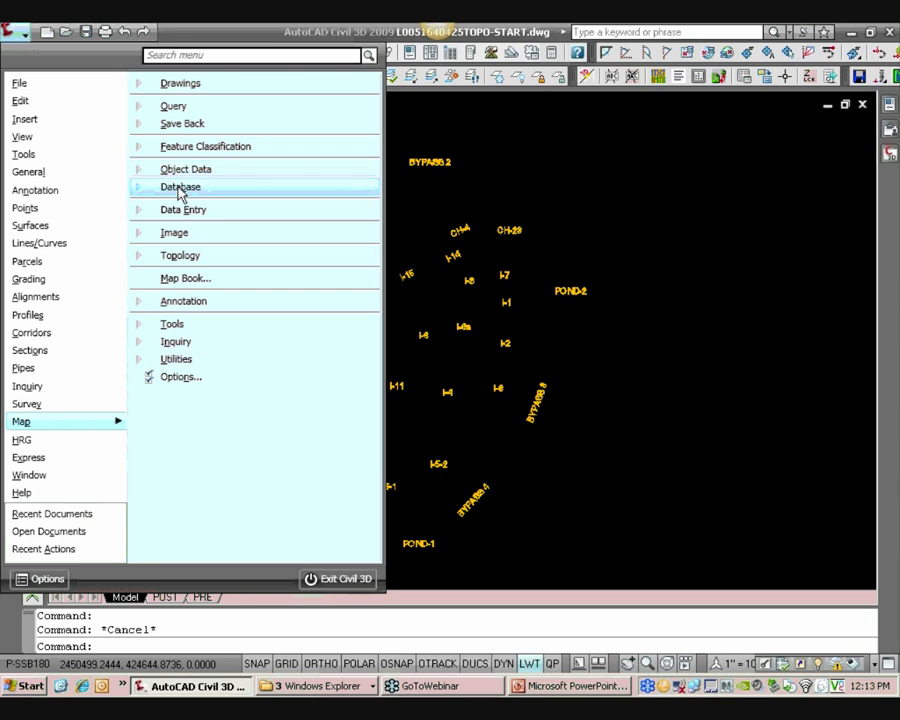
pyautogui.moveTo(181, 194)
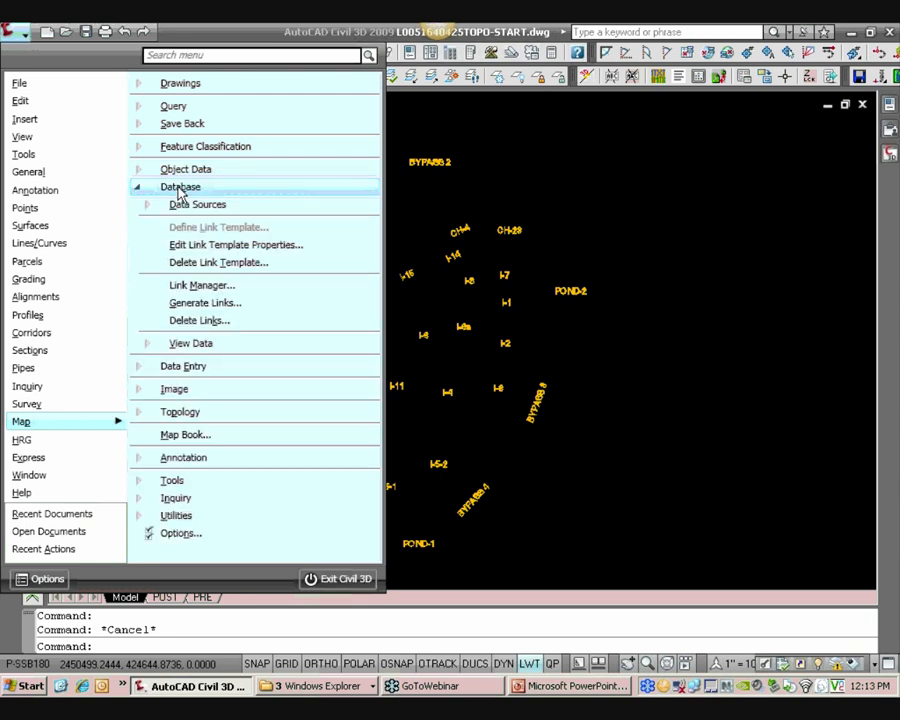
pyautogui.click(192, 304)
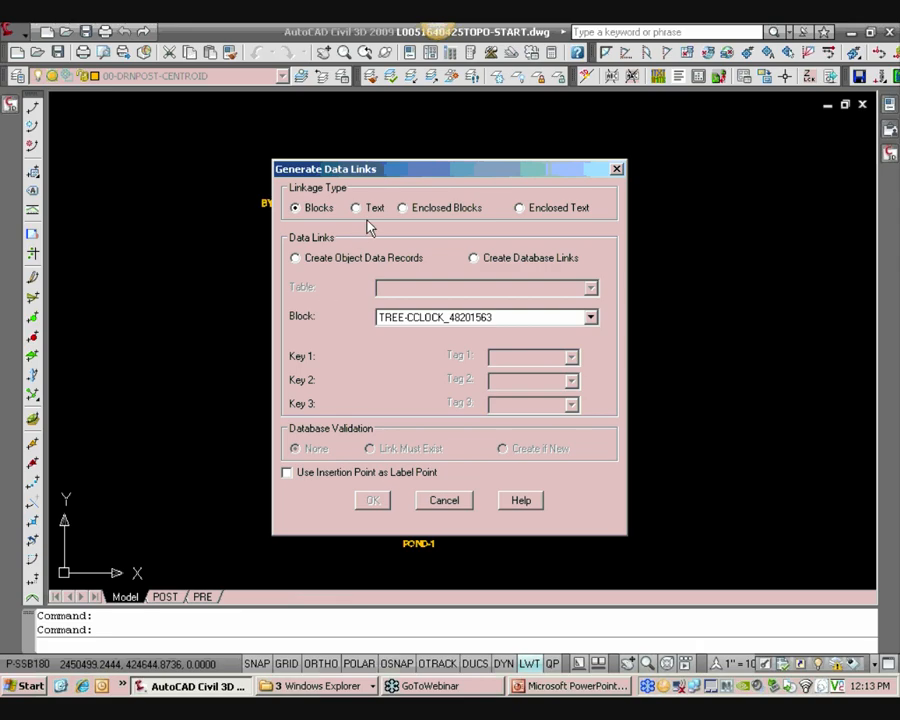
pyautogui.click(372, 211)
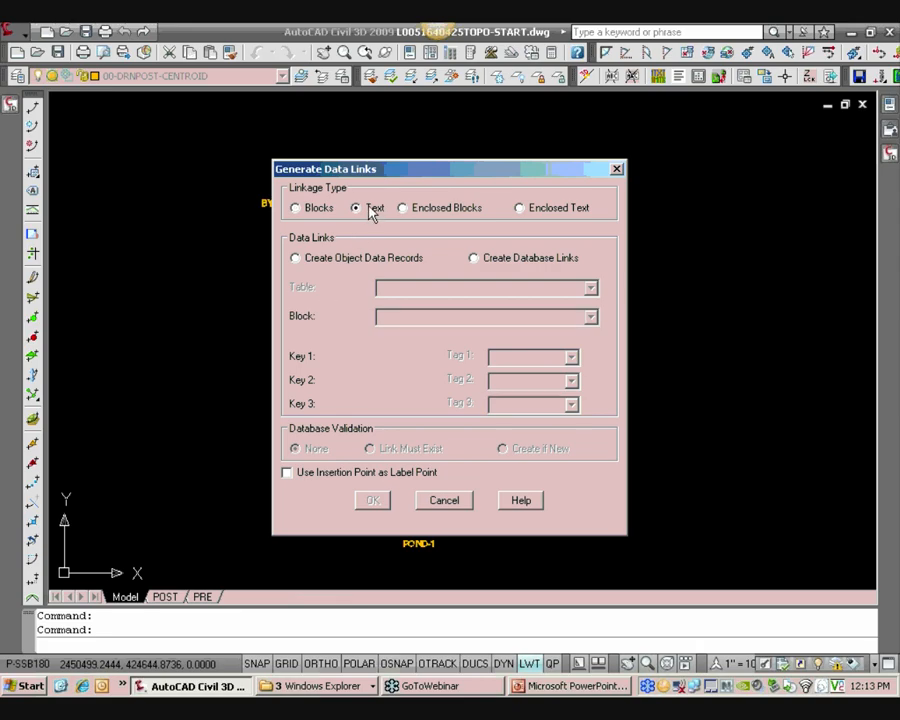
pyautogui.click(326, 260)
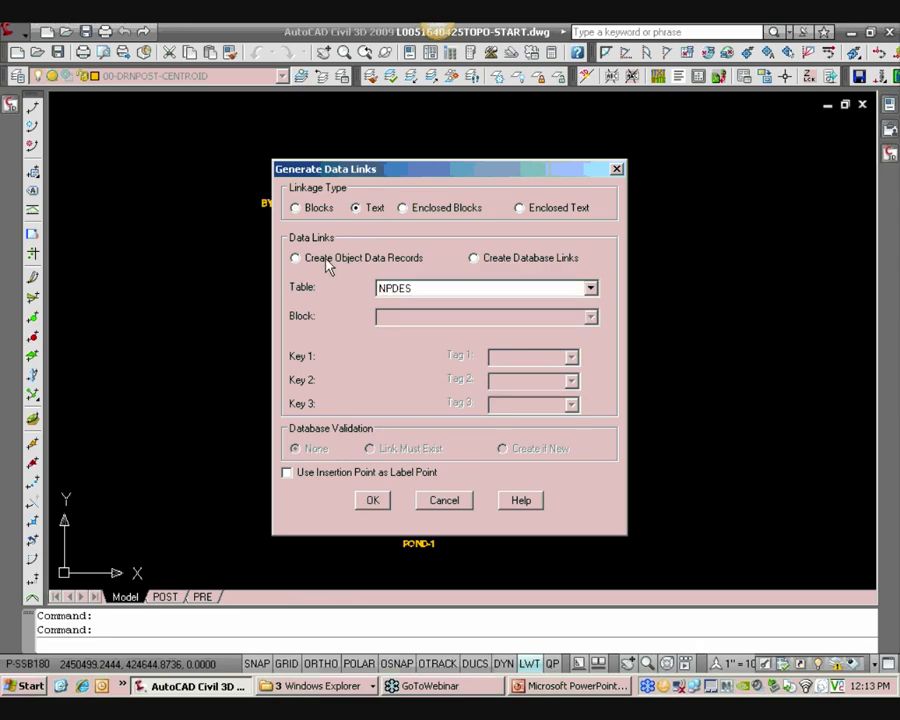
pyautogui.click(406, 289)
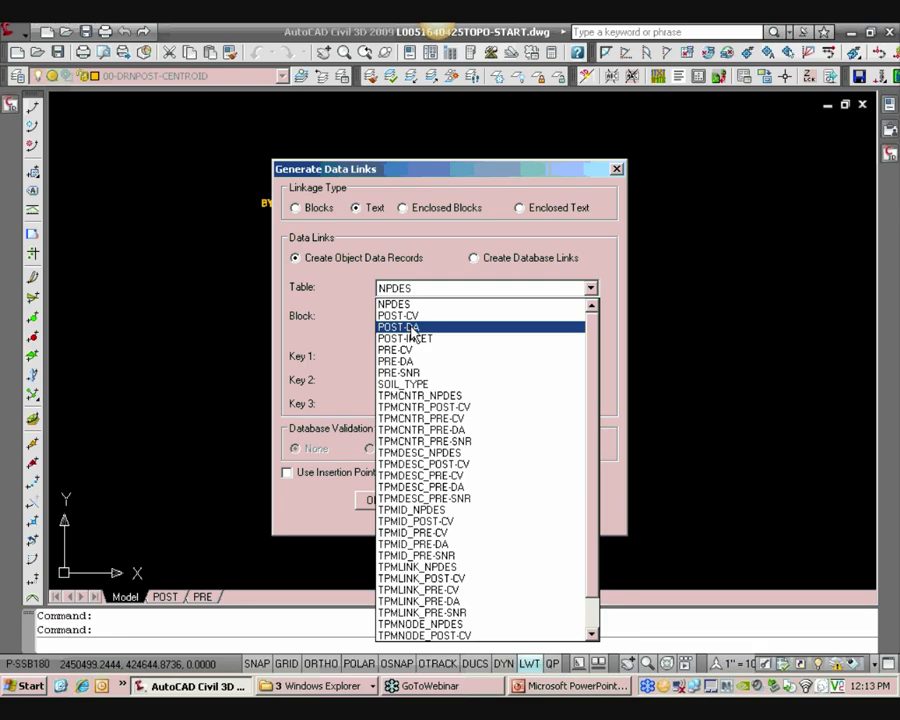
pyautogui.click(411, 329)
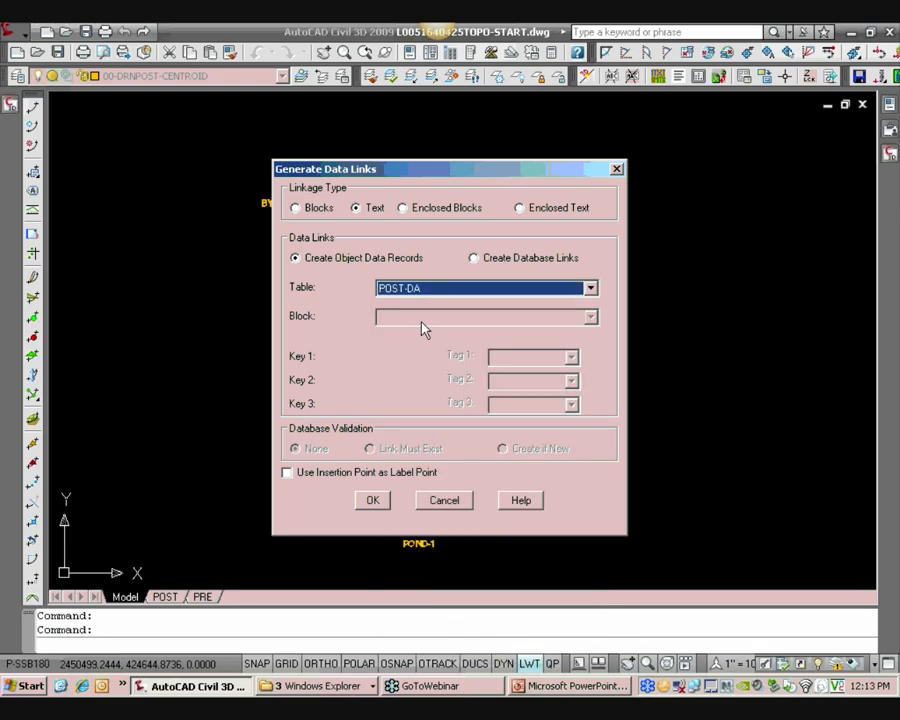
# Switch to Windows Explorer and browse the Templates Topology folder for the topology conventions files
pyautogui.click(315, 686)
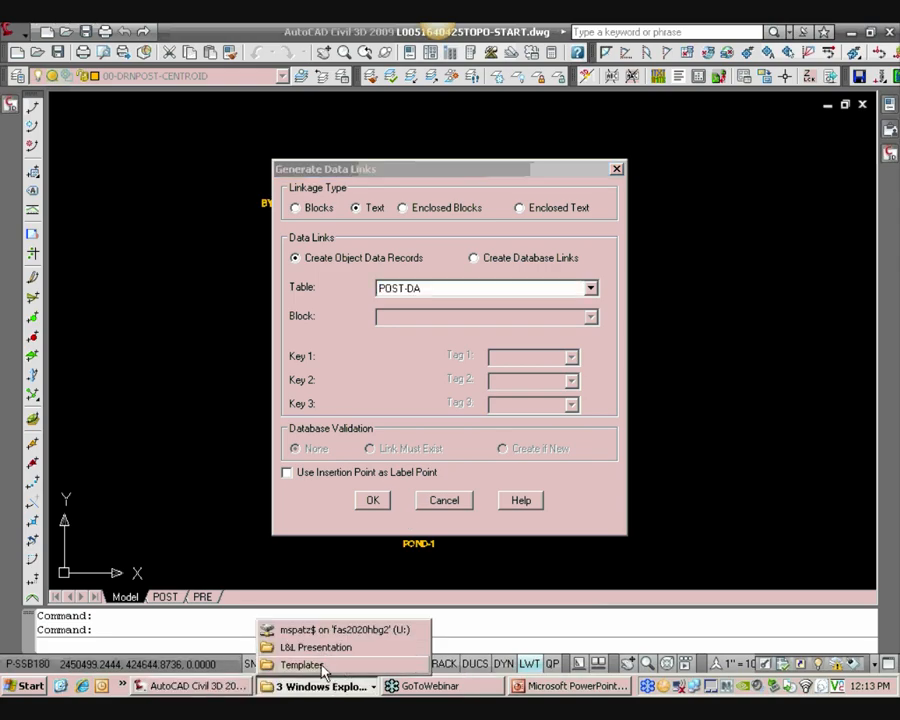
pyautogui.click(305, 663)
pyautogui.moveTo(680, 333); pyautogui.dragTo(654, 199)
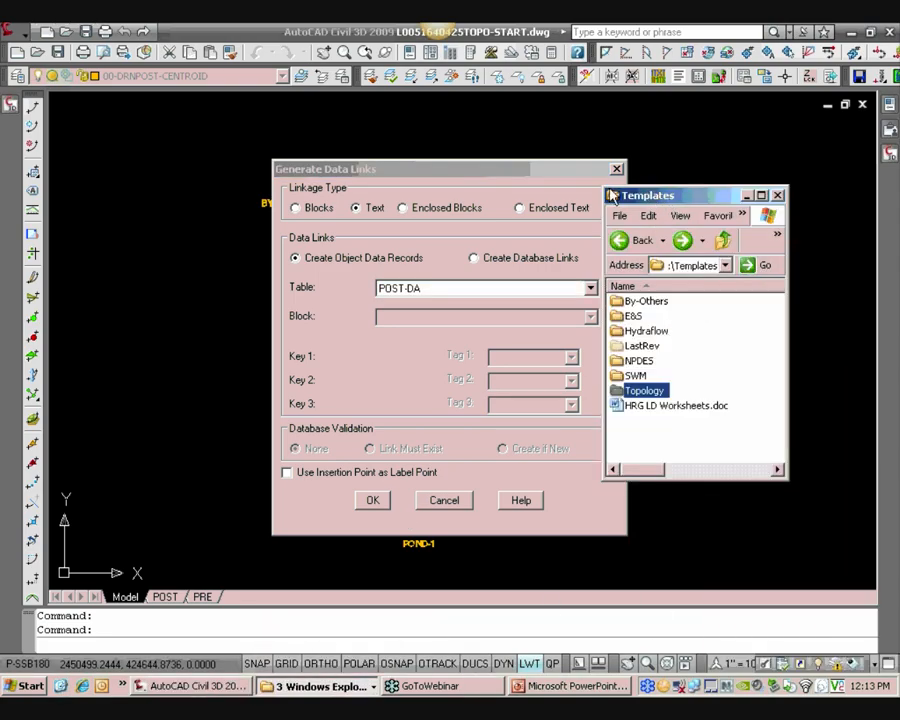
pyautogui.moveTo(599, 184); pyautogui.dragTo(500, 127)
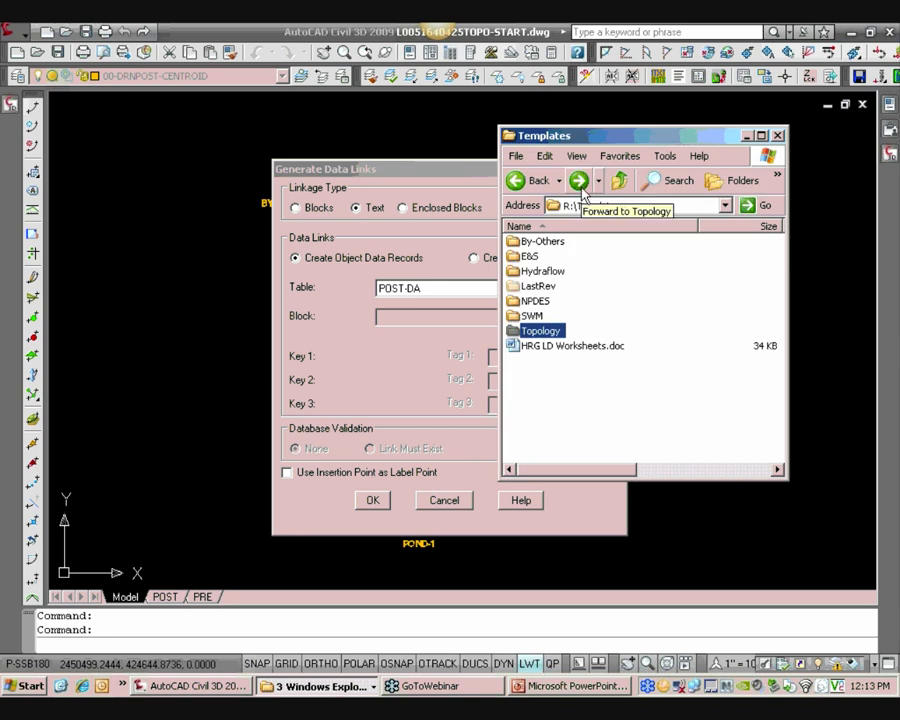
pyautogui.doubleClick(543, 332)
pyautogui.scroll(-3, 566, 366)
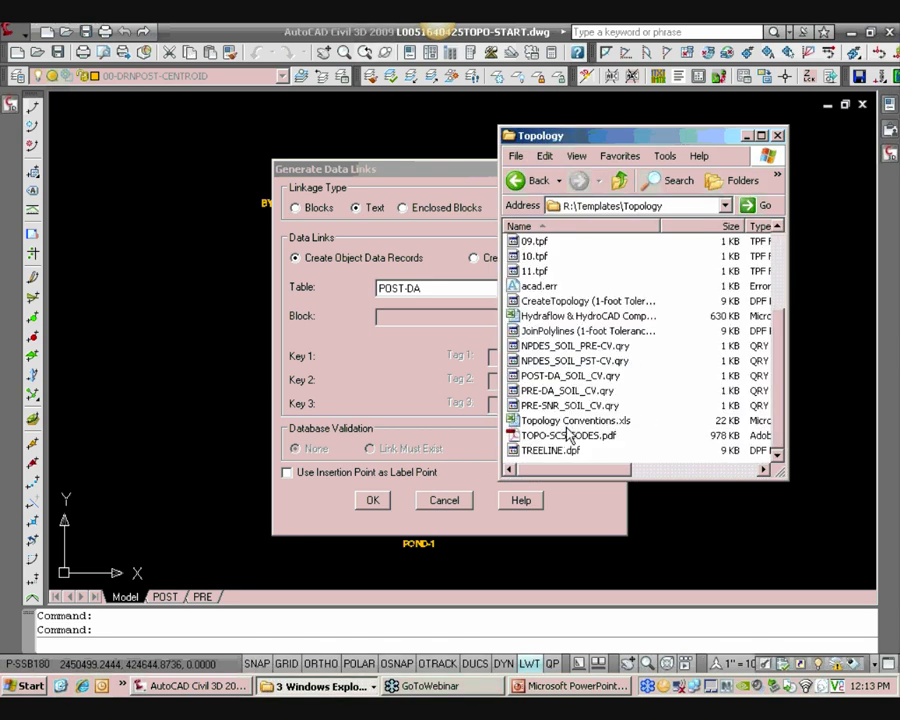
pyautogui.click(569, 421)
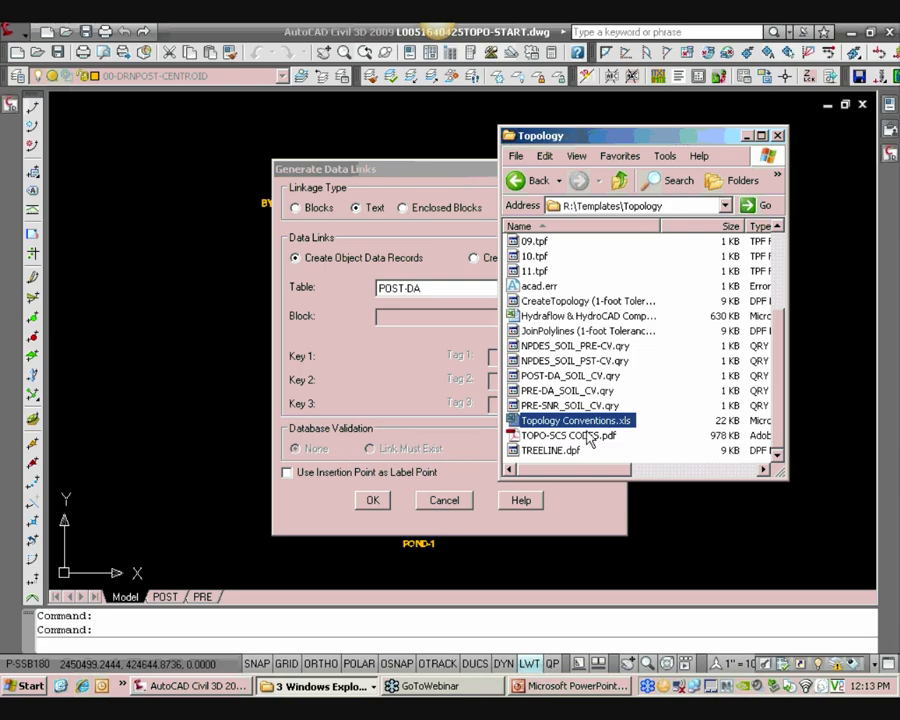
pyautogui.rightClick(594, 420)
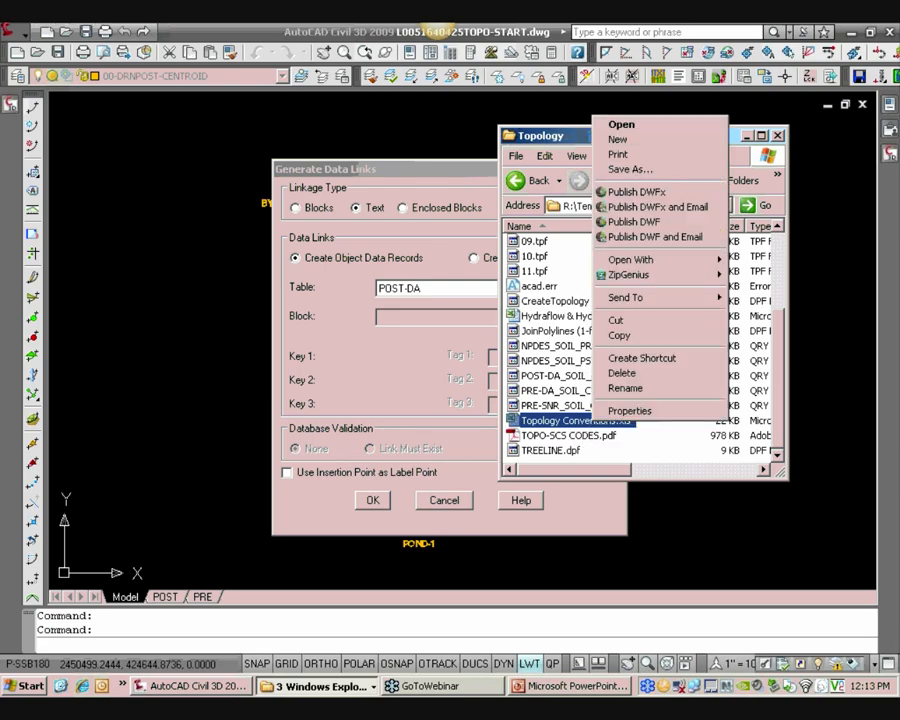
pyautogui.click(578, 452)
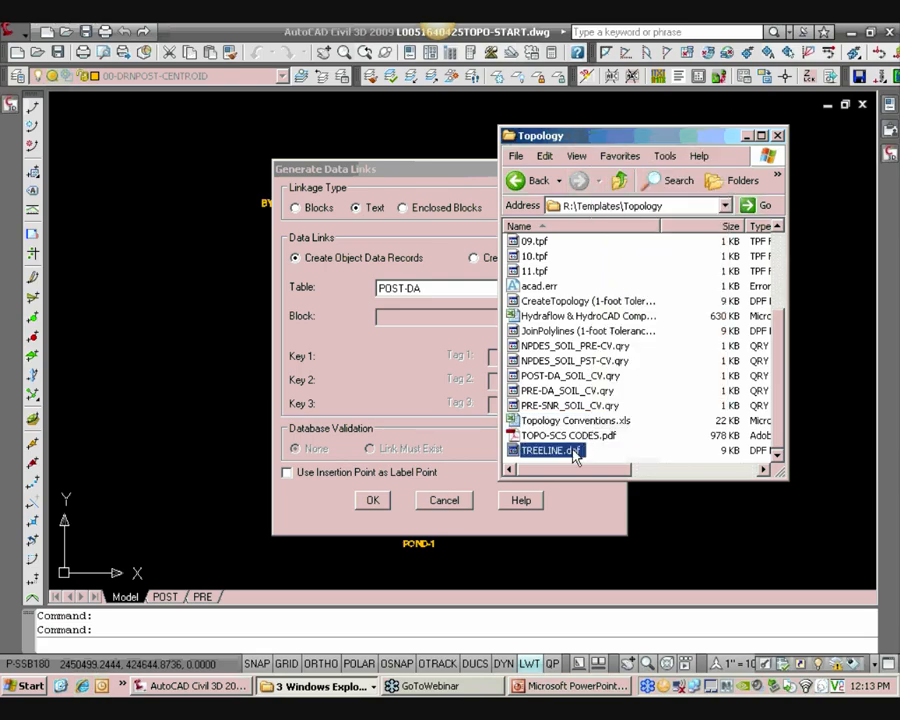
pyautogui.click(586, 424)
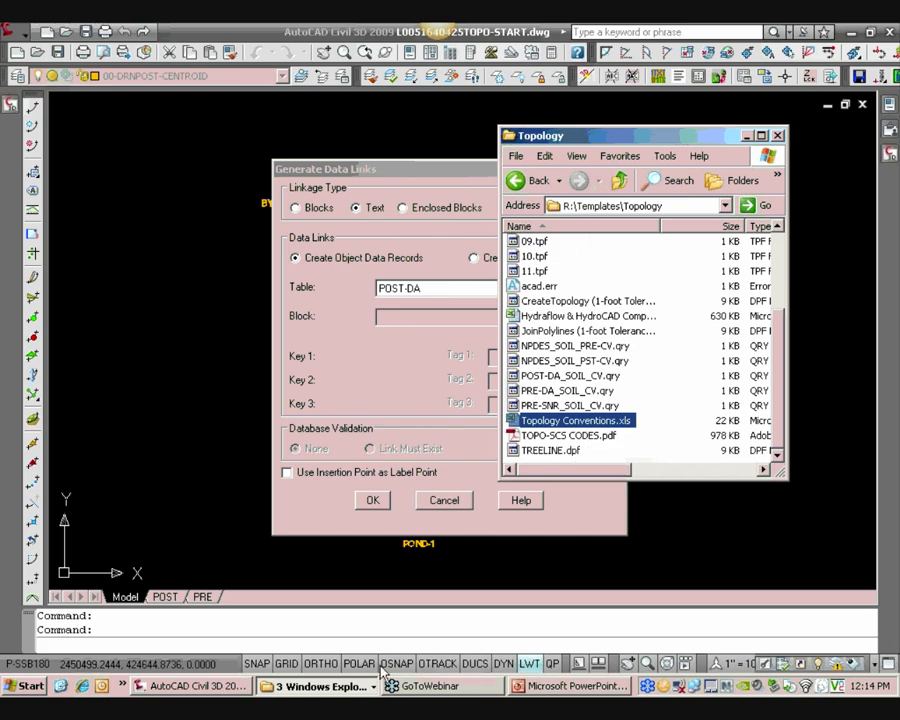
pyautogui.moveTo(735, 138); pyautogui.dragTo(818, 303)
# Open Topology Conventions.pdf from the L&L Presentation folder
pyautogui.click(326, 690)
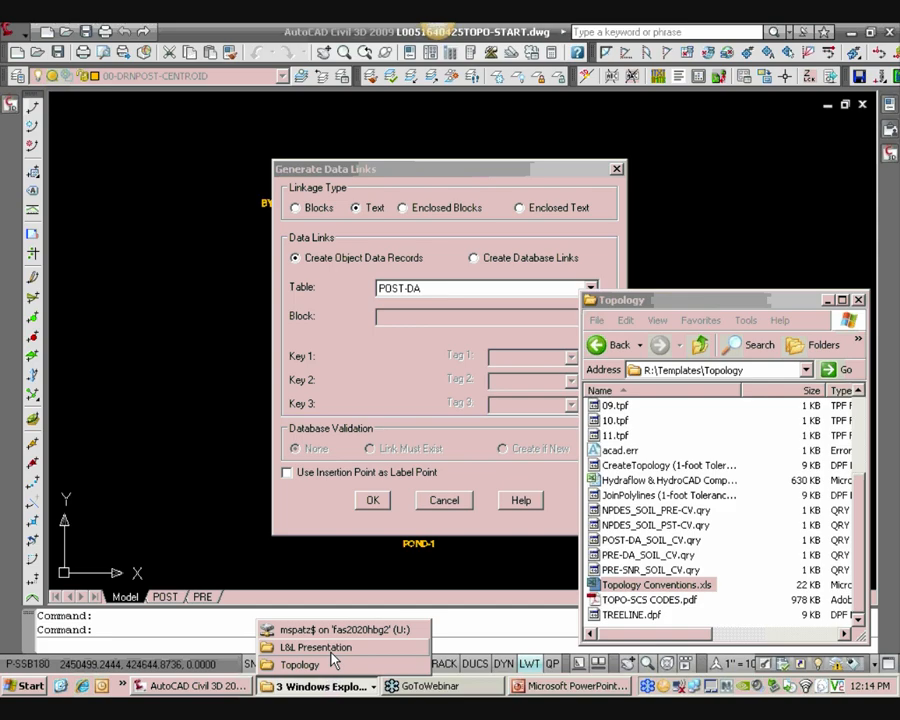
pyautogui.click(310, 642)
pyautogui.moveTo(570, 102); pyautogui.dragTo(172, 87)
pyautogui.click(148, 400)
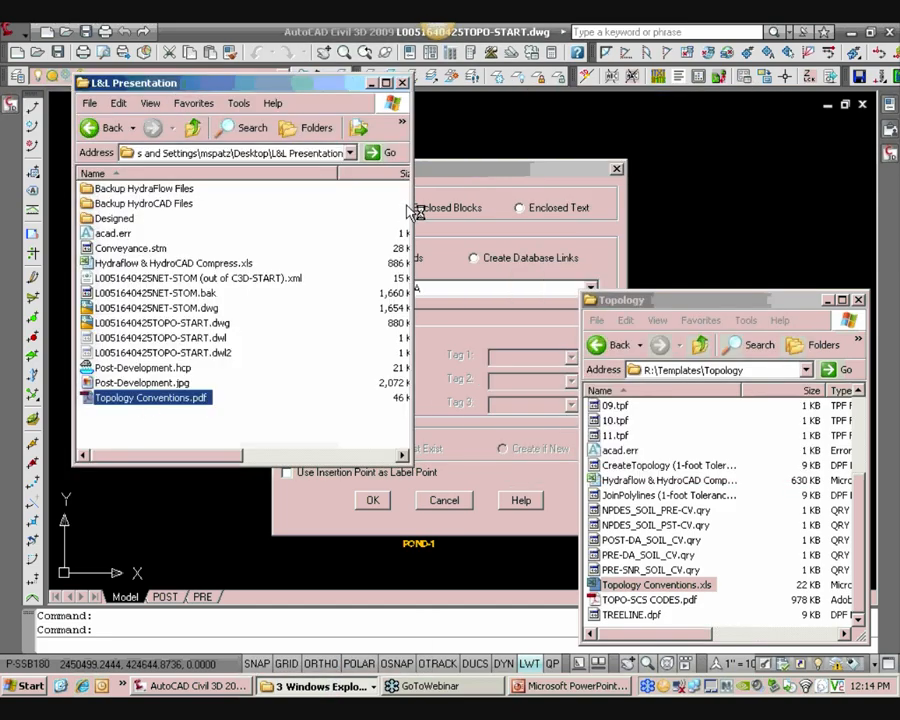
# Review the post-development drainage area layer, topology name and object data conventions, then return to the Generate Data Links dialog
pyautogui.scroll(-2, 362, 344)
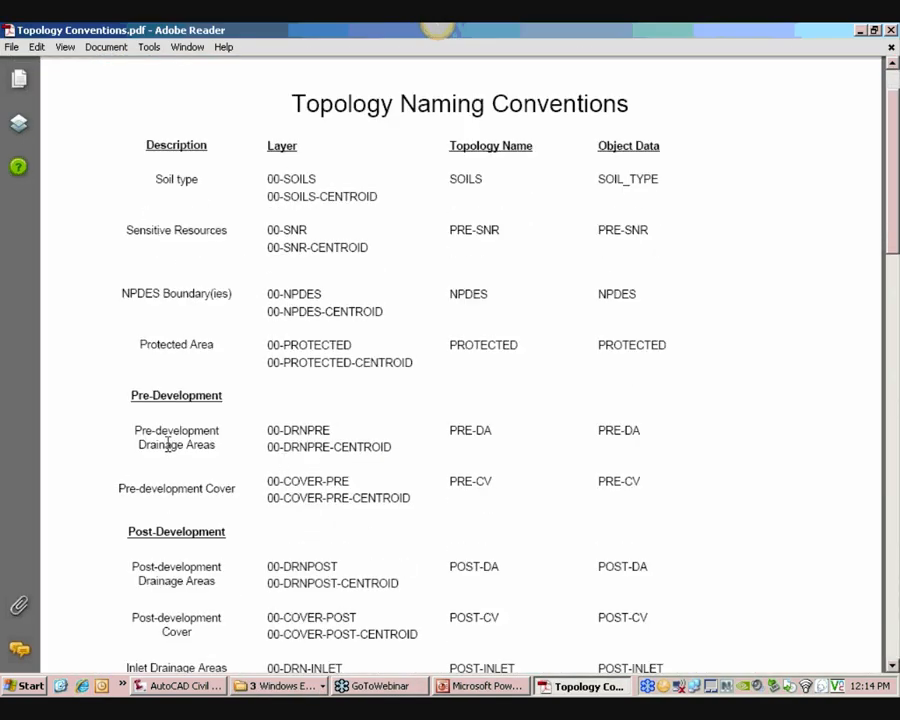
pyautogui.scroll(-2, 168, 444)
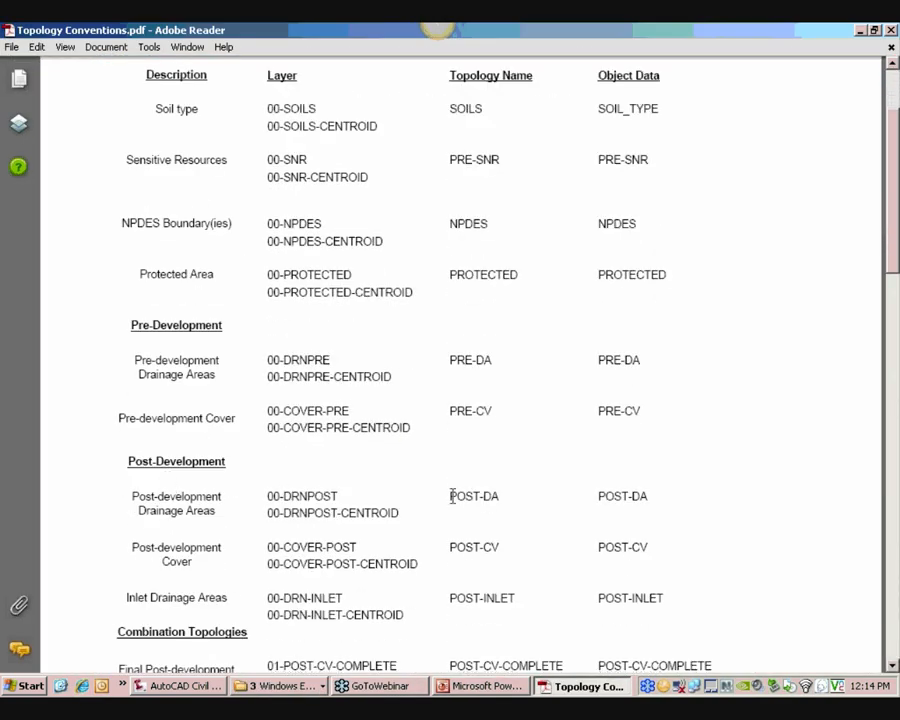
pyautogui.scroll(2, 432, 500)
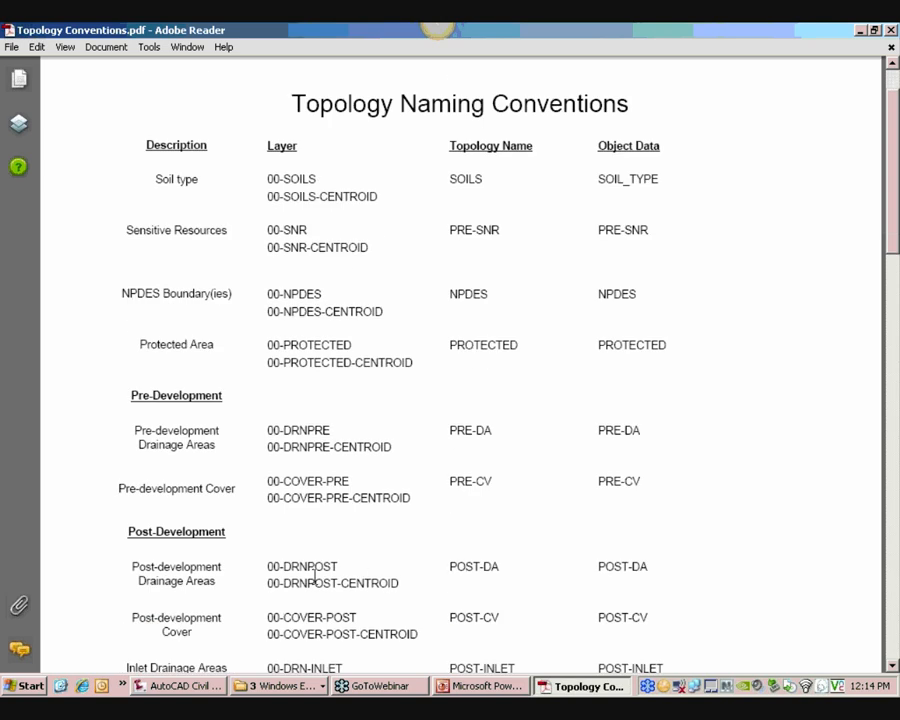
pyautogui.moveTo(269, 566); pyautogui.dragTo(336, 592)
pyautogui.click(266, 572)
pyautogui.moveTo(266, 583); pyautogui.dragTo(377, 581)
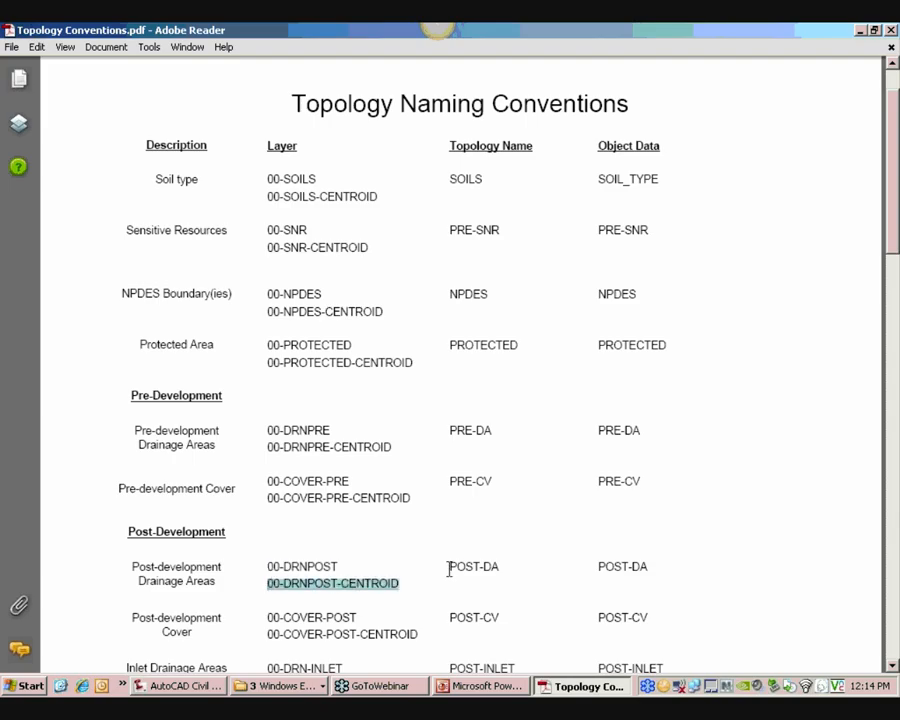
pyautogui.moveTo(449, 569); pyautogui.dragTo(499, 568)
pyautogui.moveTo(598, 569); pyautogui.dragTo(646, 572)
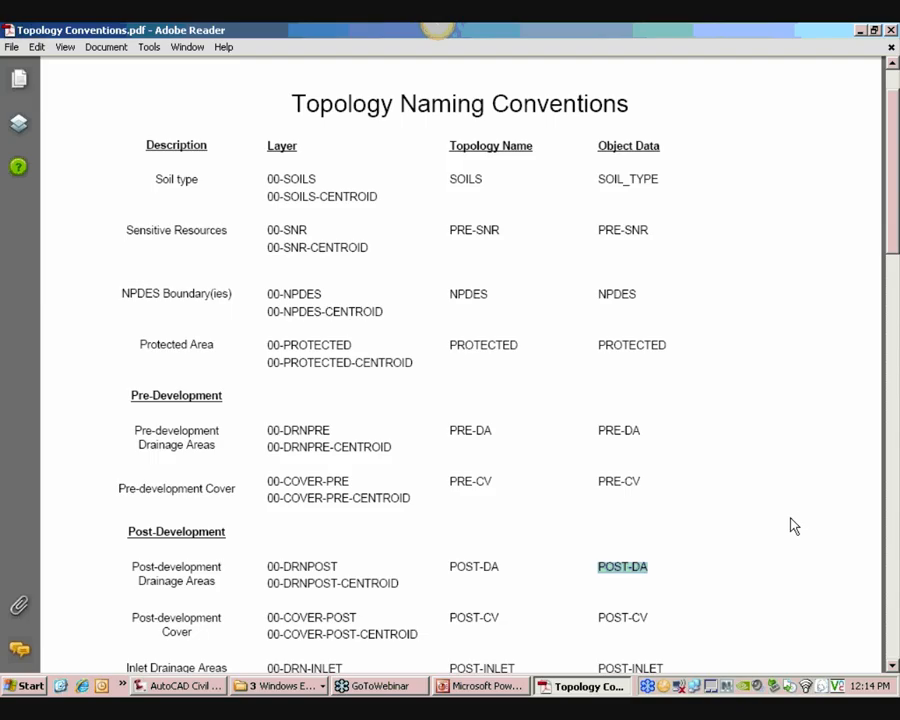
pyautogui.click(862, 31)
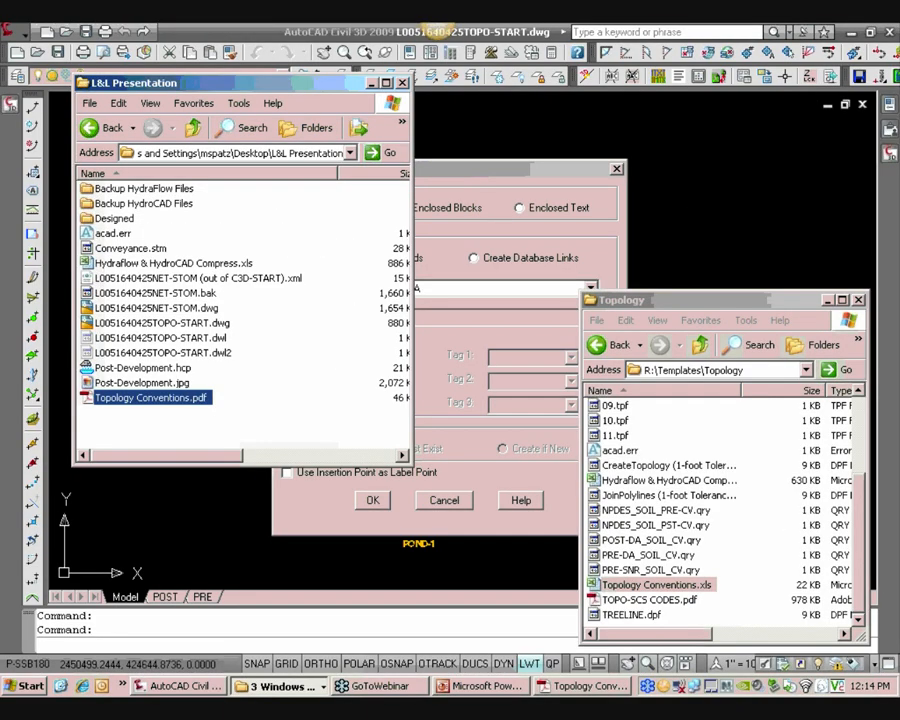
pyautogui.click(501, 207)
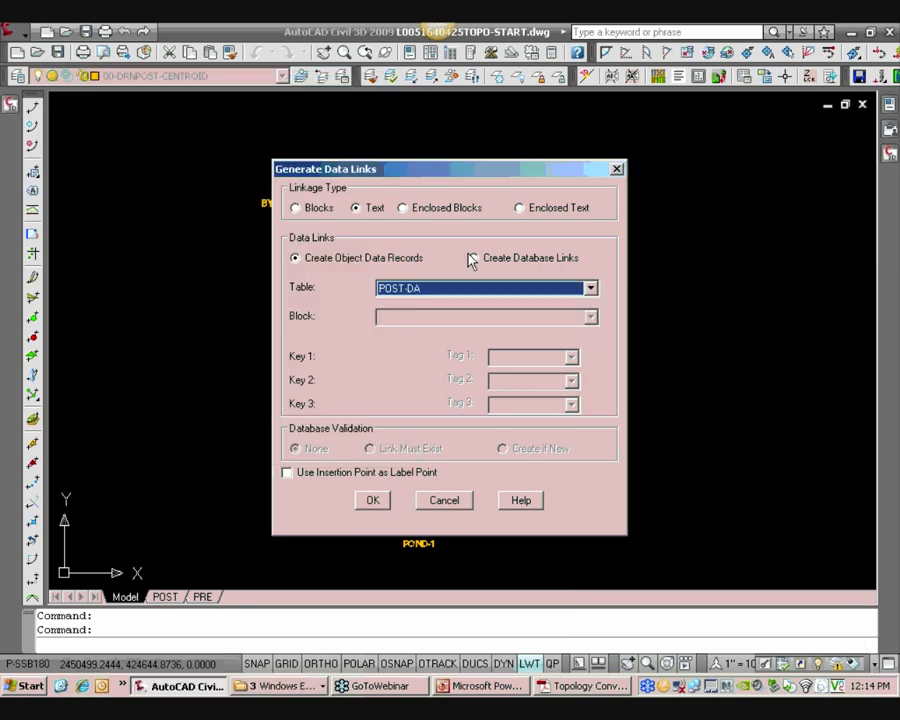
# Confirm the data link settings, window-select all the centroid text labels, and generate their POST-DA links
pyautogui.click(373, 499)
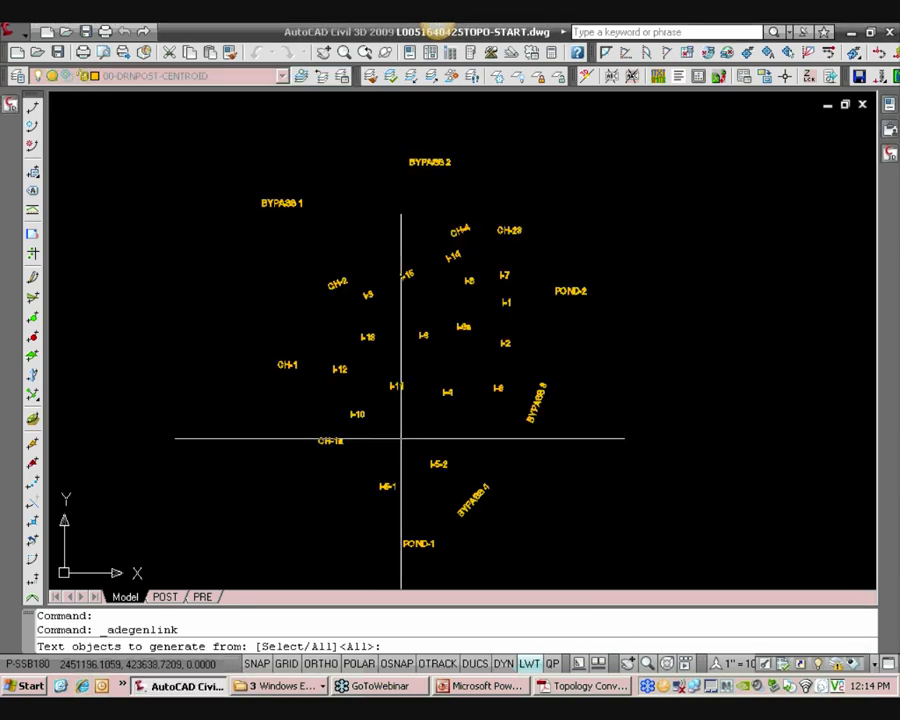
pyautogui.write('s')
pyautogui.press('Return')
pyautogui.scroll(-3, 400, 436)
pyautogui.click(252, 262)
pyautogui.click(595, 516)
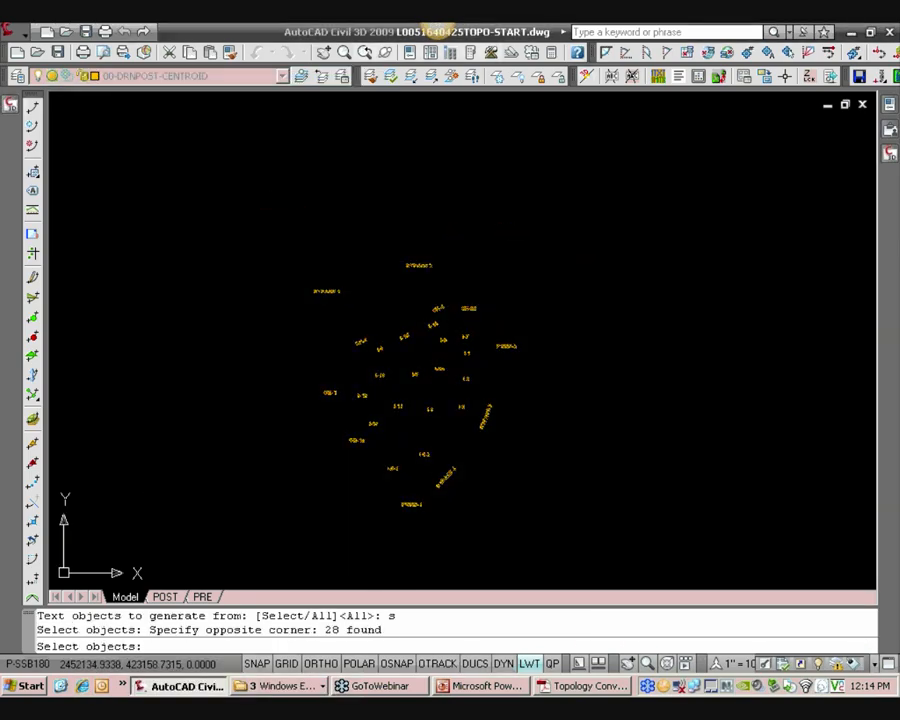
pyautogui.scroll(1, 437, 377)
pyautogui.press('Return')
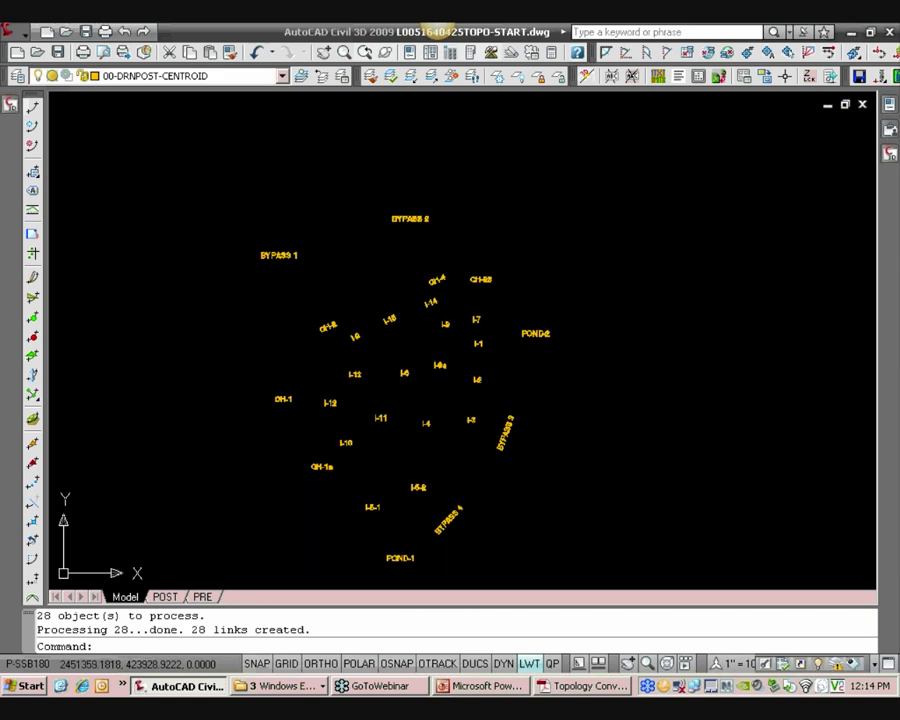
# Open the Properties palette and inspect the CH-23 label's text properties and POST-DA object data
pyautogui.hotkey('ctrl', '1')
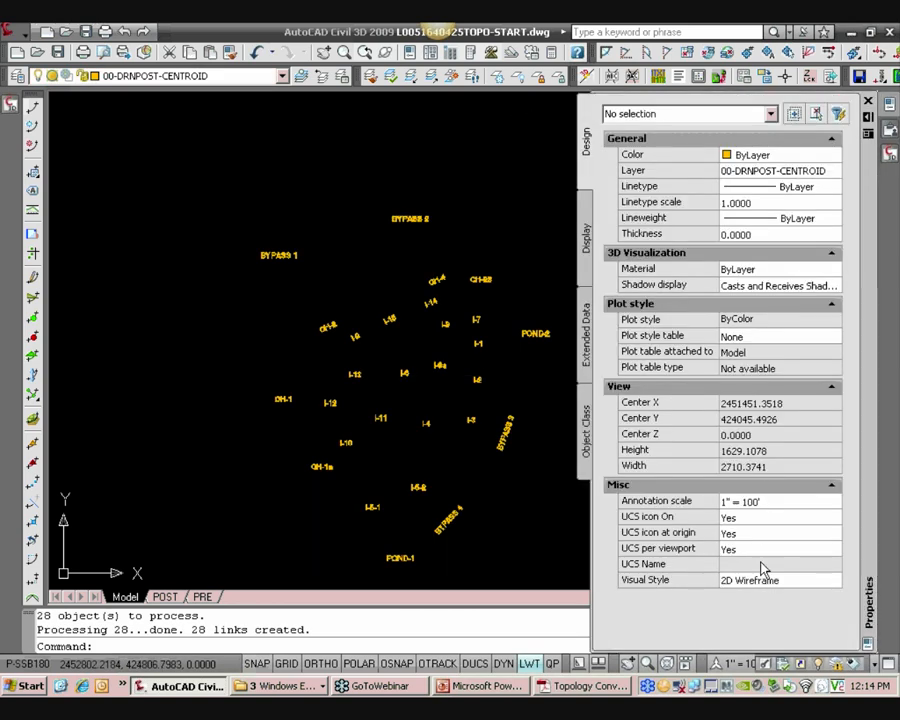
pyautogui.click(494, 287)
pyautogui.click(472, 277)
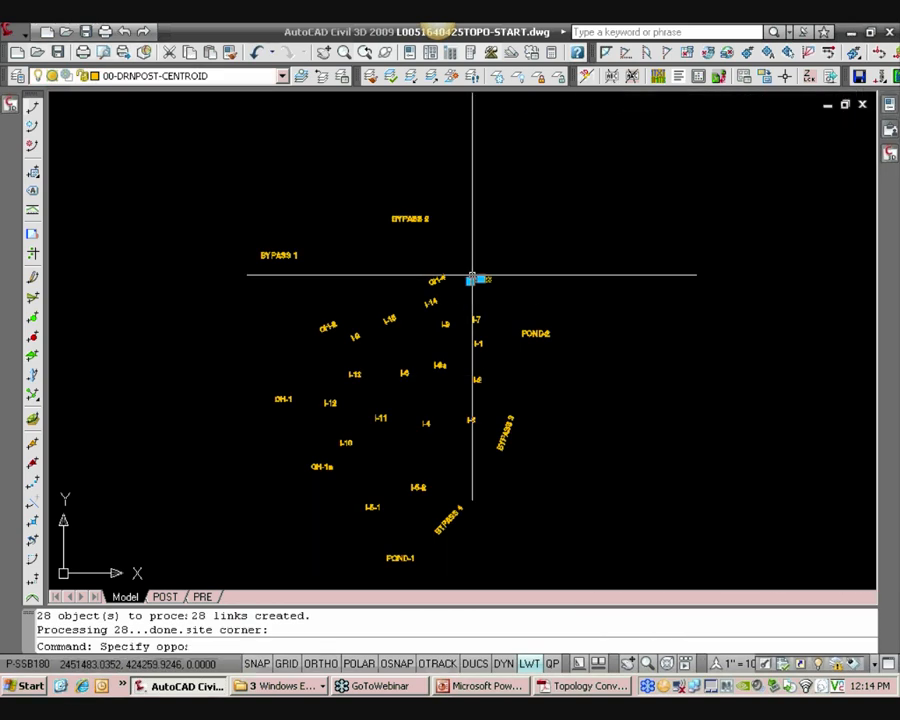
pyautogui.moveTo(880, 101)
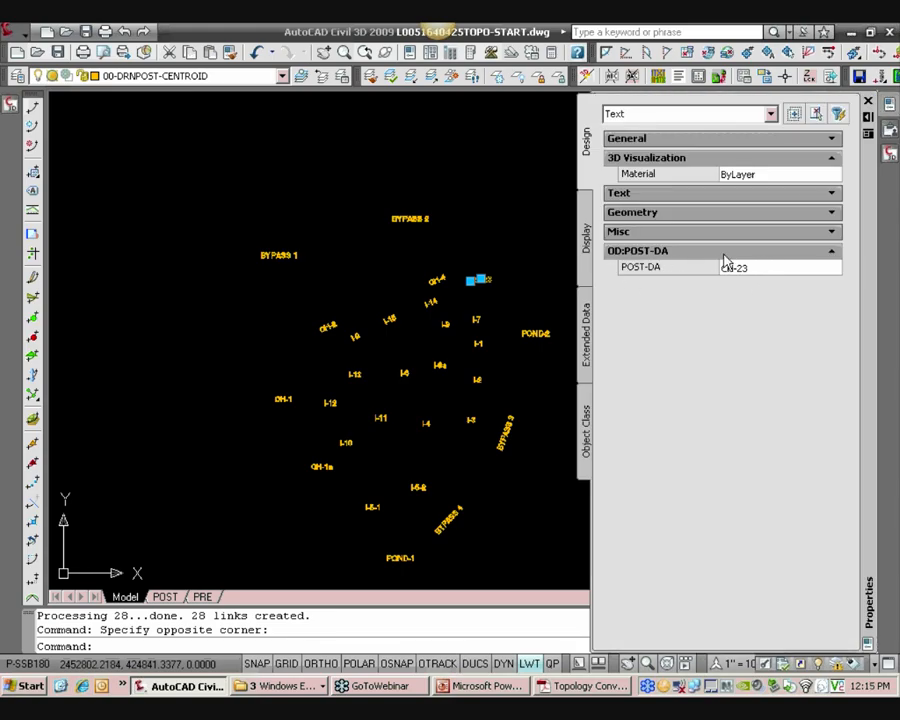
pyautogui.click(832, 194)
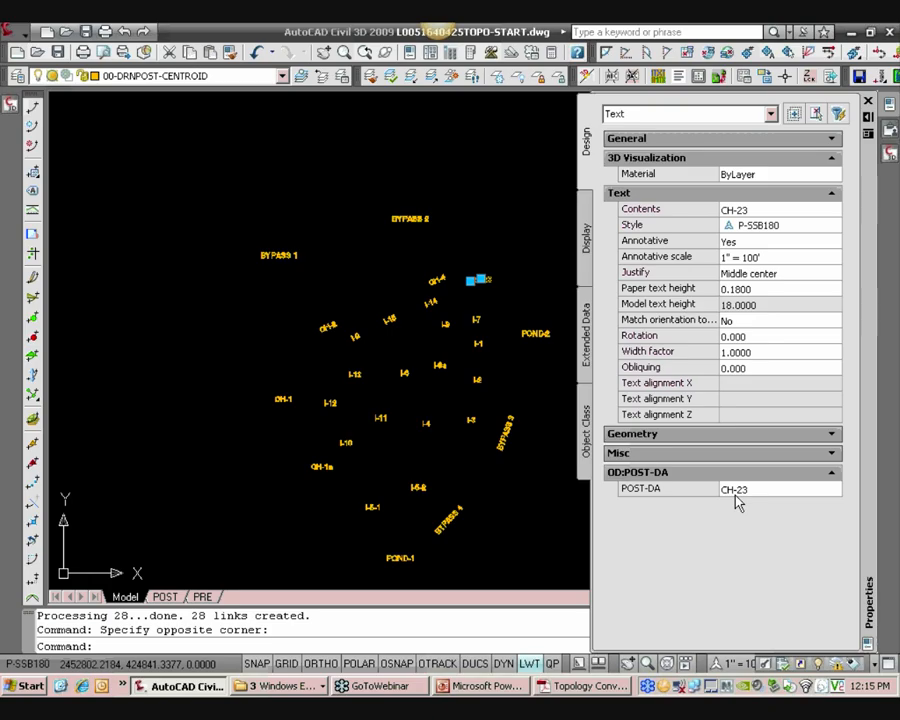
pyautogui.press('Escape')
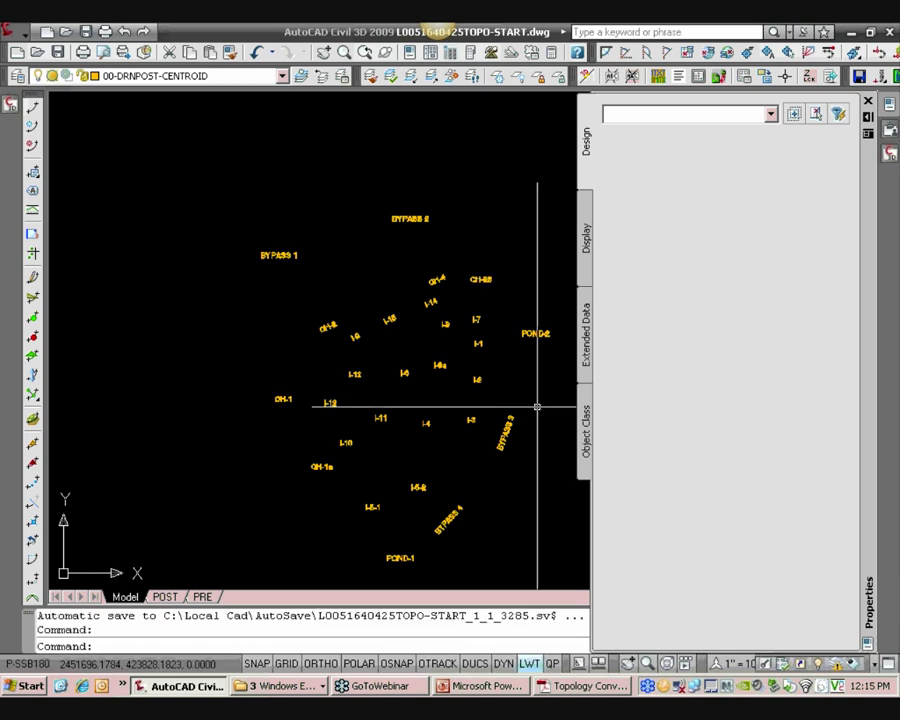
# Unisolate the layers to bring back all the drainage area boundaries
pyautogui.moveTo(490, 271); pyautogui.dragTo(459, 252, button='middle')
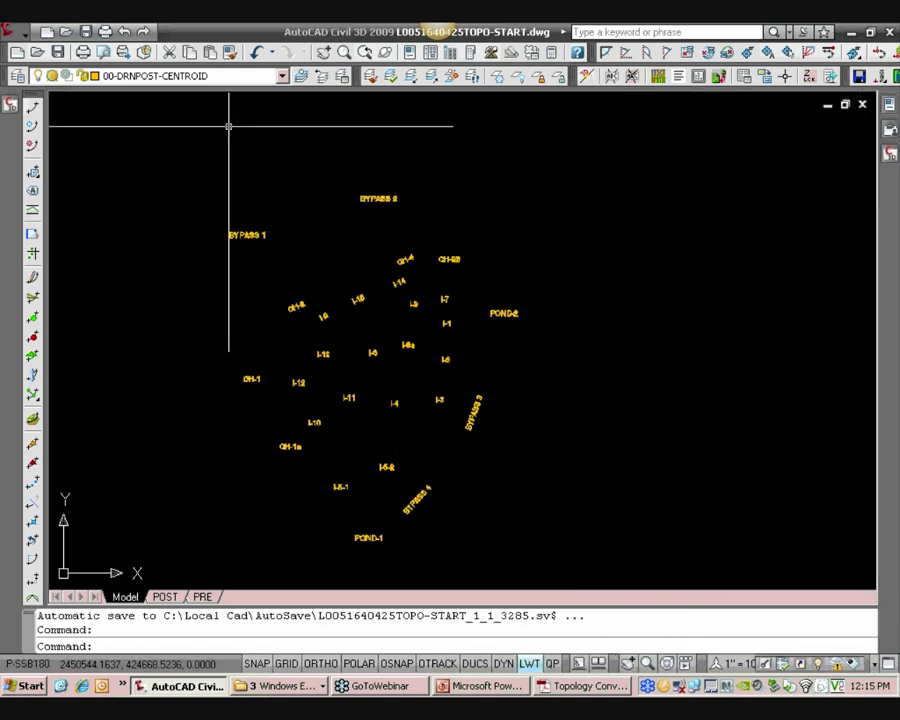
pyautogui.click(432, 76)
pyautogui.moveTo(281, 279); pyautogui.dragTo(285, 263, button='middle')
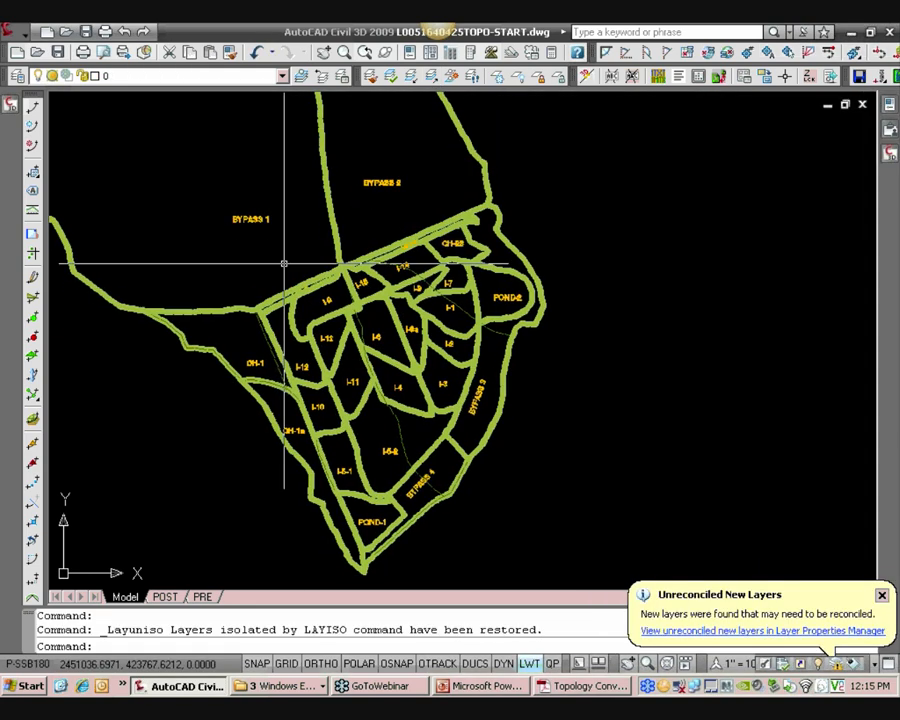
pyautogui.scroll(4, 340, 302)
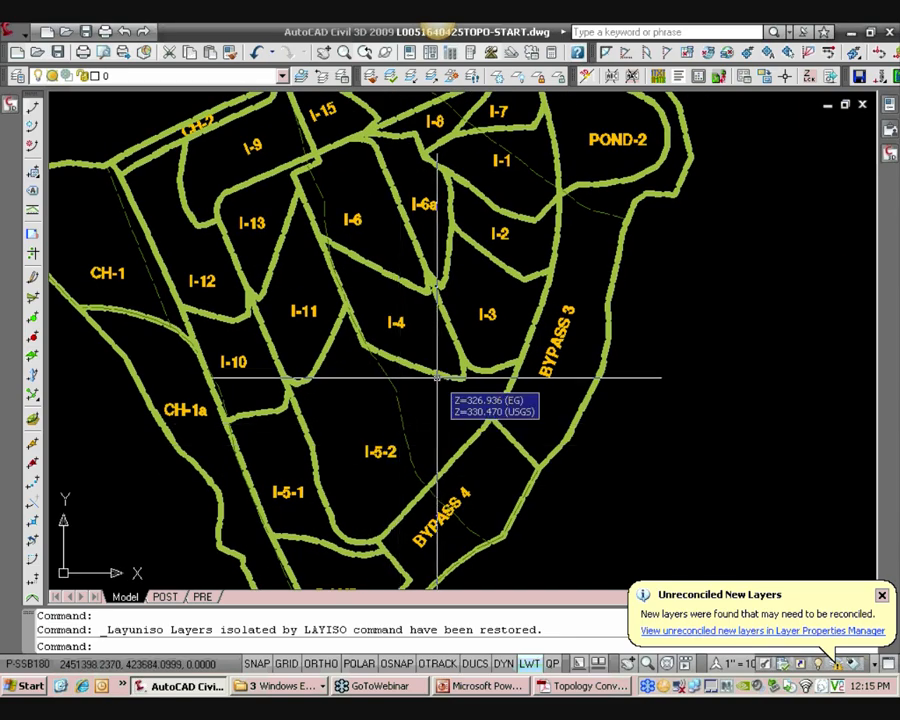
# Zoom in and select the boundary polylines around I-3, I-4 and I-11 to examine their vertices and junctions
pyautogui.scroll(3, 437, 377)
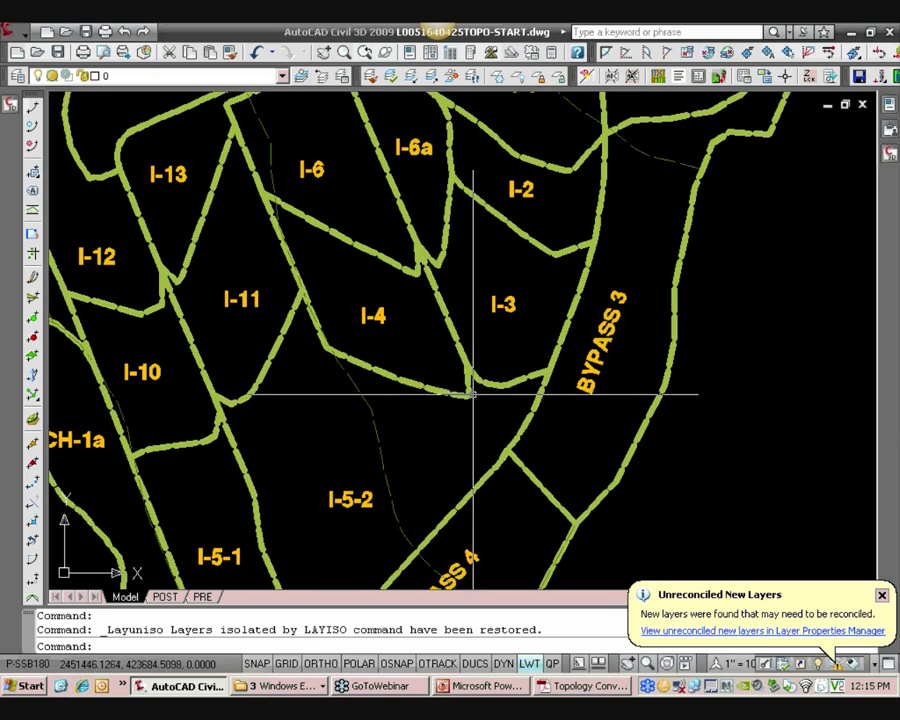
pyautogui.scroll(2, 461, 368)
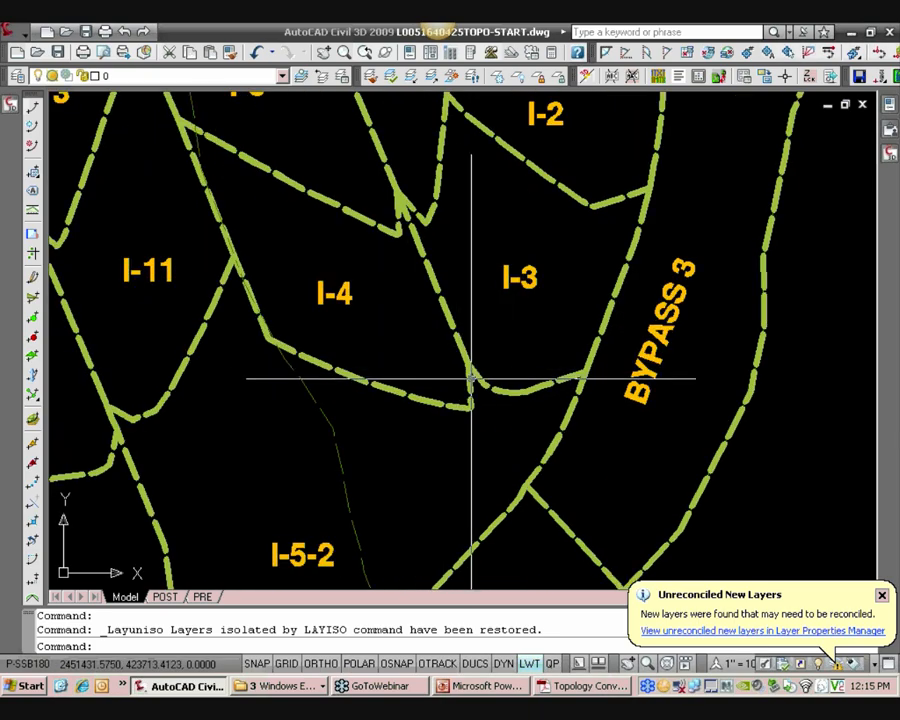
pyautogui.scroll(3, 472, 376)
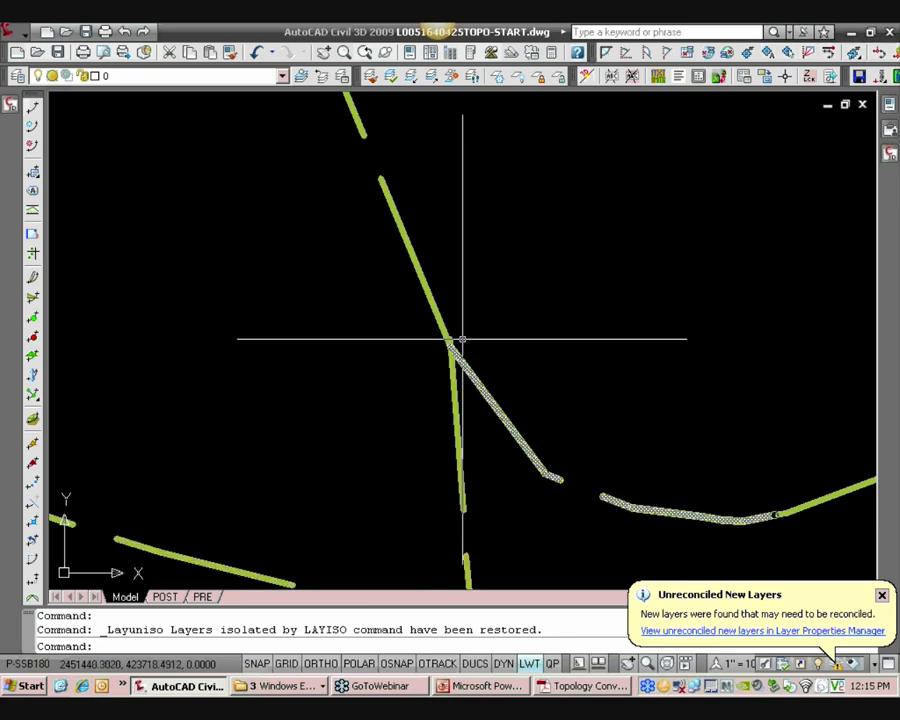
pyautogui.scroll(4, 462, 340)
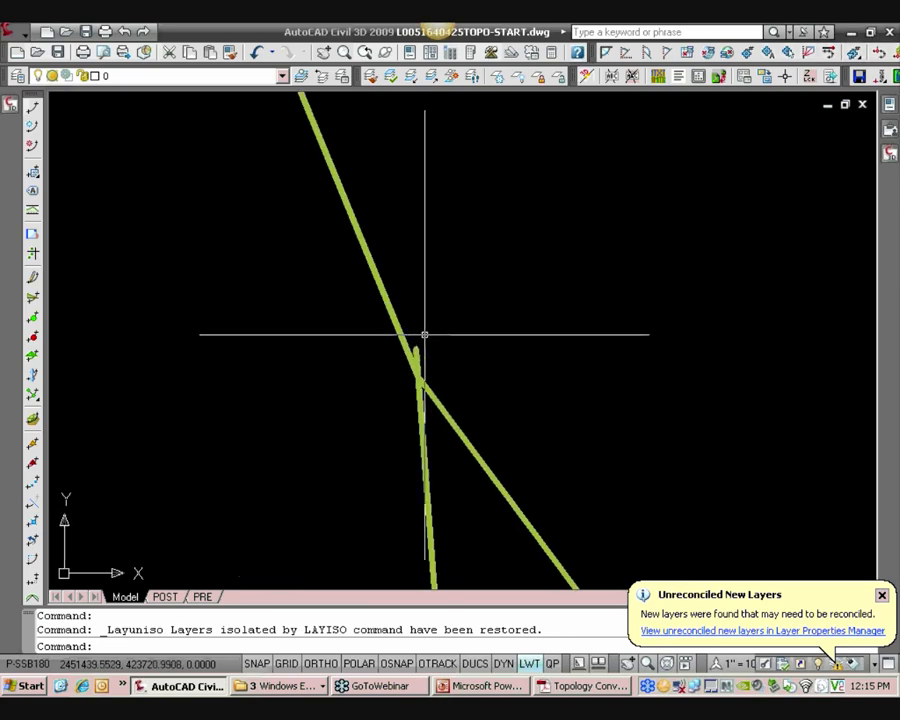
pyautogui.click(419, 396)
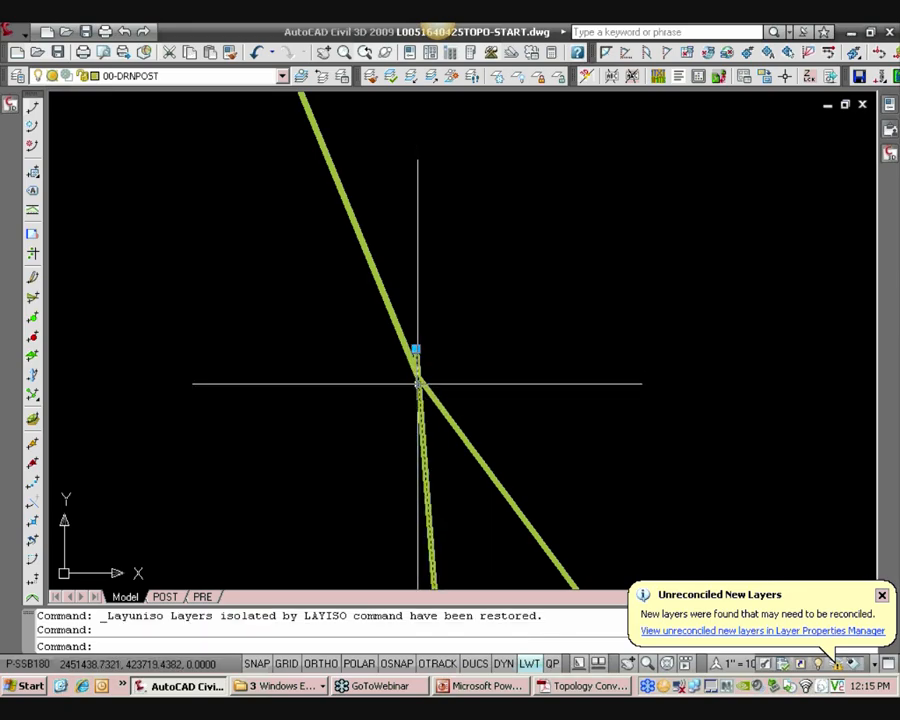
pyautogui.press('Escape')
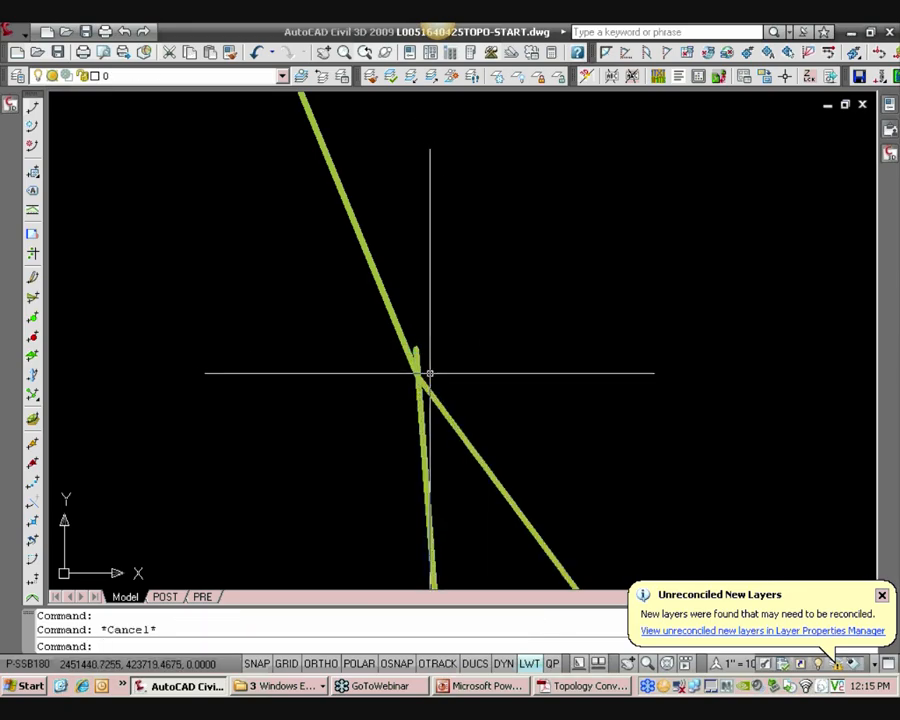
pyautogui.click(430, 392)
pyautogui.press('Escape')
pyautogui.scroll(-4, 428, 371)
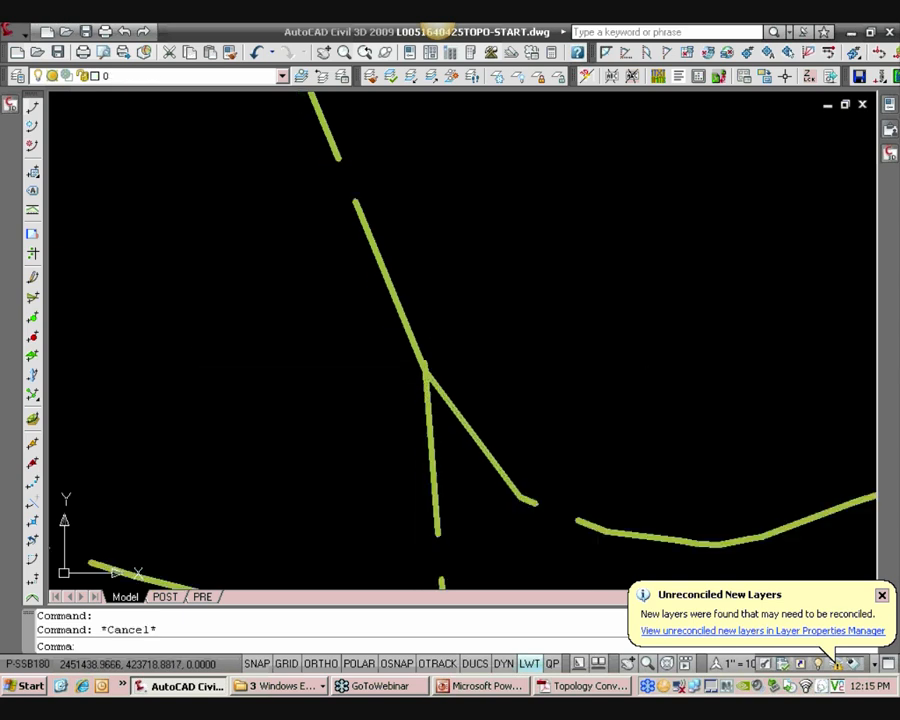
pyautogui.scroll(-5, 420, 362)
pyautogui.scroll(4, 380, 362)
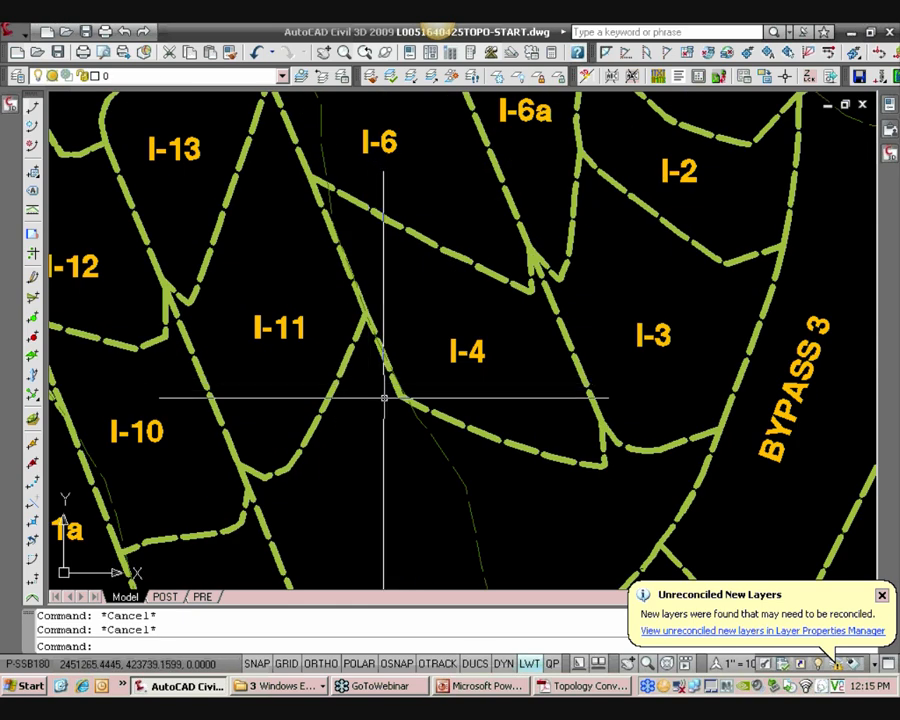
pyautogui.click(436, 412)
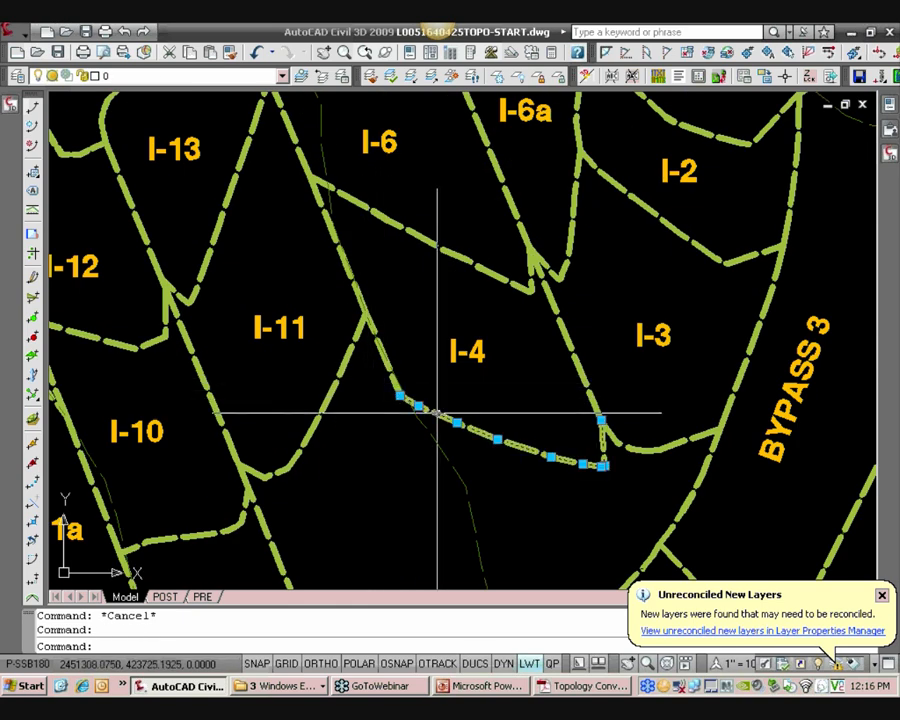
pyautogui.click(388, 384)
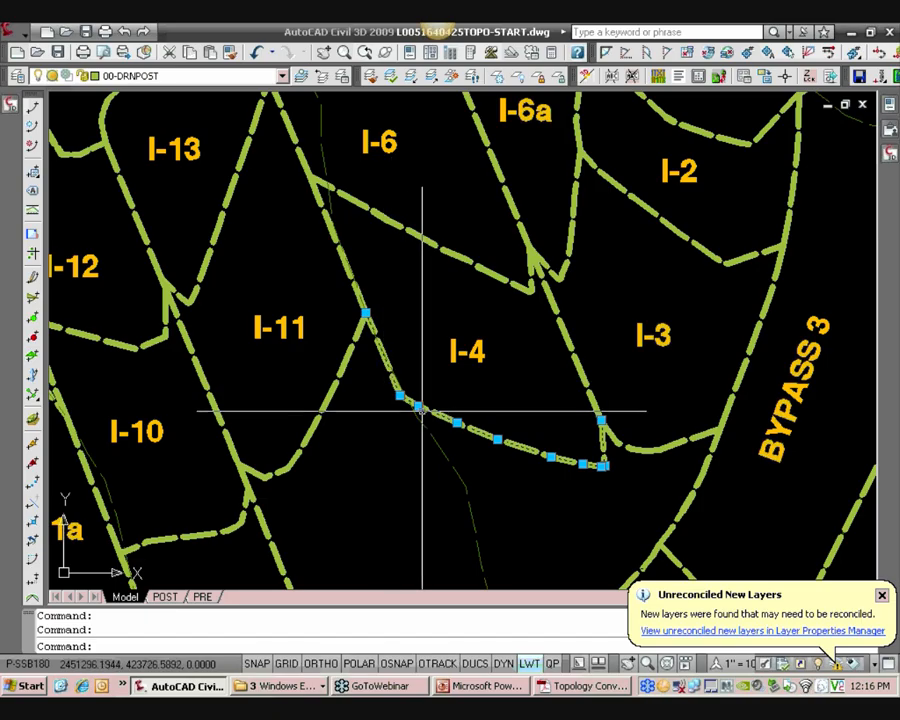
pyautogui.press('Escape')
pyautogui.moveTo(308, 458); pyautogui.dragTo(352, 420, button='middle')
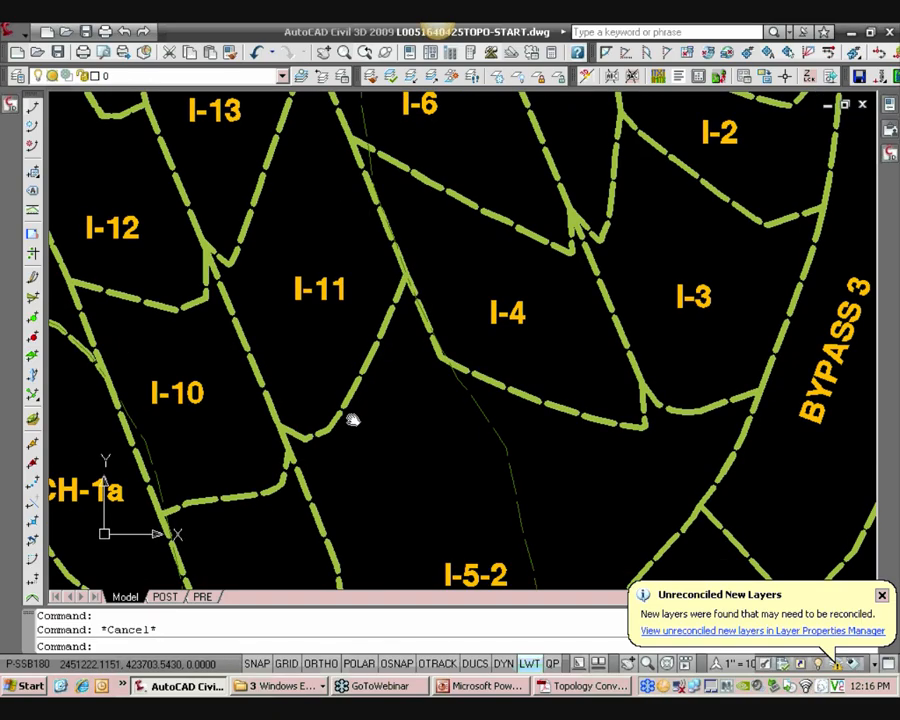
pyautogui.scroll(6, 300, 414)
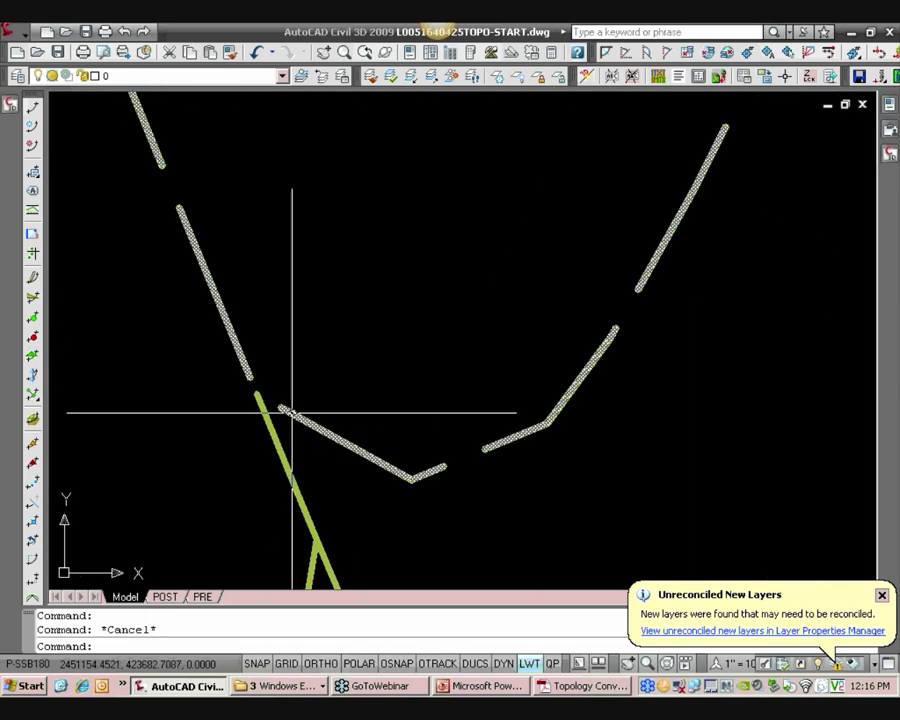
pyautogui.click(290, 413)
pyautogui.scroll(-5, 300, 410)
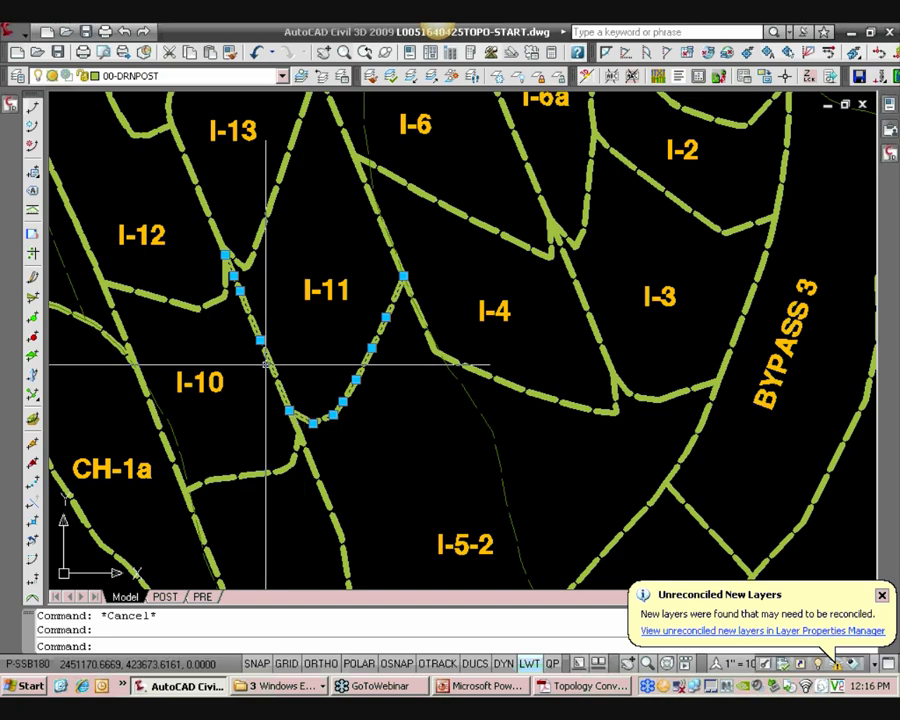
pyautogui.press('Escape')
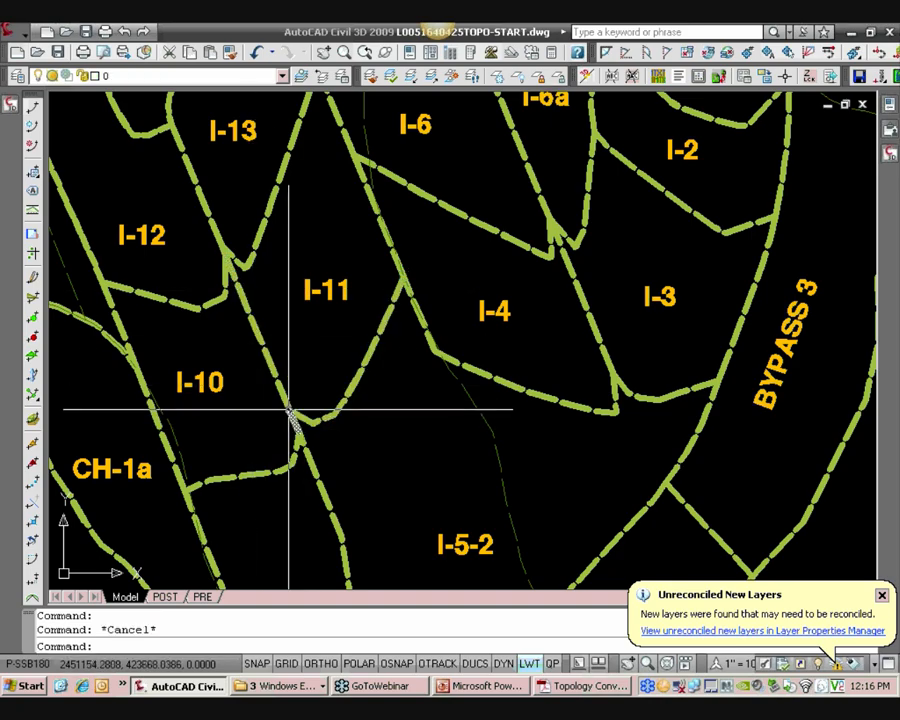
# Select the boundary polylines around I-1, I-2 and I-6a to examine how they meet
pyautogui.scroll(-3, 346, 377)
pyautogui.moveTo(566, 266)
pyautogui.mouseDown(button='middle')
pyautogui.moveTo(437, 376)
pyautogui.moveTo(404, 446)
pyautogui.mouseUp(button='middle')
pyautogui.scroll(2, 410, 412)
pyautogui.click(378, 397)
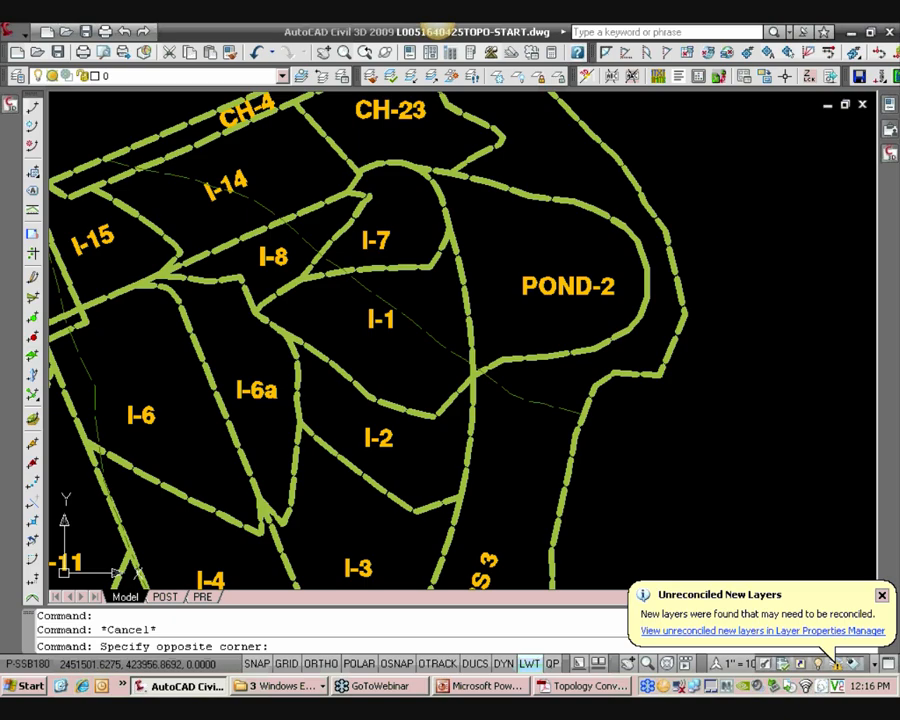
pyautogui.click(297, 416)
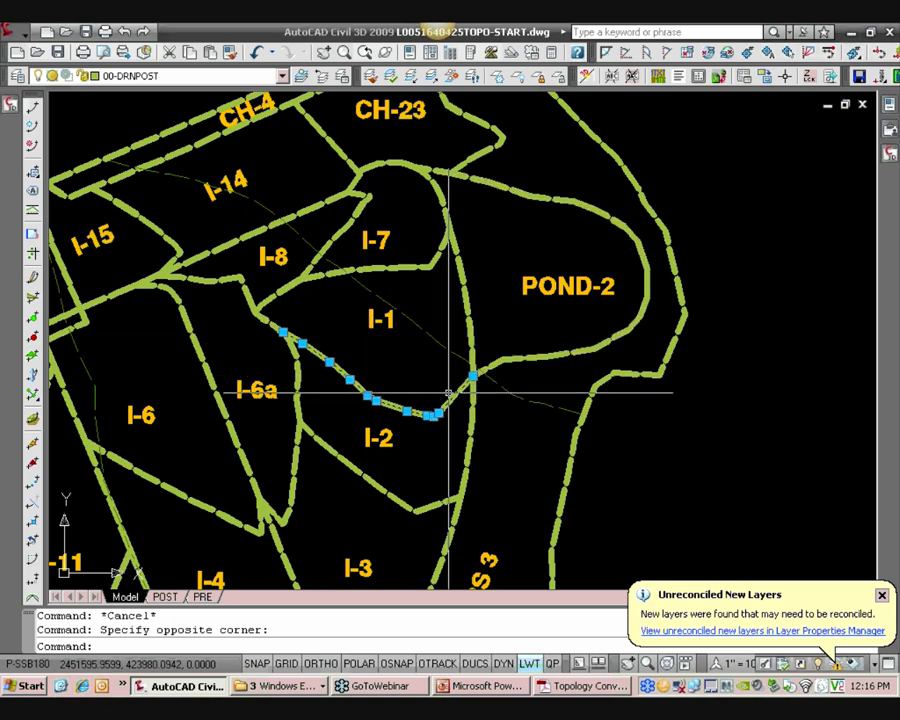
pyautogui.press('Escape')
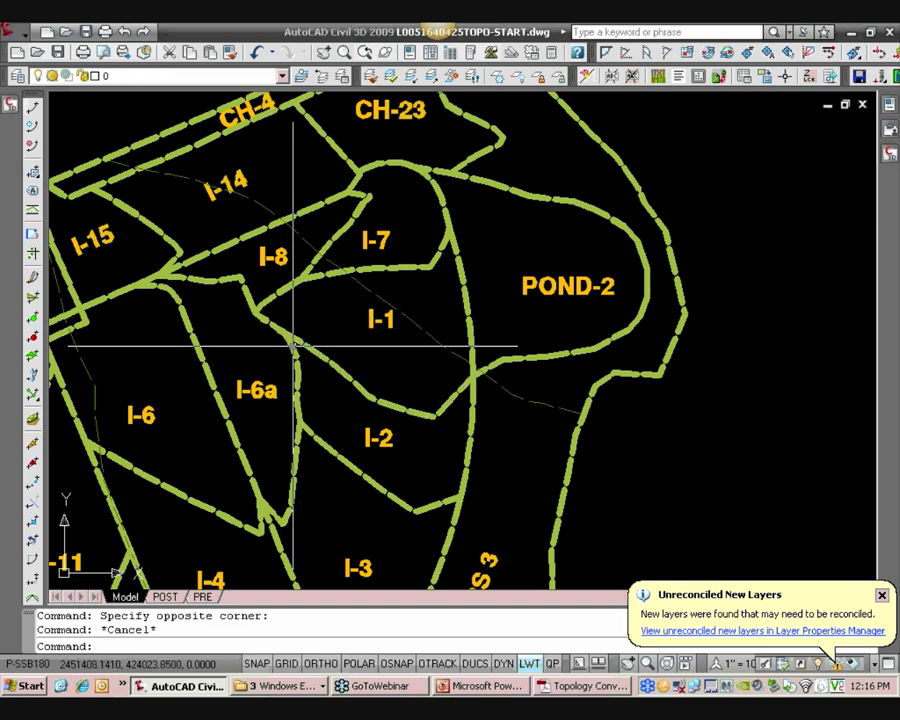
pyautogui.click(290, 350)
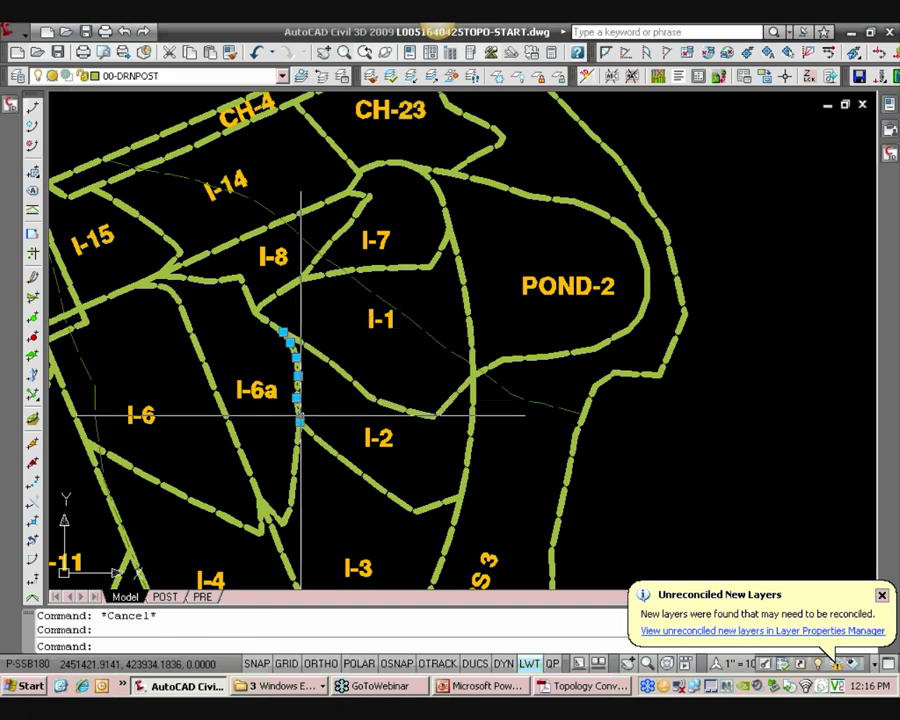
pyautogui.press('Escape')
pyautogui.click(352, 466)
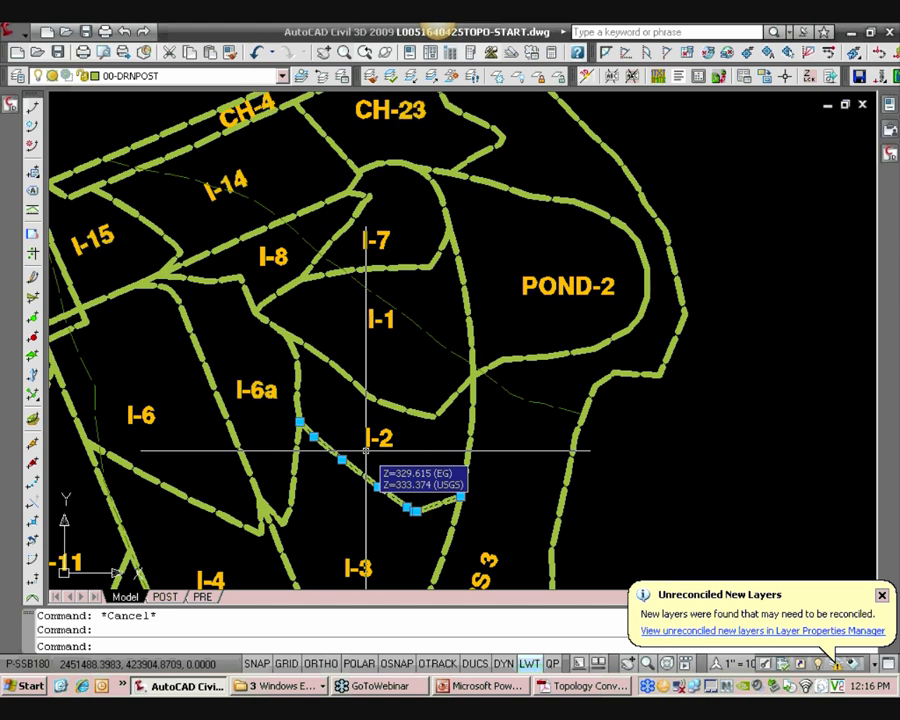
pyautogui.press('Escape')
pyautogui.click(311, 350)
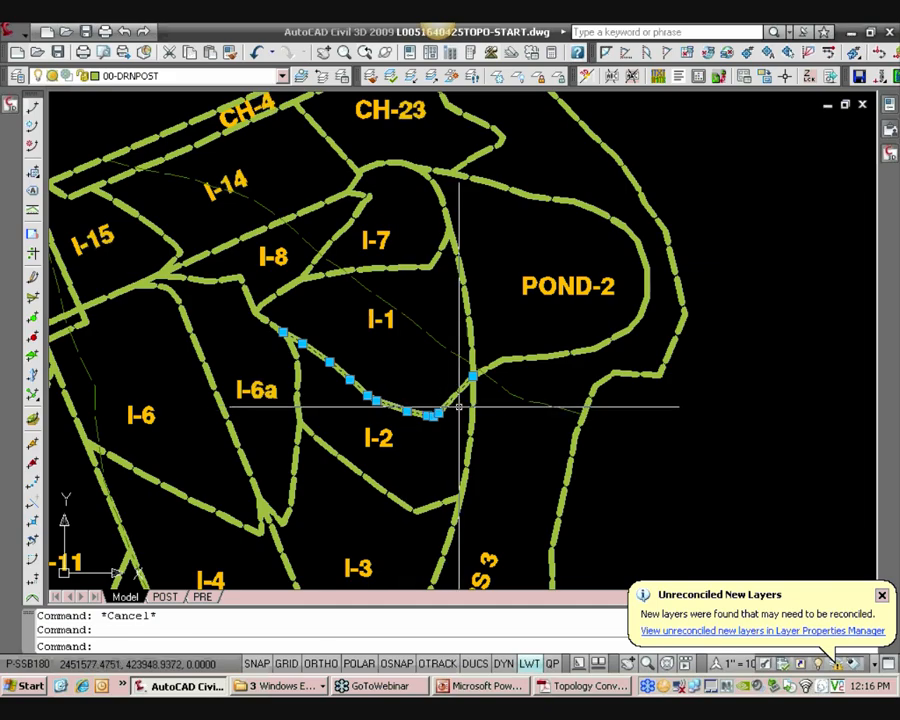
pyautogui.press('Escape')
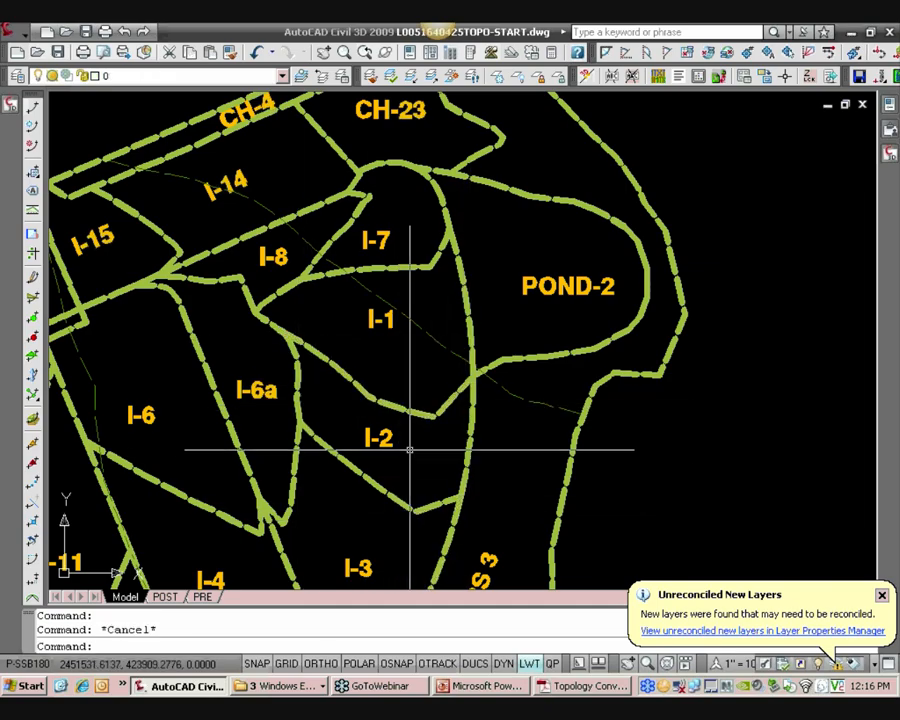
# Zoom in on the I-2 centroid label, select it, and browse the layer list to check its layer
pyautogui.scroll(4, 380, 445)
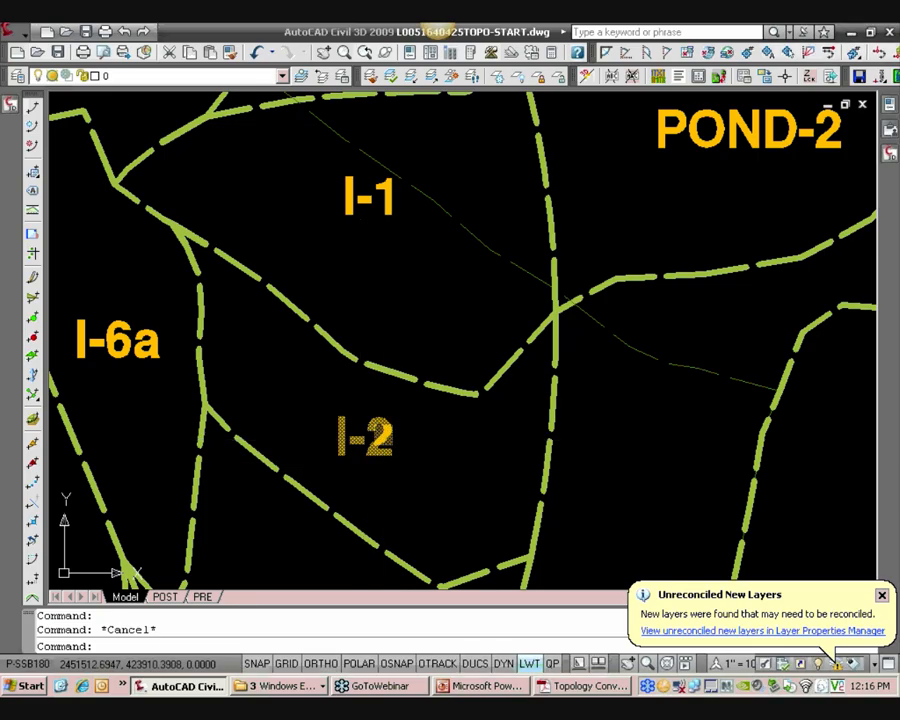
pyautogui.click(411, 467)
pyautogui.click(330, 400)
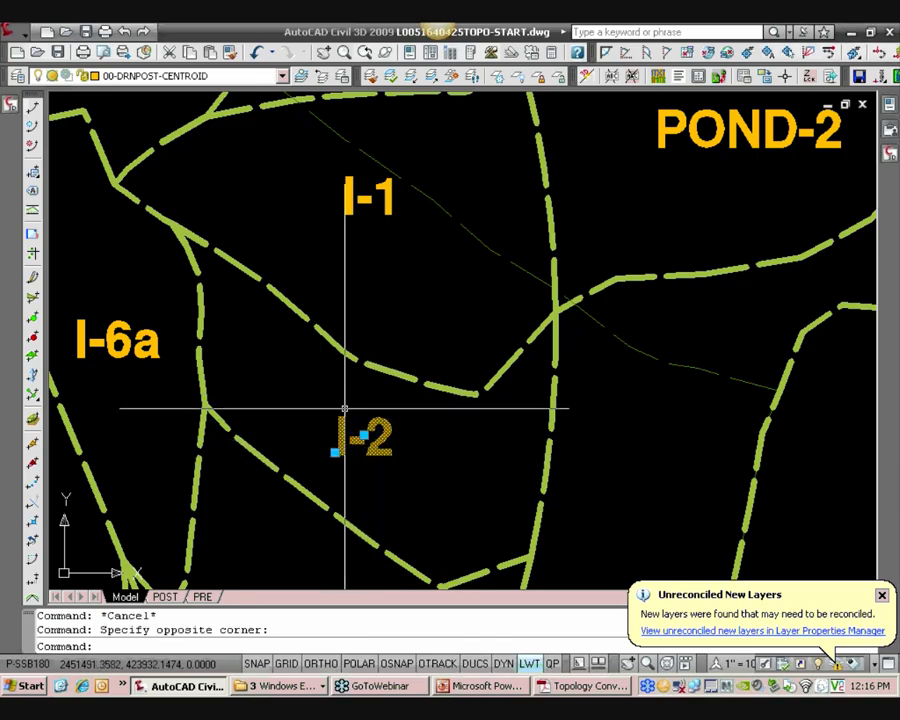
pyautogui.scroll(-2, 367, 436)
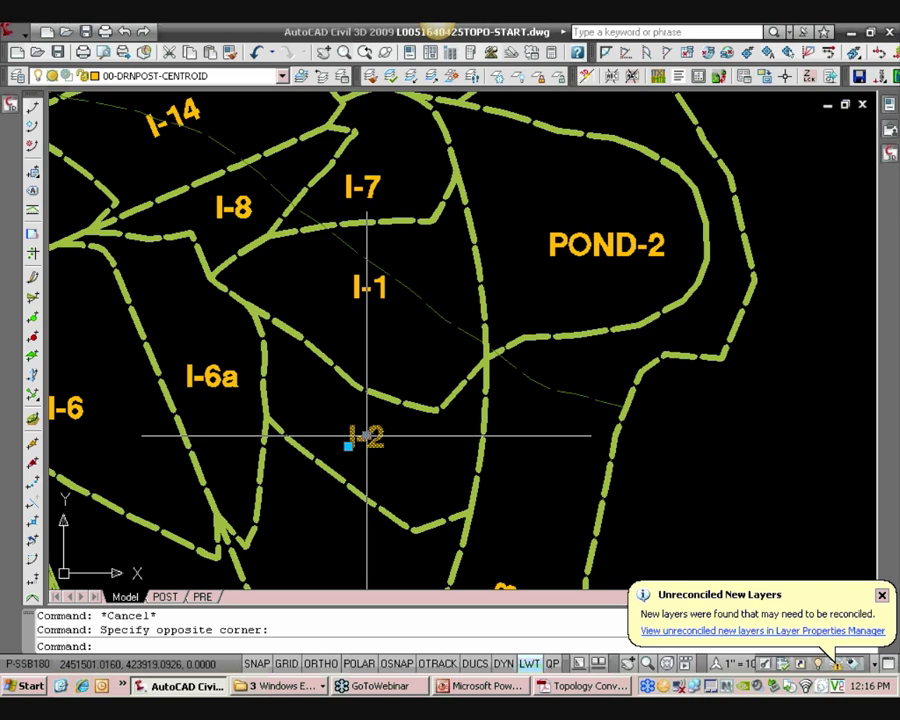
pyautogui.press('Escape')
pyautogui.scroll(-2, 365, 434)
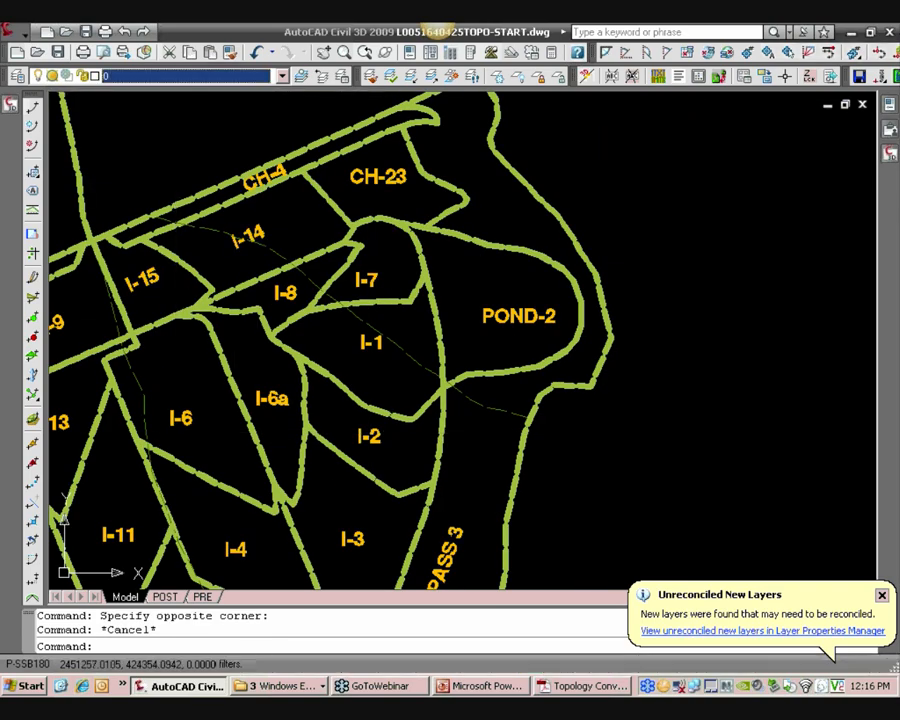
pyautogui.click(180, 76)
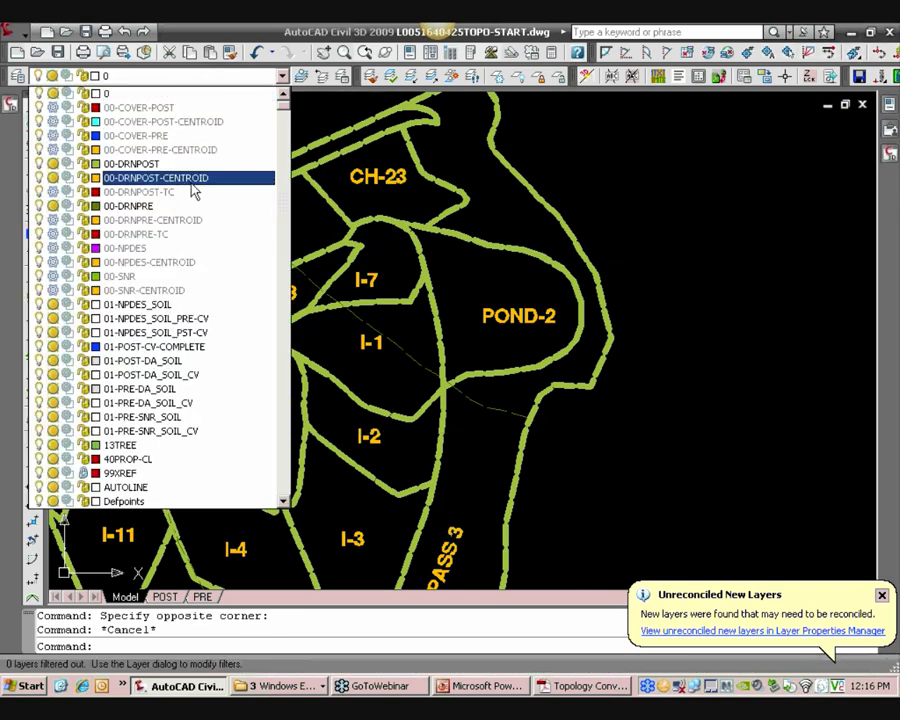
pyautogui.press('Escape')
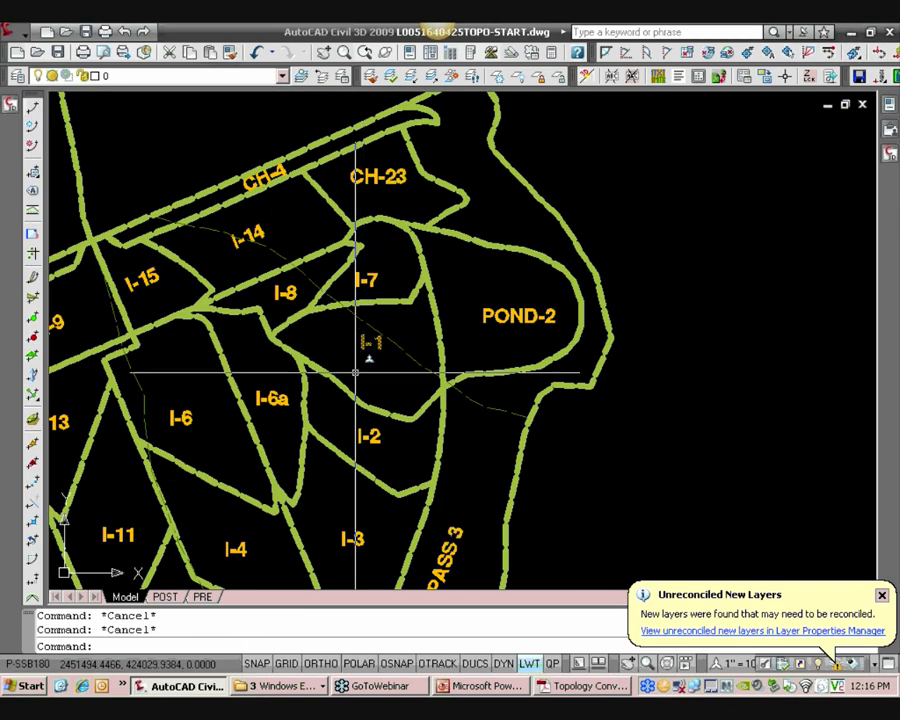
# Pan south and zoom into the boundary junctions around I-5-2 and BYPASS 4 to inspect gaps
pyautogui.moveTo(355, 376); pyautogui.dragTo(458, 242, button='middle')
pyautogui.moveTo(383, 383); pyautogui.dragTo(482, 285, button='middle')
pyautogui.moveTo(431, 422); pyautogui.dragTo(452, 355, button='middle')
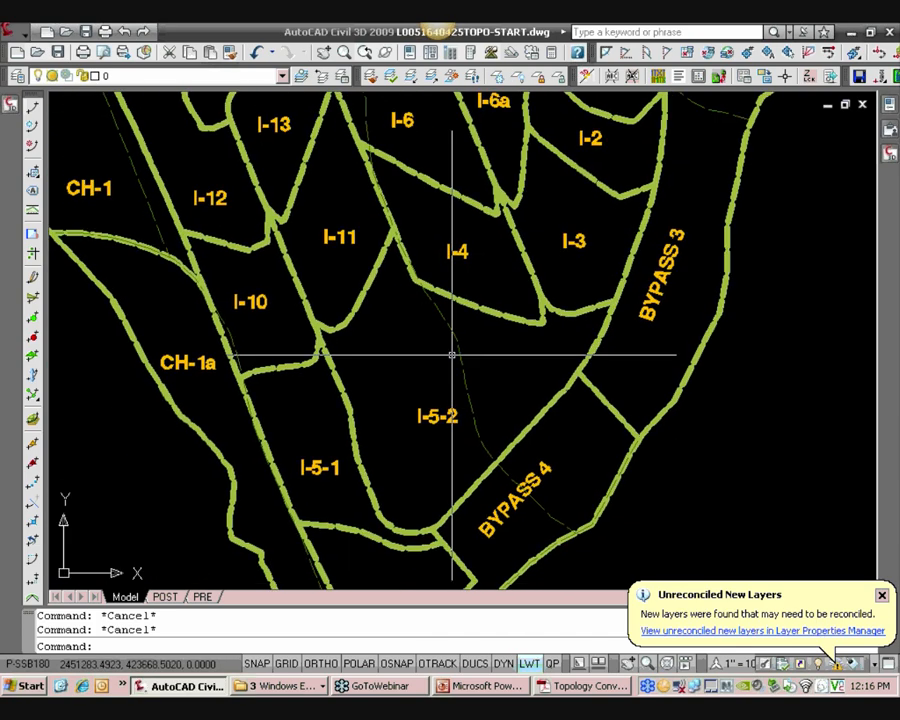
pyautogui.scroll(5, 426, 527)
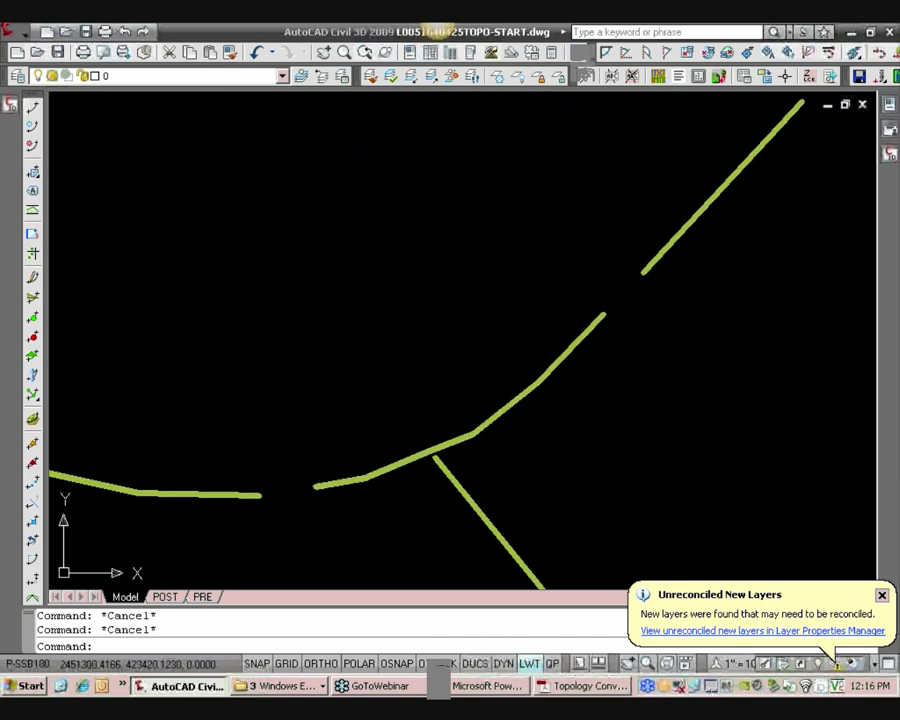
pyautogui.scroll(-2, 428, 438)
pyautogui.scroll(-2, 440, 434)
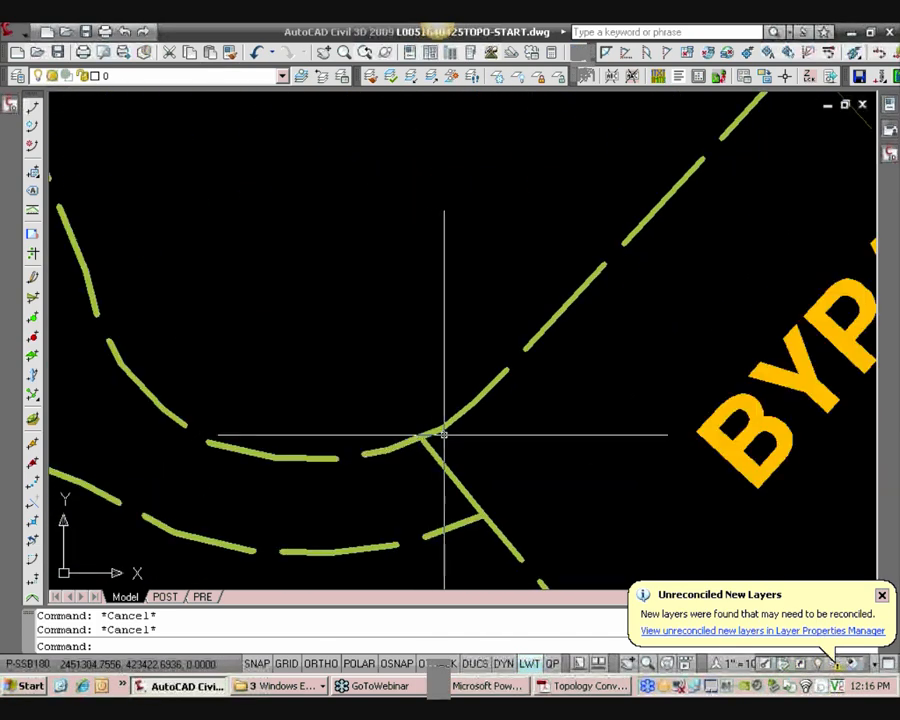
pyautogui.scroll(-4, 444, 434)
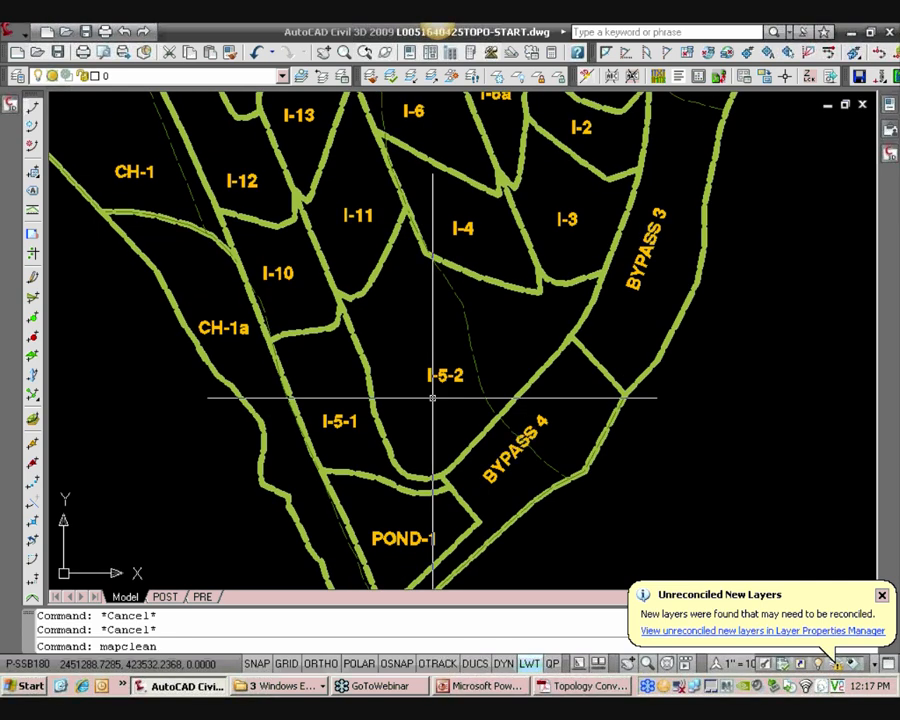
# Start Drawing Cleanup and load the CreateTopology (1-foot Tolerance).dpf profile from the Topology templates folder
pyautogui.press('Return')
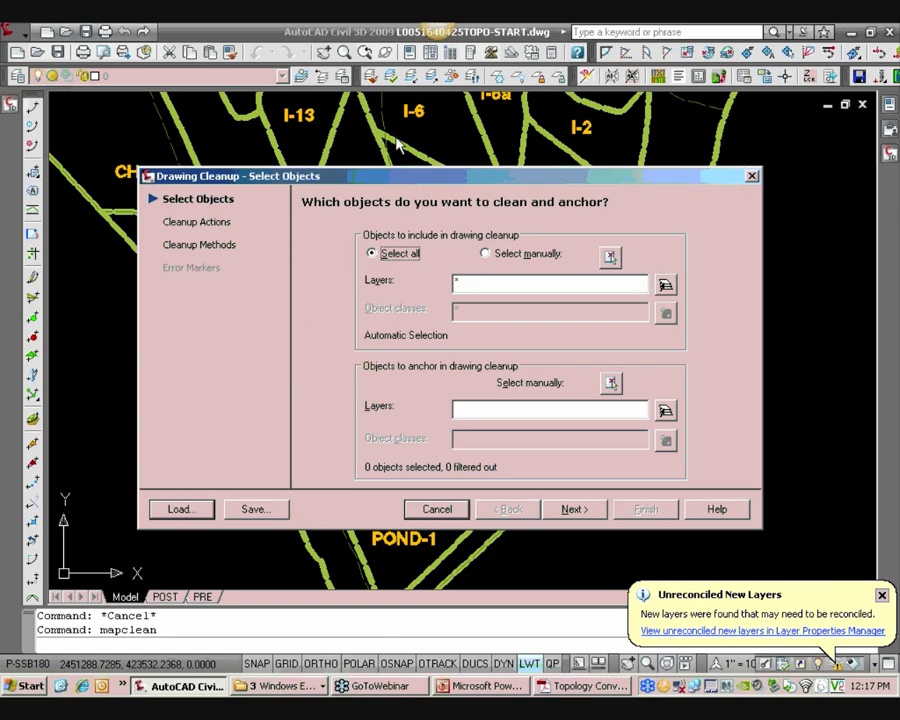
pyautogui.moveTo(410, 185); pyautogui.dragTo(394, 143)
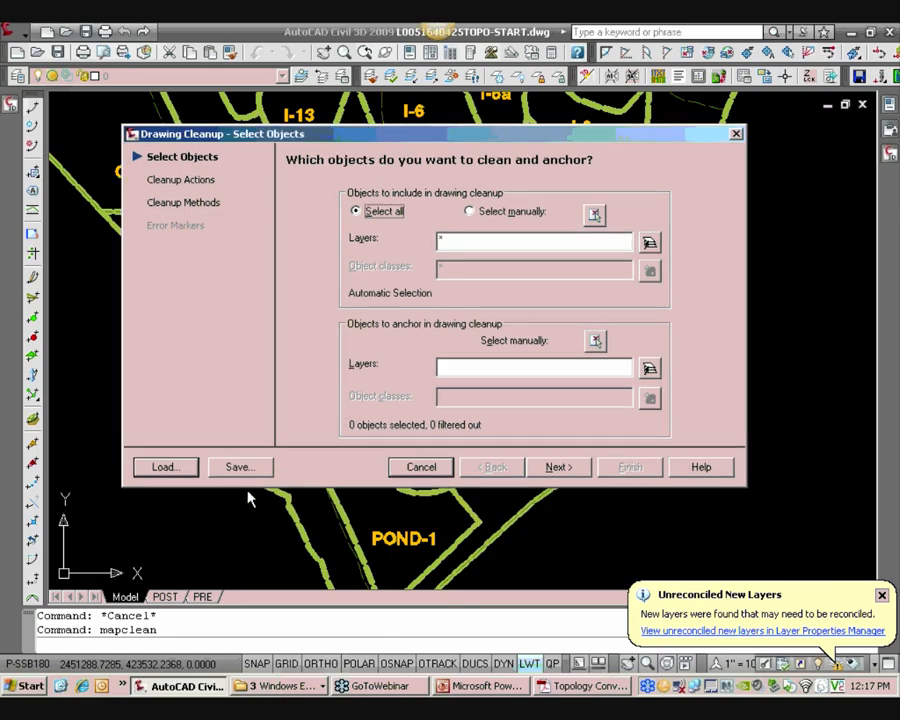
pyautogui.click(165, 467)
pyautogui.click(368, 175)
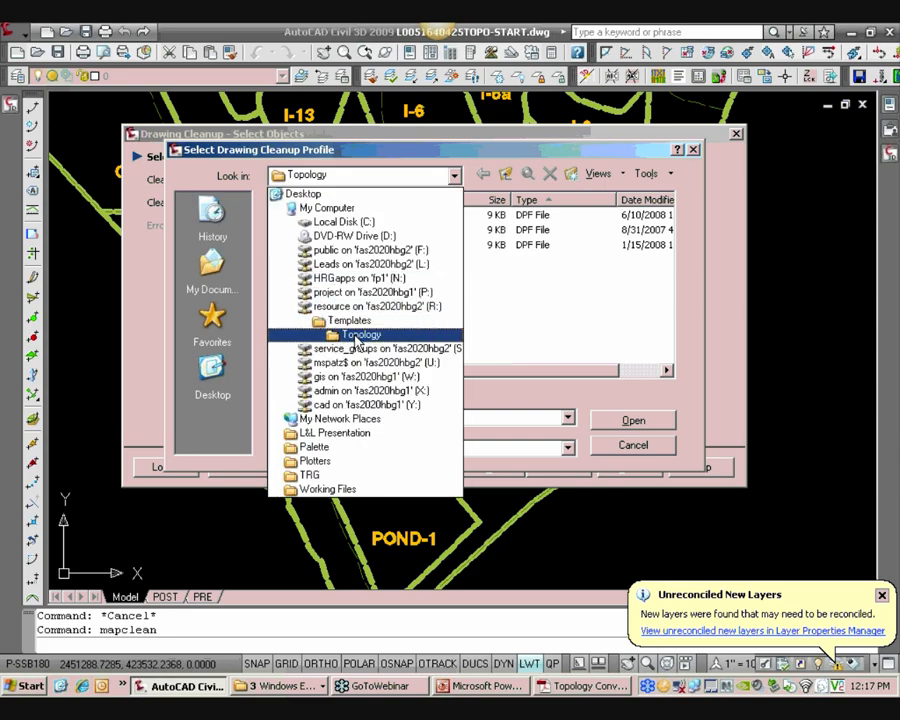
pyautogui.click(356, 336)
pyautogui.click(345, 214)
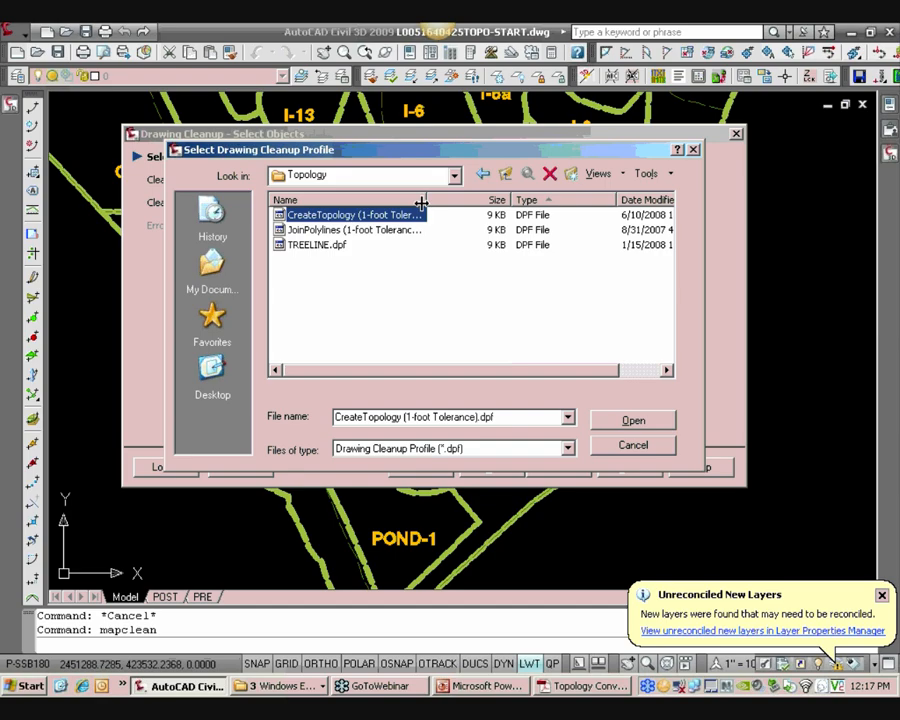
pyautogui.doubleClick(428, 198)
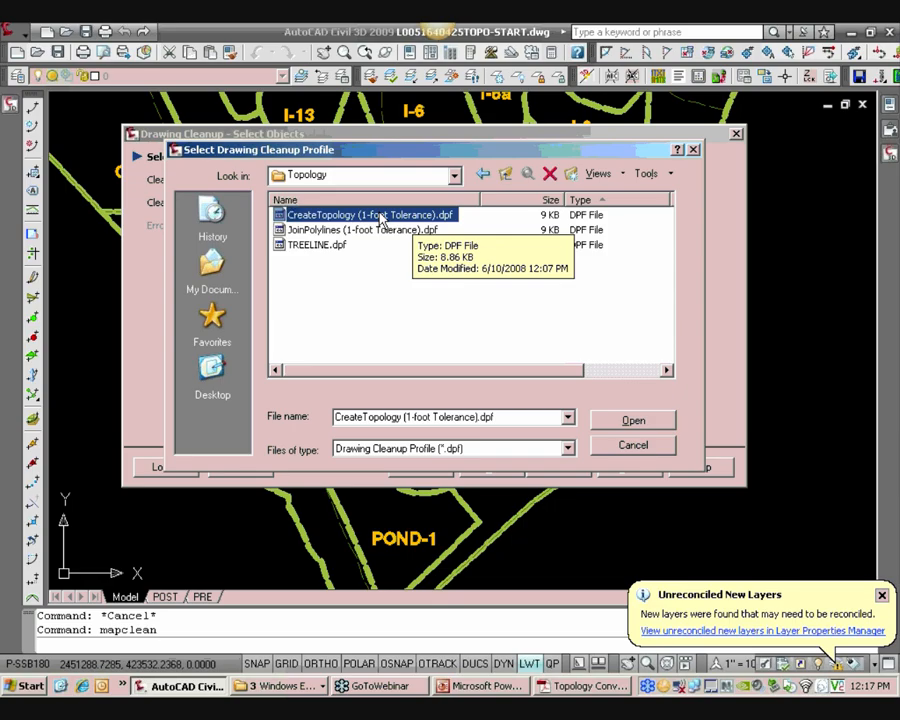
pyautogui.click(614, 420)
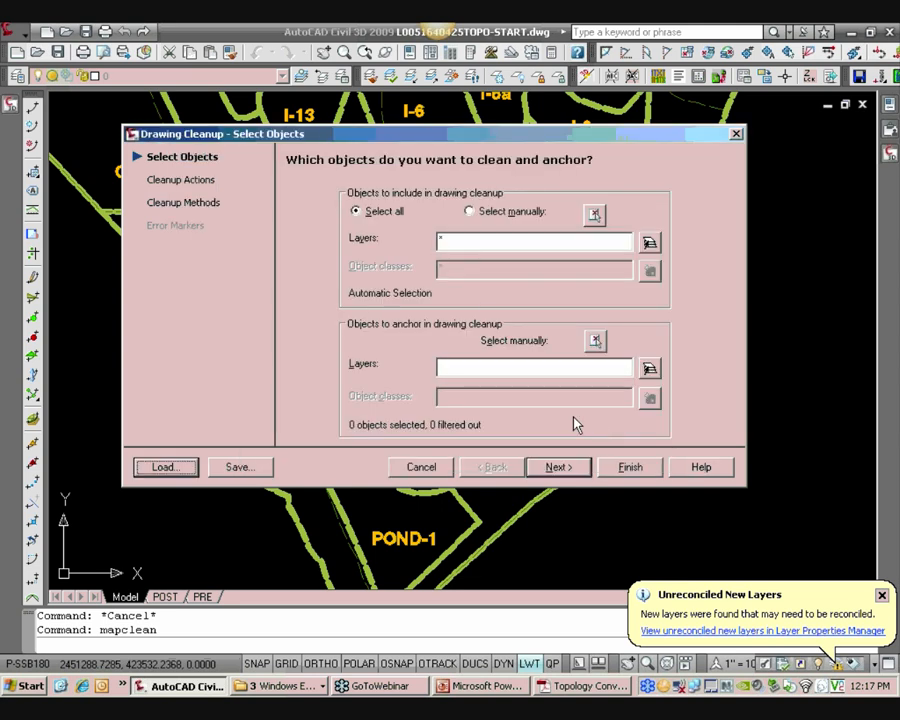
# Restrict the cleanup to objects on the 00-DRNPOST layer and run the cleanup
pyautogui.click(649, 244)
pyautogui.scroll(2, 568, 344)
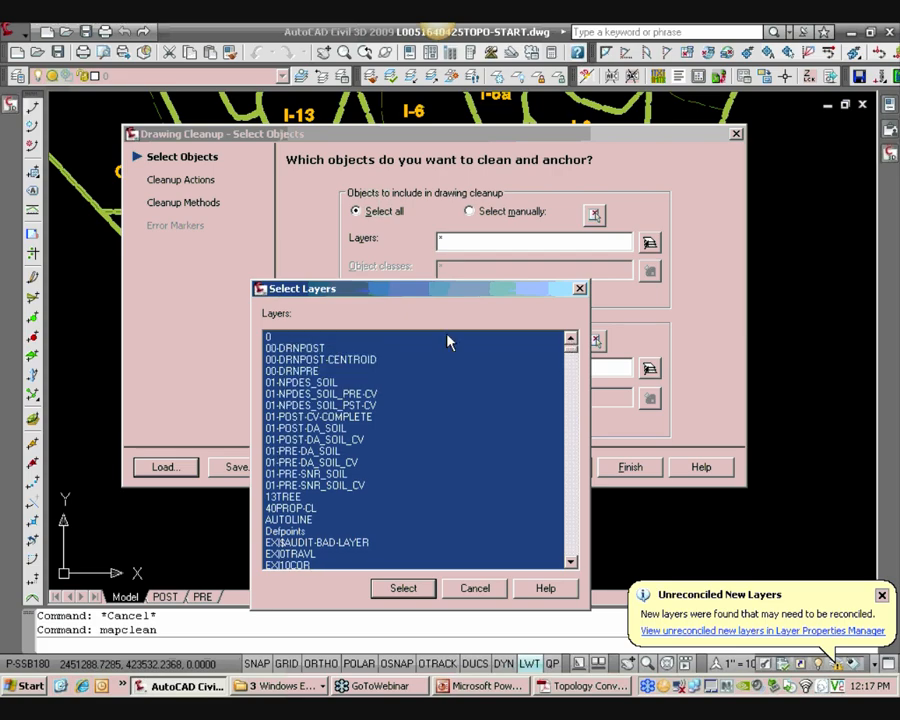
pyautogui.click(300, 348)
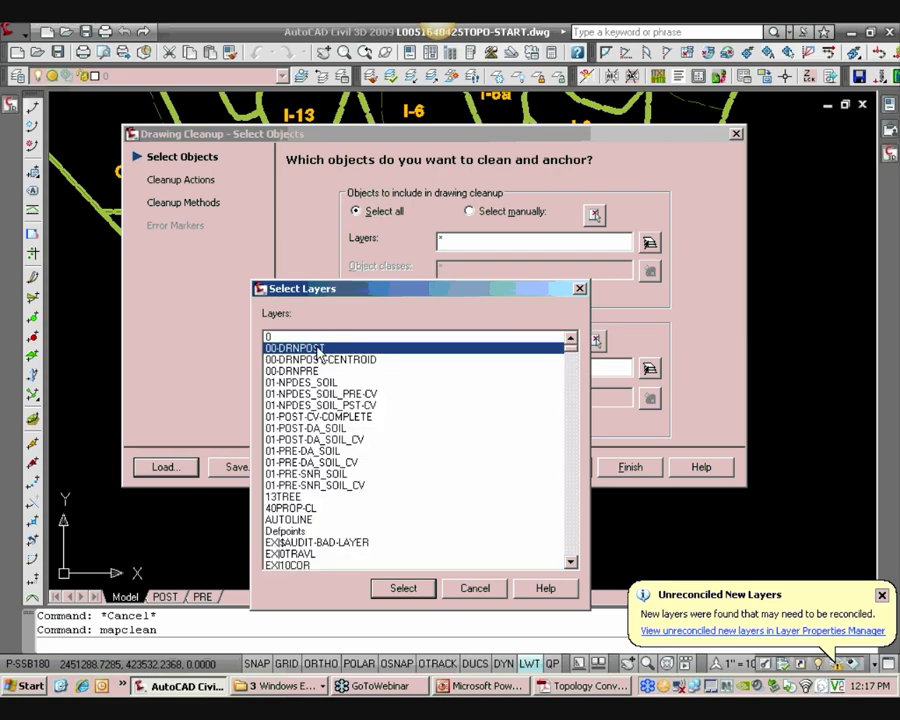
pyautogui.click(405, 590)
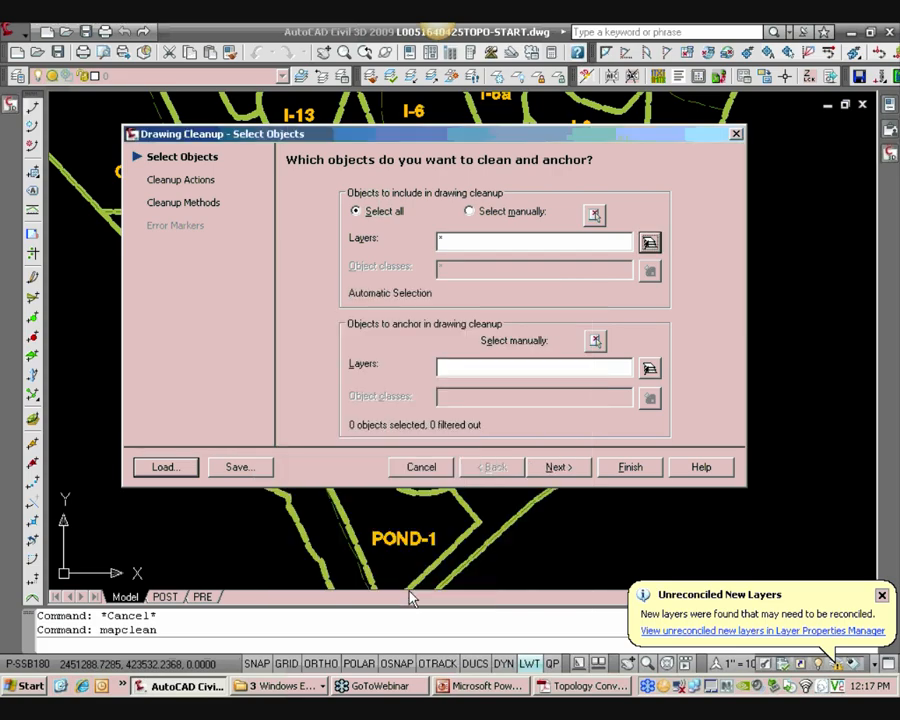
pyautogui.click(628, 467)
# Open the text window and review the cleanup statistics
pyautogui.press('F2')
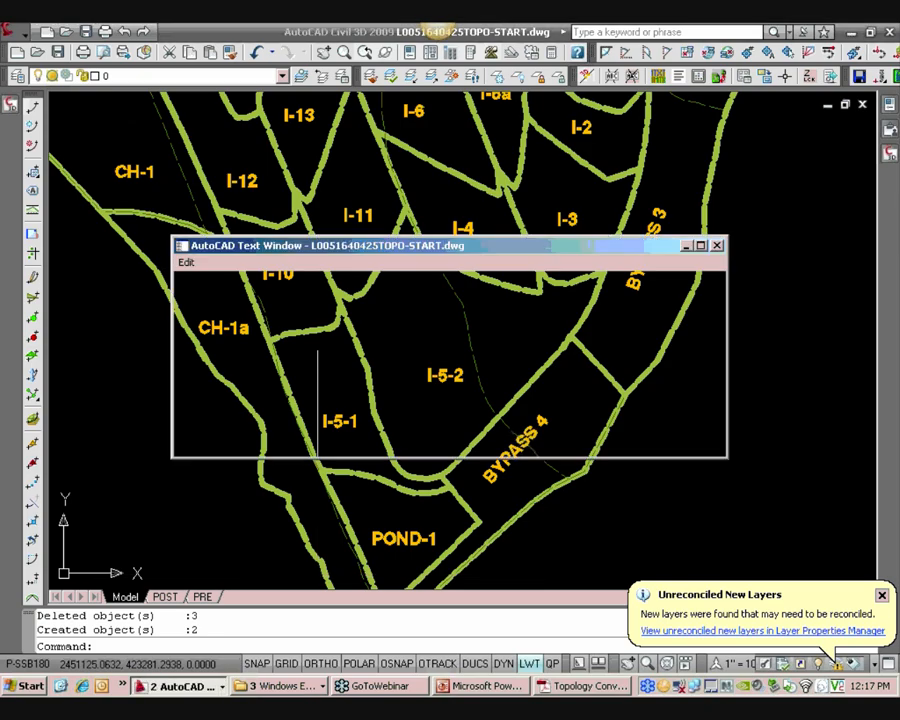
pyautogui.moveTo(353, 428); pyautogui.dragTo(183, 364)
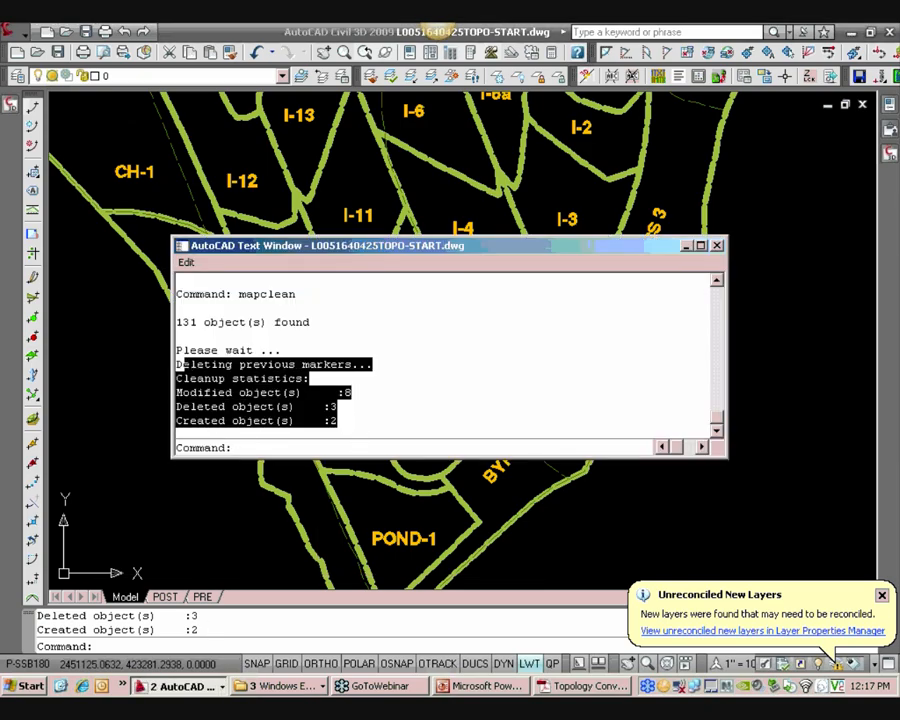
pyautogui.press('F2')
pyautogui.press('F2')
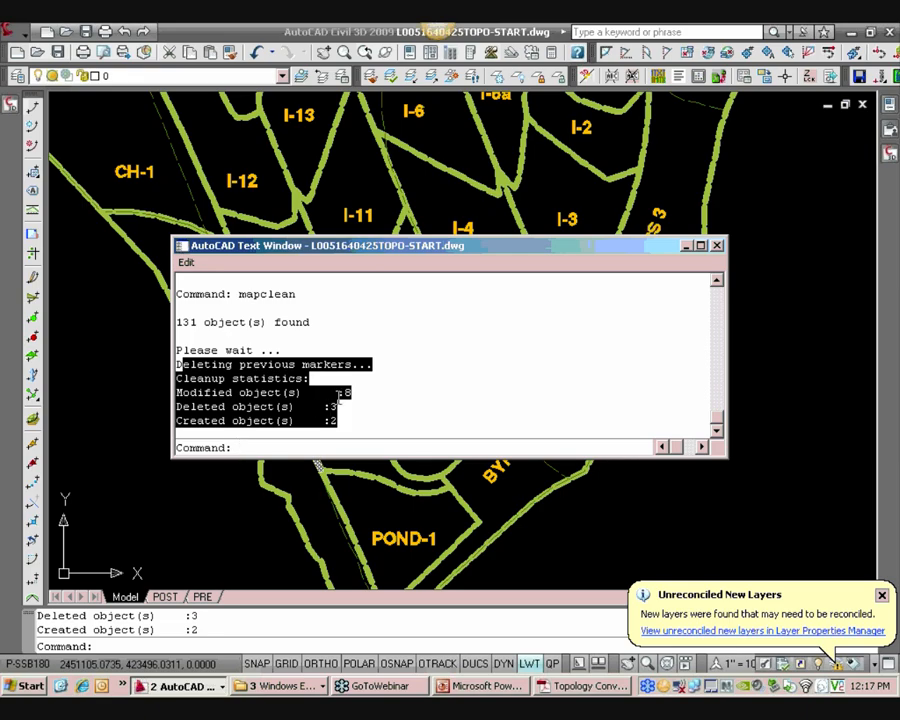
pyautogui.press('F2')
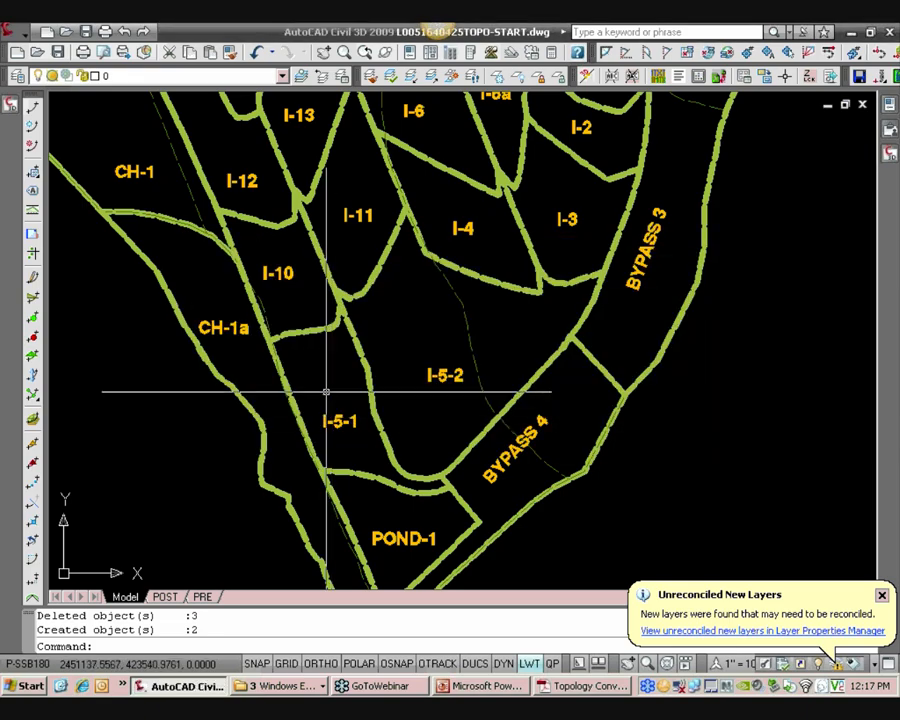
# Run MAPCLEAN again on the 00-DRNPOST layer with the same profile settings
pyautogui.write('mapclean')
pyautogui.press('Return')
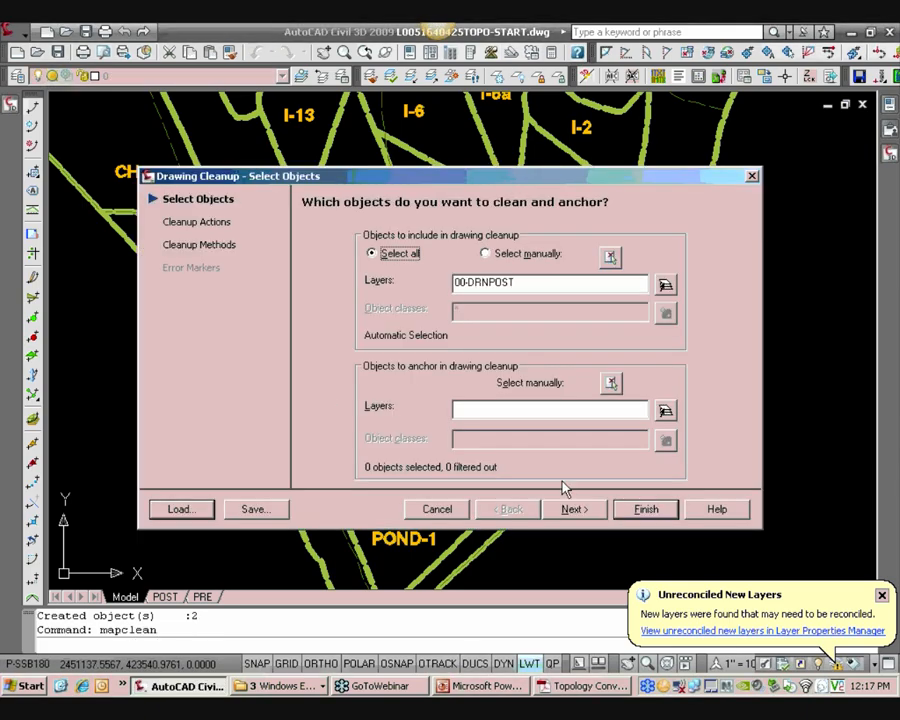
pyautogui.click(646, 509)
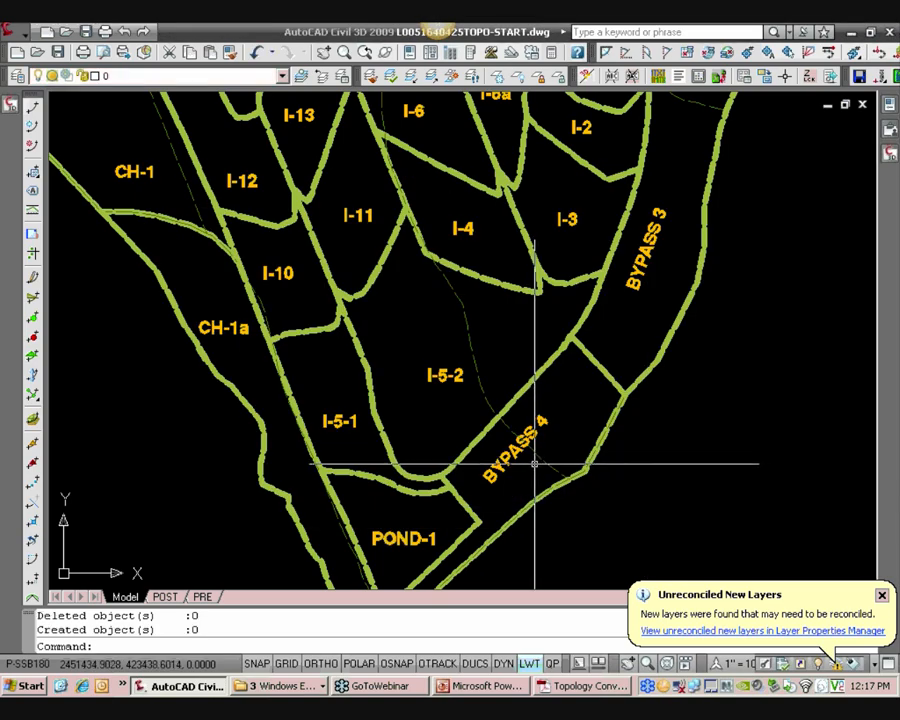
# Review the second cleanup run's statistics in the text window, then close it
pyautogui.press('F2')
pyautogui.moveTo(354, 422); pyautogui.dragTo(176, 392)
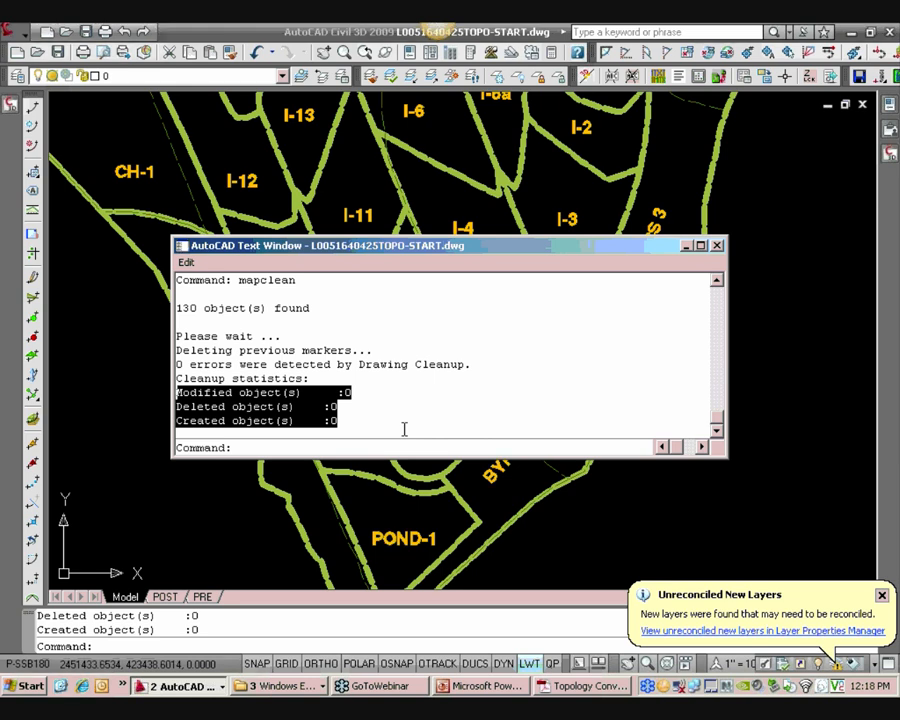
pyautogui.press('Escape')
pyautogui.click(717, 245)
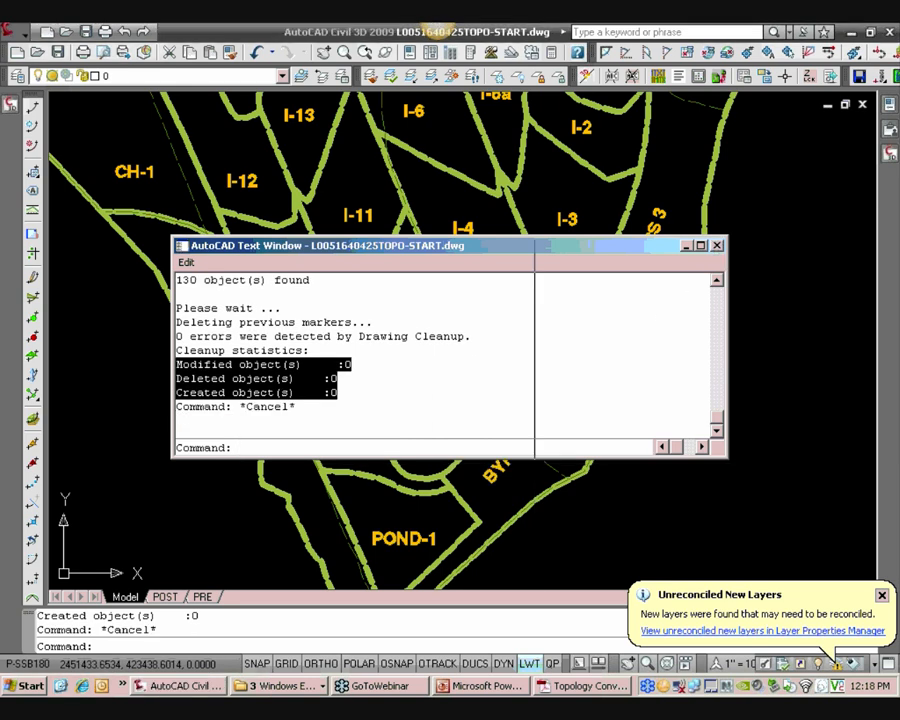
# Zoom into the boundary junction between I-4 and I-11 and select the polyline to inspect it
pyautogui.scroll(-3, 326, 262)
pyautogui.scroll(4, 346, 287)
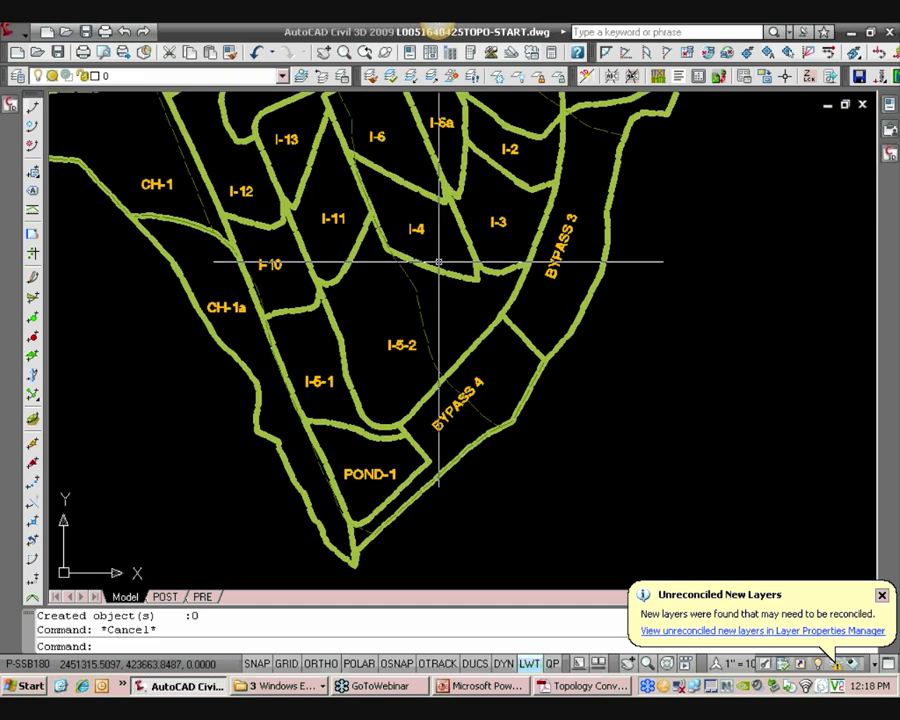
pyautogui.click(431, 268)
pyautogui.scroll(8, 474, 251)
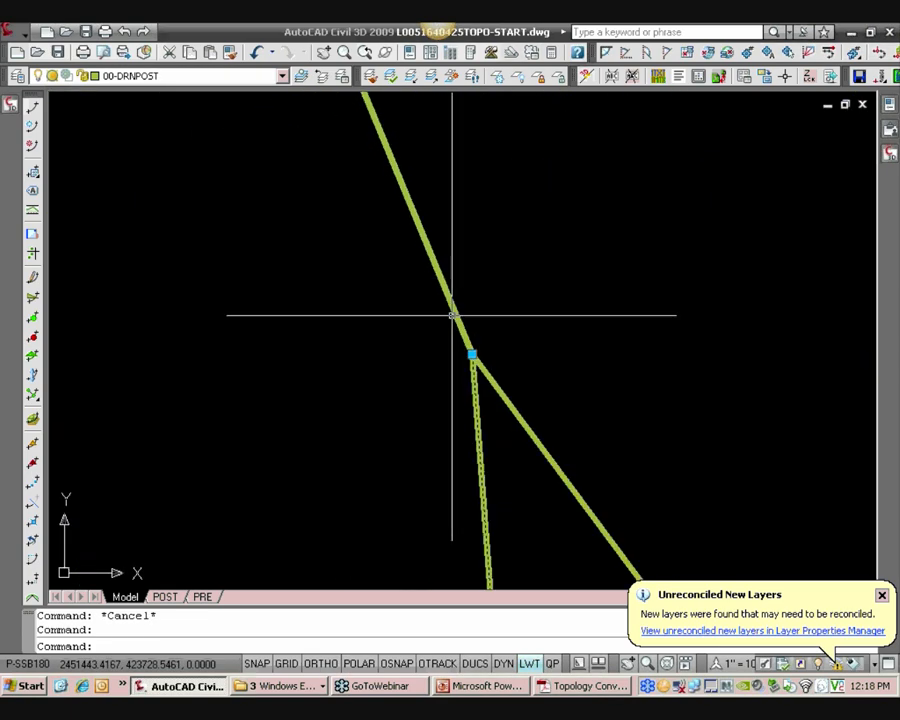
pyautogui.scroll(-6, 466, 378)
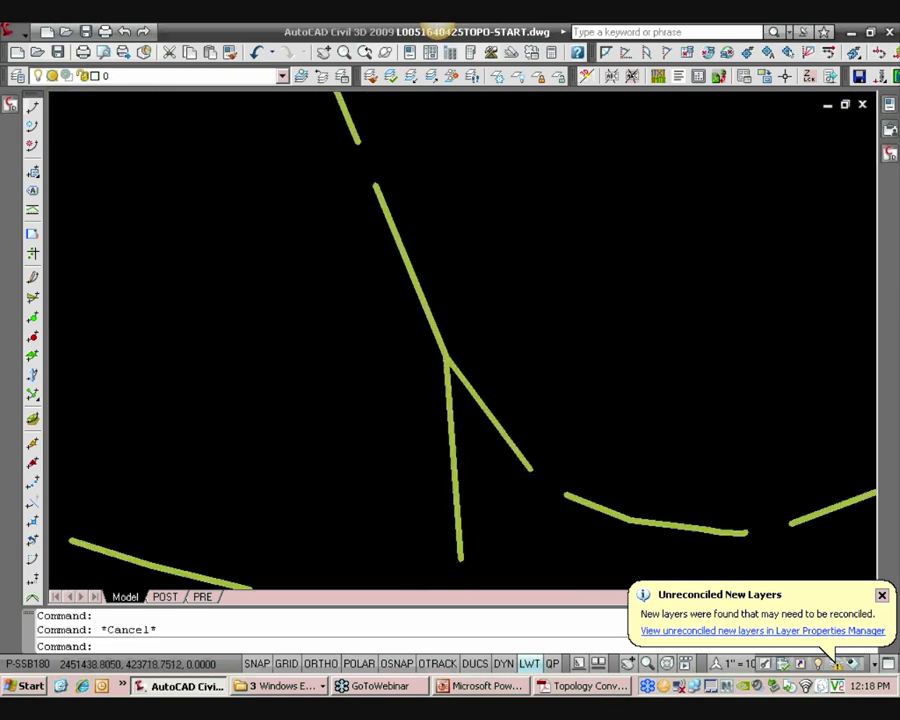
pyautogui.scroll(-2, 271, 285)
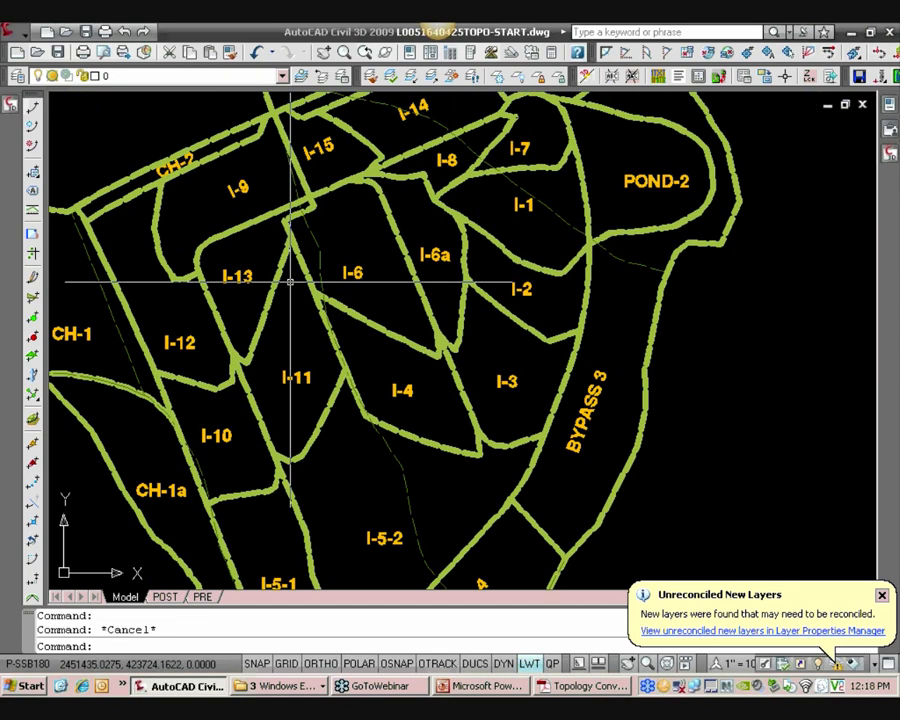
# Open the Map task pane by running MAPWSPACE with the on option
pyautogui.click(15, 114)
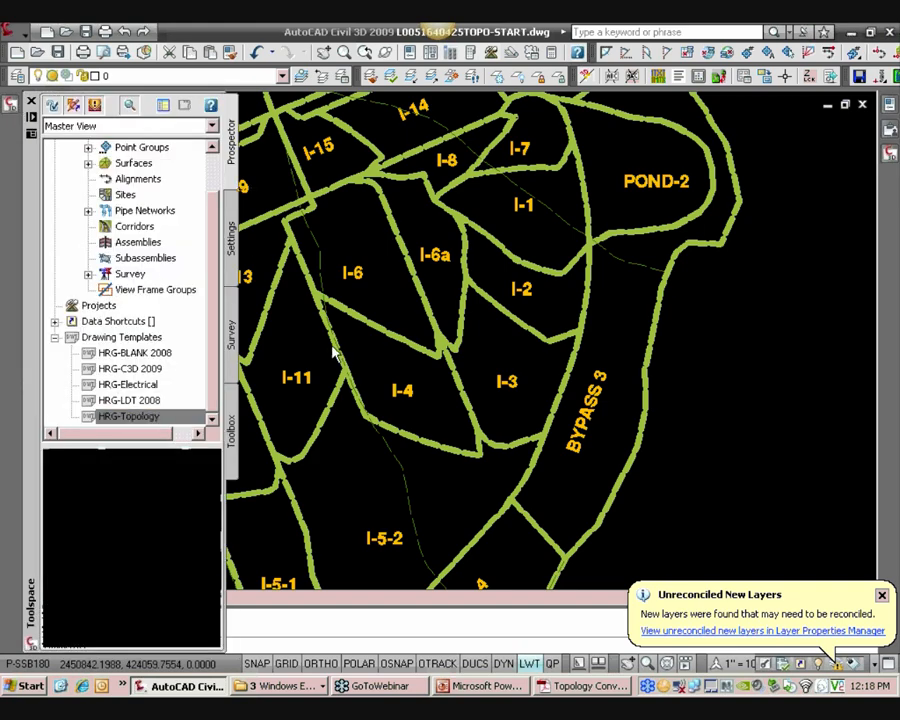
pyautogui.press('Escape')
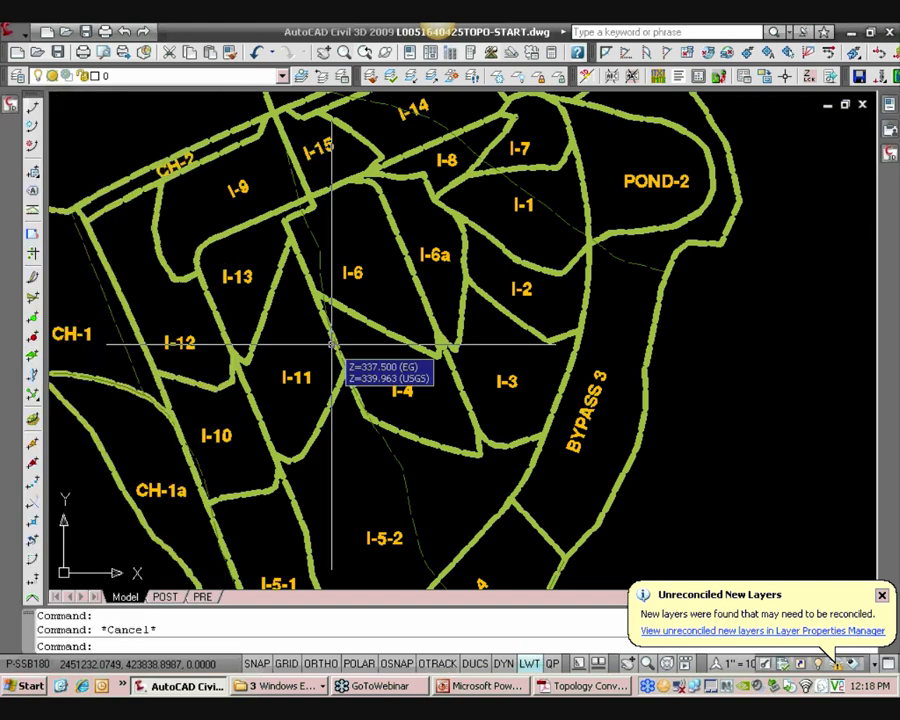
pyautogui.write('mapw')
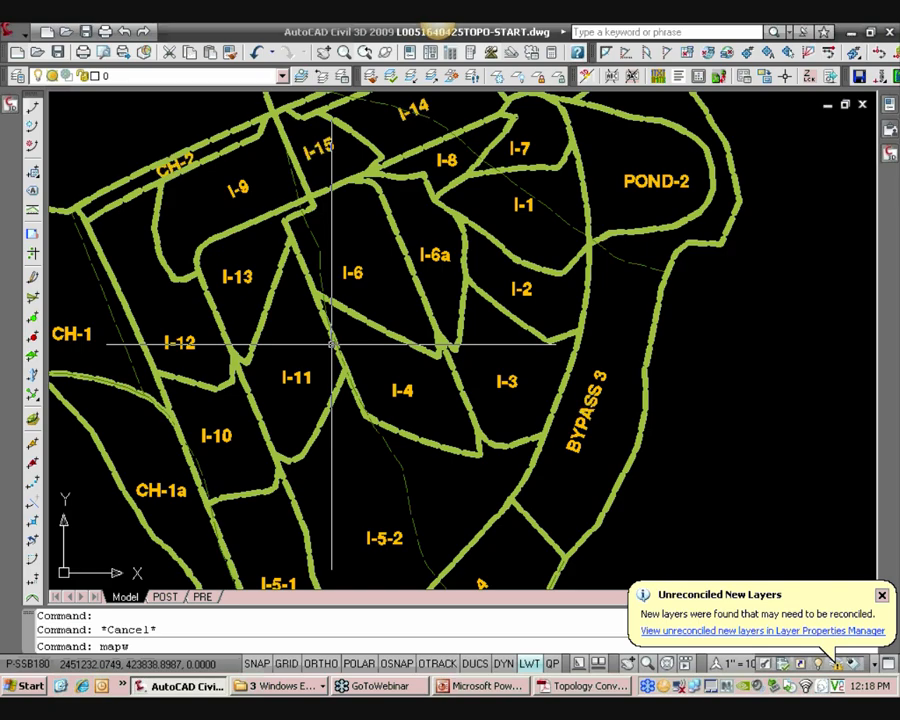
pyautogui.write('sapc')
pyautogui.write('pace')
pyautogui.press('Return')
pyautogui.write('on')
pyautogui.press('Return')
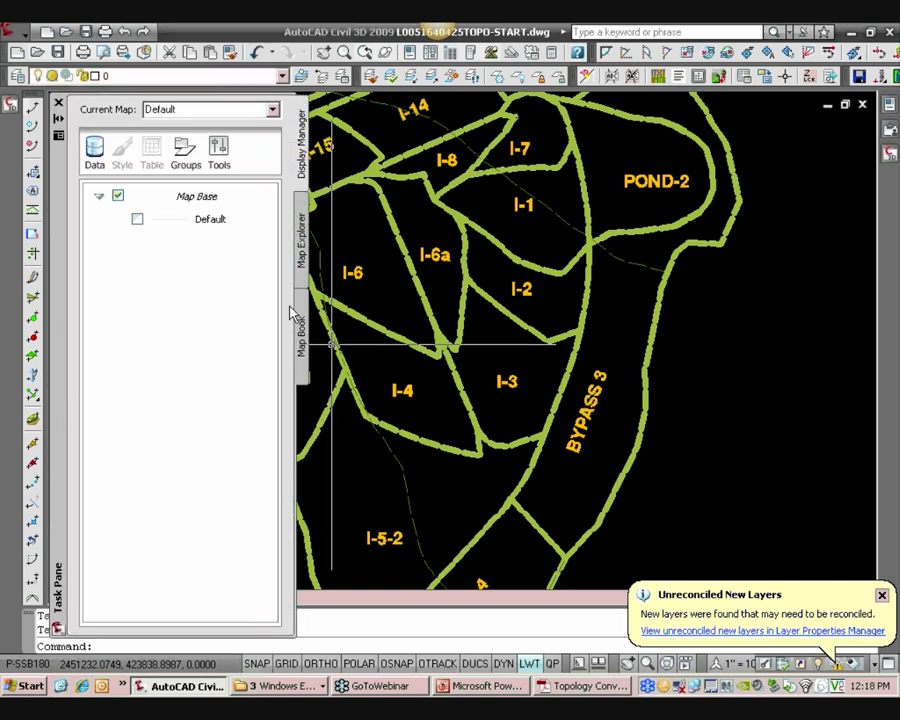
# Start a new polygon topology from the Map Explorer's Topologies folder and name it POST-DA, copying the name from the Topology Conventions PDF
pyautogui.click(299, 270)
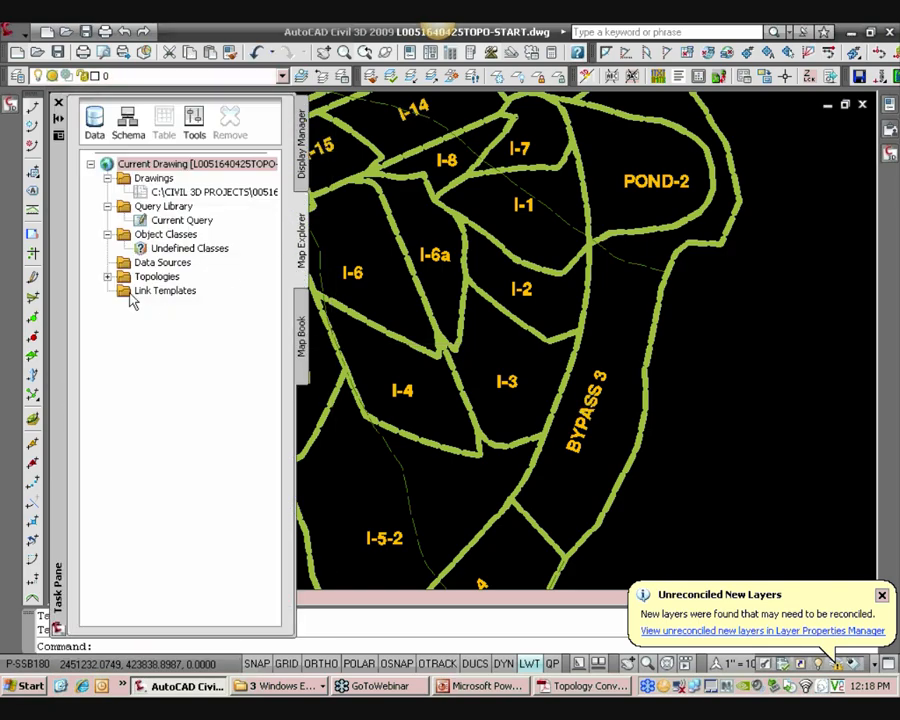
pyautogui.click(107, 276)
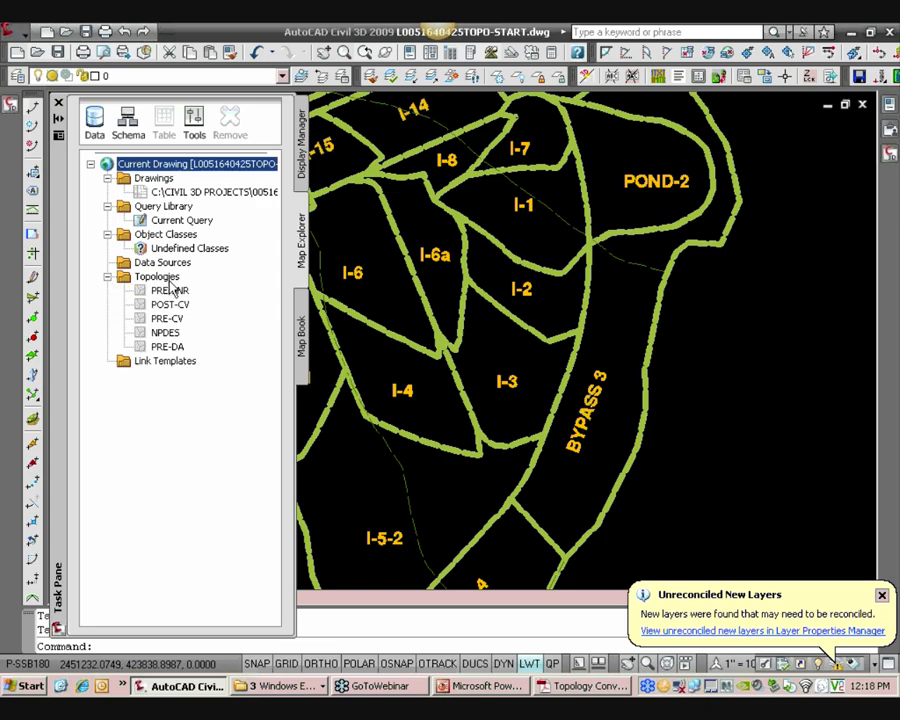
pyautogui.click(158, 276)
pyautogui.rightClick(170, 284)
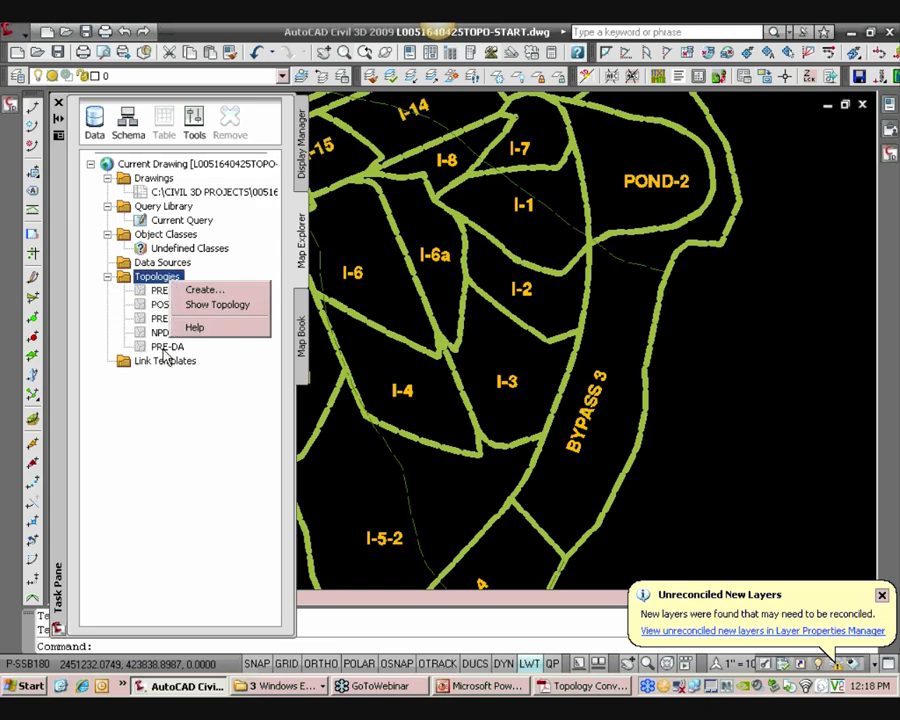
pyautogui.rightClick(157, 279)
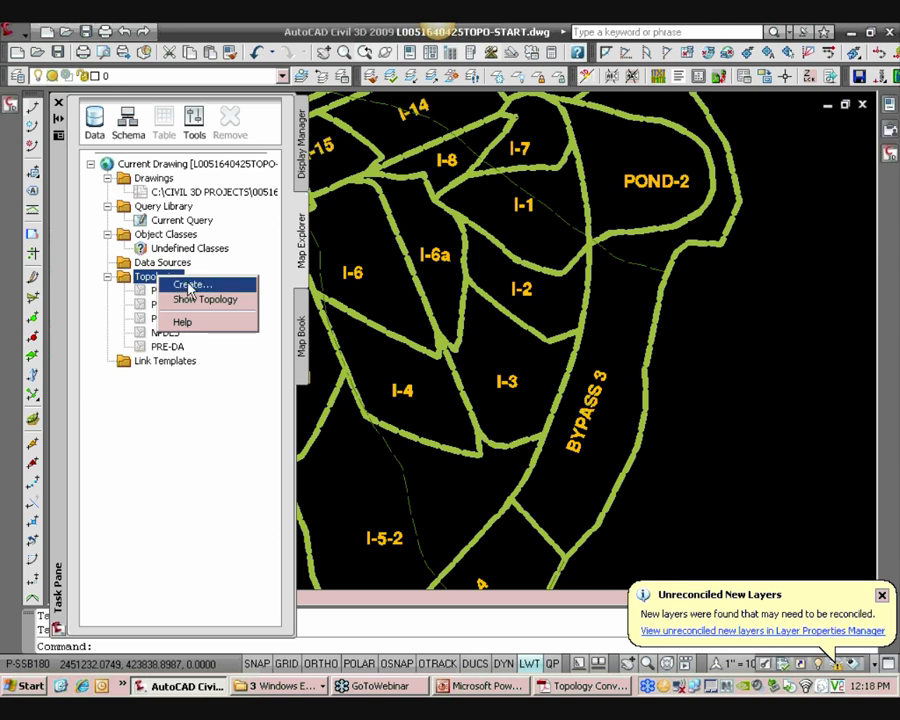
pyautogui.click(189, 287)
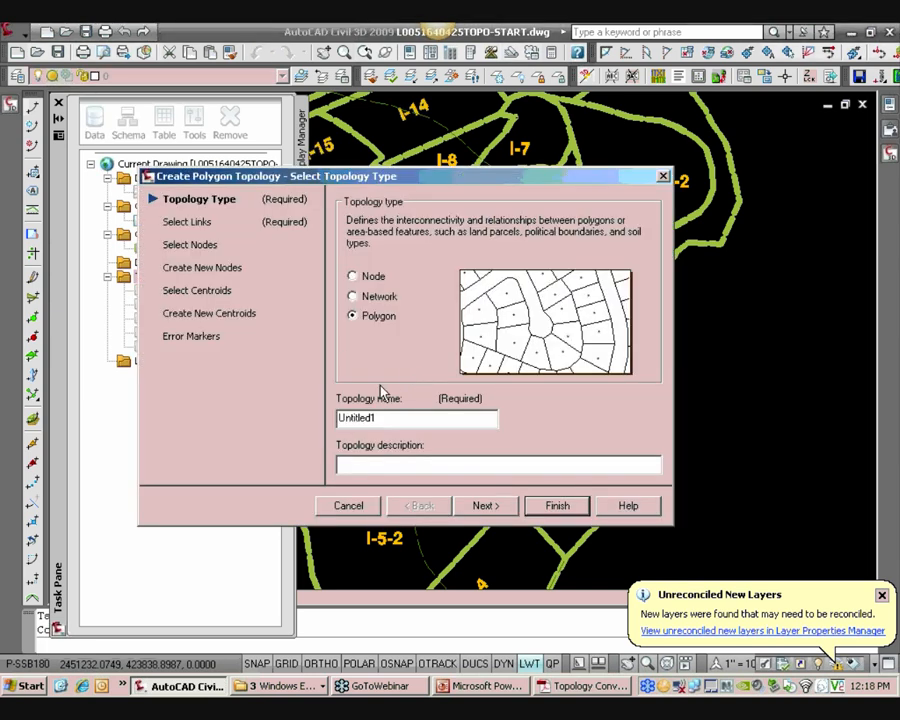
pyautogui.doubleClick(390, 419)
pyautogui.click(584, 688)
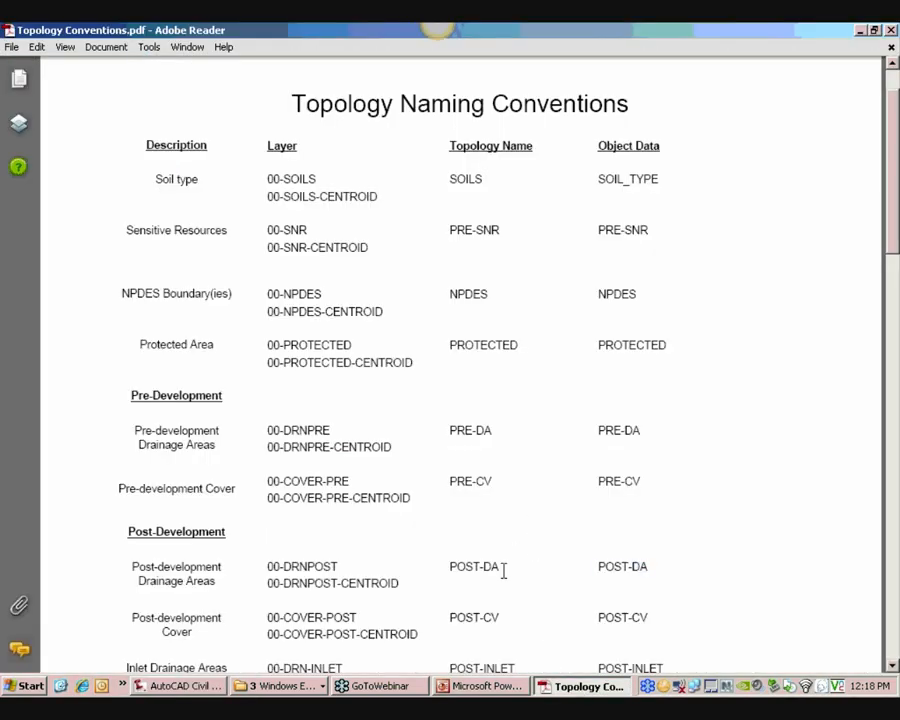
pyautogui.moveTo(503, 570); pyautogui.dragTo(449, 567)
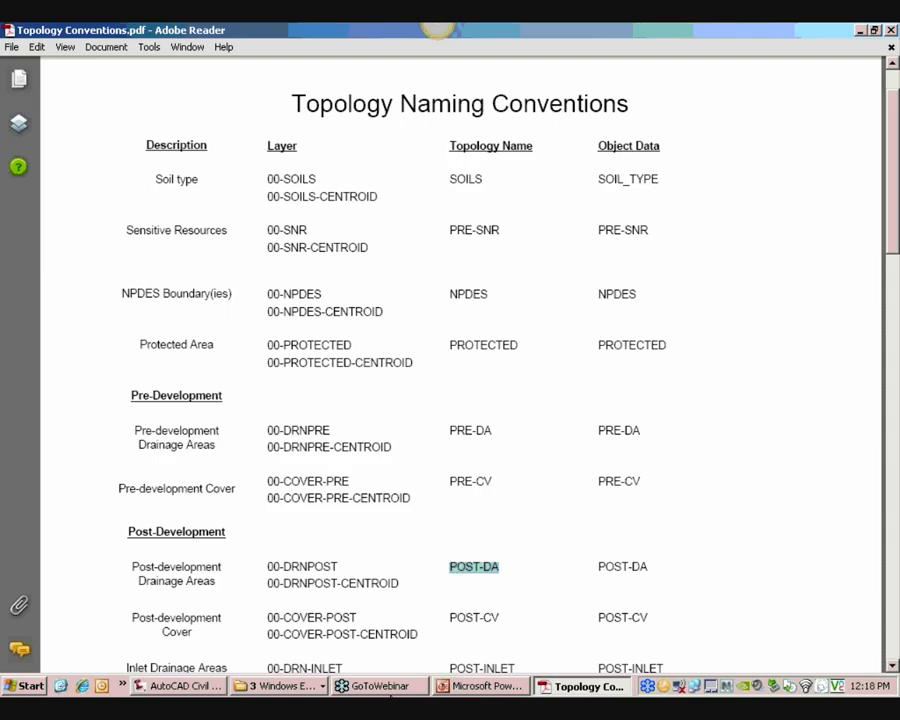
pyautogui.click(172, 688)
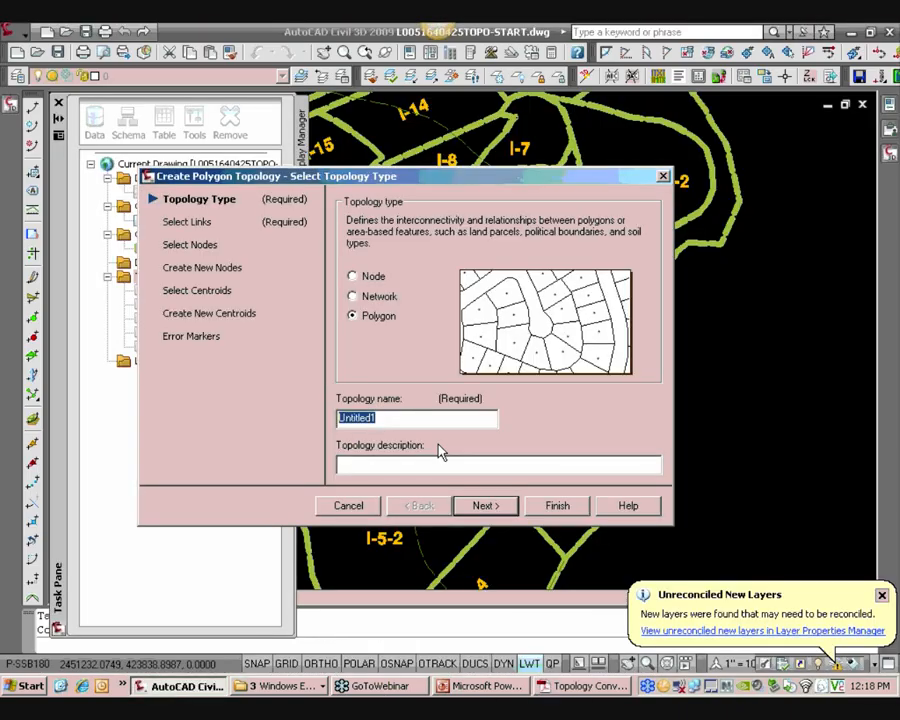
pyautogui.write('post')
# Limit the topology's links to the 00-DRNPOST layer
pyautogui.click(195, 222)
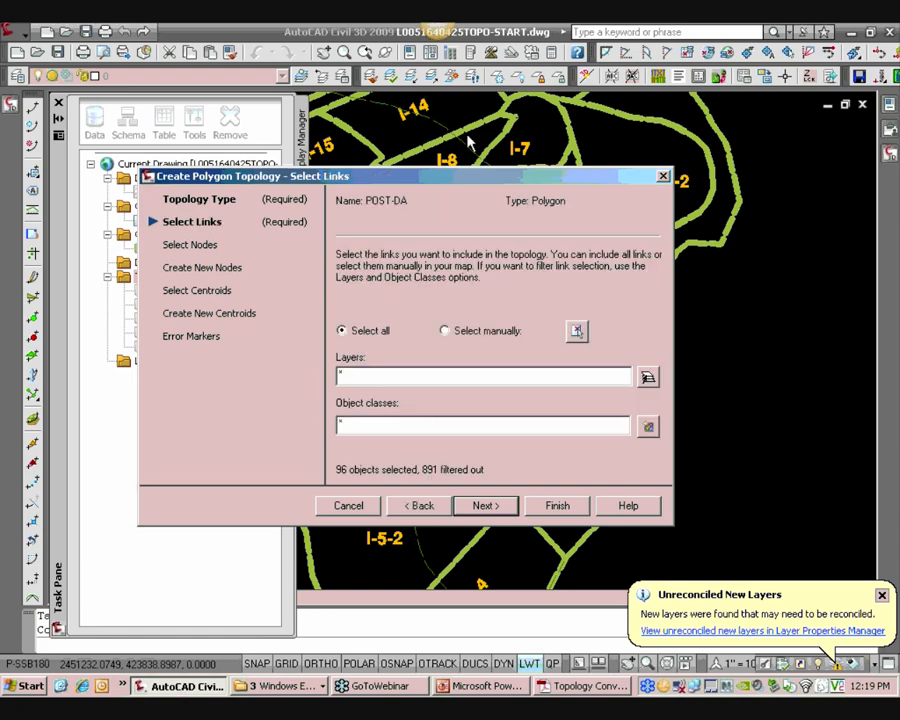
pyautogui.click(648, 376)
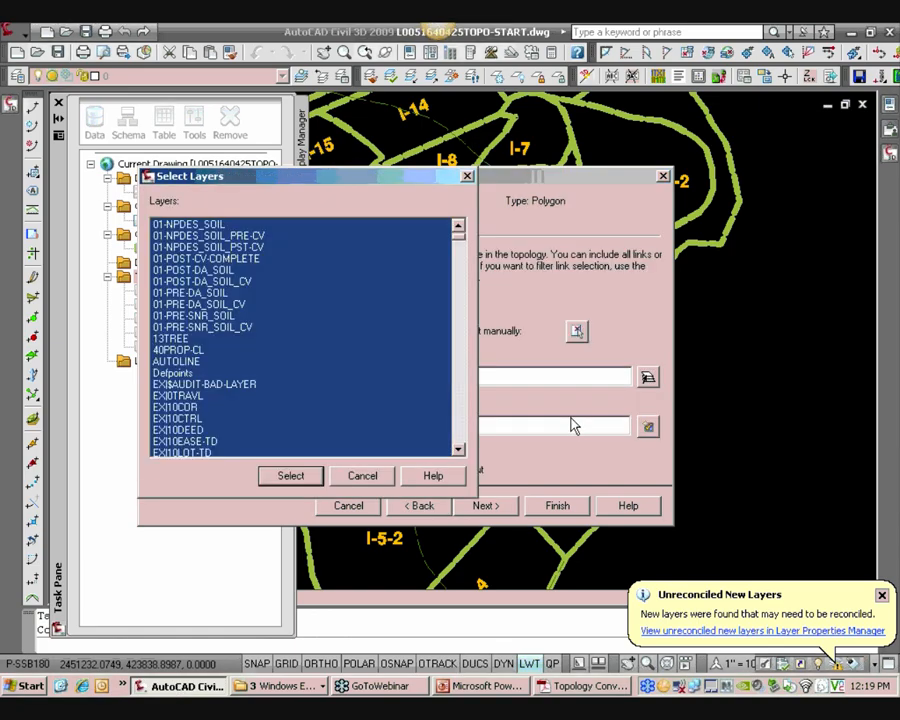
pyautogui.scroll(2, 463, 247)
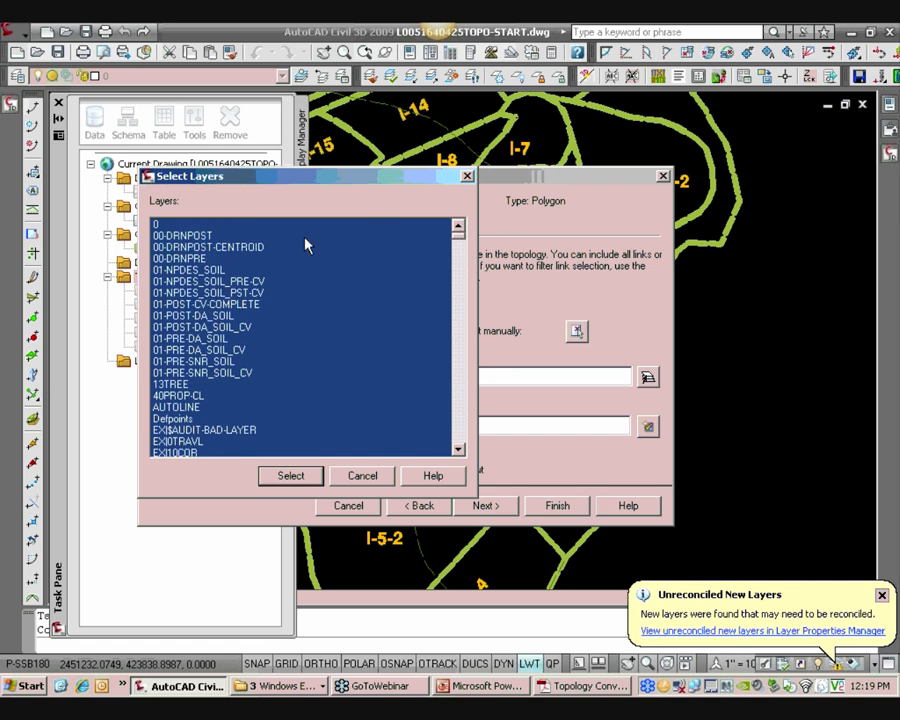
pyautogui.click(190, 235)
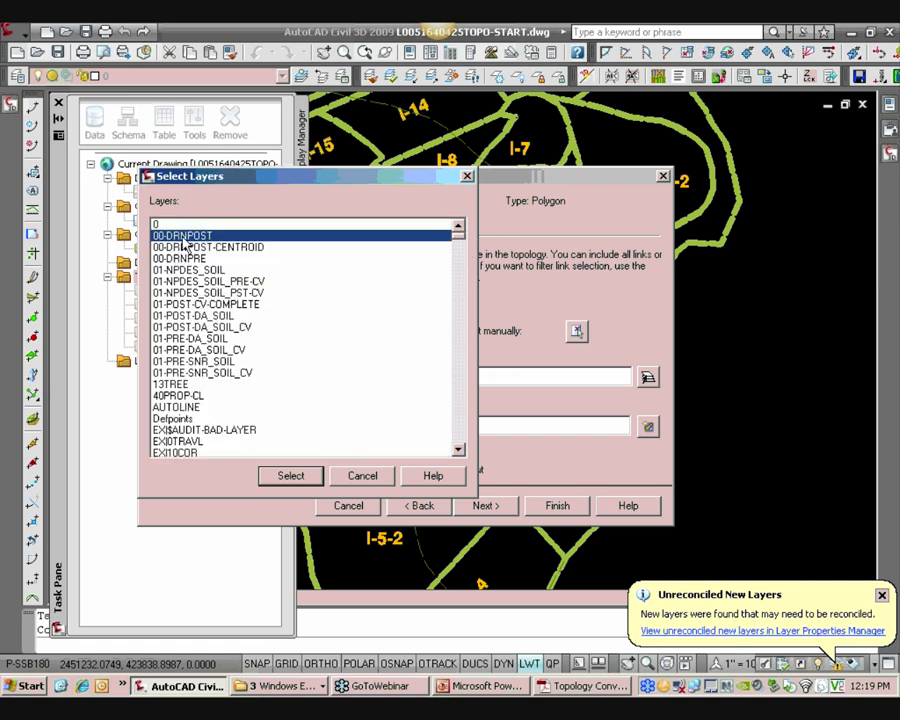
pyautogui.click(290, 476)
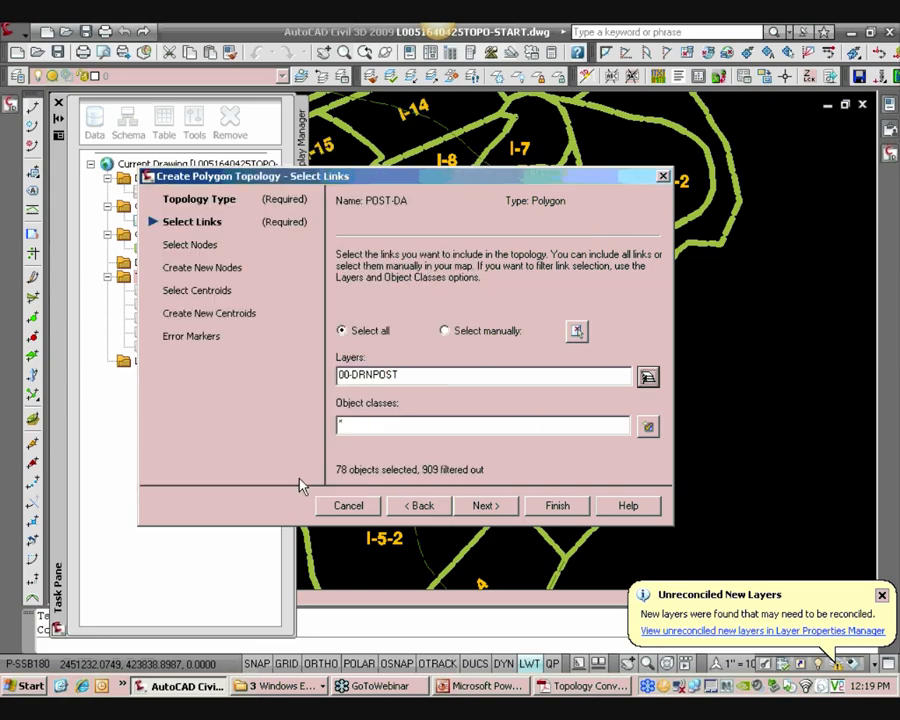
# Limit the topology's centroids to the 00-DRNPOST-CENTROID layer
pyautogui.click(188, 296)
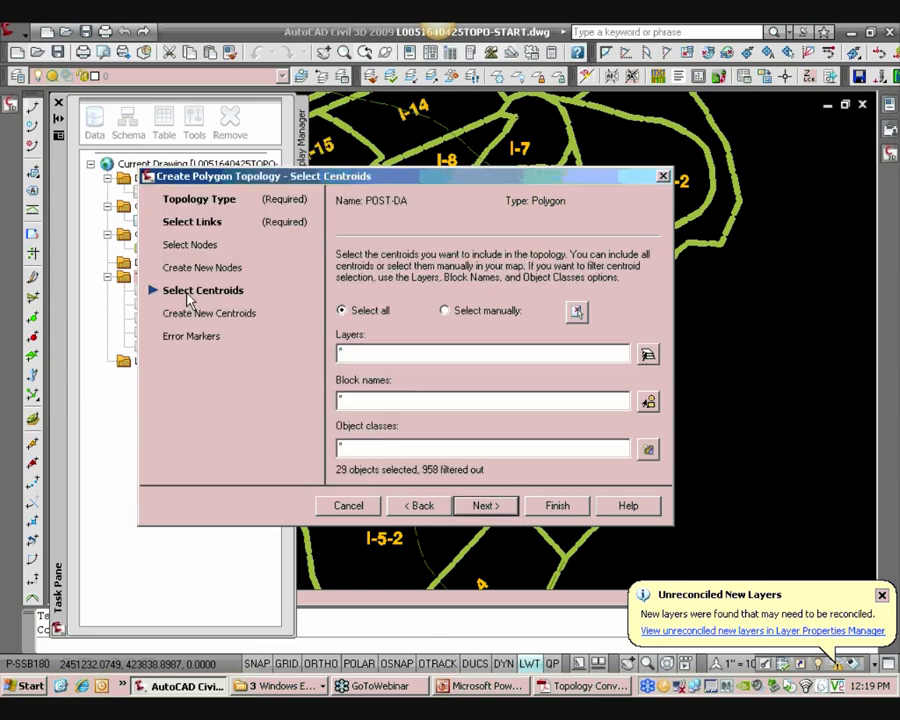
pyautogui.click(648, 356)
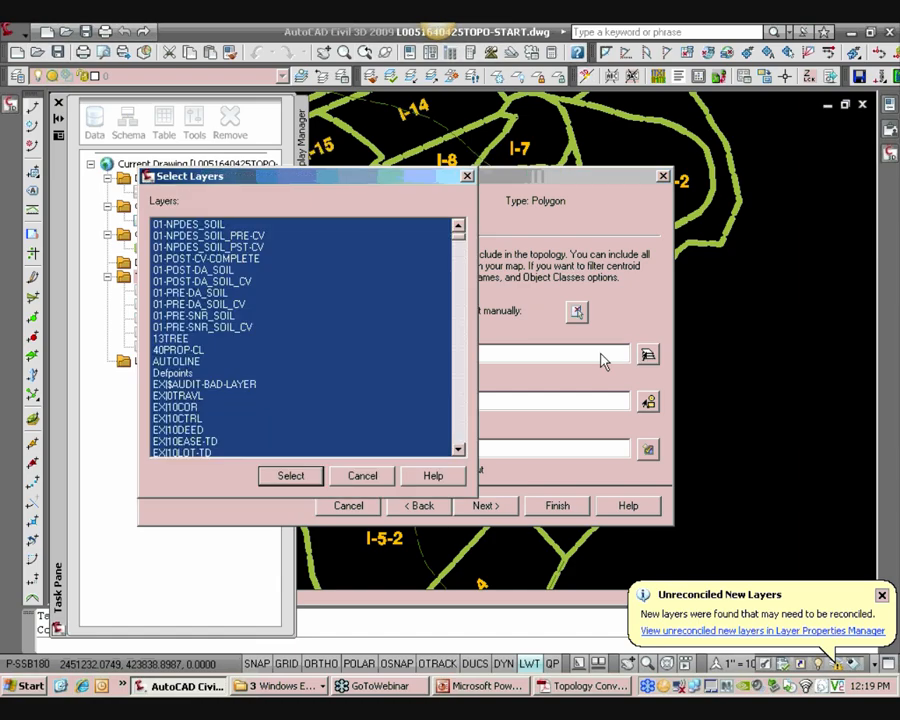
pyautogui.moveTo(457, 236); pyautogui.dragTo(457, 231)
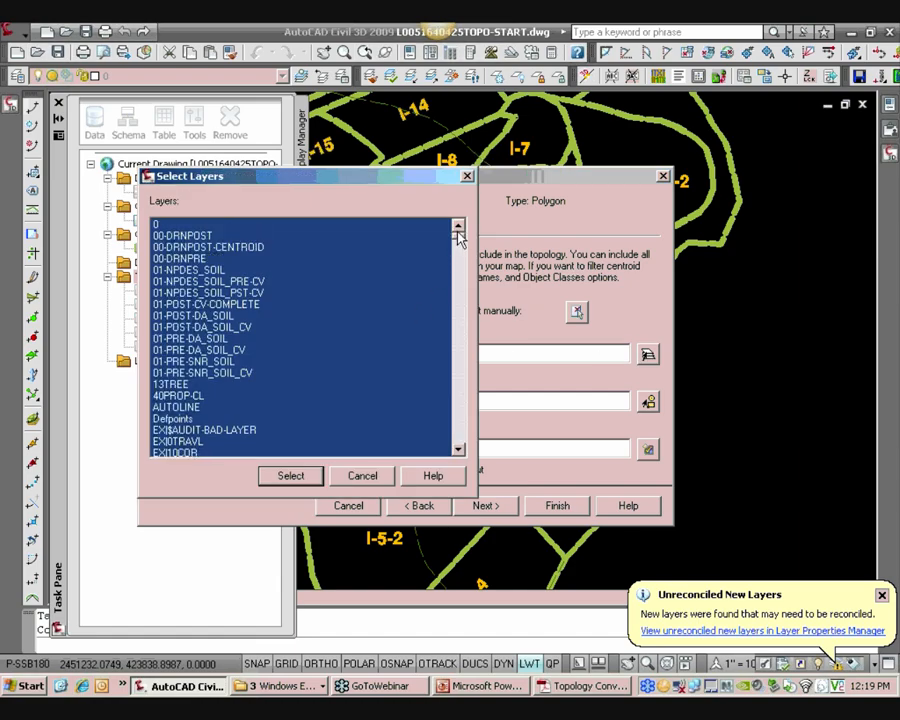
pyautogui.click(240, 249)
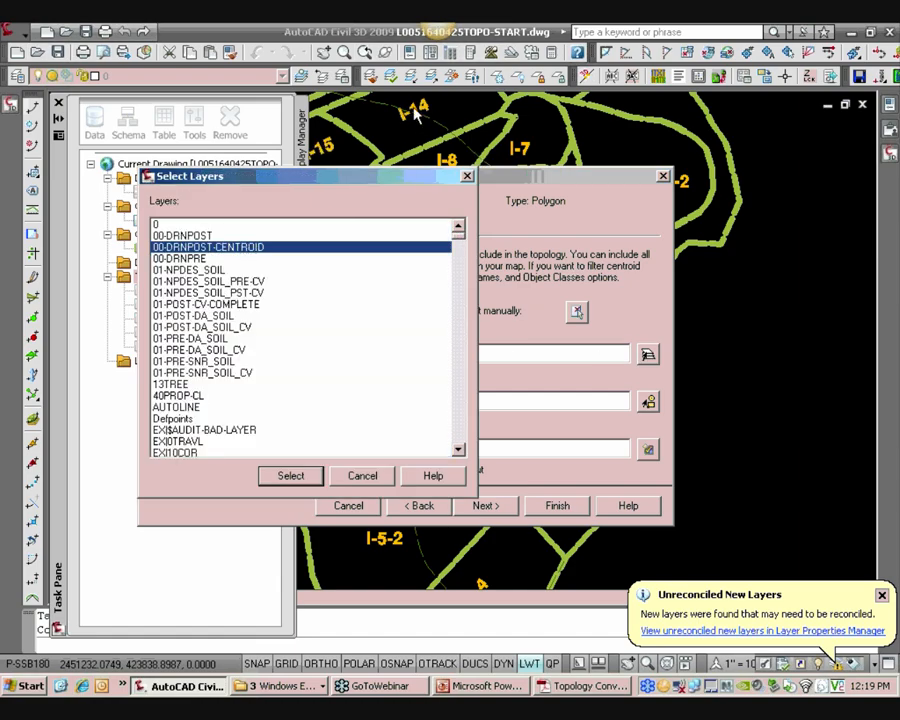
pyautogui.click(290, 476)
# Turn off creating missing centroids and finish building the POST-DA topology
pyautogui.click(218, 315)
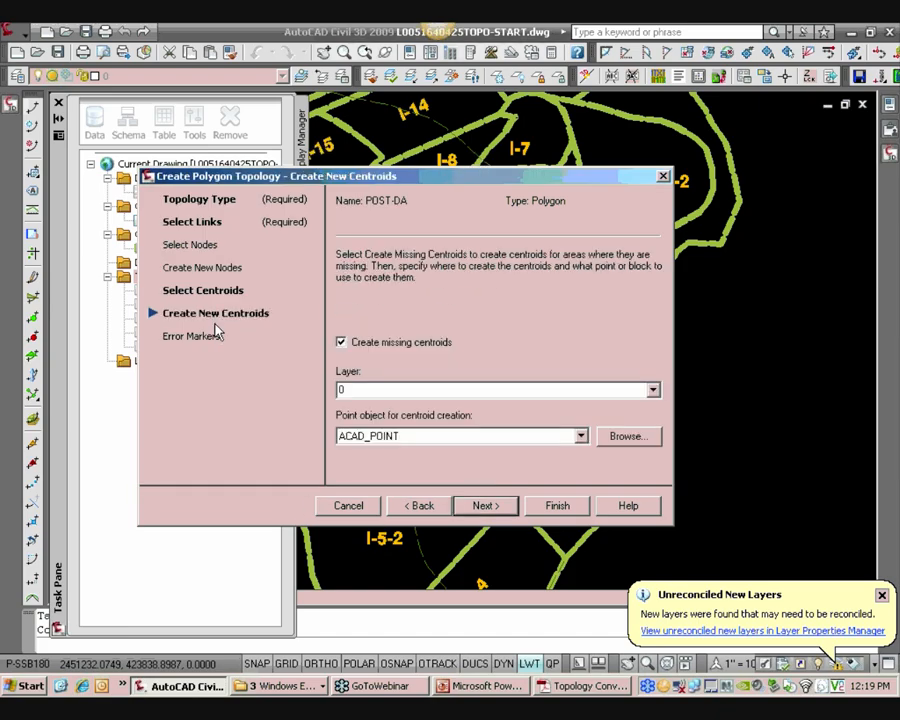
pyautogui.click(381, 341)
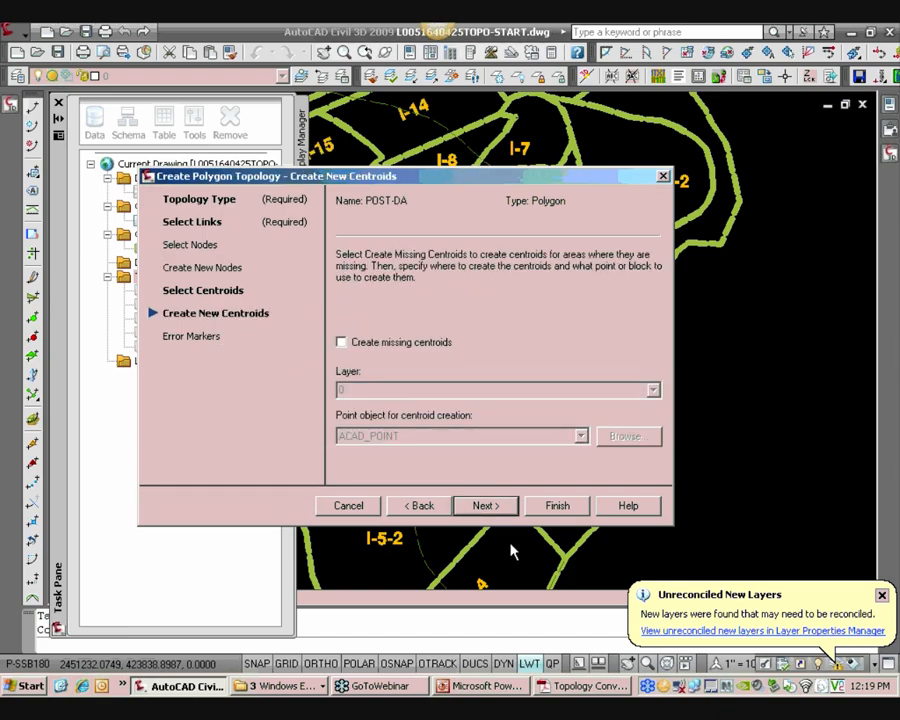
pyautogui.click(557, 505)
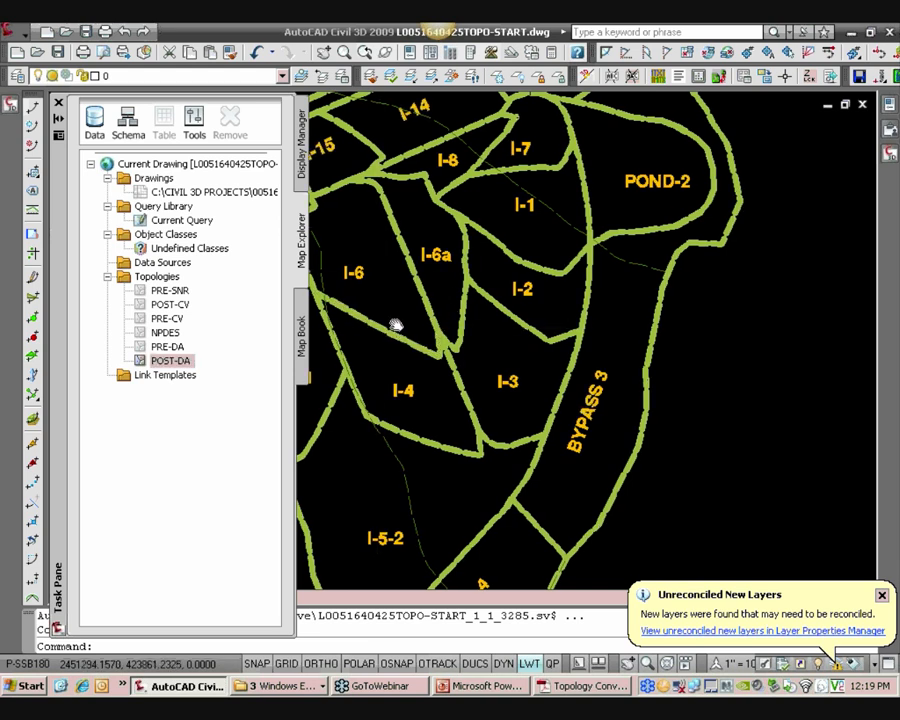
# Highlight the POST-DA topology's geometry across the drainage area drawing
pyautogui.moveTo(376, 322); pyautogui.dragTo(483, 358, button='middle')
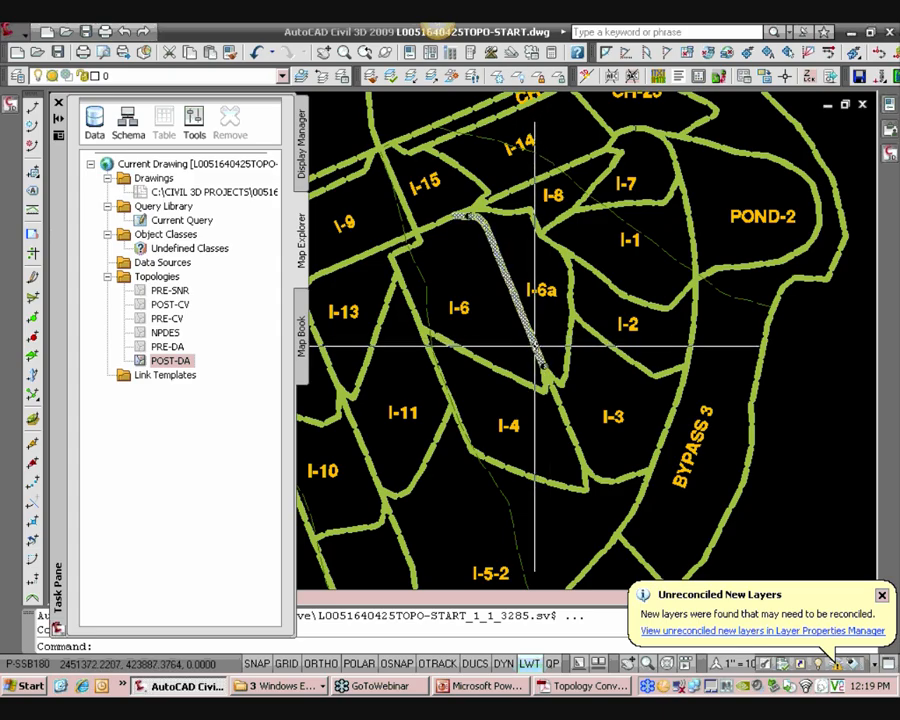
pyautogui.moveTo(501, 334); pyautogui.dragTo(536, 348, button='middle')
pyautogui.scroll(-2, 536, 348)
pyautogui.moveTo(495, 386); pyautogui.dragTo(510, 321, button='middle')
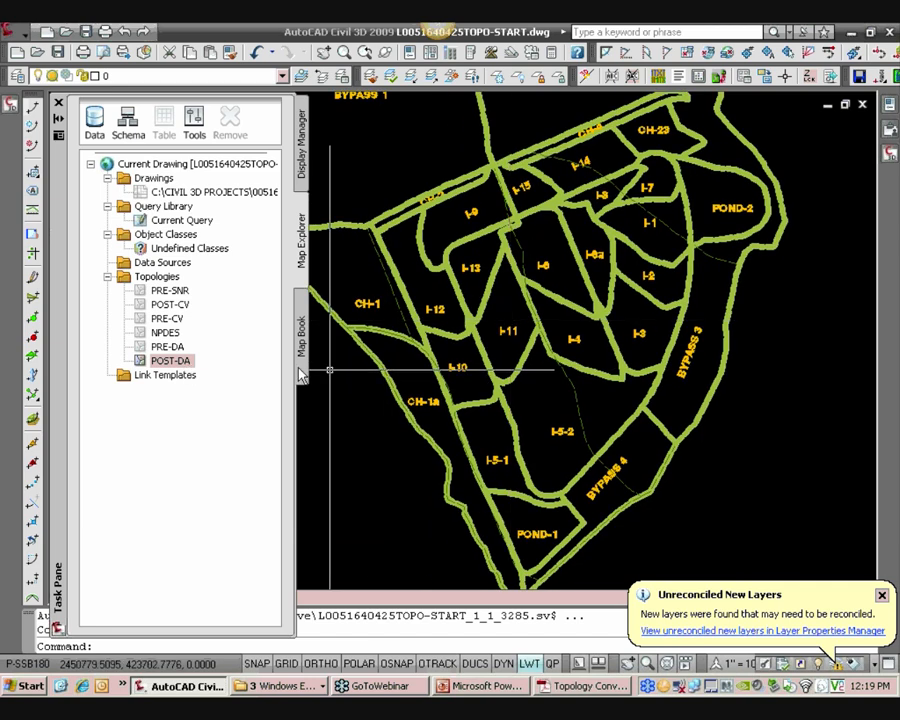
pyautogui.rightClick(188, 365)
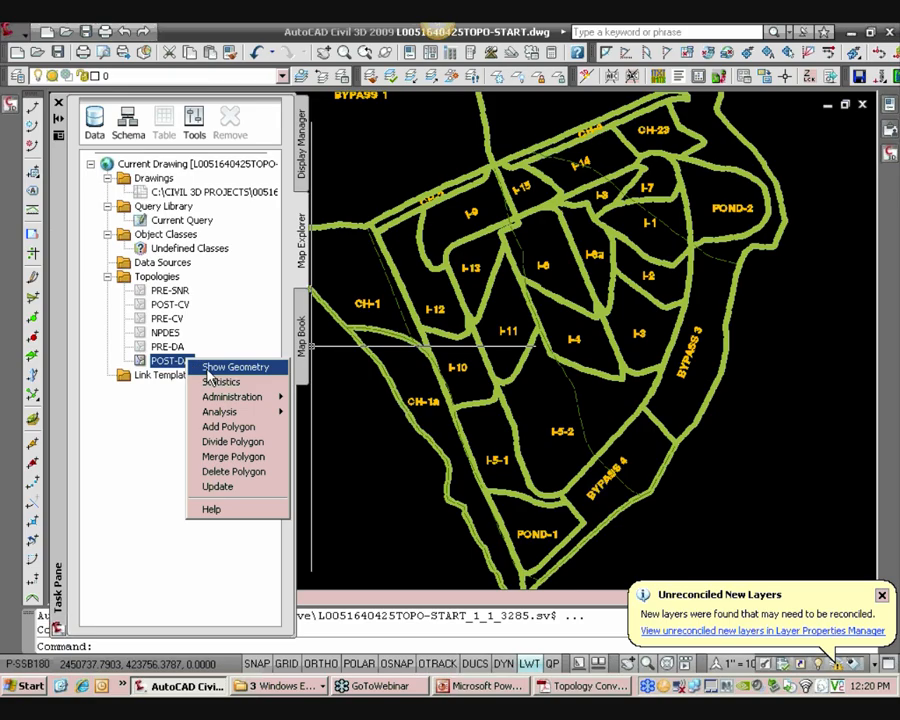
pyautogui.click(235, 364)
pyautogui.scroll(-3, 490, 330)
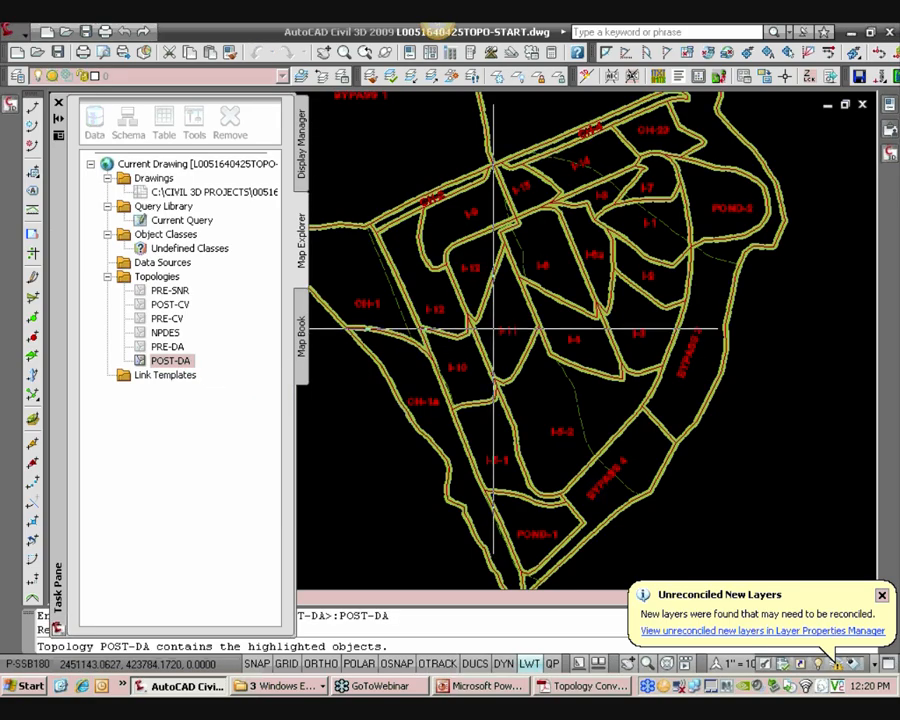
pyautogui.rightClick(188, 366)
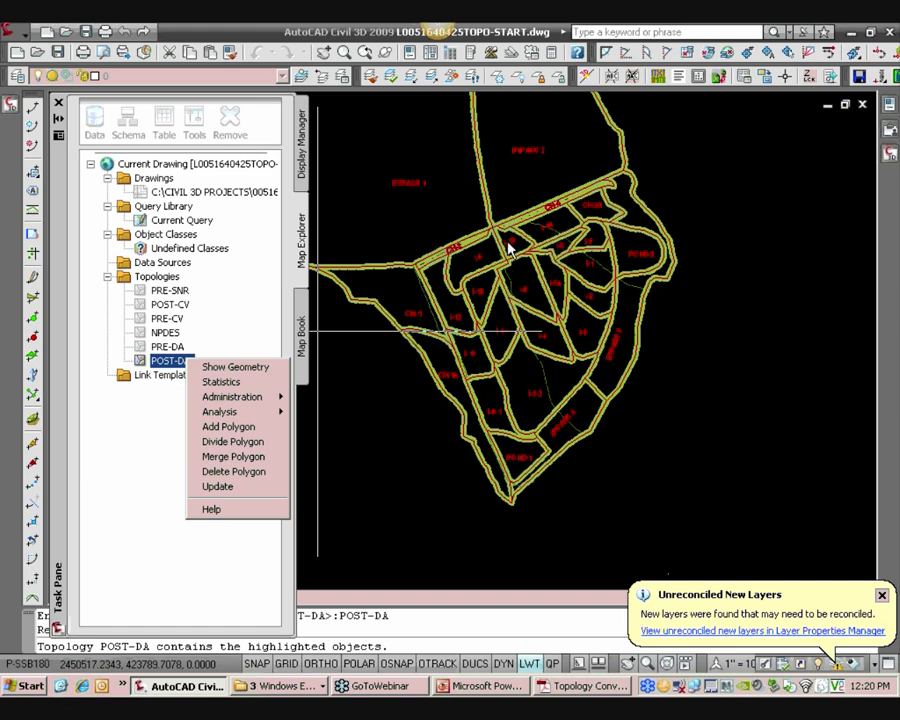
pyautogui.click(518, 274)
pyautogui.scroll(5, 523, 282)
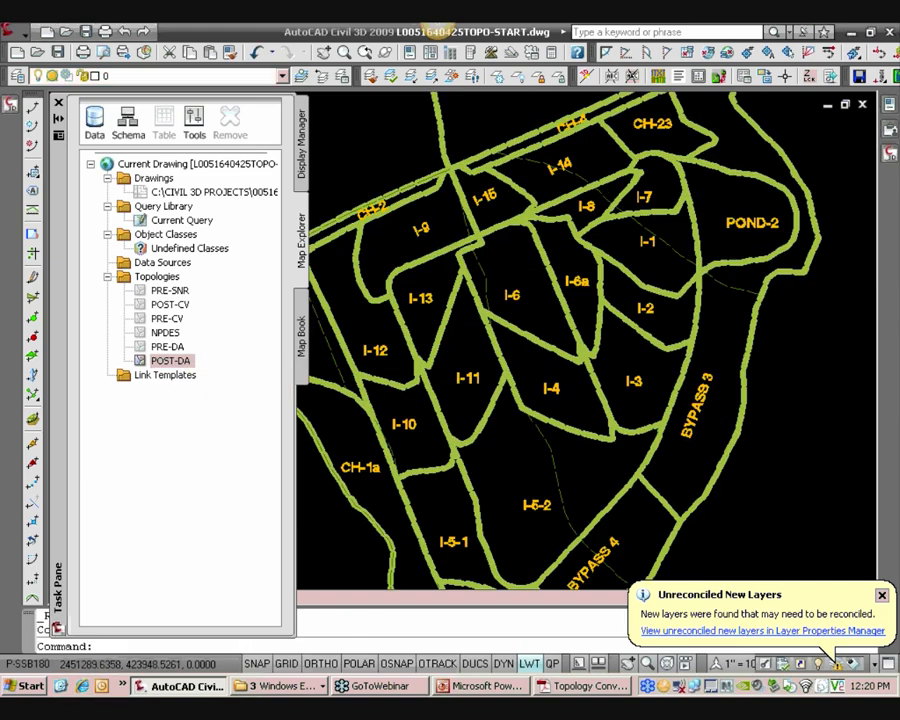
# Select the I-6 centroid and inspect its POST-DA topology properties in the Properties palette
pyautogui.click(500, 298)
pyautogui.scroll(3, 507, 295)
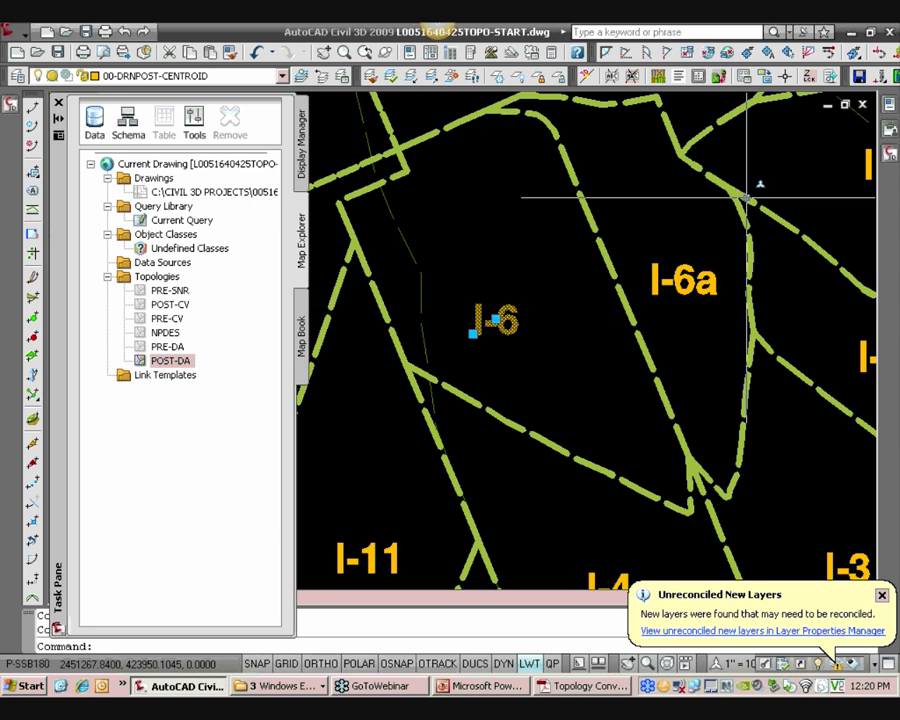
pyautogui.click(889, 106)
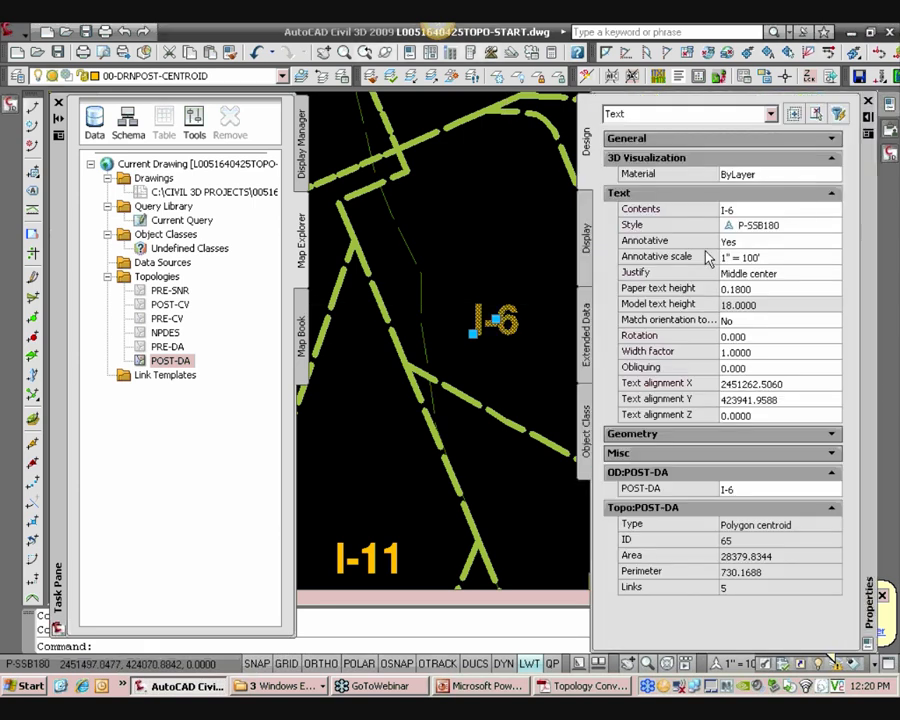
pyautogui.click(832, 194)
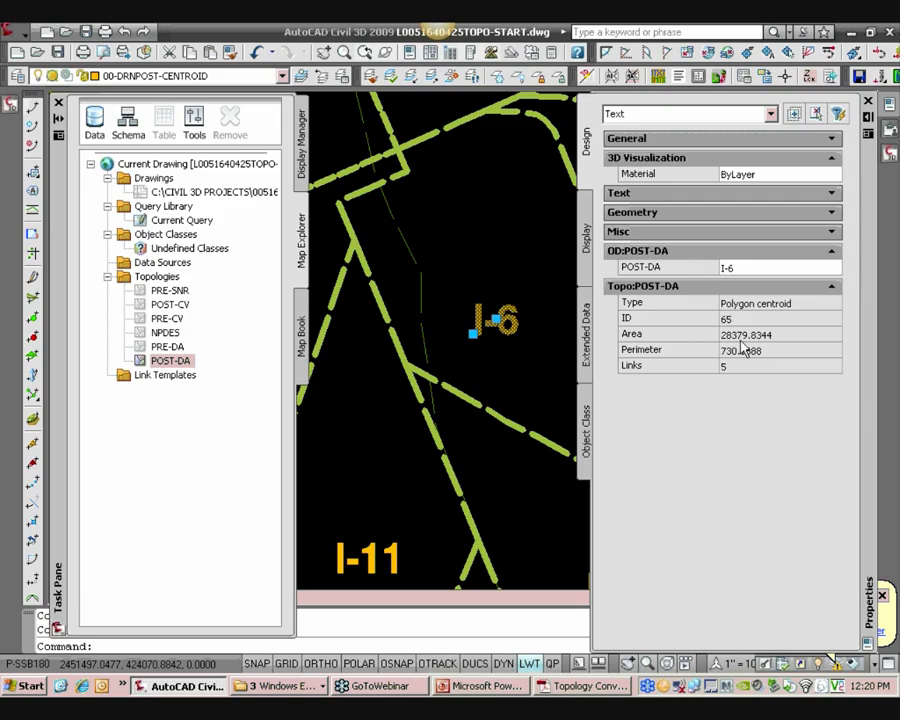
pyautogui.hotkey('ctrl', '1')
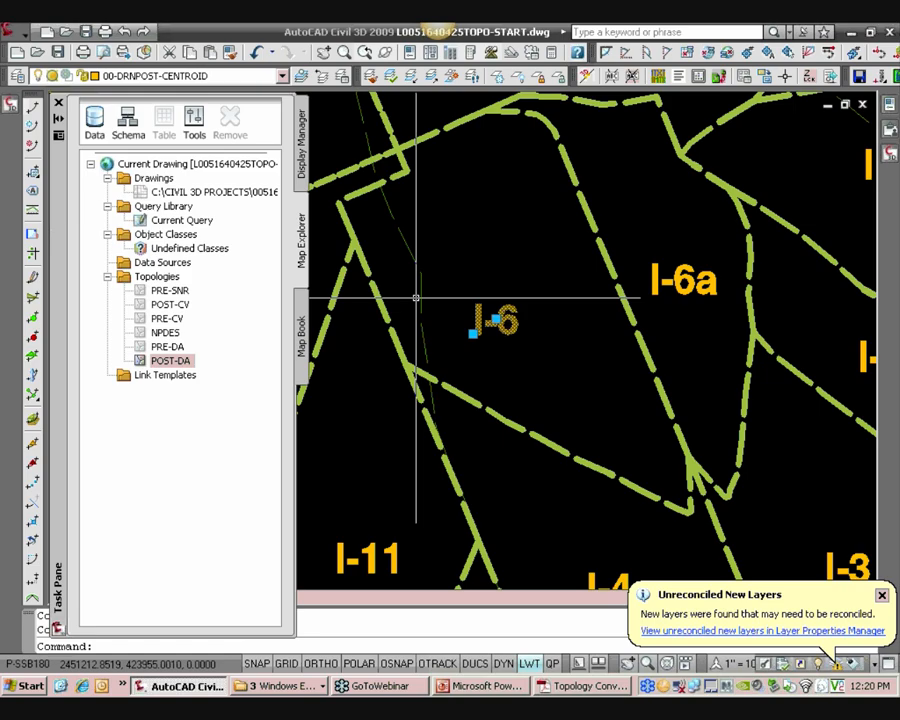
pyautogui.press('Escape')
pyautogui.scroll(-8, 490, 322)
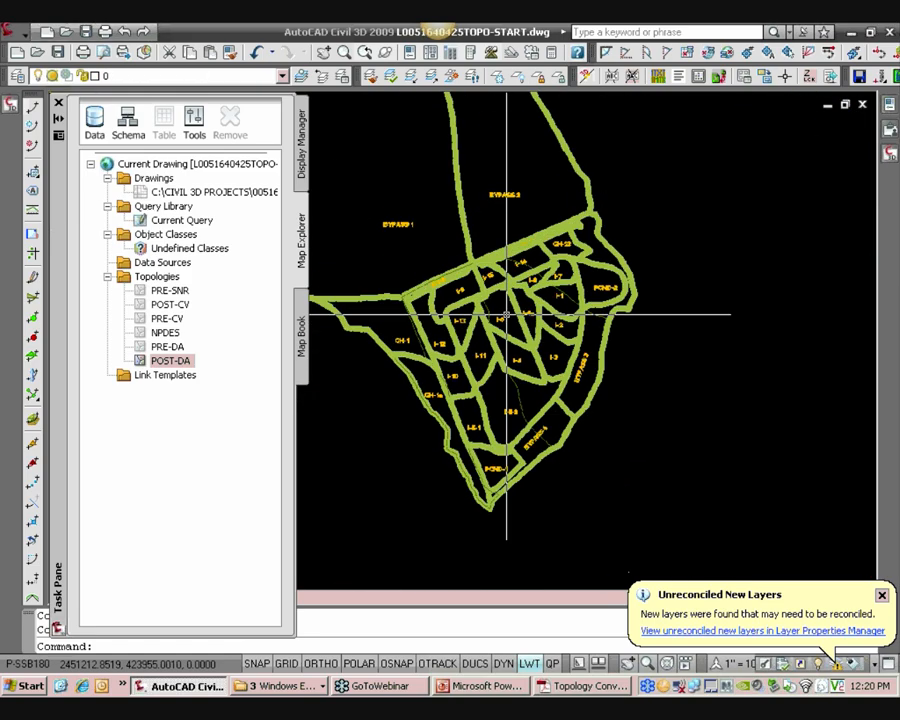
pyautogui.scroll(2, 516, 296)
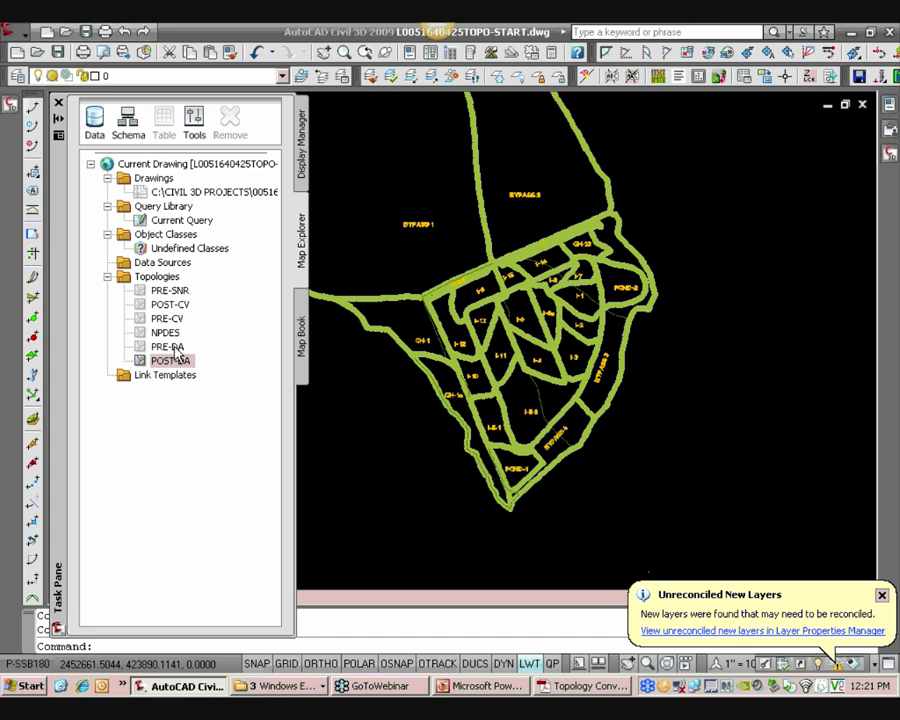
# Try to save queried objects back to the attached source drawing and close the messages dialog
pyautogui.rightClick(240, 200)
pyautogui.click(252, 217)
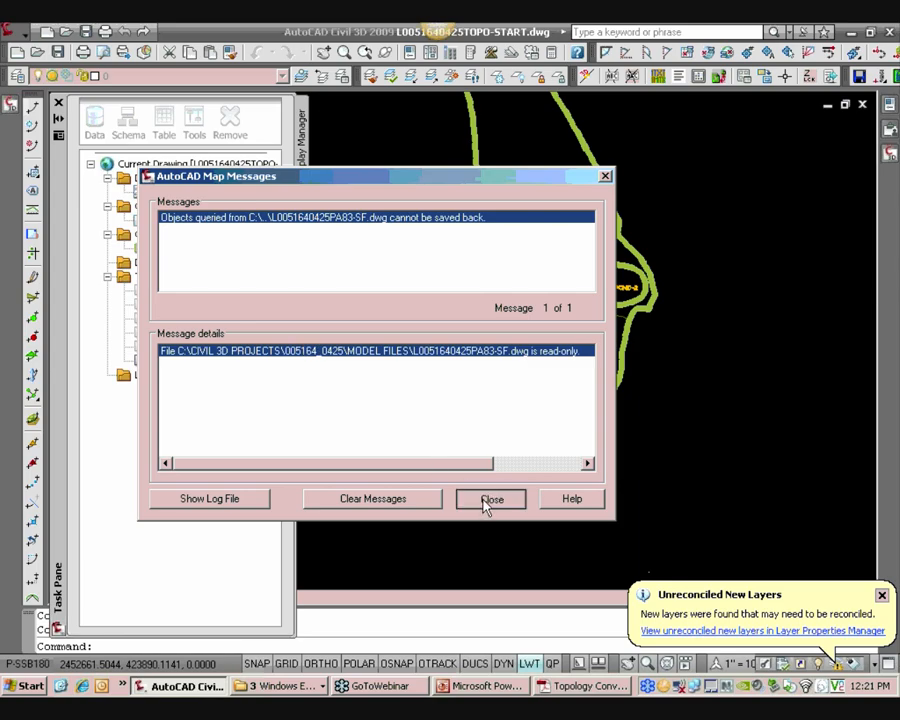
pyautogui.click(484, 499)
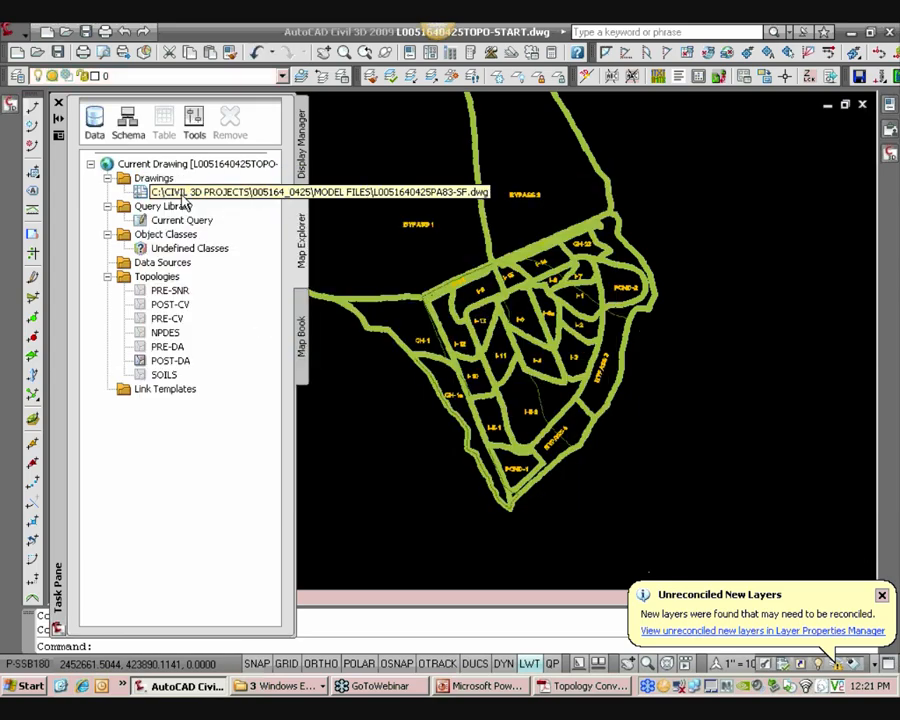
# Load the SOILS topology into the current drawing
pyautogui.click(165, 376)
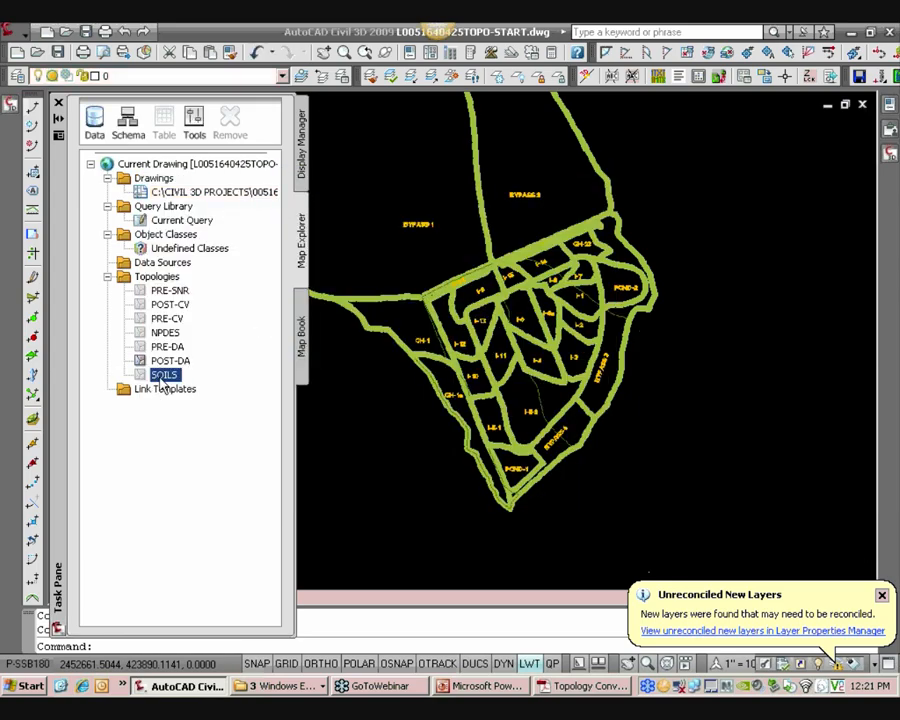
pyautogui.rightClick(160, 377)
pyautogui.moveTo(210, 415)
pyautogui.click(305, 417)
pyautogui.click(233, 410)
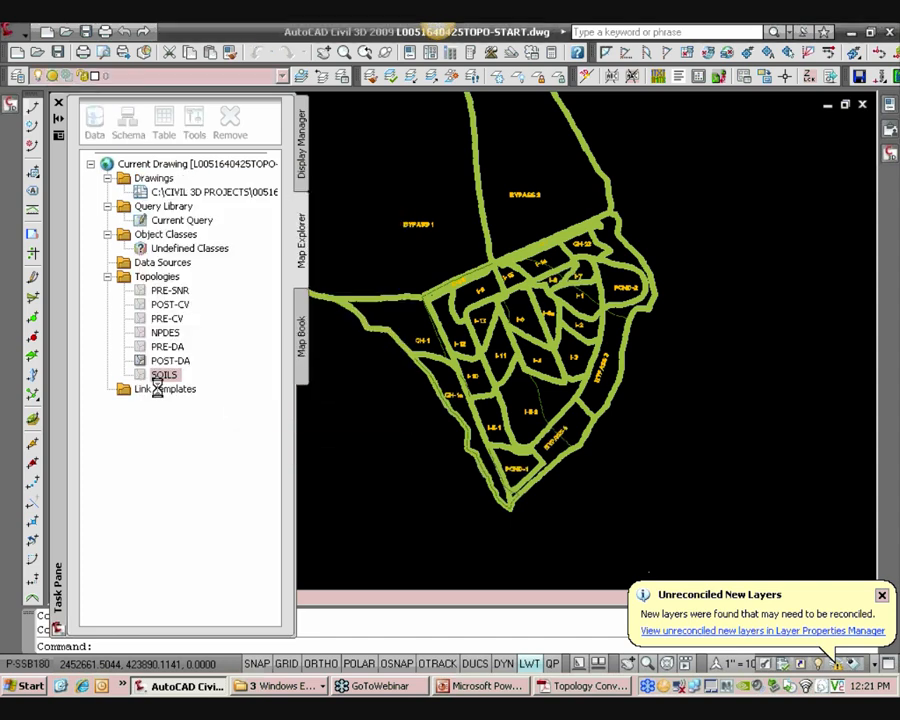
pyautogui.click(446, 378)
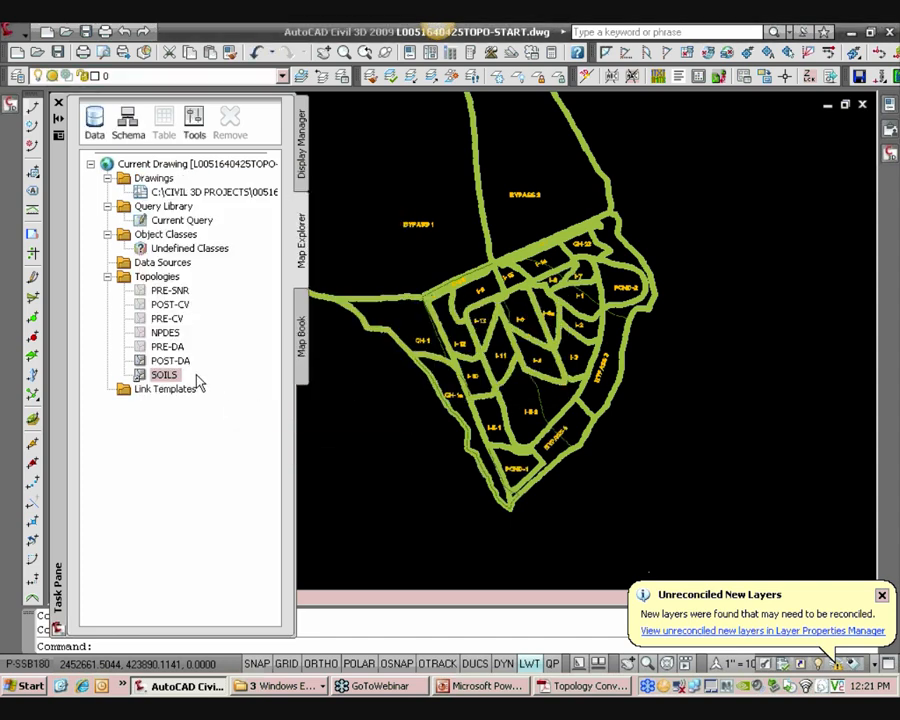
# Load the PRE-CV topology into the current drawing
pyautogui.rightClick(171, 319)
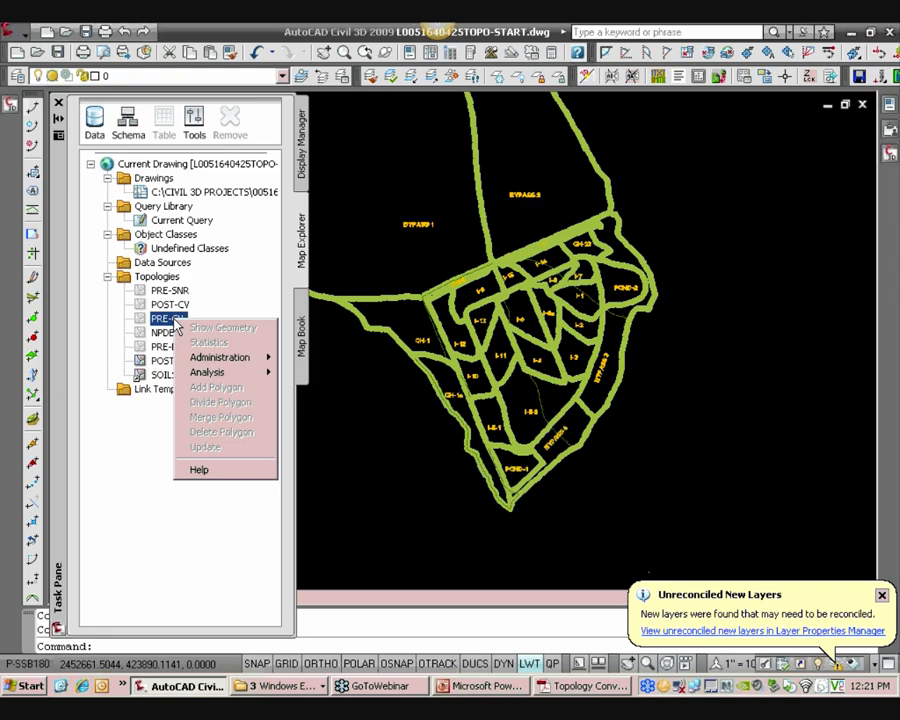
pyautogui.moveTo(222, 357)
pyautogui.click(318, 358)
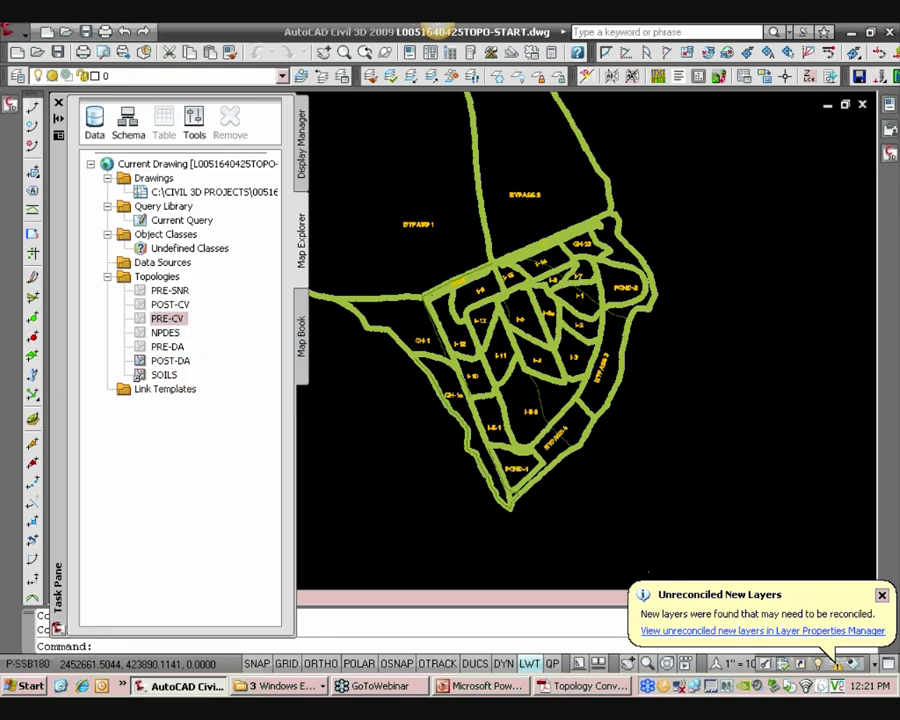
pyautogui.click(447, 376)
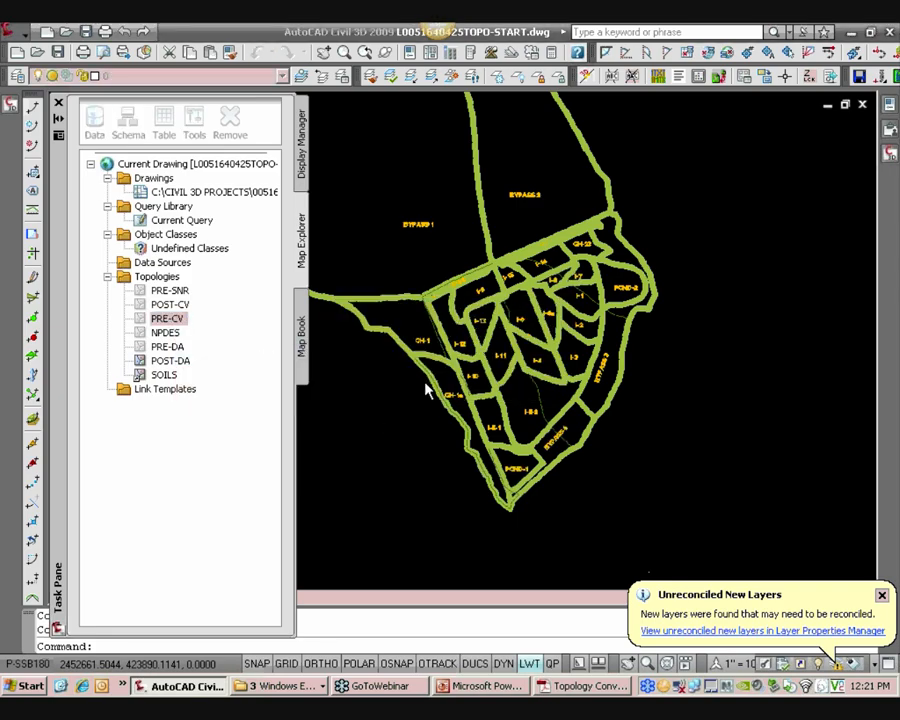
# Load the POST-CV topology and dismiss the topology audit message
pyautogui.rightClick(176, 305)
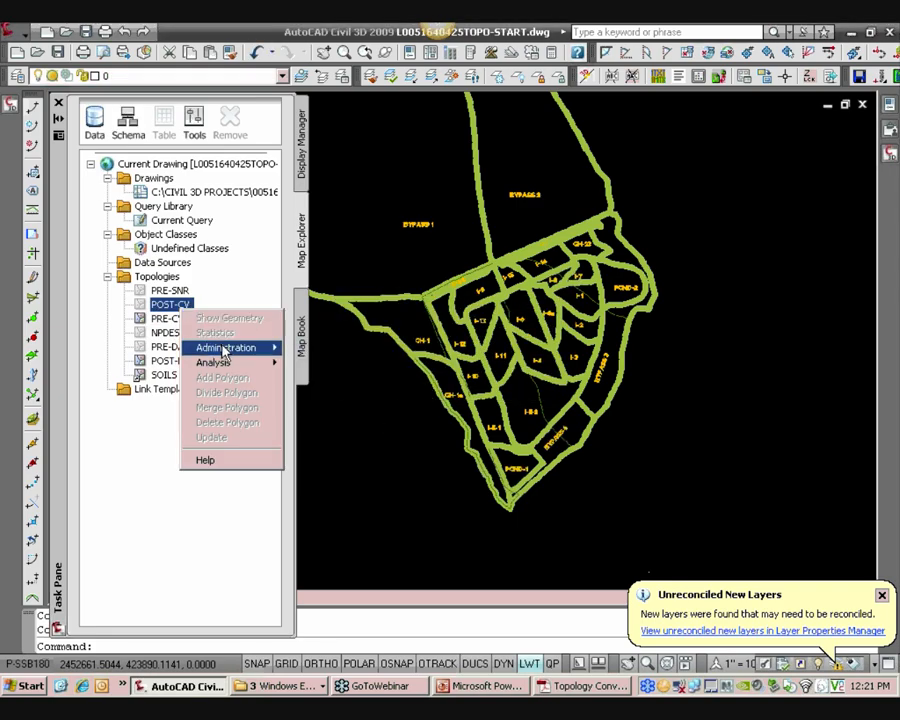
pyautogui.moveTo(224, 350)
pyautogui.click(332, 349)
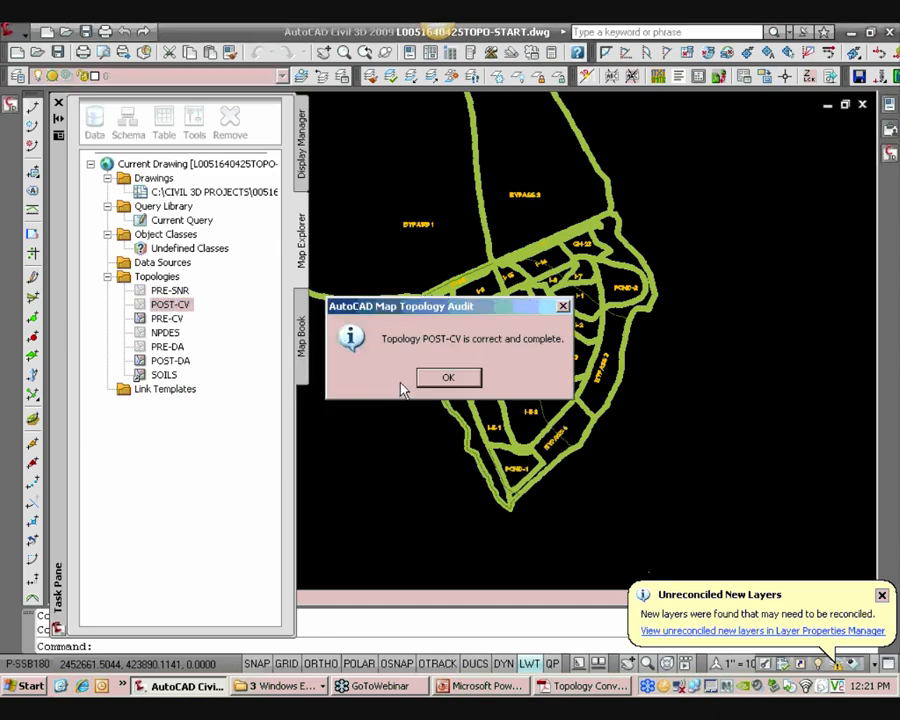
pyautogui.click(447, 377)
# Highlight the PRE-CV topology's geometry across the drainage area drawing, then clear the highlight
pyautogui.scroll(-5, 463, 273)
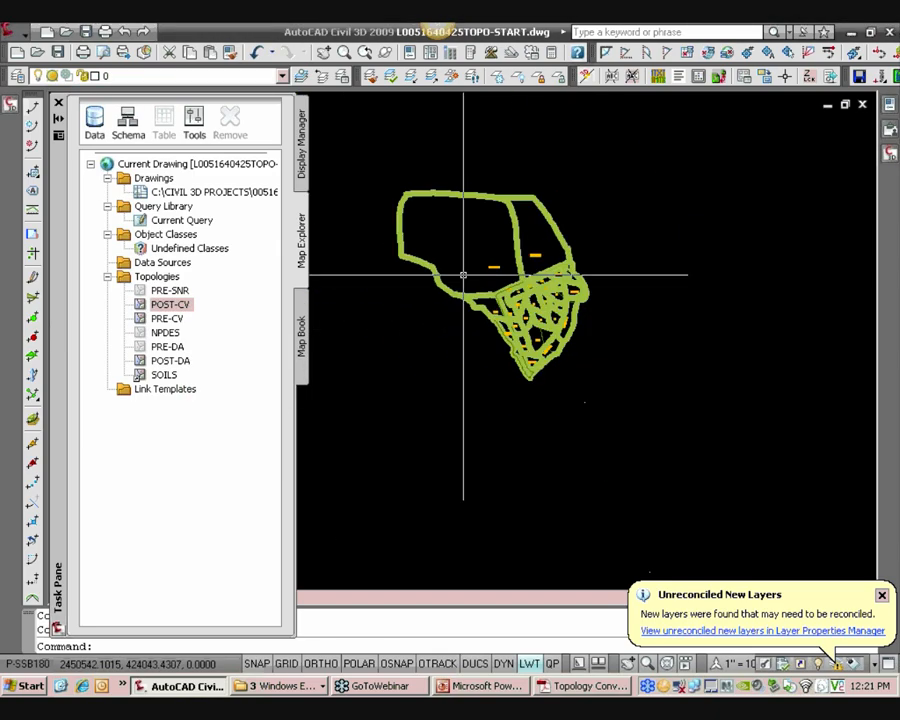
pyautogui.rightClick(165, 318)
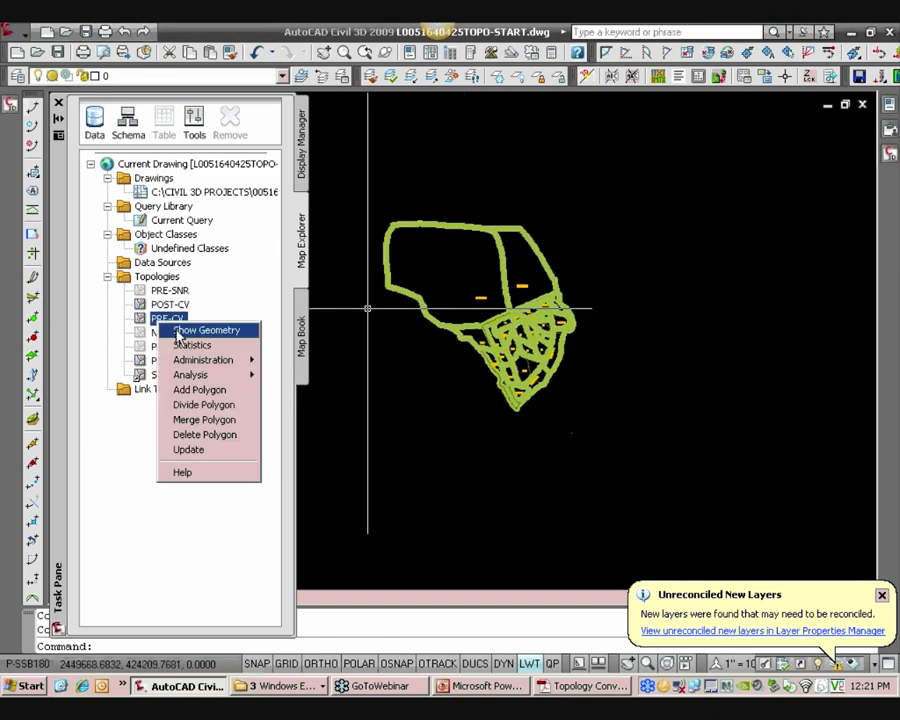
pyautogui.click(177, 335)
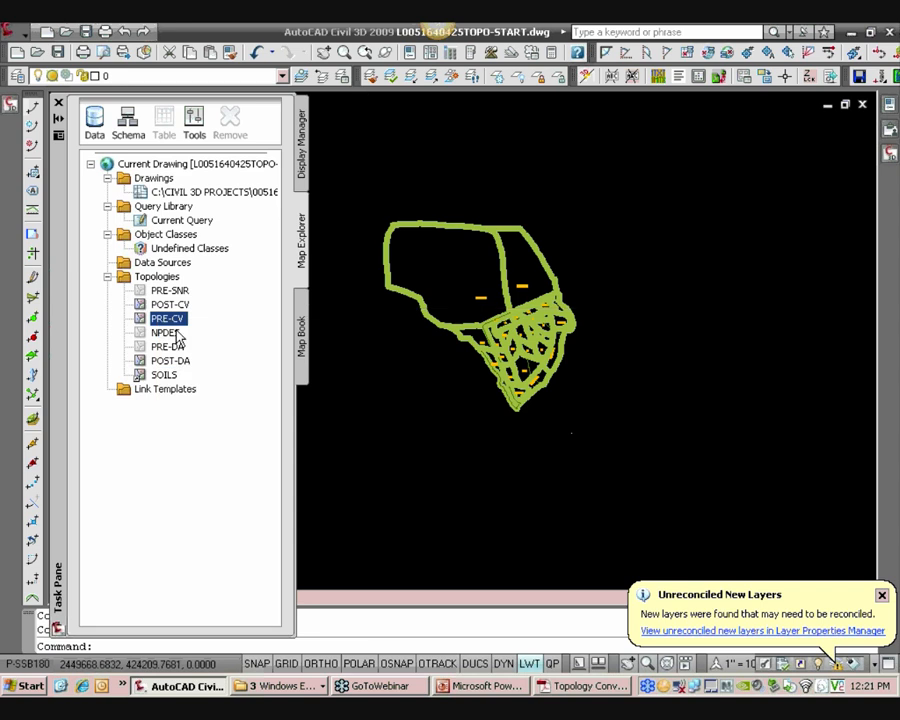
pyautogui.scroll(3, 520, 337)
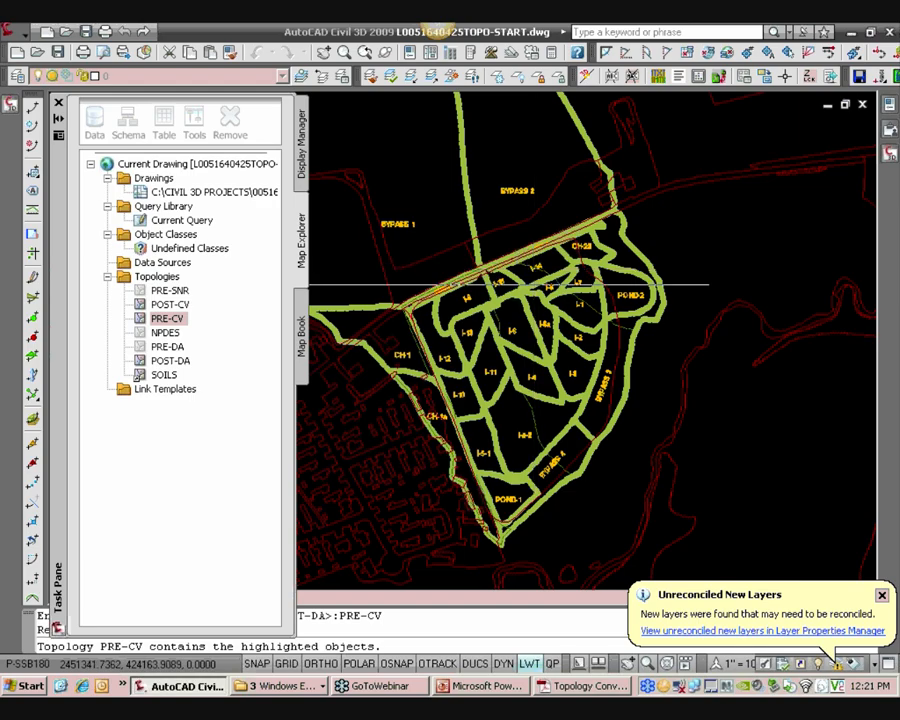
pyautogui.press('Escape')
# Highlight the POST-CV topology's geometry and inspect it against the drainage area boundaries
pyautogui.click(172, 305)
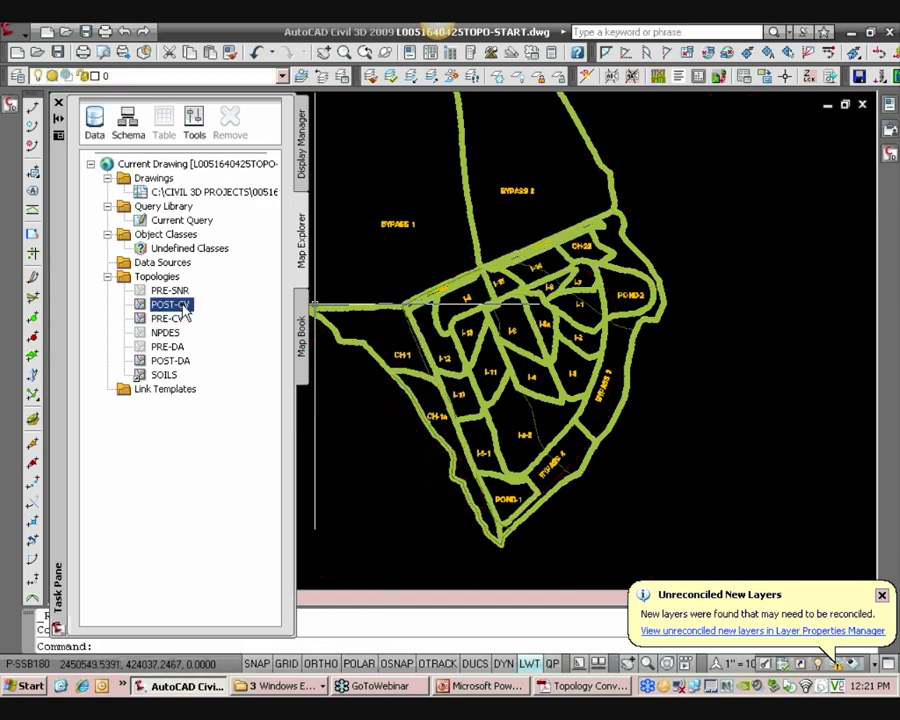
pyautogui.rightClick(190, 305)
pyautogui.click(220, 311)
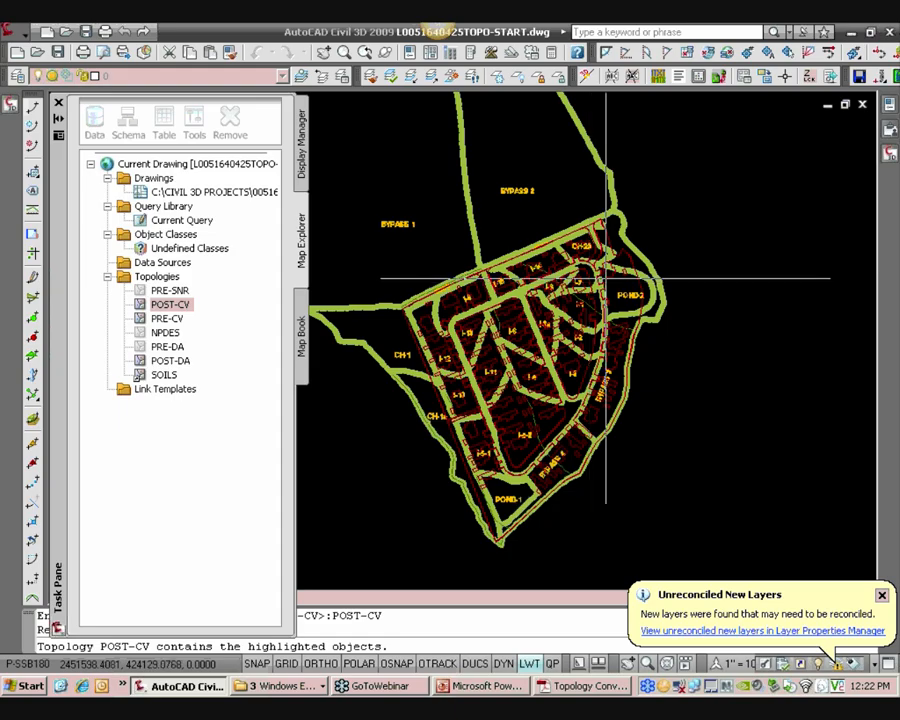
pyautogui.scroll(3, 600, 275)
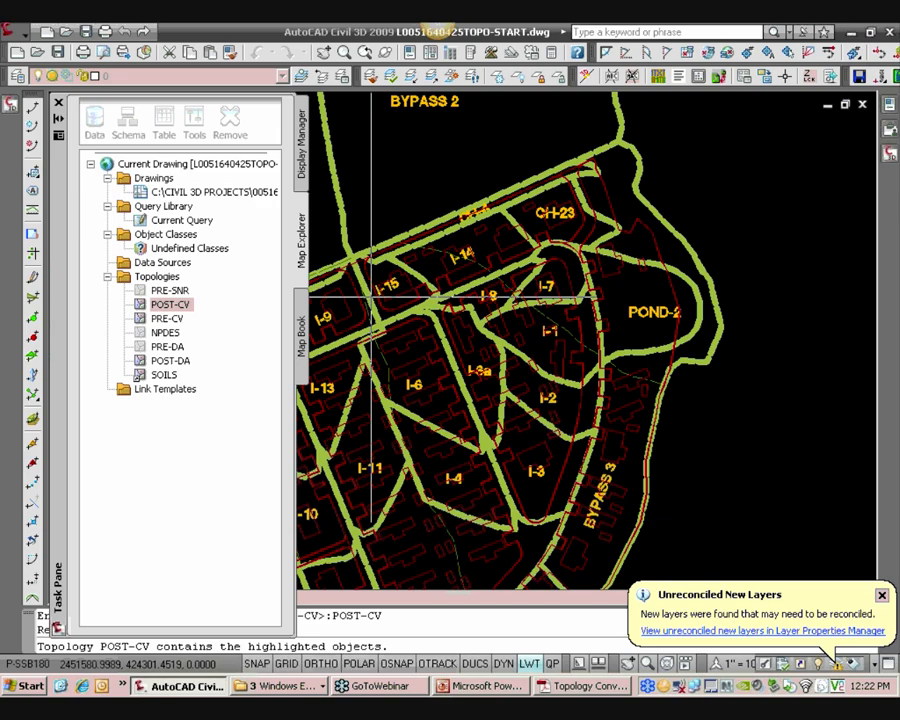
pyautogui.moveTo(387, 307)
pyautogui.mouseDown(button='middle')
pyautogui.moveTo(560, 193)
pyautogui.moveTo(653, 223)
pyautogui.mouseUp(button='middle')
pyautogui.scroll(4, 683, 440)
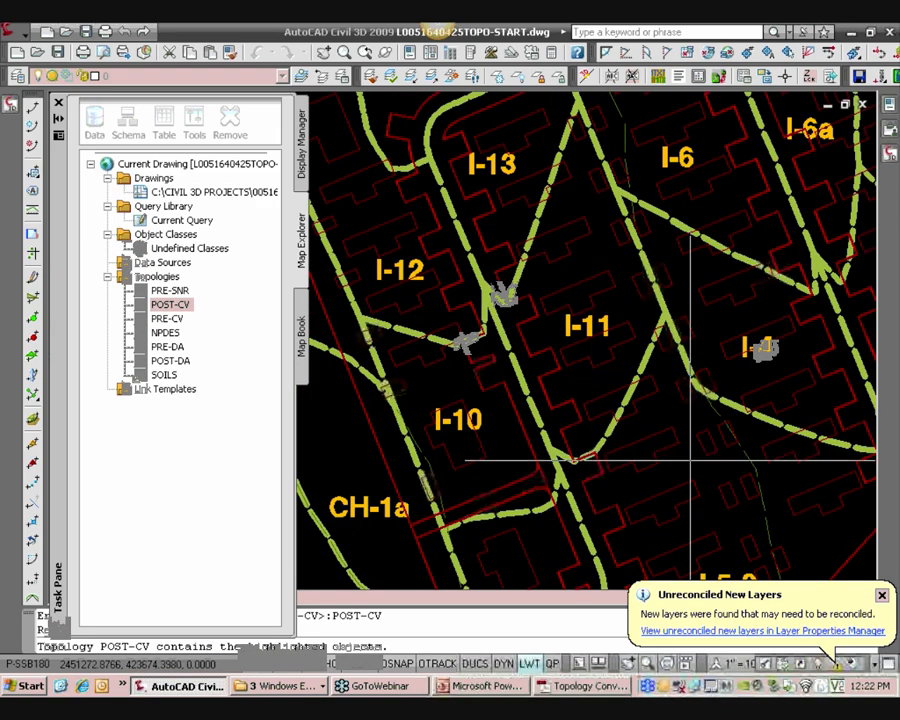
pyautogui.scroll(-4, 635, 405)
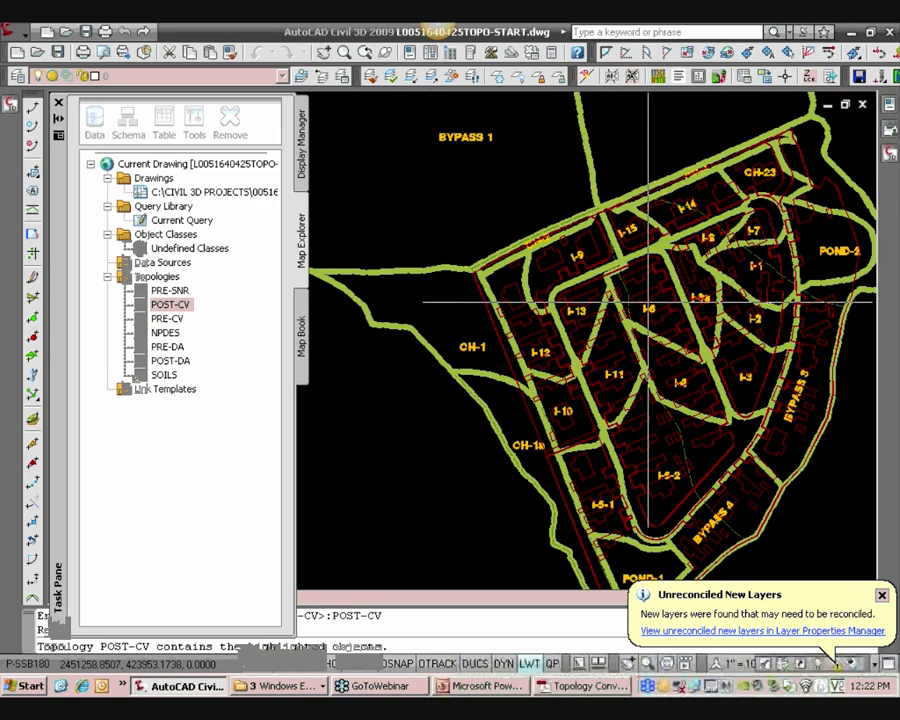
pyautogui.moveTo(663, 355); pyautogui.dragTo(602, 358, button='middle')
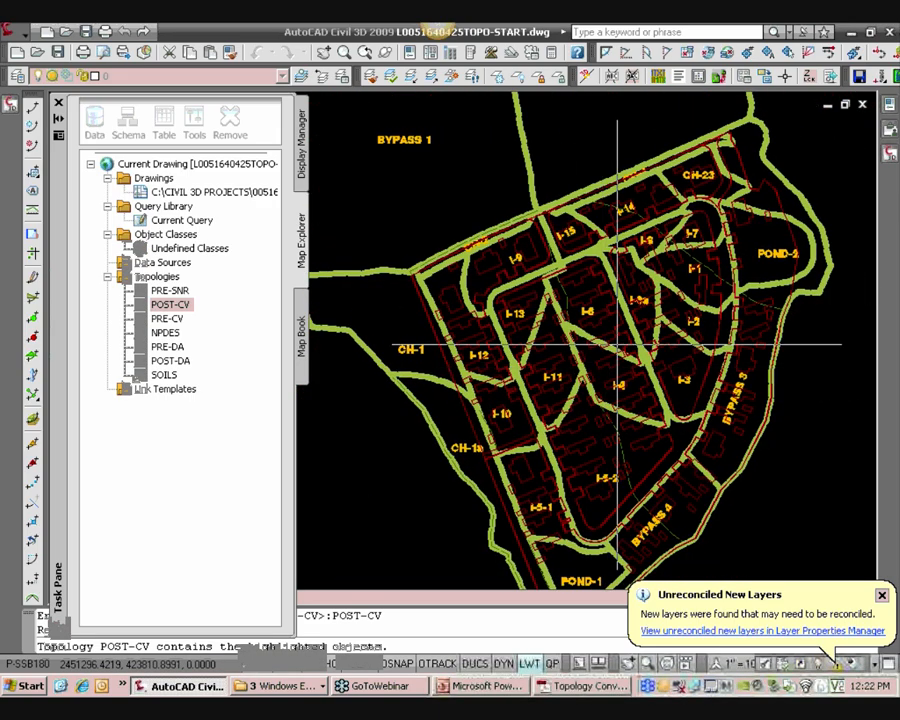
pyautogui.scroll(-2, 520, 318)
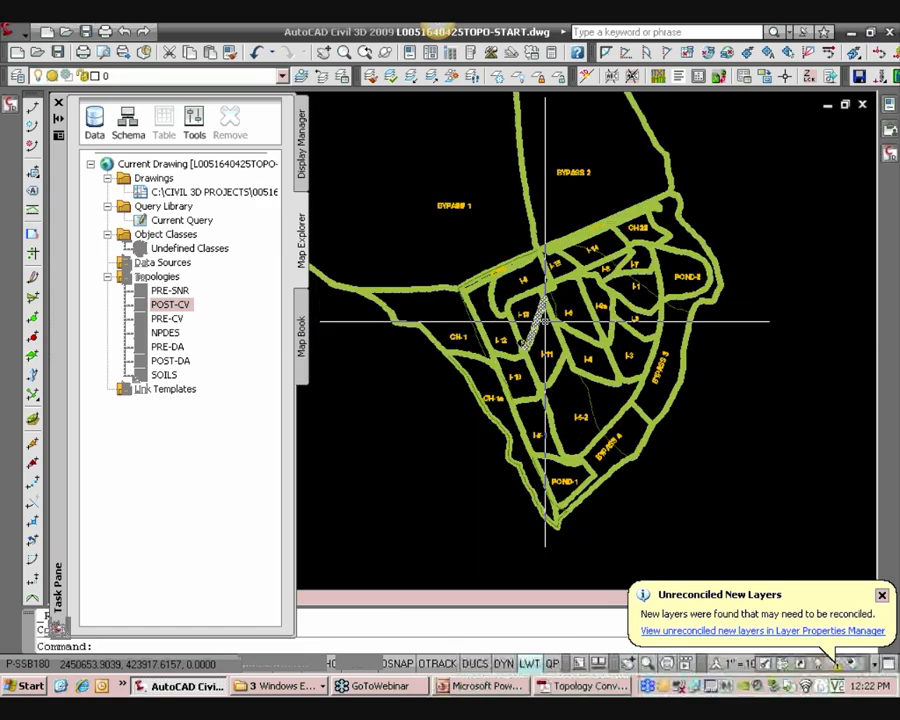
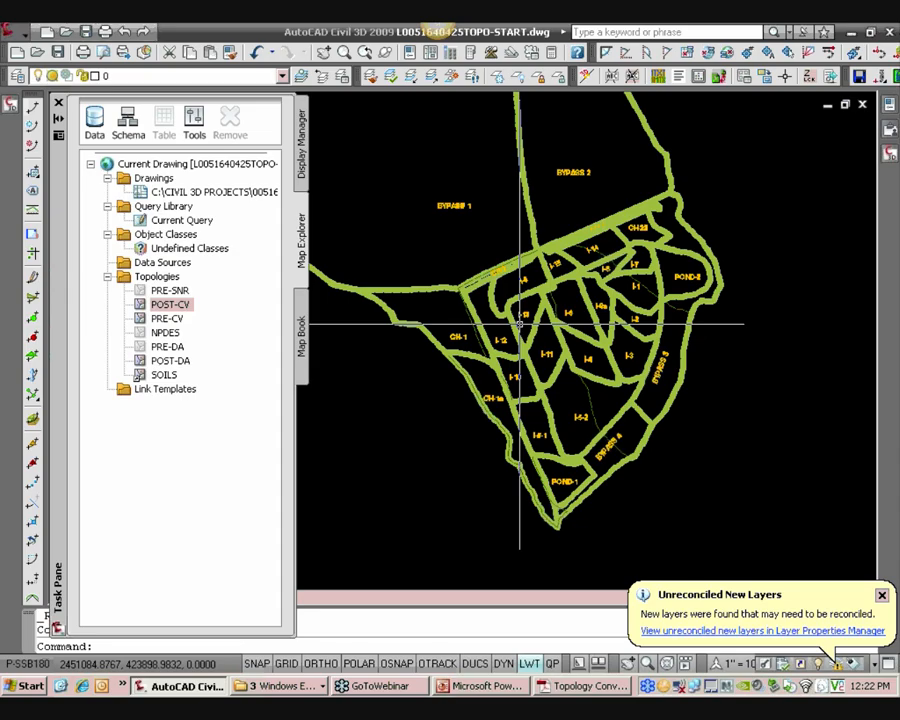
# Switch to the Topology Conventions PDF and review the combination topology conventions for the final post-development cover
pyautogui.click(170, 320)
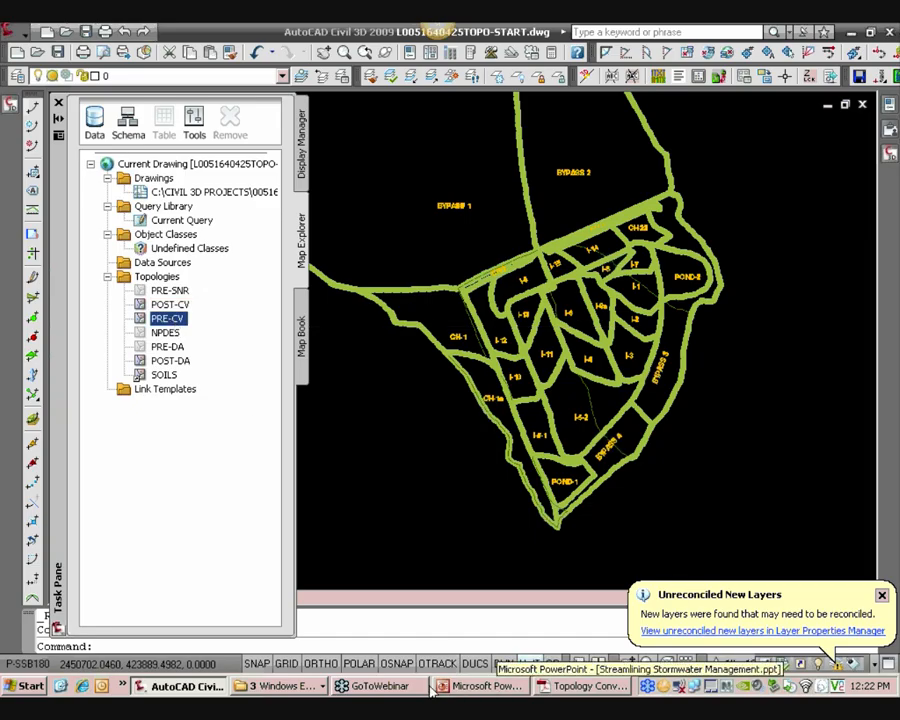
pyautogui.click(286, 688)
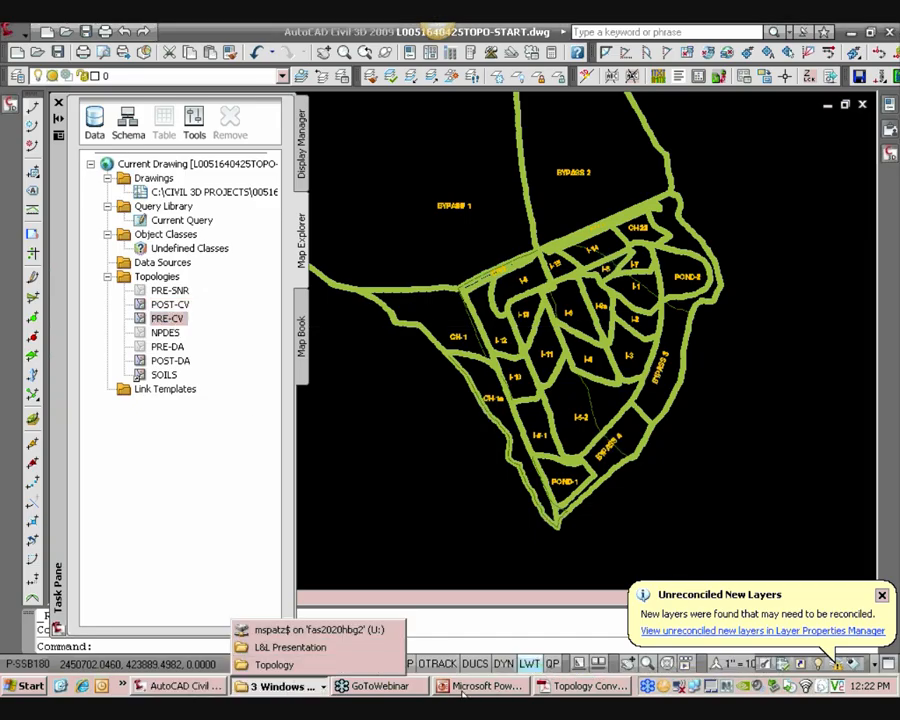
pyautogui.click(580, 688)
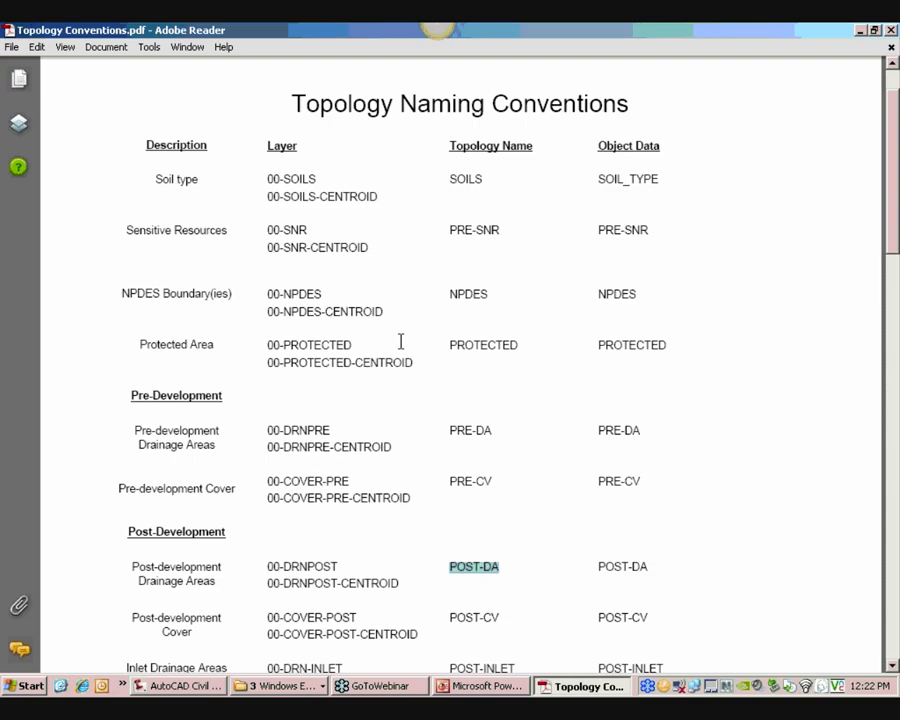
pyautogui.scroll(-6, 400, 342)
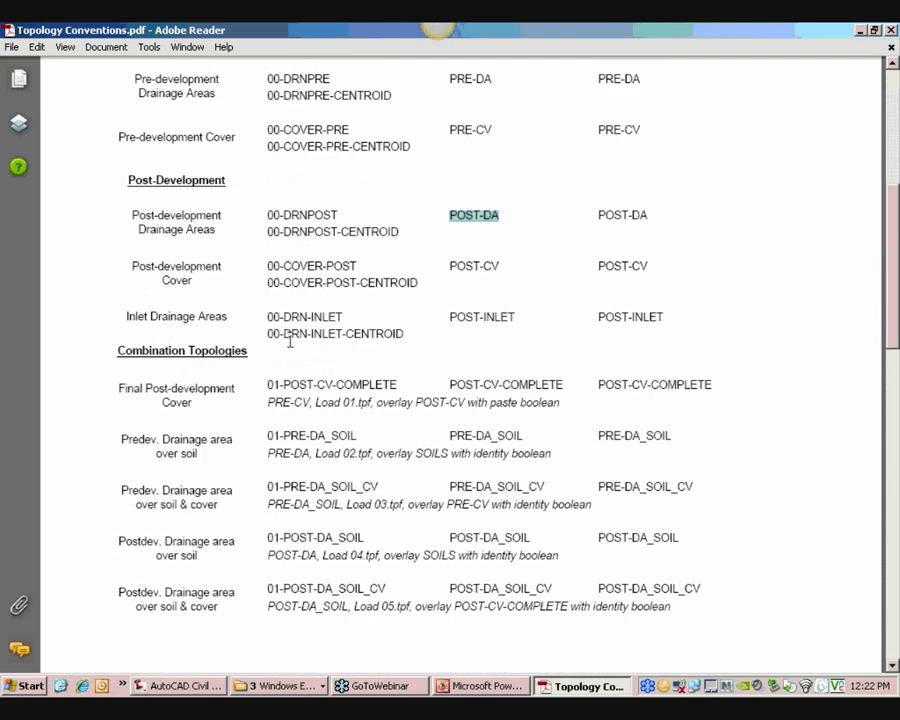
pyautogui.moveTo(113, 349); pyautogui.dragTo(287, 352)
pyautogui.click(236, 351)
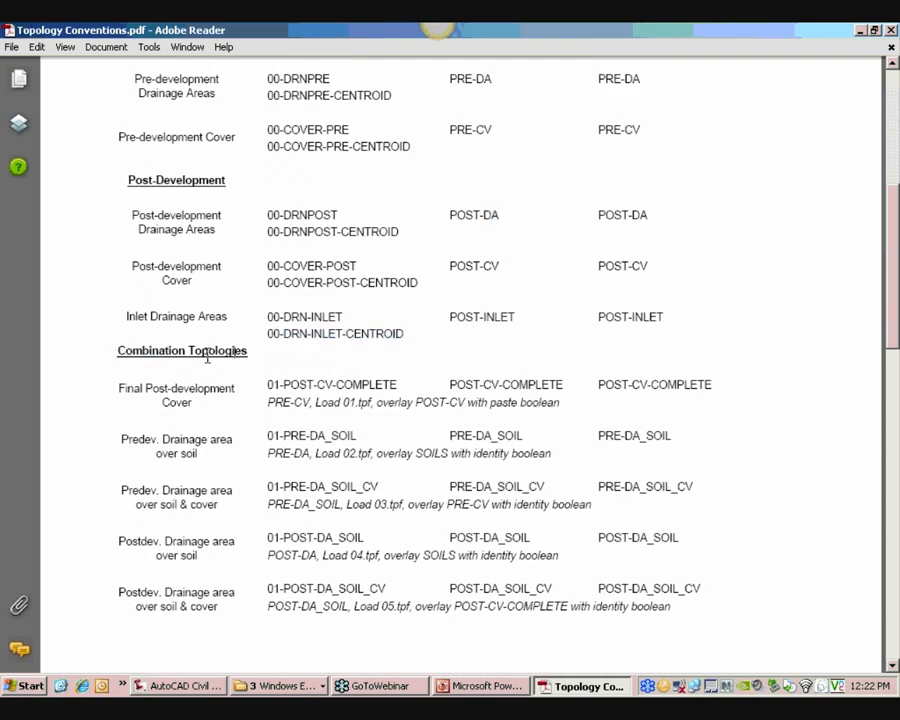
pyautogui.moveTo(118, 390); pyautogui.dragTo(208, 397)
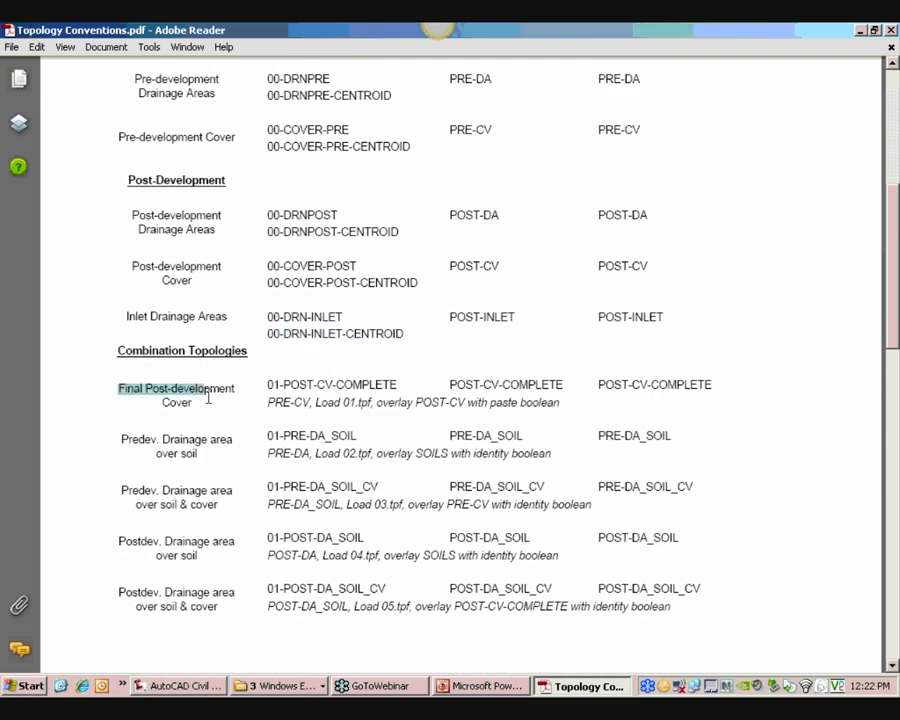
pyautogui.click(125, 391)
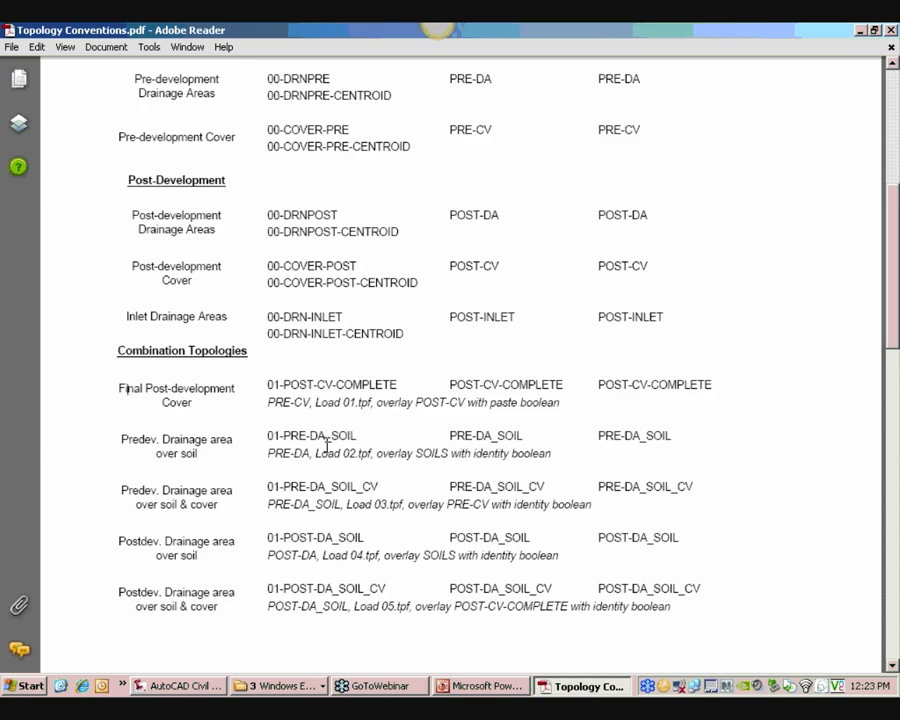
pyautogui.moveTo(268, 397); pyautogui.dragTo(372, 403)
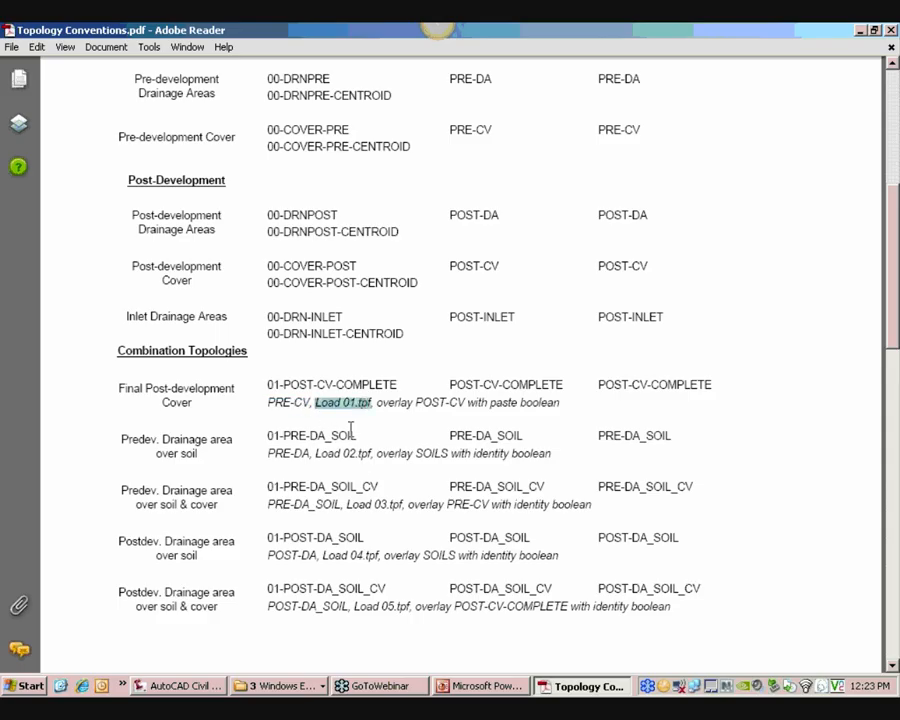
pyautogui.moveTo(415, 402); pyautogui.dragTo(458, 402)
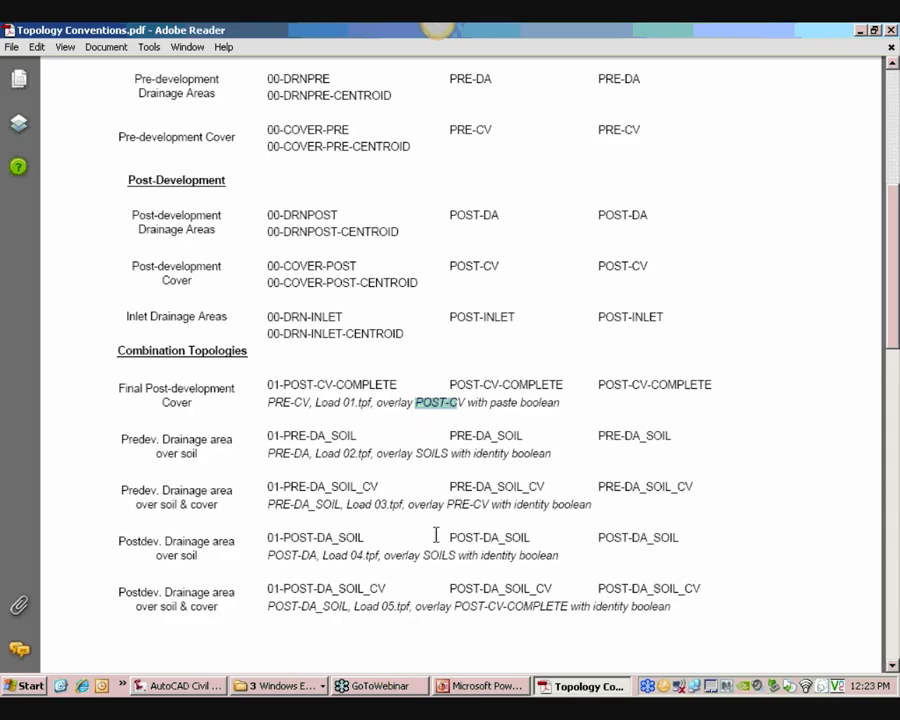
pyautogui.click(185, 686)
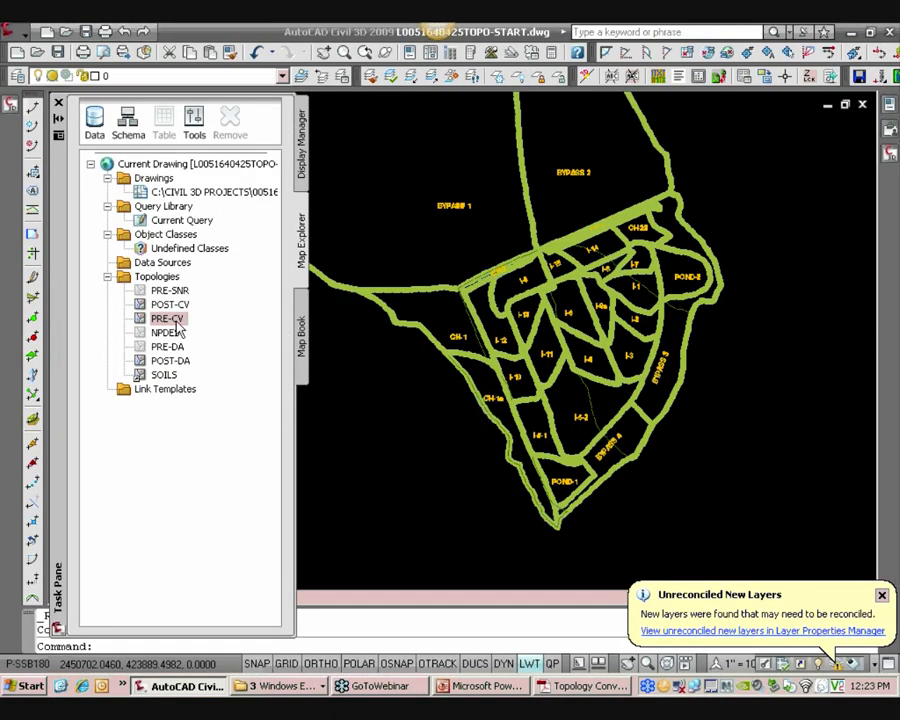
# Start an Overlay analysis on the PRE-CV topology and load the 01.tpf topology profile from the Topology folder
pyautogui.rightClick(177, 326)
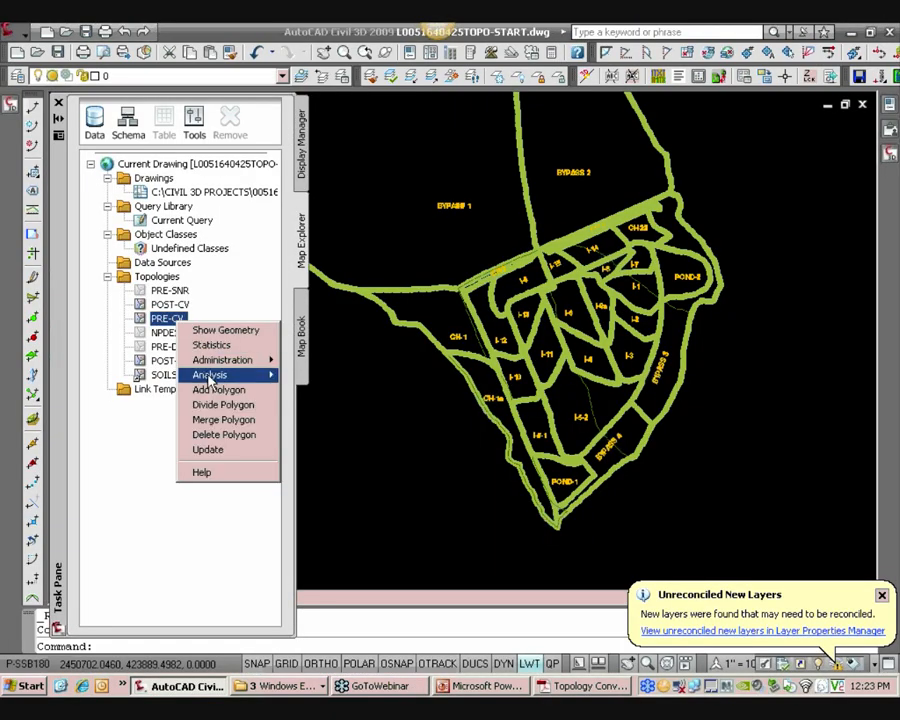
pyautogui.moveTo(210, 375)
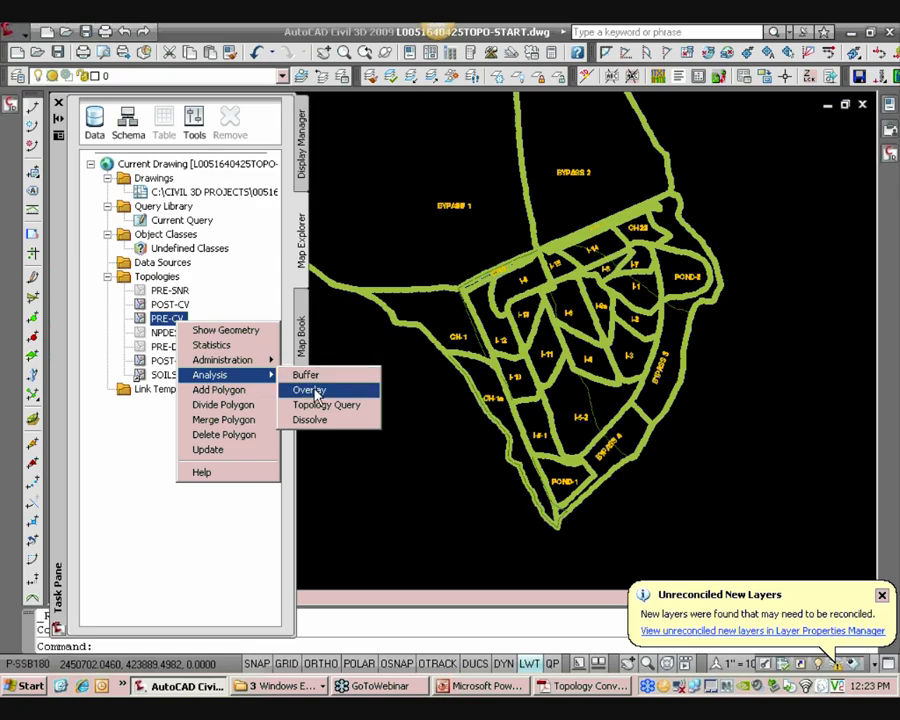
pyautogui.click(312, 390)
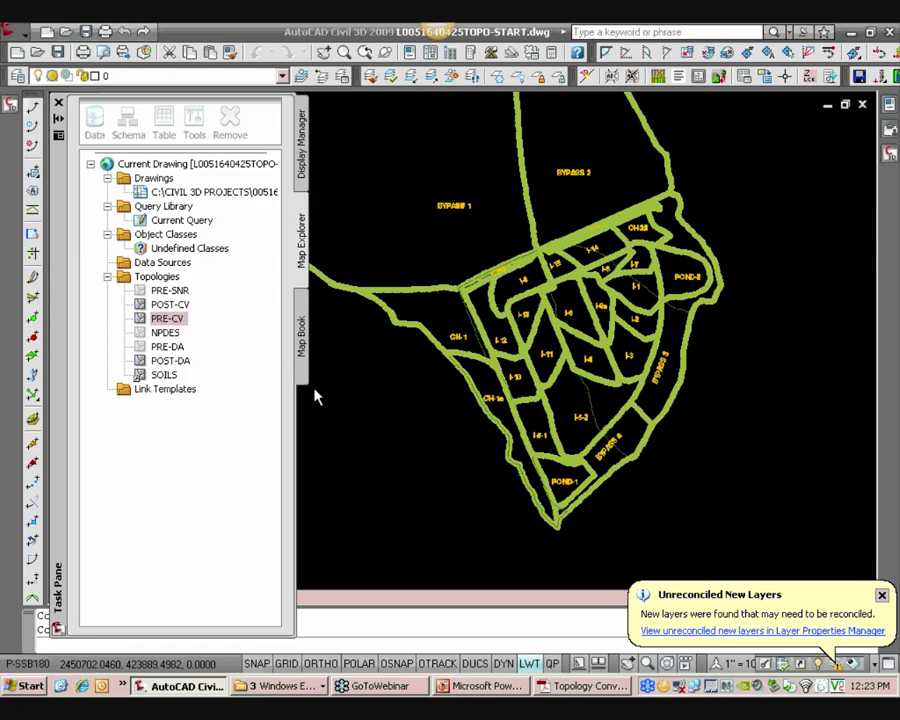
pyautogui.click(198, 489)
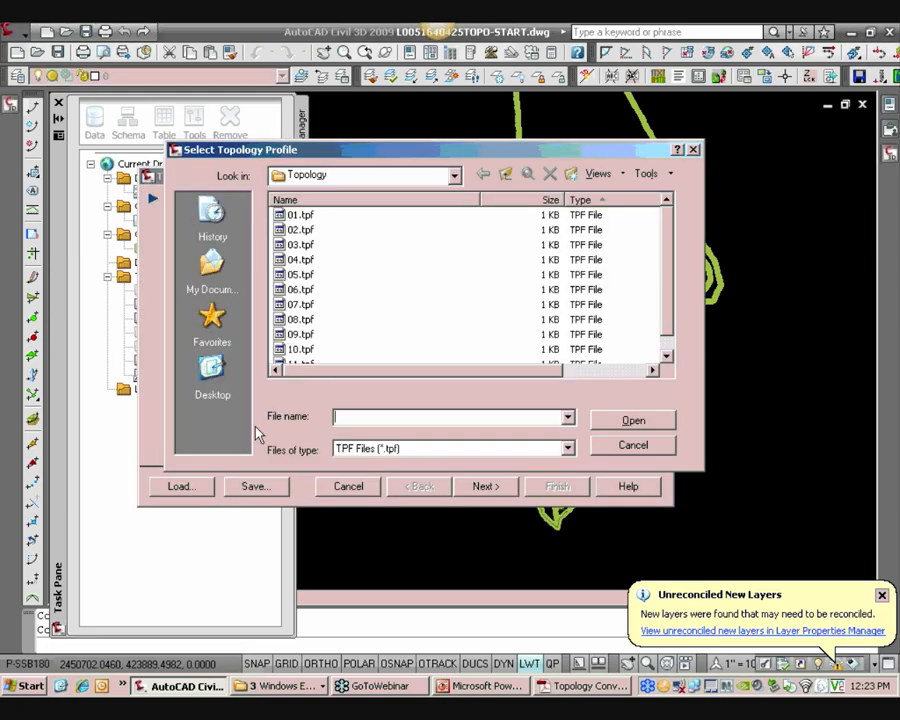
pyautogui.click(330, 176)
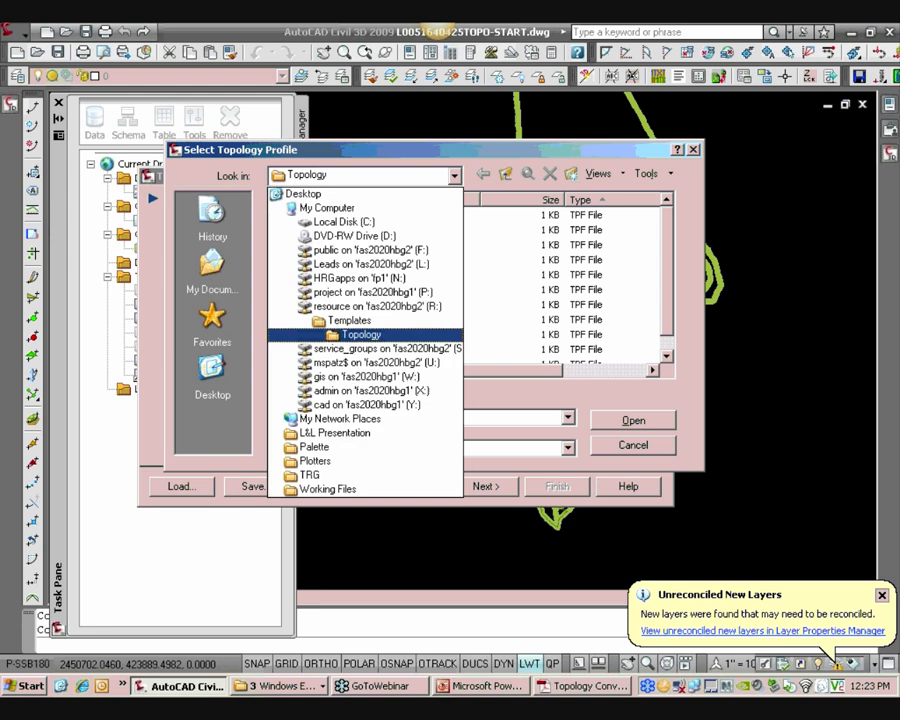
pyautogui.click(362, 335)
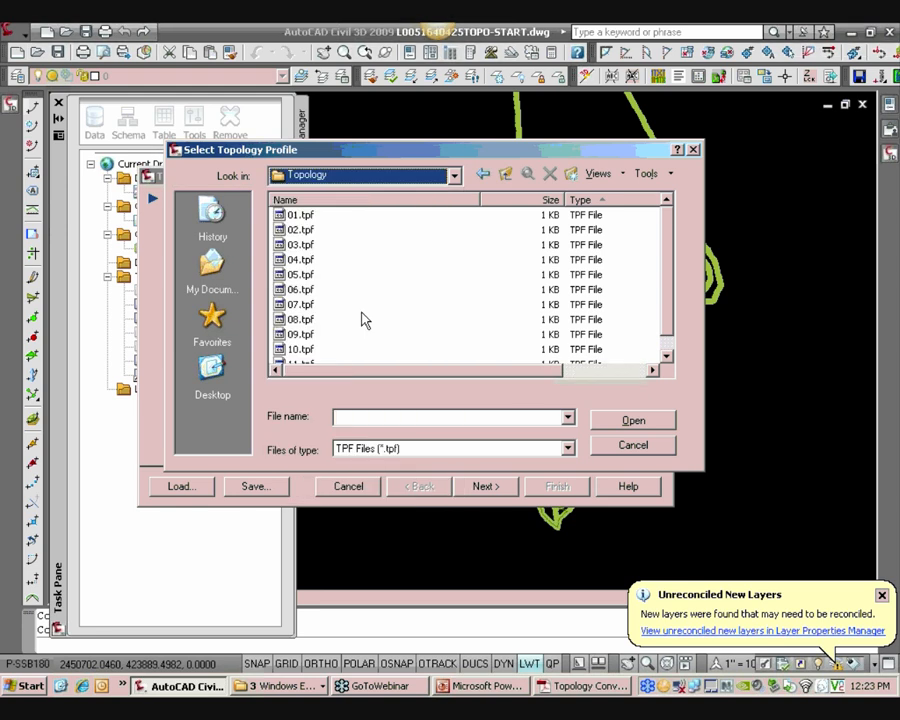
pyautogui.click(300, 214)
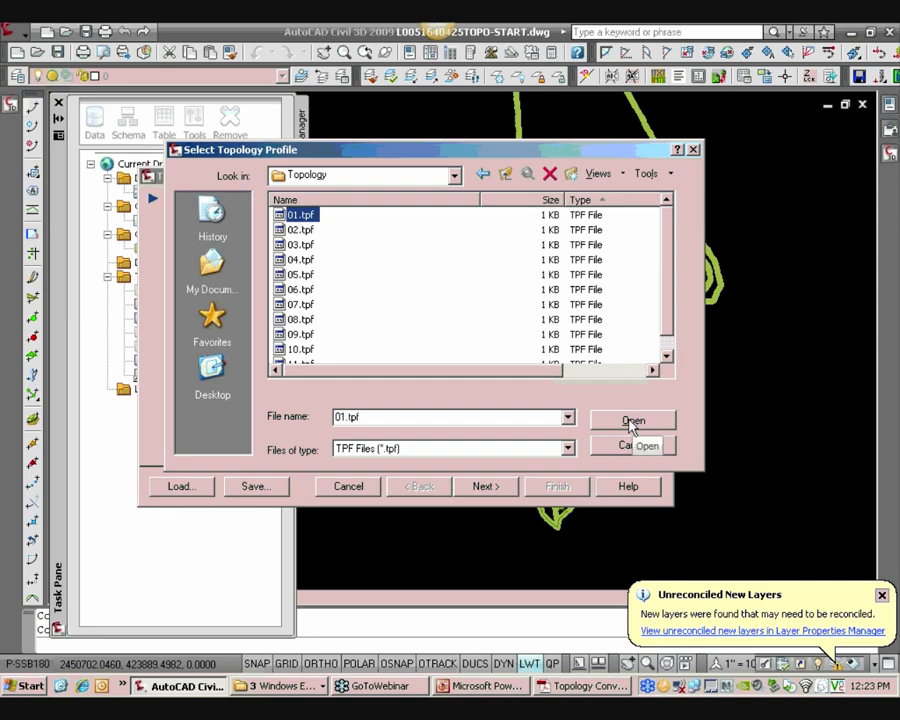
pyautogui.click(633, 421)
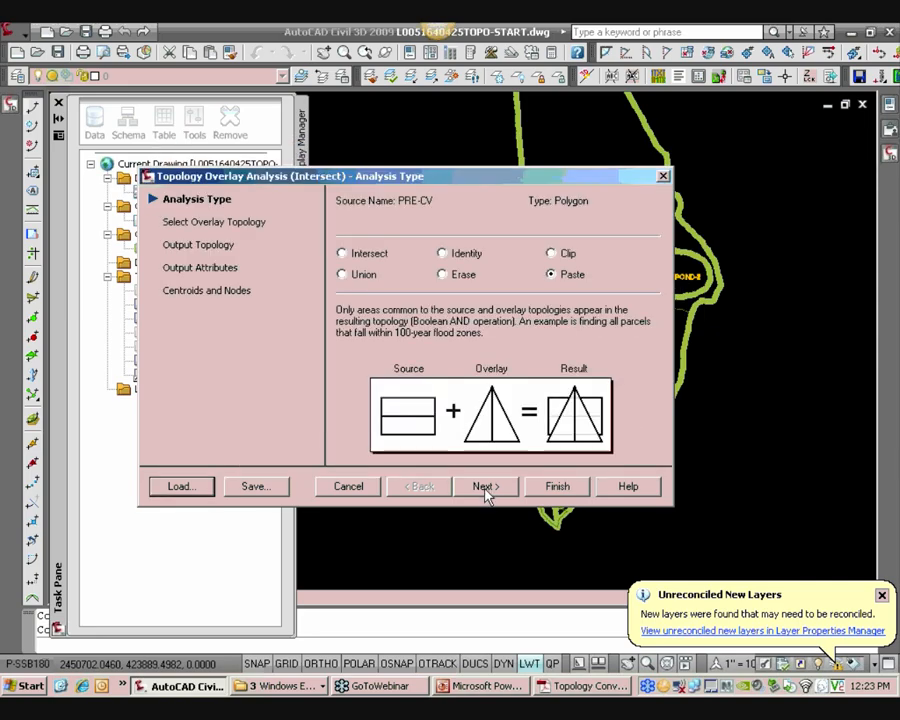
# Advance the overlay wizard and choose POST-CV as the overlay topology
pyautogui.click(485, 487)
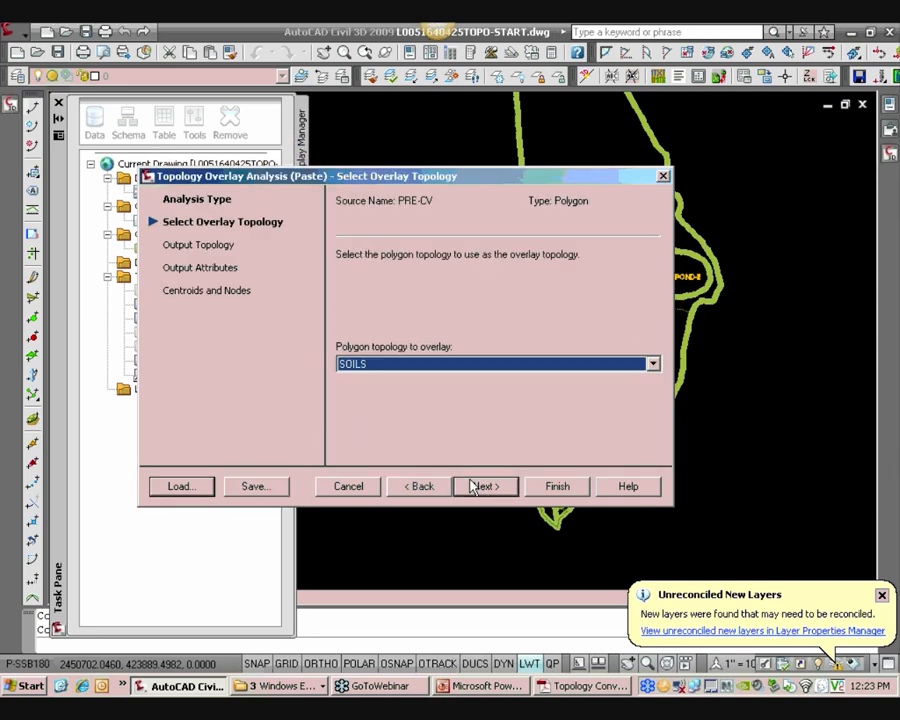
pyautogui.click(372, 366)
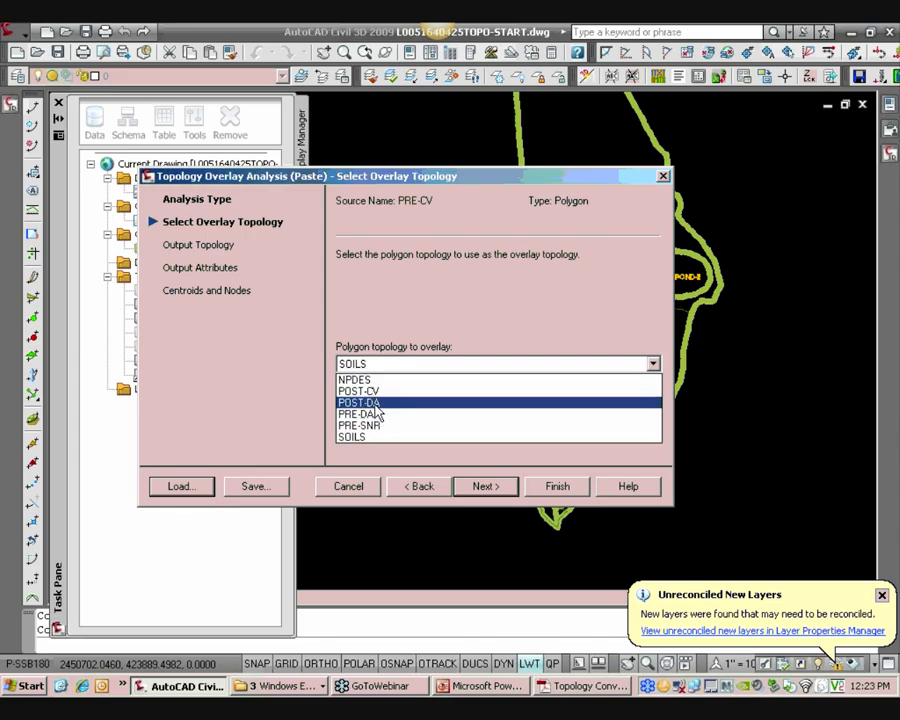
pyautogui.click(370, 393)
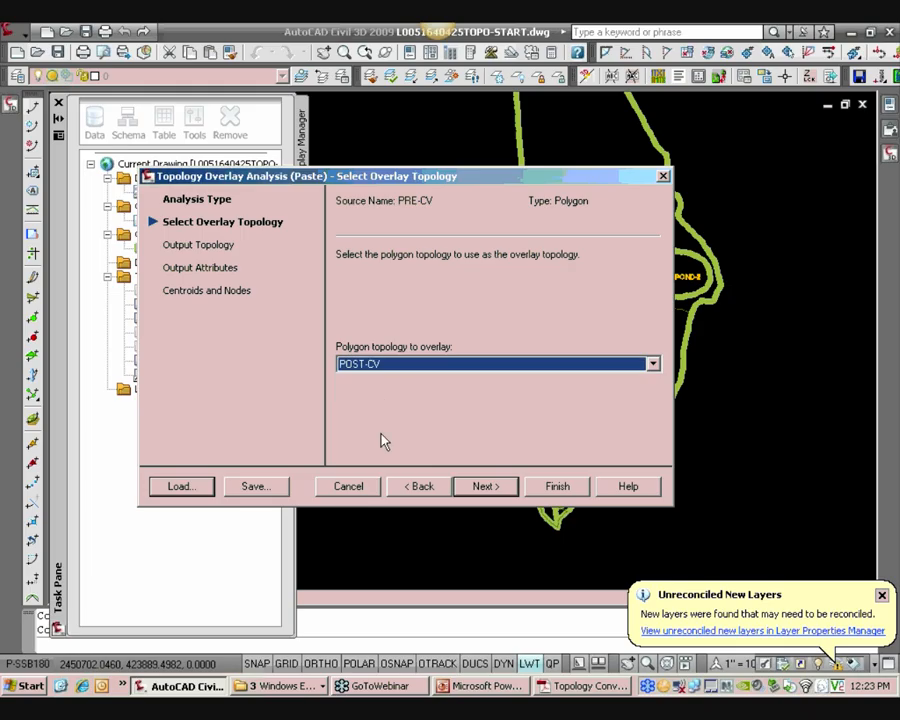
# Recheck the conventions PDF for the PRE-CV source and POST-CV overlay of the paste overlay
pyautogui.click(578, 686)
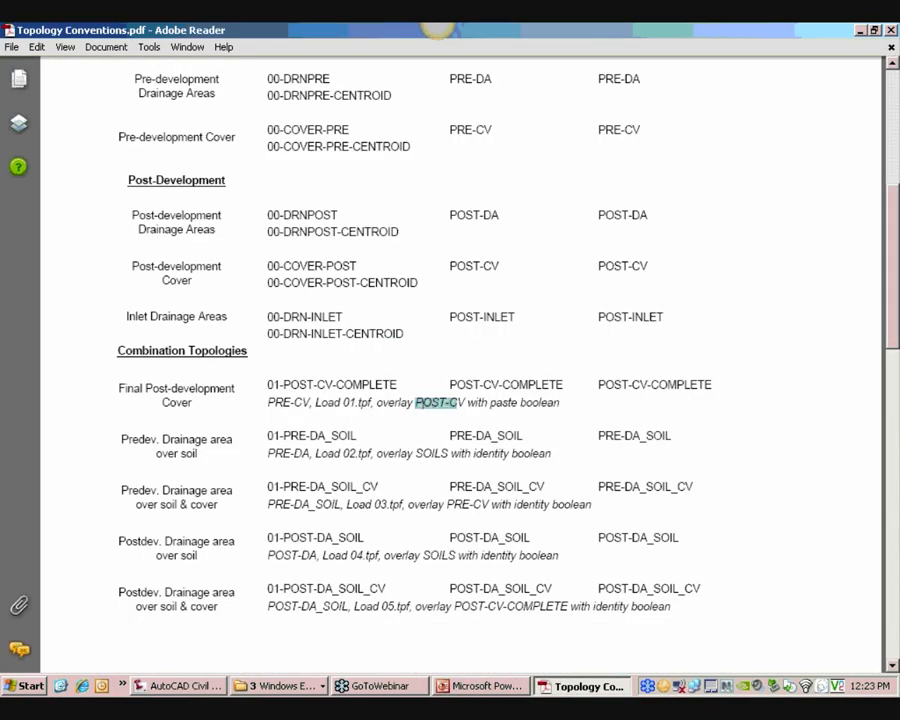
pyautogui.moveTo(457, 402); pyautogui.dragTo(466, 402)
pyautogui.moveTo(268, 403); pyautogui.dragTo(308, 404)
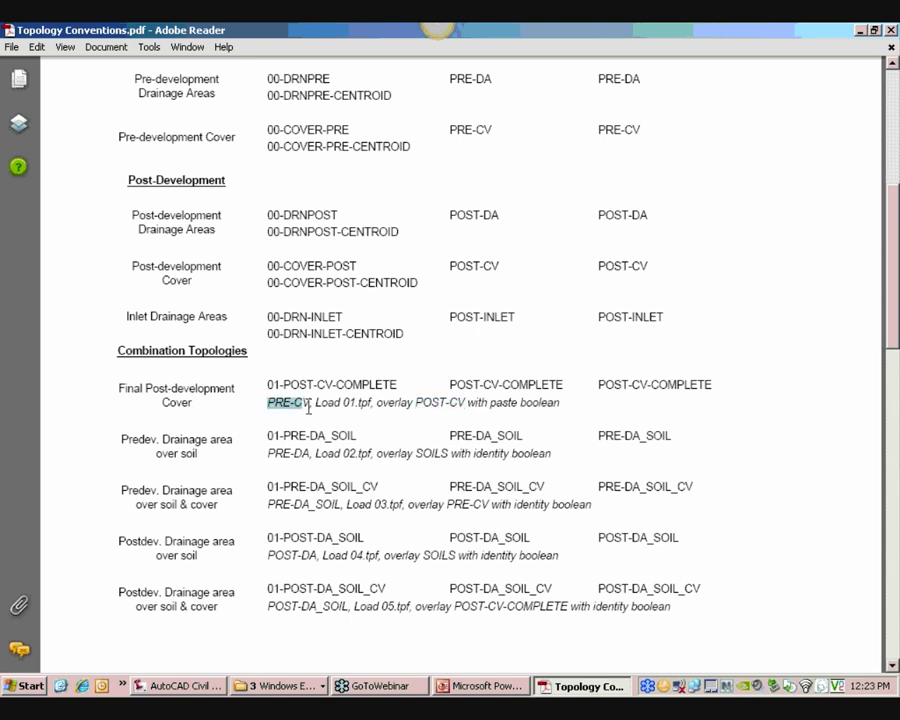
pyautogui.moveTo(466, 402); pyautogui.dragTo(420, 402)
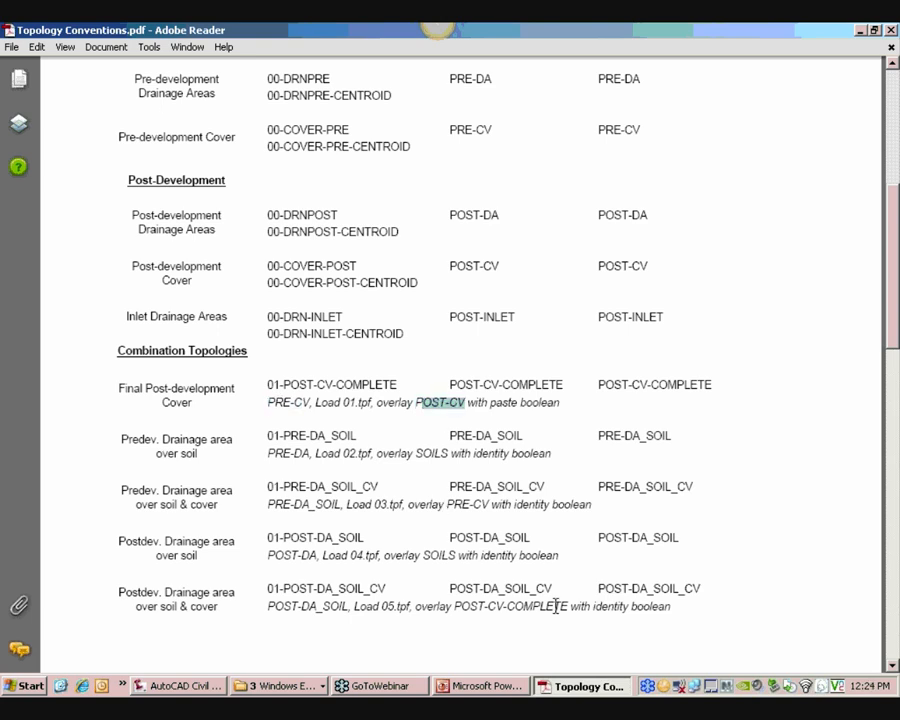
# Return to the drawing and complete the PRE-CV / POST-CV paste overlay
pyautogui.click(190, 687)
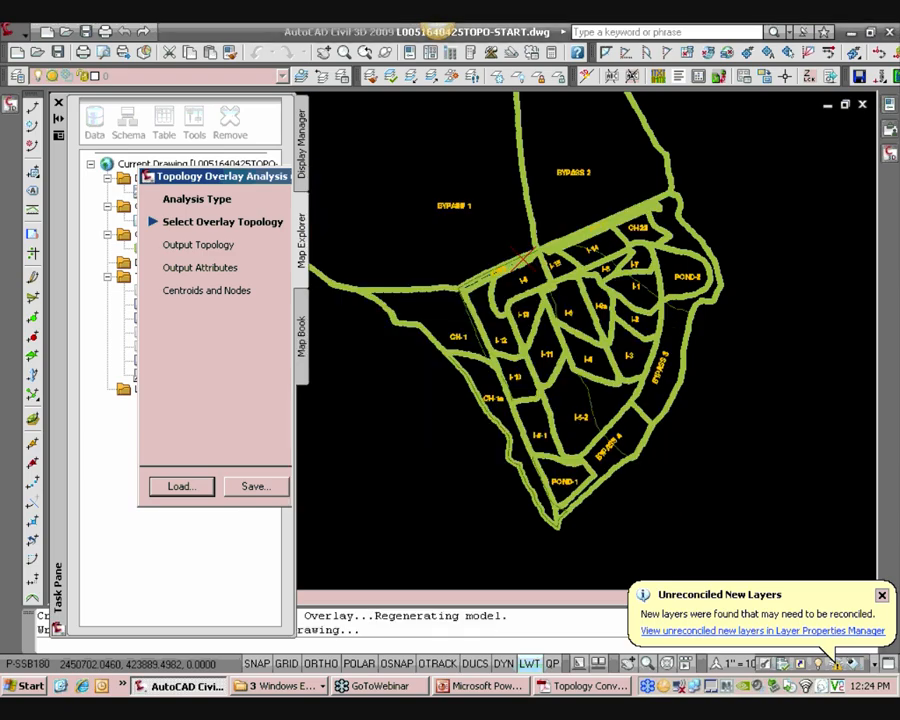
pyautogui.click(500, 498)
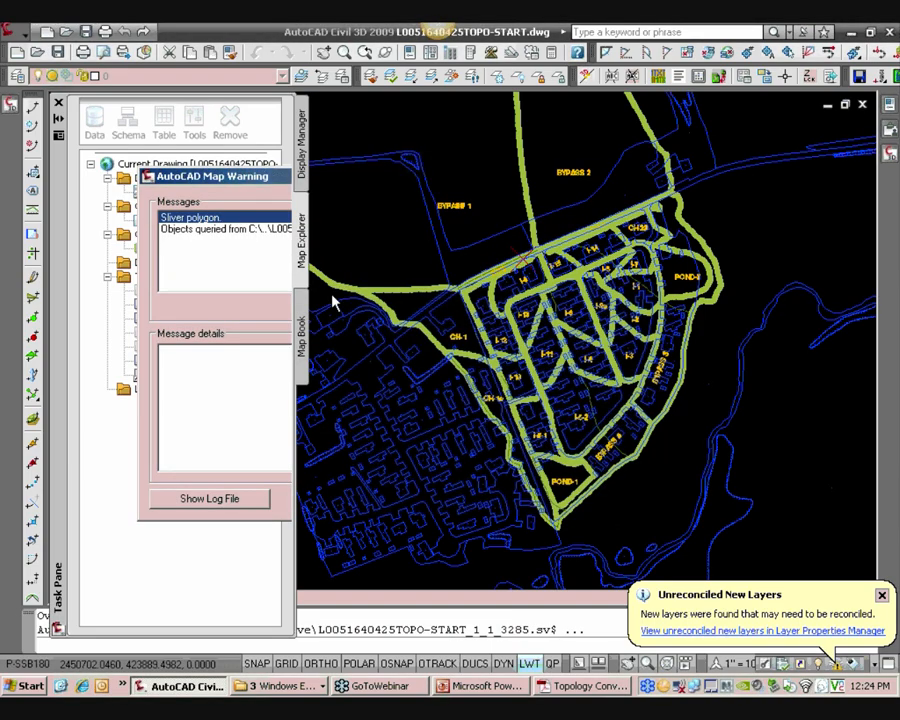
# Freeze the 00-DRNPOST-CENTROID, 00-DRNPOST and 00-DRNPRE layers to hide the drainage area linework
pyautogui.scroll(-3, 500, 325)
pyautogui.scroll(3, 560, 330)
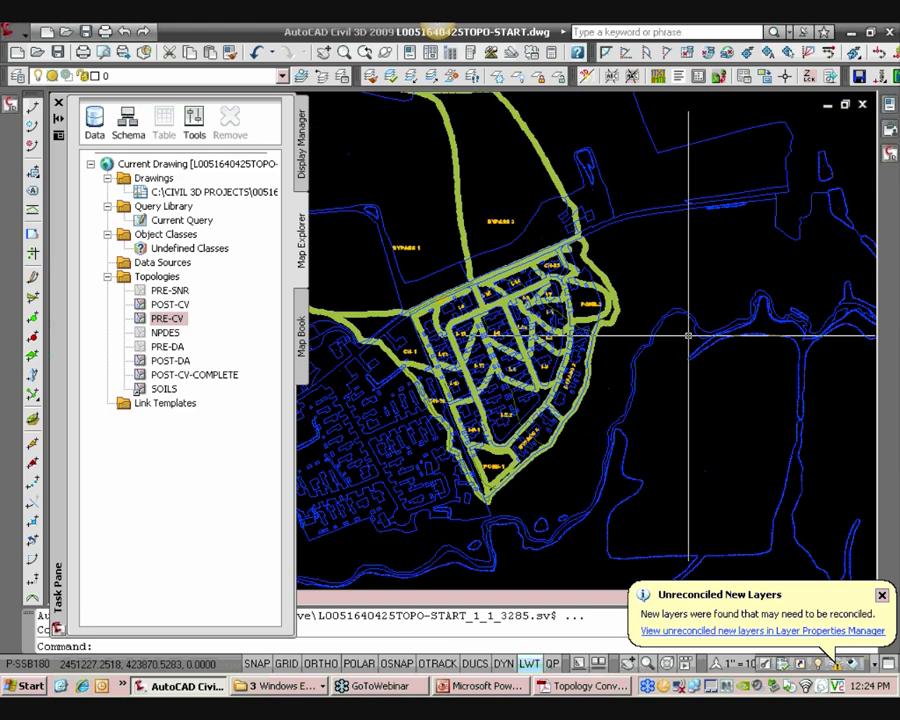
pyautogui.scroll(3, 497, 361)
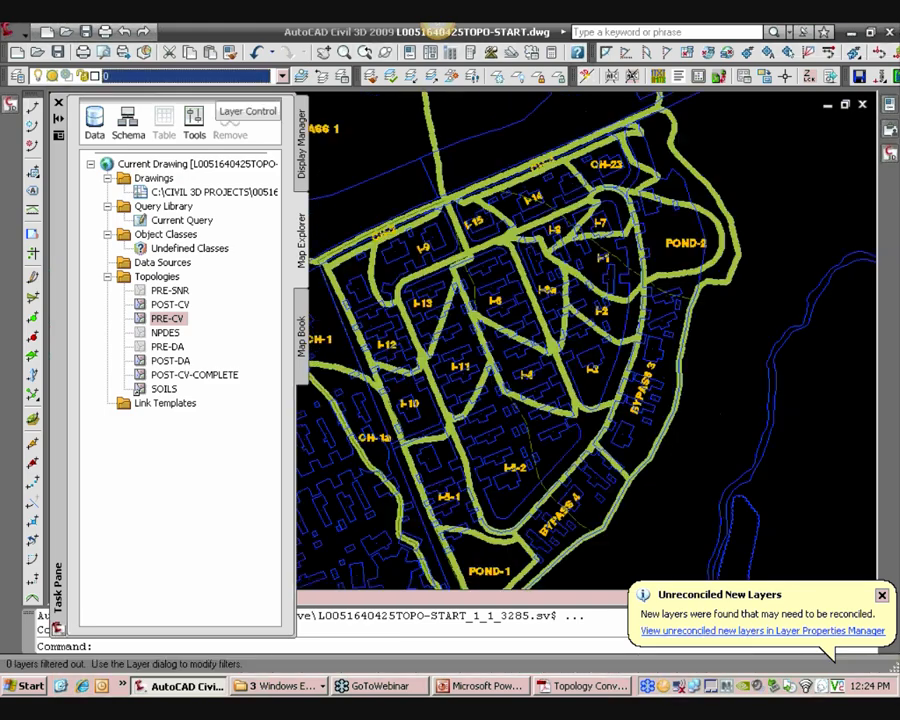
pyautogui.click(200, 75)
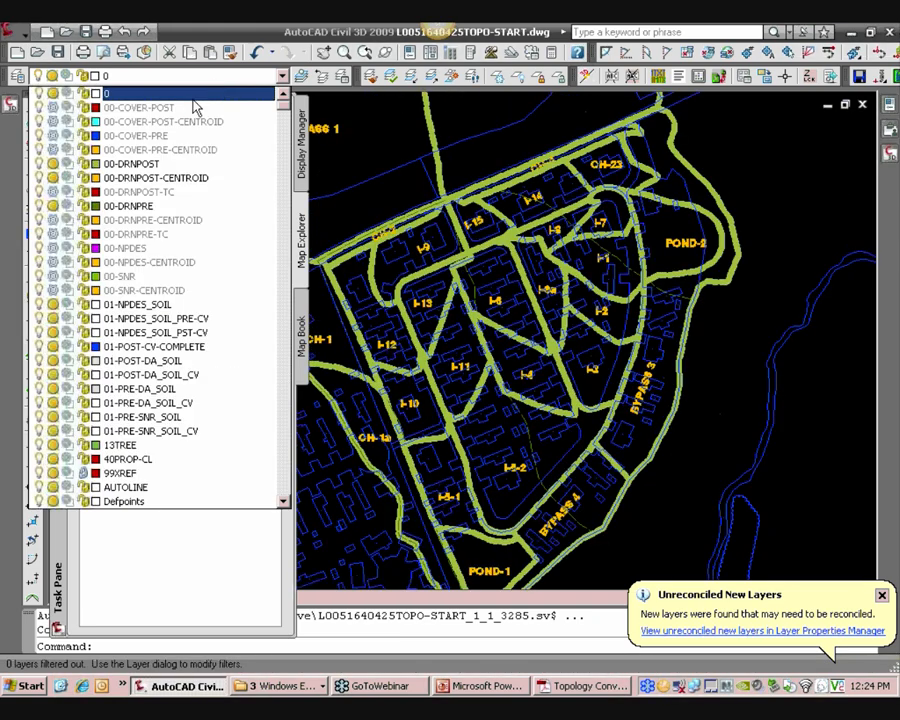
pyautogui.click(53, 179)
pyautogui.click(53, 164)
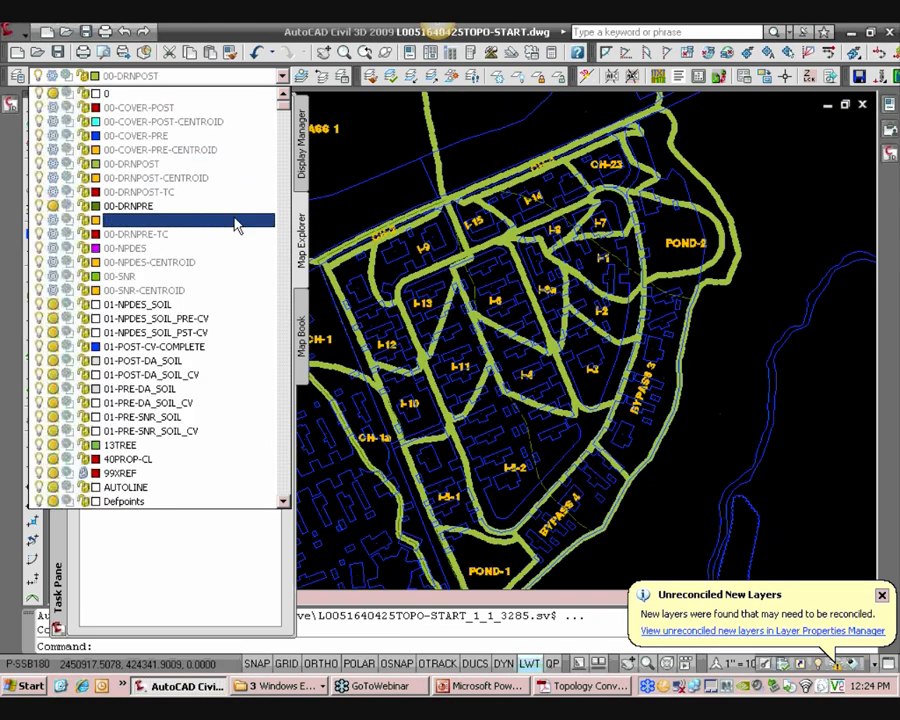
pyautogui.click(53, 208)
pyautogui.click(434, 184)
pyautogui.scroll(-3, 434, 184)
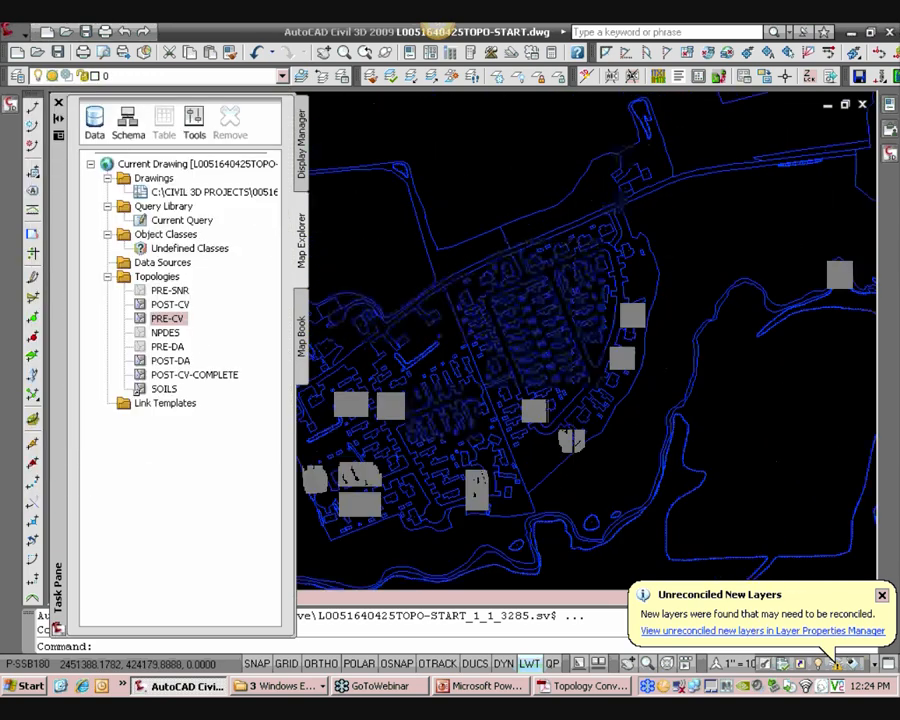
pyautogui.moveTo(473, 251); pyautogui.dragTo(520, 246, button='middle')
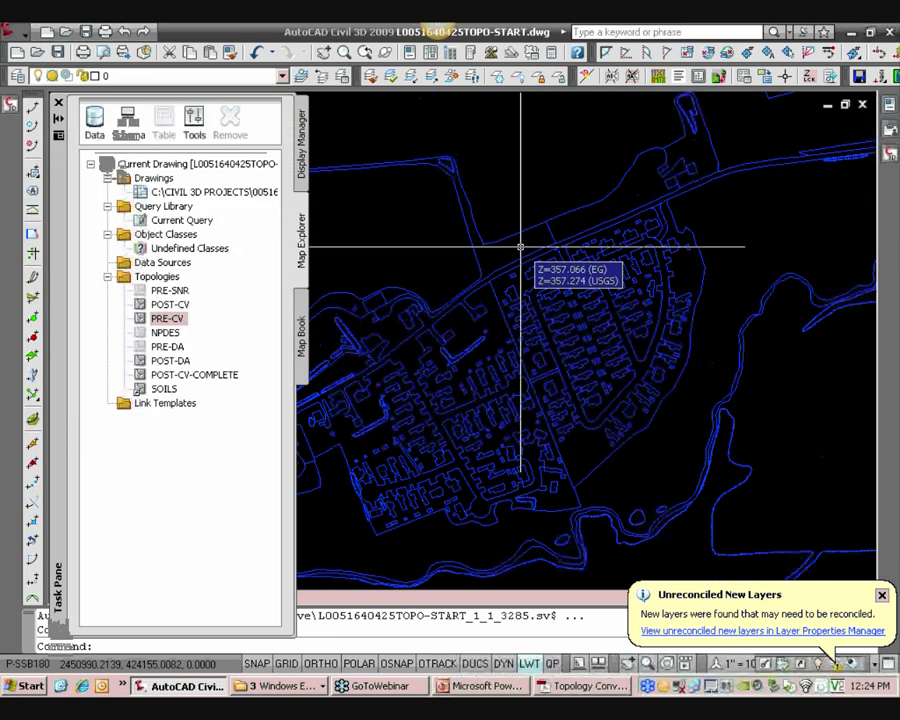
pyautogui.click(172, 361)
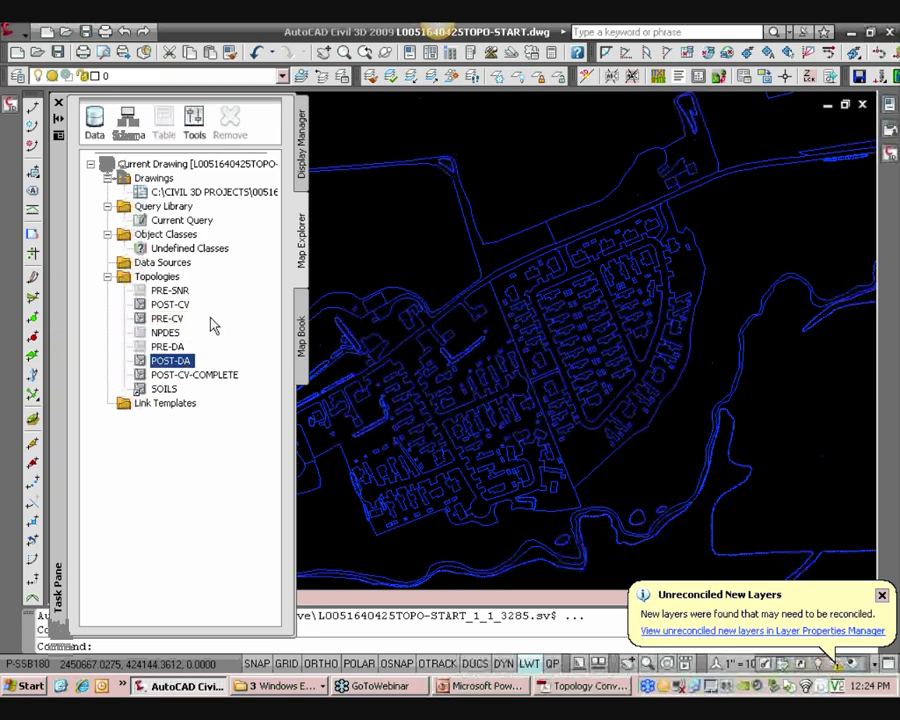
pyautogui.click(229, 78)
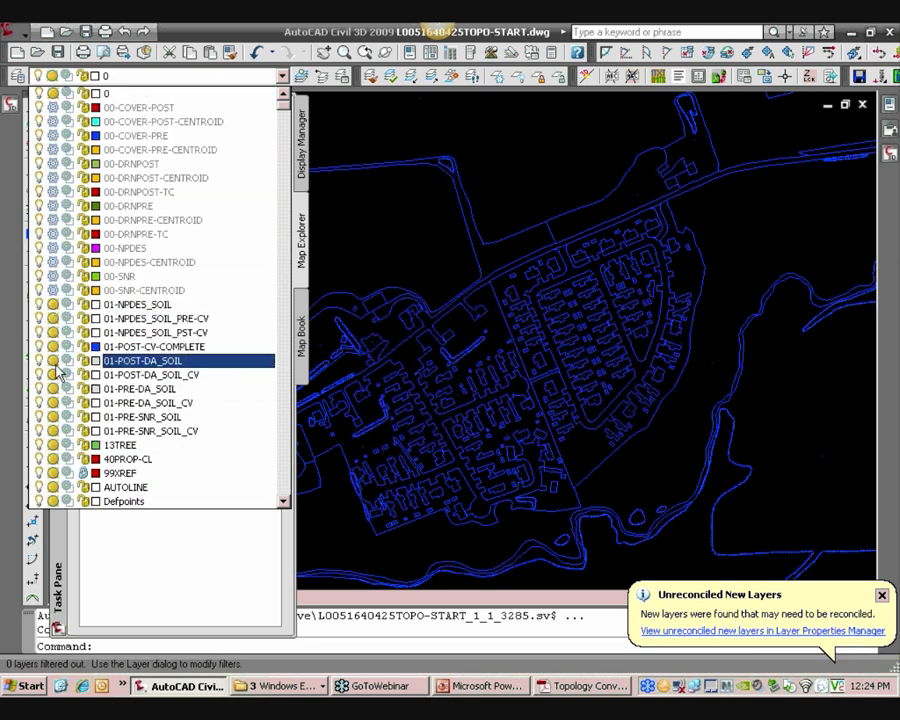
pyautogui.click(150, 346)
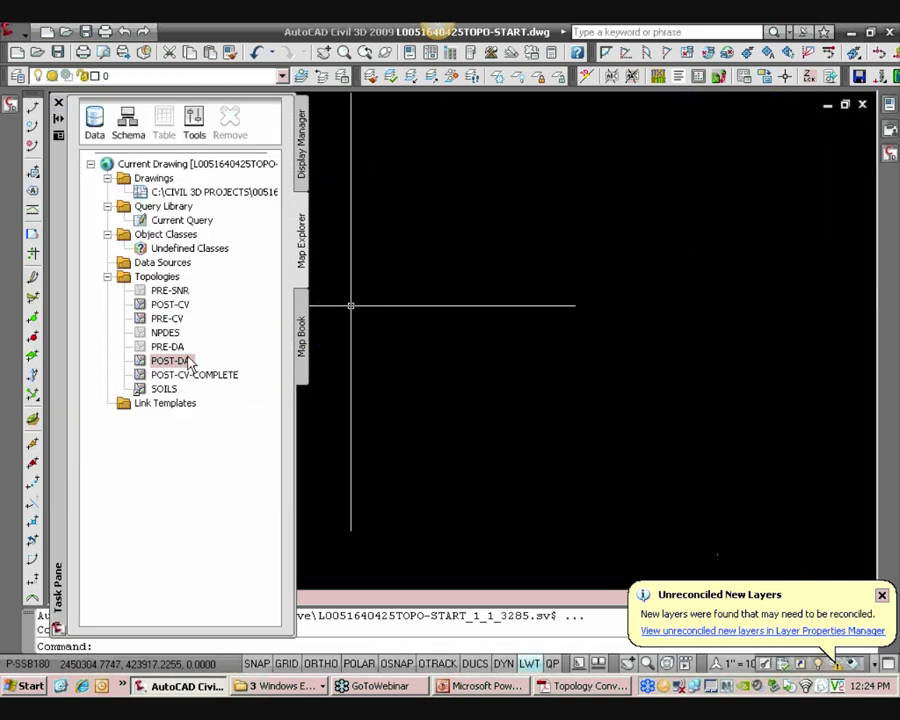
# Start an overlay analysis on the POST-DA topology and choose to load a saved overlay profile
pyautogui.click(180, 362)
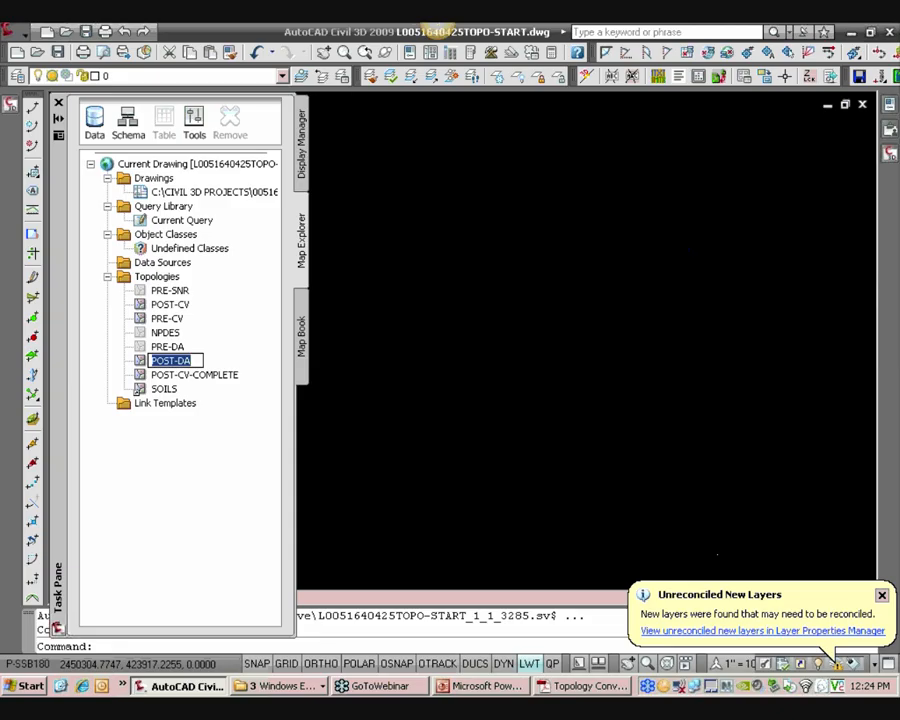
pyautogui.click(141, 363)
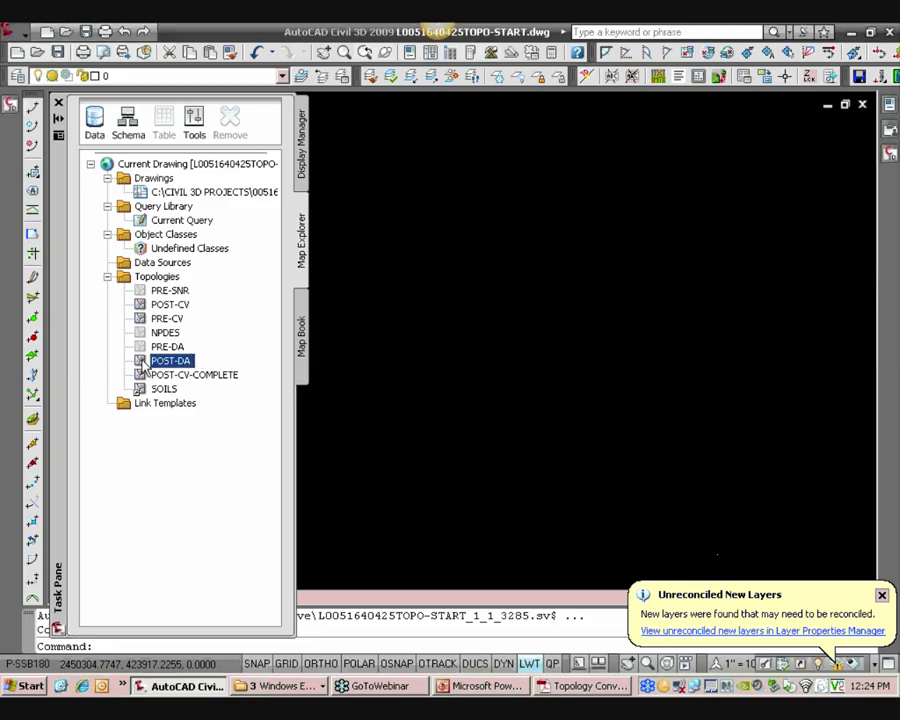
pyautogui.rightClick(143, 365)
pyautogui.moveTo(184, 416)
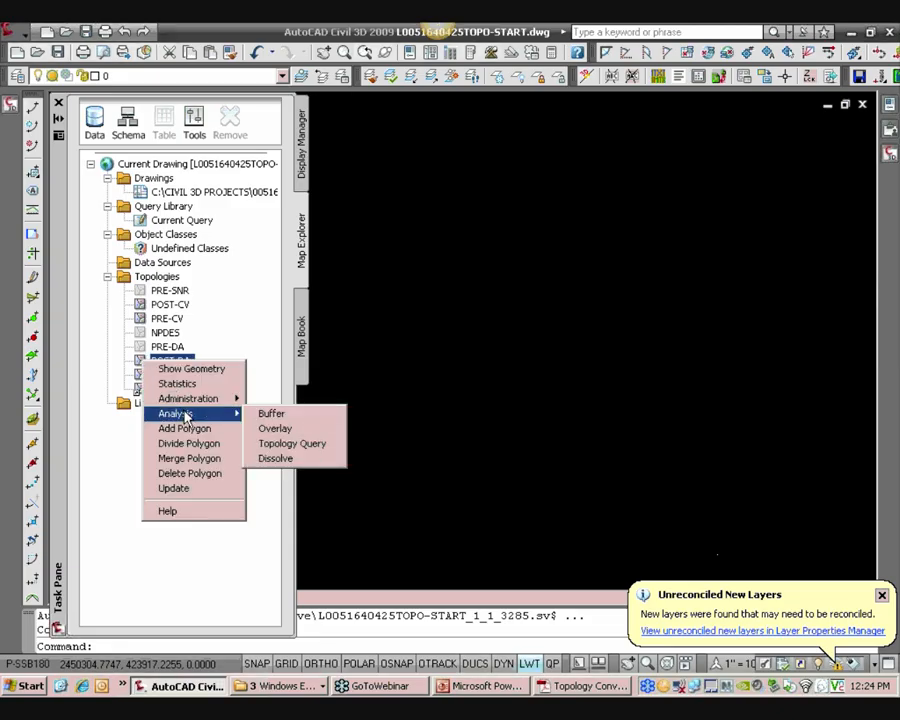
pyautogui.click(273, 428)
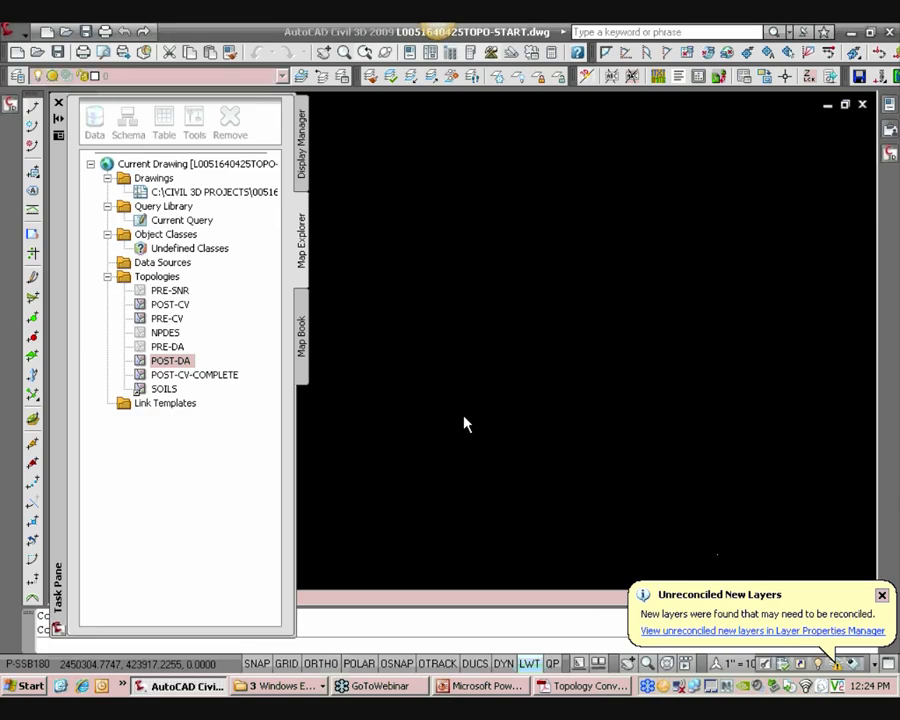
pyautogui.click(203, 488)
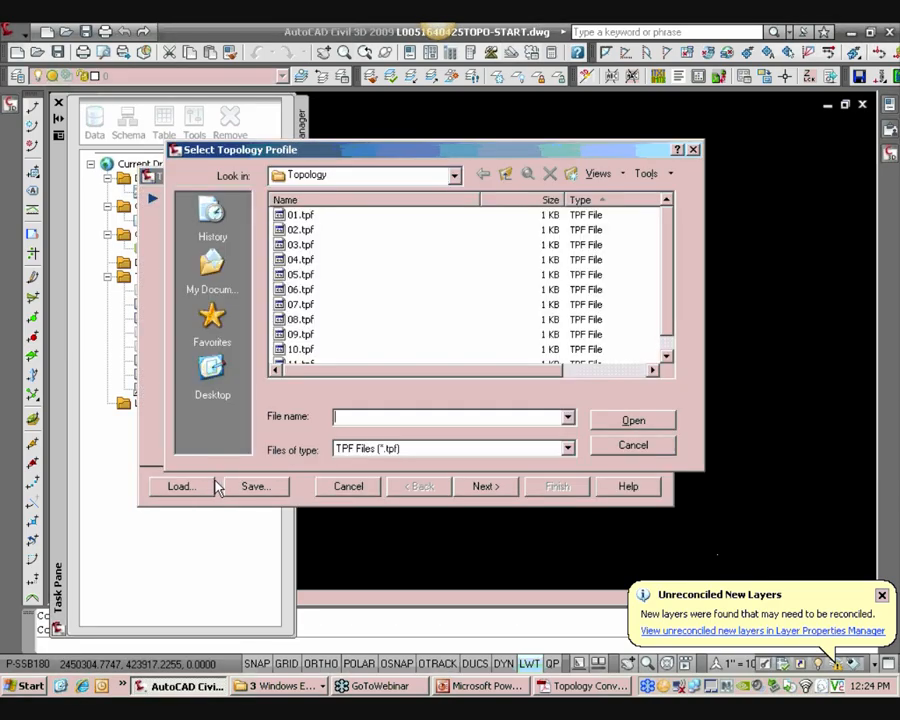
# Check the conventions PDF for the POST-DA soil overlay profile and overlay topology
pyautogui.click(583, 688)
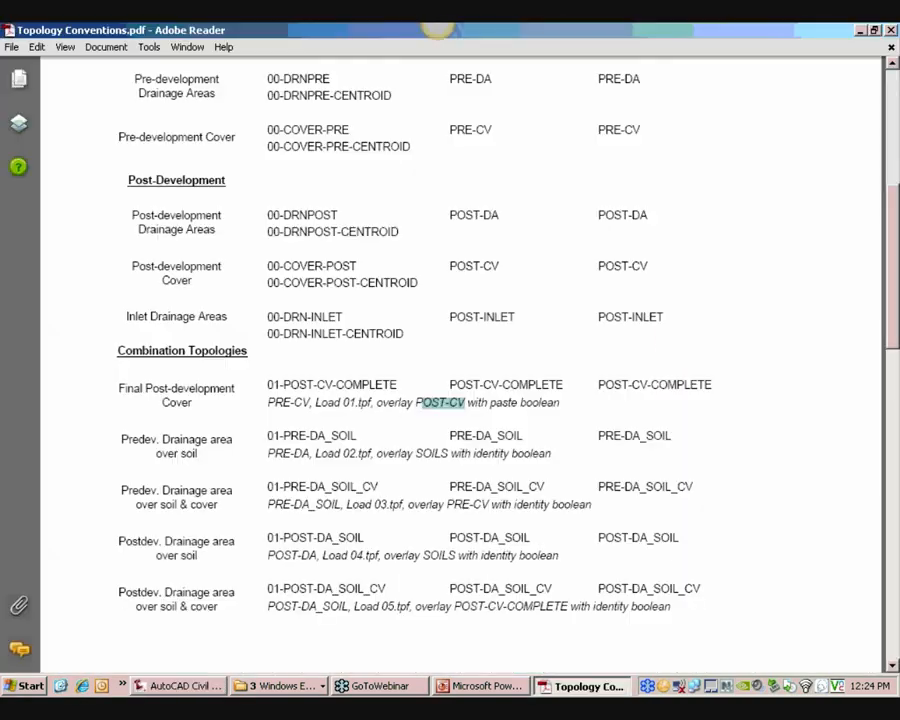
pyautogui.click(392, 388)
pyautogui.scroll(-2, 333, 432)
pyautogui.scroll(-2, 333, 432)
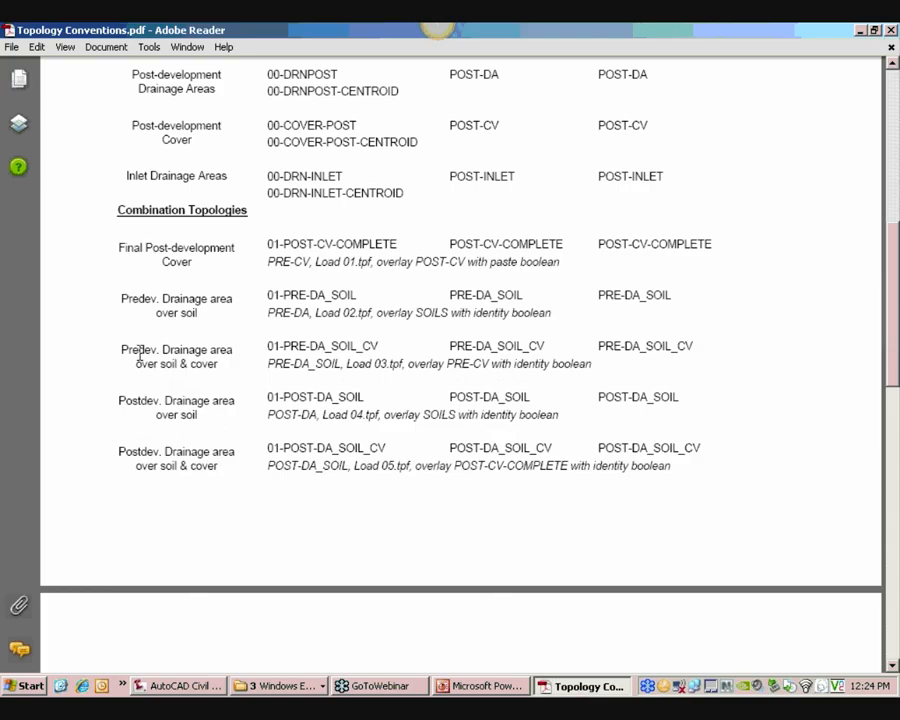
pyautogui.moveTo(117, 347); pyautogui.dragTo(158, 347)
pyautogui.moveTo(133, 304); pyautogui.dragTo(166, 307)
pyautogui.moveTo(119, 400); pyautogui.dragTo(465, 420)
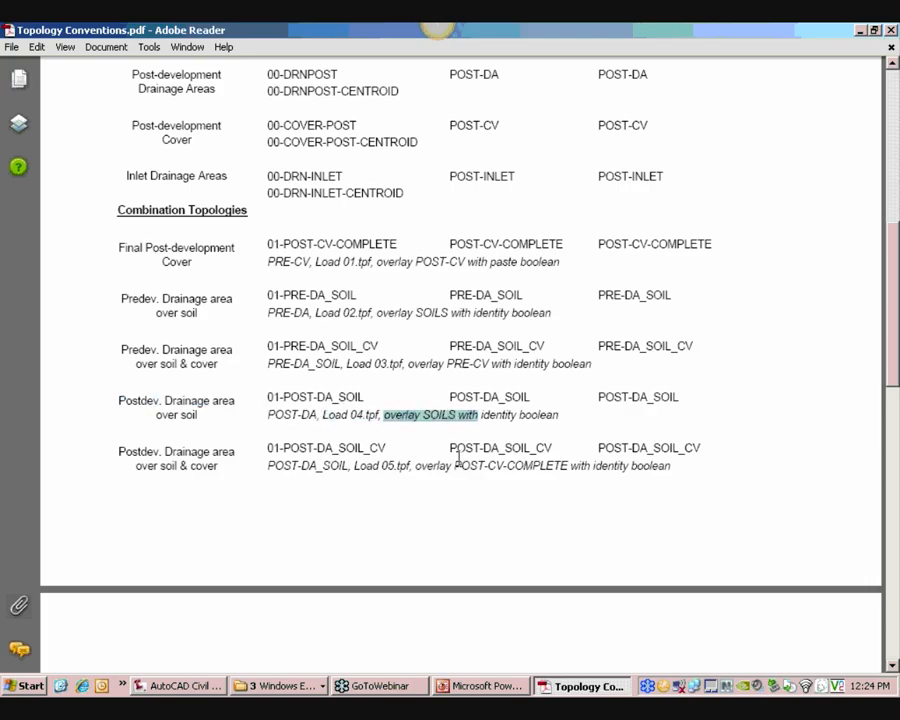
# Load profile 04.tpf and finish the POST-DA identity overlay with SOILS as the overlay topology
pyautogui.click(190, 686)
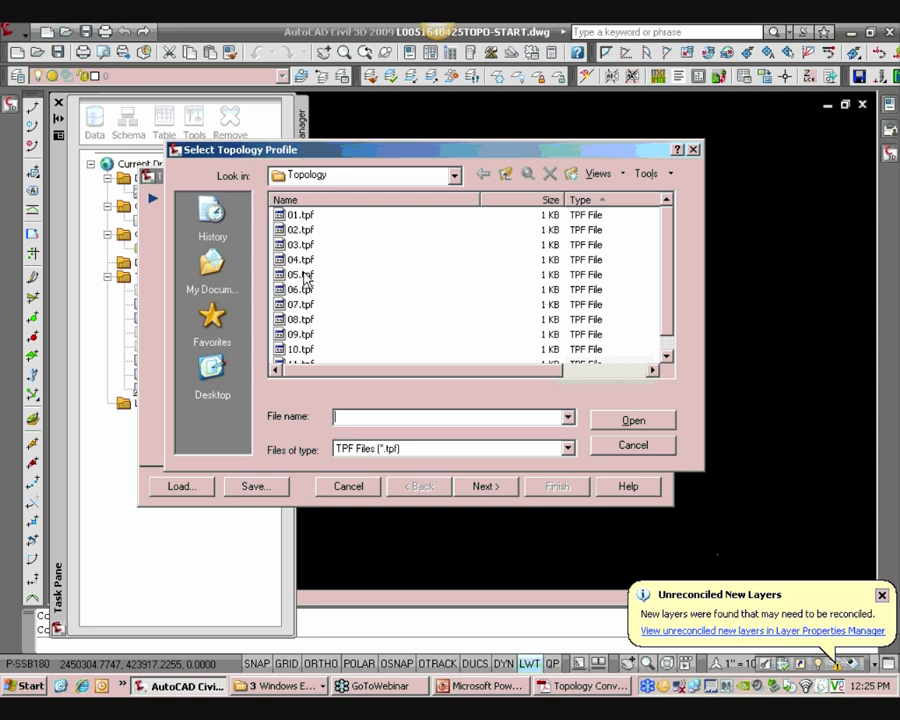
pyautogui.moveTo(360, 143); pyautogui.dragTo(386, 134)
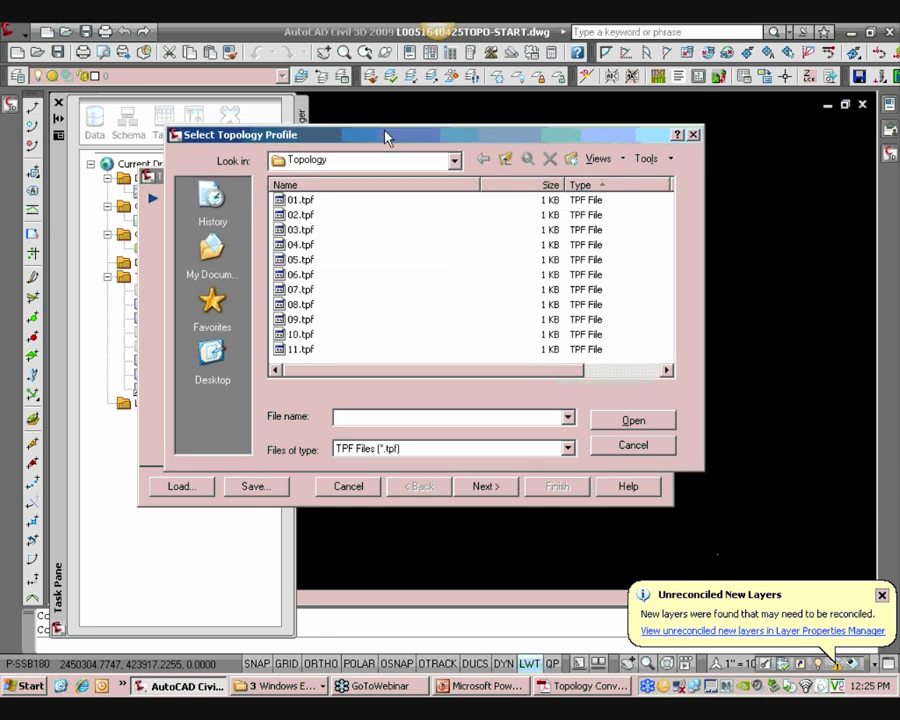
pyautogui.click(303, 247)
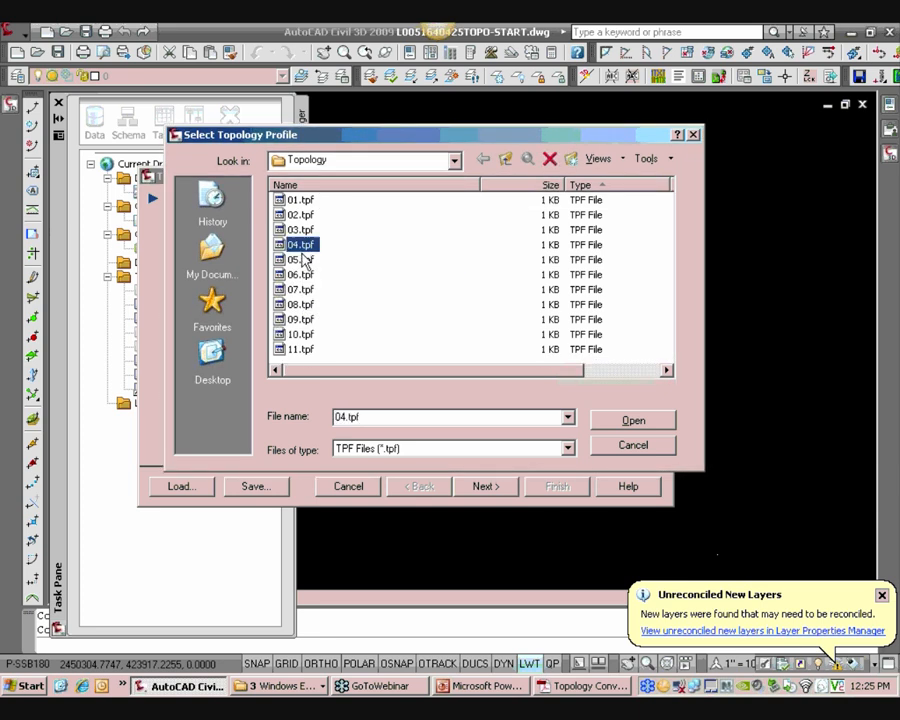
pyautogui.click(638, 424)
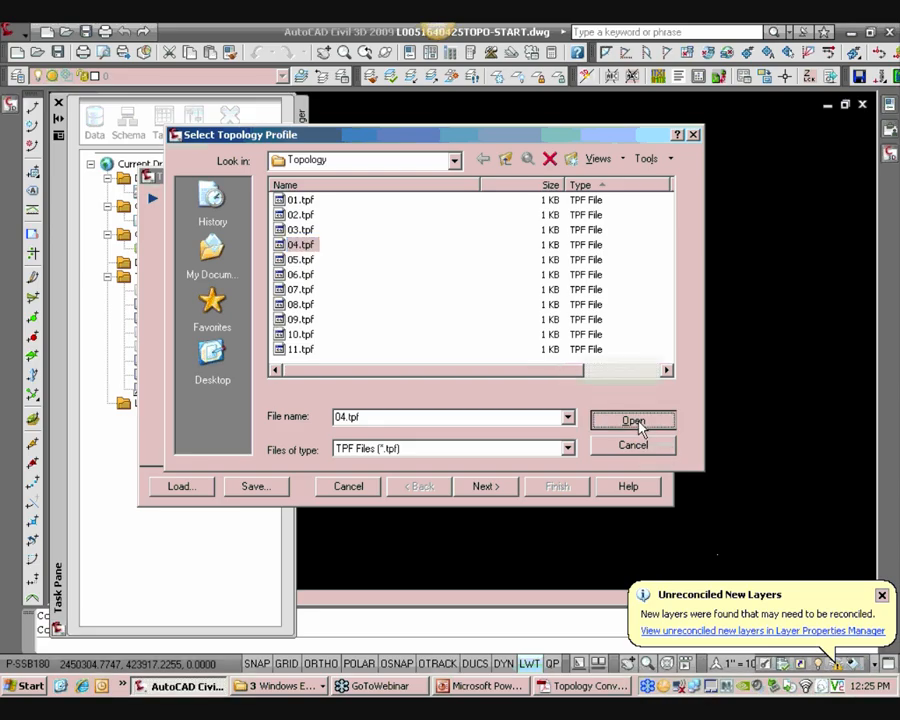
pyautogui.click(478, 490)
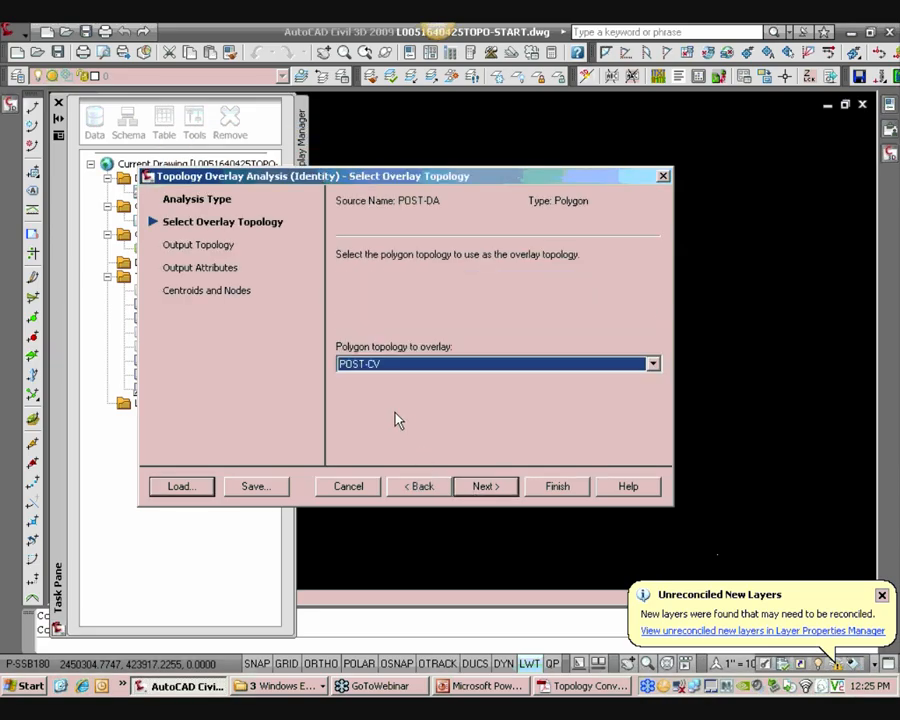
pyautogui.click(388, 366)
pyautogui.click(363, 448)
pyautogui.click(557, 494)
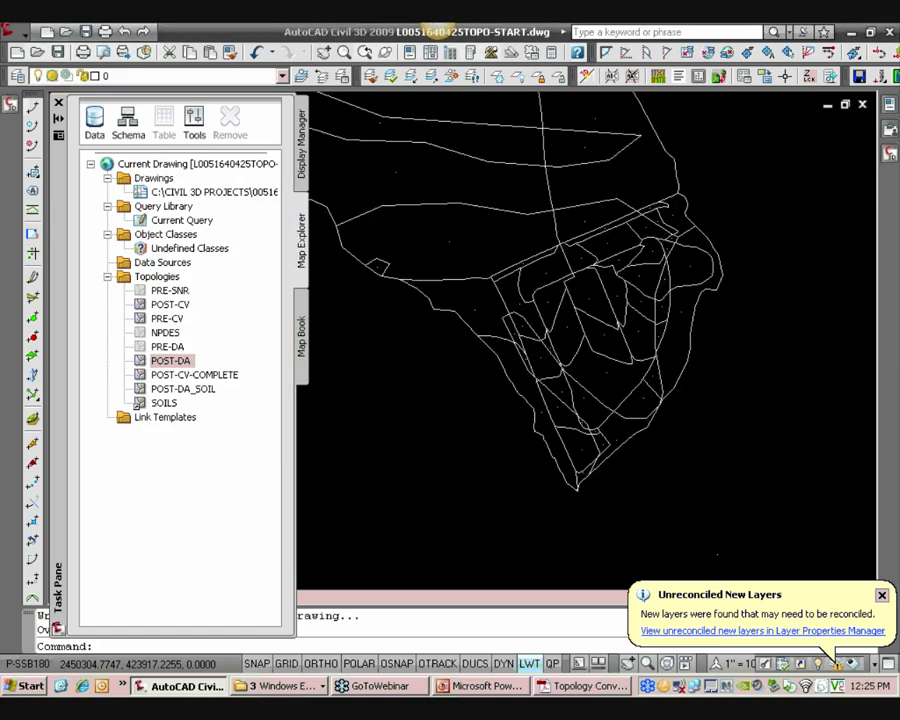
# Start an overlay analysis on the POST-DA_SOIL topology and choose to load a saved overlay profile
pyautogui.scroll(3, 536, 526)
pyautogui.scroll(-2, 514, 428)
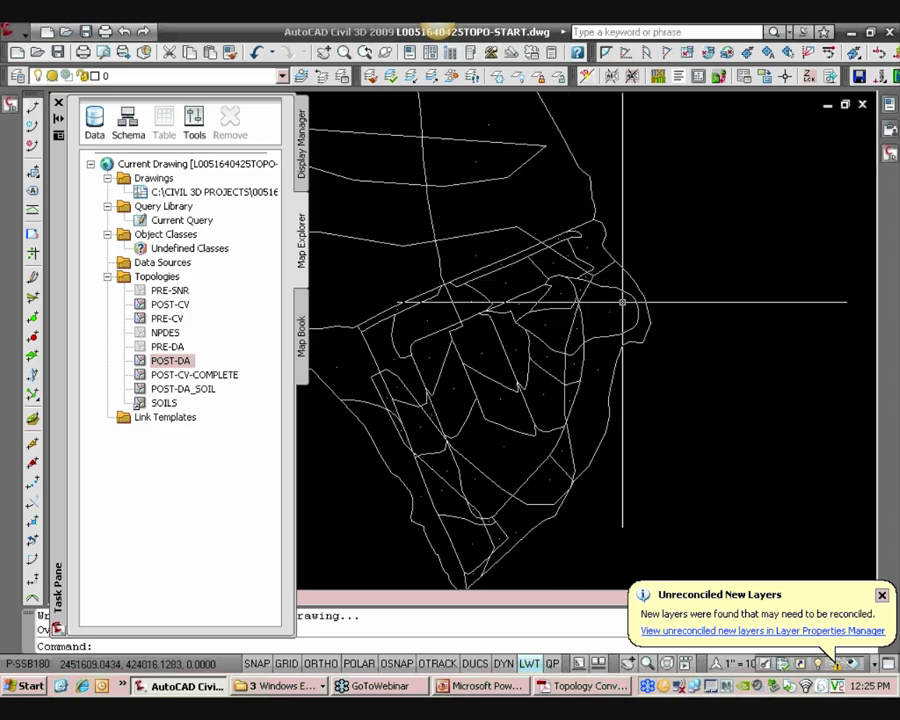
pyautogui.moveTo(554, 327); pyautogui.dragTo(577, 315, button='middle')
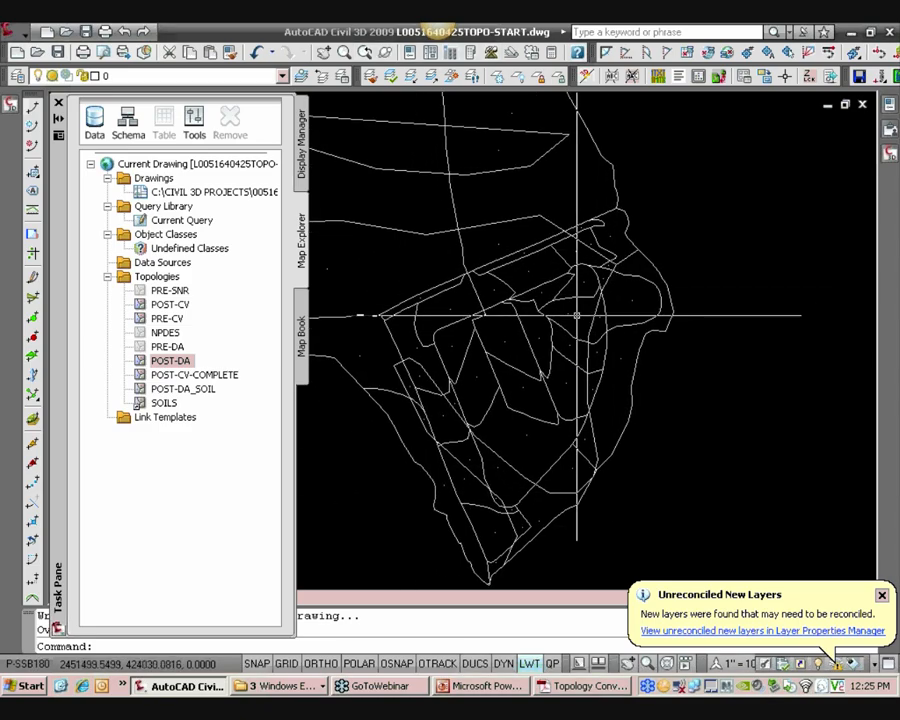
pyautogui.click(203, 392)
pyautogui.rightClick(211, 400)
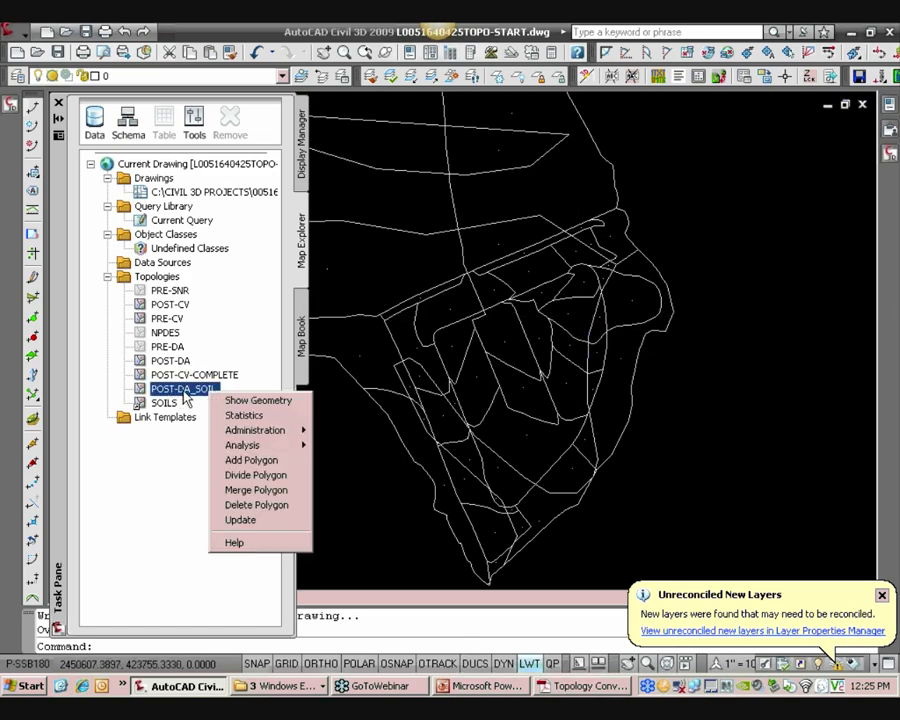
pyautogui.moveTo(245, 445)
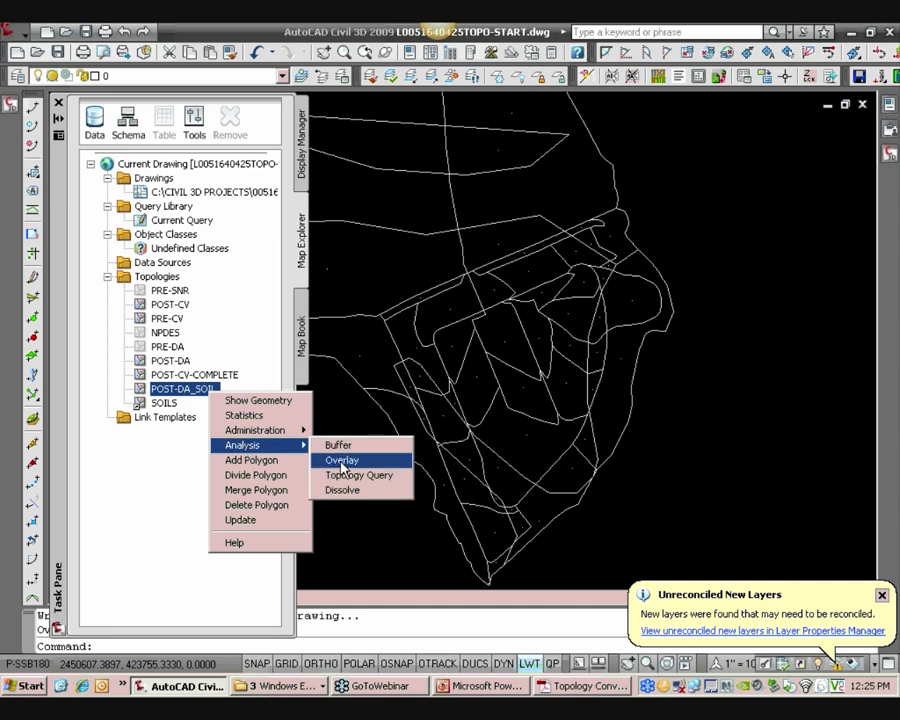
pyautogui.click(342, 462)
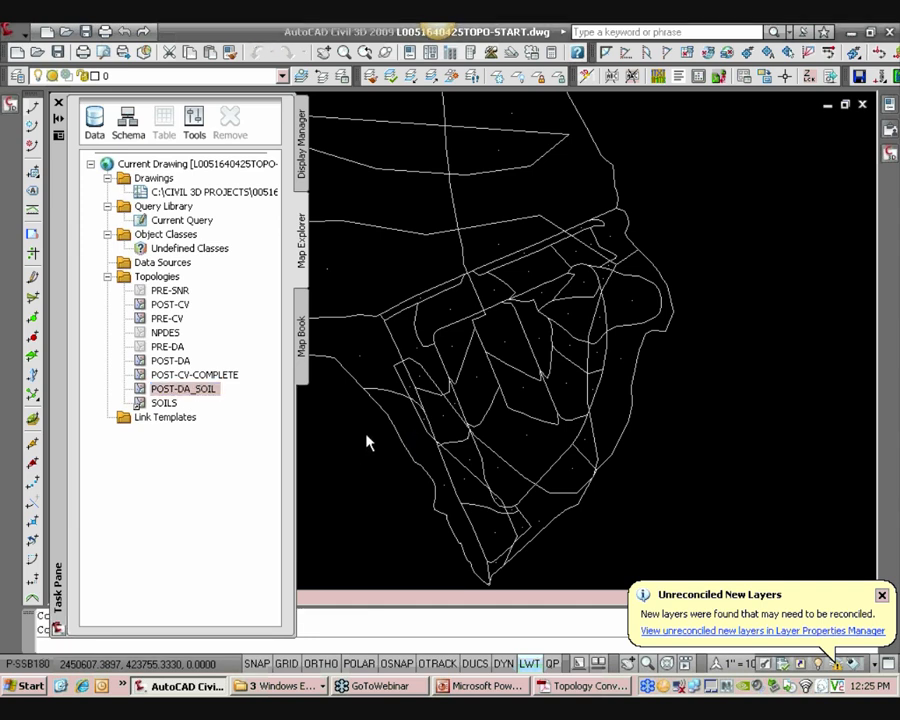
pyautogui.click(200, 487)
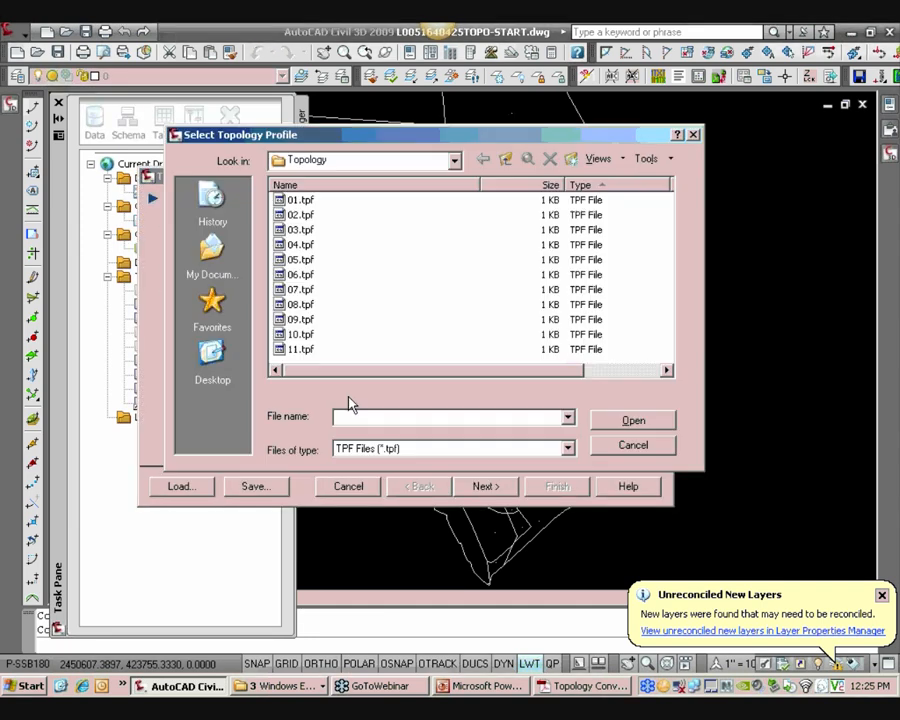
# Load profile 05.tpf and pick POST-CV-COMPLETE as the polygon topology to overlay
pyautogui.click(301, 260)
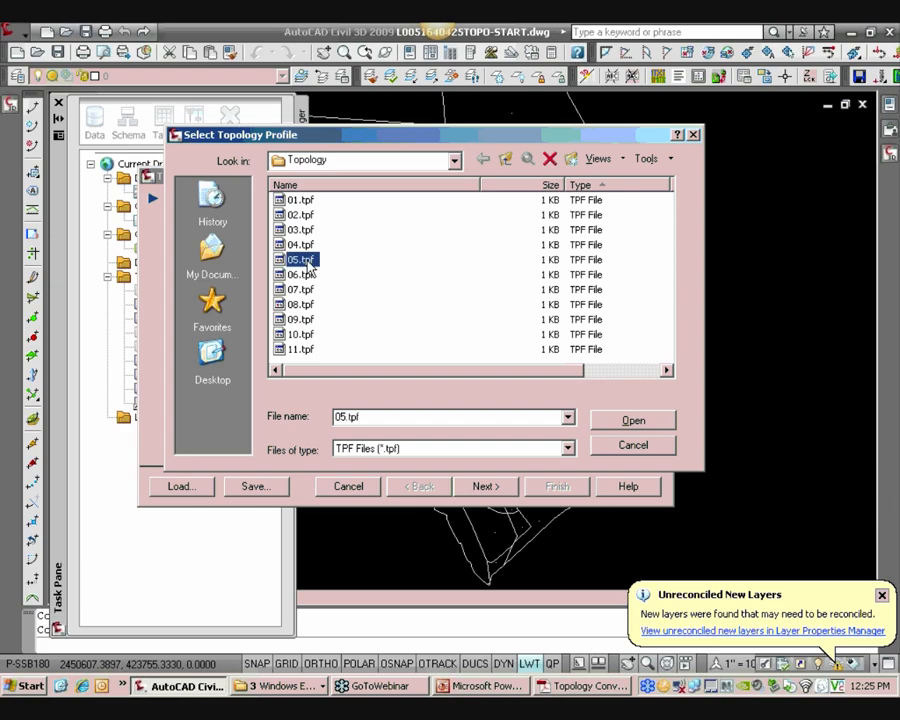
pyautogui.click(625, 423)
pyautogui.click(505, 487)
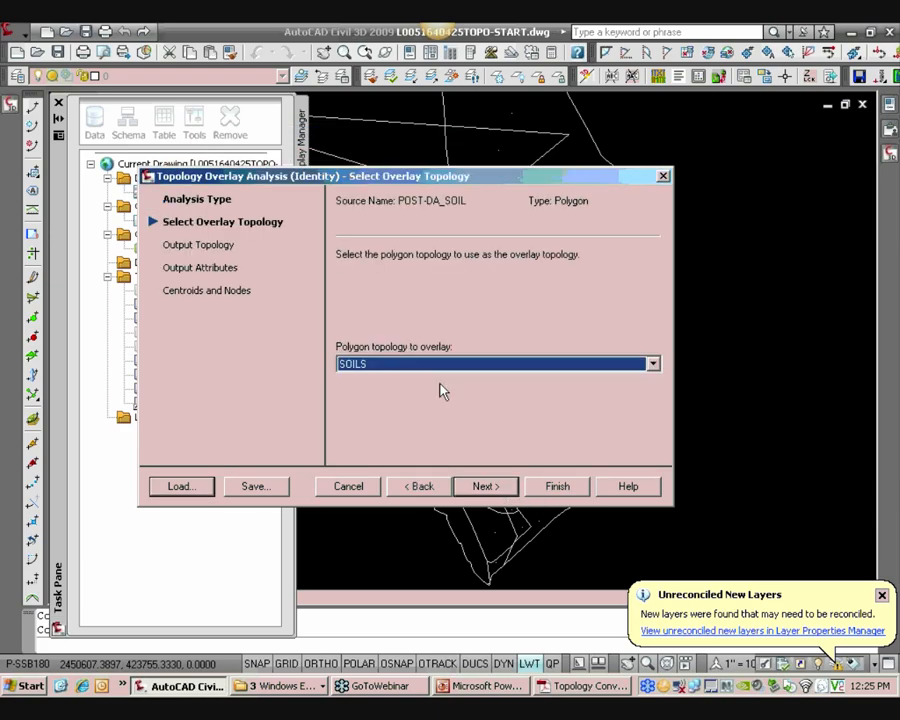
pyautogui.click(420, 366)
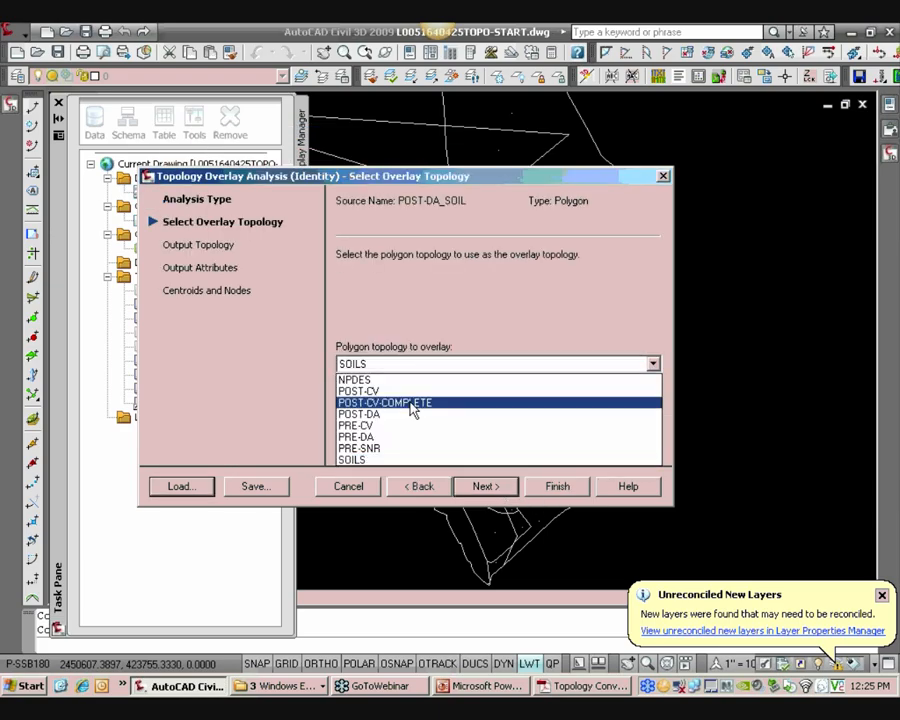
pyautogui.click(410, 404)
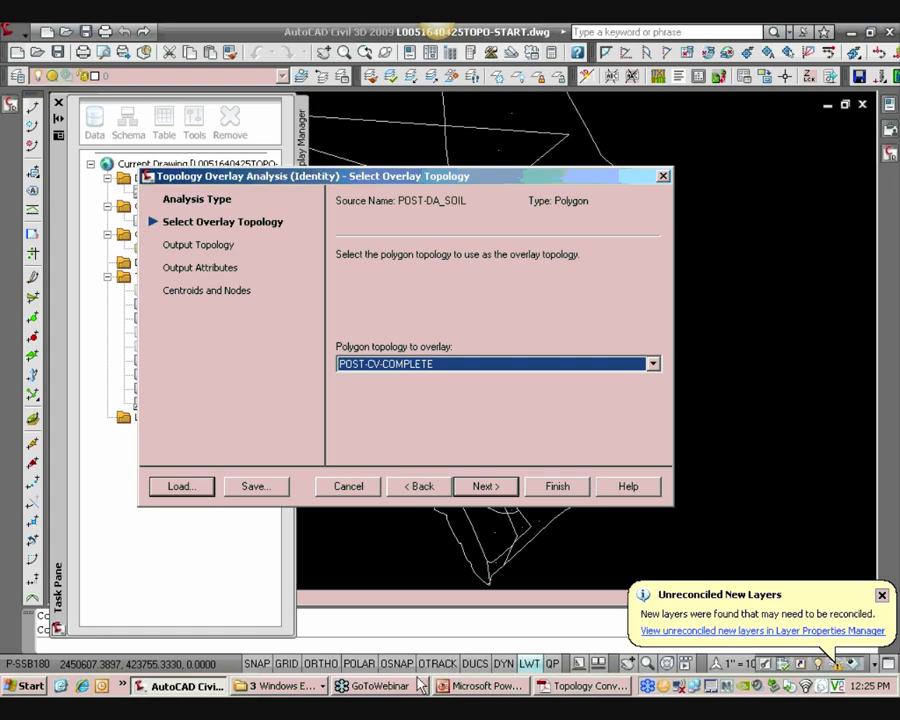
# Check the conventions PDF for the POST-DA_SOIL_CV overlay topology
pyautogui.click(541, 686)
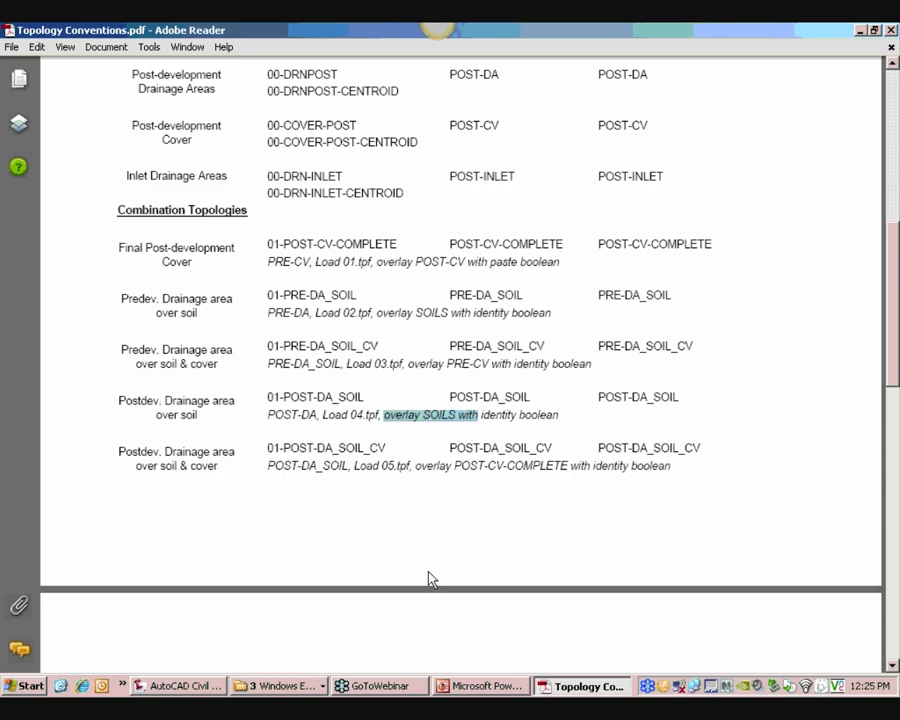
pyautogui.moveTo(268, 466); pyautogui.dragTo(547, 466)
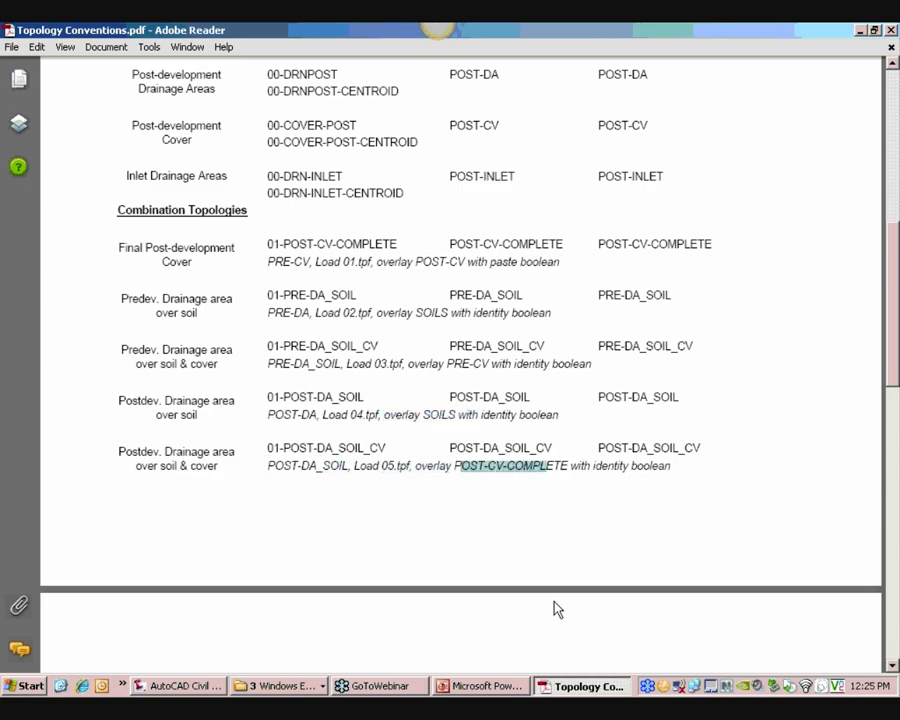
pyautogui.click(180, 686)
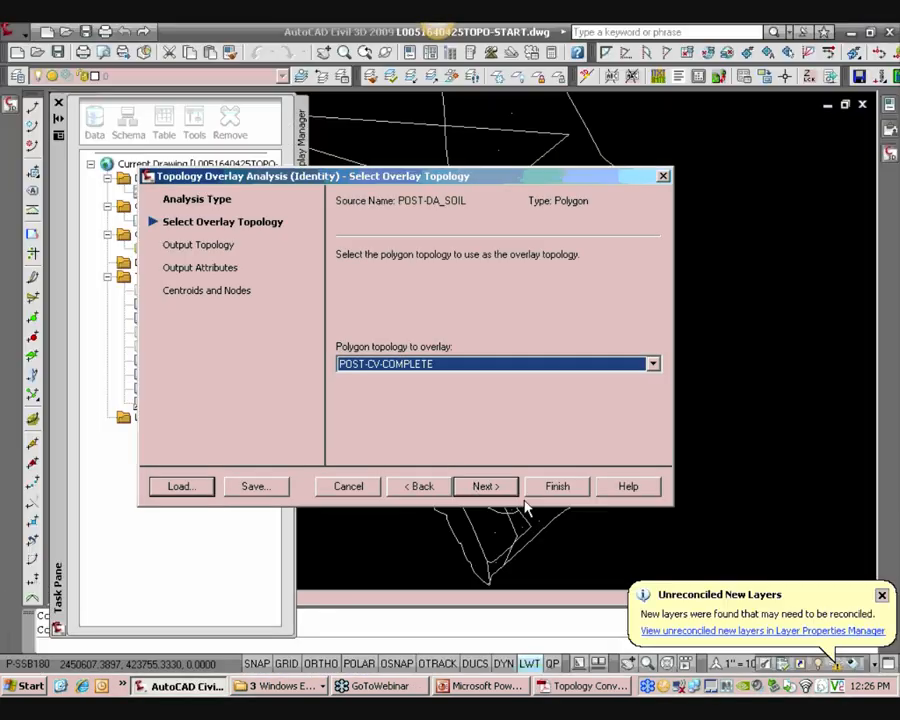
# Finish the POST-DA_SOIL identity overlay with POST-CV-COMPLETE
pyautogui.click(556, 487)
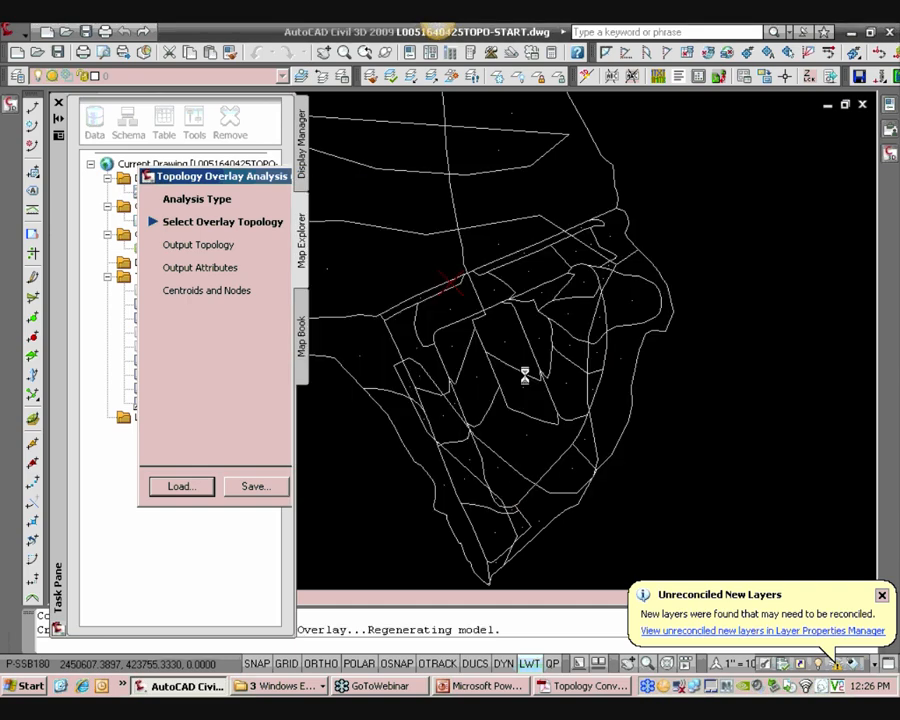
pyautogui.click(503, 499)
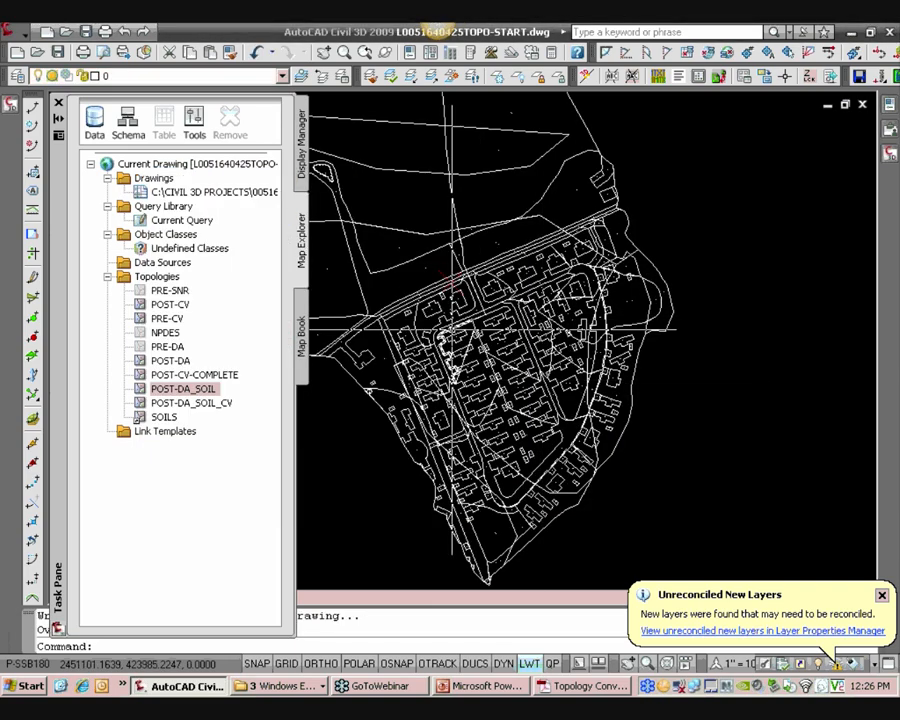
pyautogui.moveTo(492, 231); pyautogui.dragTo(560, 218, button='middle')
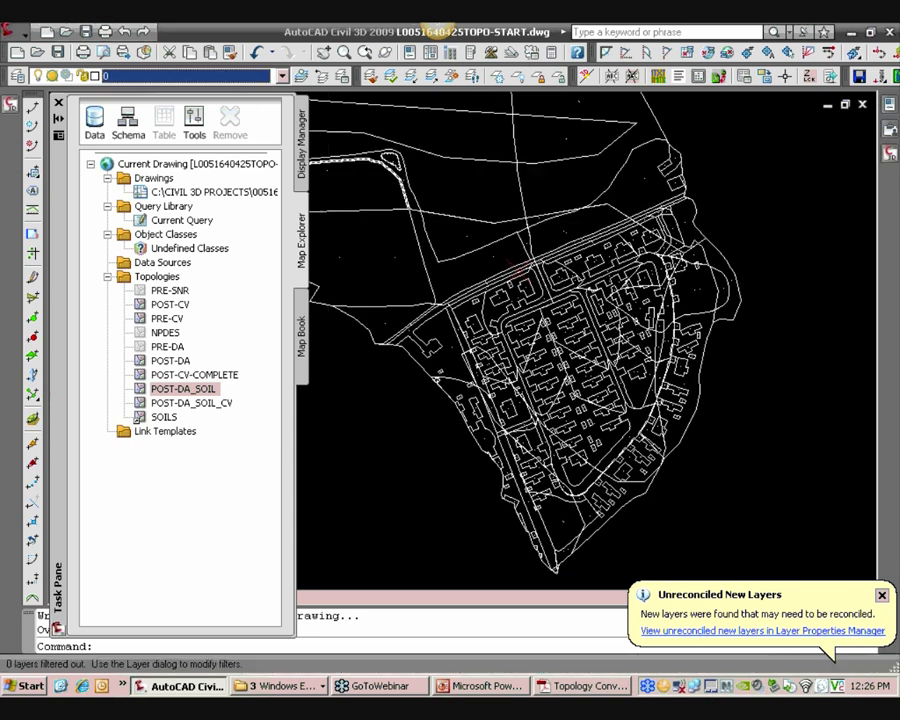
# Examine the layer list and the overlaid topology linework across the subdivision drawing
pyautogui.click(185, 76)
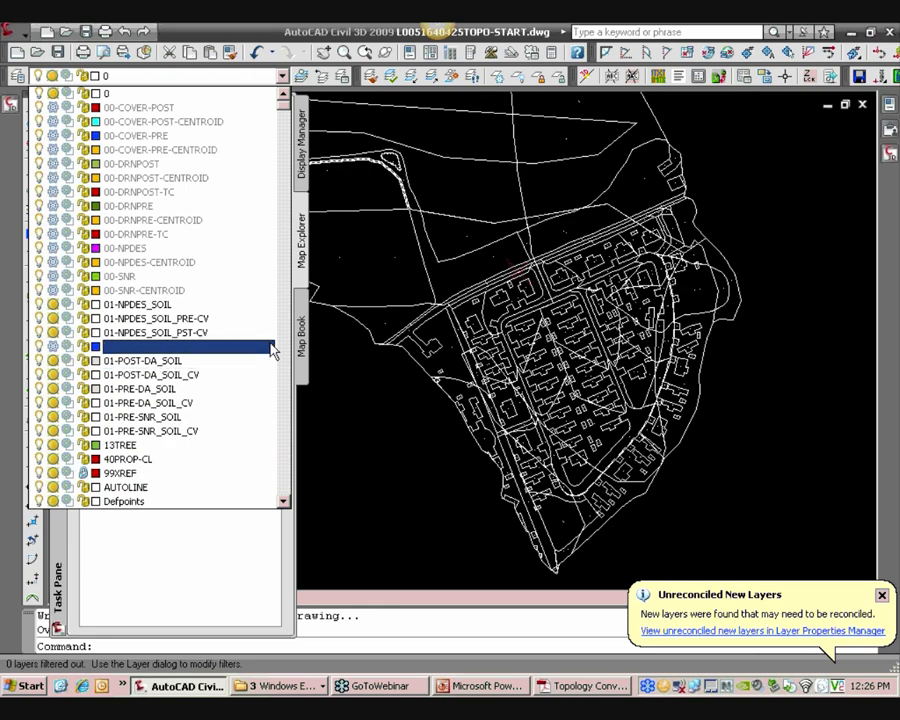
pyautogui.click(462, 408)
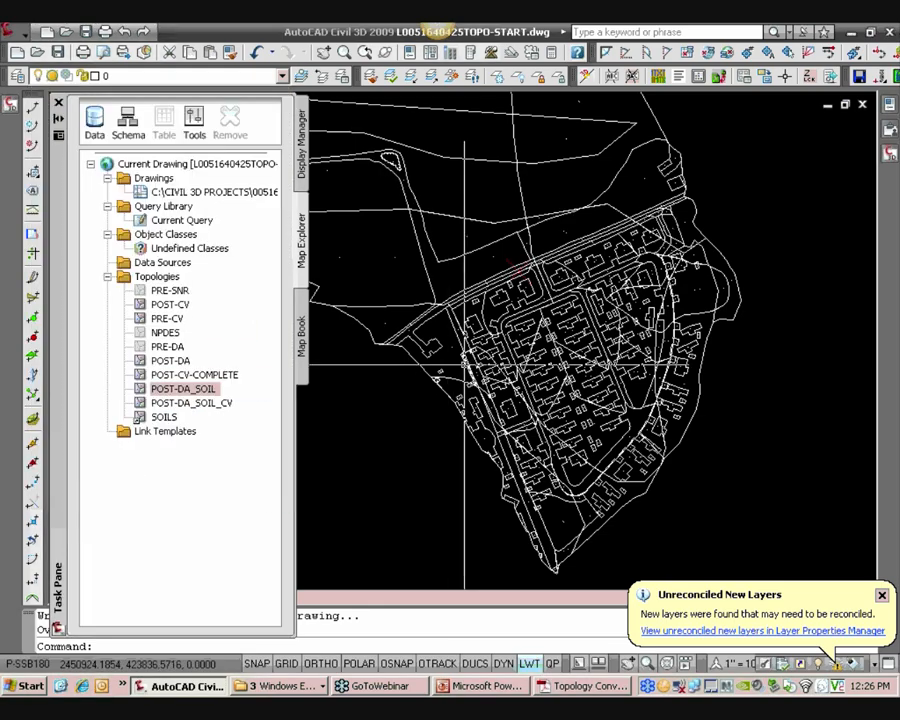
pyautogui.scroll(5, 464, 363)
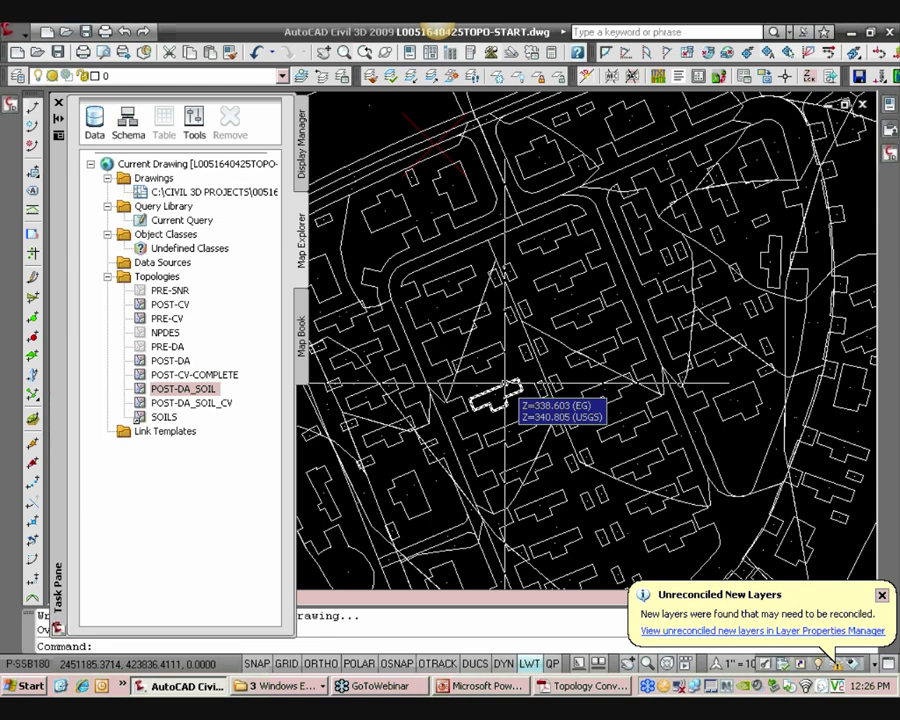
pyautogui.scroll(2, 588, 316)
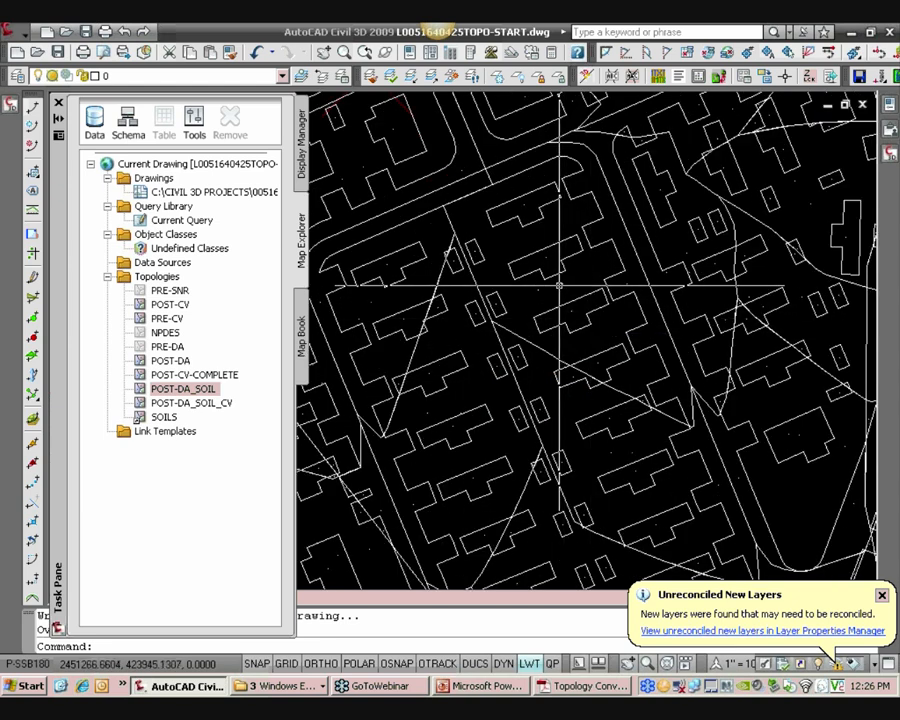
pyautogui.scroll(-3, 549, 372)
pyautogui.scroll(1, 549, 372)
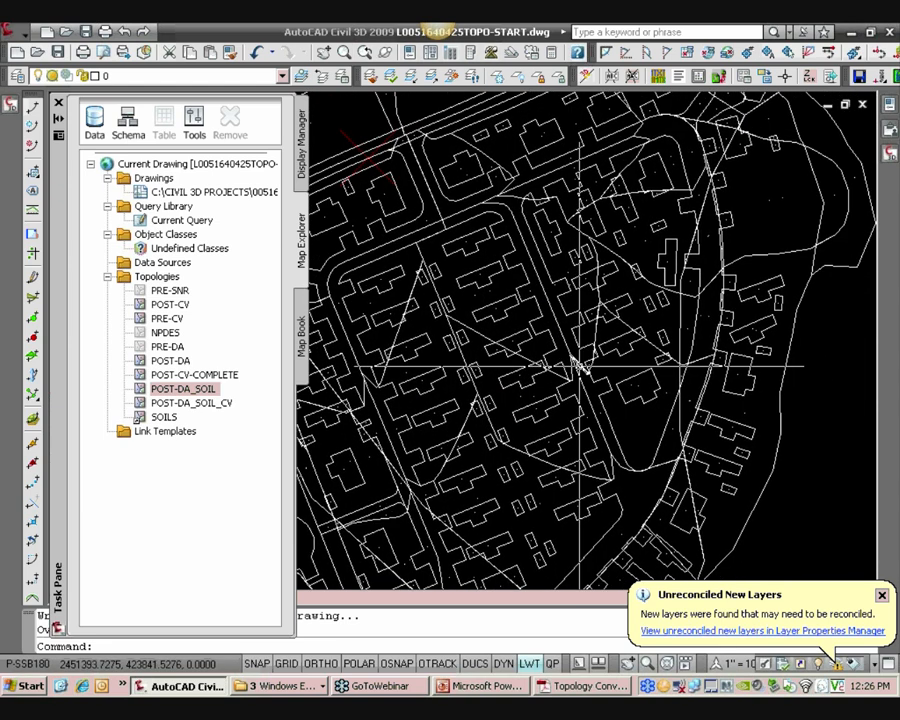
pyautogui.scroll(2, 590, 375)
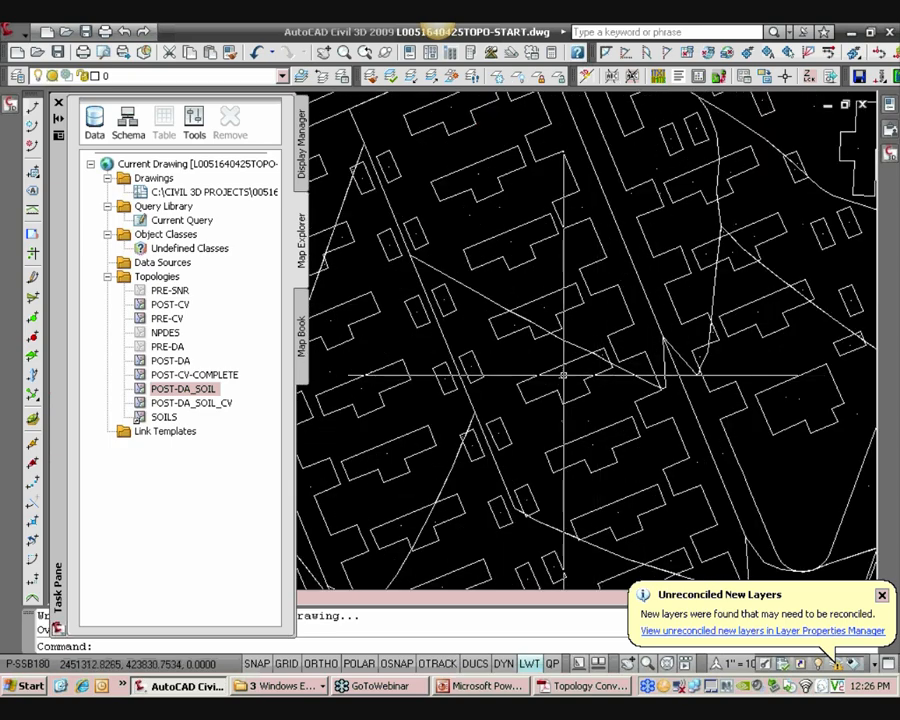
pyautogui.moveTo(551, 375)
pyautogui.mouseDown(button='middle')
pyautogui.moveTo(645, 374)
pyautogui.moveTo(609, 390)
pyautogui.moveTo(648, 340)
pyautogui.mouseUp(button='middle')
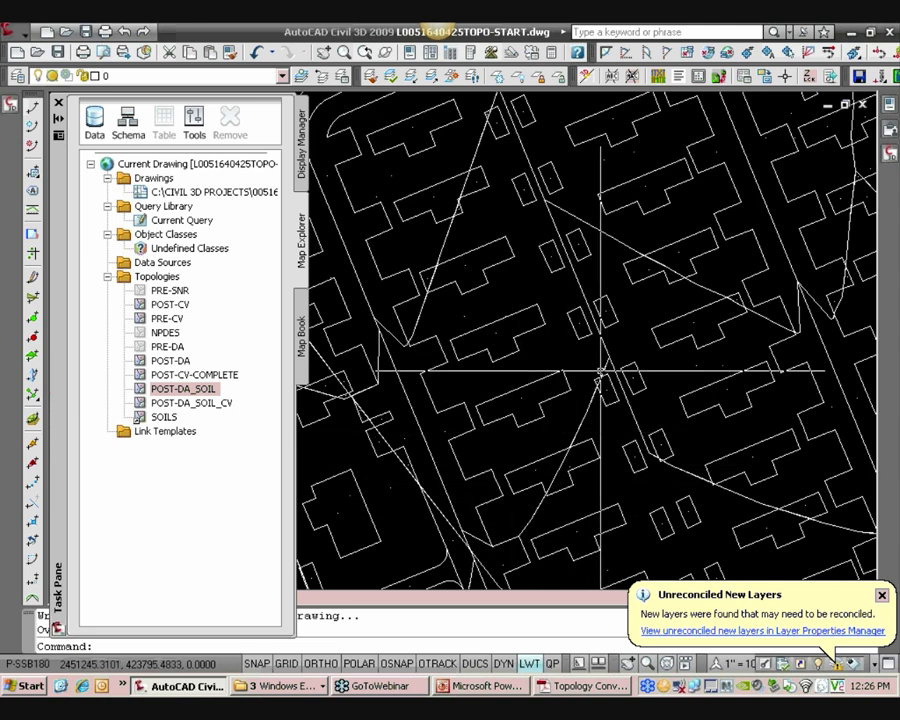
pyautogui.scroll(2, 599, 412)
pyautogui.scroll(-3, 573, 355)
pyautogui.scroll(3, 583, 455)
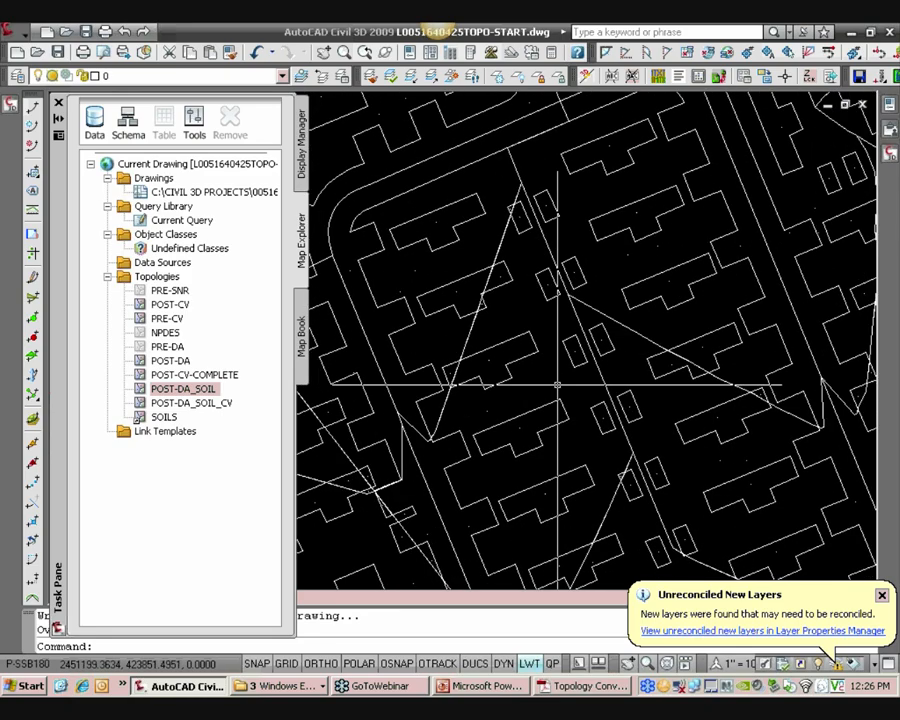
pyautogui.scroll(3, 619, 455)
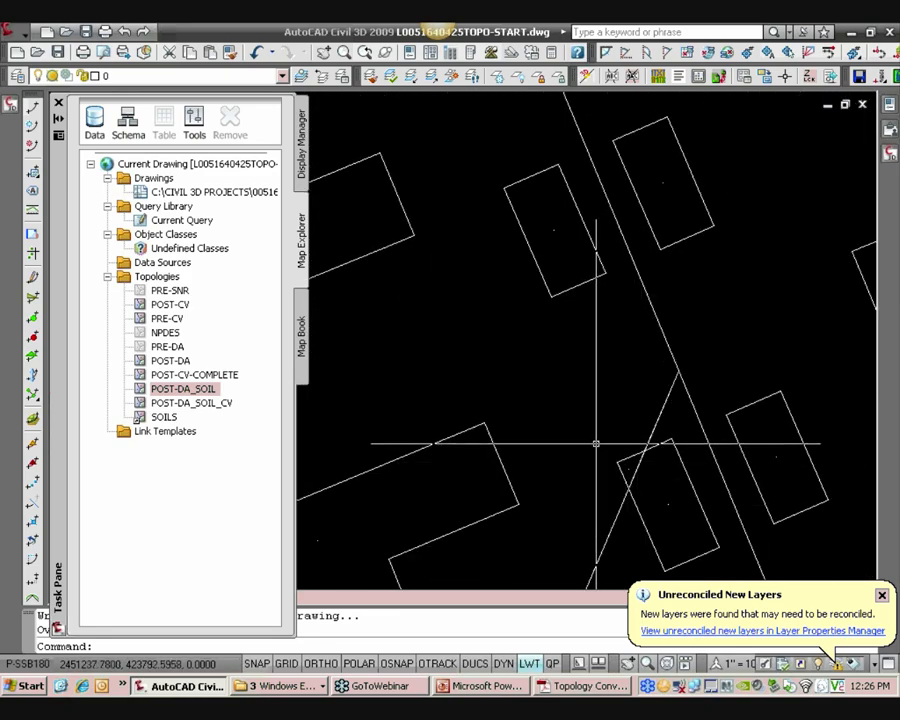
pyautogui.scroll(-5, 572, 432)
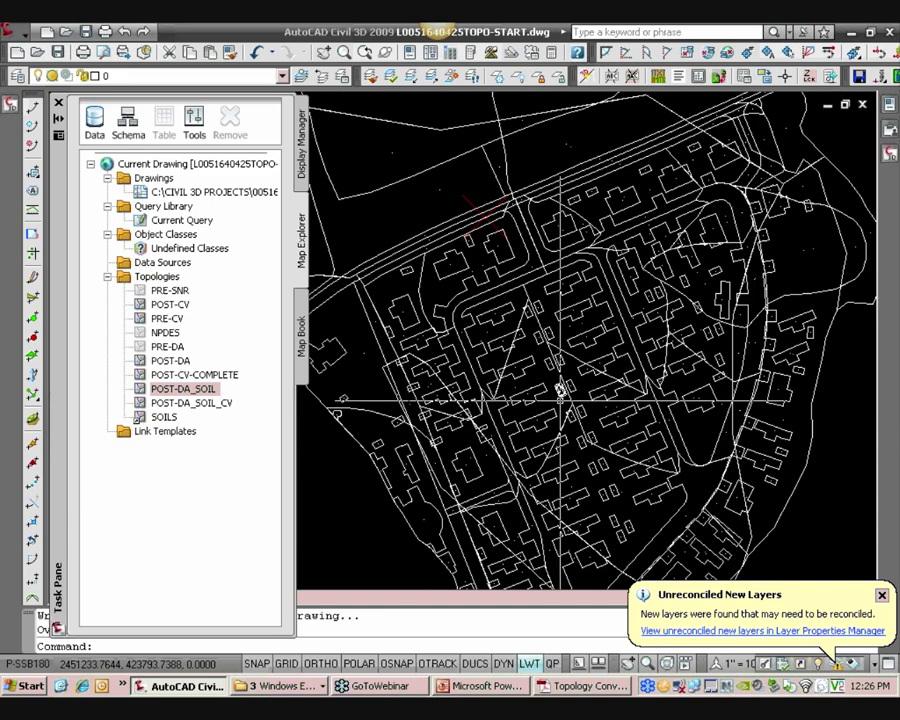
pyautogui.scroll(-2, 561, 392)
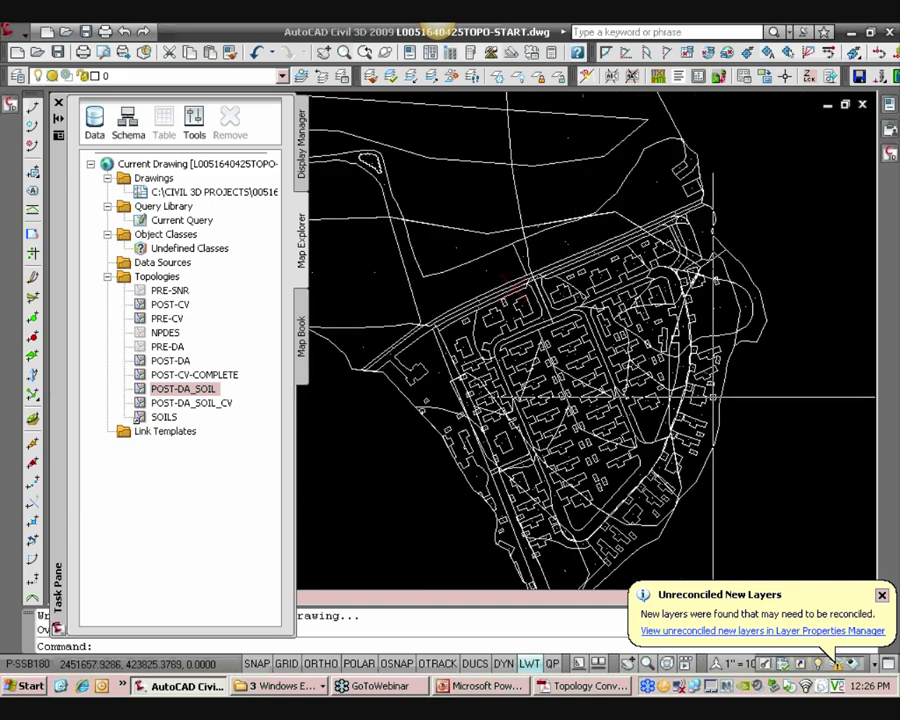
pyautogui.moveTo(699, 396); pyautogui.dragTo(676, 381, button='middle')
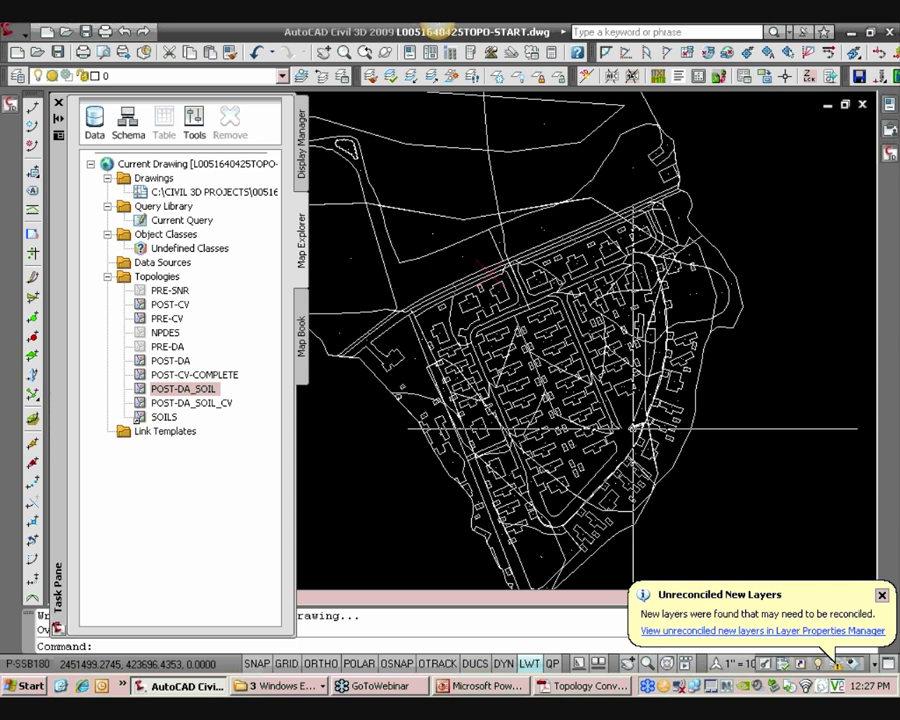
pyautogui.scroll(5, 632, 428)
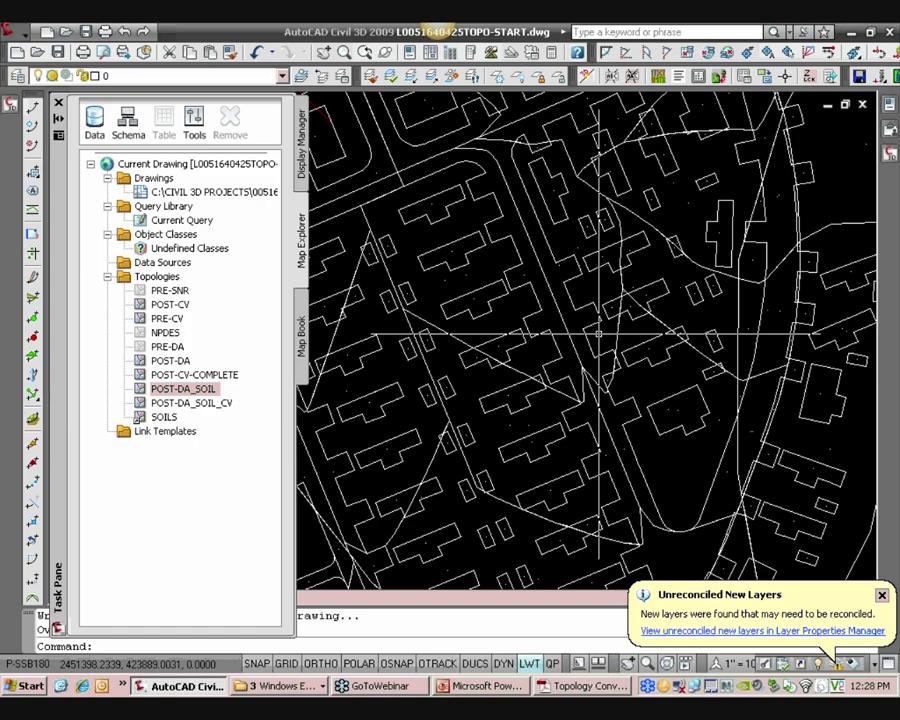
pyautogui.scroll(-5, 599, 333)
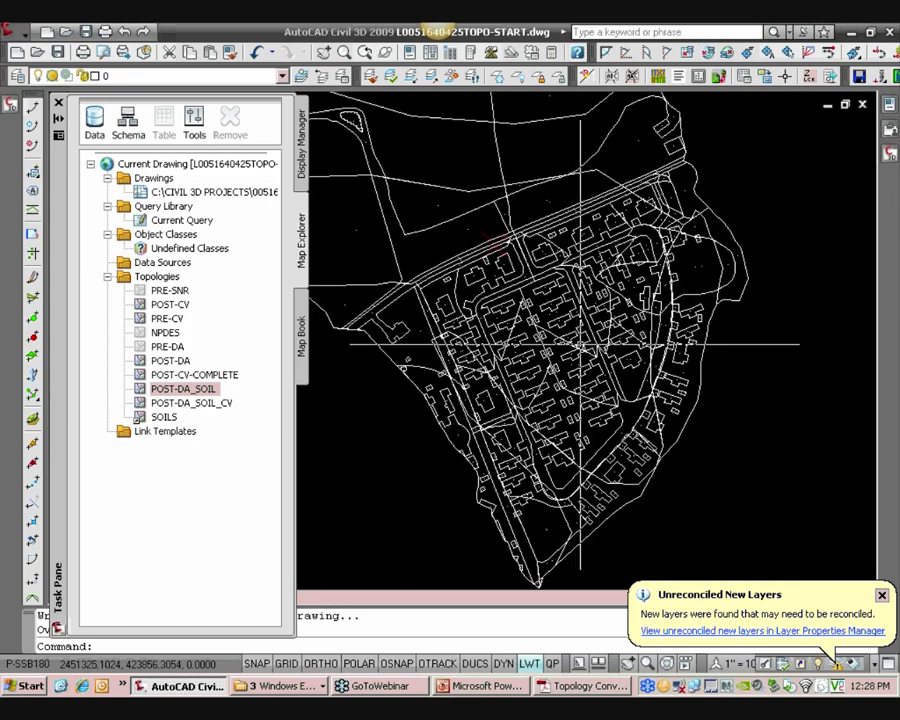
pyautogui.moveTo(586, 345); pyautogui.dragTo(600, 290, button='middle')
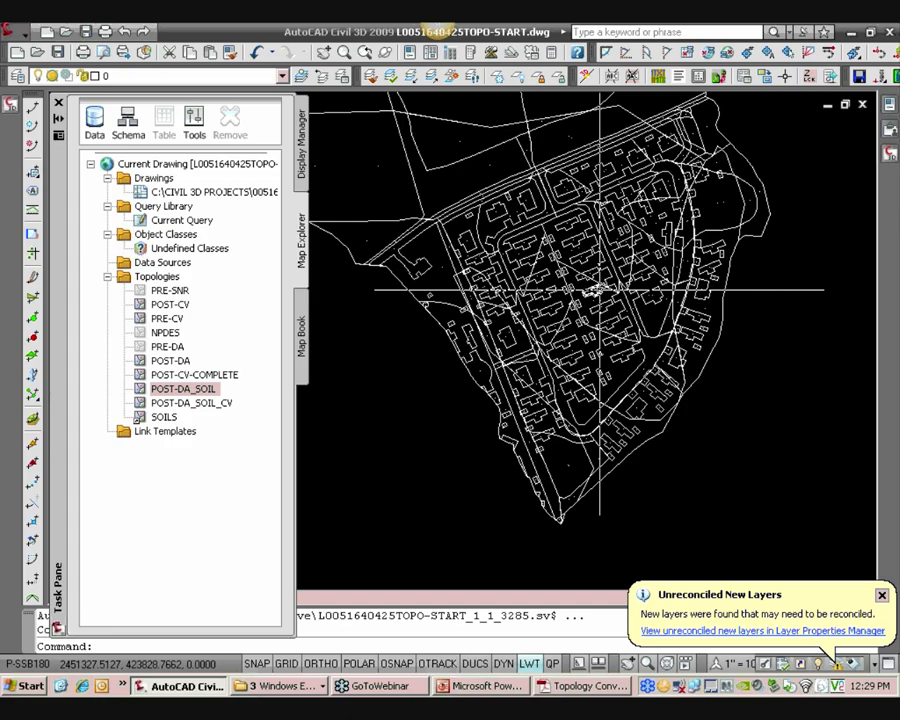
pyautogui.scroll(4, 600, 290)
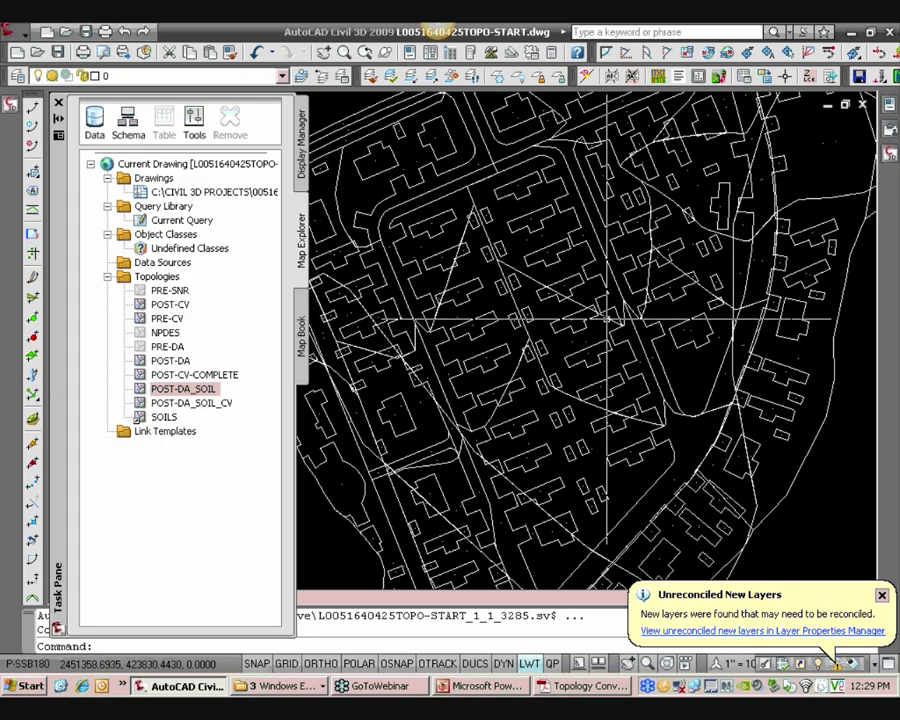
pyautogui.scroll(5, 607, 318)
# Set the PDMODE point display variable to 3 so topology centroids show as cross marks
pyautogui.click(550, 389)
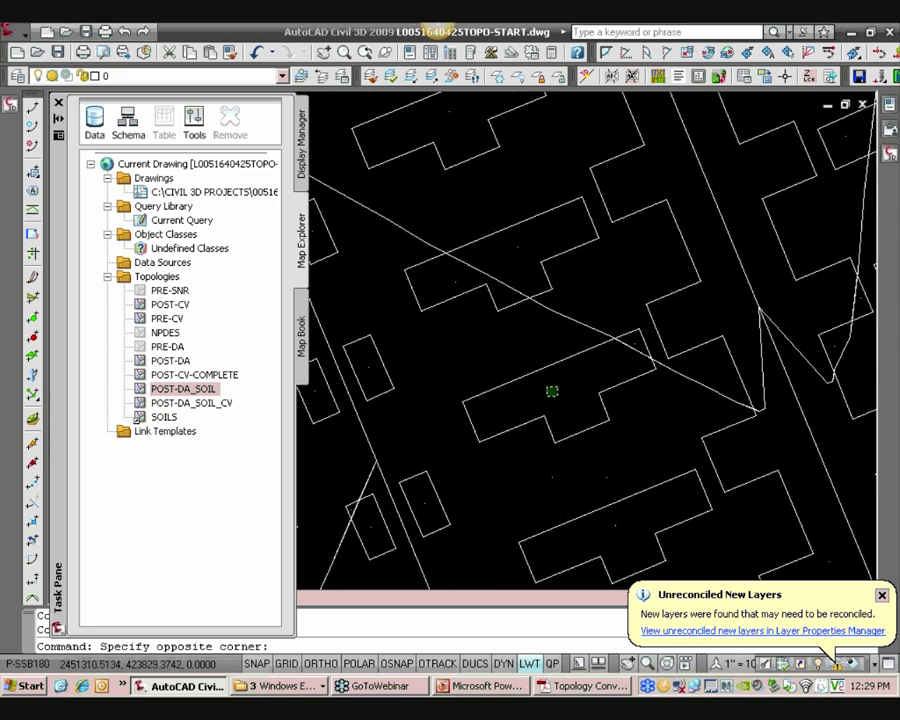
pyautogui.click(538, 378)
pyautogui.scroll(3, 555, 387)
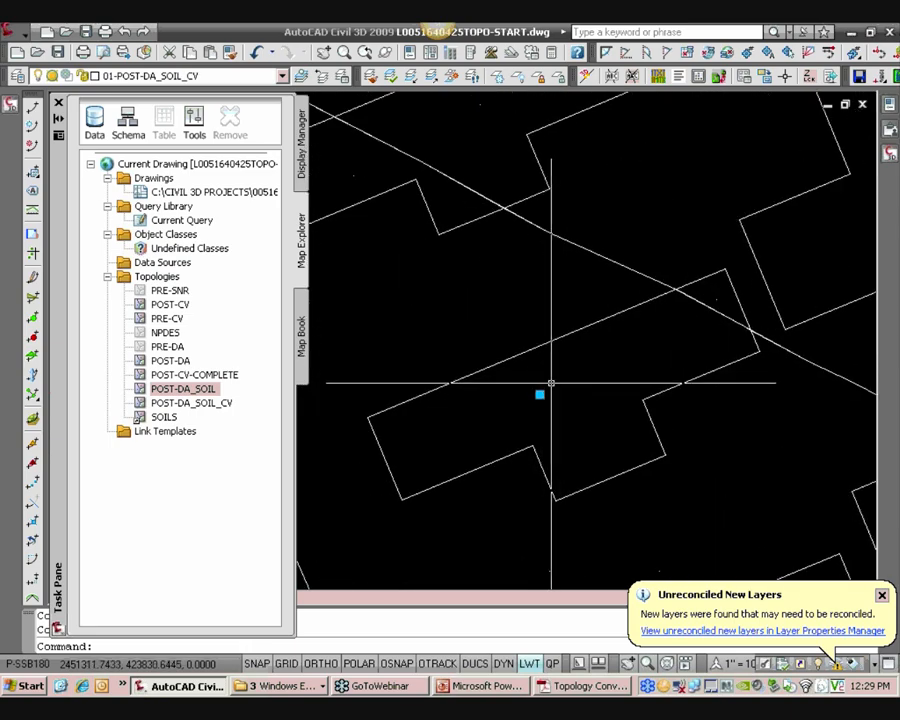
pyautogui.press('Escape')
pyautogui.write('pdmode')
pyautogui.press('Return')
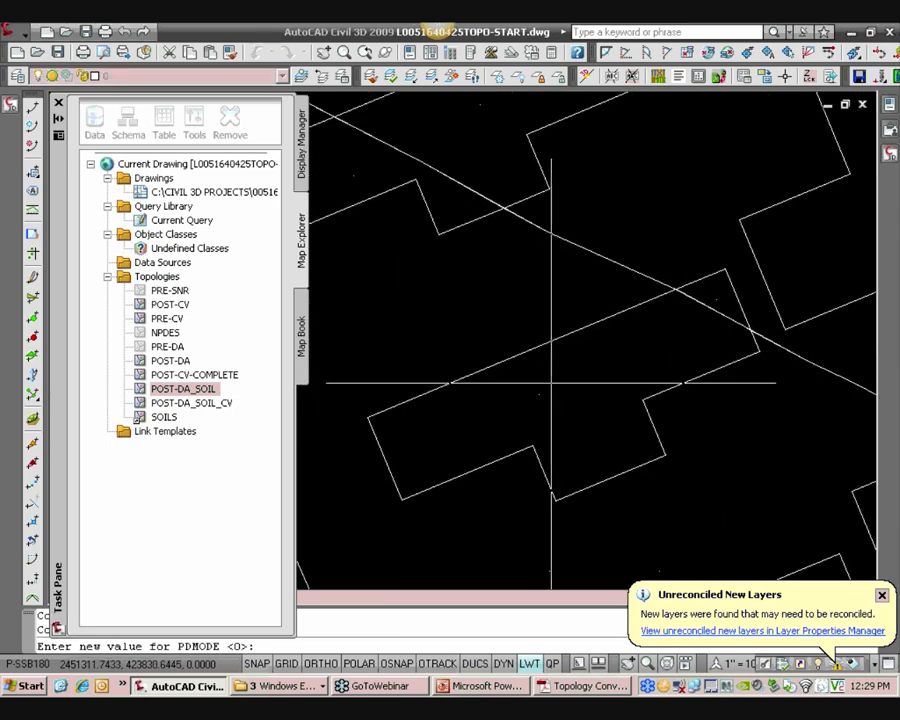
pyautogui.write('3')
pyautogui.press('Return')
# Inspect the object data properties of a POST-DA_SOIL_CV centroid inside a lot polygon
pyautogui.scroll(-3, 552, 370)
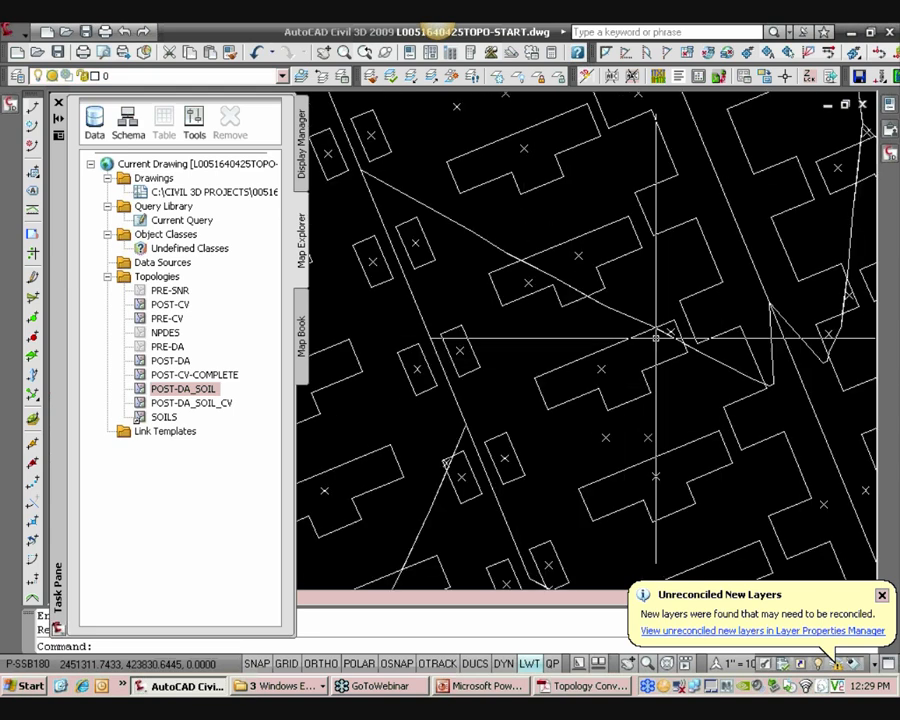
pyautogui.scroll(2, 628, 365)
pyautogui.click(589, 370)
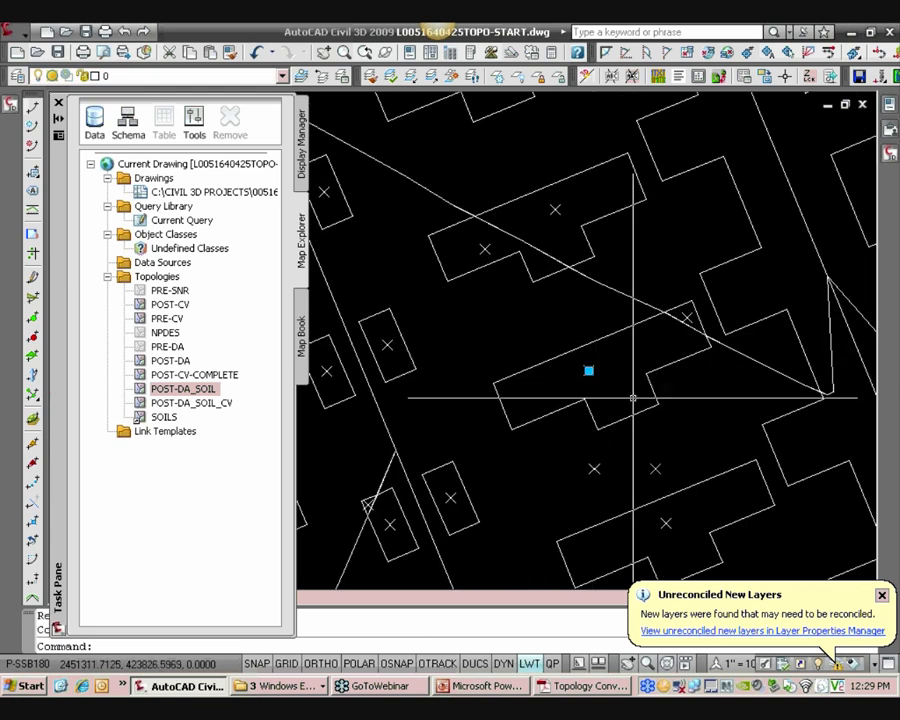
pyautogui.moveTo(887, 106)
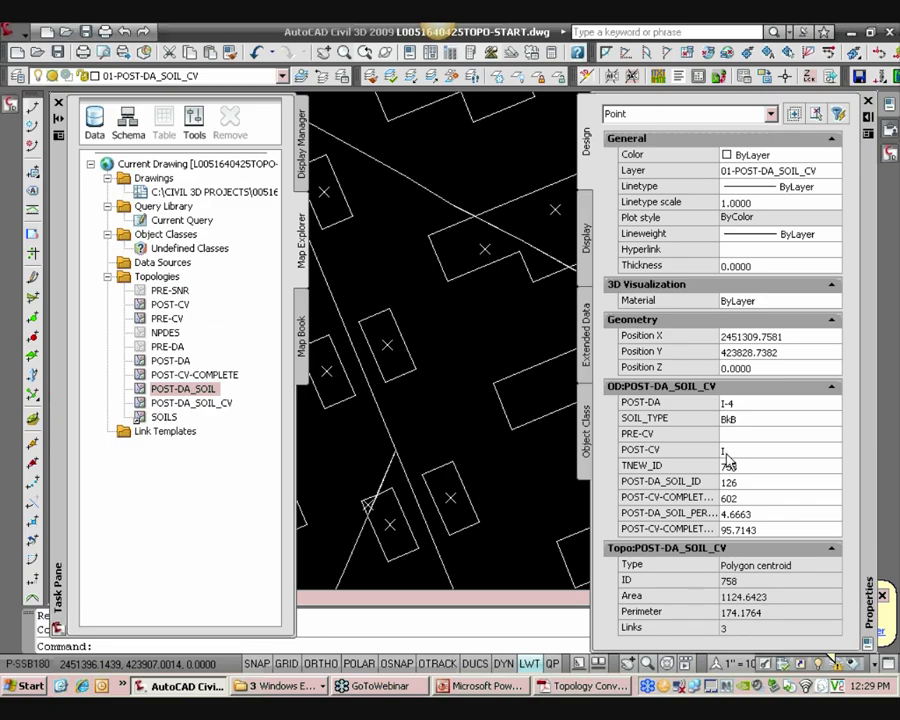
pyautogui.press('Escape')
pyautogui.hotkey('ctrl', '1')
# Inspect the properties of a POST-DA_SOIL centroid in the open area northwest of the subdivision
pyautogui.scroll(-7, 438, 411)
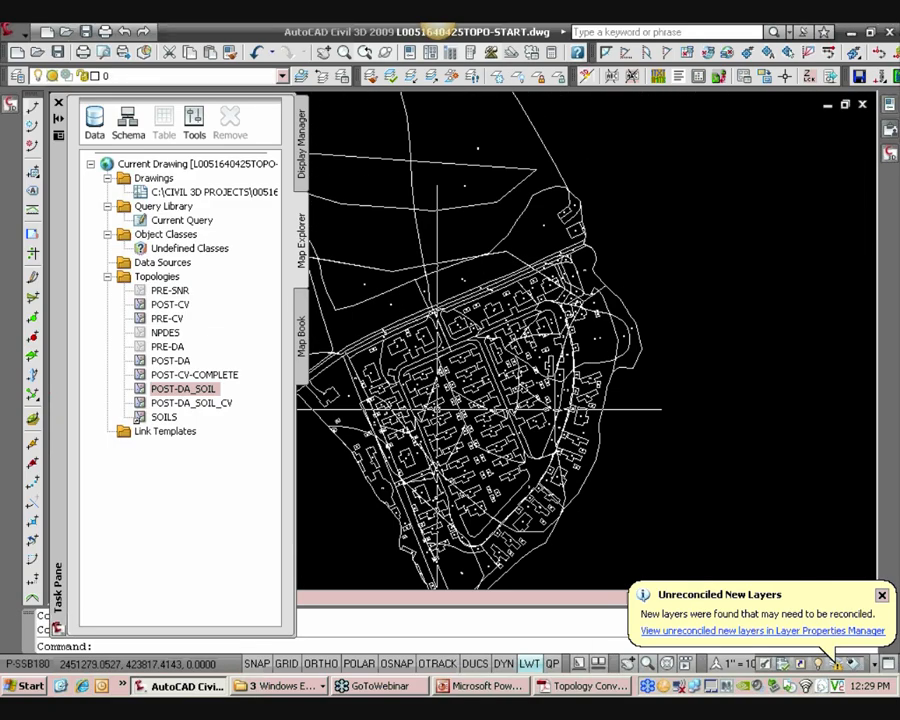
pyautogui.moveTo(370, 340)
pyautogui.mouseDown(button='middle')
pyautogui.moveTo(481, 385)
pyautogui.moveTo(591, 414)
pyautogui.mouseUp(button='middle')
pyautogui.scroll(3, 481, 385)
pyautogui.scroll(3, 518, 297)
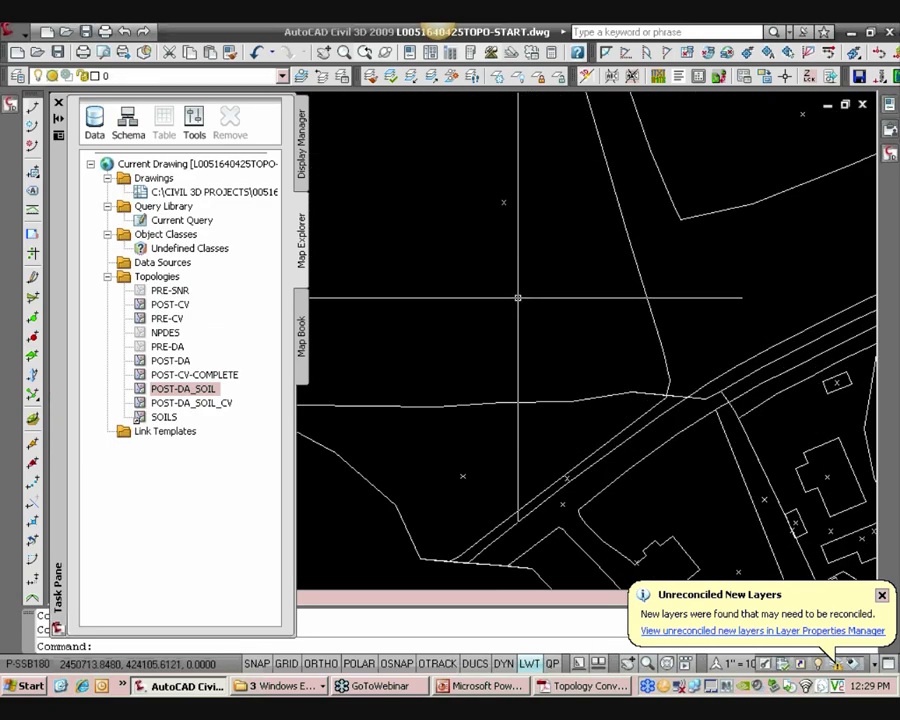
pyautogui.scroll(-2, 518, 297)
pyautogui.click(528, 298)
pyautogui.click(484, 234)
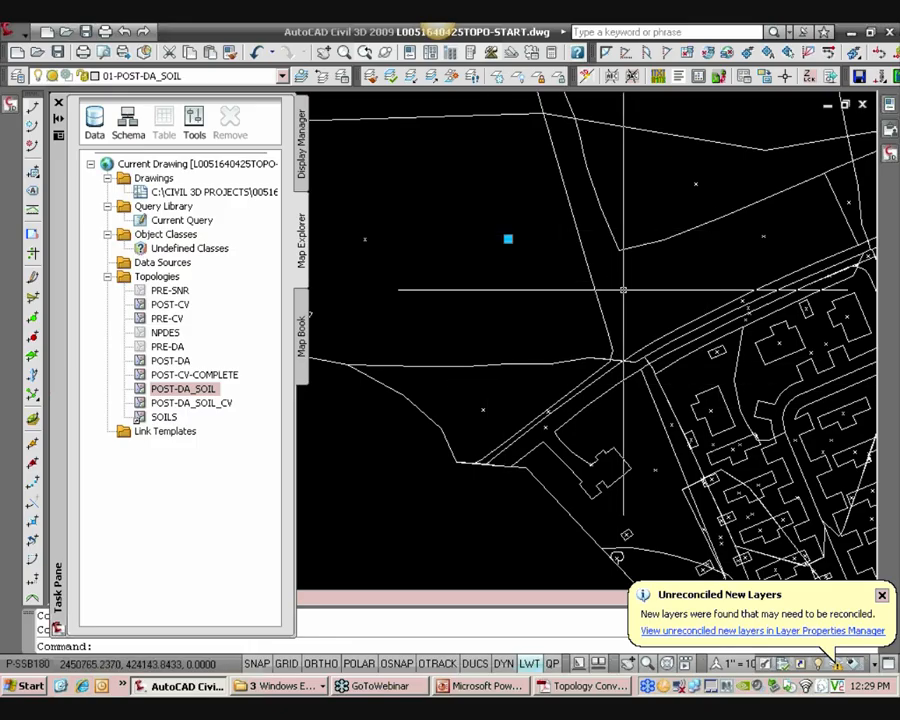
pyautogui.click(890, 112)
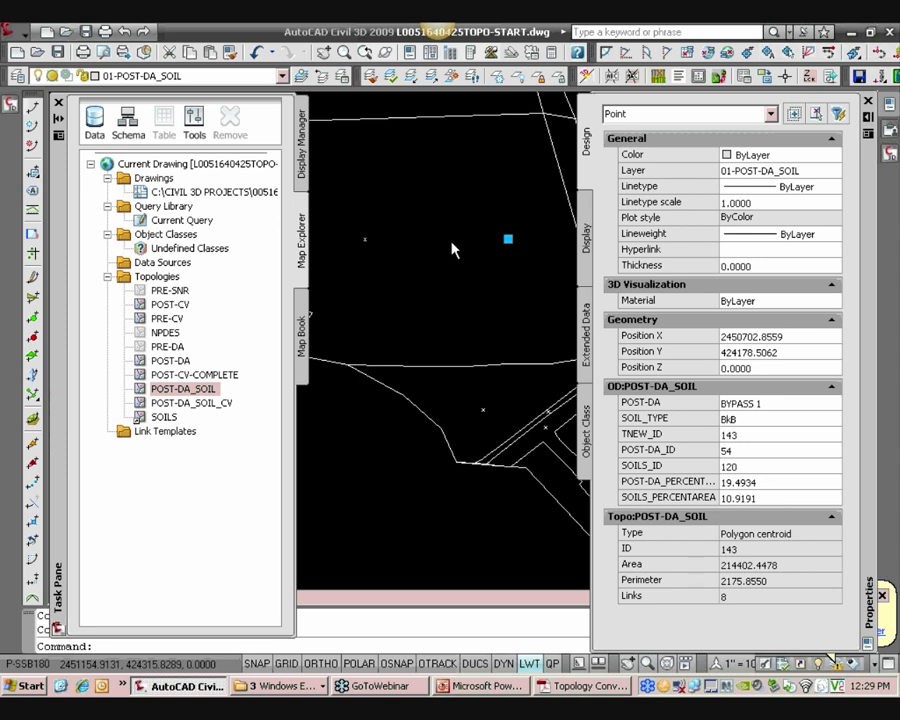
pyautogui.hotkey('ctrl', '1')
pyautogui.press('Escape')
# Inspect the properties of a POST-DA_SOIL_CV centroid in the same northwest bypass area
pyautogui.scroll(-5, 490, 257)
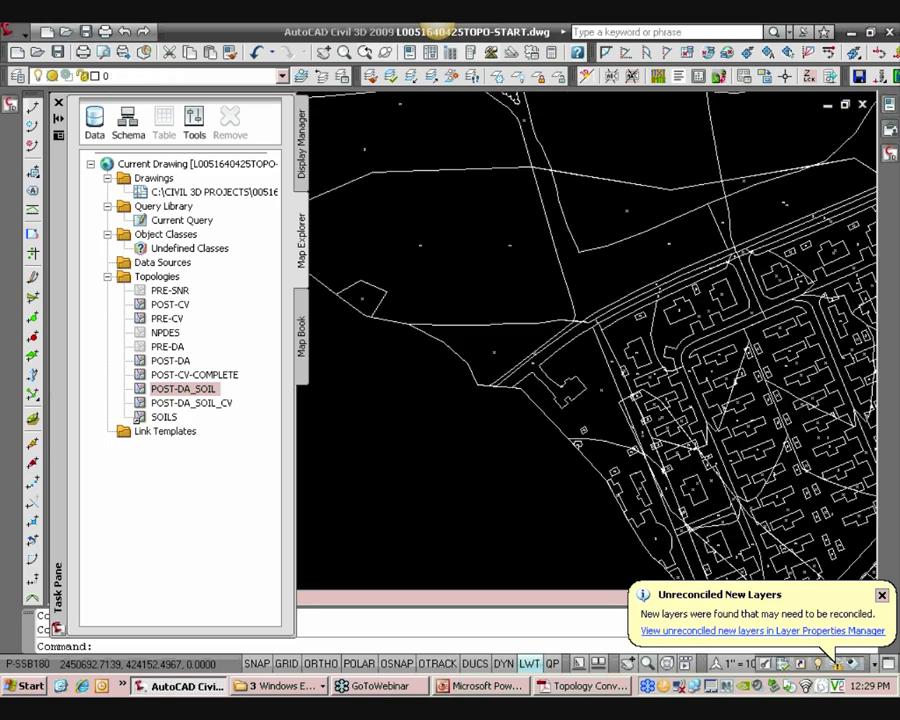
pyautogui.scroll(3, 546, 330)
pyautogui.scroll(6, 546, 330)
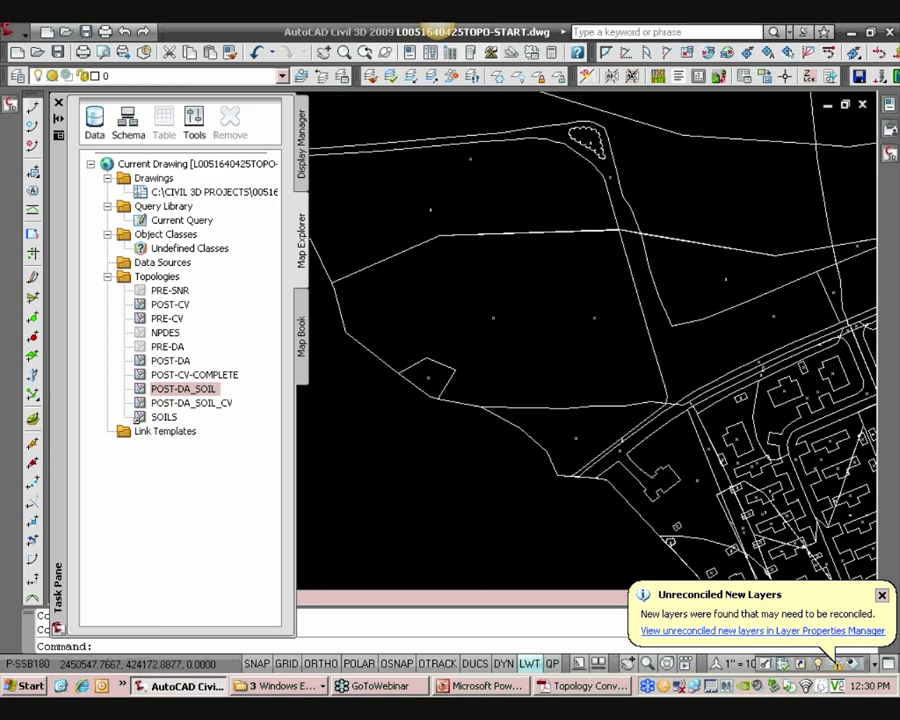
pyautogui.click(493, 318)
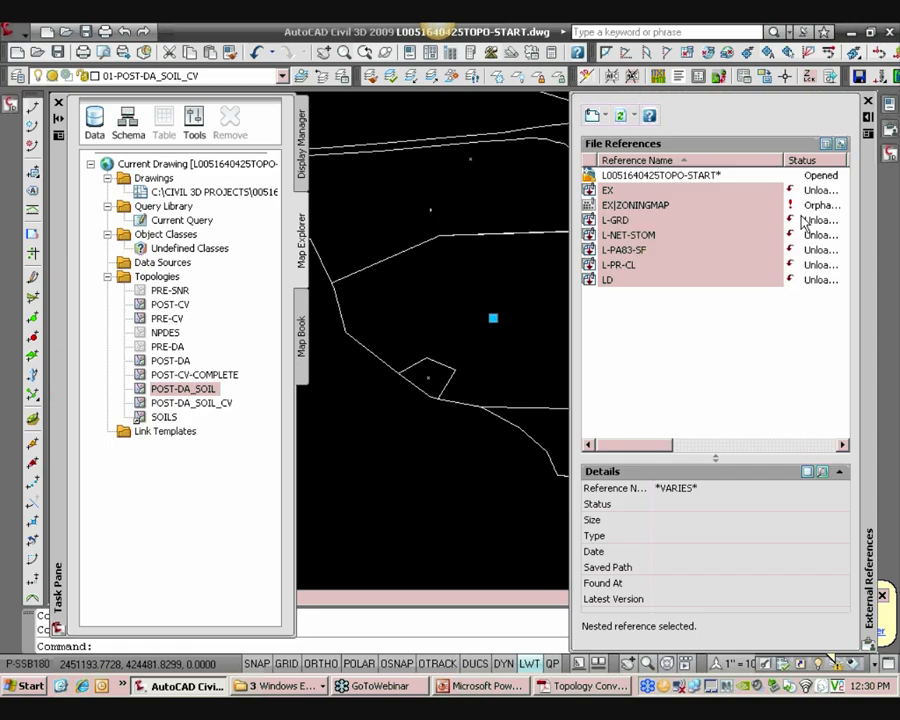
pyautogui.moveTo(890, 108)
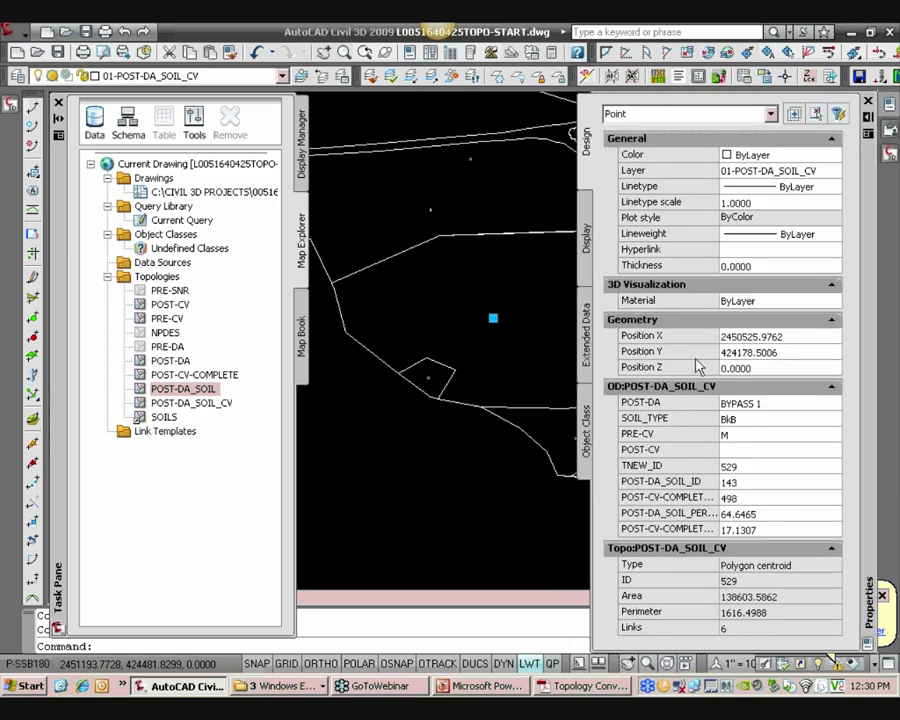
pyautogui.press('Escape')
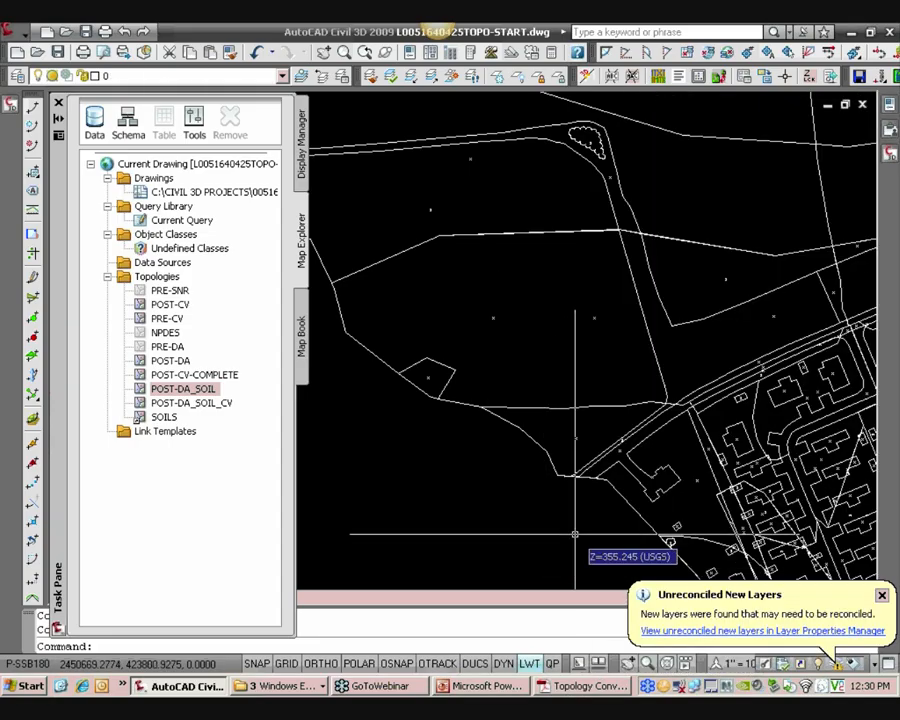
pyautogui.scroll(-4, 569, 371)
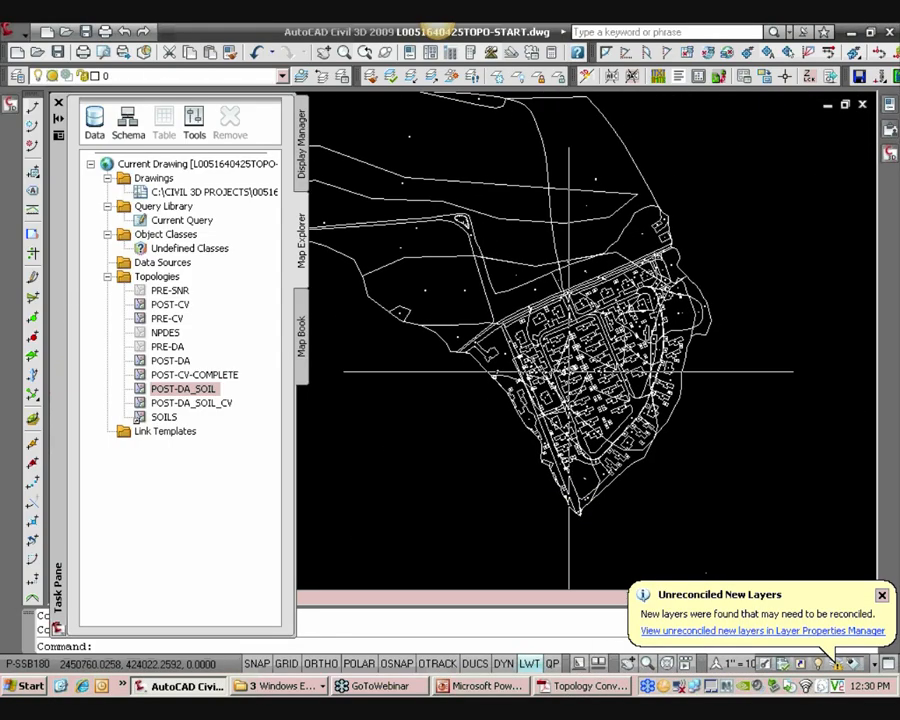
pyautogui.scroll(3, 567, 355)
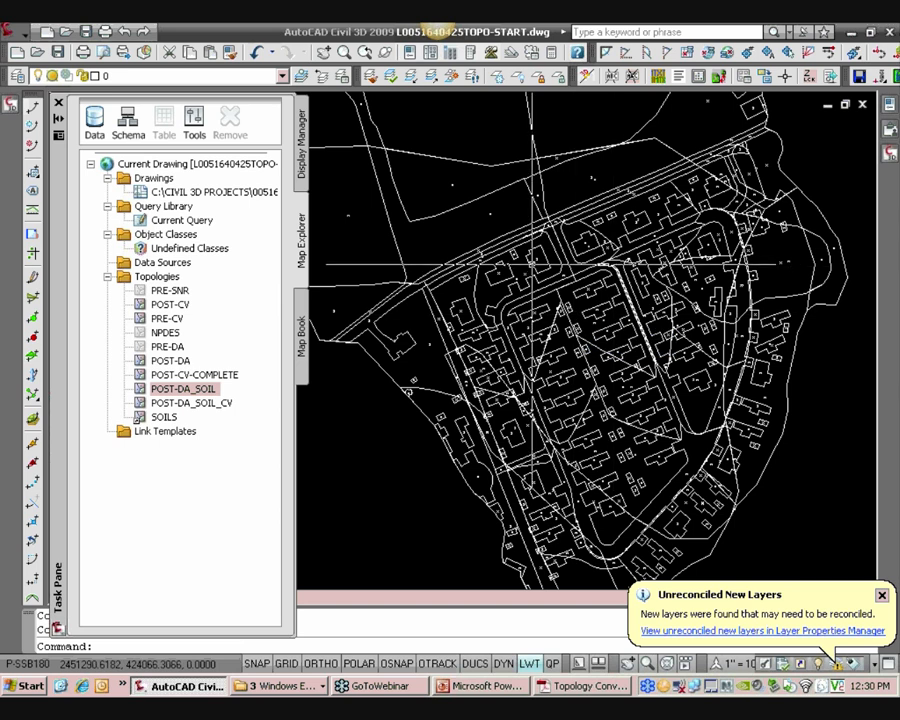
pyautogui.moveTo(527, 272); pyautogui.dragTo(530, 266, button='middle')
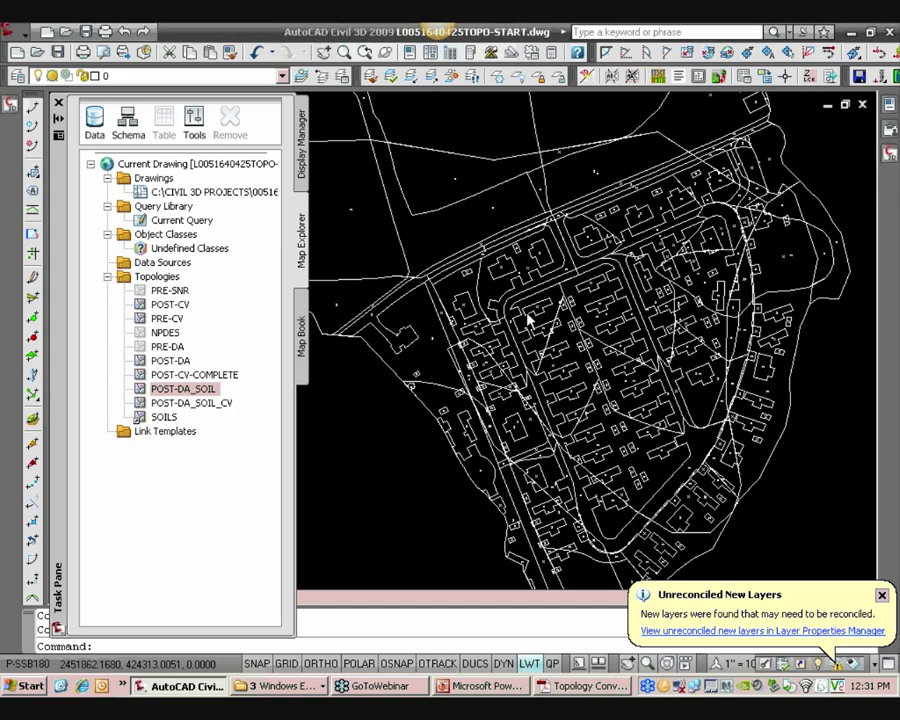
pyautogui.moveTo(528, 315); pyautogui.dragTo(497, 290, button='middle')
pyautogui.scroll(2, 500, 295)
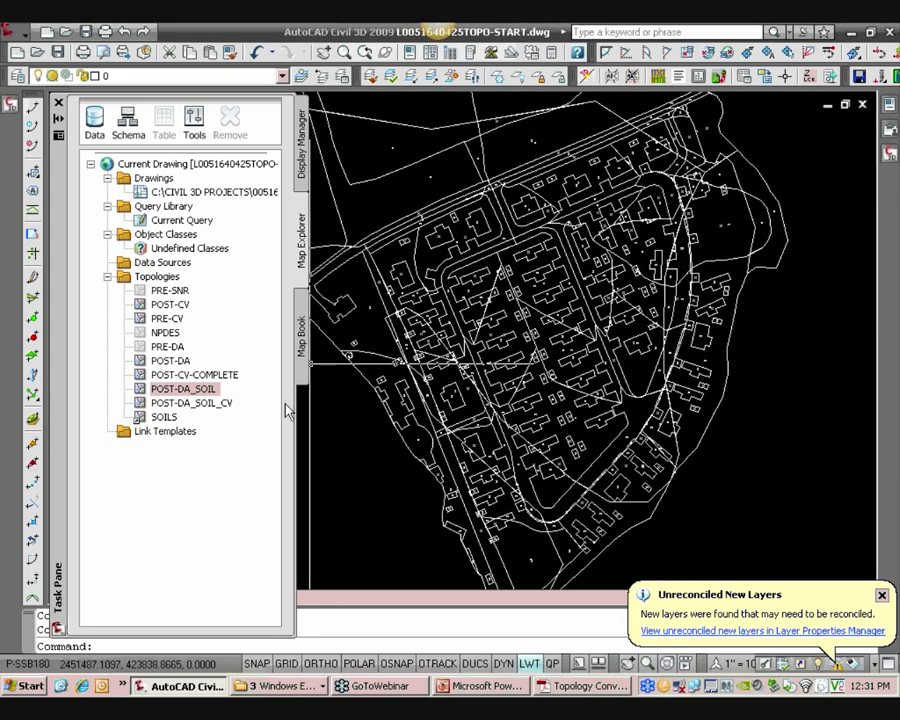
# Run the external query POST-DA_SOIL_CV.qry from the R:\Templates\Topology folder
pyautogui.click(8, 30)
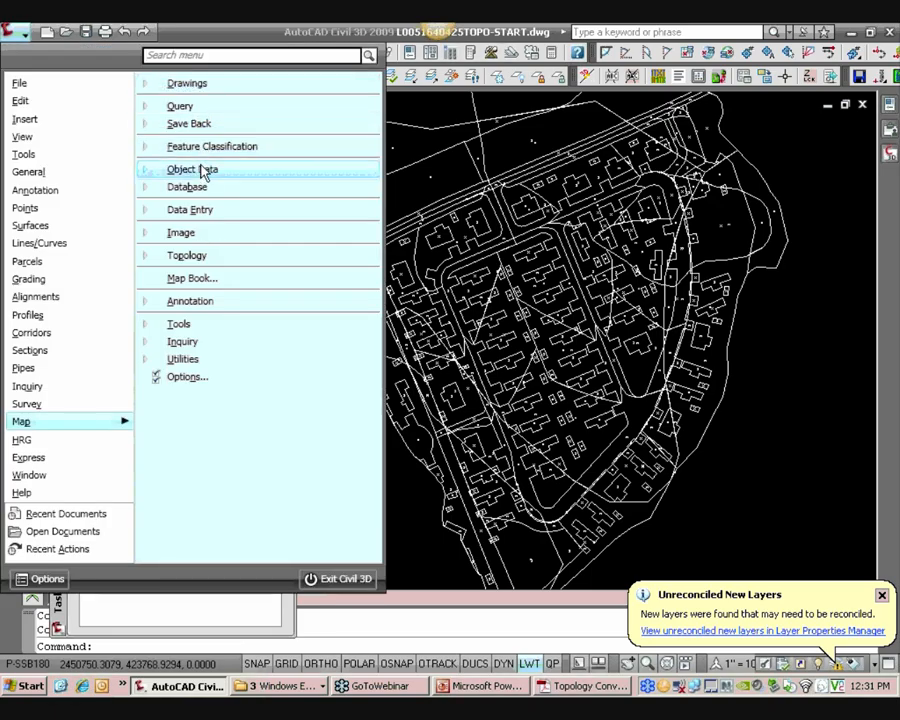
pyautogui.click(185, 107)
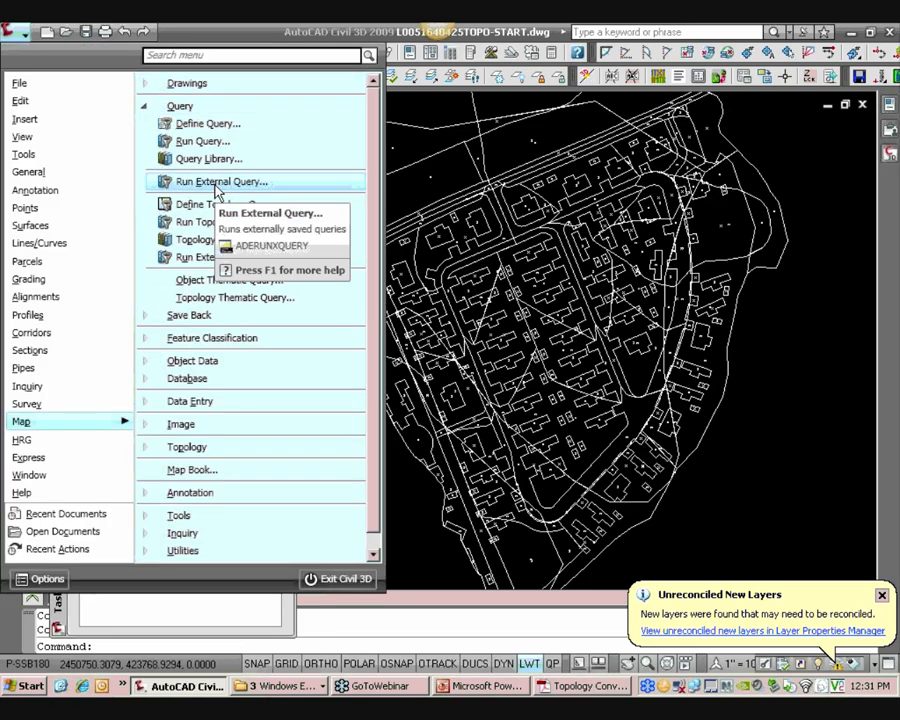
pyautogui.click(215, 188)
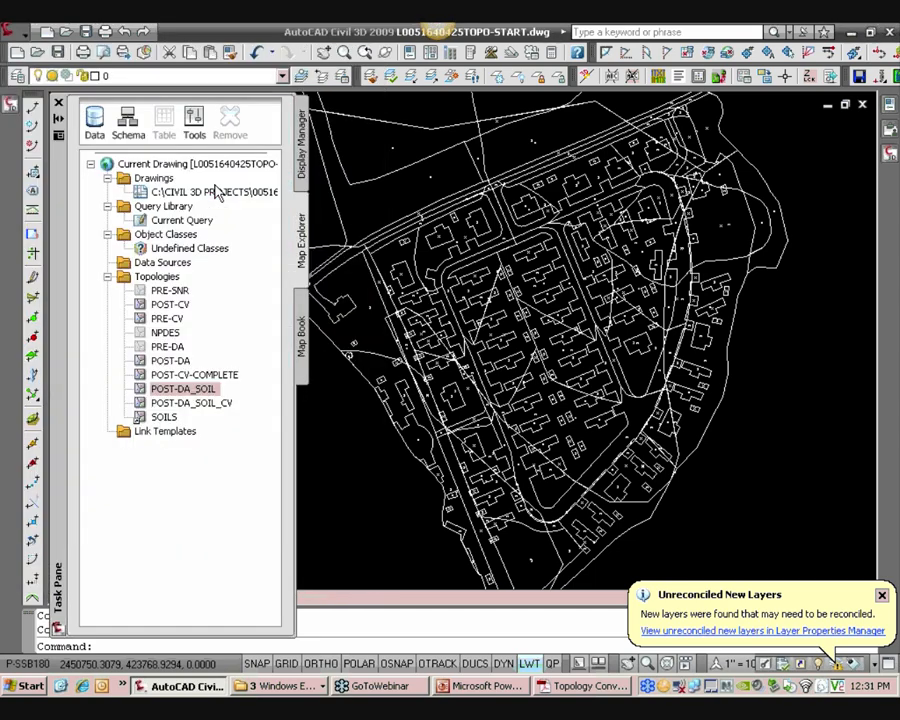
pyautogui.moveTo(415, 345); pyautogui.dragTo(383, 158)
pyautogui.click(543, 173)
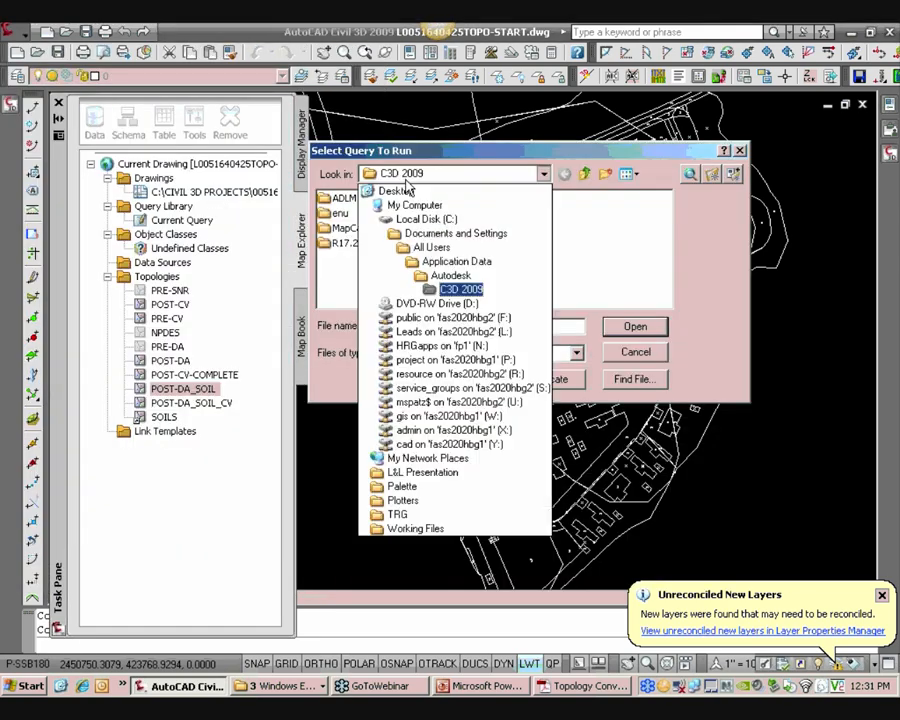
pyautogui.click(455, 359)
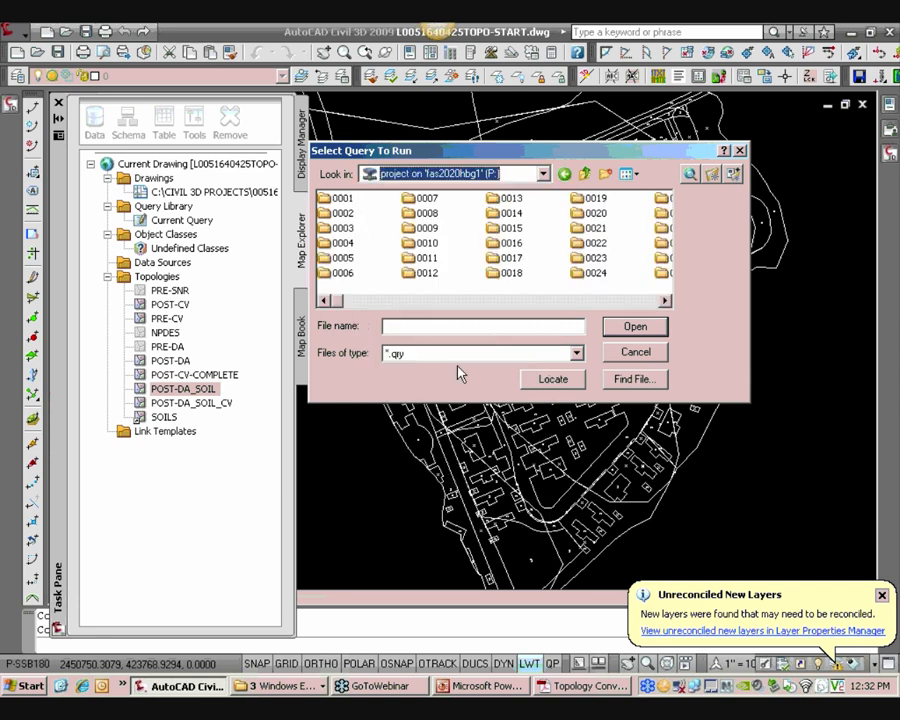
pyautogui.click(472, 176)
pyautogui.click(491, 303)
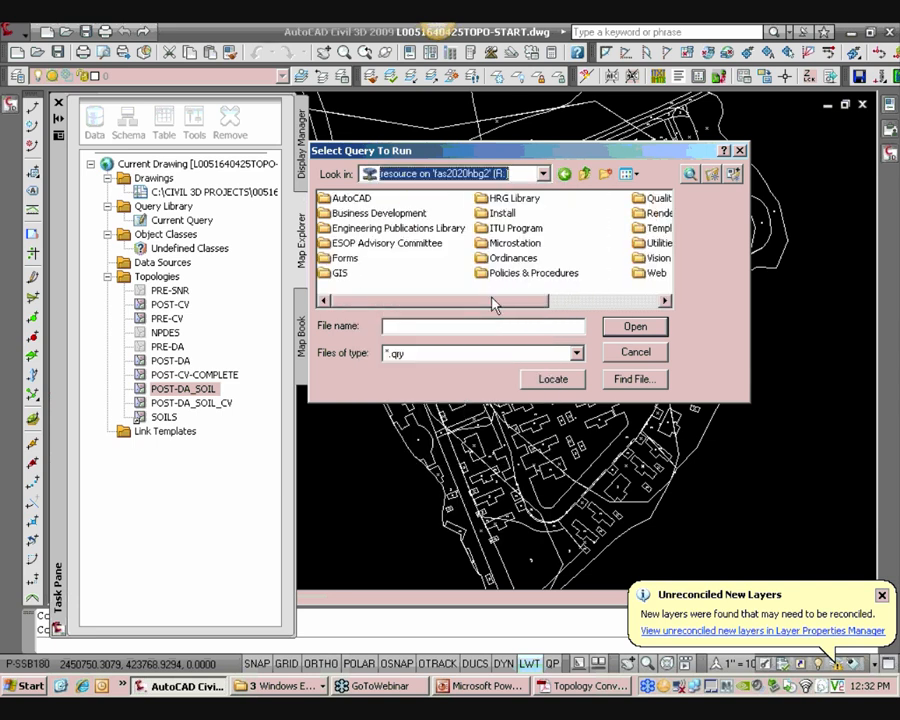
pyautogui.click(490, 301)
pyautogui.doubleClick(508, 229)
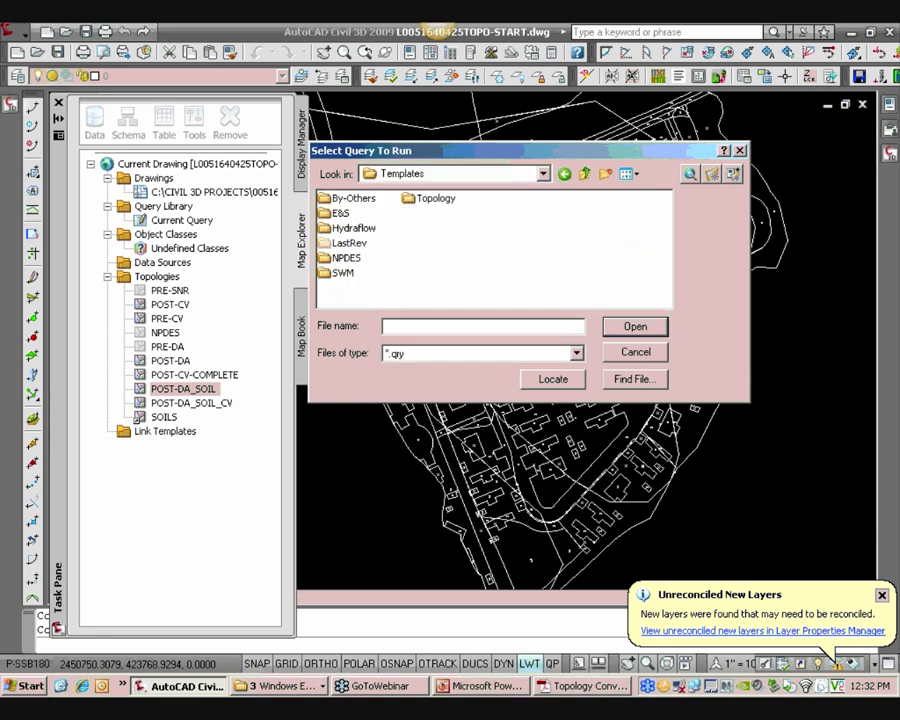
pyautogui.doubleClick(448, 204)
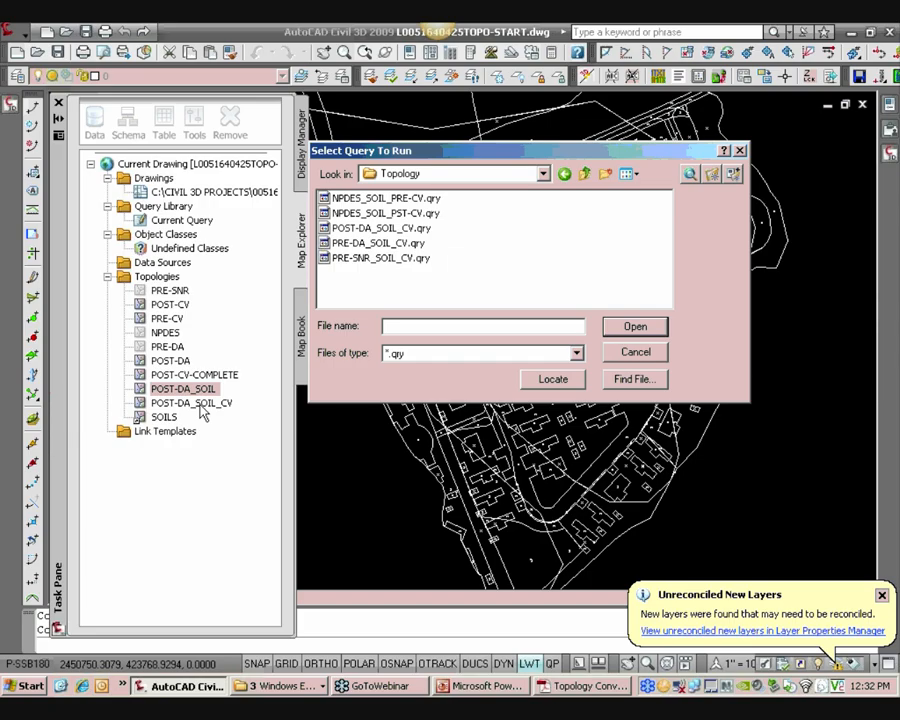
pyautogui.click(378, 228)
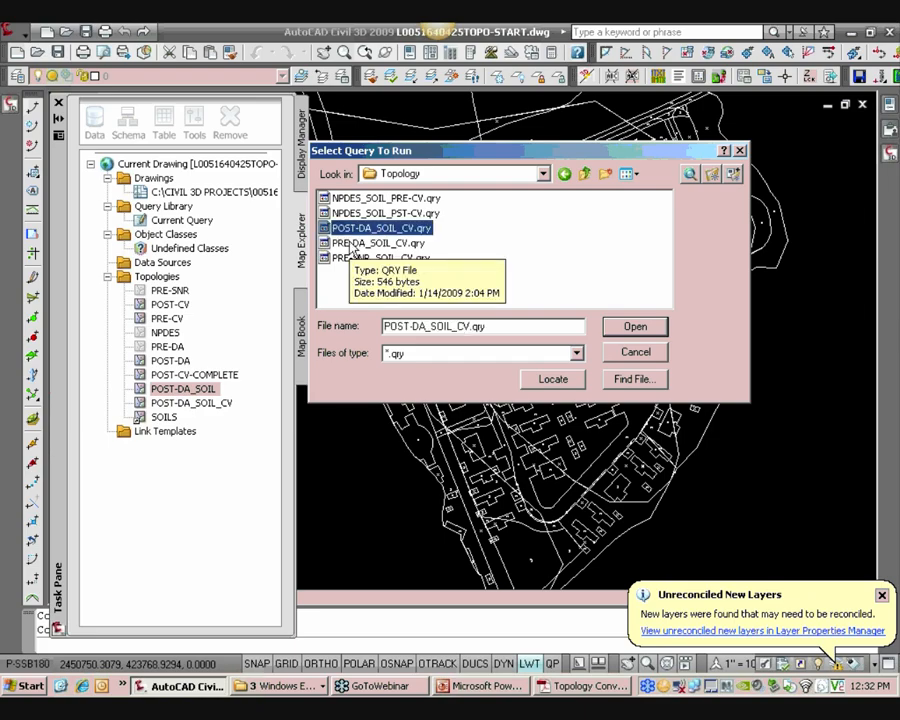
pyautogui.click(635, 327)
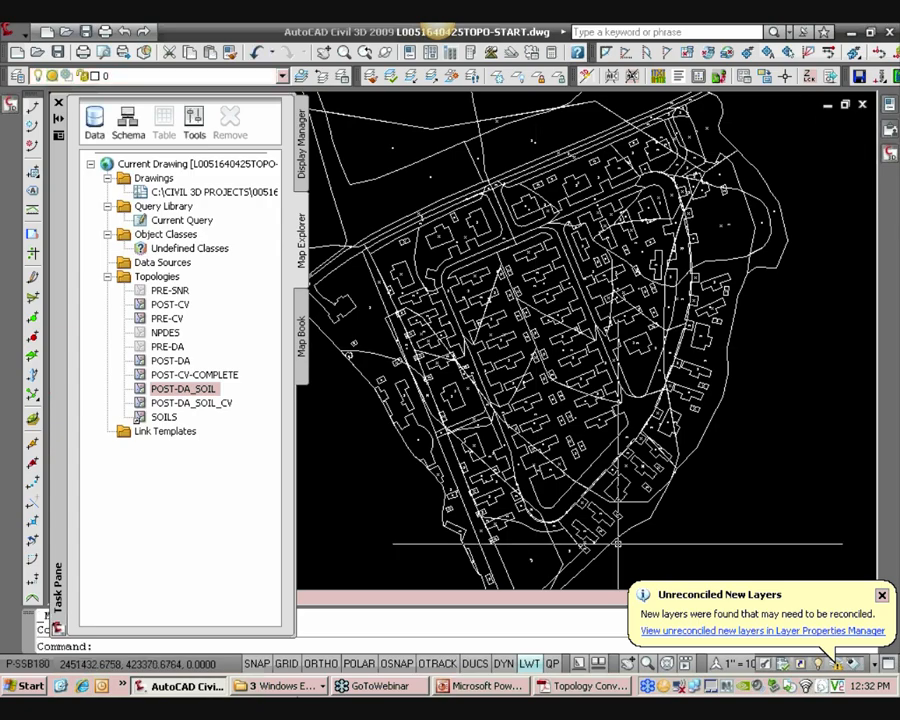
# Cut the exported POST-DA_SOIL_CV.txt file from the X:\Share folder in Windows Explorer
pyautogui.click(281, 686)
pyautogui.click(300, 630)
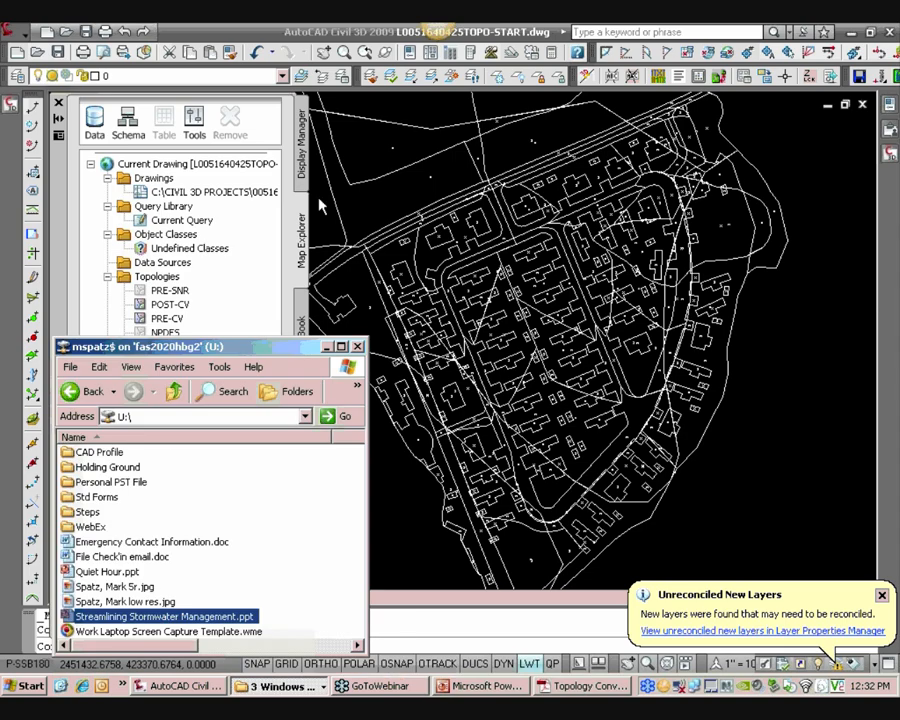
pyautogui.moveTo(140, 347); pyautogui.dragTo(213, 256)
pyautogui.moveTo(370, 253); pyautogui.dragTo(473, 133)
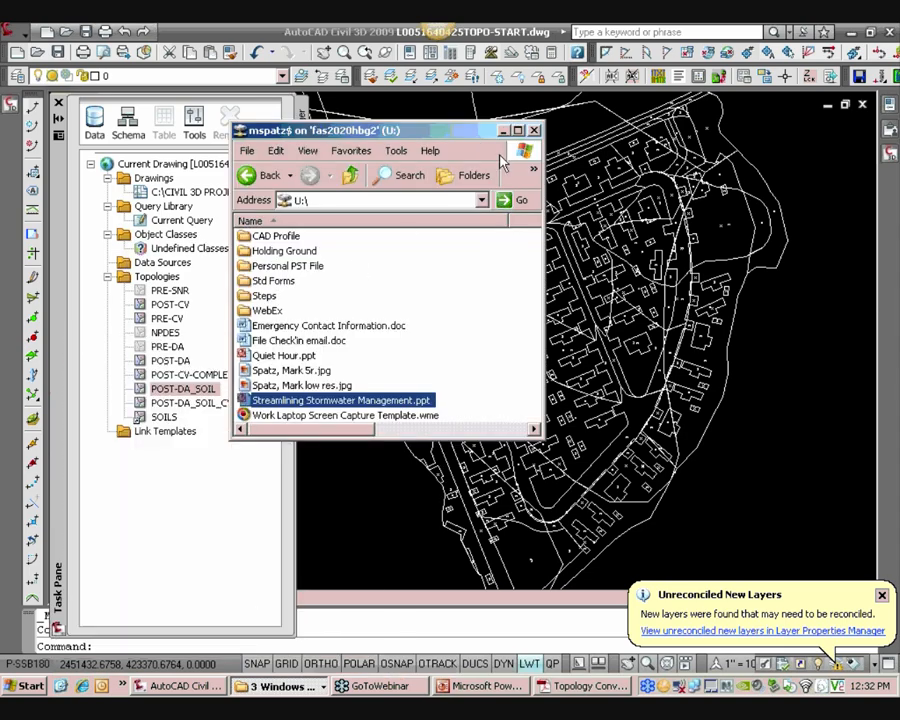
pyautogui.click(467, 176)
pyautogui.moveTo(470, 288); pyautogui.dragTo(471, 366)
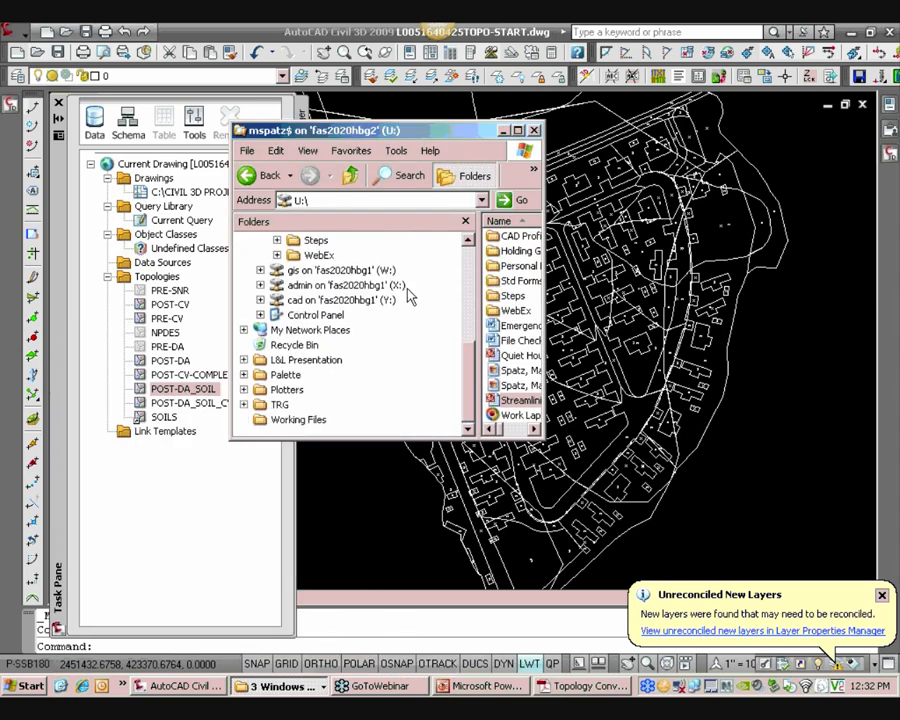
pyautogui.click(405, 286)
pyautogui.moveTo(464, 309); pyautogui.dragTo(466, 399)
pyautogui.click(316, 359)
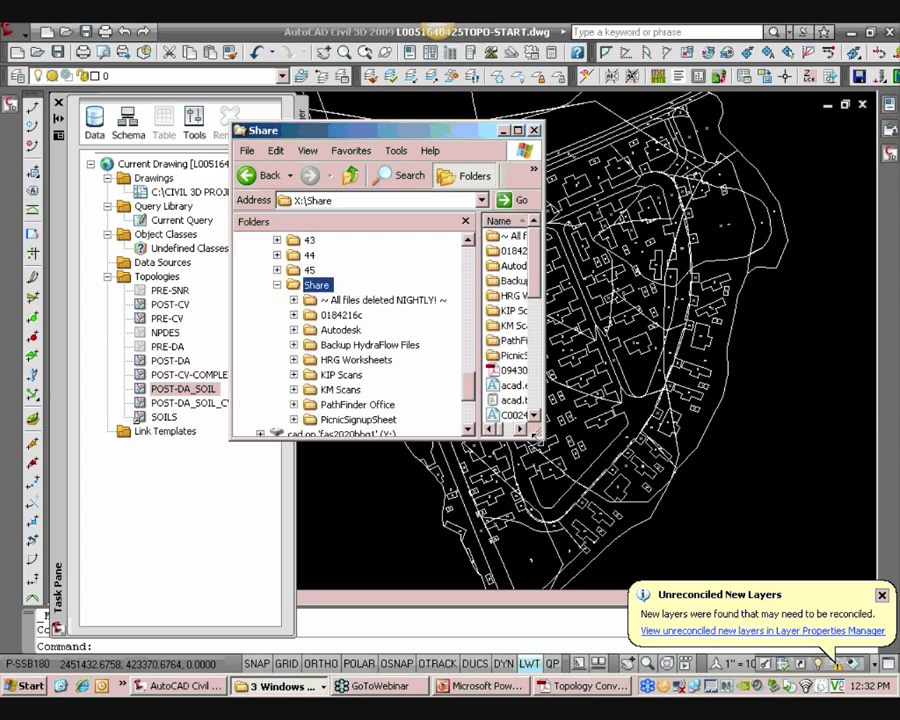
pyautogui.moveTo(542, 437); pyautogui.dragTo(752, 614)
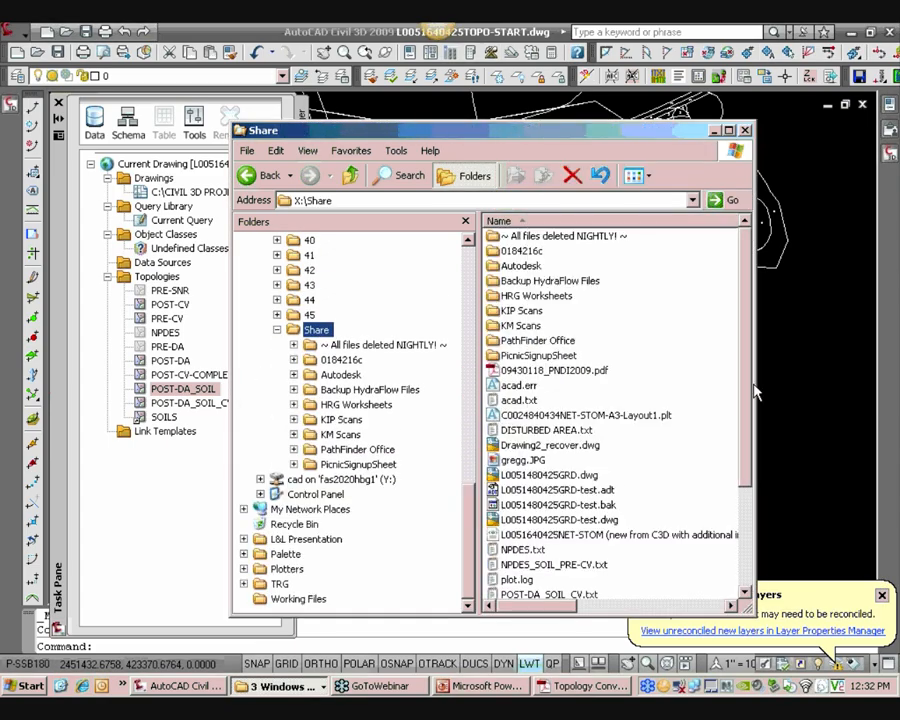
pyautogui.scroll(-3, 590, 483)
pyautogui.click(580, 472)
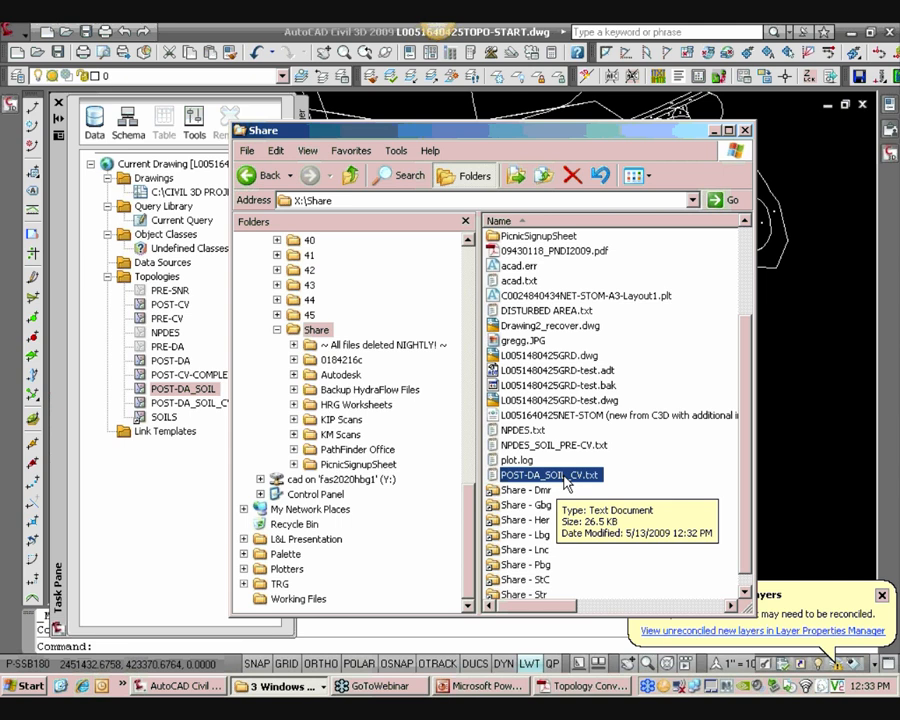
pyautogui.rightClick(567, 480)
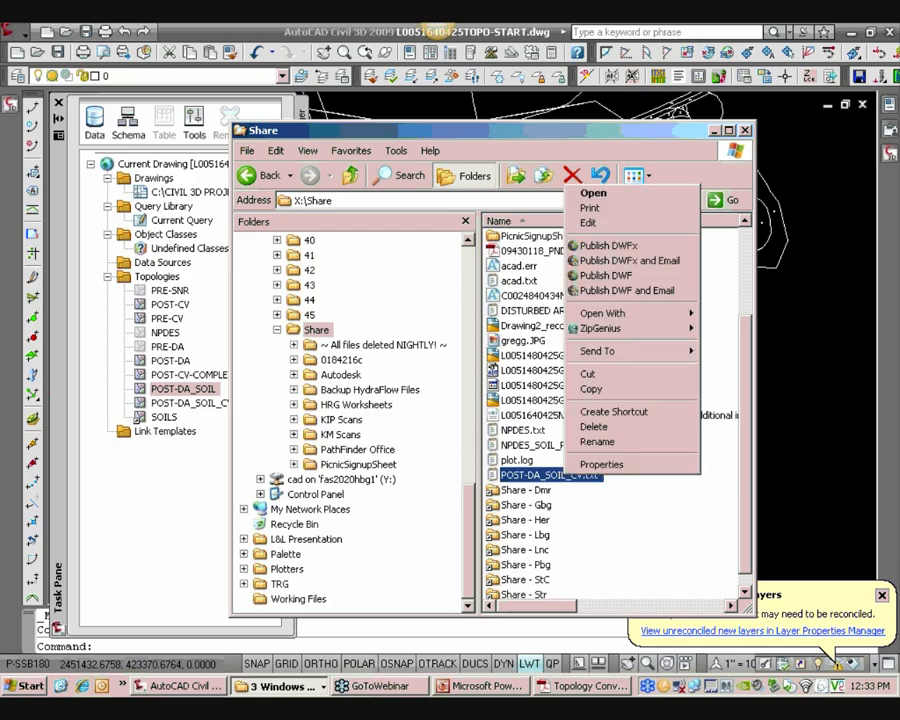
pyautogui.click(588, 374)
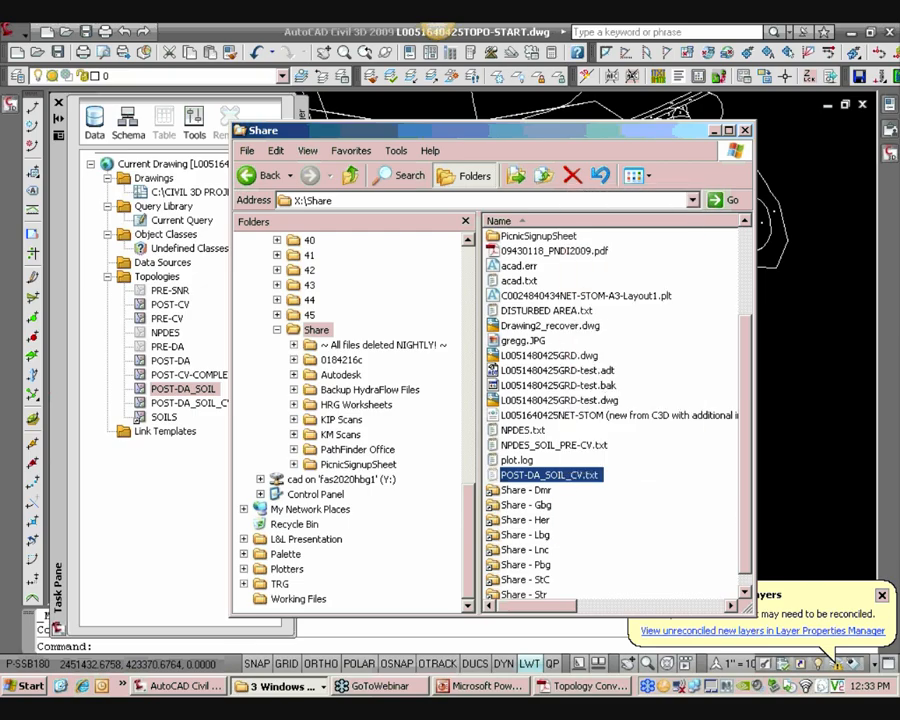
# Paste POST-DA_SOIL_CV.txt into the L&L Presentation folder on the Desktop
pyautogui.moveTo(474, 522); pyautogui.dragTo(472, 305)
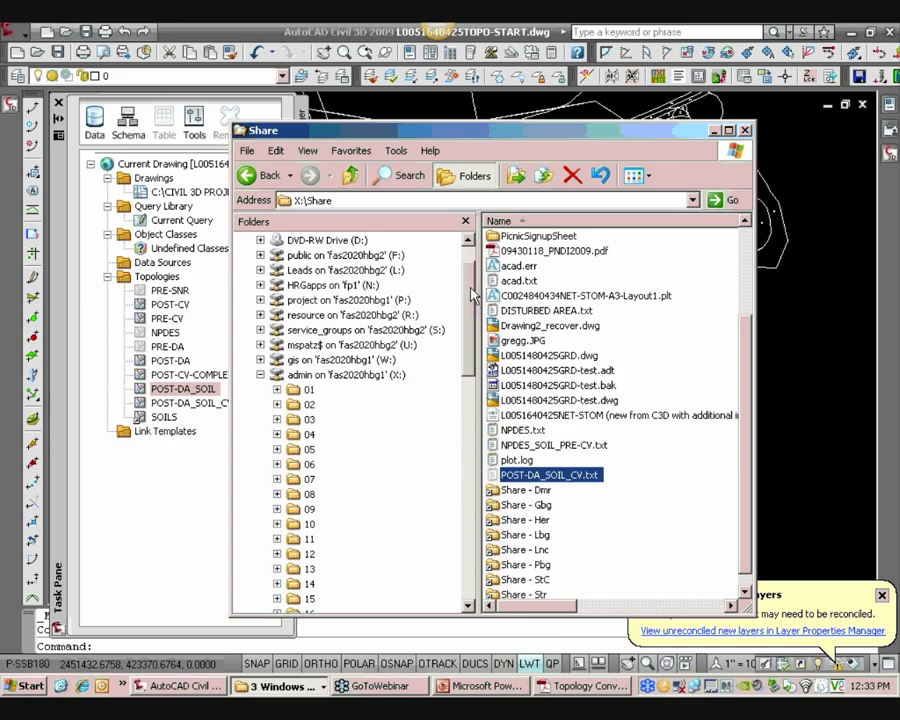
pyautogui.scroll(1, 458, 301)
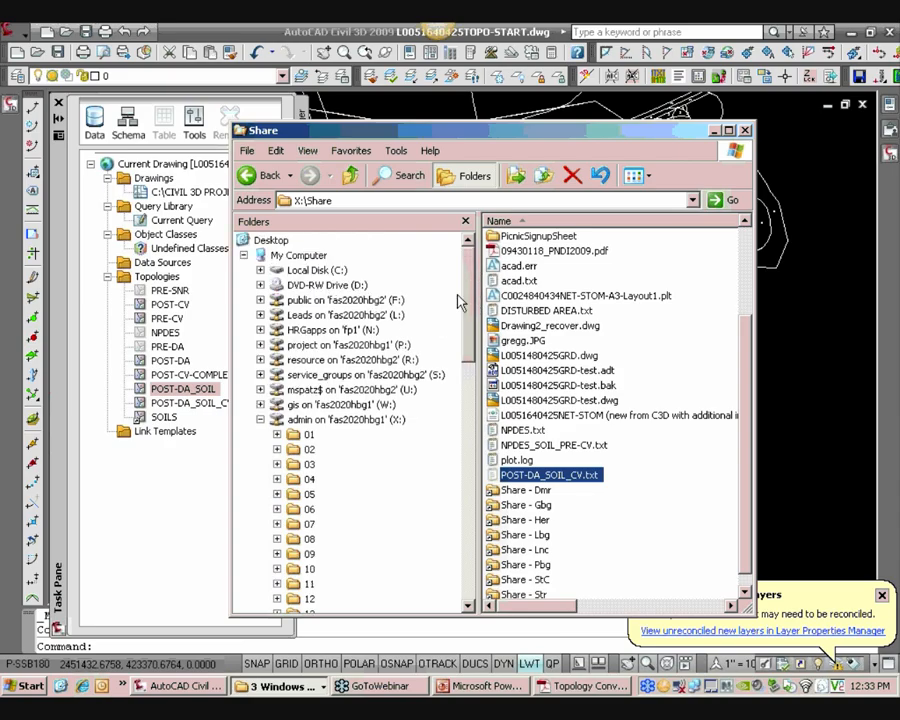
pyautogui.click(318, 271)
pyautogui.click(266, 240)
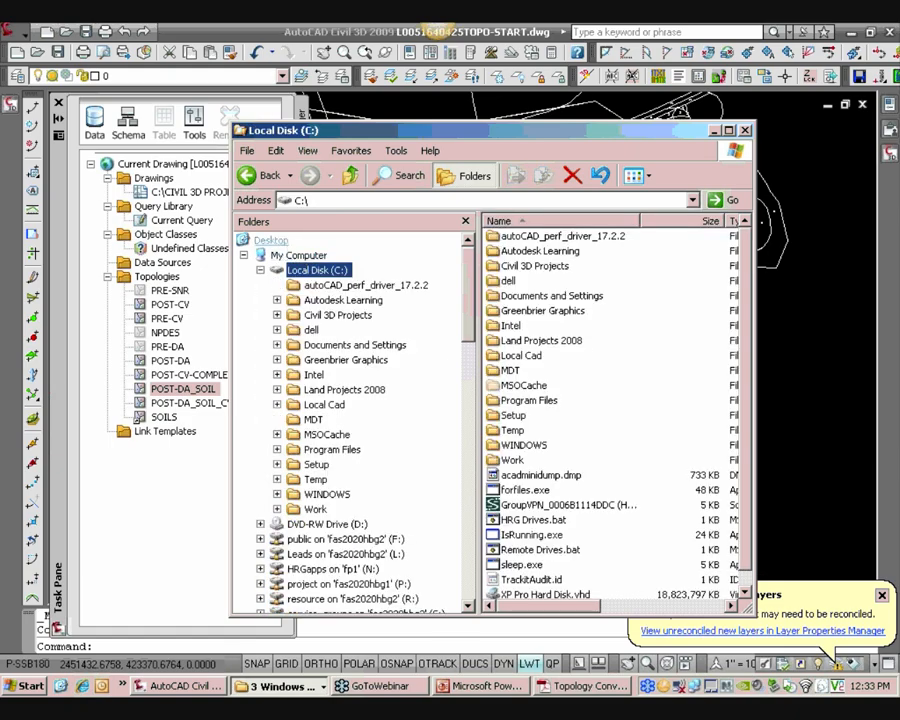
pyautogui.click(244, 256)
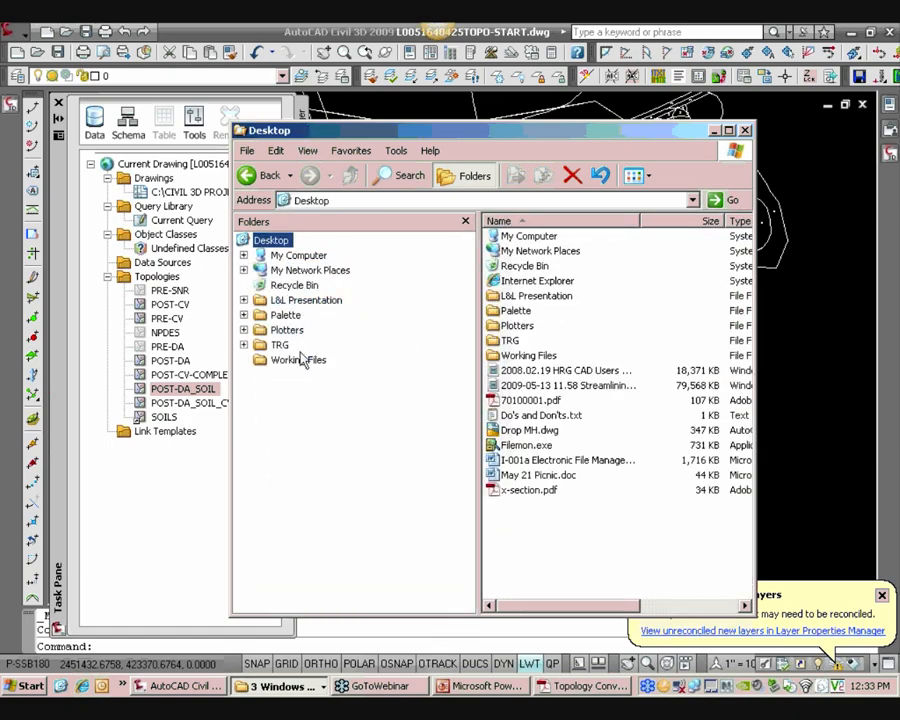
pyautogui.click(303, 300)
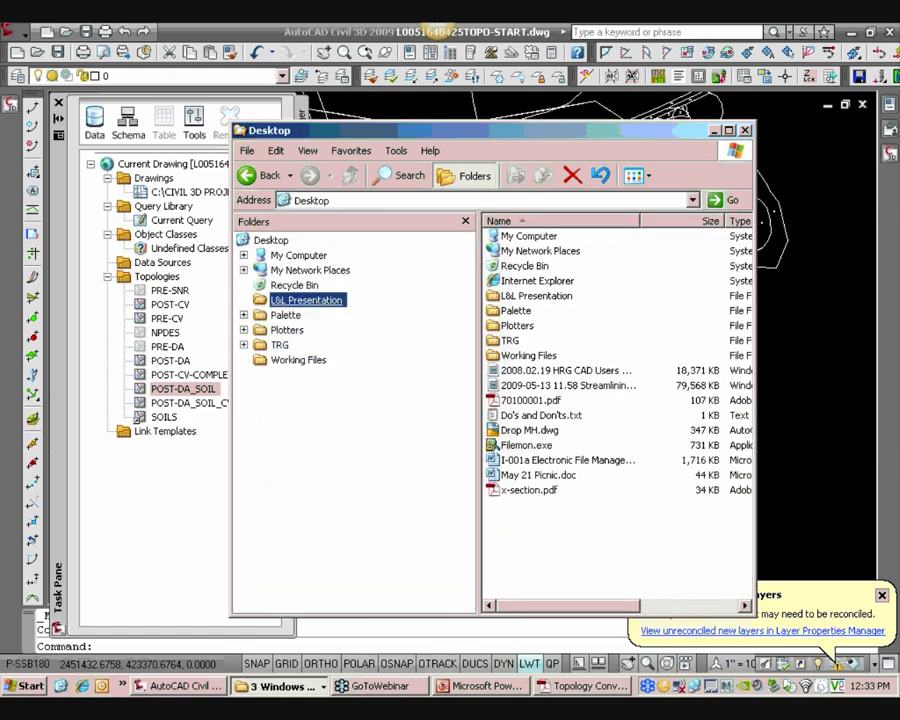
pyautogui.rightClick(557, 510)
pyautogui.click(622, 610)
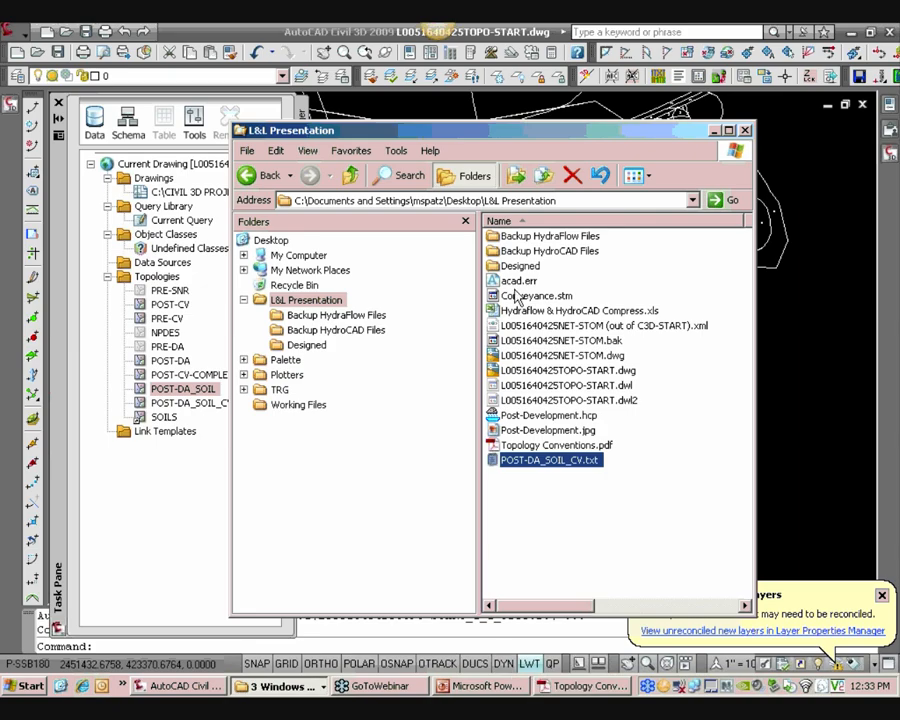
# Open the Hydraflow & HydroCAD Compress.xls workbook from the L&L Presentation folder with macros enabled and view its control panel
pyautogui.click(286, 687)
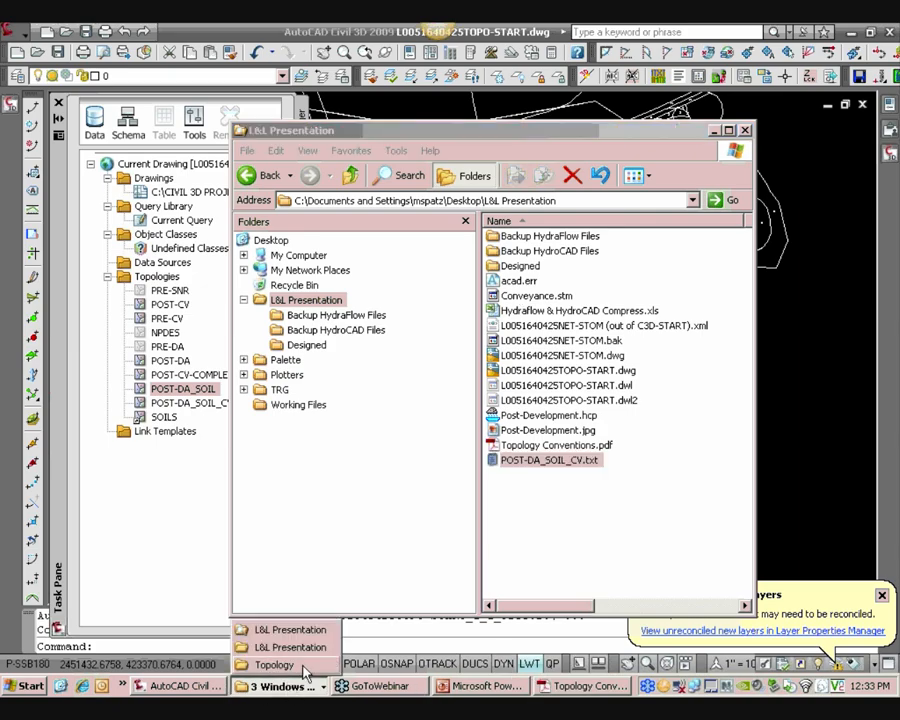
pyautogui.click(273, 664)
pyautogui.click(851, 34)
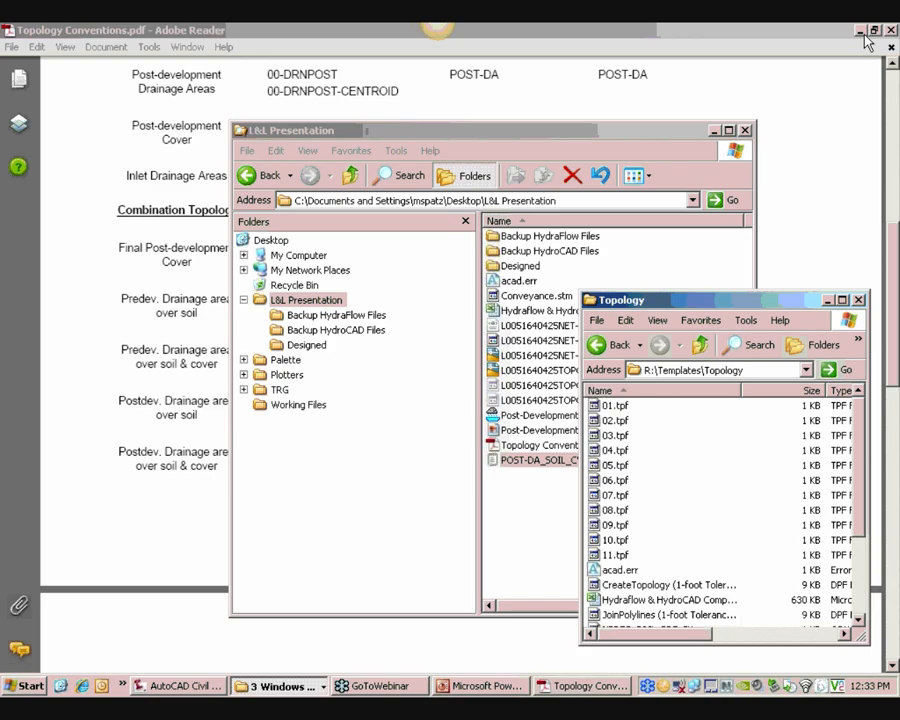
pyautogui.click(858, 30)
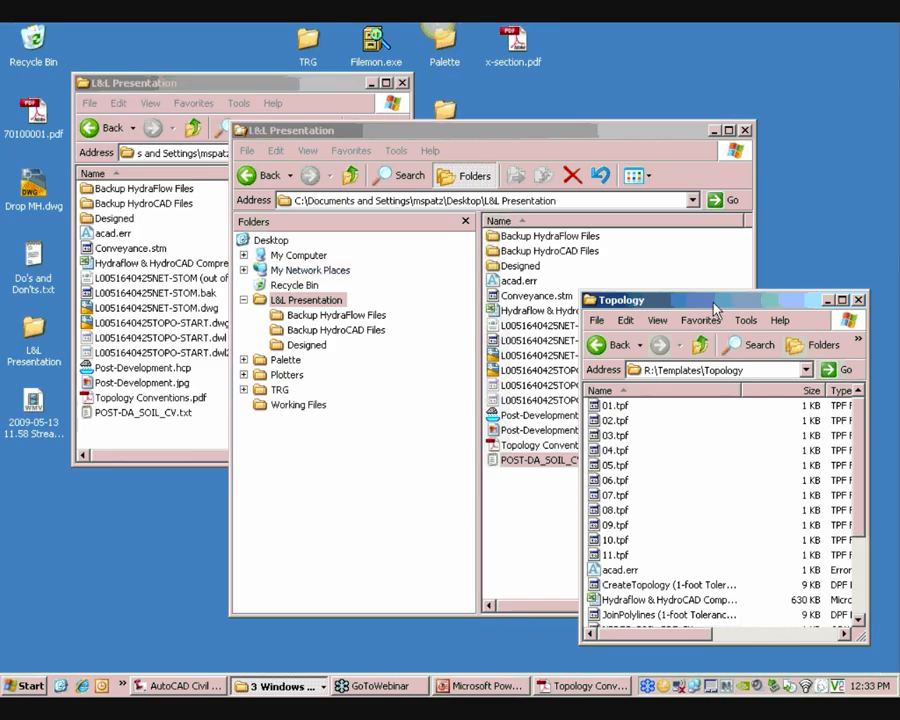
pyautogui.moveTo(705, 299); pyautogui.dragTo(693, 239)
pyautogui.click(752, 311)
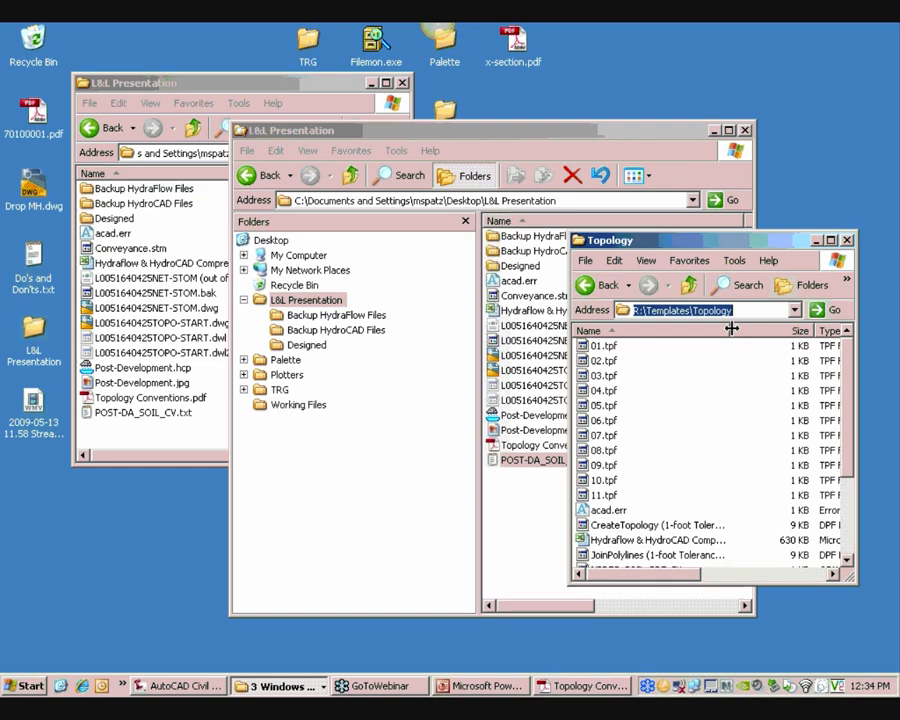
pyautogui.click(670, 541)
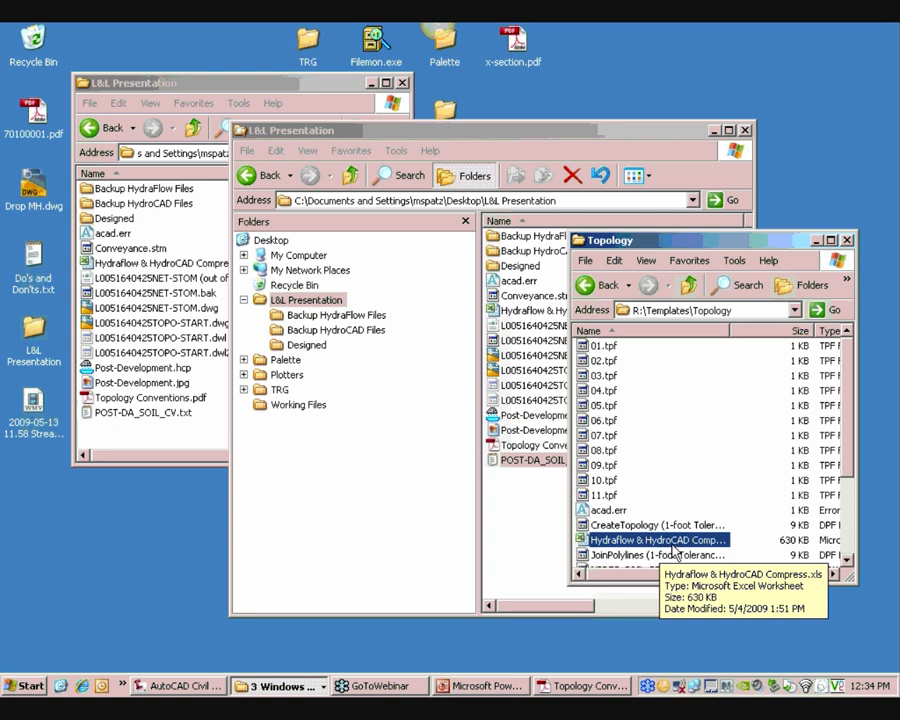
pyautogui.moveTo(707, 244); pyautogui.dragTo(759, 470)
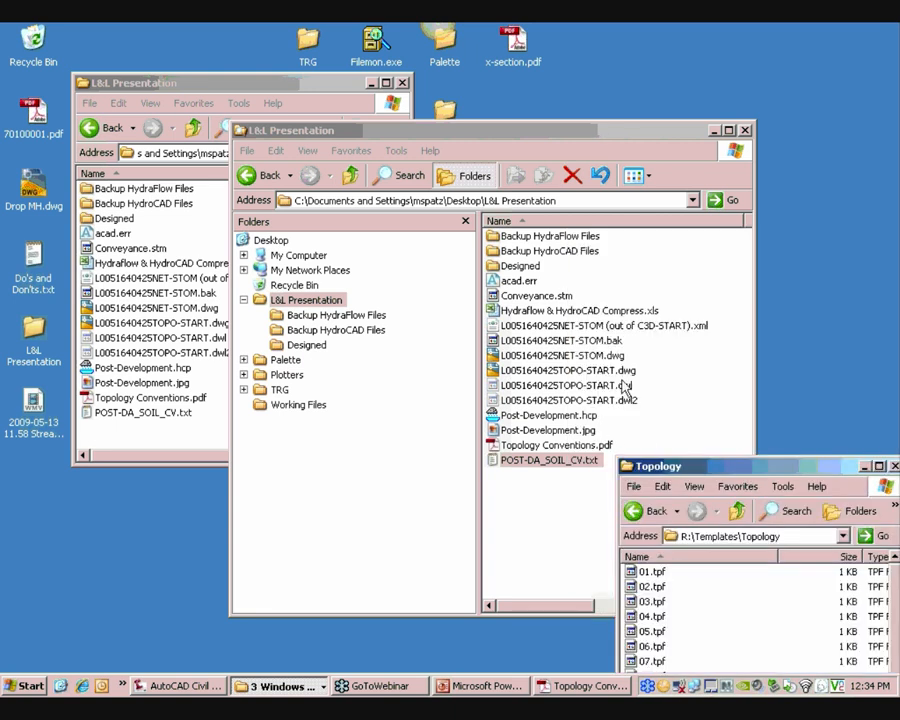
pyautogui.click(592, 313)
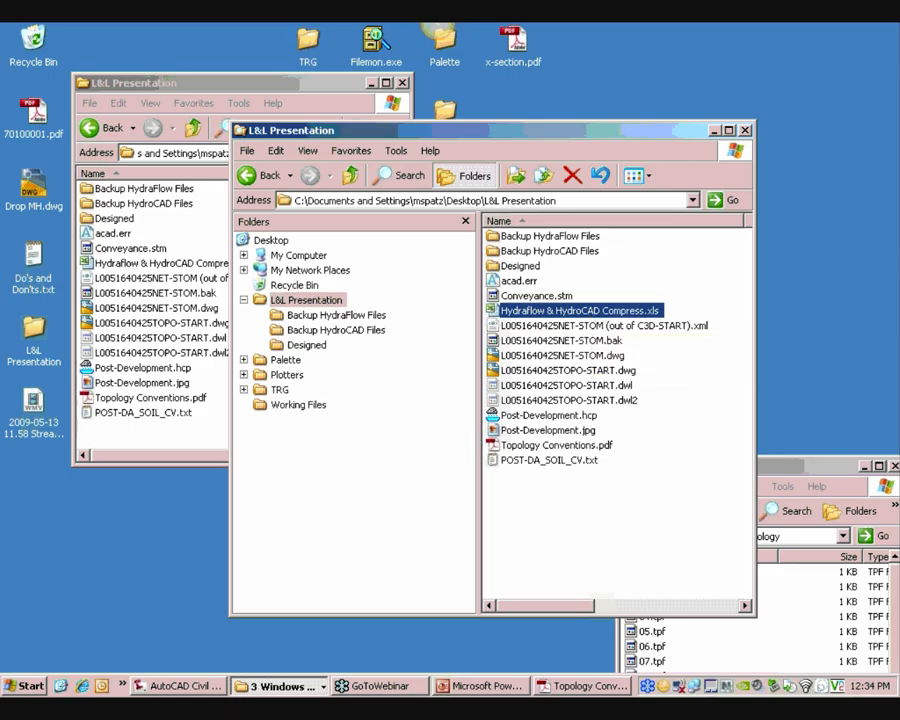
pyautogui.press('Return')
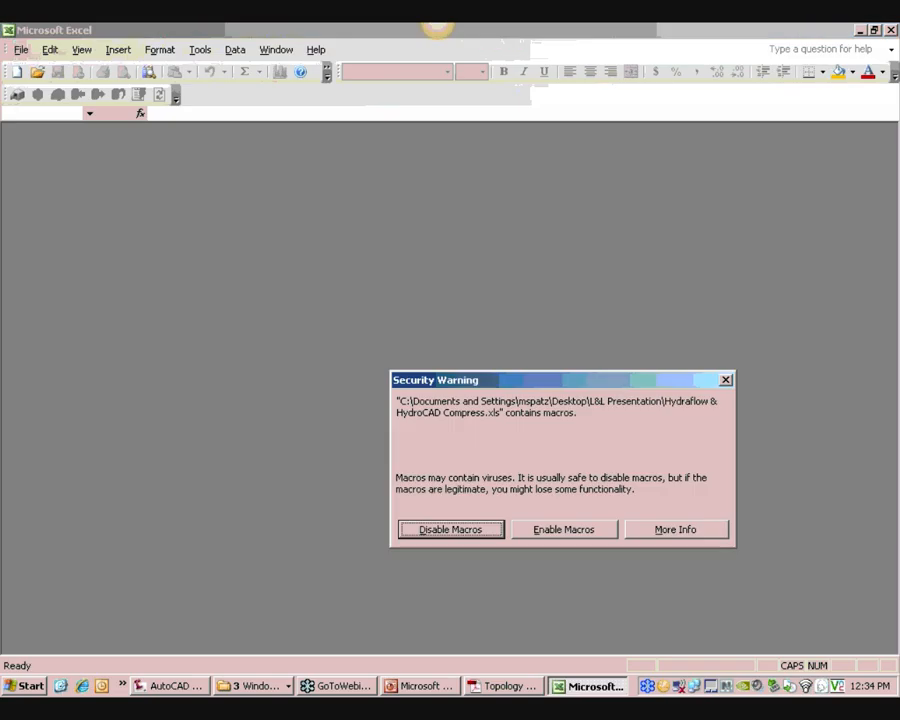
pyautogui.click(558, 530)
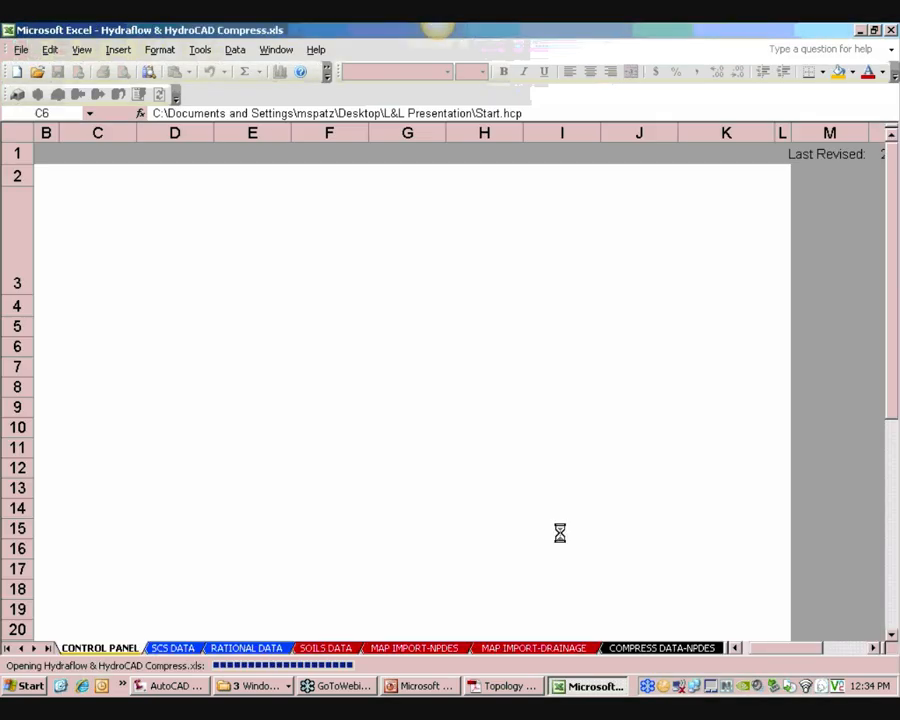
pyautogui.scroll(-2, 554, 528)
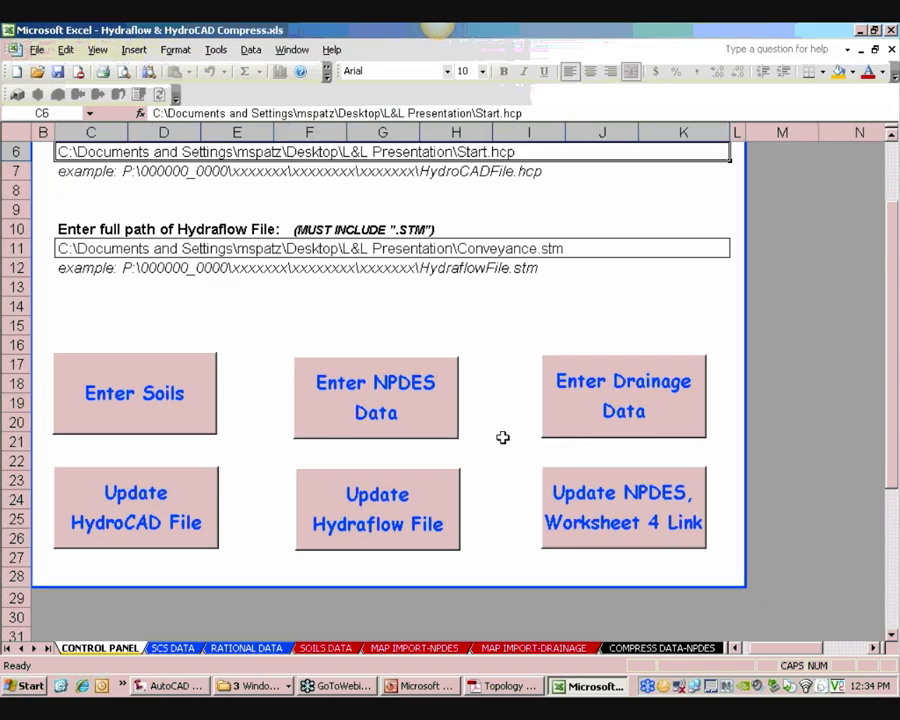
pyautogui.scroll(2, 504, 440)
pyautogui.keyDown('ctrl'); pyautogui.scroll(-1, 502, 437); pyautogui.keyUp('ctrl')
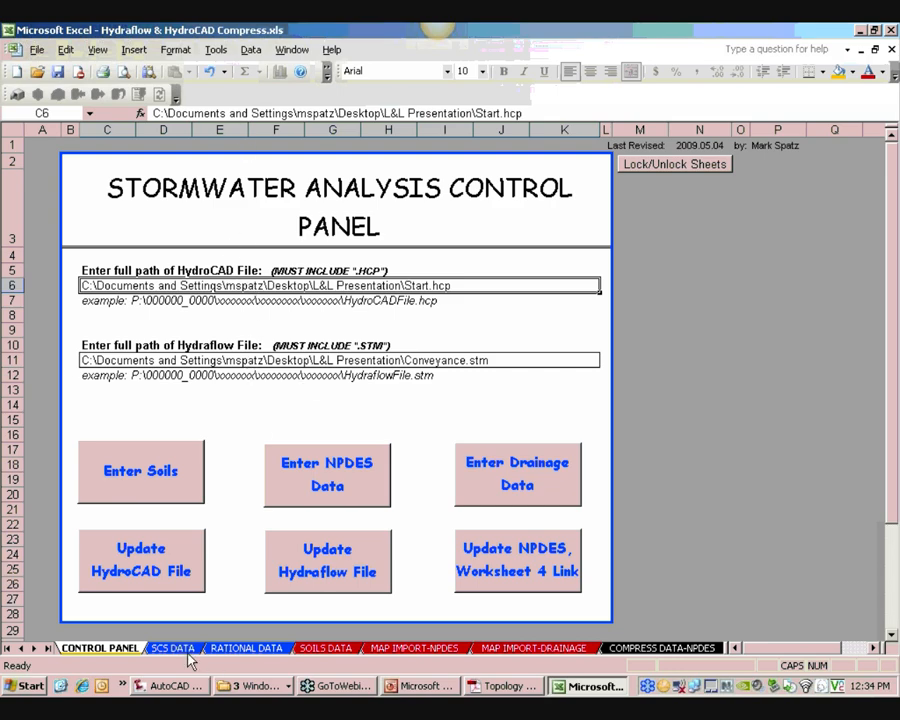
# Review the cover-type tables on the SCS DATA and RATIONAL DATA sheets, then open the SOILS DATA sheet
pyautogui.click(136, 464)
pyautogui.scroll(5, 316, 477)
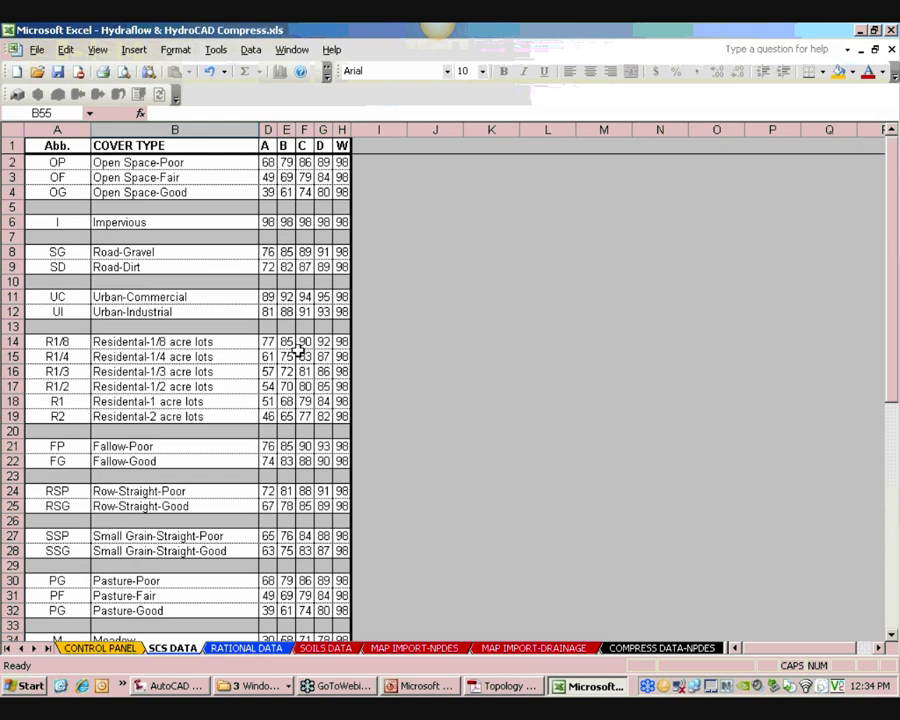
pyautogui.scroll(-2, 38, 355)
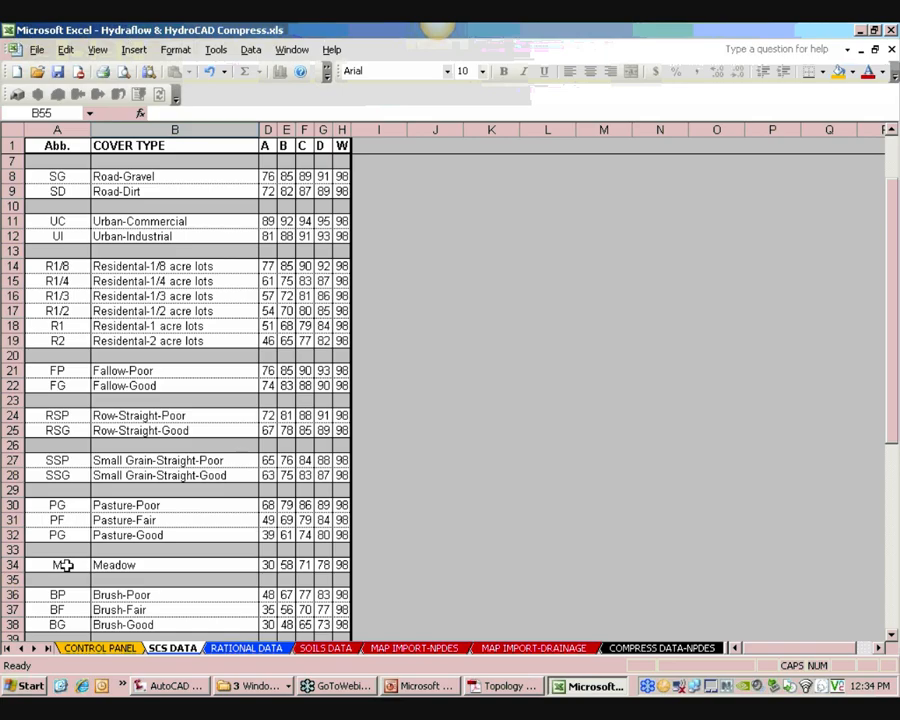
pyautogui.scroll(-8, 164, 545)
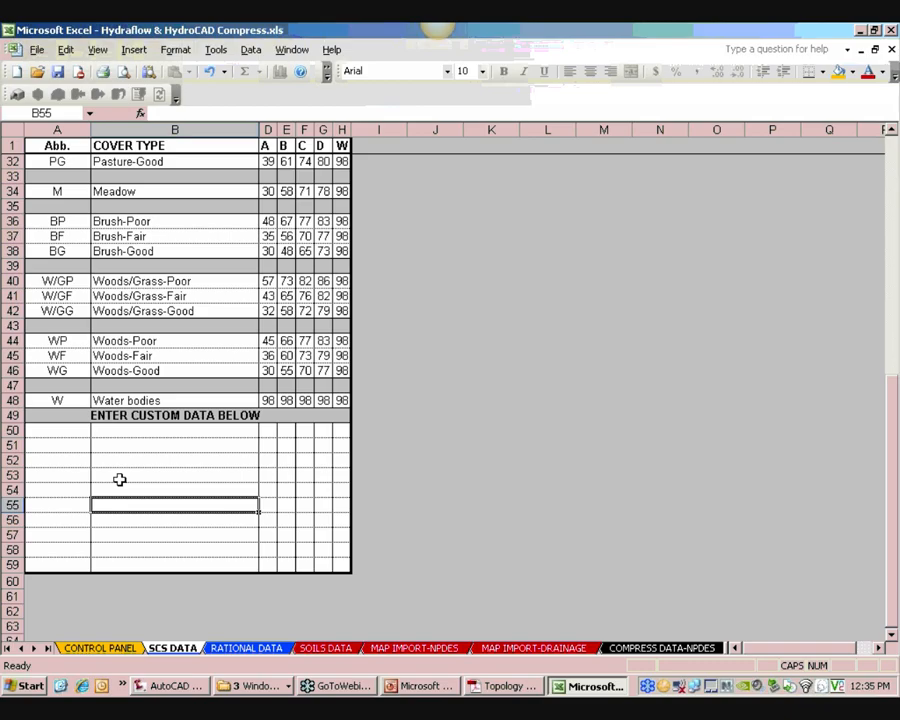
pyautogui.click(60, 431)
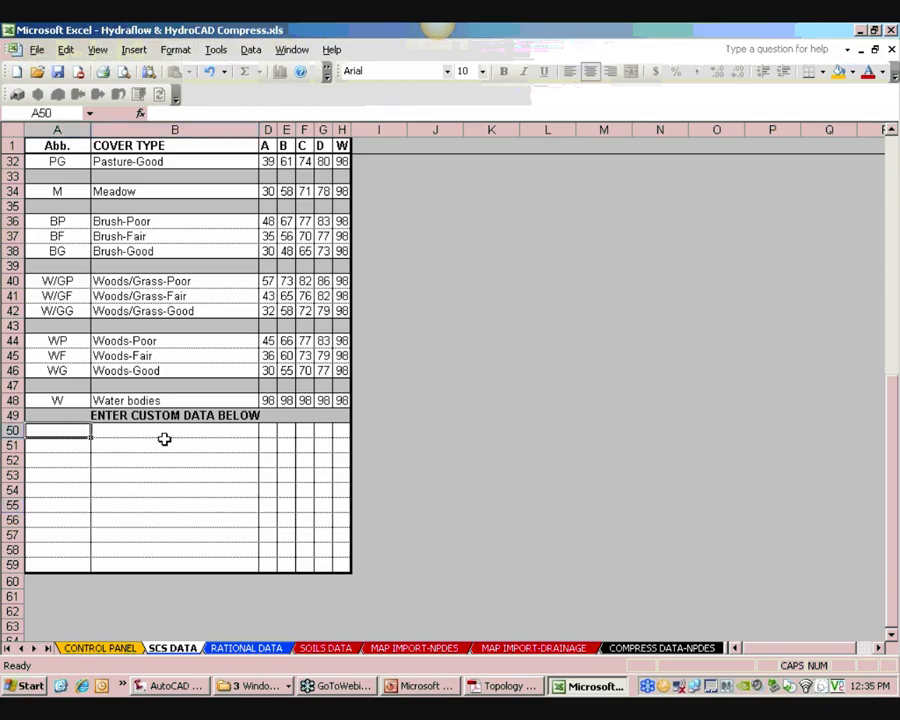
pyautogui.scroll(2, 285, 436)
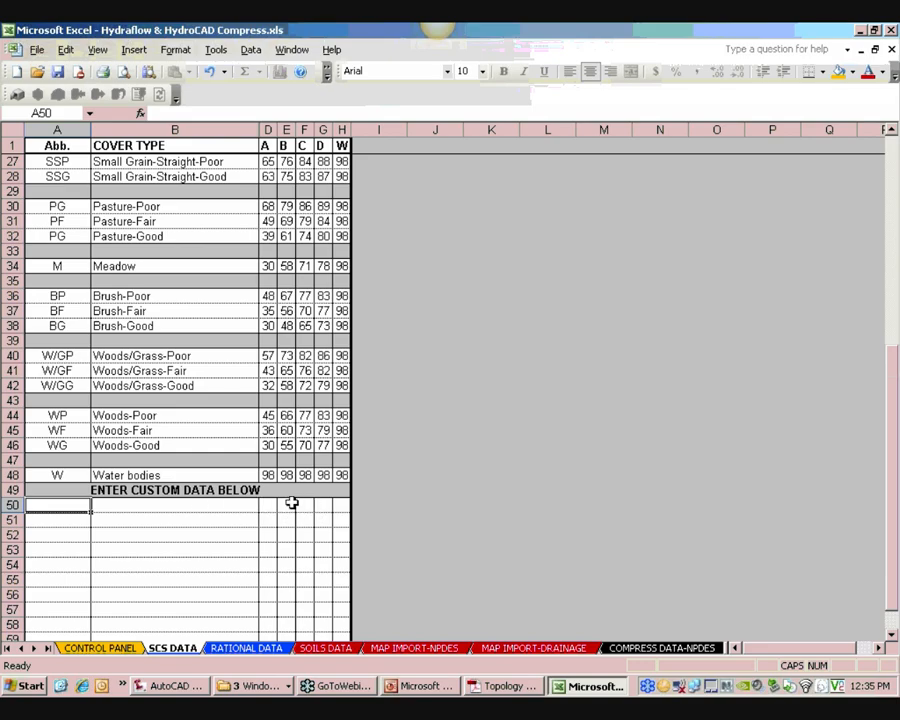
pyautogui.click(240, 648)
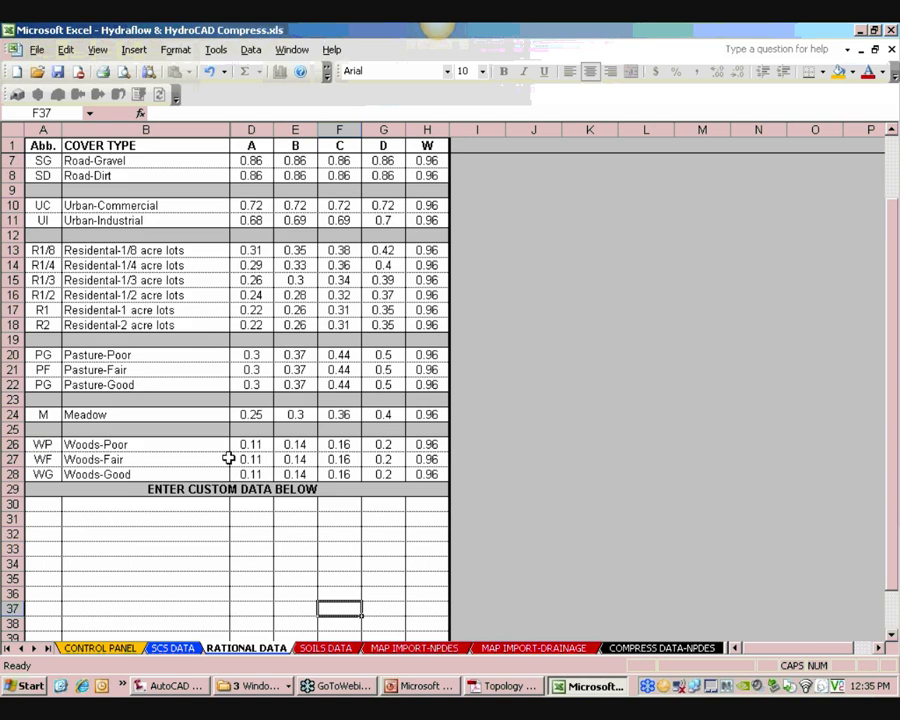
pyautogui.scroll(2, 157, 383)
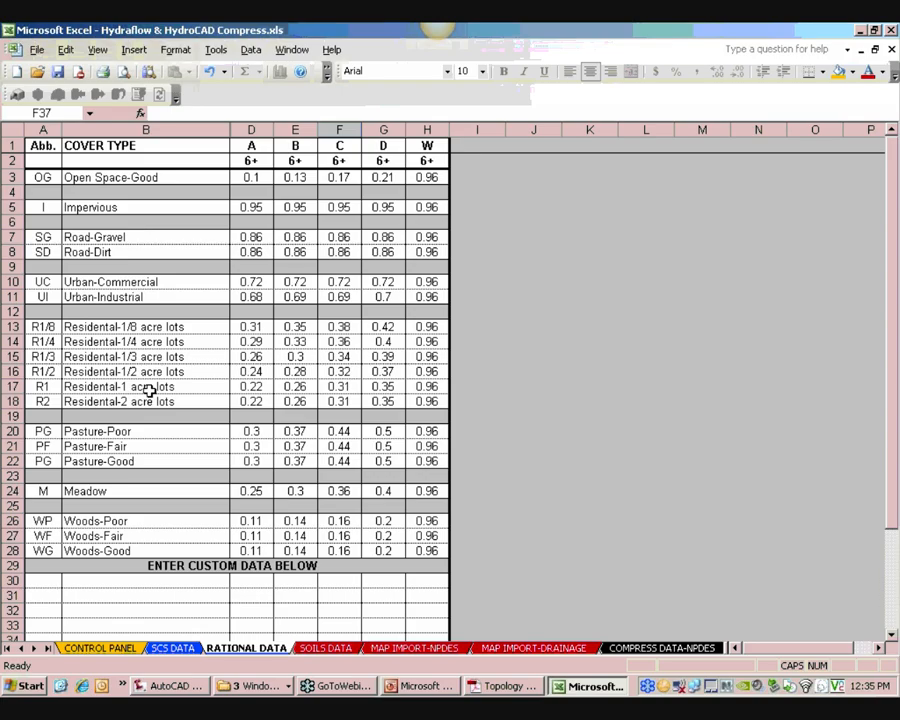
pyautogui.click(172, 648)
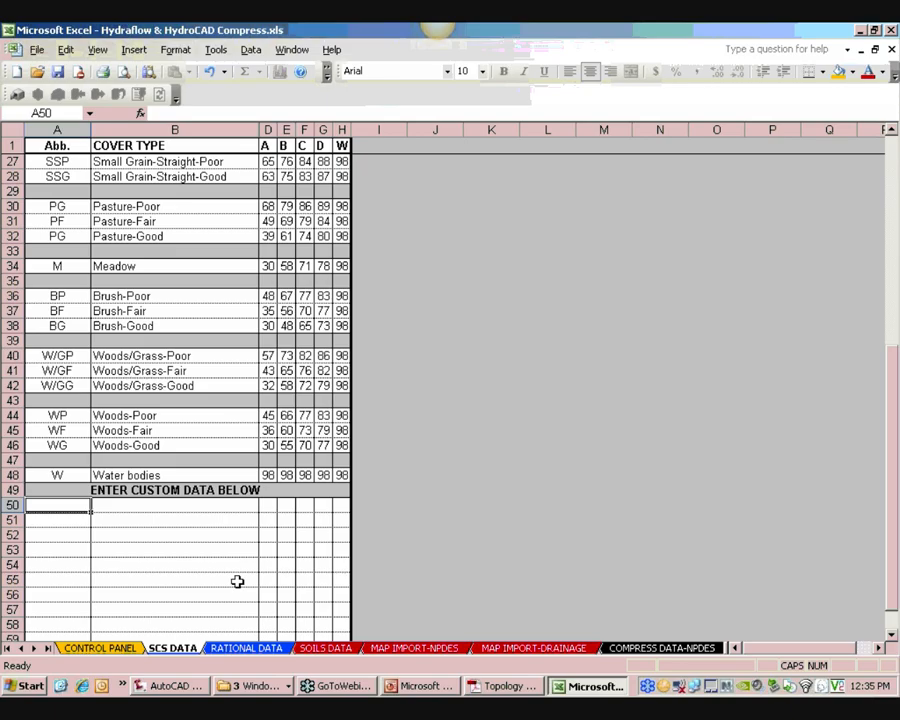
pyautogui.scroll(2, 132, 560)
pyautogui.scroll(-2, 90, 544)
pyautogui.scroll(2, 67, 543)
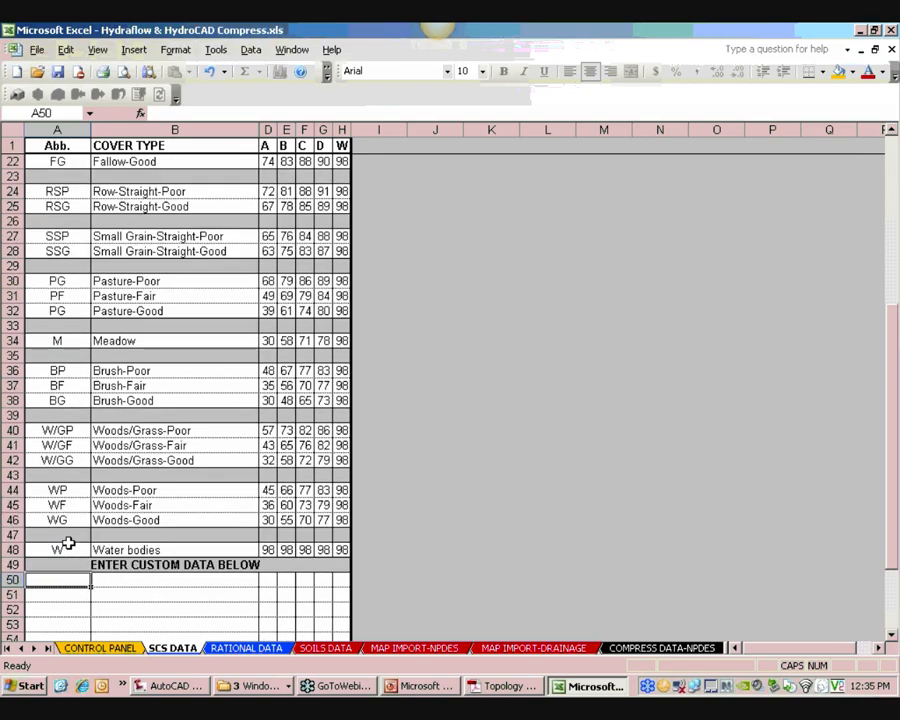
pyautogui.scroll(-3, 67, 543)
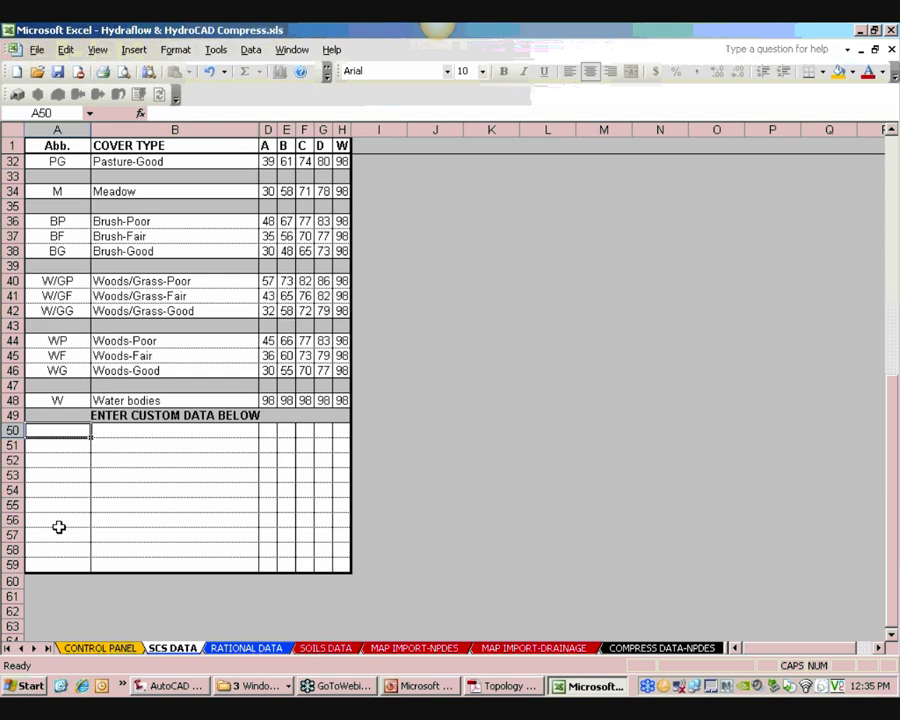
pyautogui.click(243, 649)
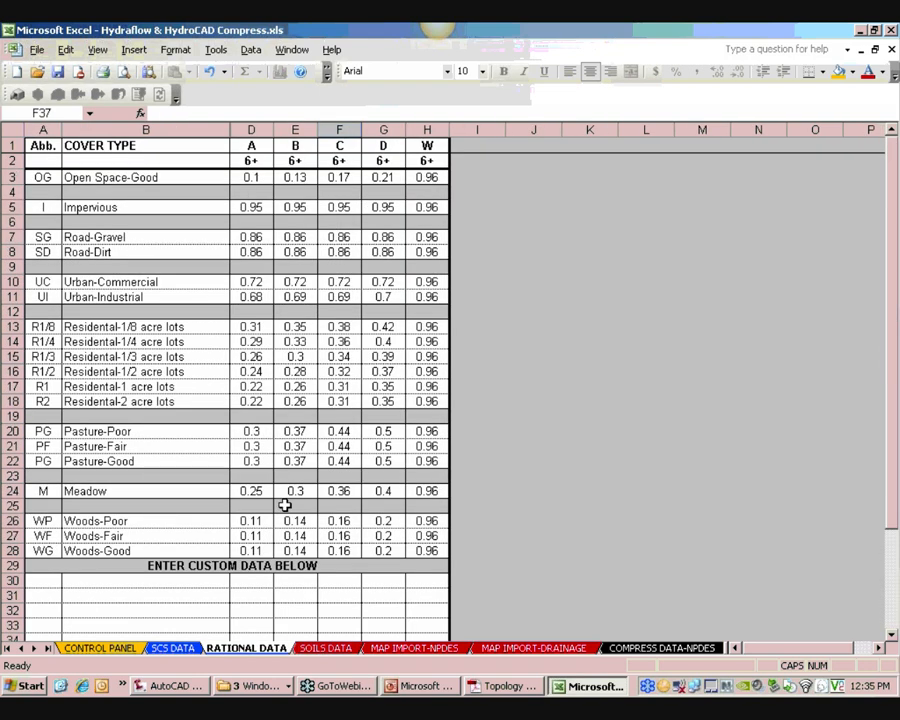
pyautogui.click(335, 649)
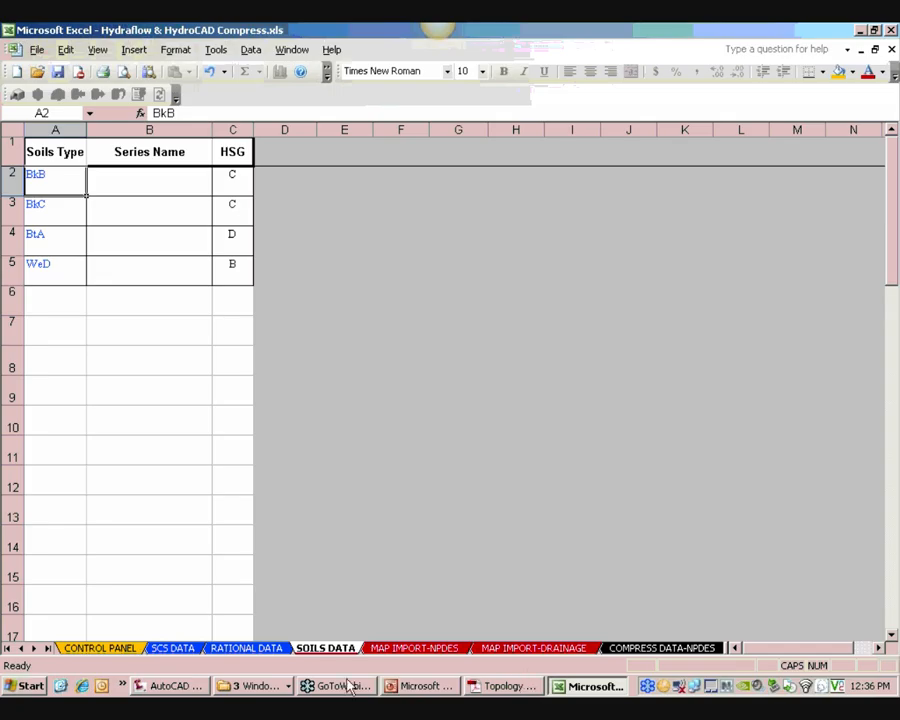
# Open POST-DA_SOIL_CV.txt from the Desktop's L&L Presentation folder with the file type set to All Files
pyautogui.click(37, 71)
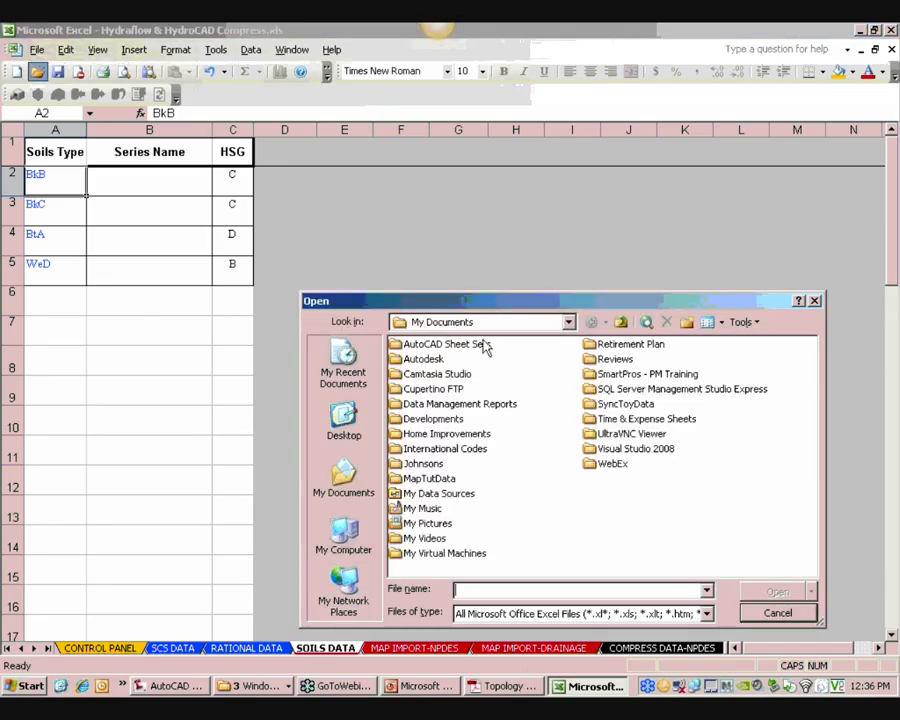
pyautogui.click(343, 418)
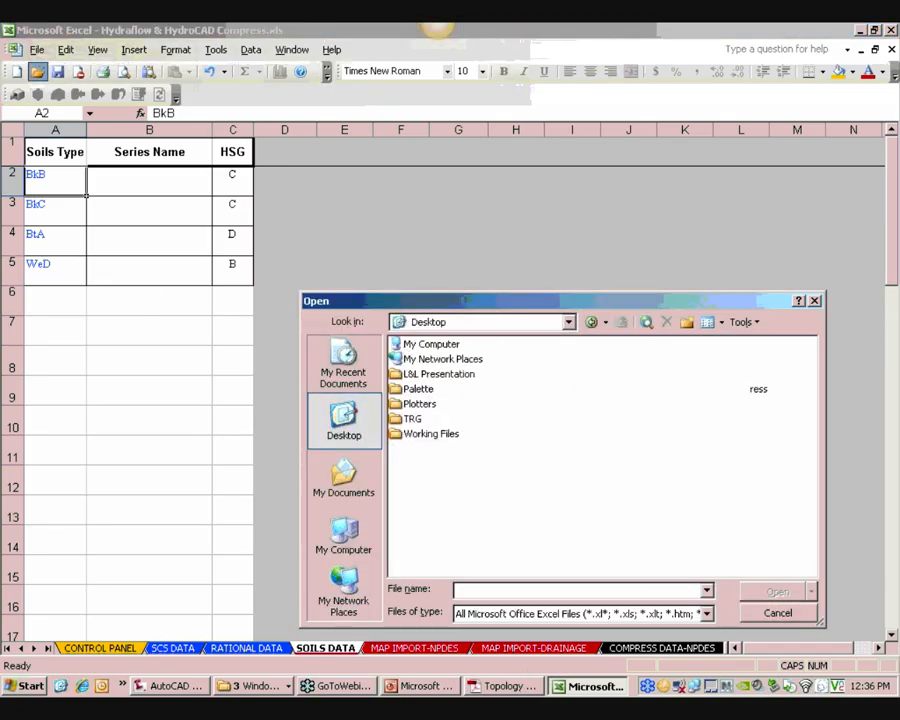
pyautogui.doubleClick(430, 375)
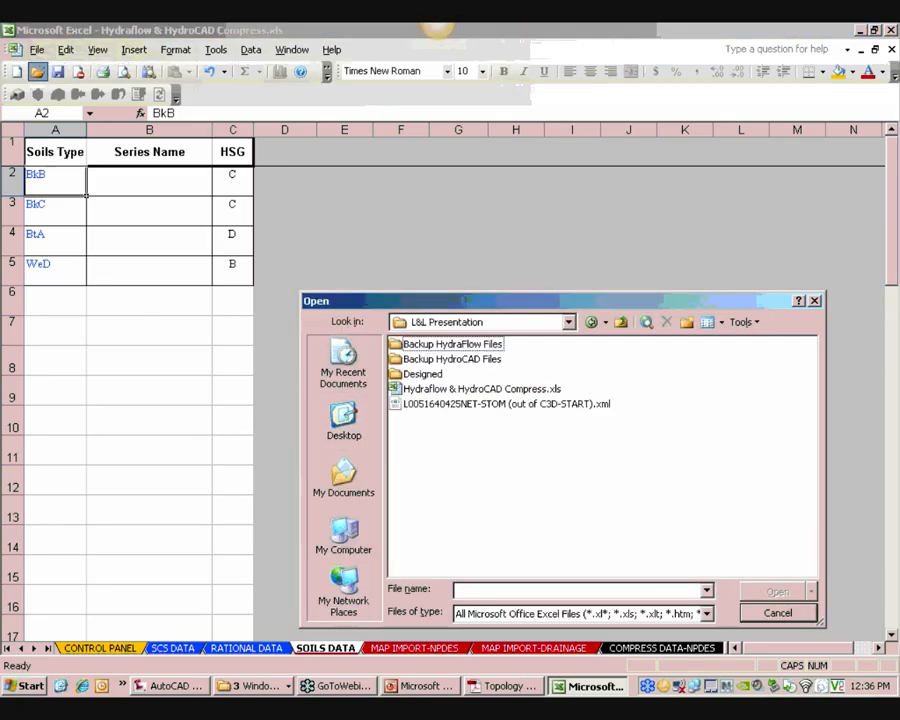
pyautogui.click(521, 614)
pyautogui.click(480, 538)
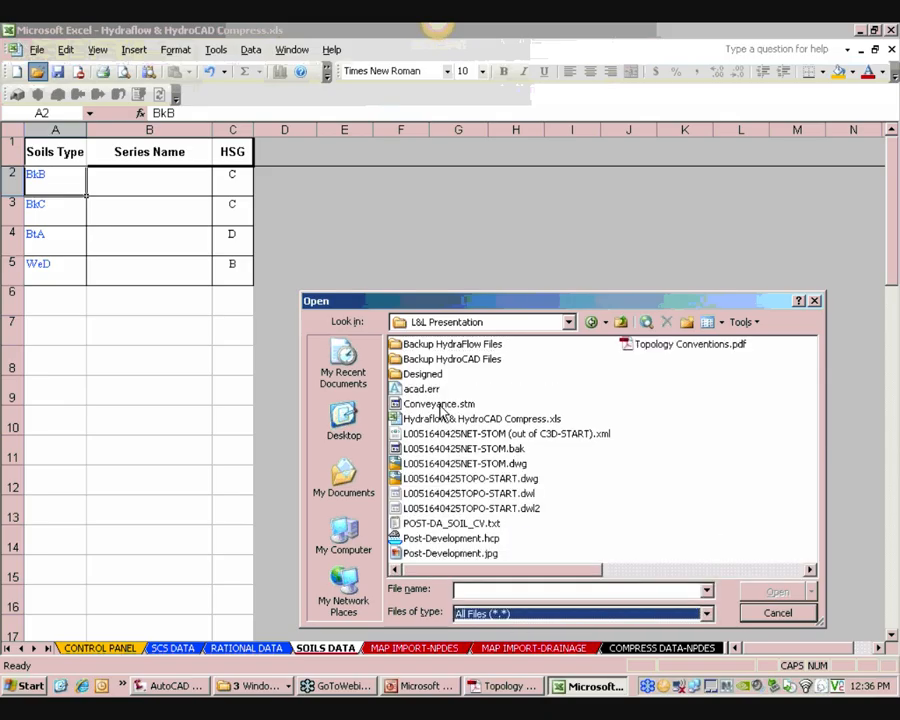
pyautogui.click(452, 524)
pyautogui.click(778, 592)
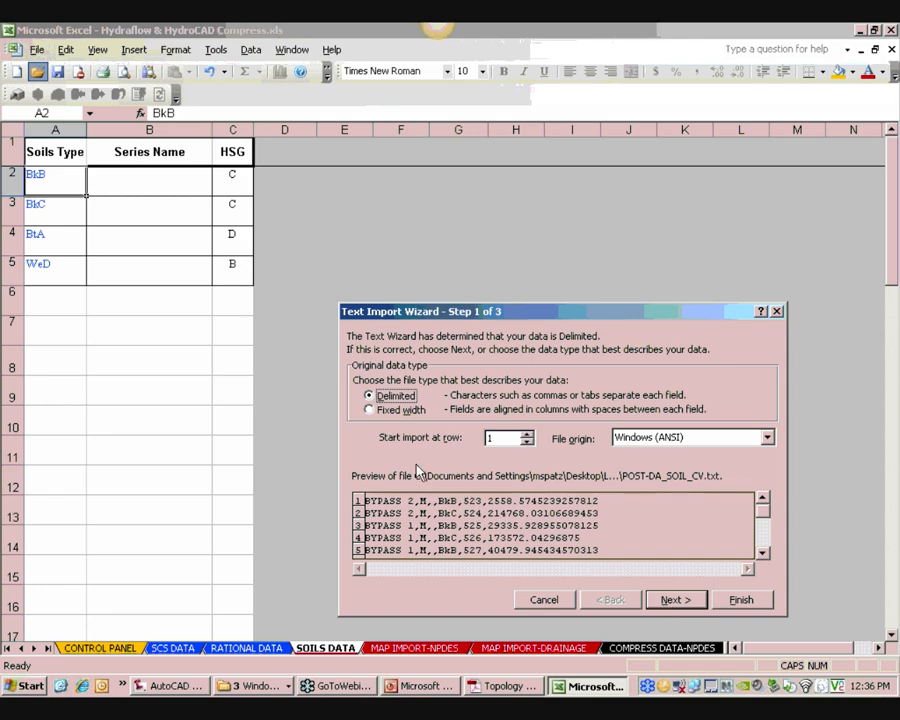
# Import the text file as delimited data using both Tab and Comma delimiters
pyautogui.click(670, 599)
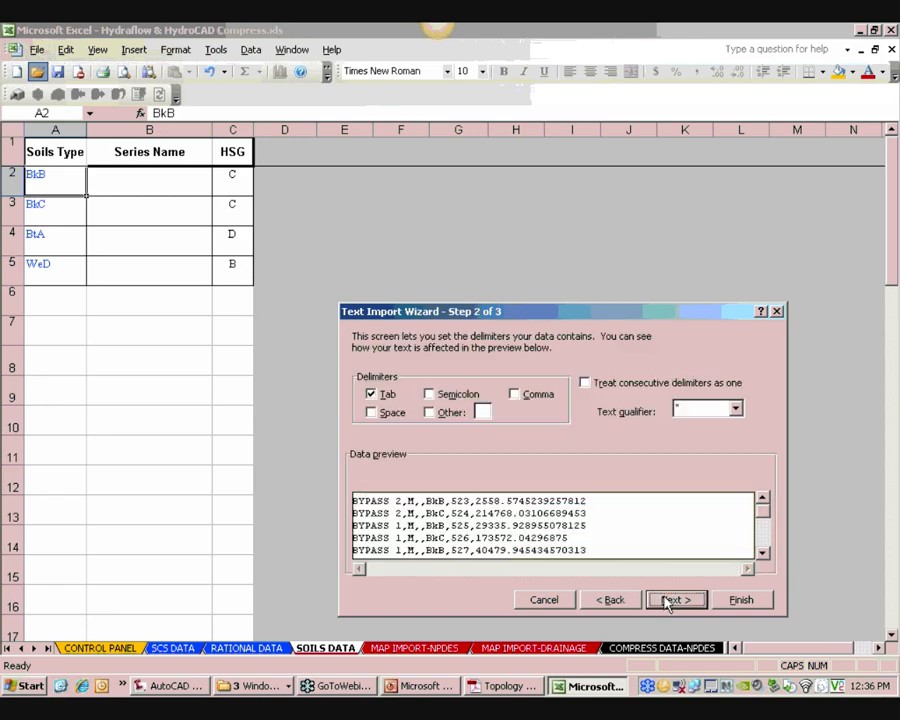
pyautogui.click(514, 394)
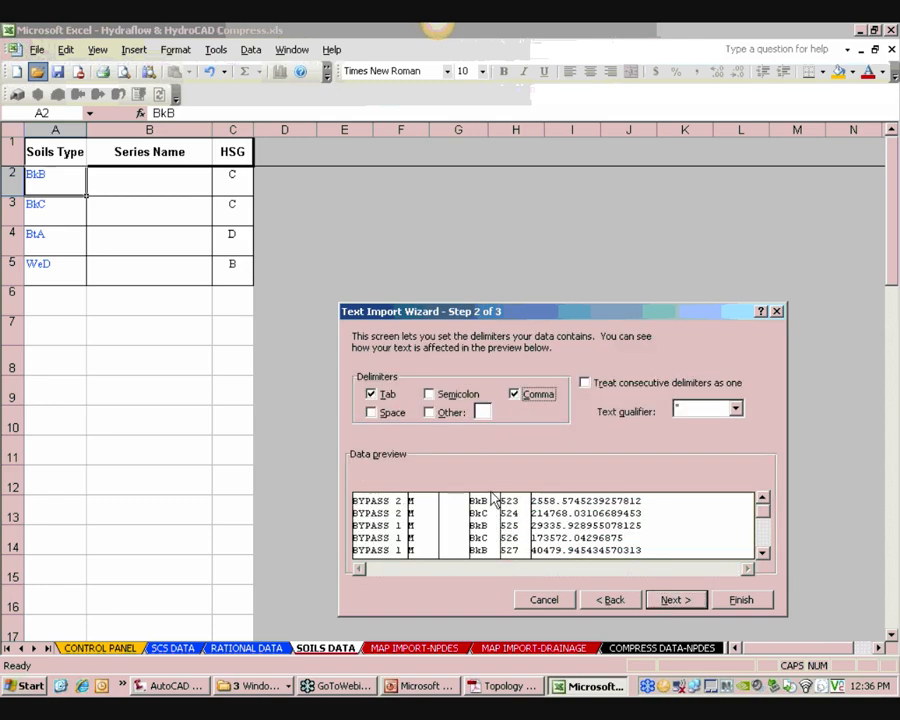
pyautogui.click(730, 599)
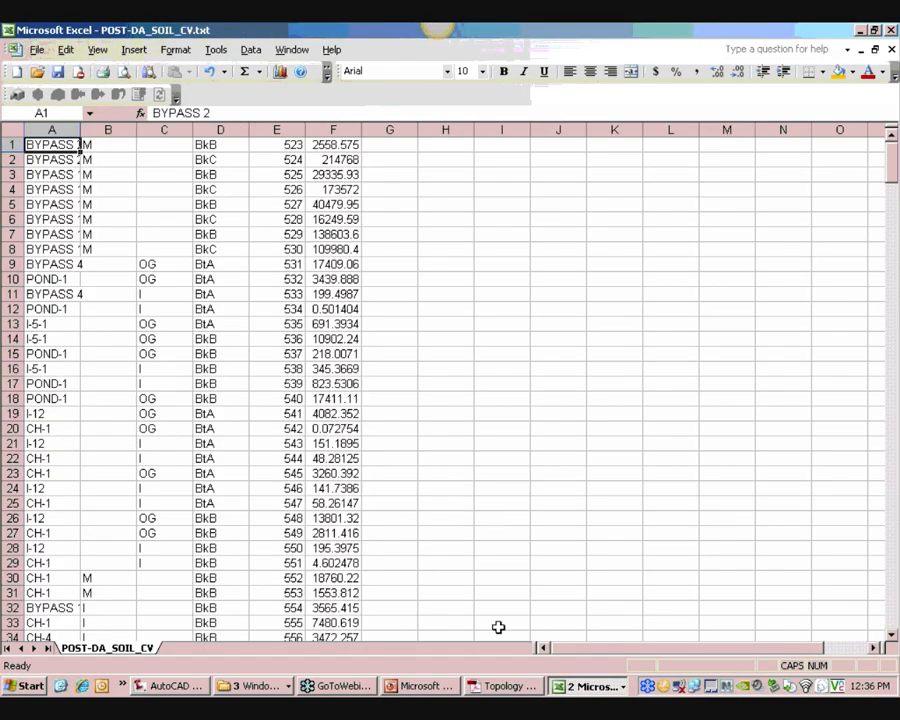
# Switch to the Hydraflow & HydroCAD Compress workbook and review its sheets through MAP IMPORT-DRAINAGE
pyautogui.click(572, 686)
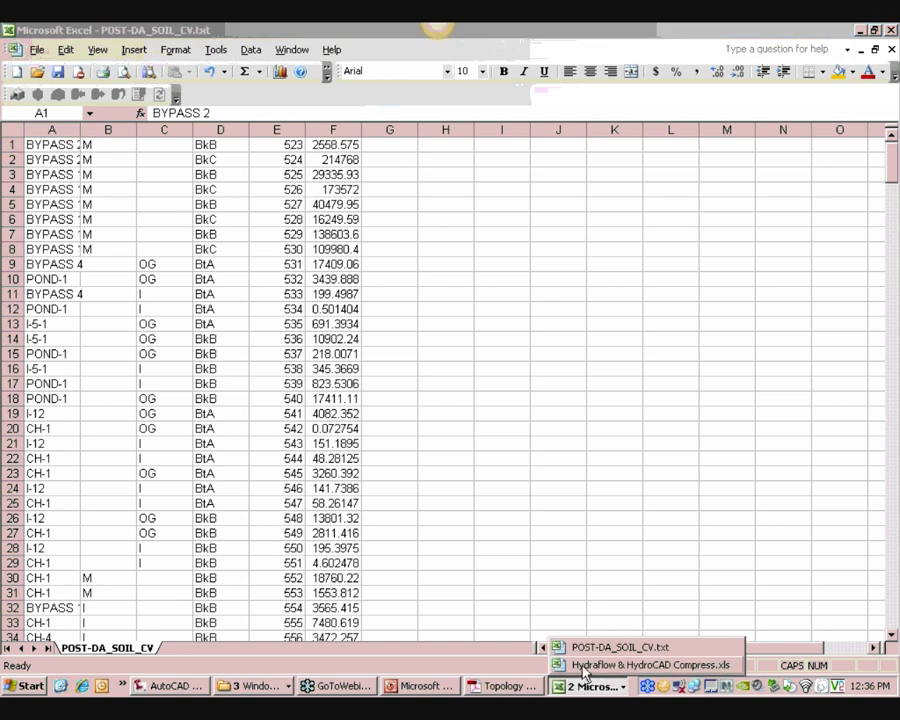
pyautogui.click(610, 663)
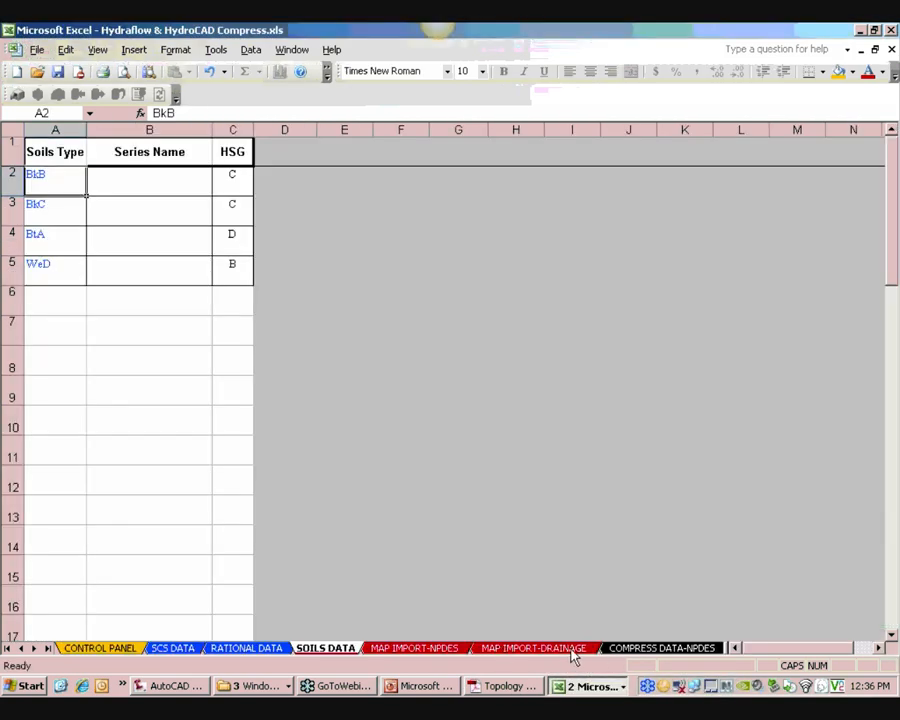
pyautogui.click(97, 648)
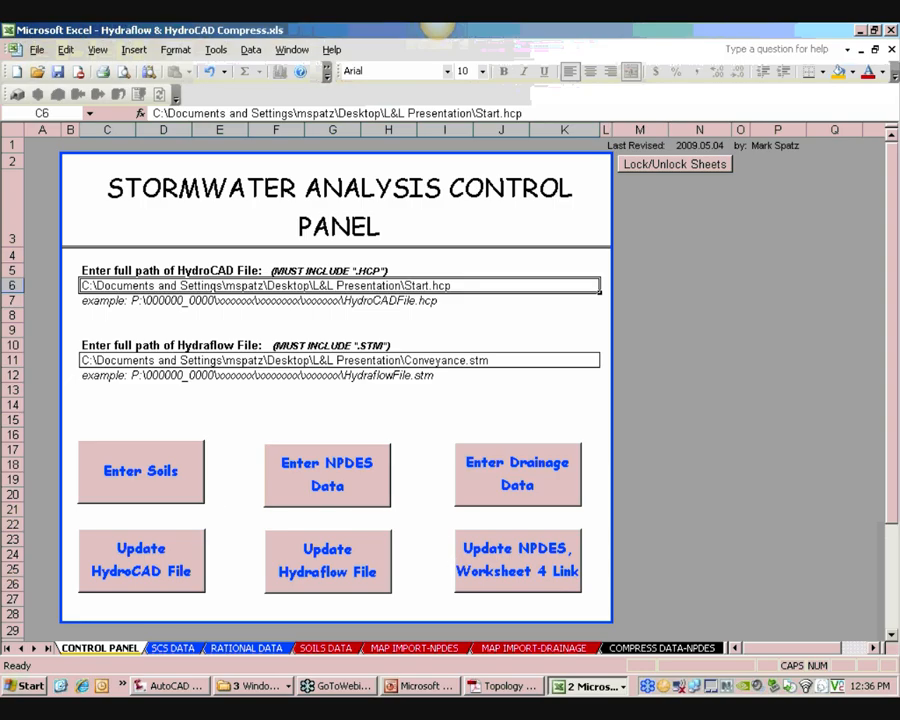
pyautogui.click(196, 650)
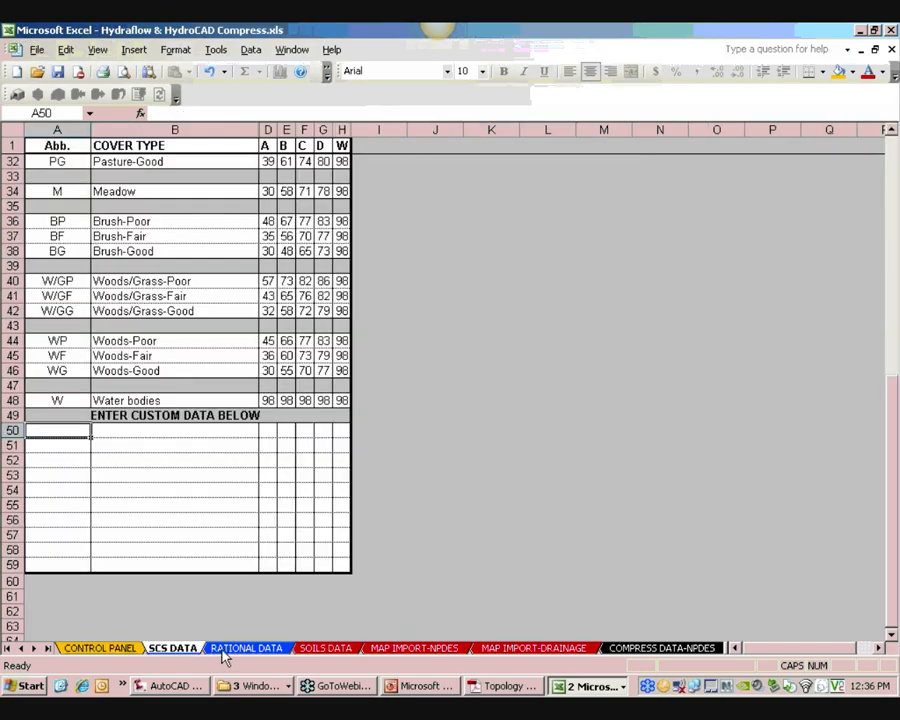
pyautogui.click(245, 648)
pyautogui.click(326, 649)
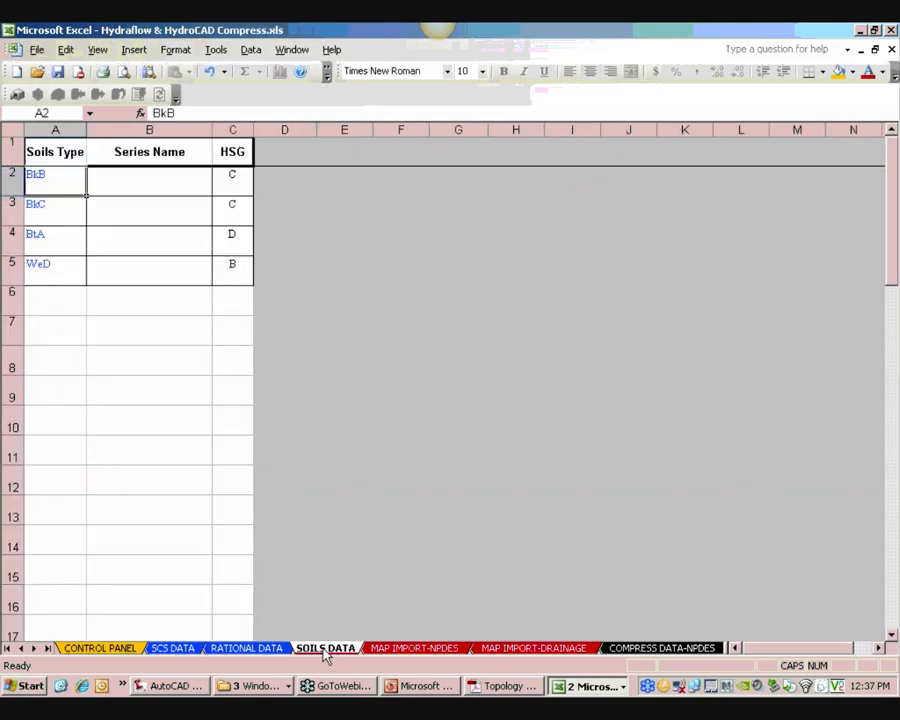
pyautogui.click(512, 650)
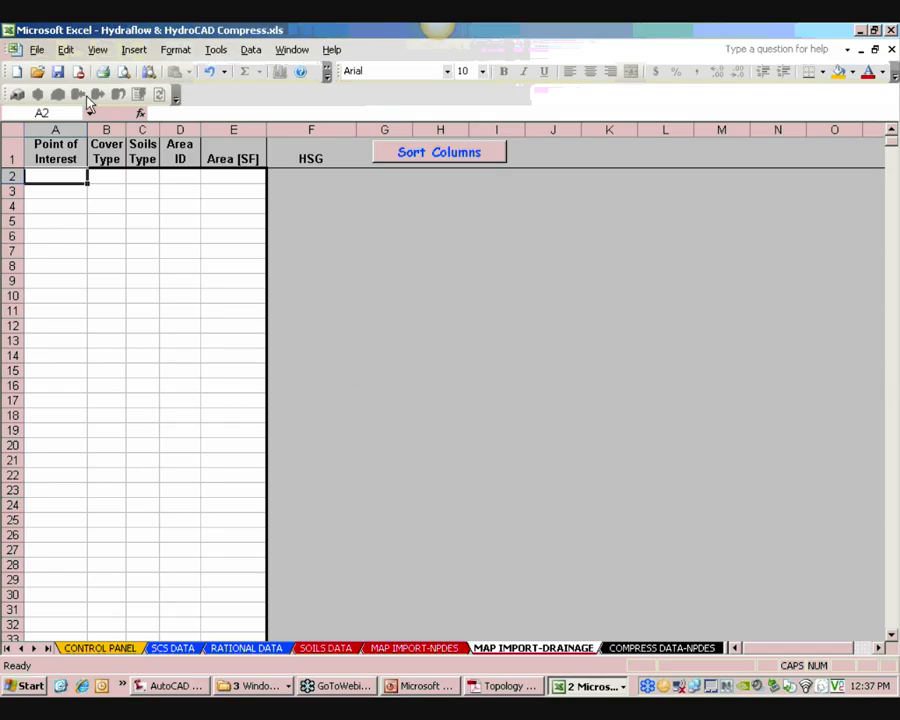
# Return to the POST-DA_SOIL_CV.txt workbook and inspect the cover-type cells in columns B and C
pyautogui.click(574, 688)
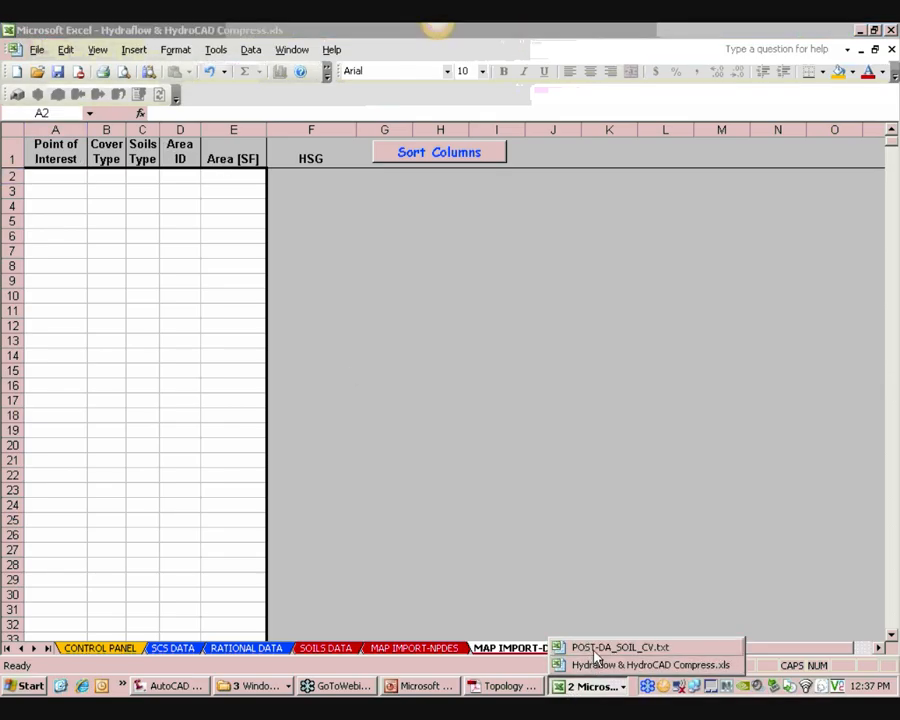
pyautogui.click(605, 648)
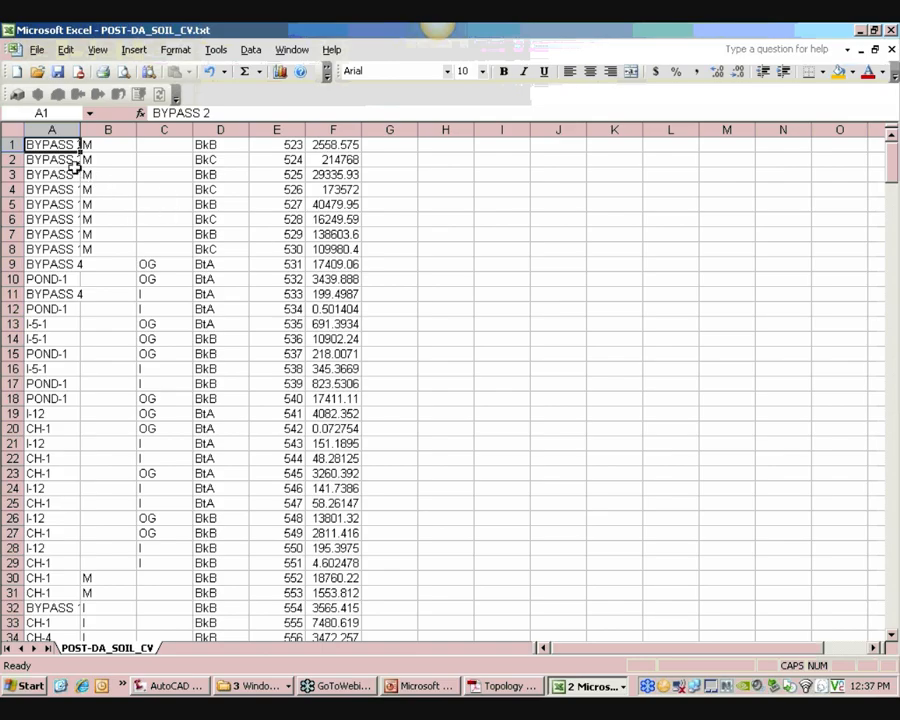
pyautogui.click(113, 357)
pyautogui.click(176, 354)
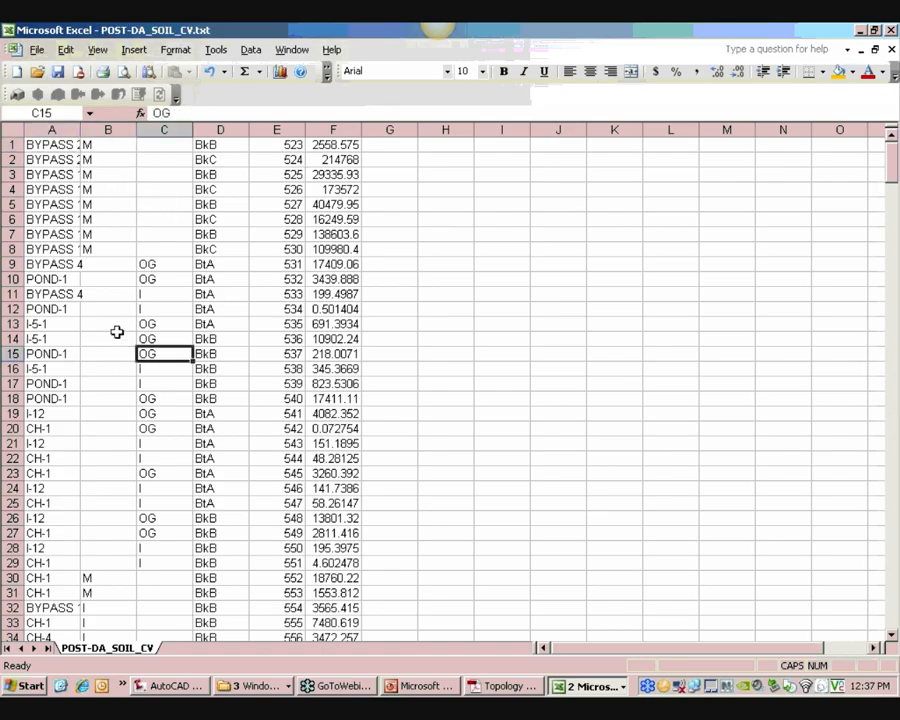
pyautogui.click(118, 247)
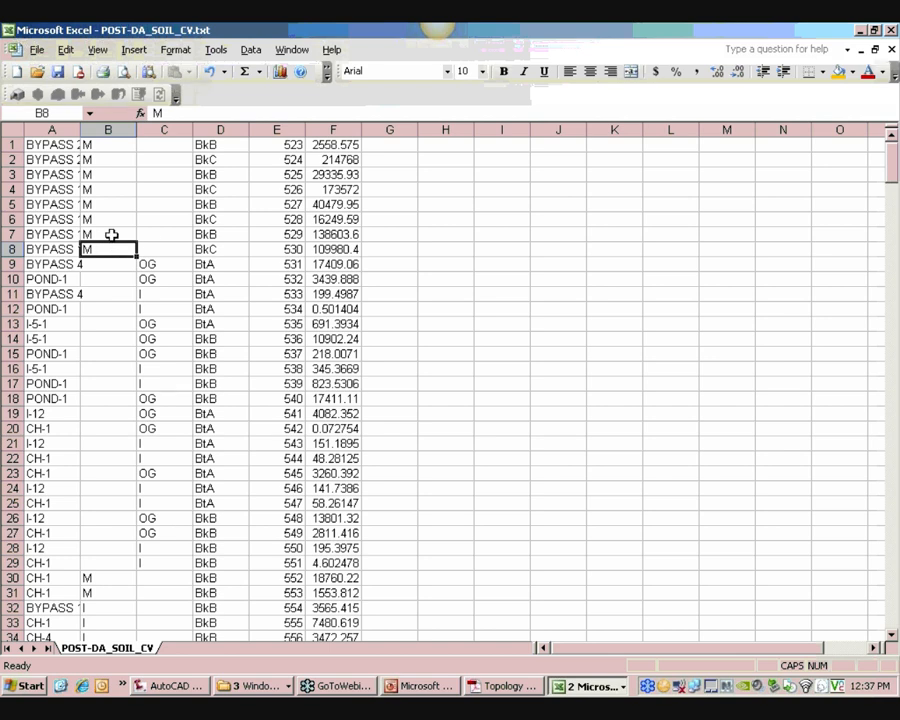
pyautogui.click(174, 237)
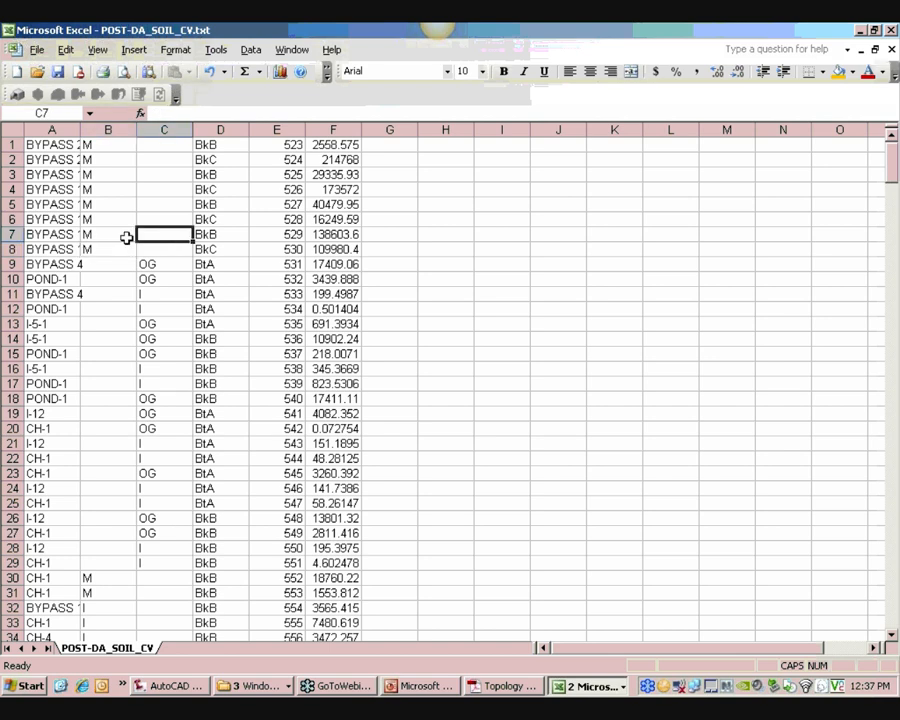
# Sort the imported data in columns A to F ascending by column B, then by column C
pyautogui.moveTo(61, 130); pyautogui.dragTo(344, 130)
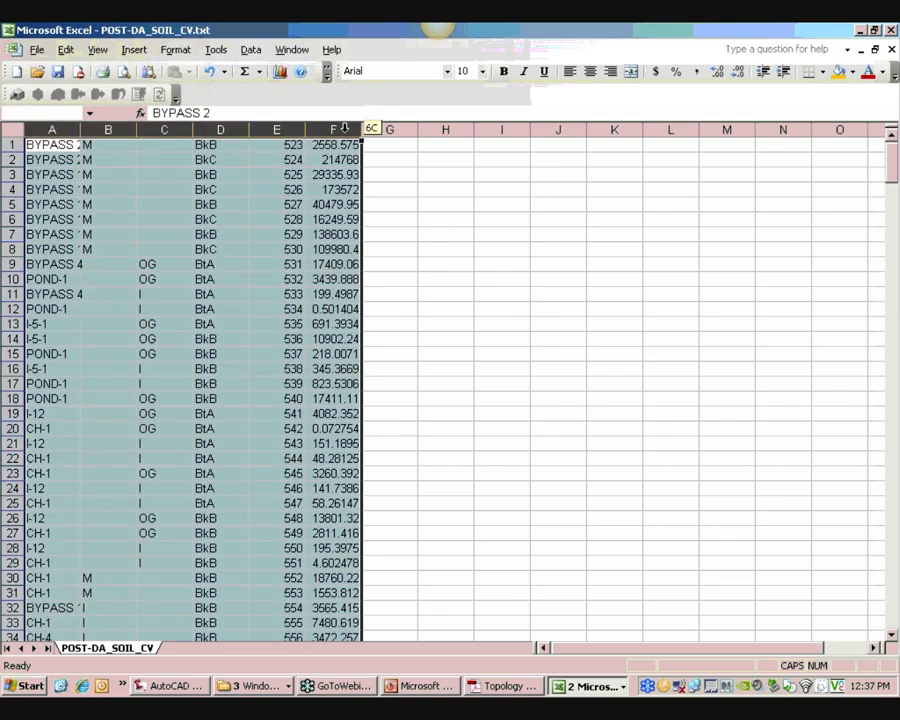
pyautogui.click(251, 50)
pyautogui.click(256, 66)
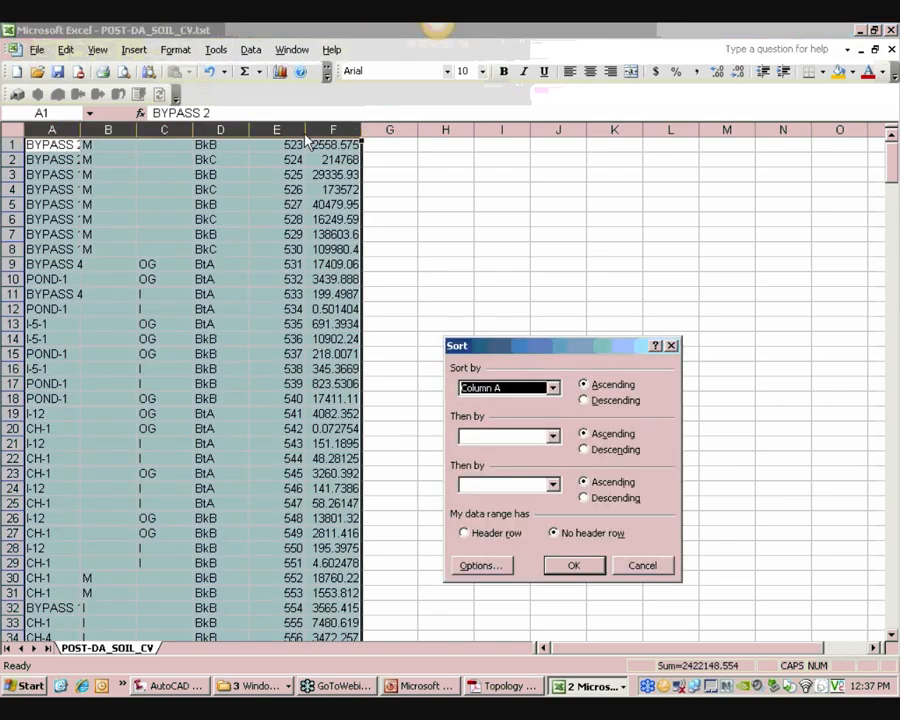
pyautogui.click(552, 388)
pyautogui.click(530, 427)
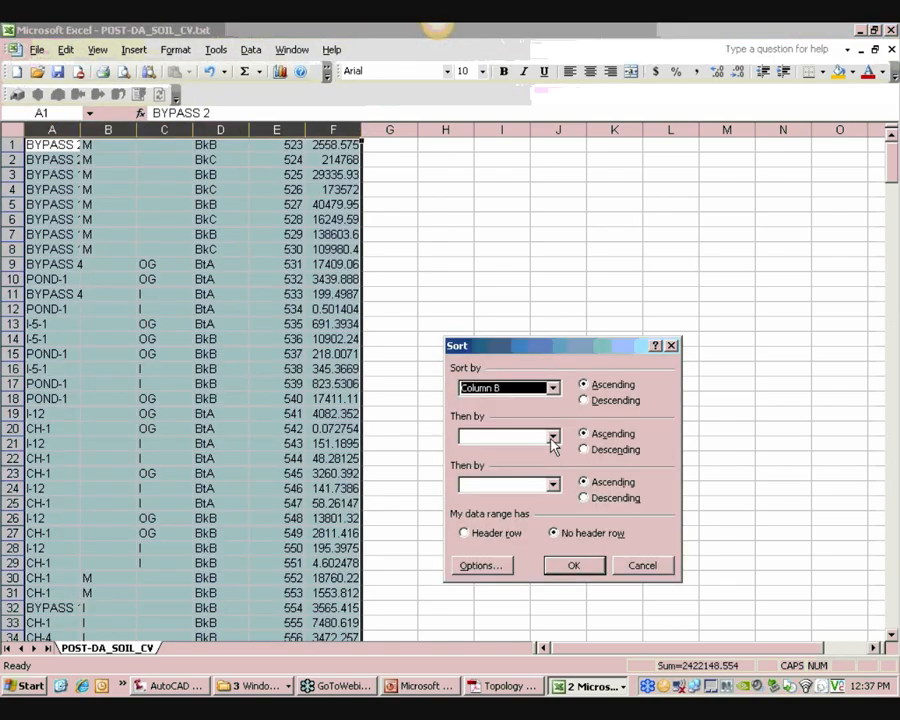
pyautogui.click(552, 436)
pyautogui.click(524, 485)
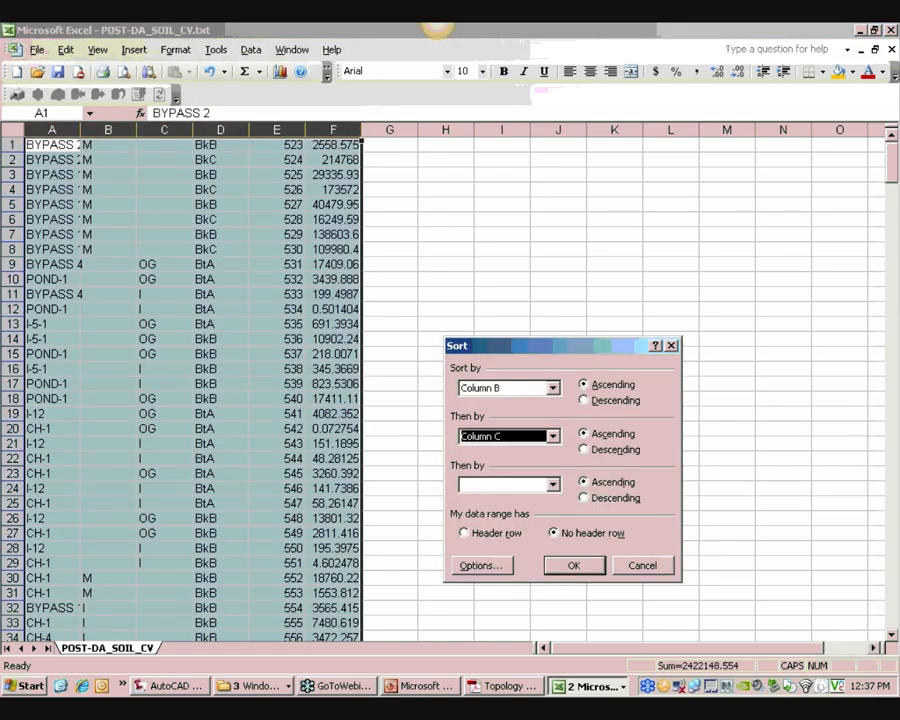
pyautogui.click(574, 566)
pyautogui.click(490, 487)
# Copy the cover types in column B rows 1 to 65 and paste them into column C starting at C1
pyautogui.scroll(-13, 342, 394)
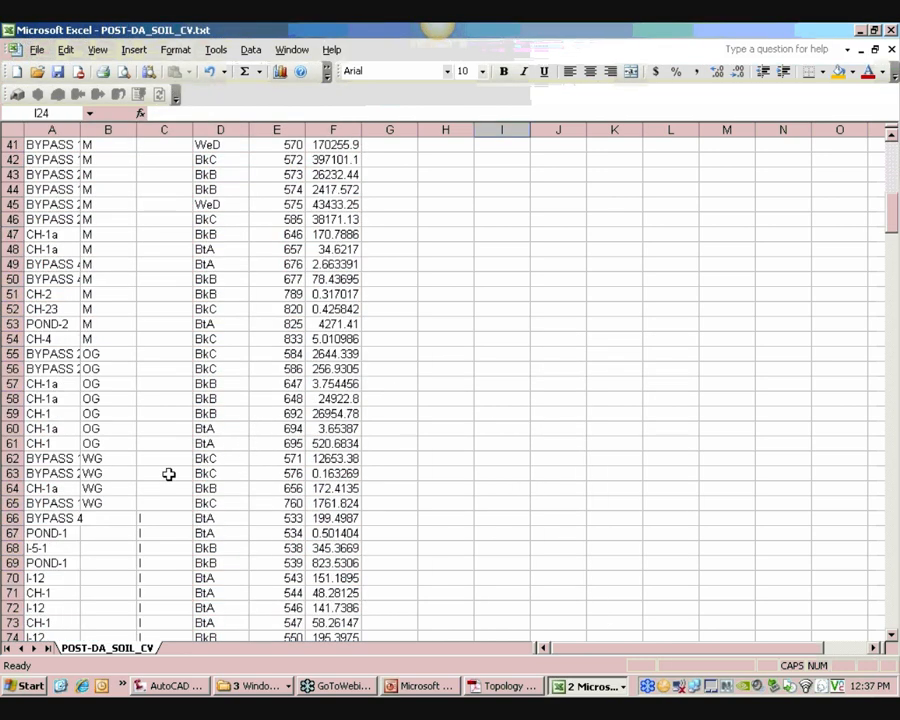
pyautogui.click(117, 503)
pyautogui.hotkey('ctrl', 'shift', 'Up')
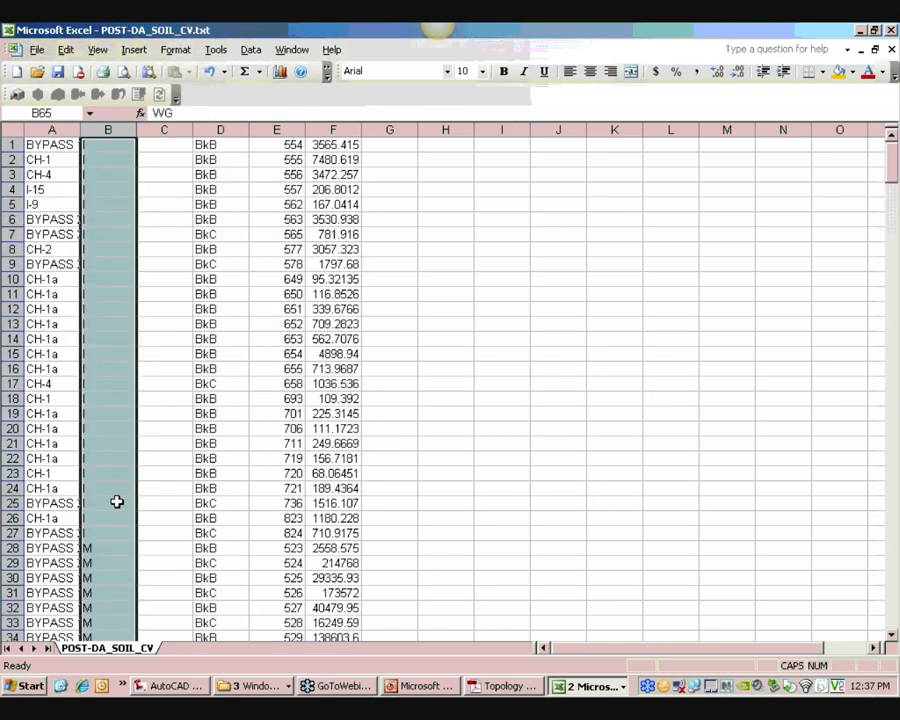
pyautogui.hotkey('ctrl', 'c')
pyautogui.scroll(16, 156, 277)
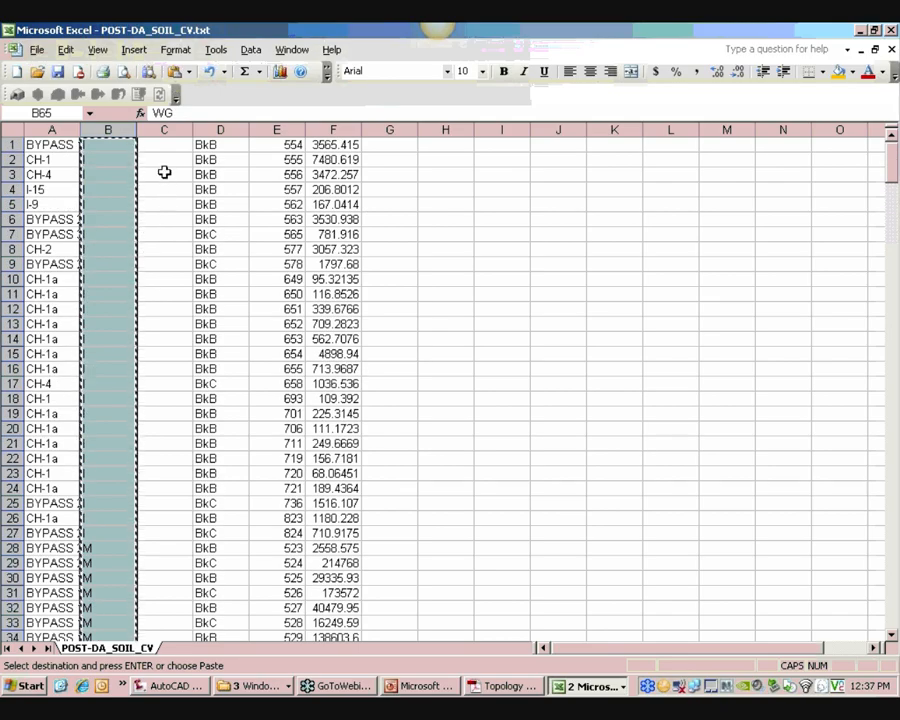
pyautogui.scroll(-7, 157, 249)
pyautogui.scroll(3, 157, 246)
pyautogui.scroll(4, 160, 210)
pyautogui.click(182, 144)
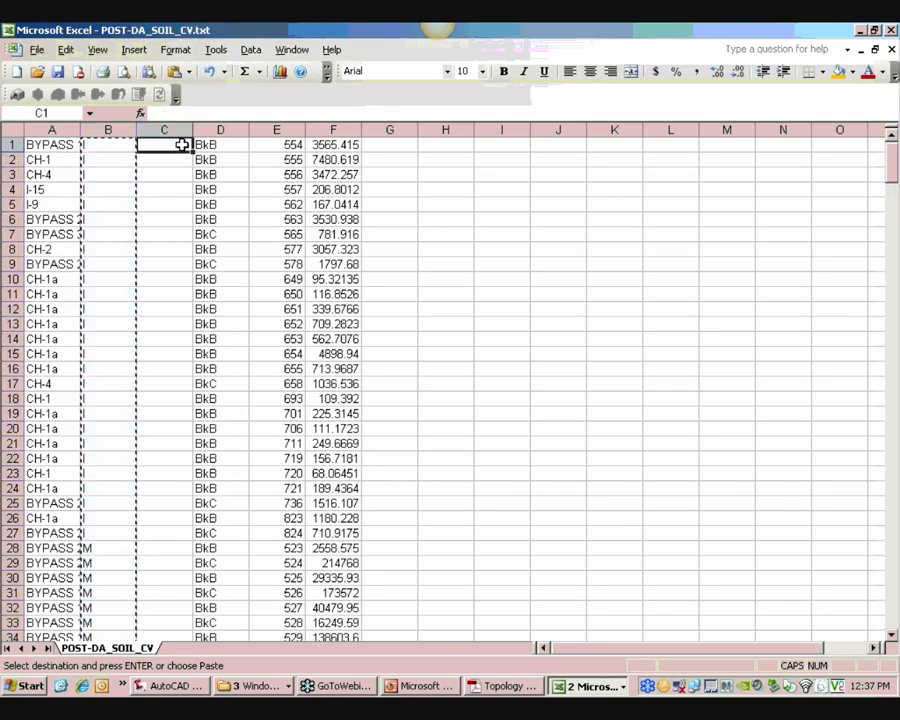
pyautogui.rightClick(177, 147)
pyautogui.click(208, 198)
pyautogui.click(165, 203)
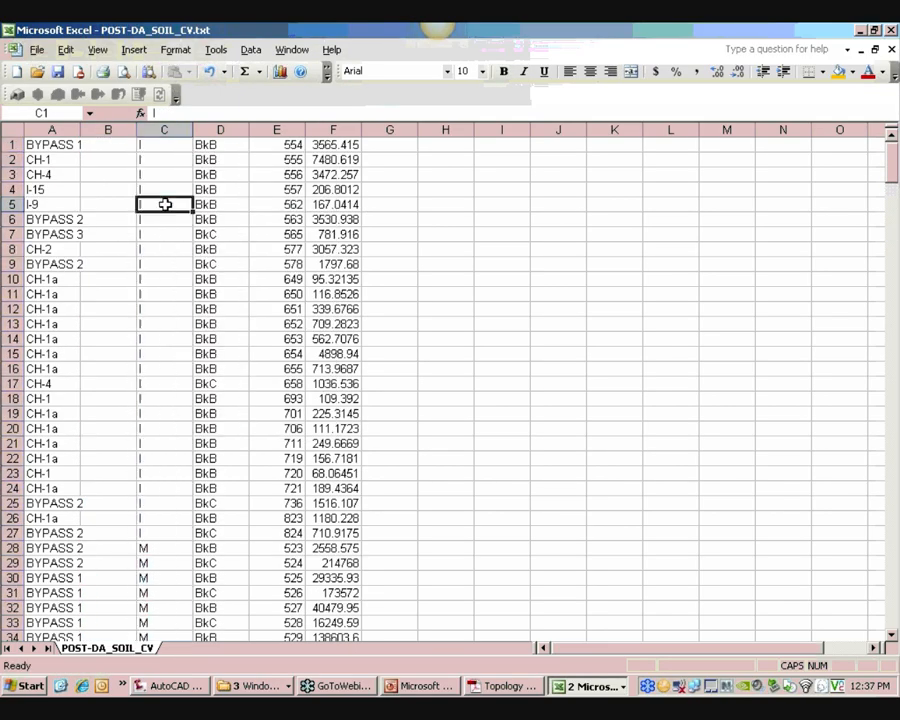
# Delete the emptied column B so cover types and soil types sit side by side
pyautogui.rightClick(122, 130)
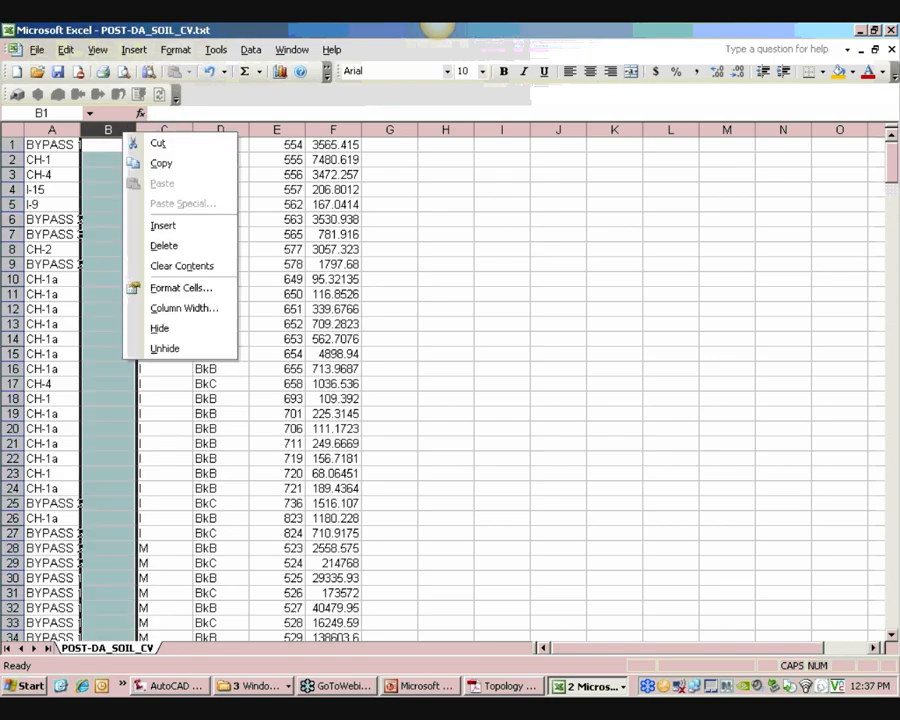
pyautogui.click(164, 246)
pyautogui.click(162, 246)
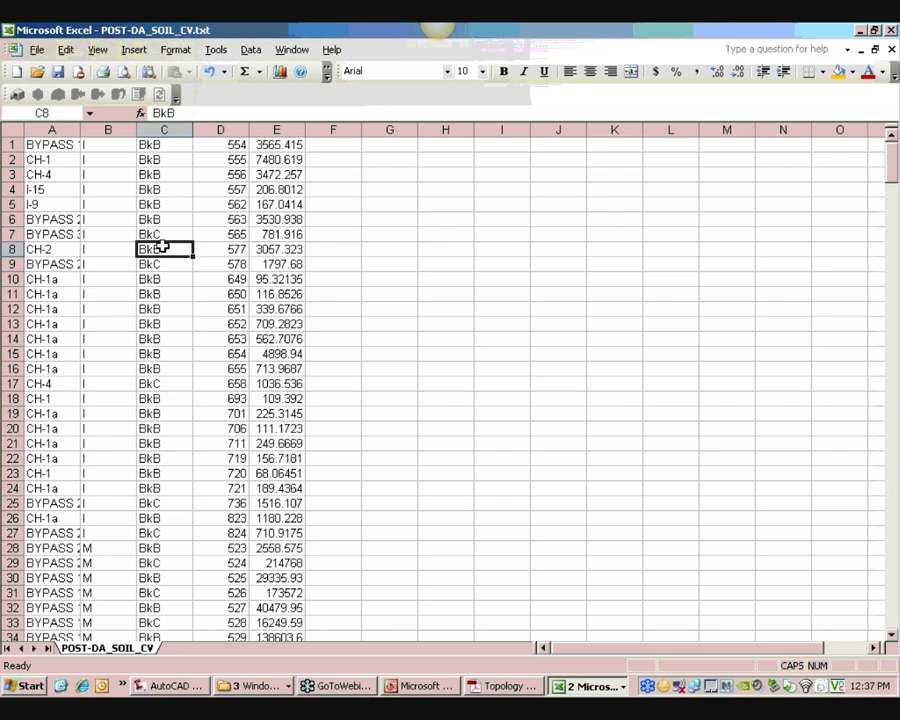
pyautogui.scroll(-2, 162, 246)
pyautogui.scroll(2, 100, 195)
pyautogui.click(180, 368)
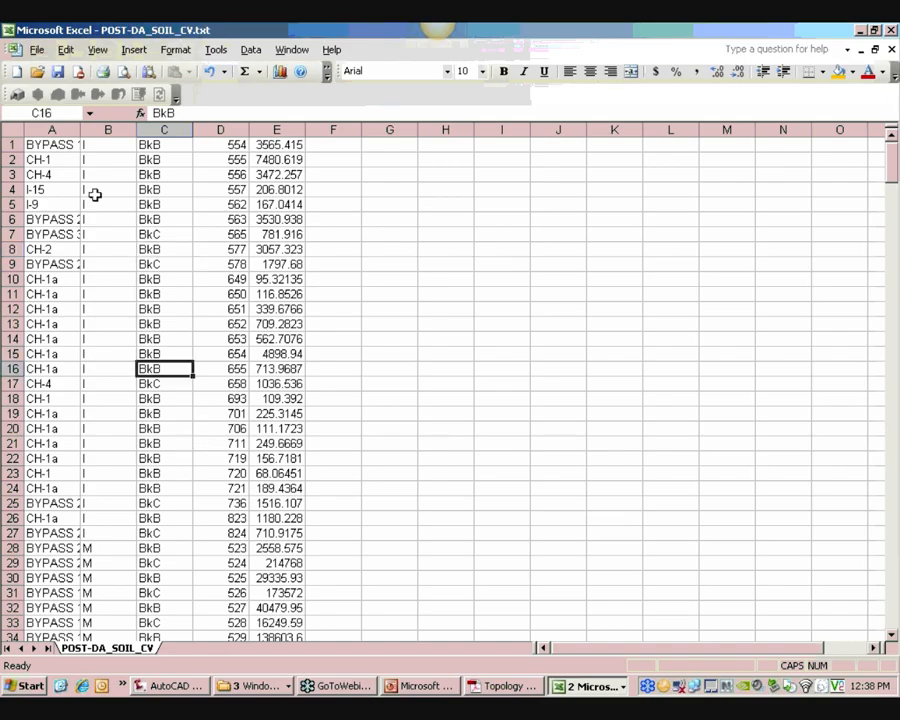
# Sort columns A to E ascending by column B, then by column C
pyautogui.moveTo(55, 129); pyautogui.dragTo(305, 128)
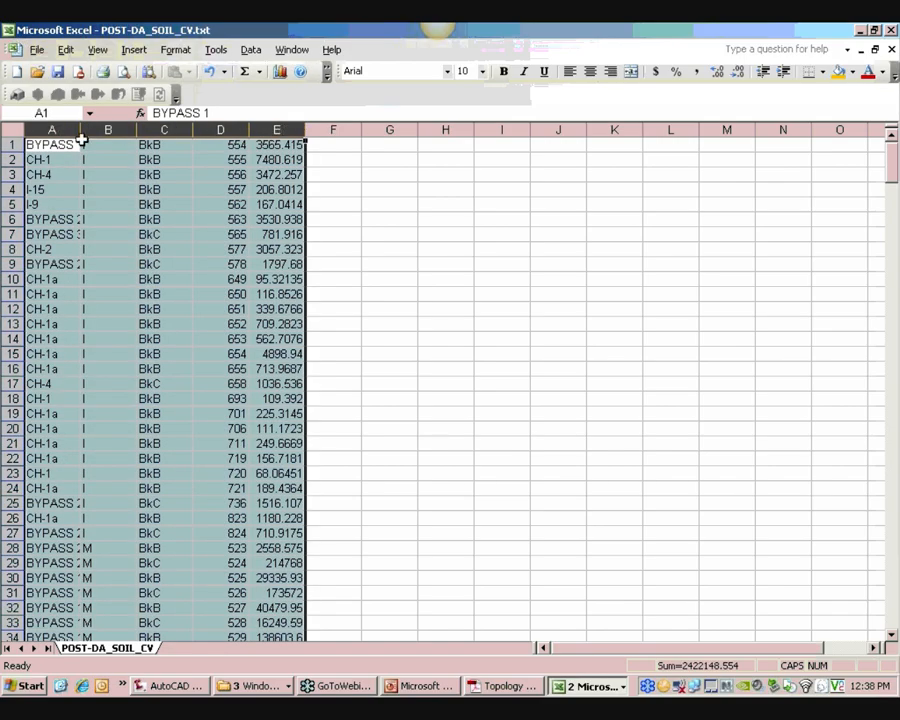
pyautogui.click(254, 52)
pyautogui.click(266, 69)
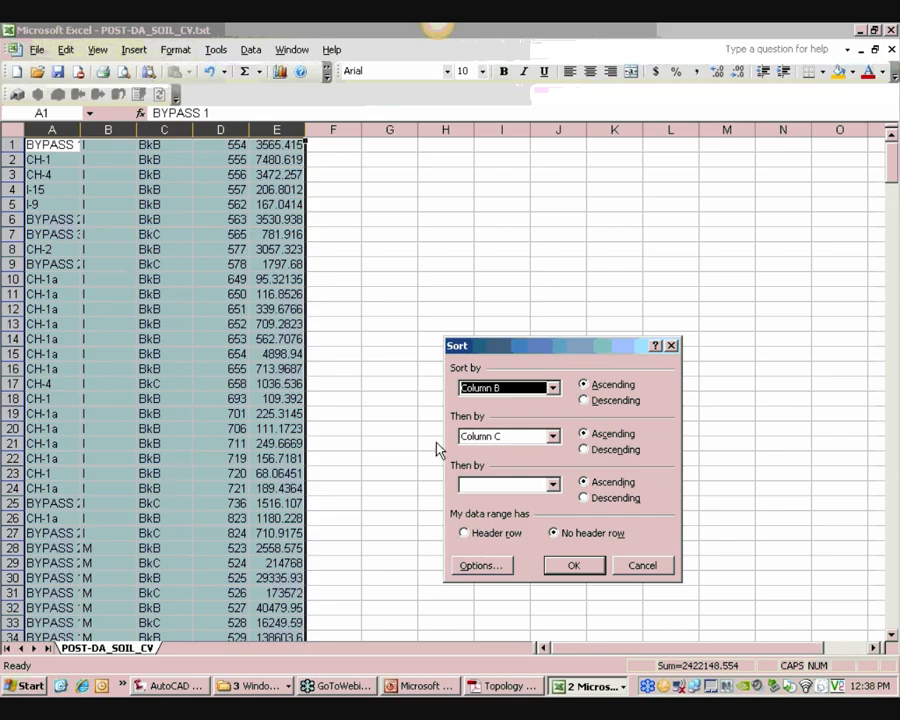
pyautogui.click(572, 565)
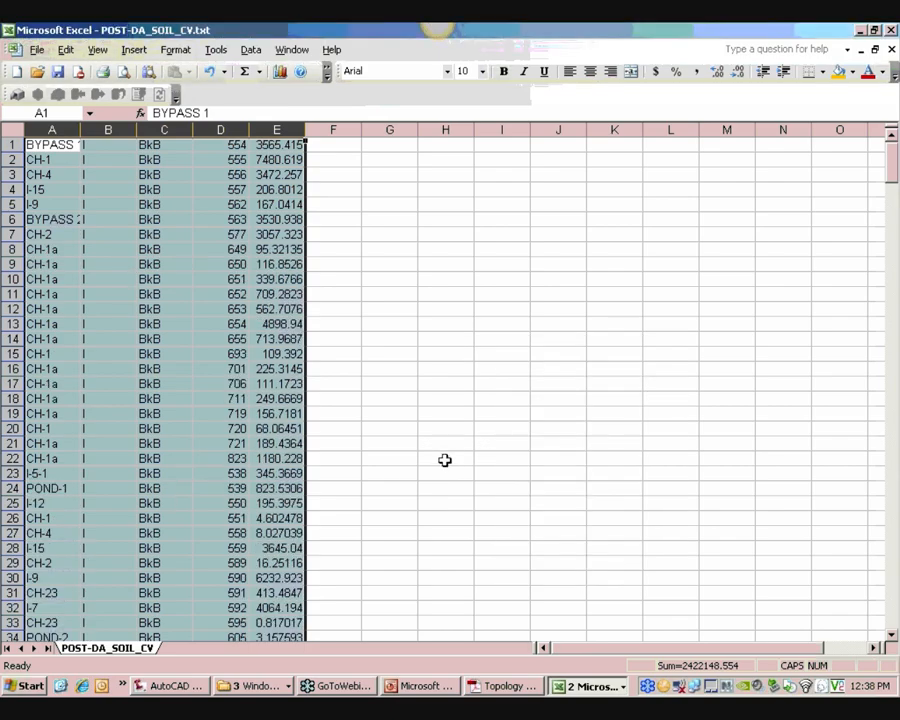
pyautogui.click(444, 459)
# Select and copy the whole data range A1:E387
pyautogui.scroll(-8, 390, 468)
pyautogui.scroll(-8, 344, 504)
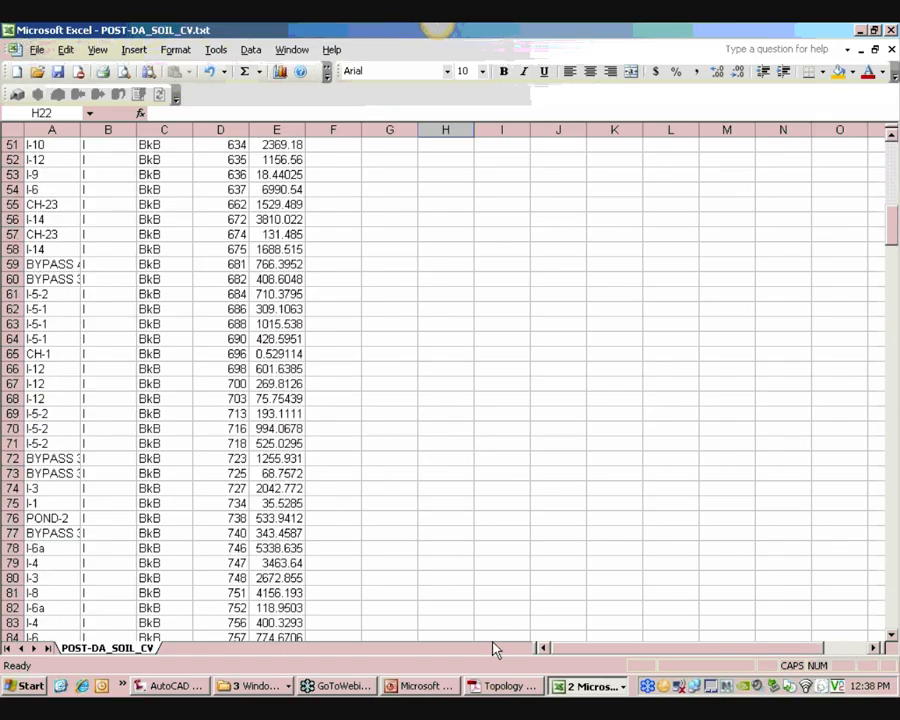
pyautogui.scroll(-20, 268, 597)
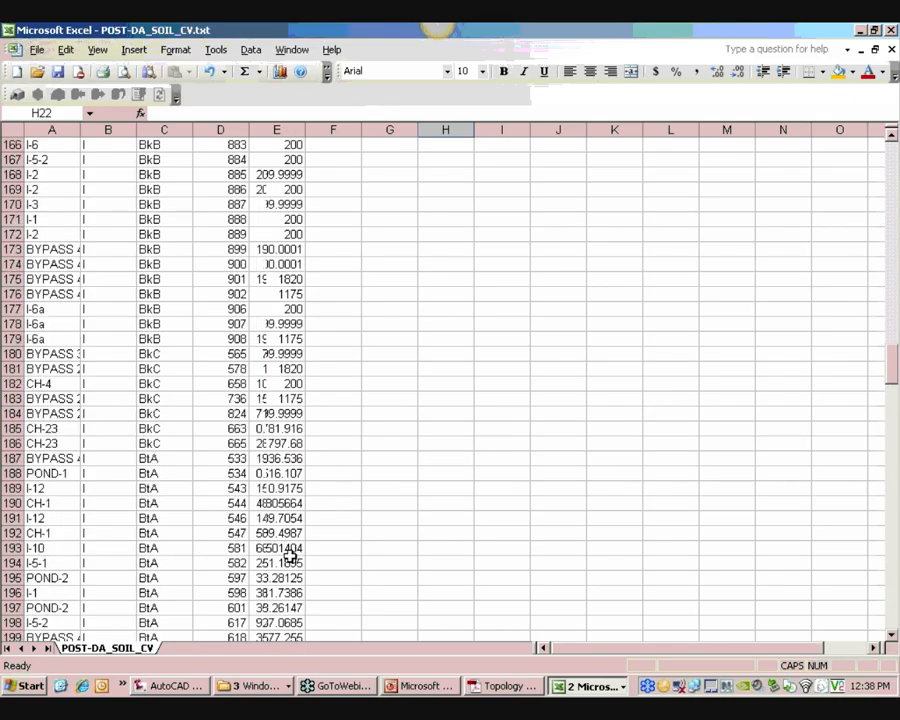
pyautogui.scroll(-20, 288, 548)
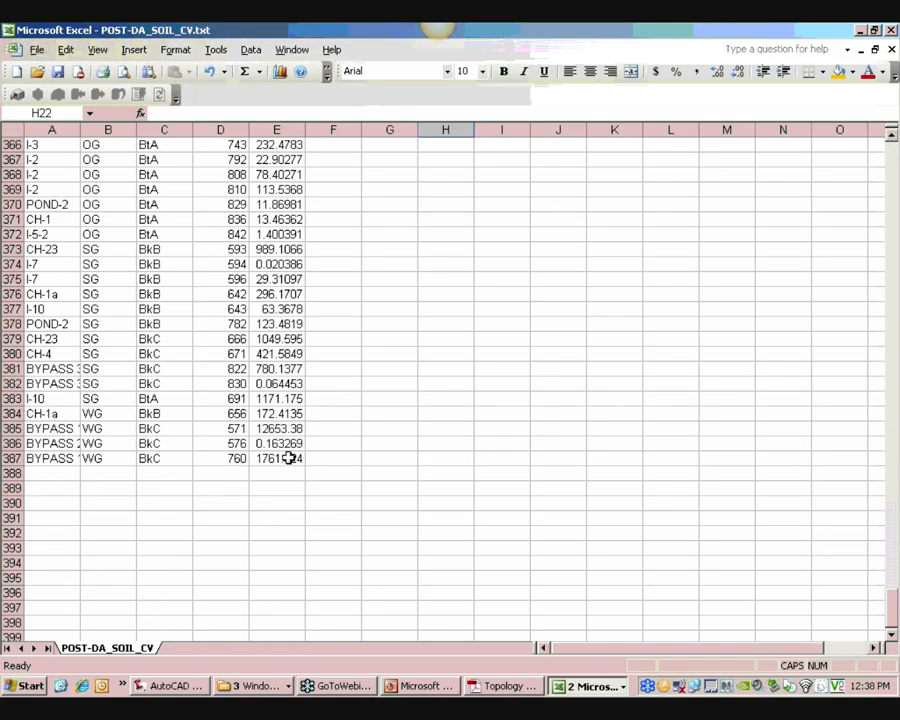
pyautogui.click(288, 458)
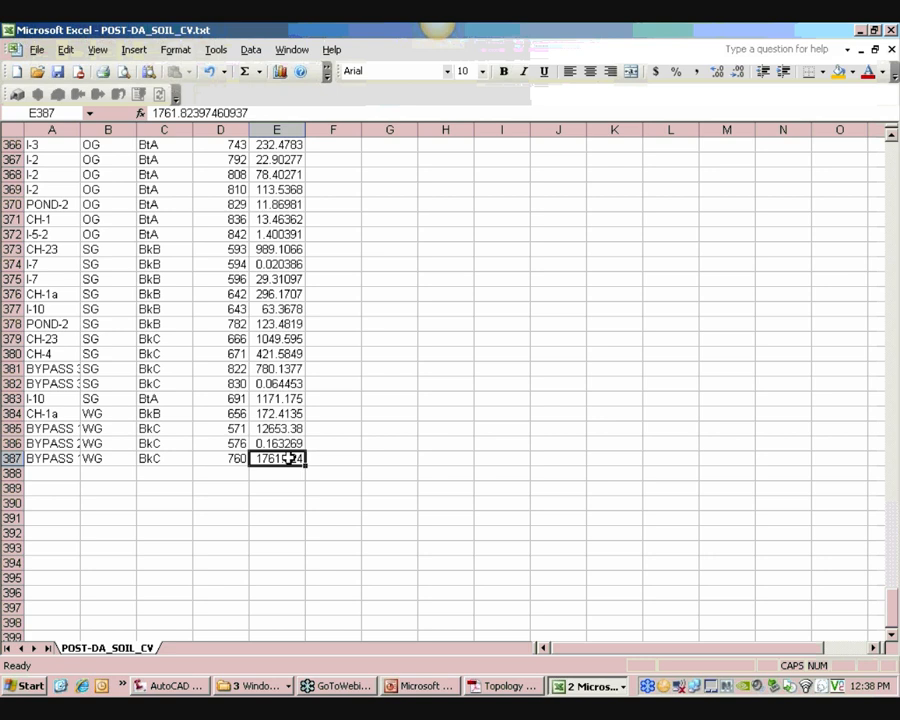
pyautogui.hotkey('ctrl', 'shift', 'Left')
pyautogui.hotkey('ctrl', 'shift', 'Up')
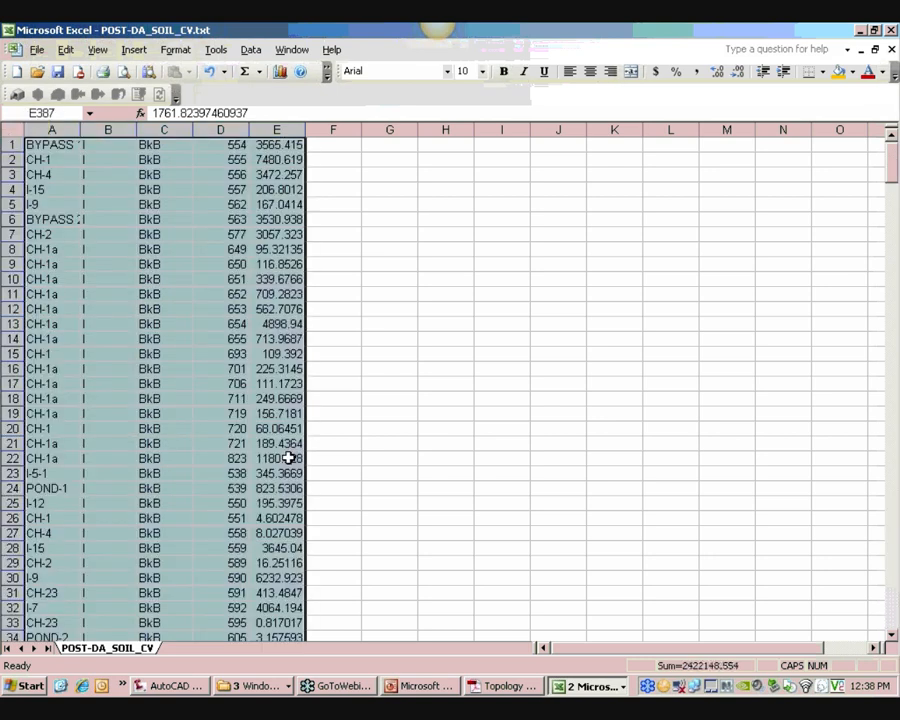
pyautogui.rightClick(216, 301)
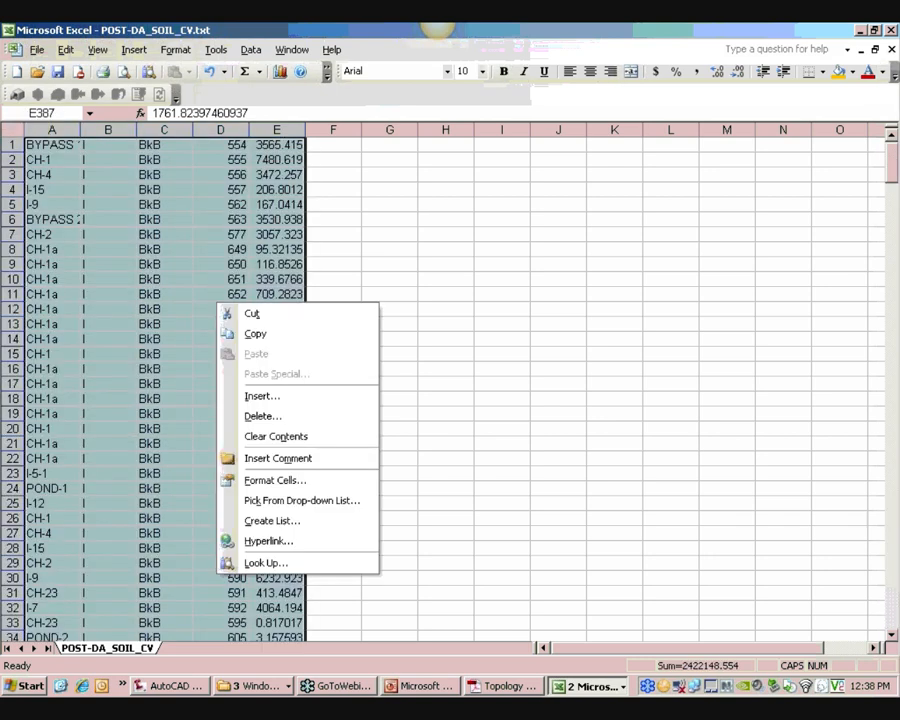
pyautogui.click(255, 334)
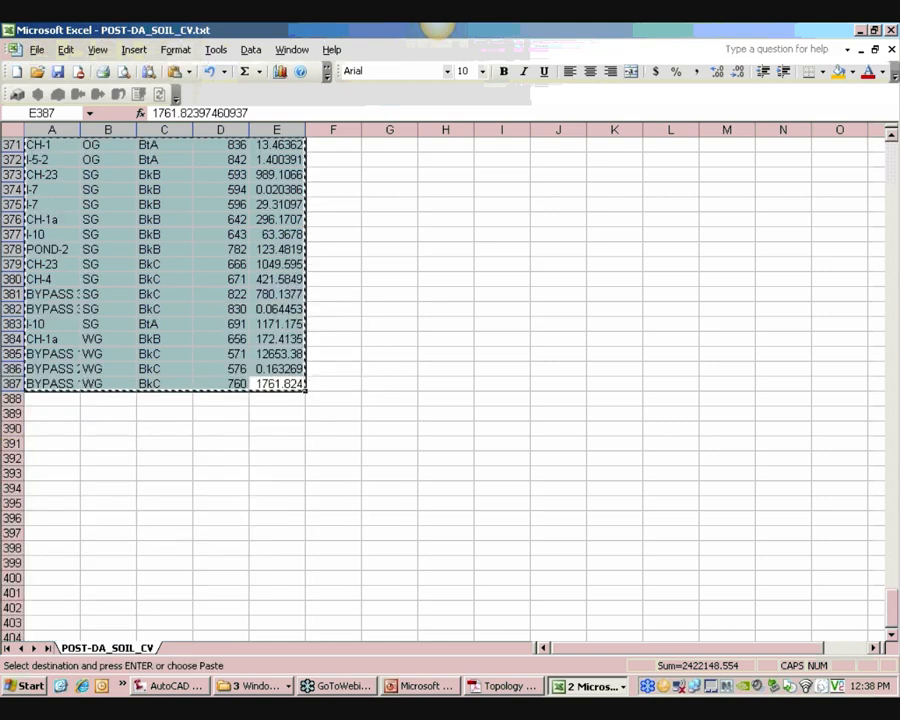
# Switch to the Hydraflow & HydroCAD Compress workbook and paste the data into cell A2 of the MAP IMPORT-DRAINAGE sheet
pyautogui.click(590, 686)
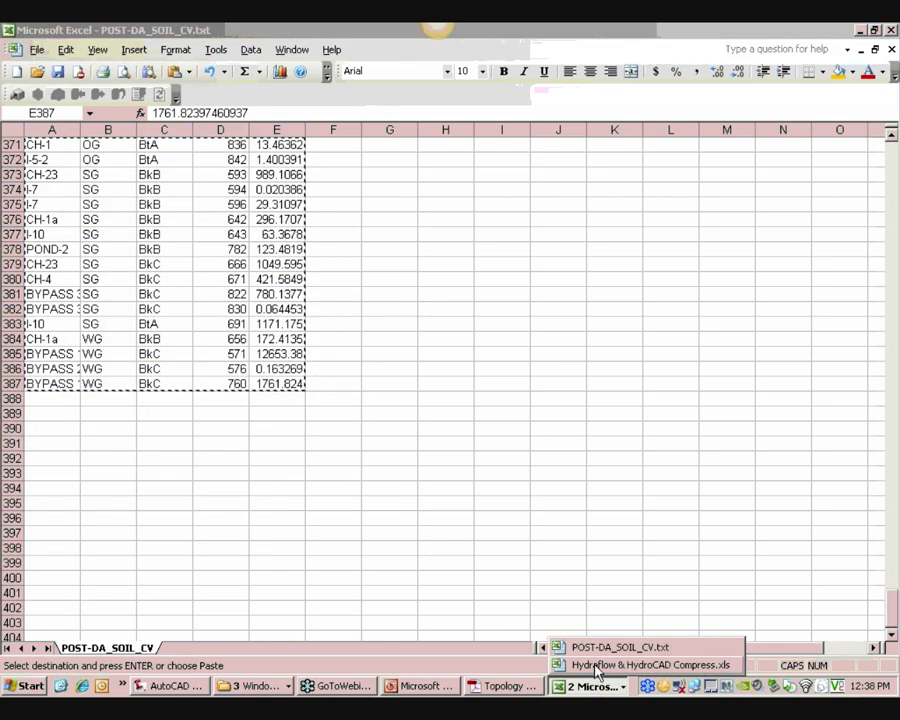
pyautogui.click(597, 666)
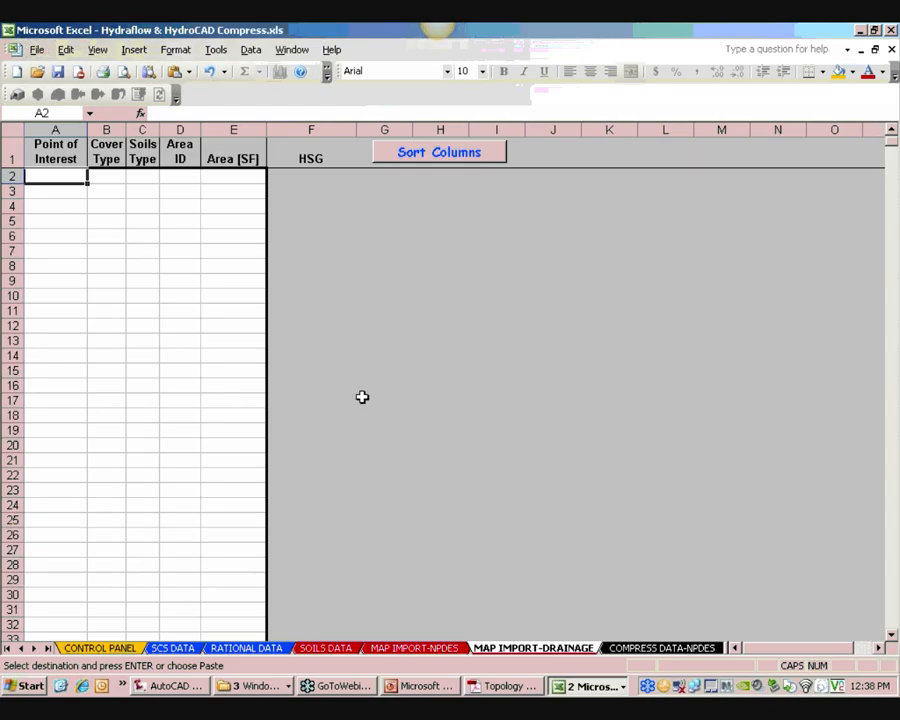
pyautogui.rightClick(62, 170)
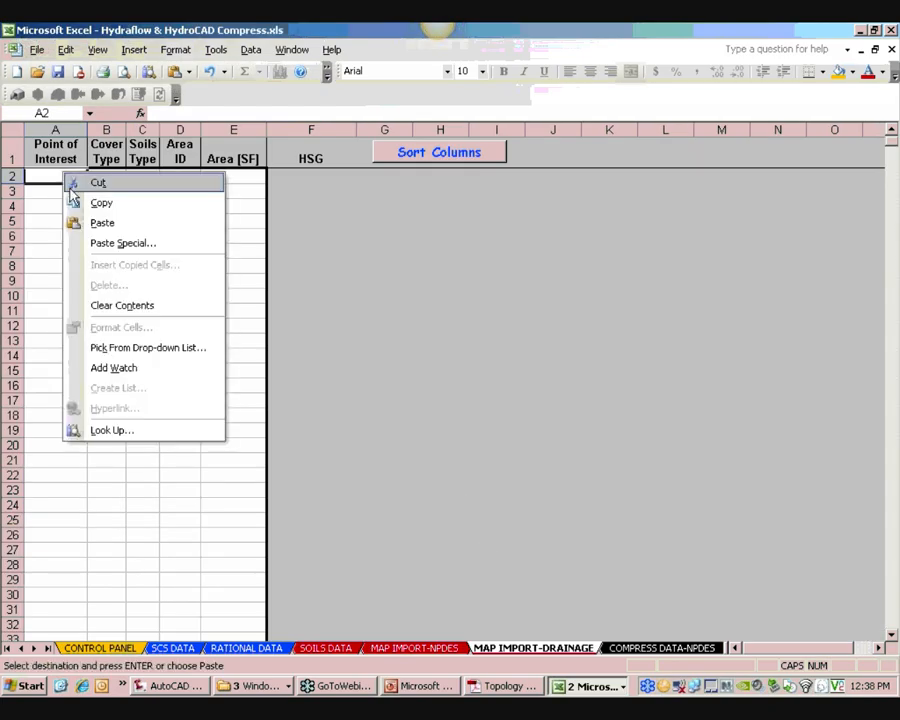
pyautogui.click(92, 221)
pyautogui.click(132, 279)
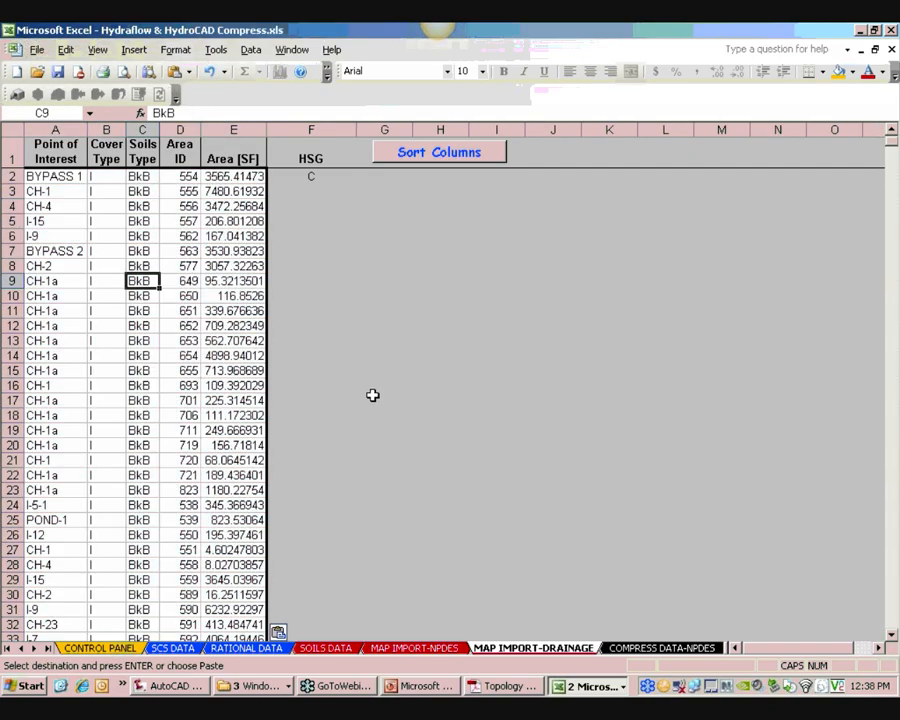
# Run Update HydroCAD File from the control panel and accept node creation for the first points, starting with BYPASS 1 and CH-1
pyautogui.click(112, 647)
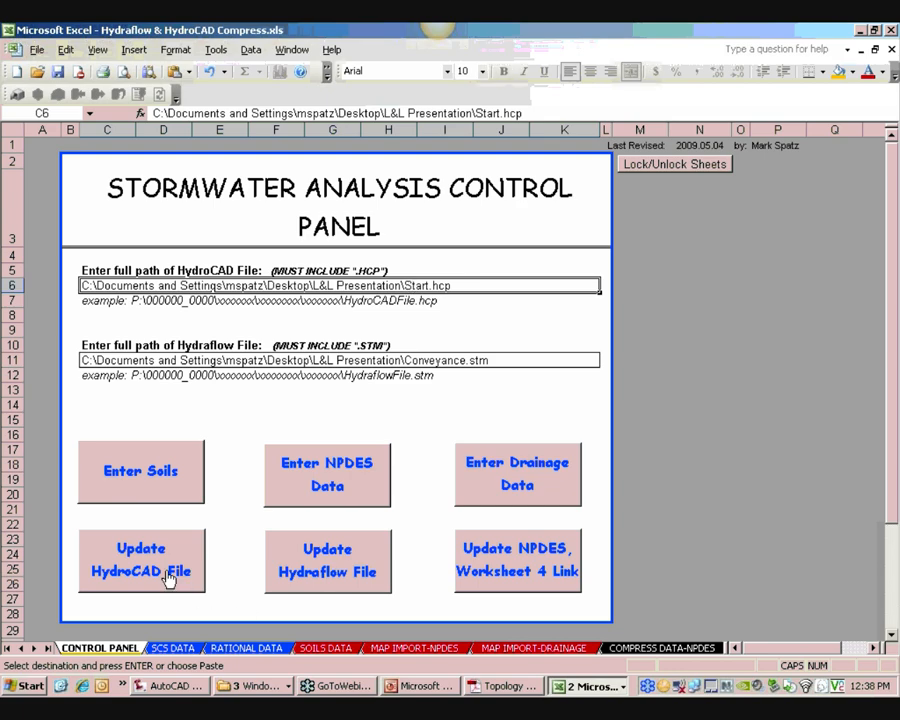
pyautogui.click(168, 578)
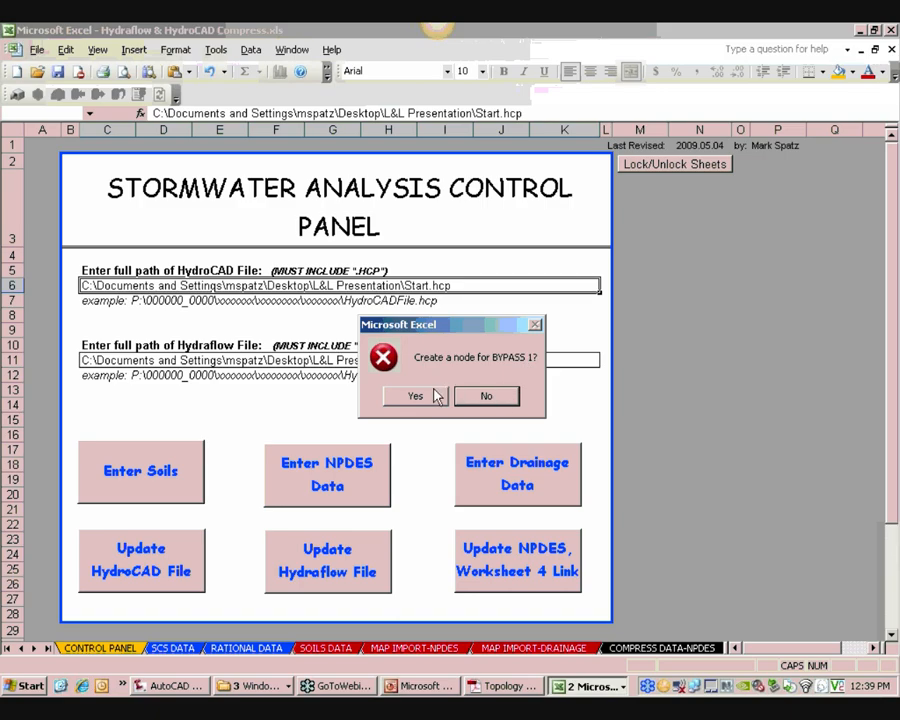
pyautogui.click(416, 397)
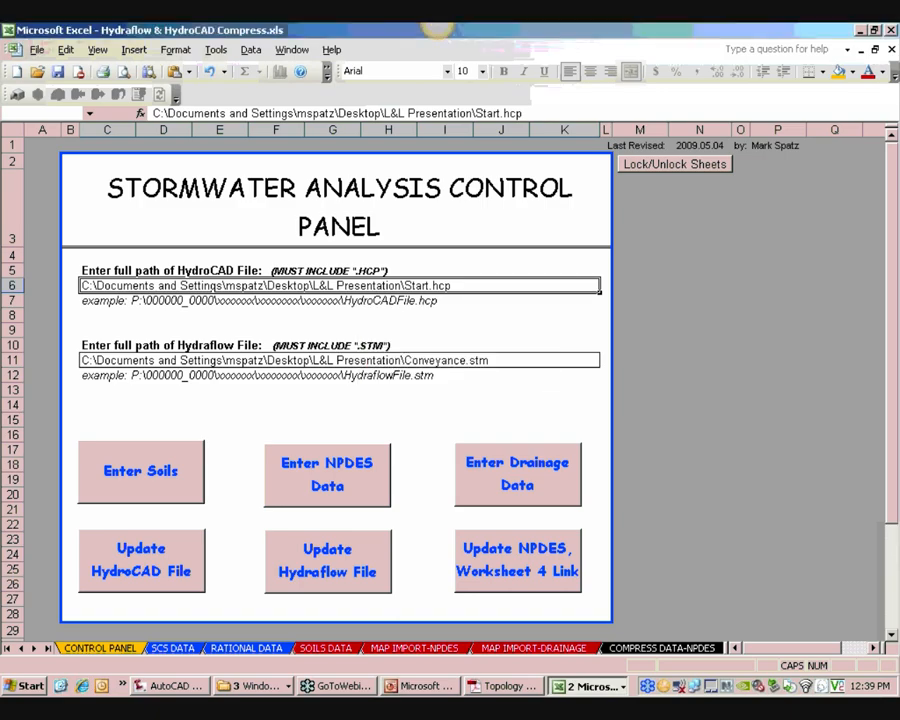
pyautogui.click(416, 397)
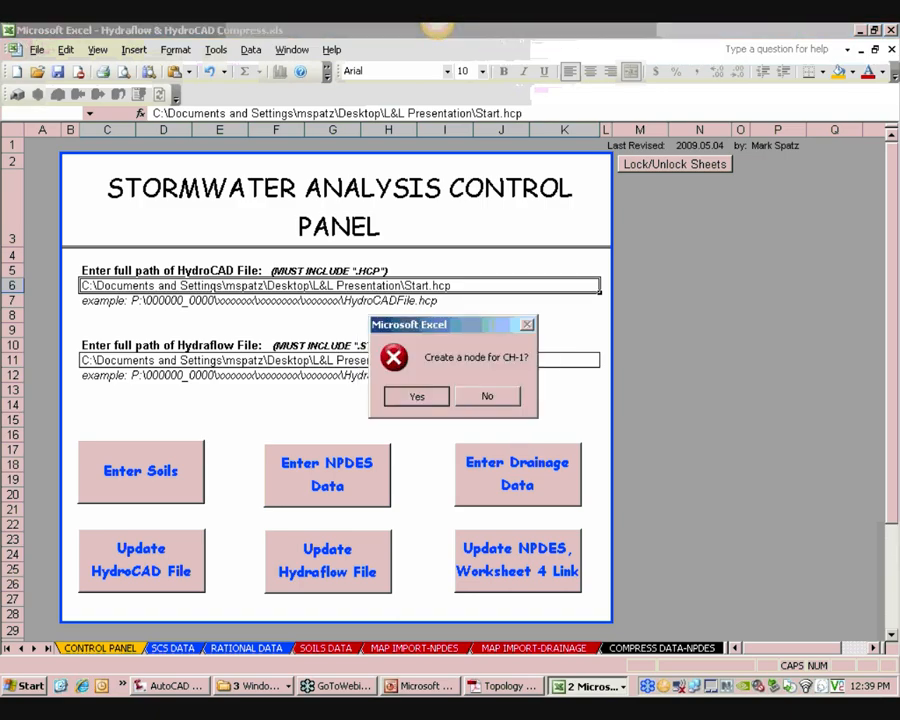
pyautogui.click(416, 396)
pyautogui.click(416, 396)
pyautogui.click(416, 396)
# Decline node creation for the remaining points and close POST-DA_SOIL_CV.txt without saving its changes
pyautogui.press('n')
pyautogui.press('n')
pyautogui.press('n')
pyautogui.press('n')
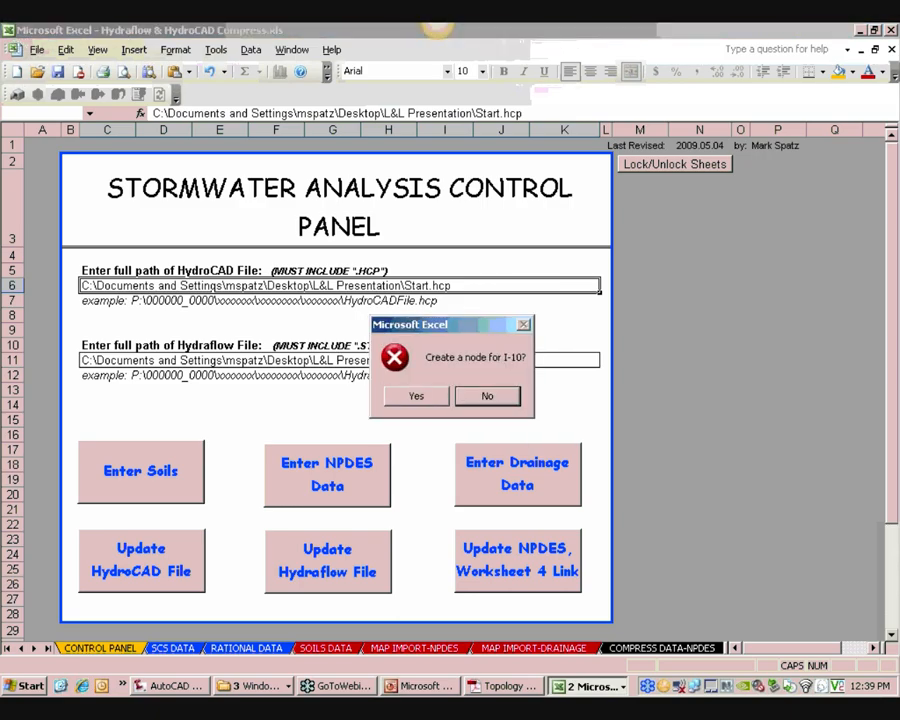
pyautogui.press('n')
pyautogui.press('n')
pyautogui.press('n')
pyautogui.press('n')
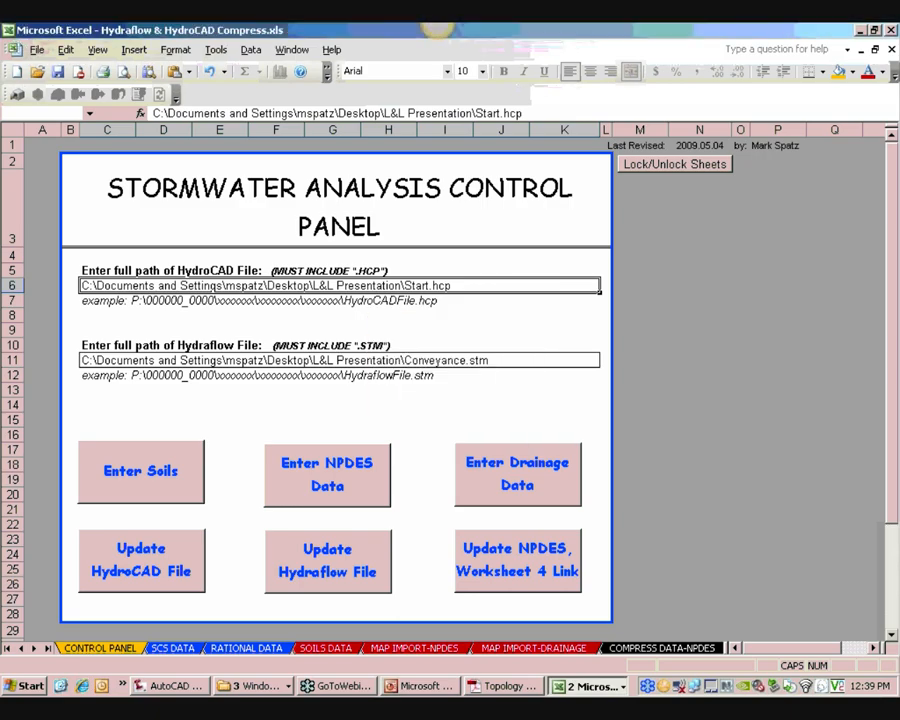
pyautogui.press('n')
pyautogui.press('n')
pyautogui.press('n')
pyautogui.press('n')
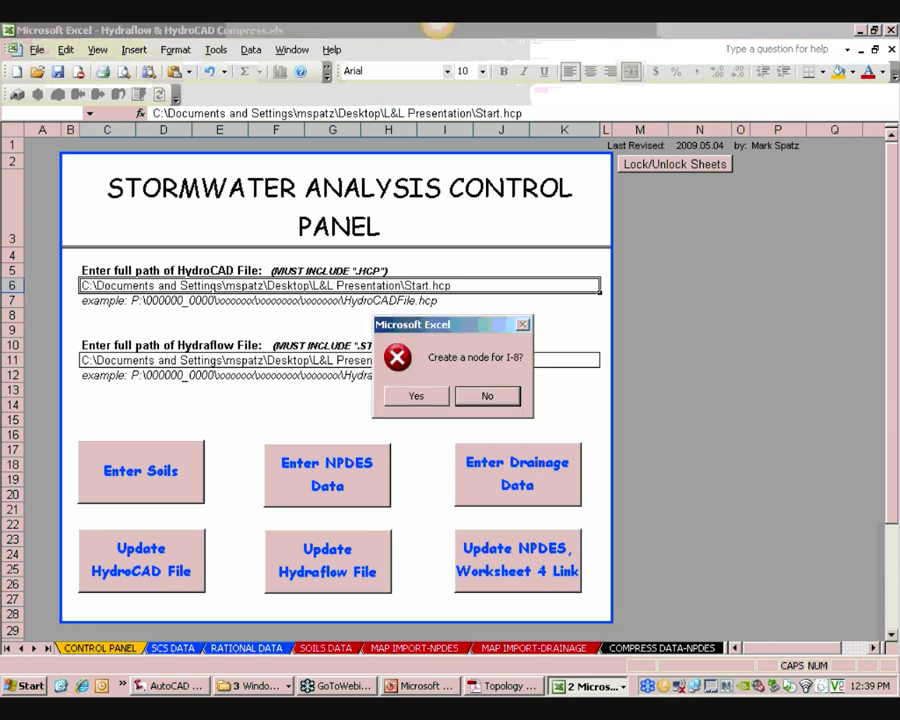
pyautogui.press('n')
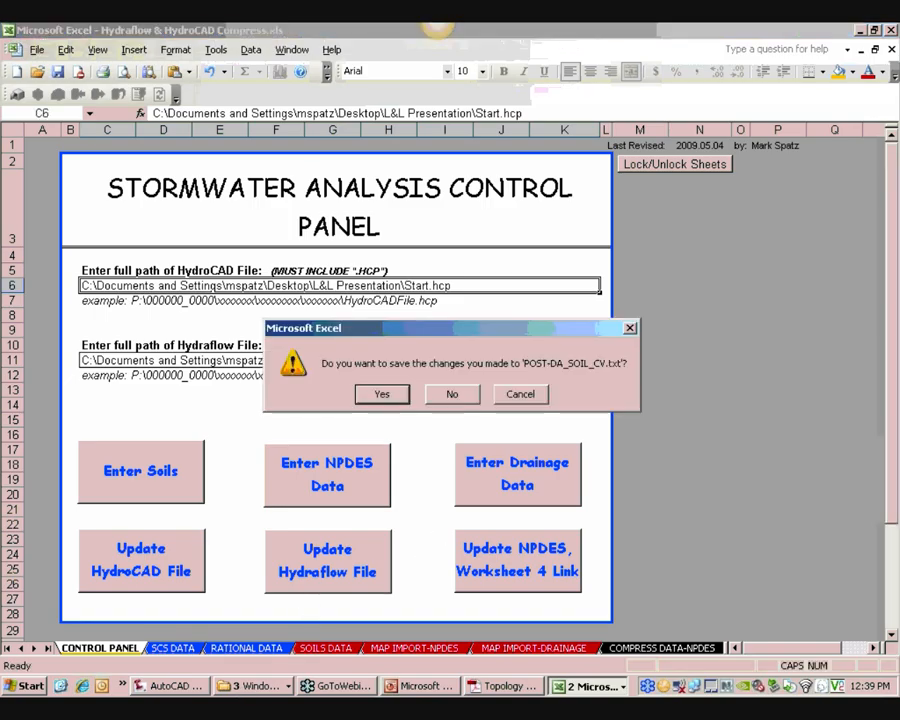
pyautogui.click(452, 393)
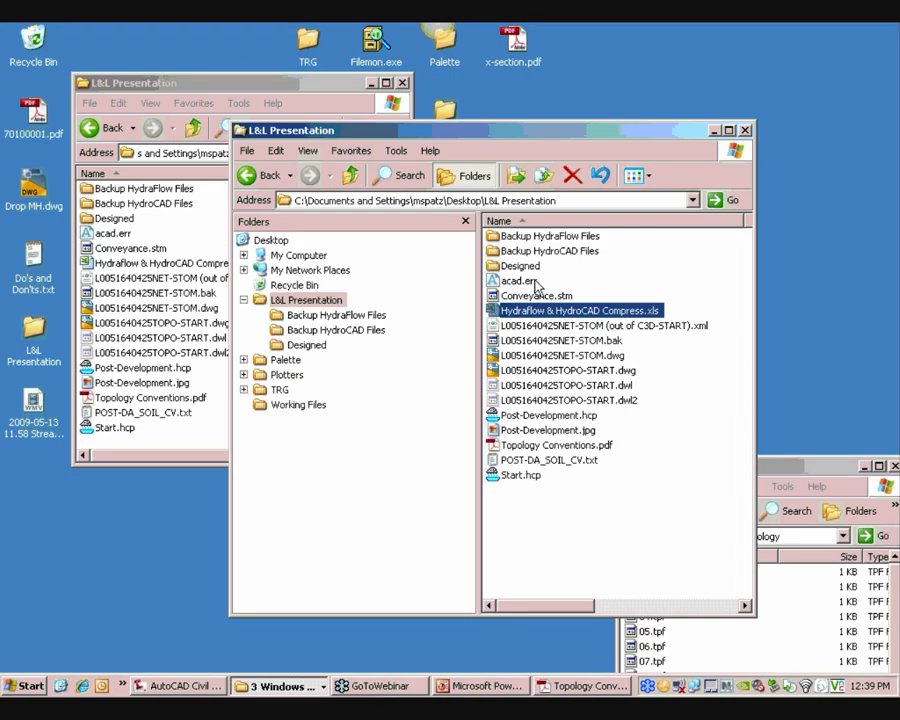
# Open Start.hcp from the L&L Presentation folder in HydroCAD
pyautogui.click(530, 477)
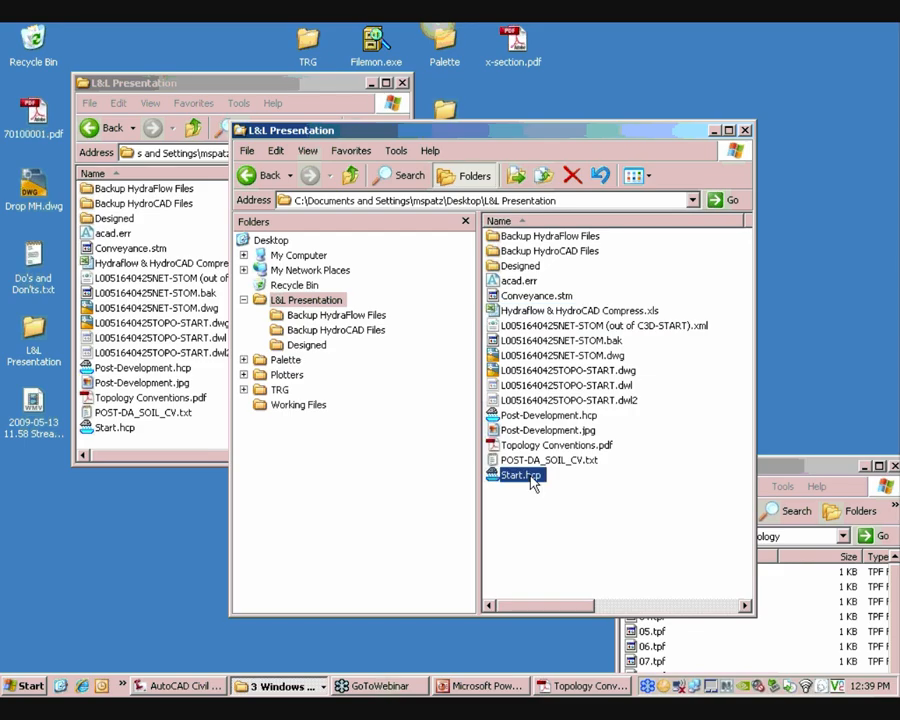
pyautogui.click(456, 390)
pyautogui.scroll(-6, 508, 281)
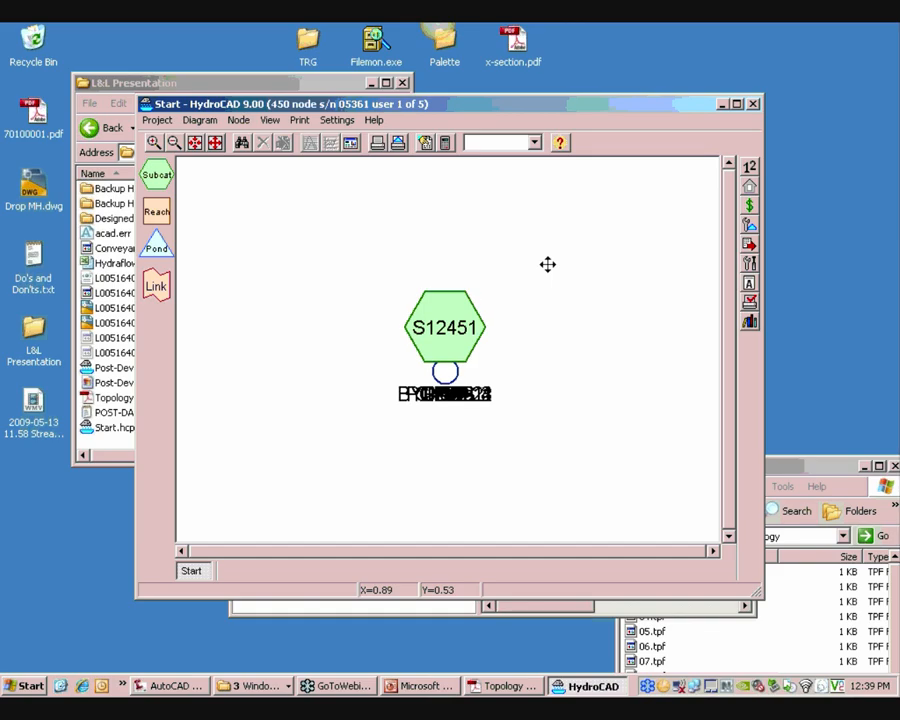
# Drag the stacked imported subcatchment nodes apart across the diagram so each one can be seen
pyautogui.moveTo(546, 263); pyautogui.dragTo(532, 374, button='middle')
pyautogui.moveTo(453, 432); pyautogui.dragTo(464, 400, button='middle')
pyautogui.click(464, 400)
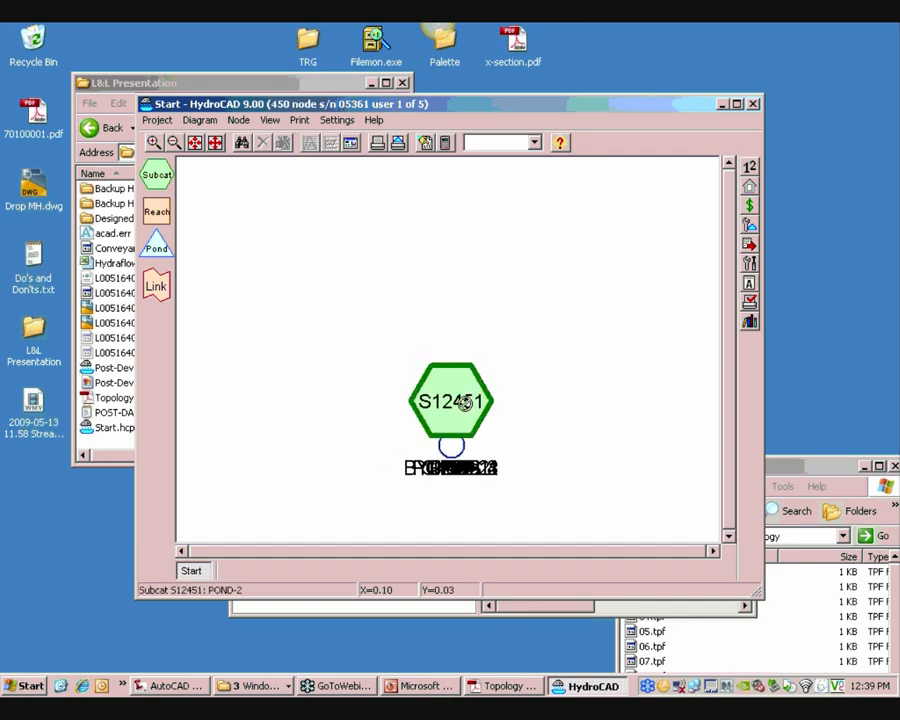
pyautogui.moveTo(464, 400); pyautogui.dragTo(577, 229)
pyautogui.click(450, 400)
pyautogui.moveTo(450, 400); pyautogui.dragTo(639, 416)
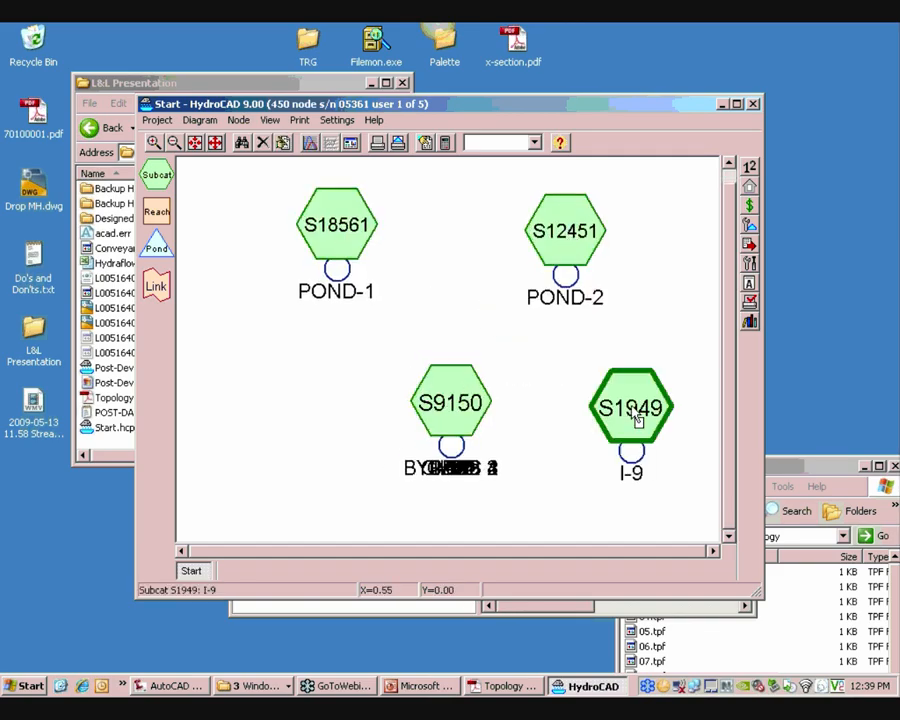
pyautogui.scroll(-2, 601, 396)
pyautogui.moveTo(584, 408); pyautogui.dragTo(482, 426, button='middle')
pyautogui.click(476, 416)
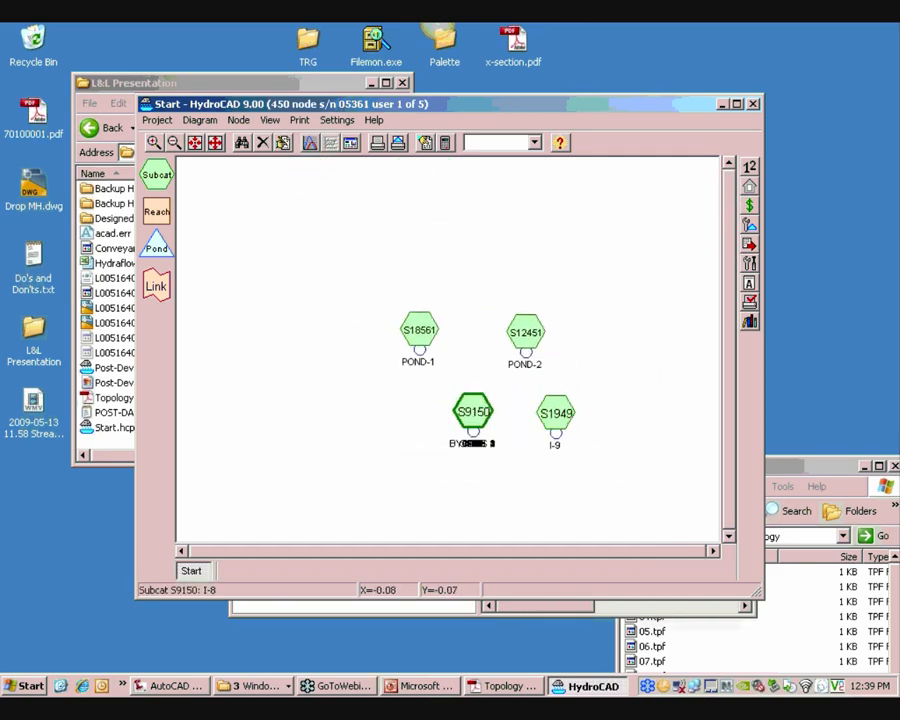
pyautogui.click(476, 414)
pyautogui.moveTo(476, 416); pyautogui.dragTo(440, 174)
pyautogui.click(476, 412)
pyautogui.moveTo(476, 412); pyautogui.dragTo(249, 169)
pyautogui.click(474, 412)
pyautogui.moveTo(474, 412); pyautogui.dragTo(295, 288)
pyautogui.click(474, 412)
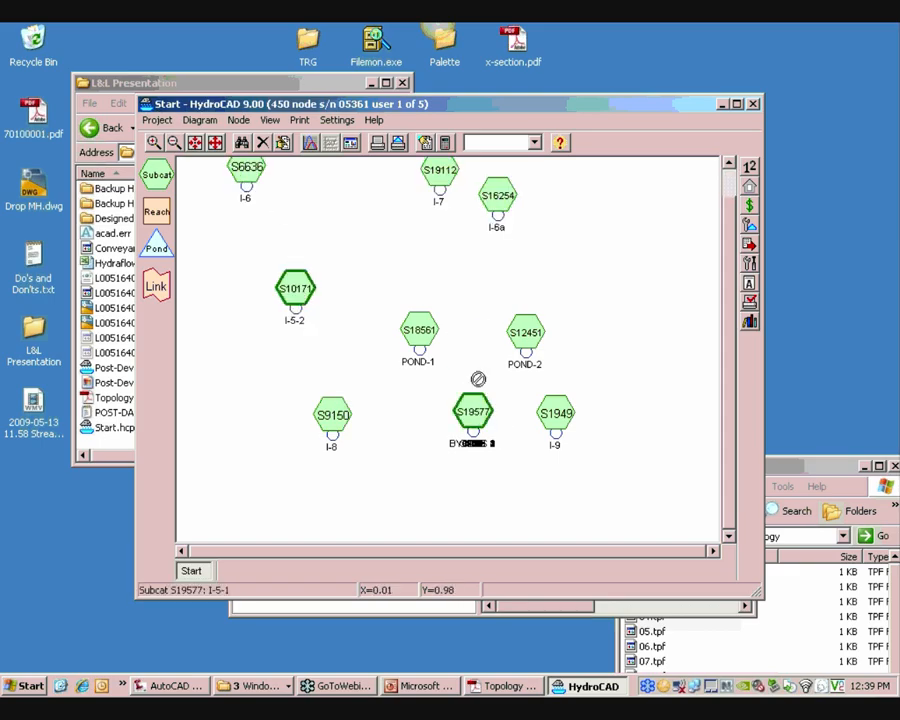
pyautogui.moveTo(474, 412); pyautogui.dragTo(390, 487)
pyautogui.moveTo(474, 440); pyautogui.dragTo(516, 504)
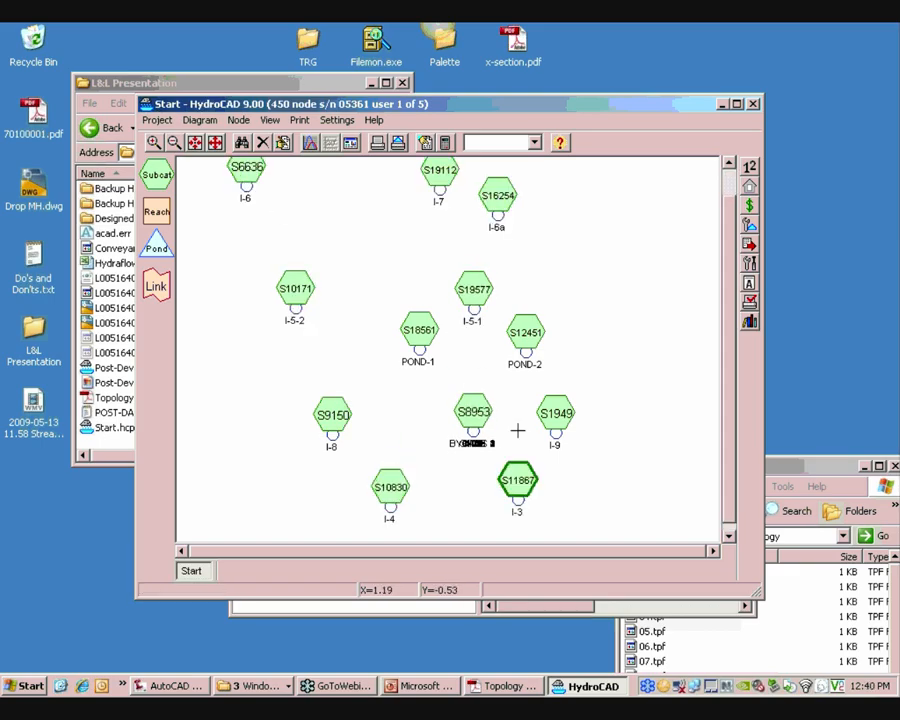
pyautogui.scroll(-1, 484, 402)
pyautogui.scroll(-1, 495, 382)
pyautogui.moveTo(494, 394); pyautogui.dragTo(476, 398, button='middle')
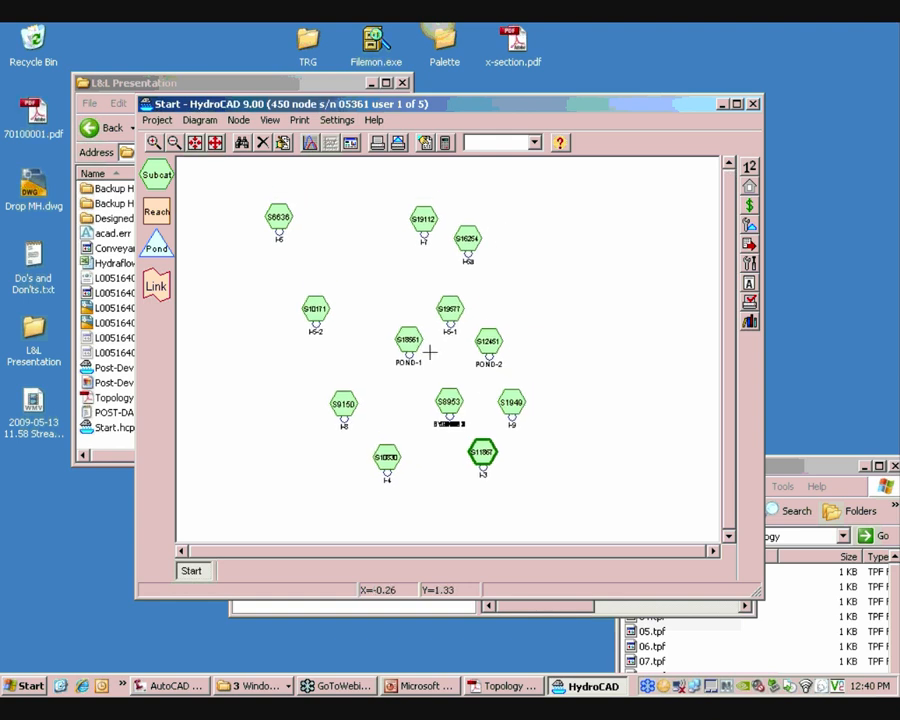
# Open subcatchment S18561 (POND-1) to review its area entries, then cancel the dialog
pyautogui.scroll(4, 396, 346)
pyautogui.click(390, 329)
pyautogui.rightClick(392, 333)
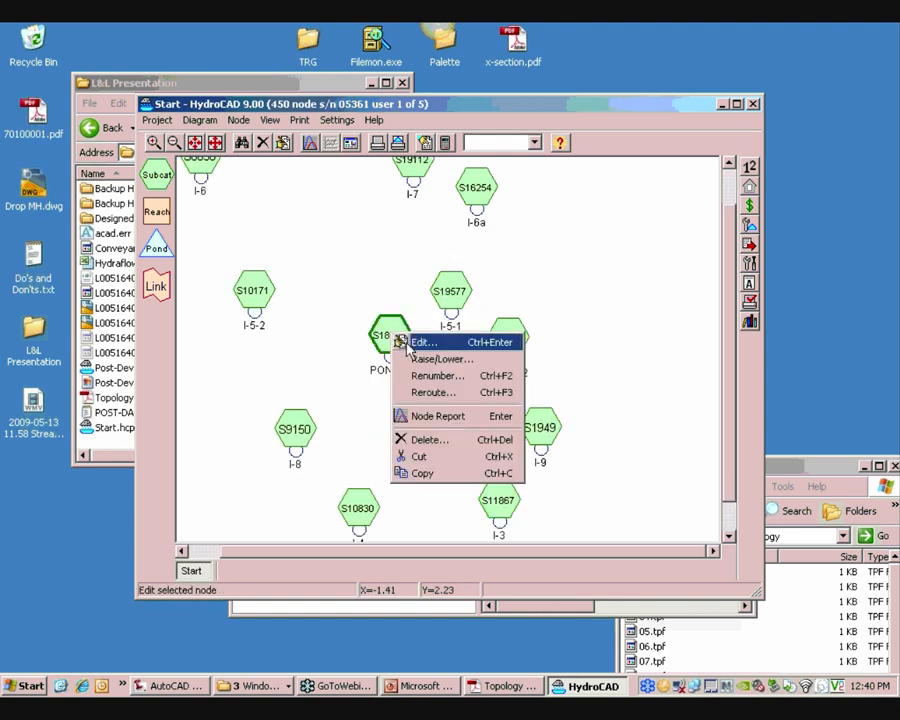
pyautogui.click(406, 344)
pyautogui.click(358, 249)
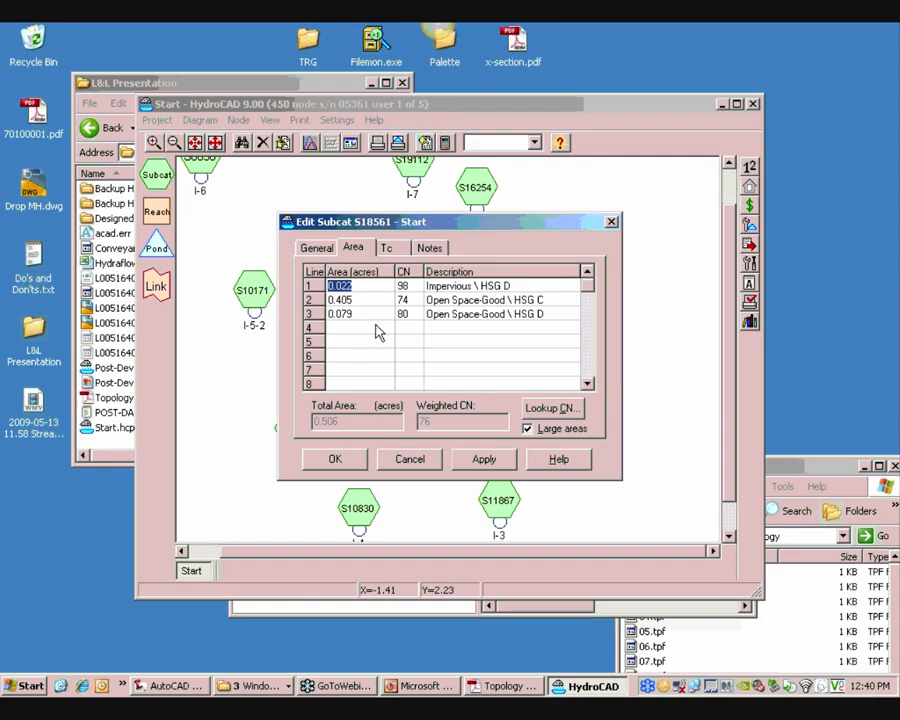
pyautogui.click(412, 460)
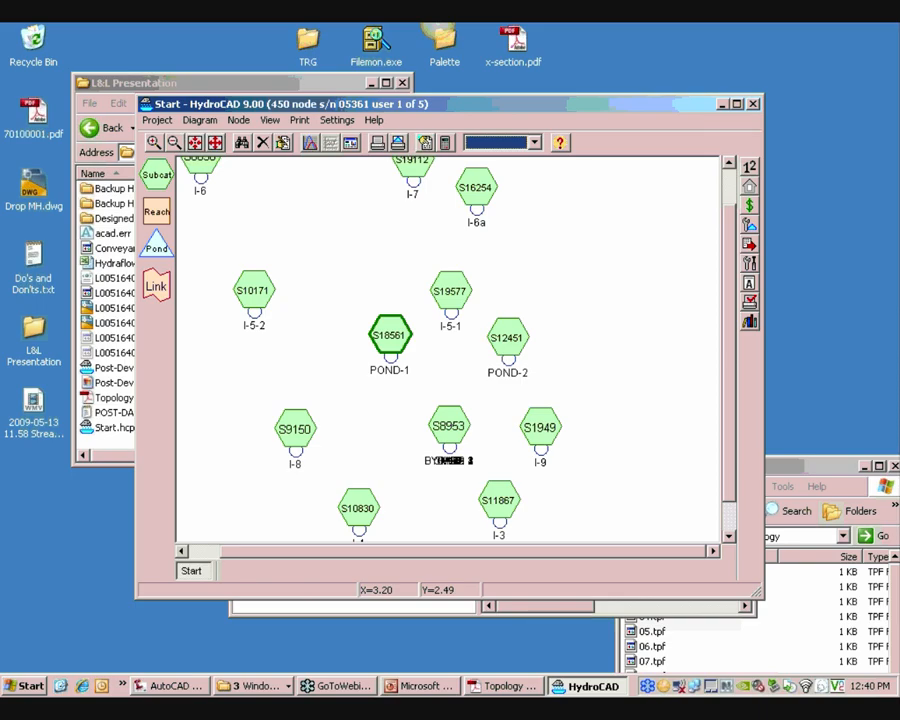
# Close Start without saving and open Post-Development.hcp from the L&L Presentation folder
pyautogui.click(753, 105)
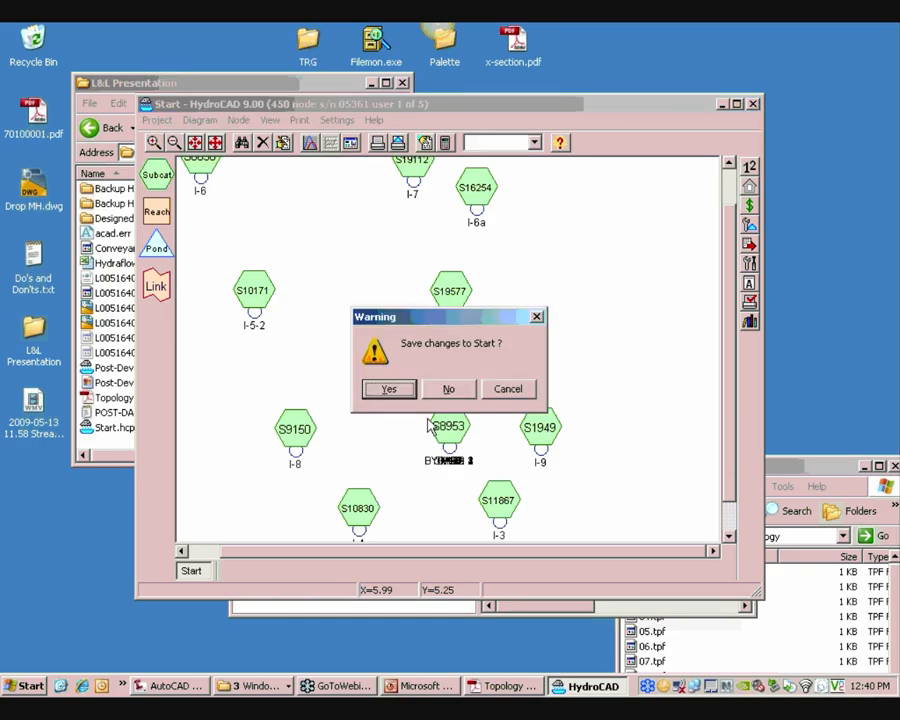
pyautogui.click(449, 390)
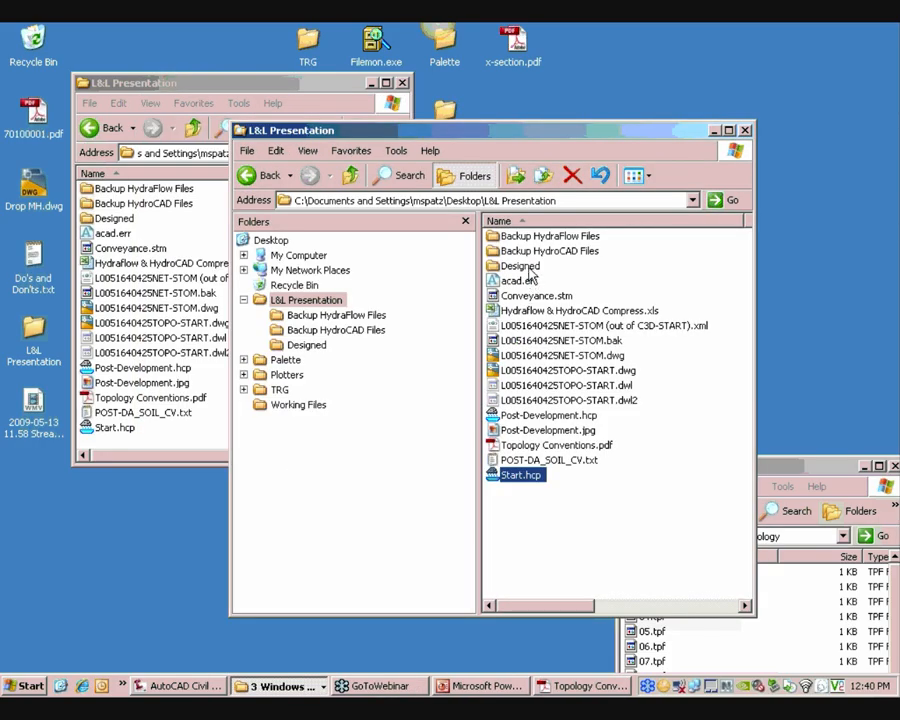
pyautogui.doubleClick(518, 266)
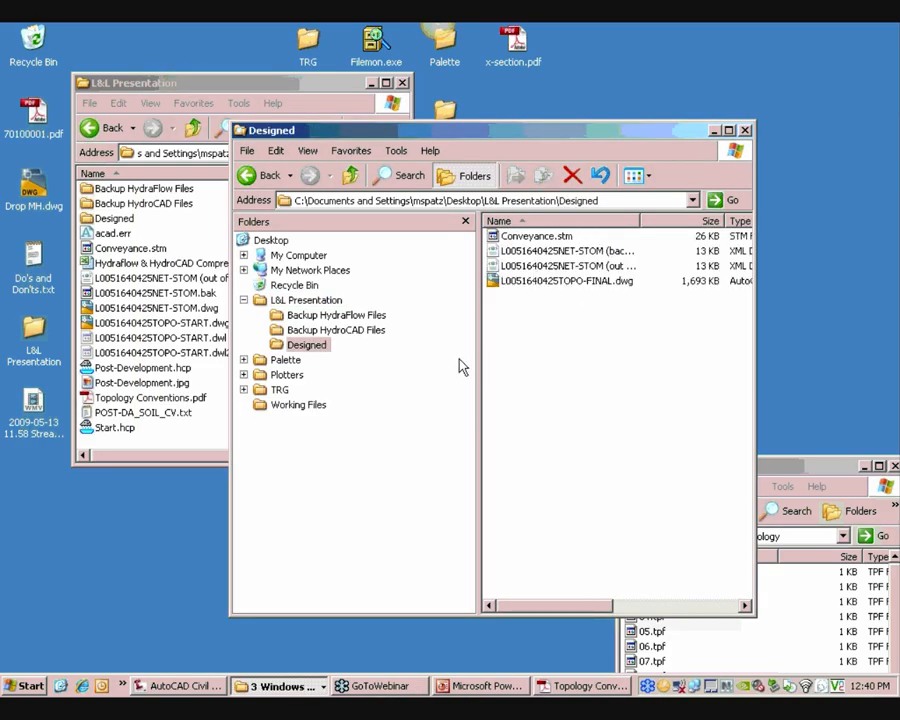
pyautogui.click(305, 300)
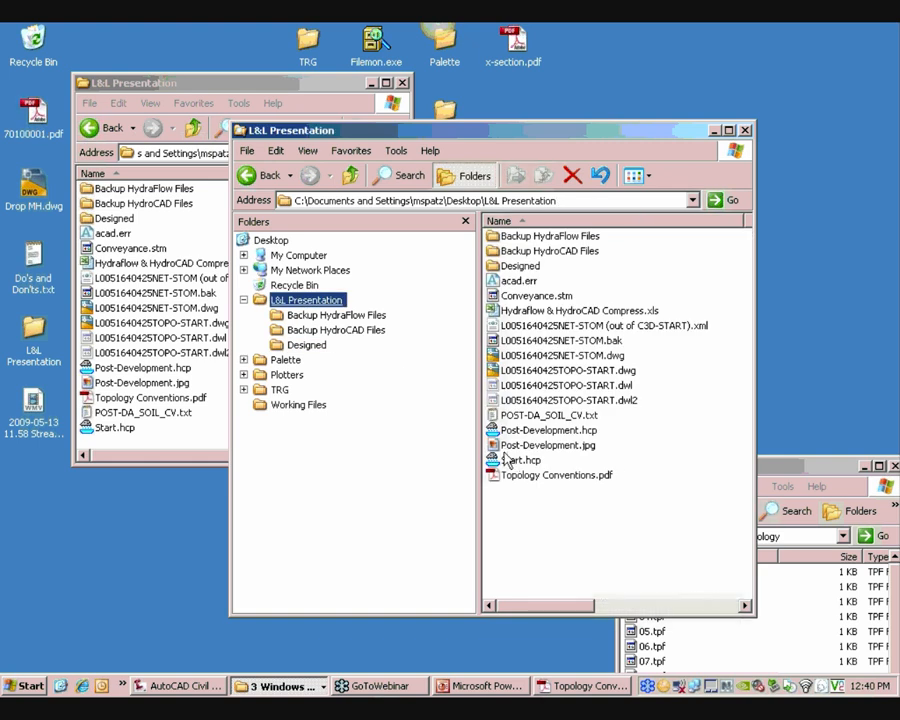
pyautogui.doubleClick(505, 430)
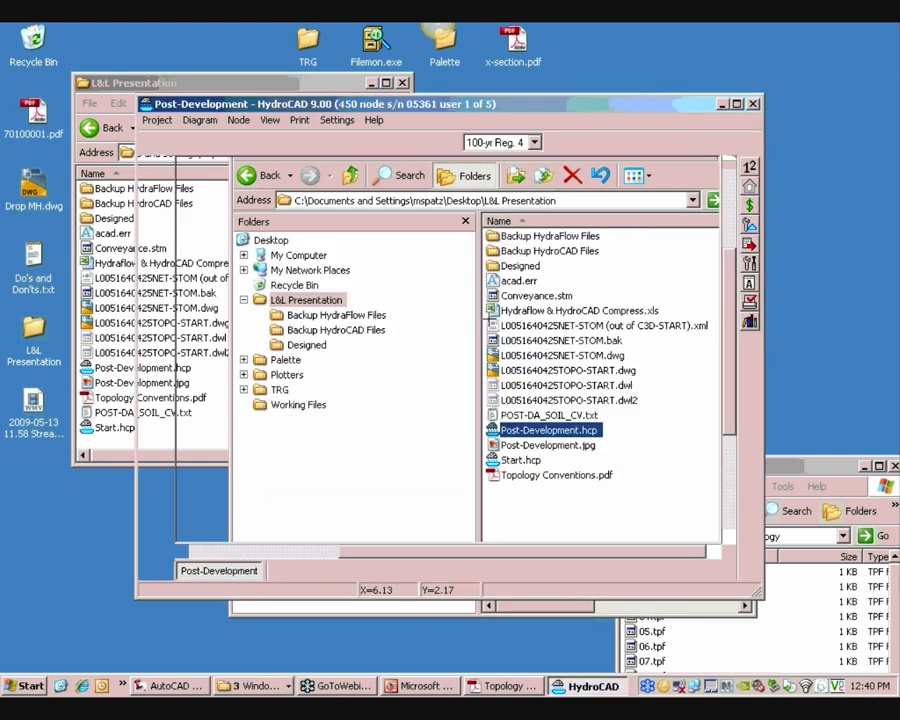
# Maximize the Post-Development diagram and open the area entries of subcatchment S8 (I-11)
pyautogui.click(736, 104)
pyautogui.click(418, 415)
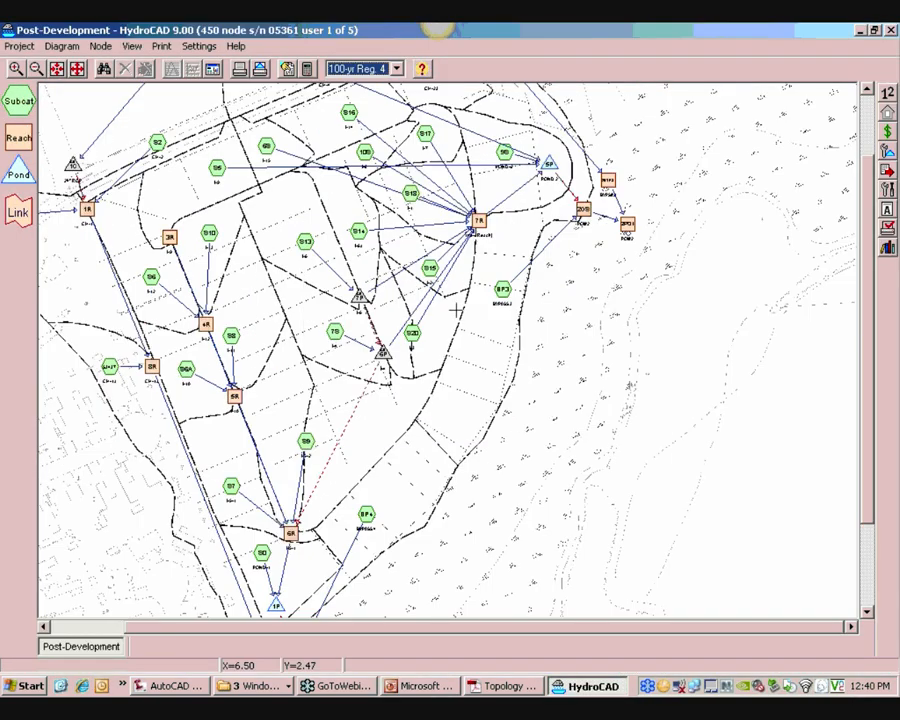
pyautogui.moveTo(289, 221); pyautogui.dragTo(422, 351, button='middle')
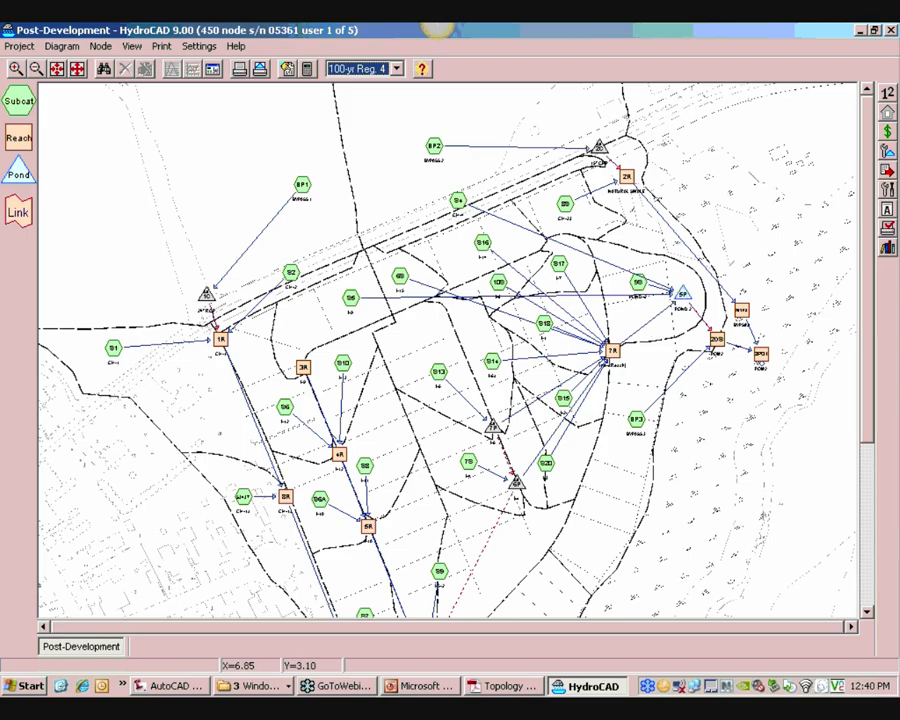
pyautogui.moveTo(606, 336); pyautogui.dragTo(551, 372, button='middle')
pyautogui.scroll(1, 436, 397)
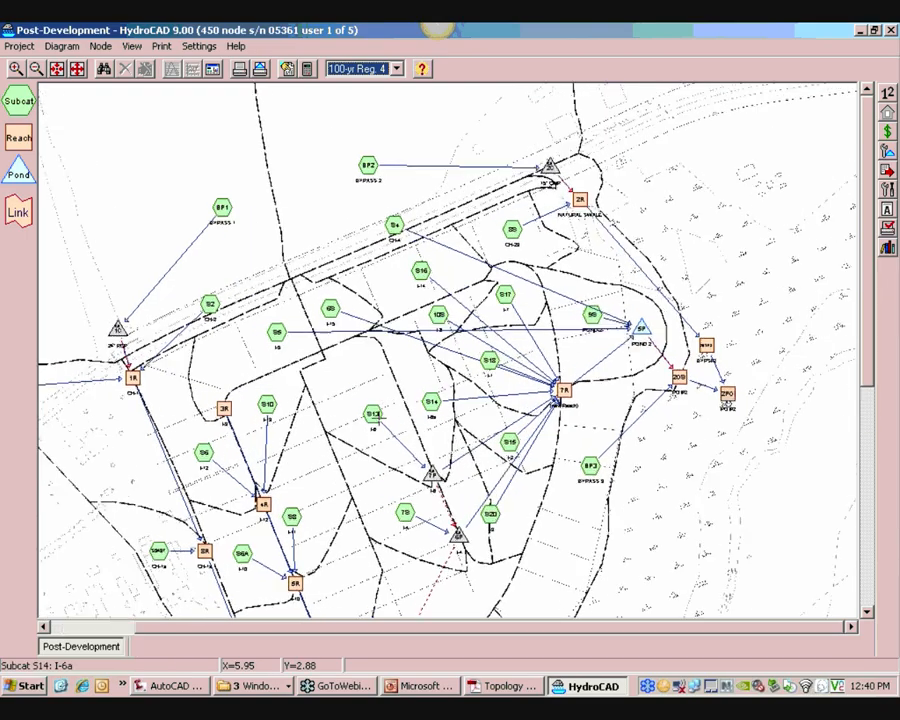
pyautogui.scroll(2, 281, 345)
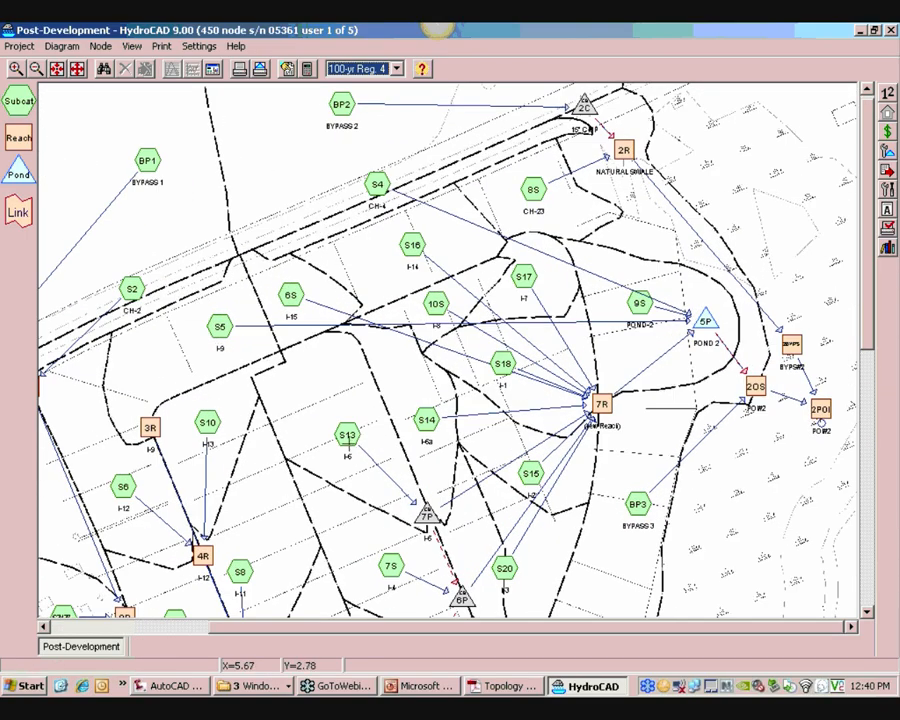
pyautogui.click(346, 436)
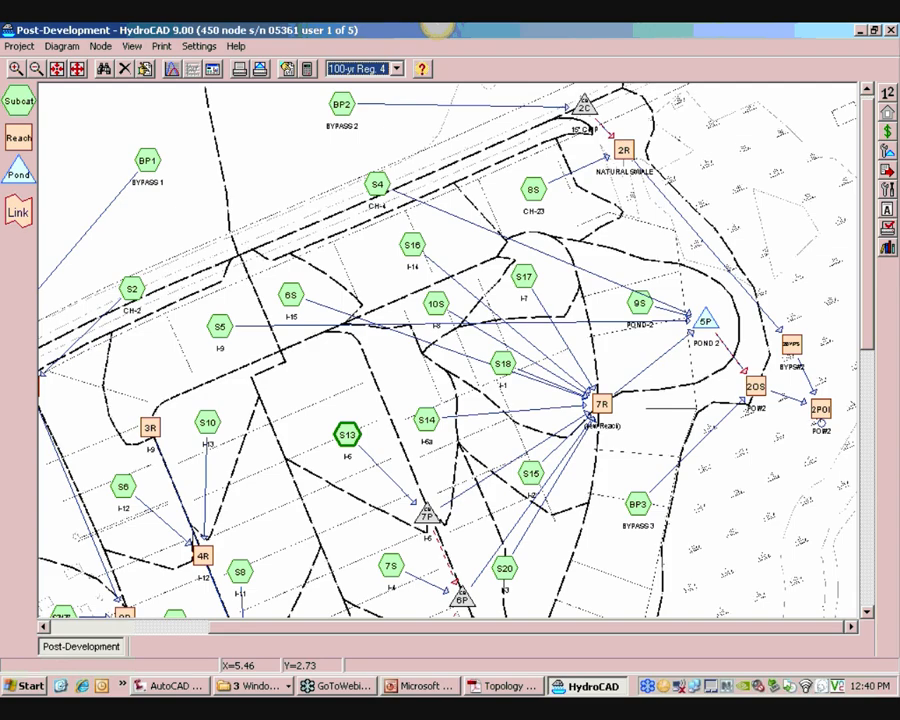
pyautogui.scroll(2, 360, 455)
pyautogui.click(304, 490)
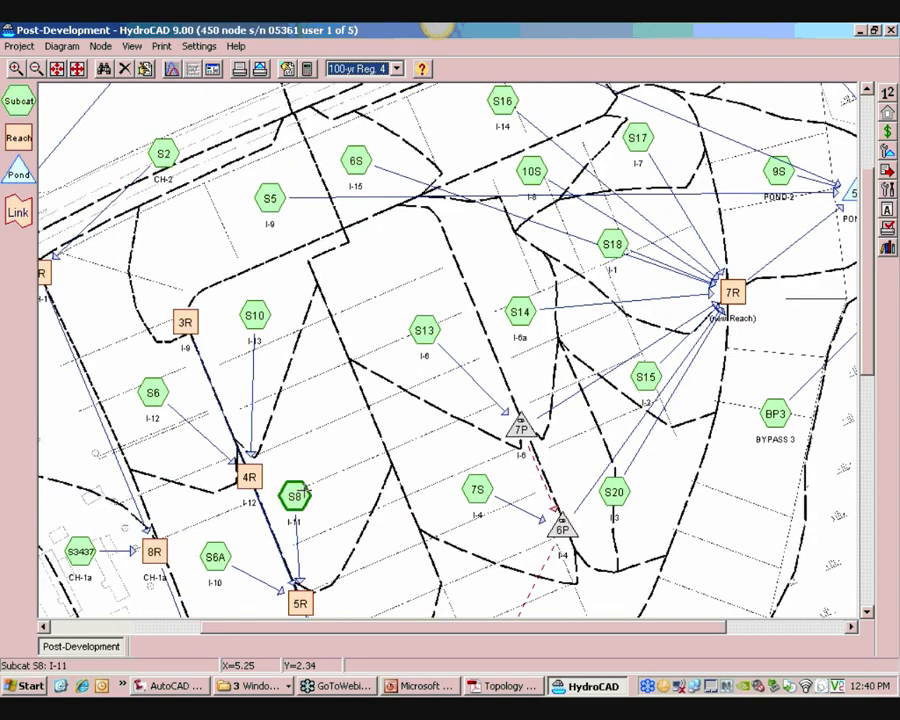
pyautogui.rightClick(300, 492)
pyautogui.click(322, 500)
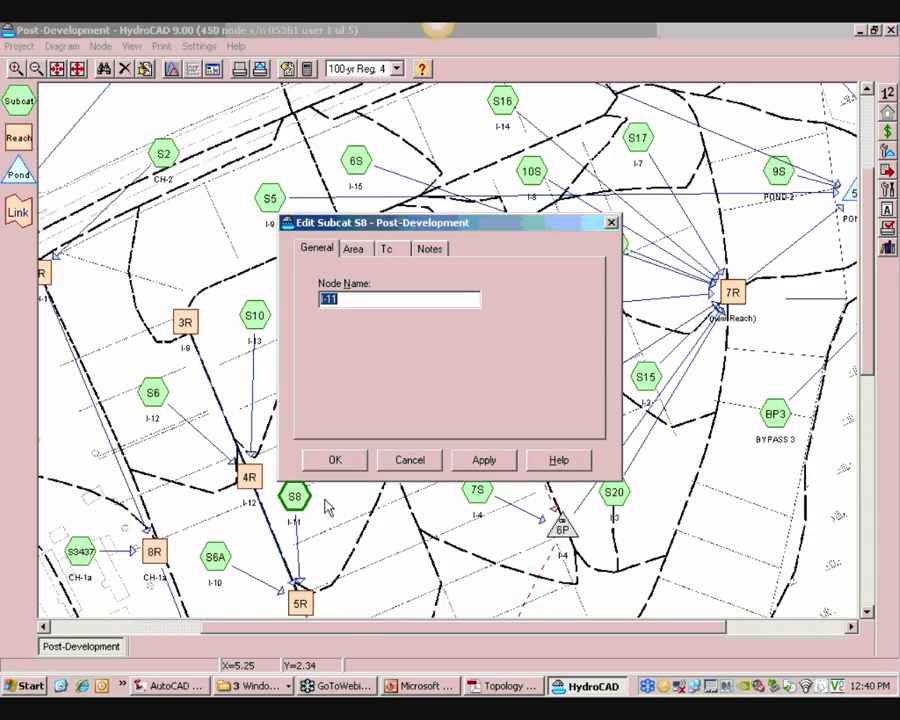
pyautogui.click(366, 257)
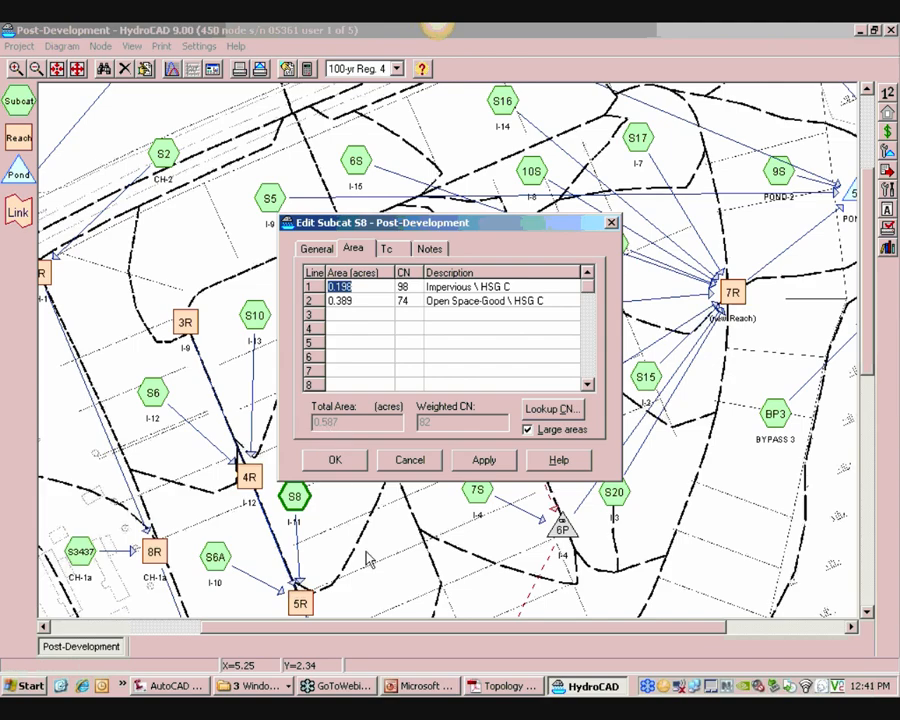
# Switch to AutoCAD and change the layer freeze settings so only the post-development drainage layers are shown
pyautogui.click(188, 688)
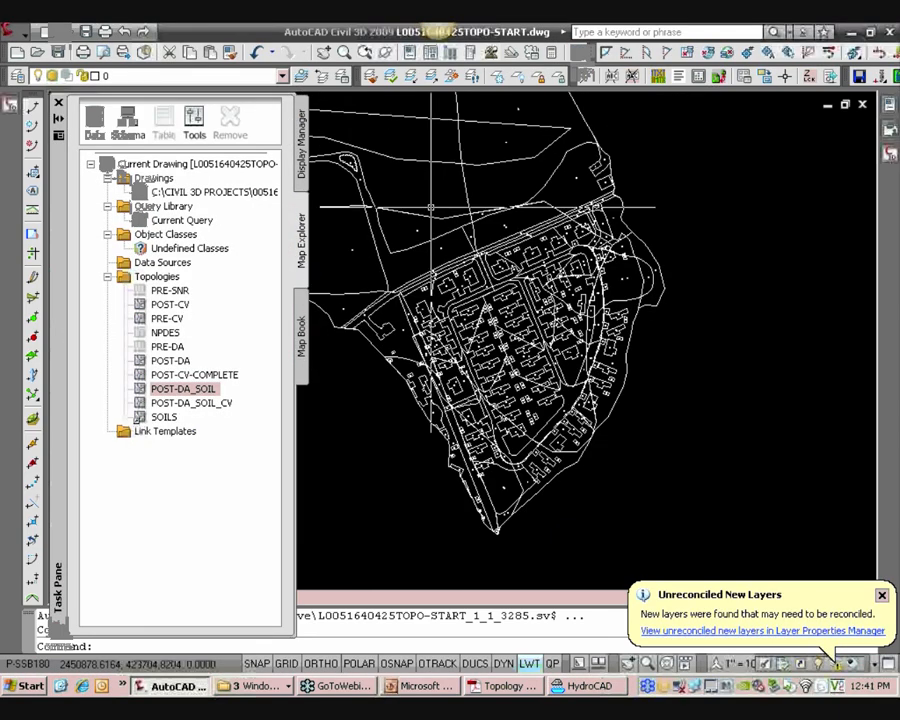
pyautogui.click(247, 77)
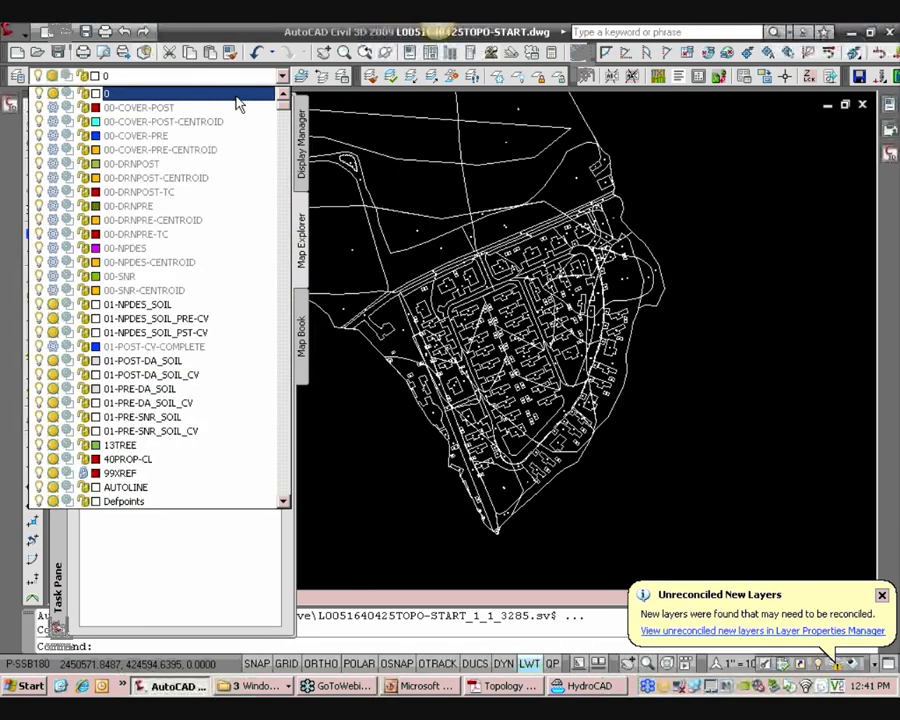
pyautogui.click(53, 163)
pyautogui.click(53, 177)
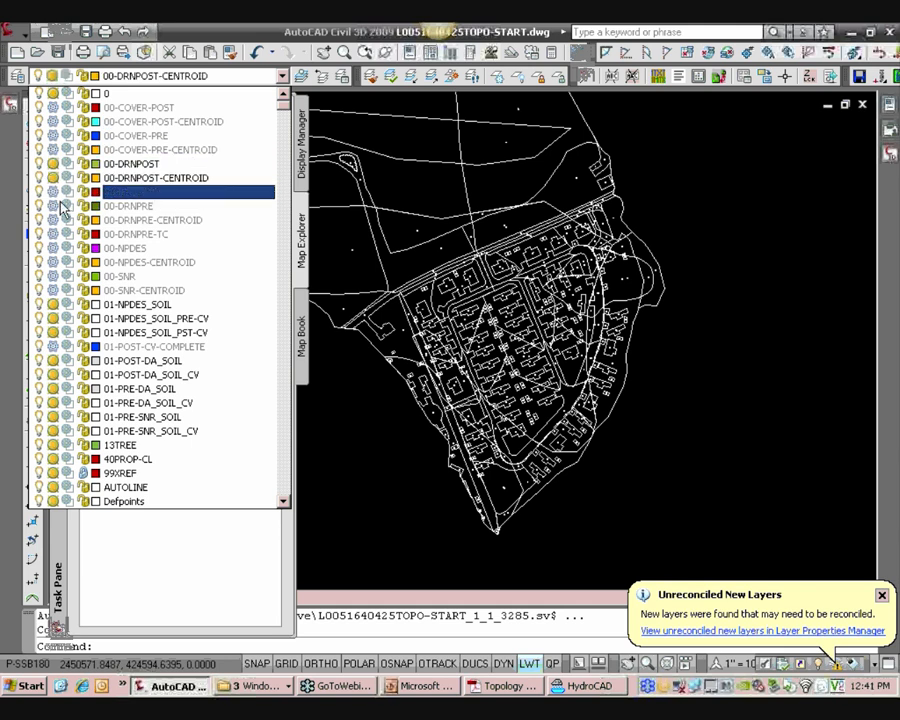
pyautogui.click(53, 332)
pyautogui.click(53, 318)
pyautogui.click(53, 304)
pyautogui.click(53, 360)
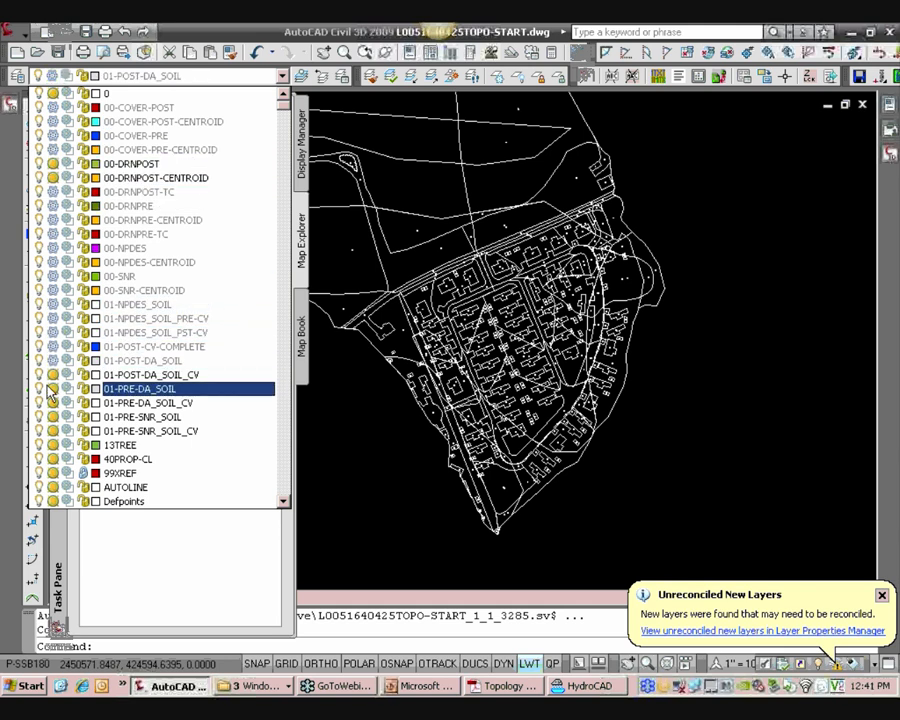
pyautogui.click(53, 388)
pyautogui.click(53, 374)
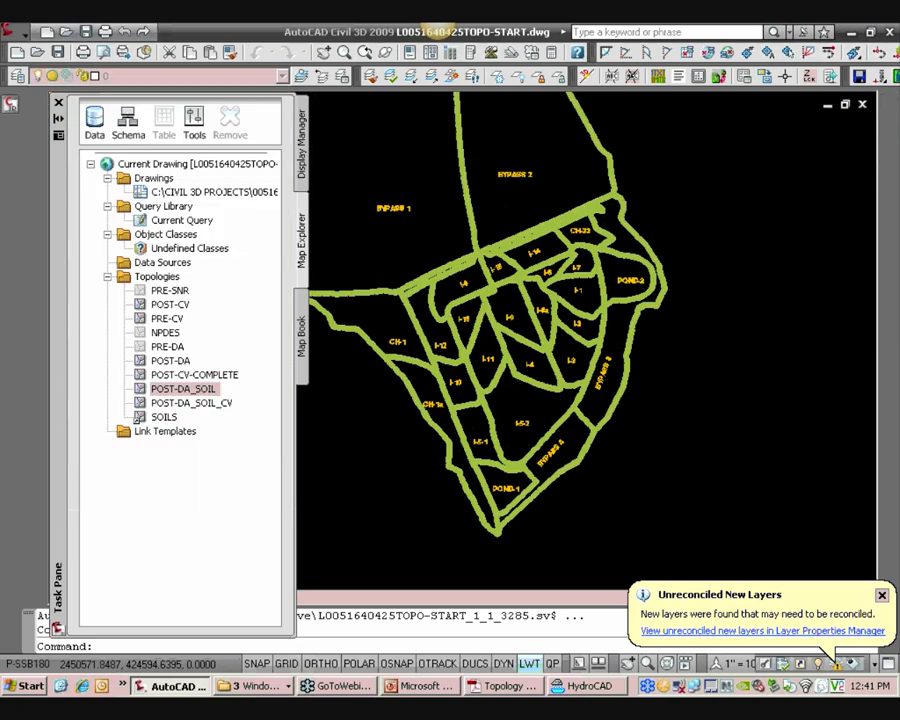
# Isolate the drainage boundary layer and zoom in on the drainage areas
pyautogui.click(412, 78)
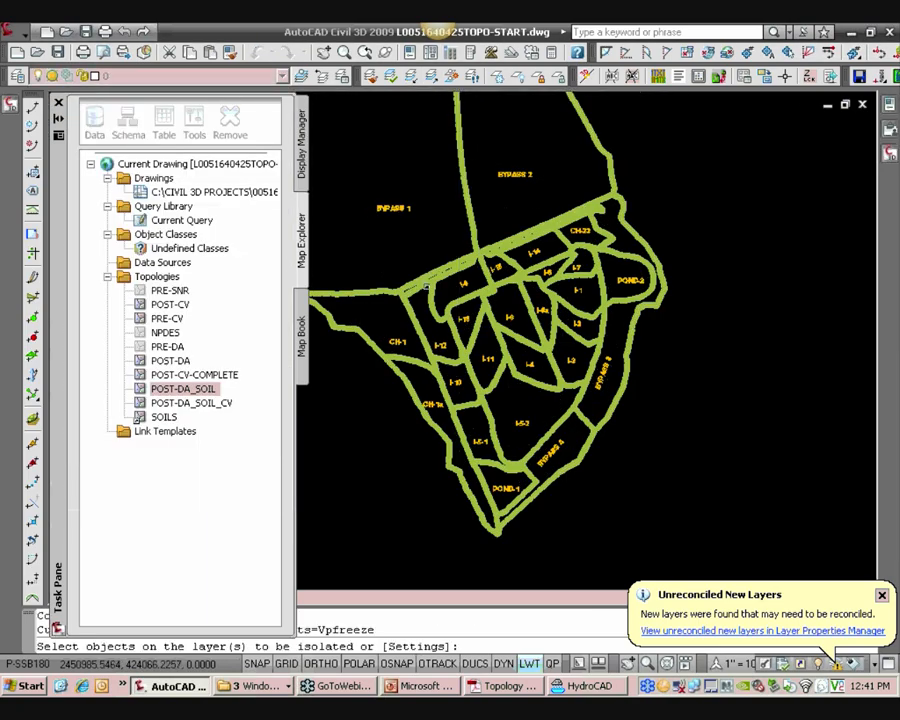
pyautogui.click(475, 313)
pyautogui.press('Return')
pyautogui.scroll(5, 475, 313)
# Measure the I-11 drainage area with the AA command, then cancel the S8 dialog in HydroCAD
pyautogui.write('AA')
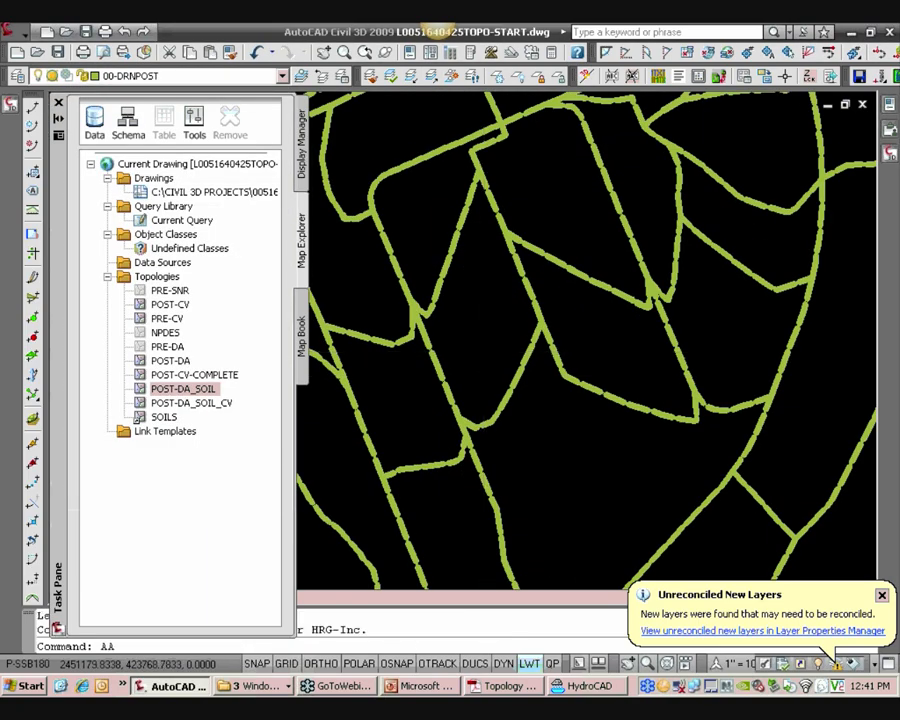
pyautogui.press('Return')
pyautogui.scroll(-2, 526, 331)
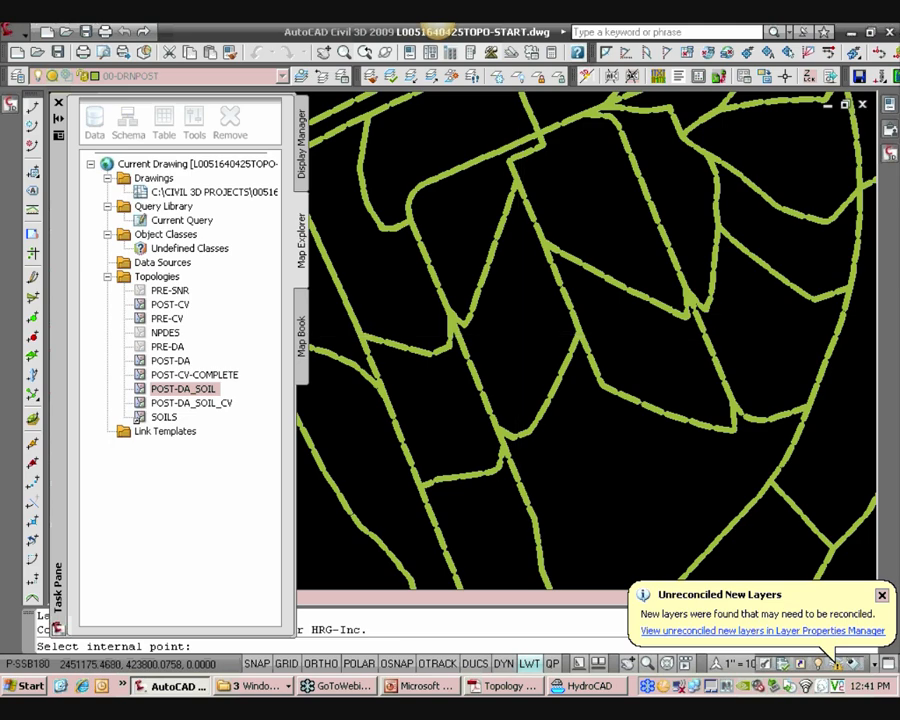
pyautogui.click(517, 330)
pyautogui.press('Return')
pyautogui.scroll(3, 559, 358)
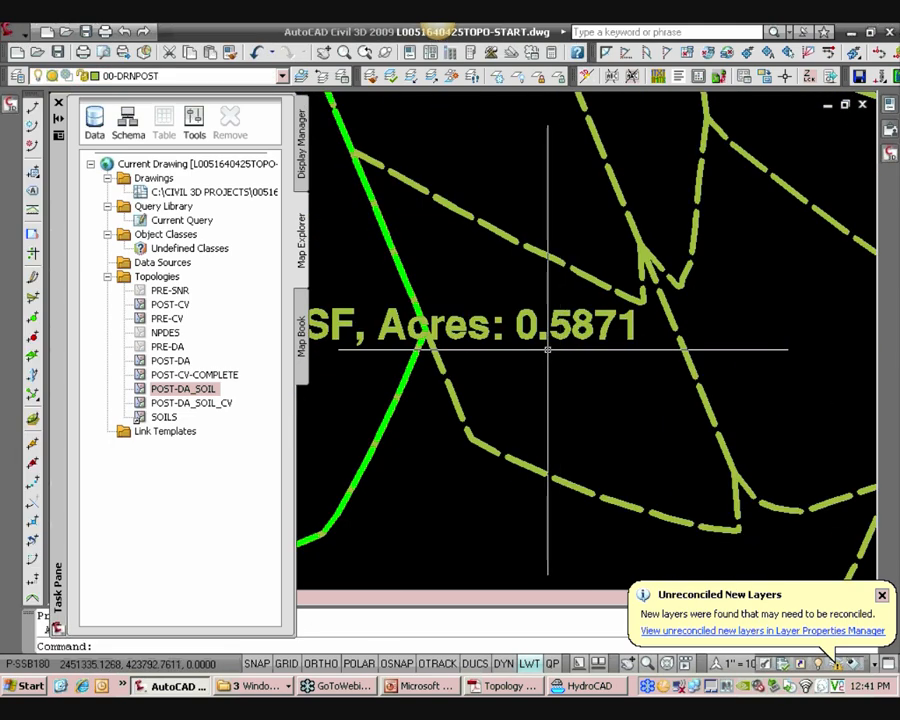
pyautogui.click(588, 686)
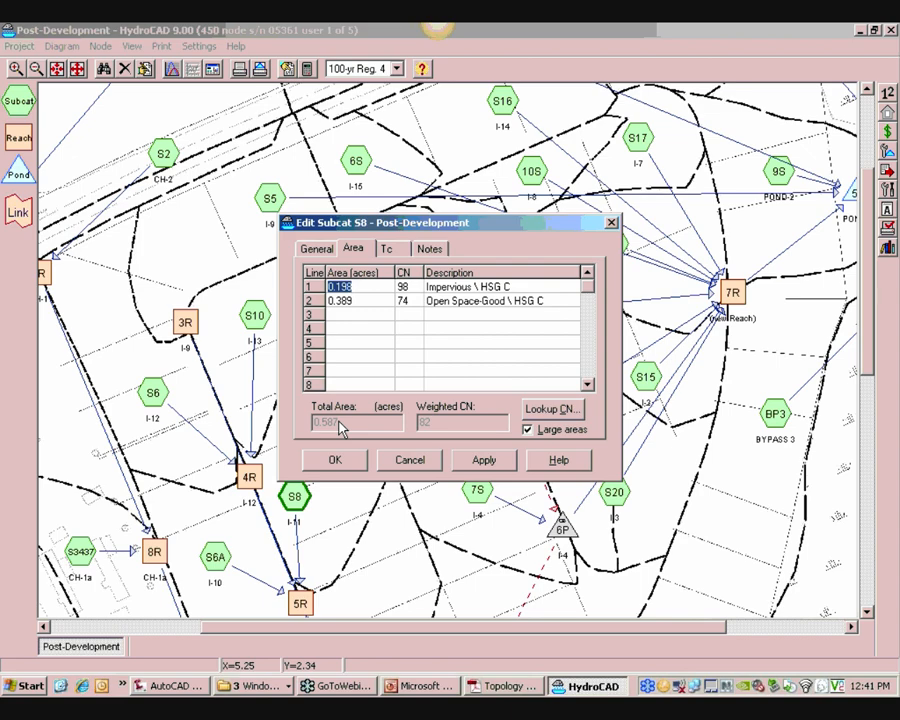
pyautogui.click(410, 462)
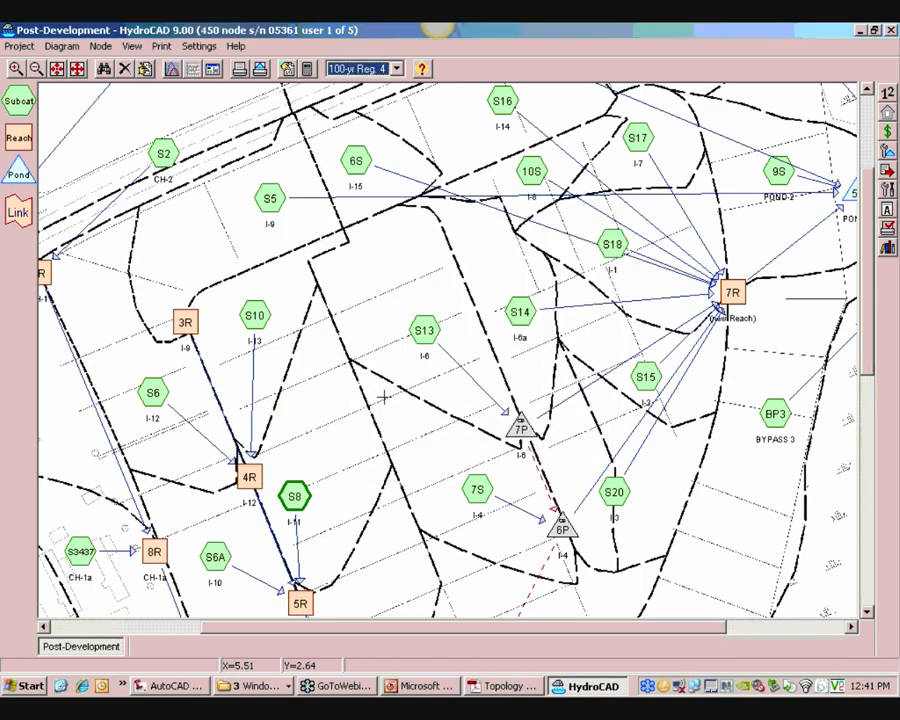
# Compare the drainage areas of the HydroCAD Post-Development diagram with the drainage boundaries in the AutoCAD drawing
pyautogui.scroll(-2, 375, 365)
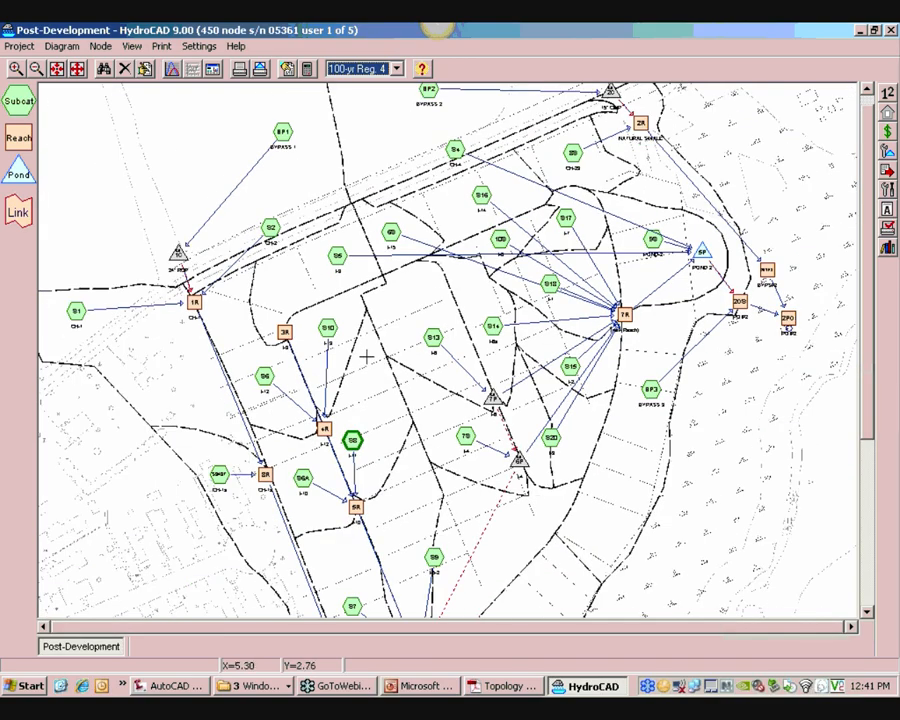
pyautogui.hotkey('alt', 'Tab')
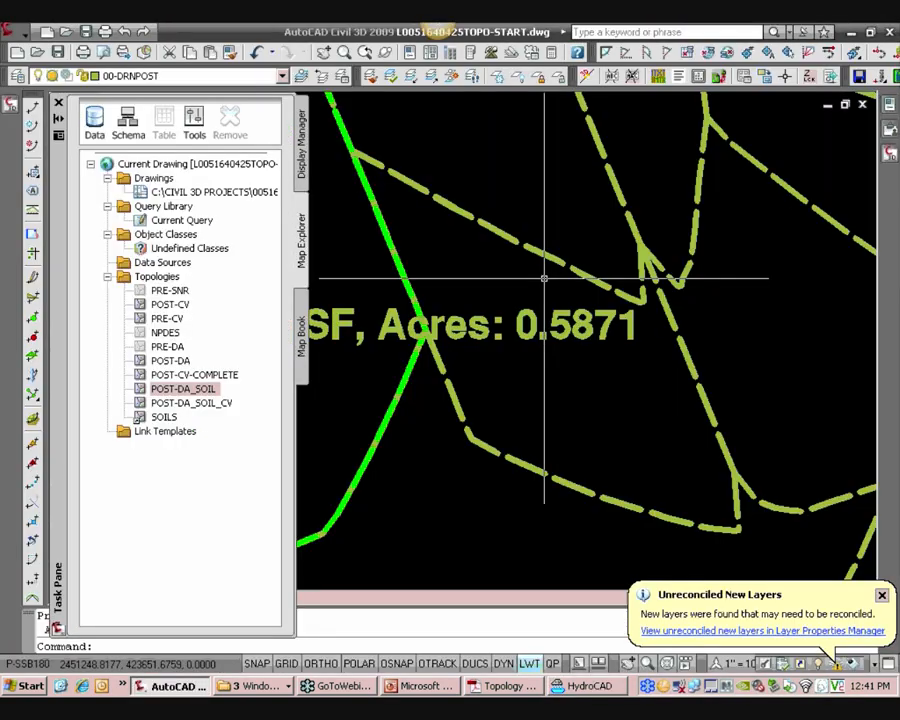
pyautogui.scroll(-8, 544, 279)
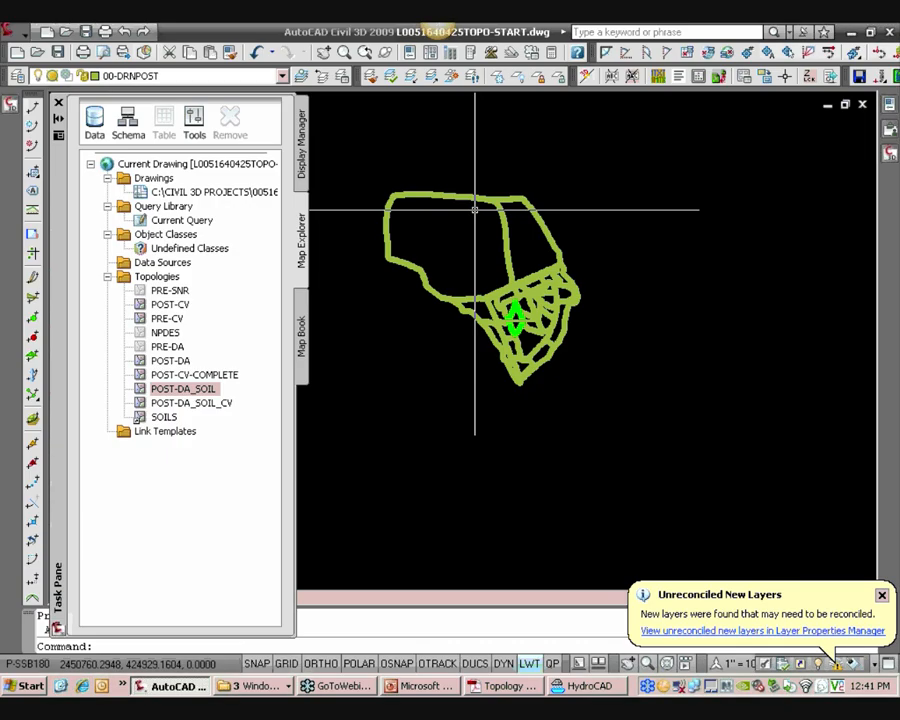
pyautogui.scroll(6, 520, 302)
pyautogui.click(486, 325)
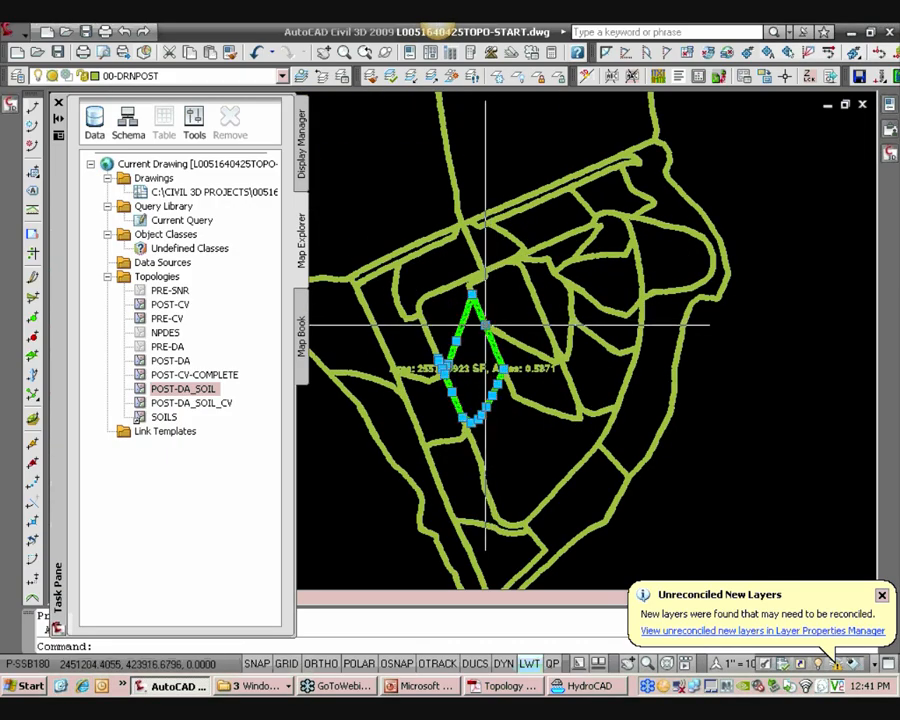
pyautogui.scroll(6, 482, 340)
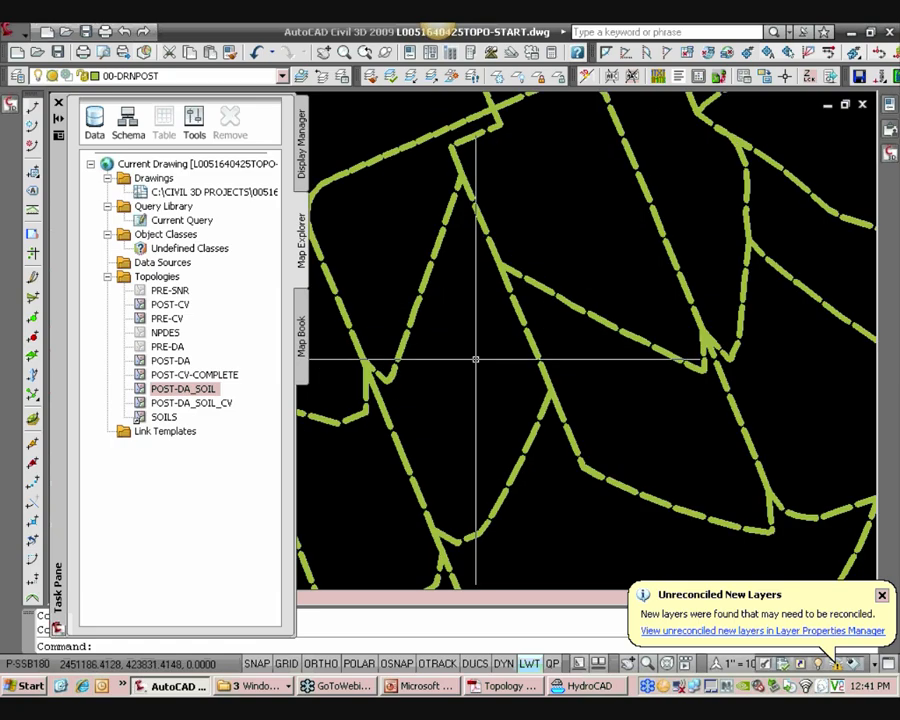
pyautogui.scroll(-3, 475, 358)
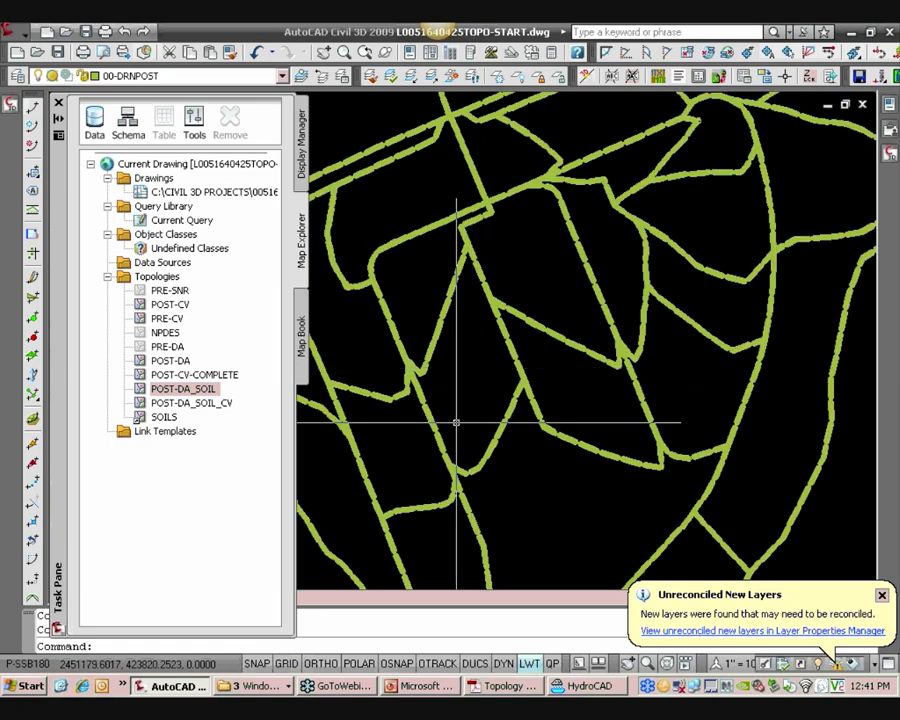
pyautogui.moveTo(472, 472); pyautogui.dragTo(468, 354, button='middle')
pyautogui.moveTo(478, 545); pyautogui.dragTo(476, 477, button='middle')
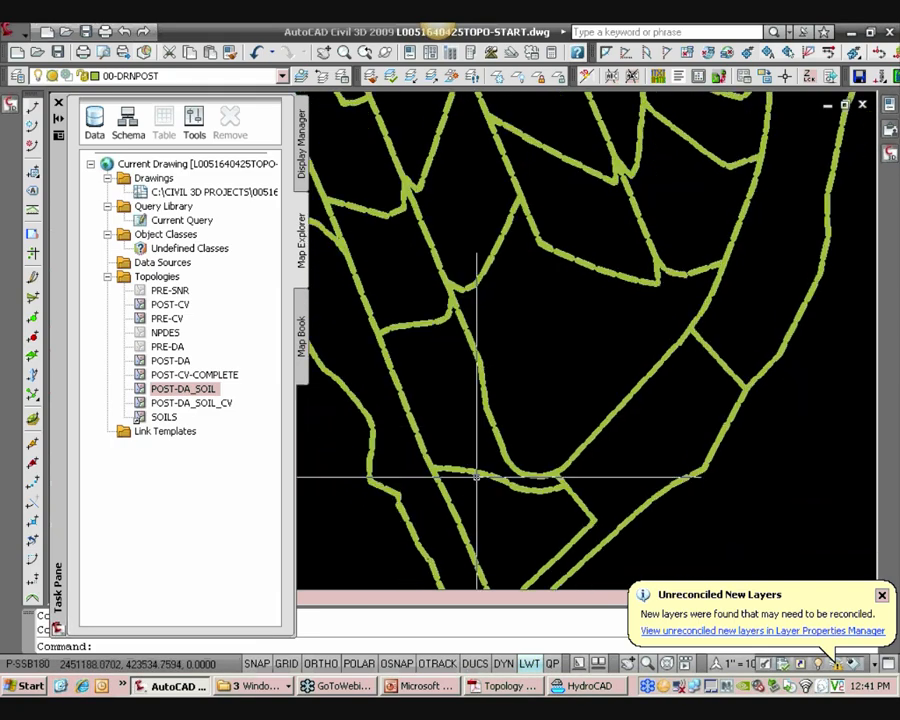
pyautogui.hotkey('alt', 'Tab')
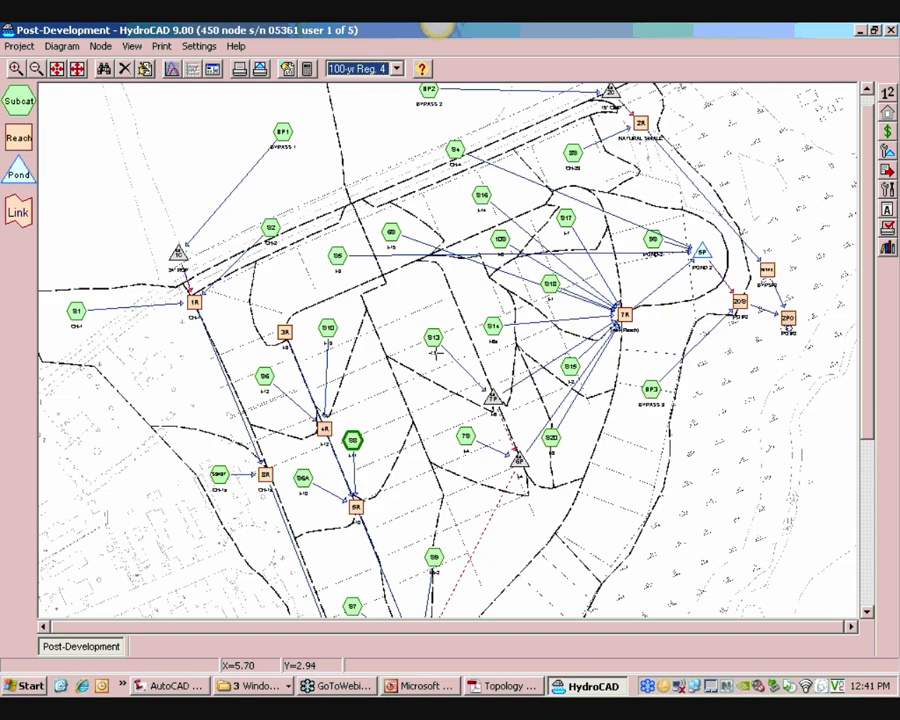
pyautogui.scroll(-3, 614, 266)
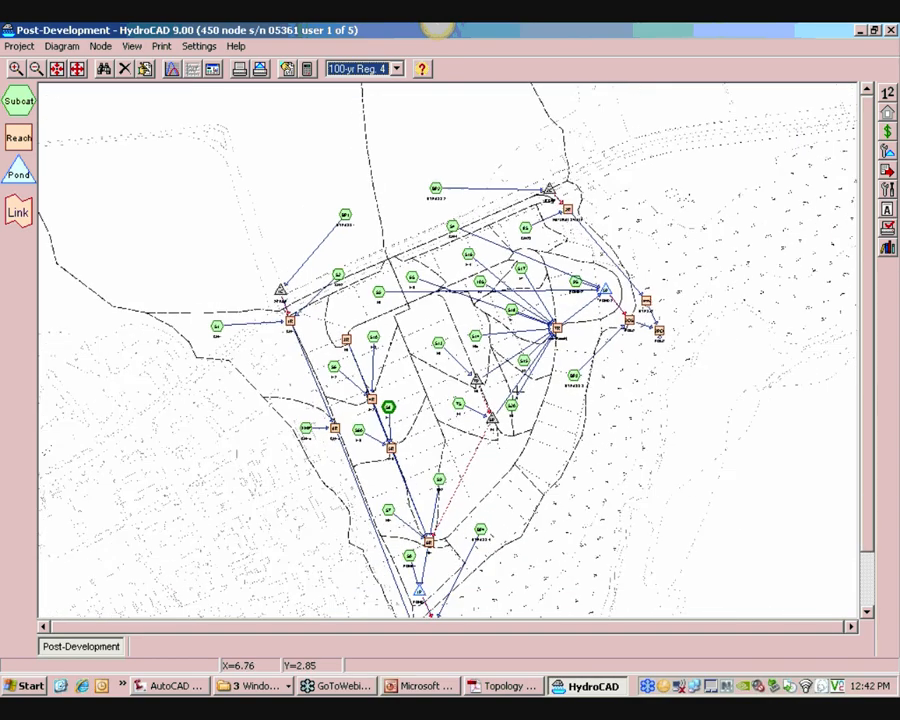
pyautogui.scroll(2, 483, 446)
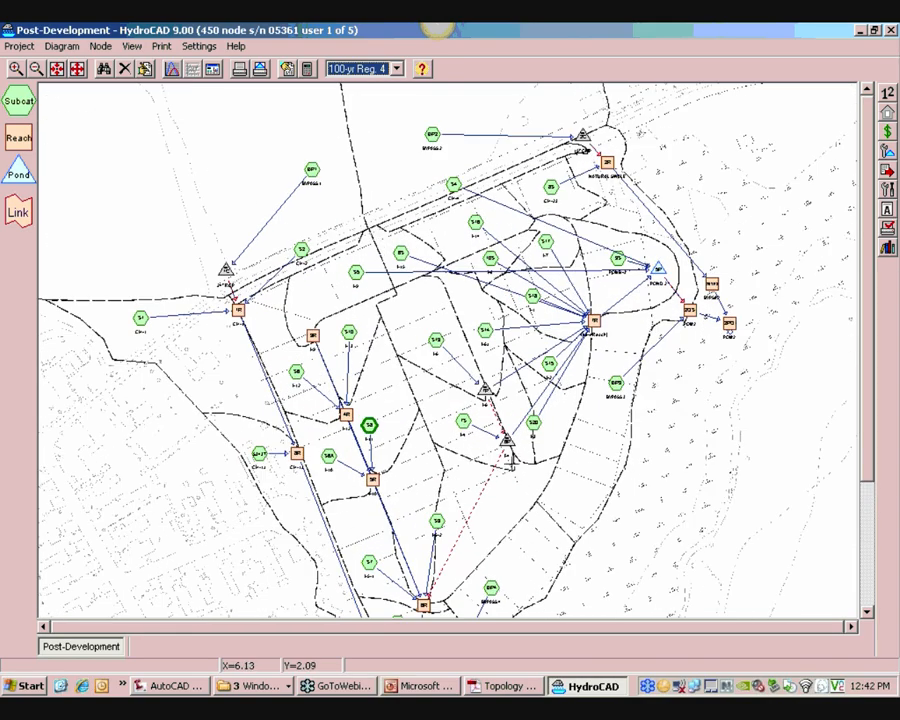
pyautogui.scroll(2, 489, 396)
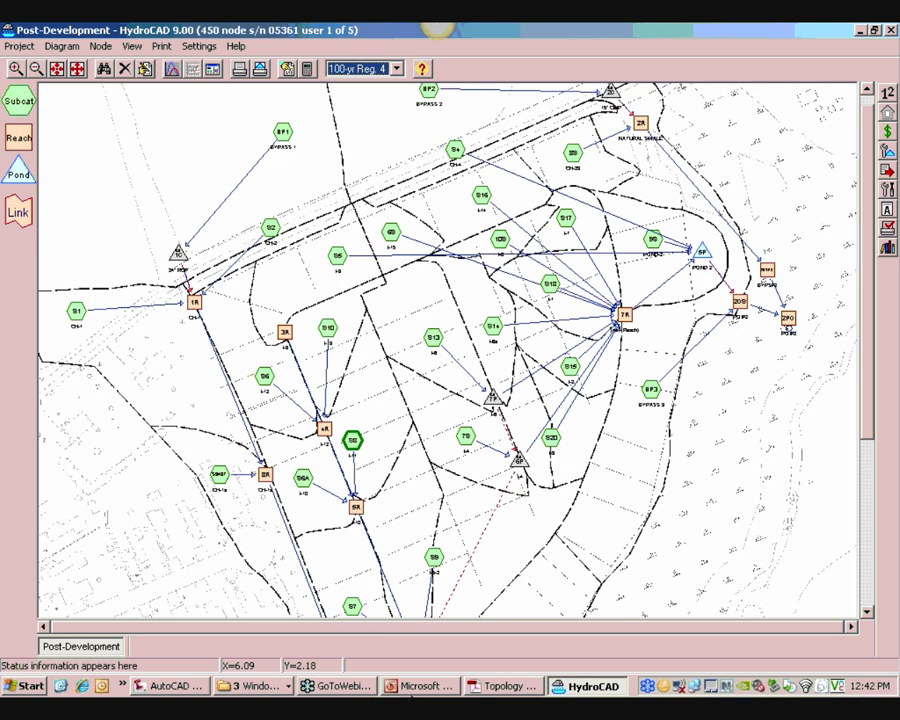
# Browse the Map Explorer topologies in AutoCAD and select the POST-DA topology
pyautogui.click(184, 687)
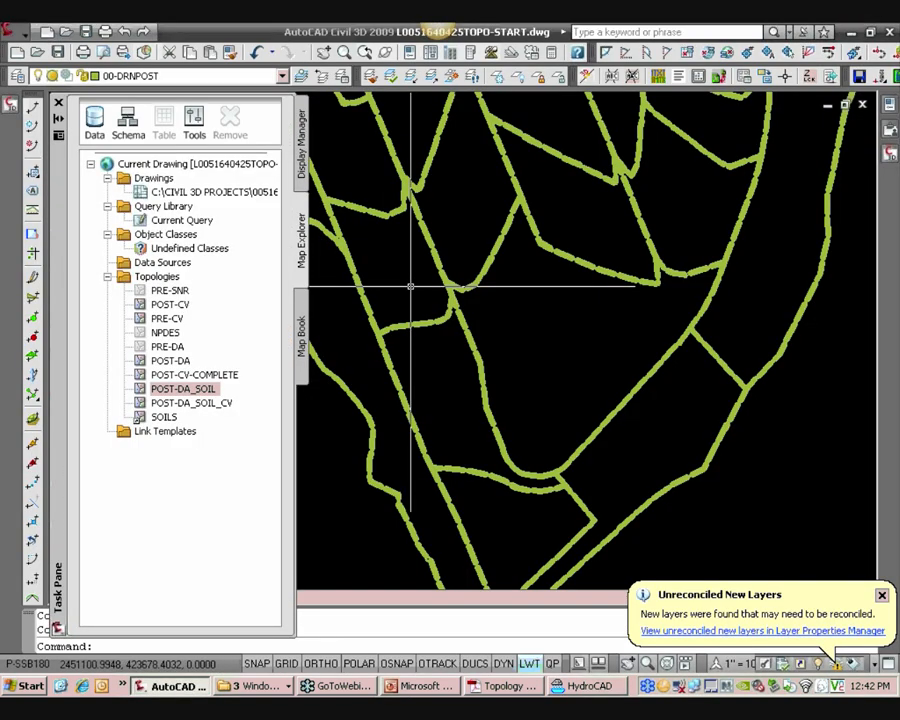
pyautogui.click(200, 403)
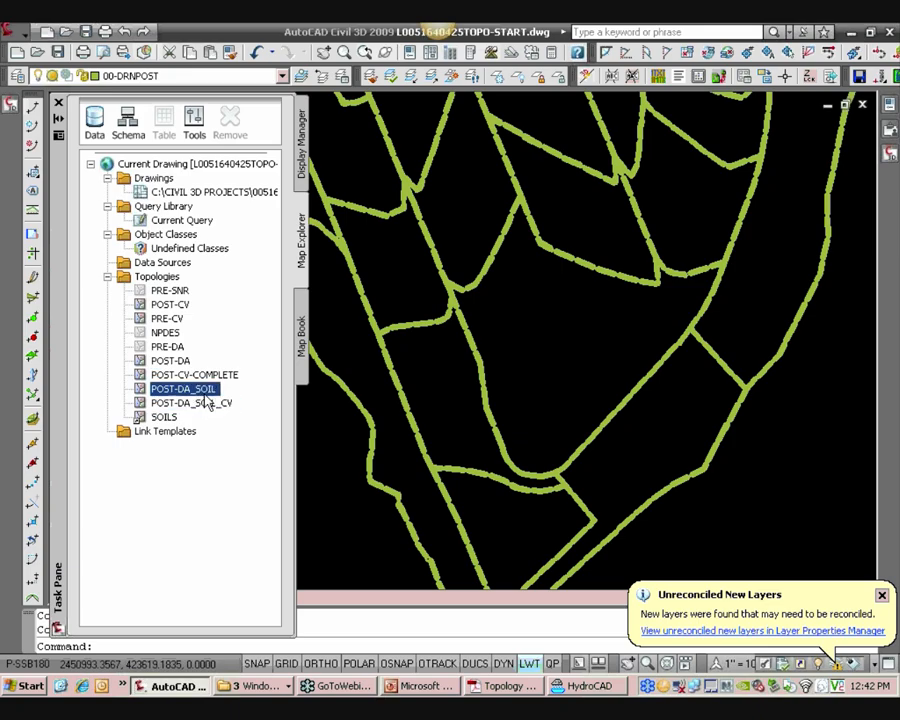
pyautogui.click(173, 305)
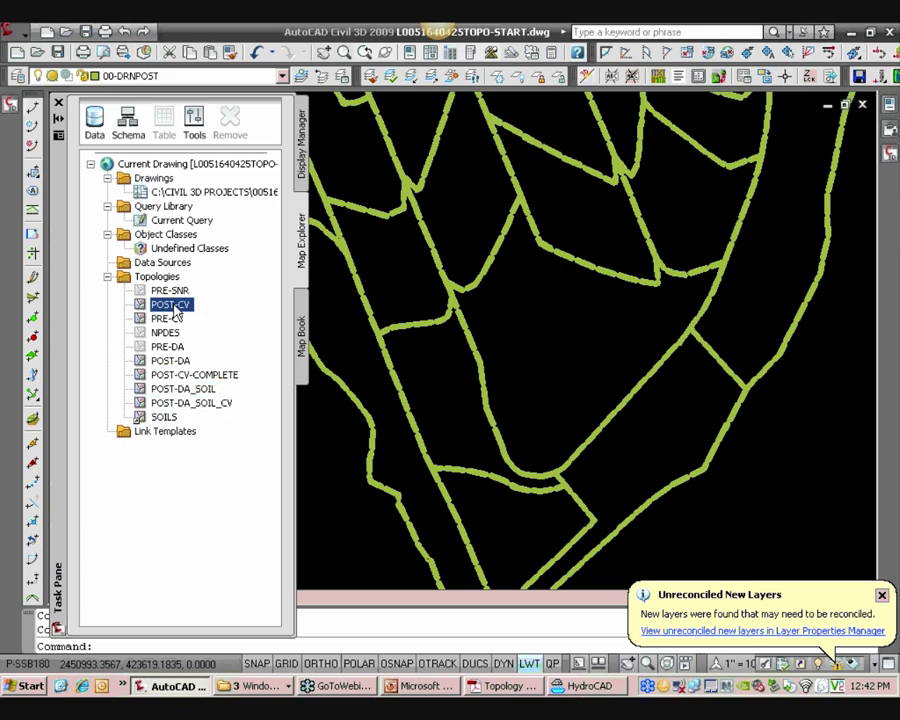
pyautogui.click(171, 363)
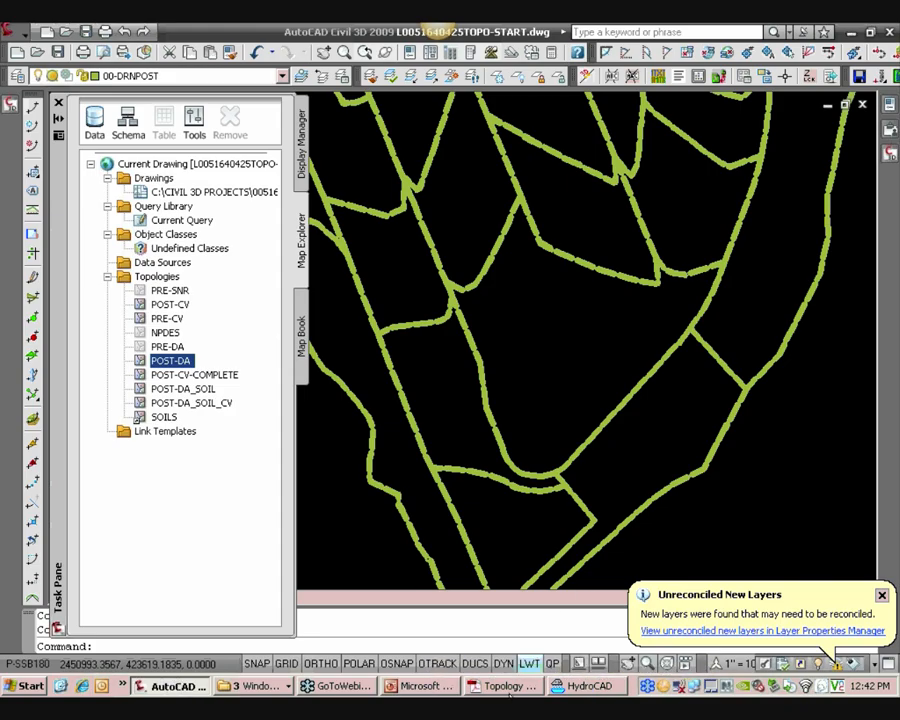
# Open the Hydraflow & HydroCAD Compress.xls workbook from the L&L Presentation folder with macros enabled
pyautogui.click(240, 688)
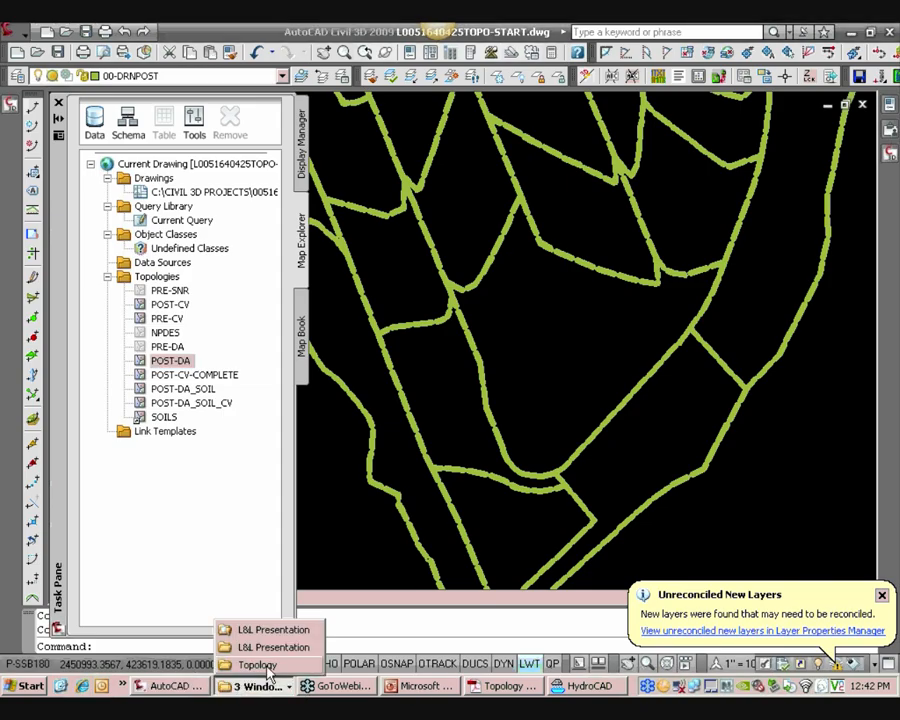
pyautogui.click(270, 647)
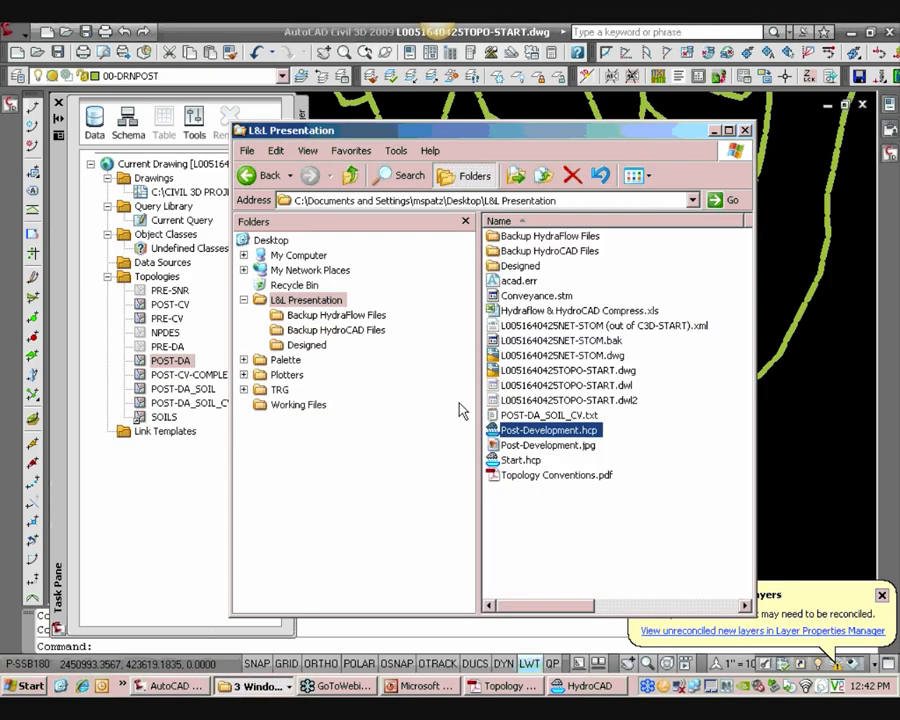
pyautogui.click(530, 311)
pyautogui.doubleClick(523, 312)
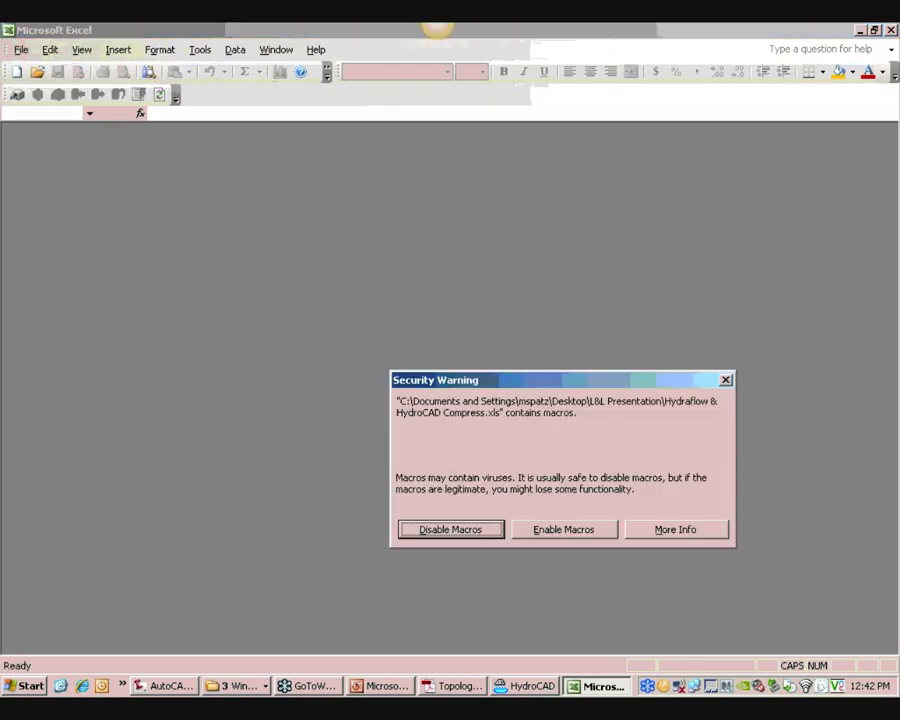
pyautogui.click(566, 528)
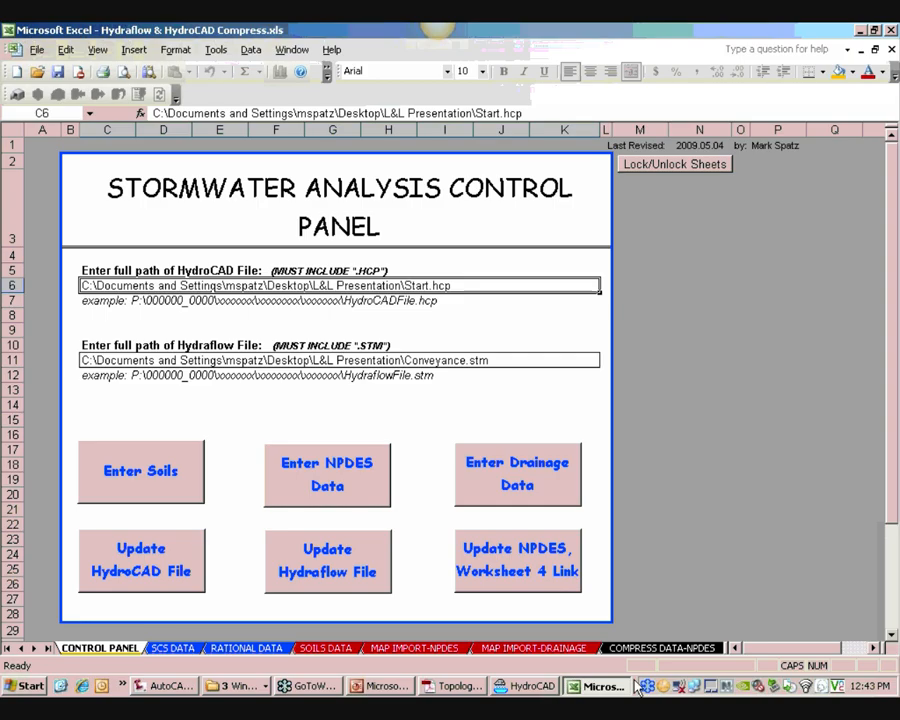
# Run Update HydroCAD File from the Stormwater Analysis Control Panel and acknowledge the result
pyautogui.rightClick(536, 686)
pyautogui.click(560, 677)
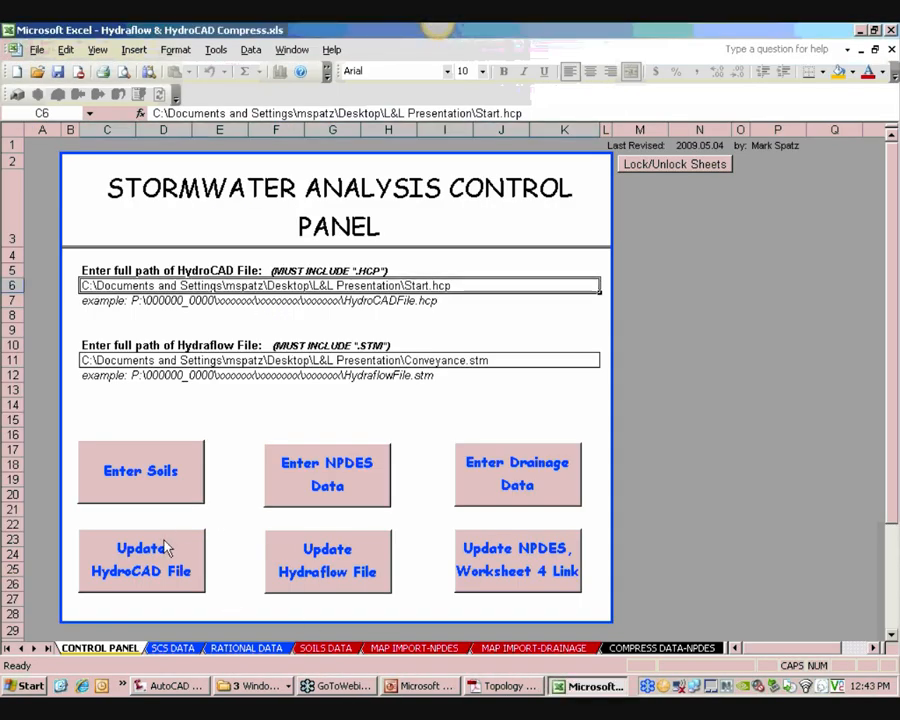
pyautogui.click(294, 486)
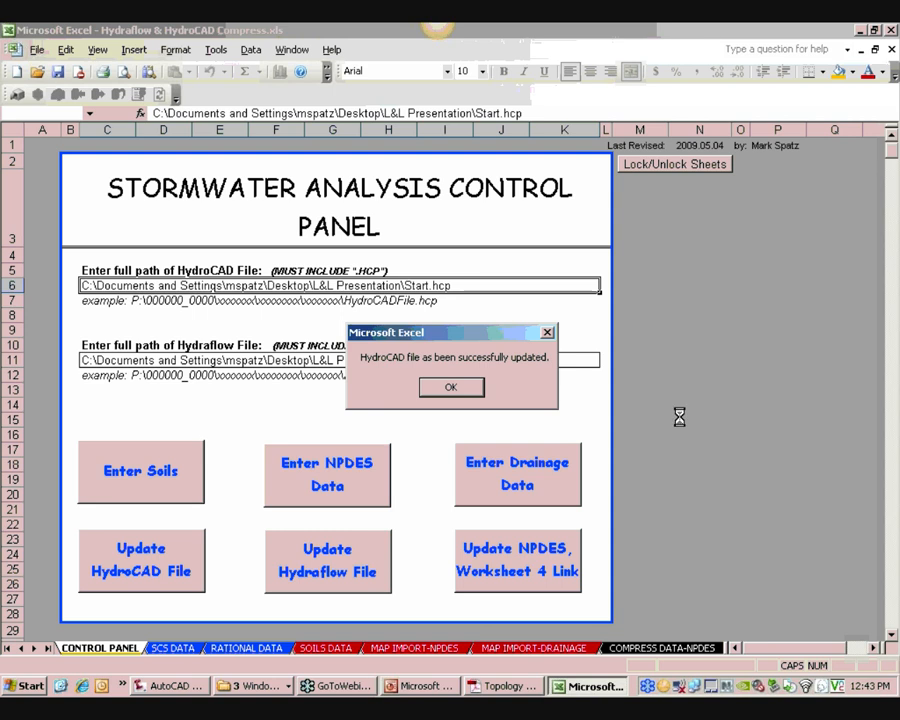
pyautogui.click(472, 394)
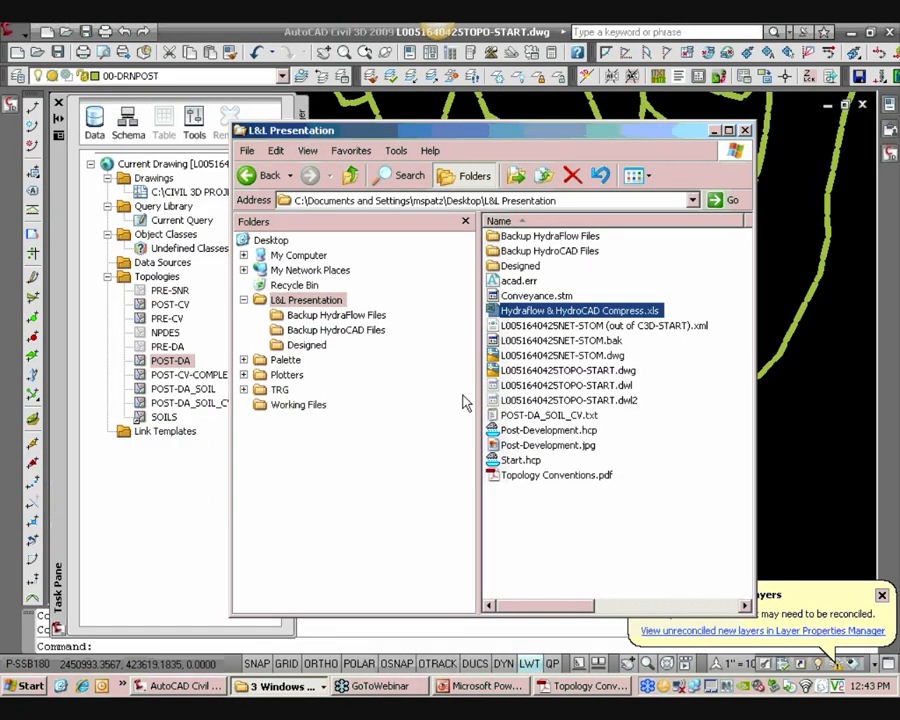
# Reopen the Hydraflow & HydroCAD Compress.xls workbook, enabling macros and automatic query refresh
pyautogui.doubleClick(575, 311)
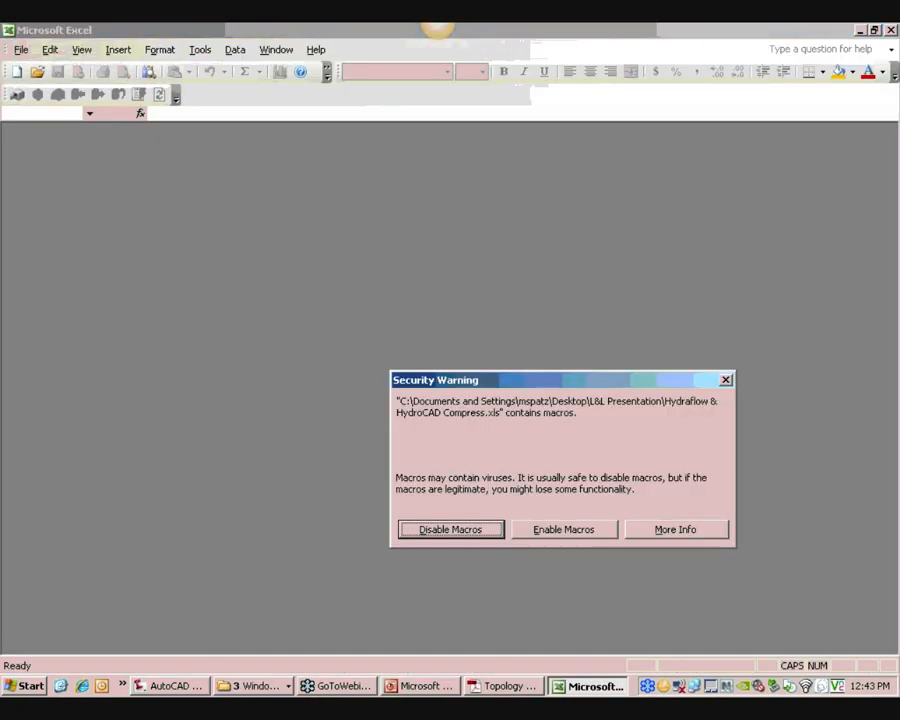
pyautogui.click(561, 529)
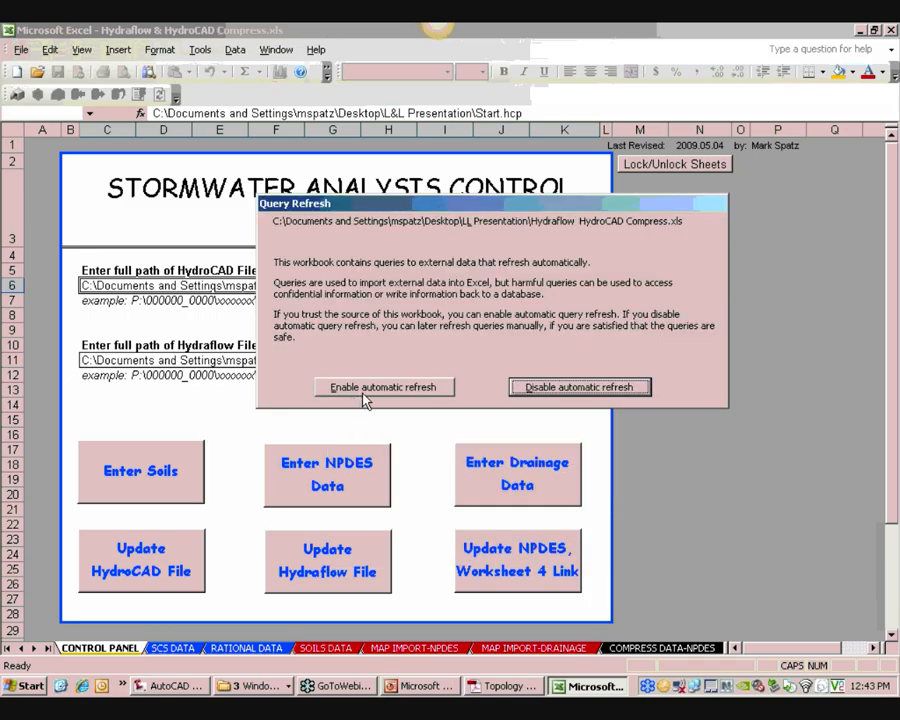
pyautogui.click(408, 393)
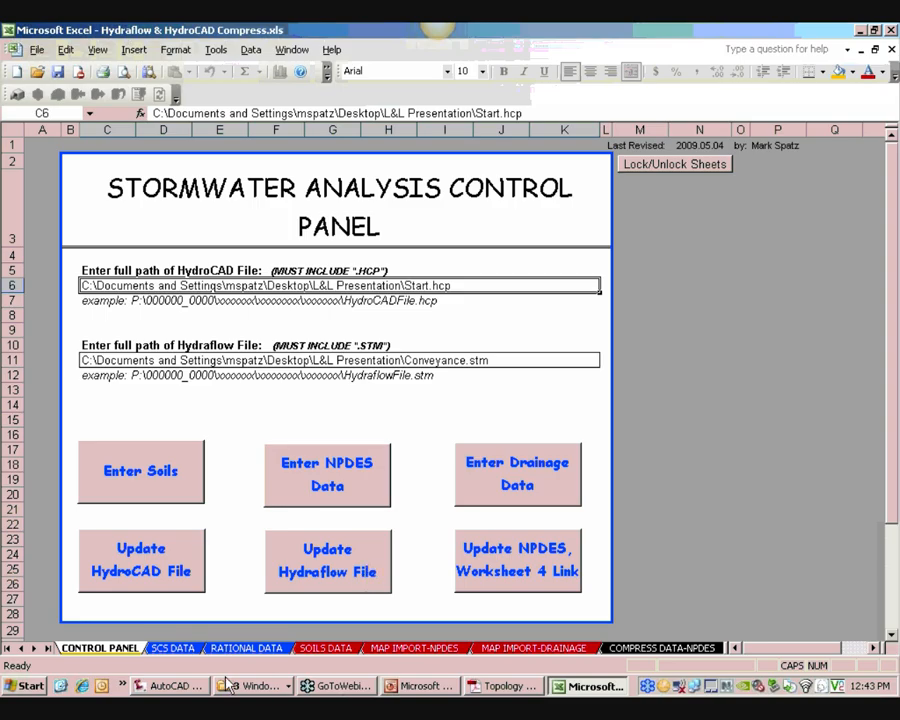
pyautogui.click(170, 686)
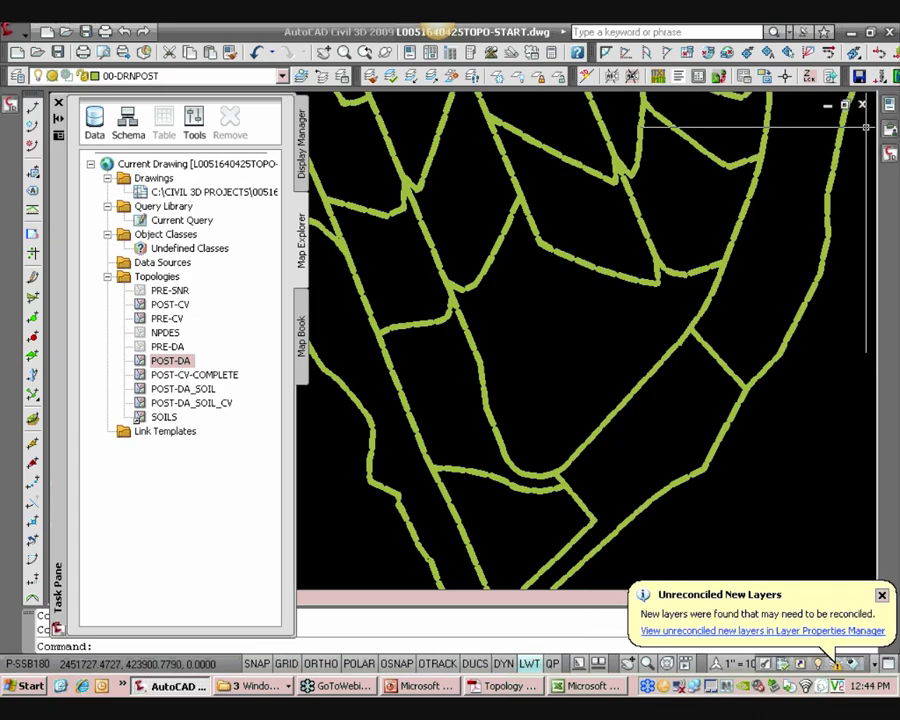
pyautogui.click(824, 105)
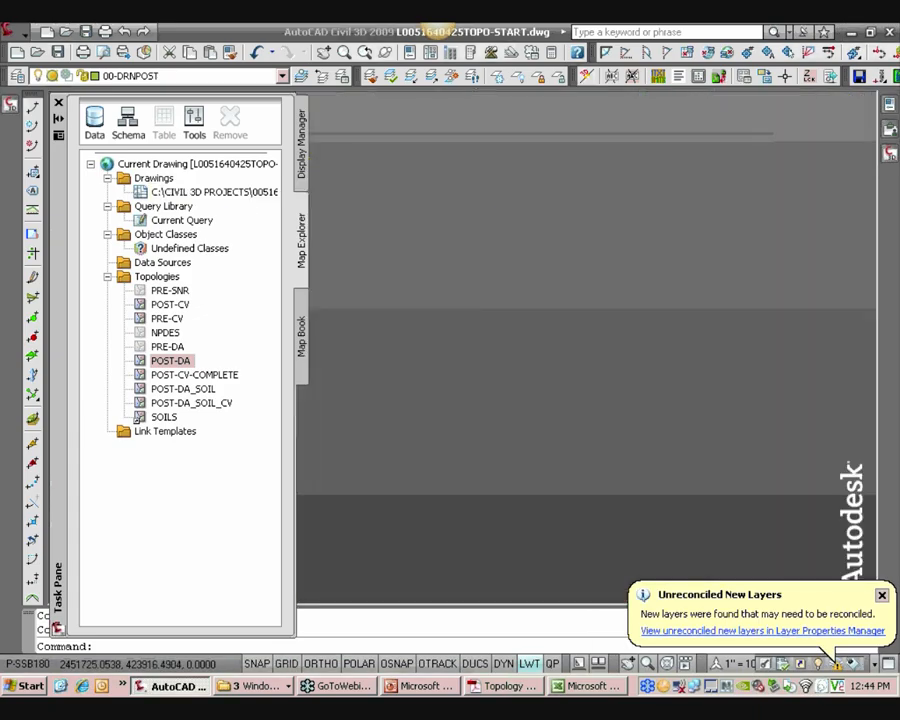
pyautogui.click(37, 52)
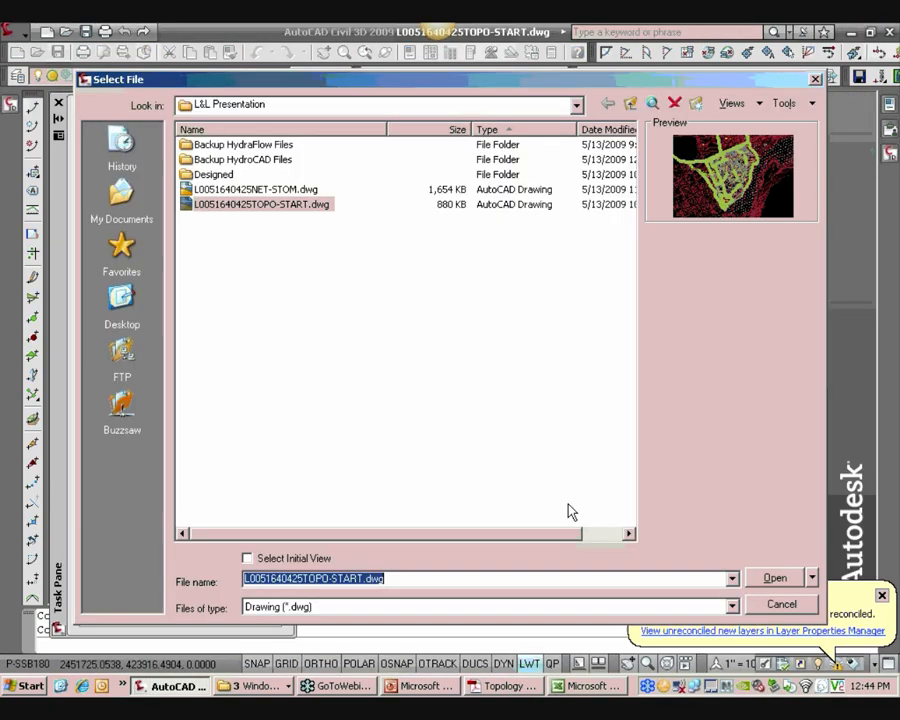
pyautogui.click(280, 189)
pyautogui.click(762, 576)
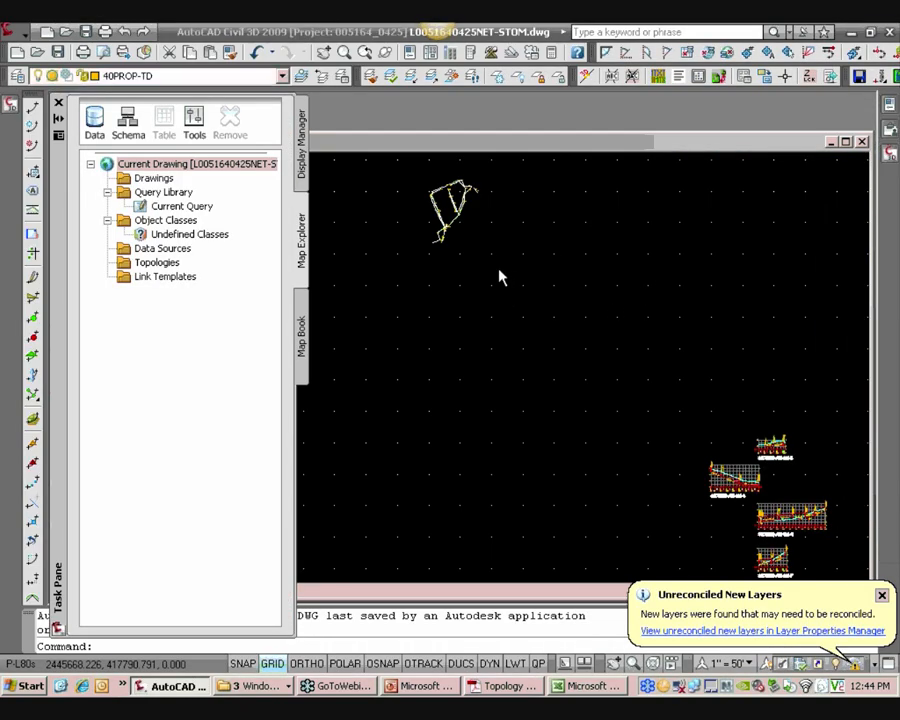
# Zoom in on the storm sewer network in the drawing
pyautogui.moveTo(523, 298); pyautogui.dragTo(632, 408, button='middle')
pyautogui.scroll(6, 584, 342)
pyautogui.moveTo(559, 312)
pyautogui.mouseDown(button='middle')
pyautogui.moveTo(595, 408)
pyautogui.moveTo(594, 366)
pyautogui.mouseUp(button='middle')
pyautogui.scroll(2, 594, 408)
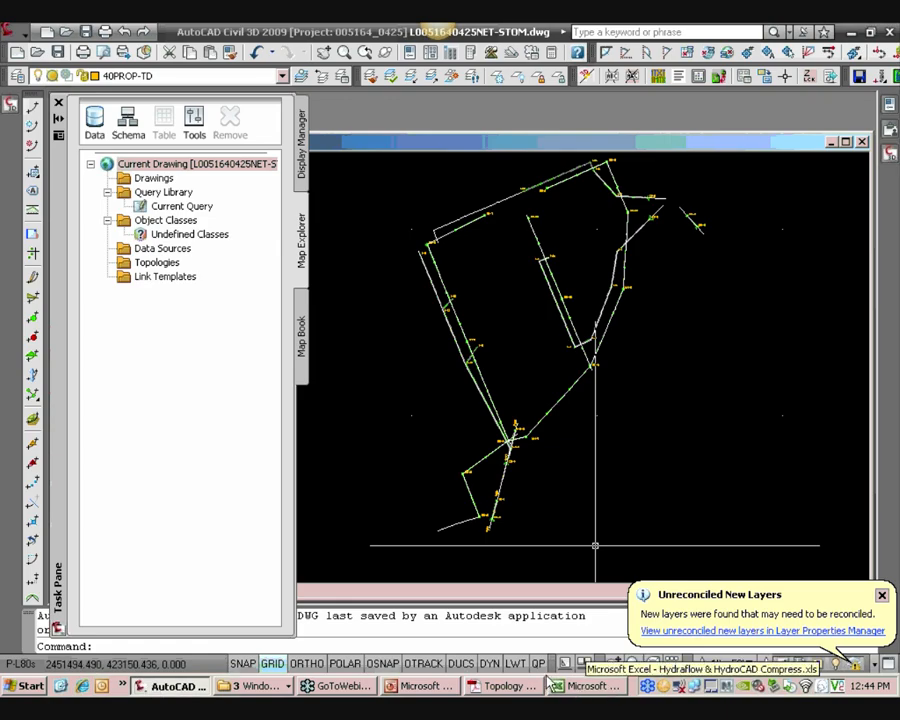
# Open Post-Development.hcp from the L&L Presentation folder in HydroCAD and pan around the subcatchments near reach 7R
pyautogui.click(258, 688)
pyautogui.click(262, 646)
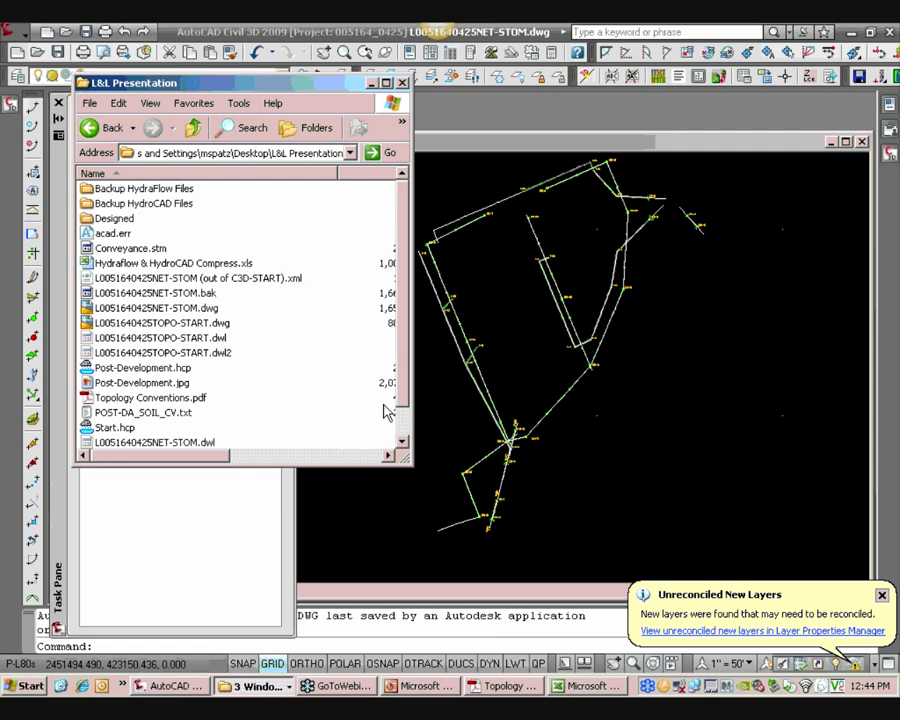
pyautogui.doubleClick(144, 369)
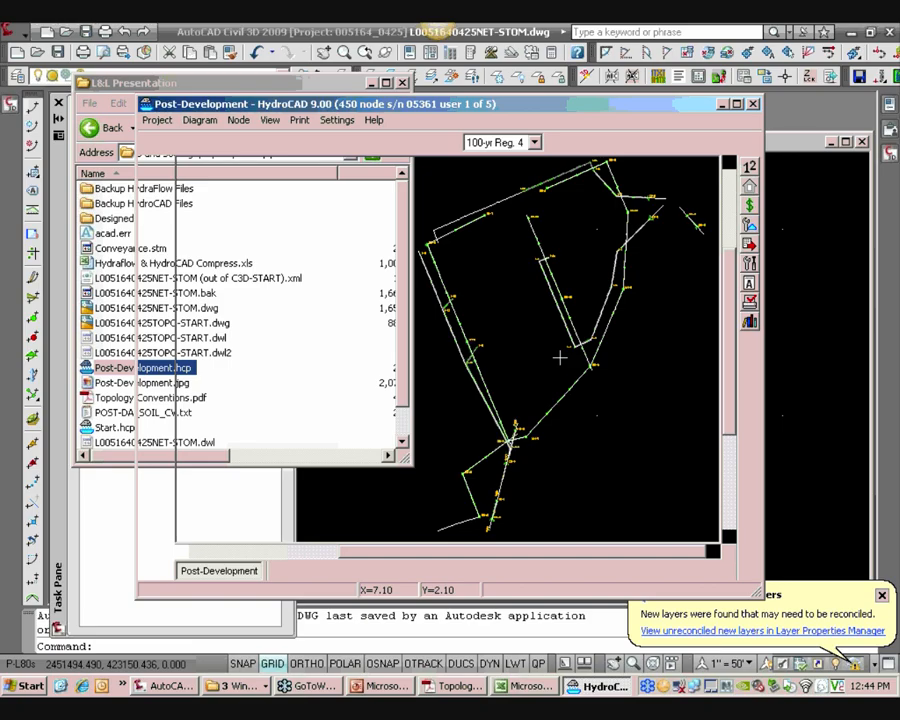
pyautogui.moveTo(546, 305); pyautogui.dragTo(552, 407, button='middle')
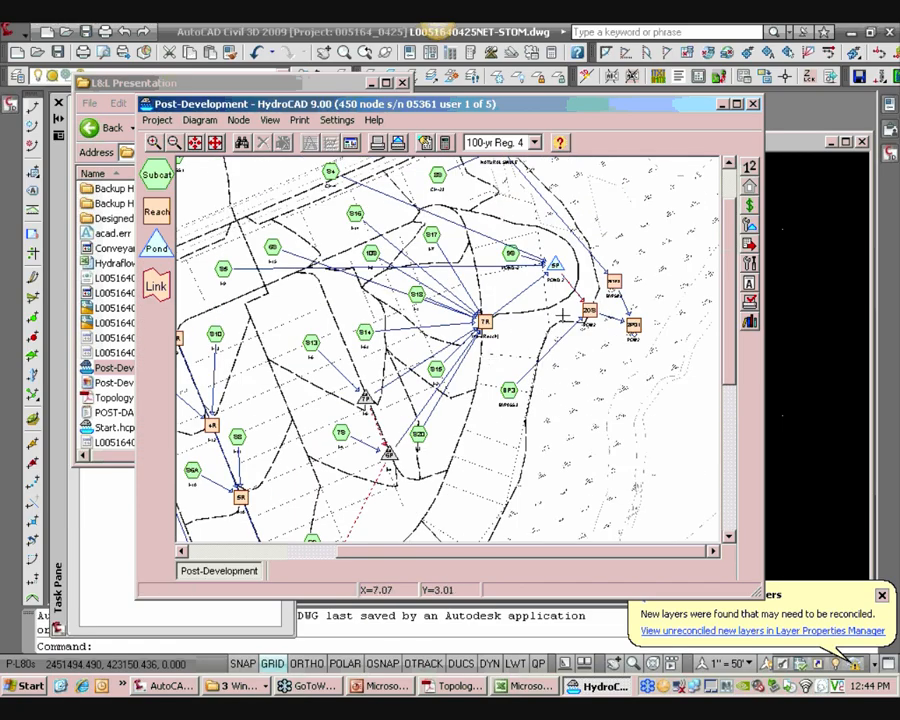
pyautogui.moveTo(558, 312); pyautogui.dragTo(567, 347, button='middle')
pyautogui.scroll(-1, 567, 347)
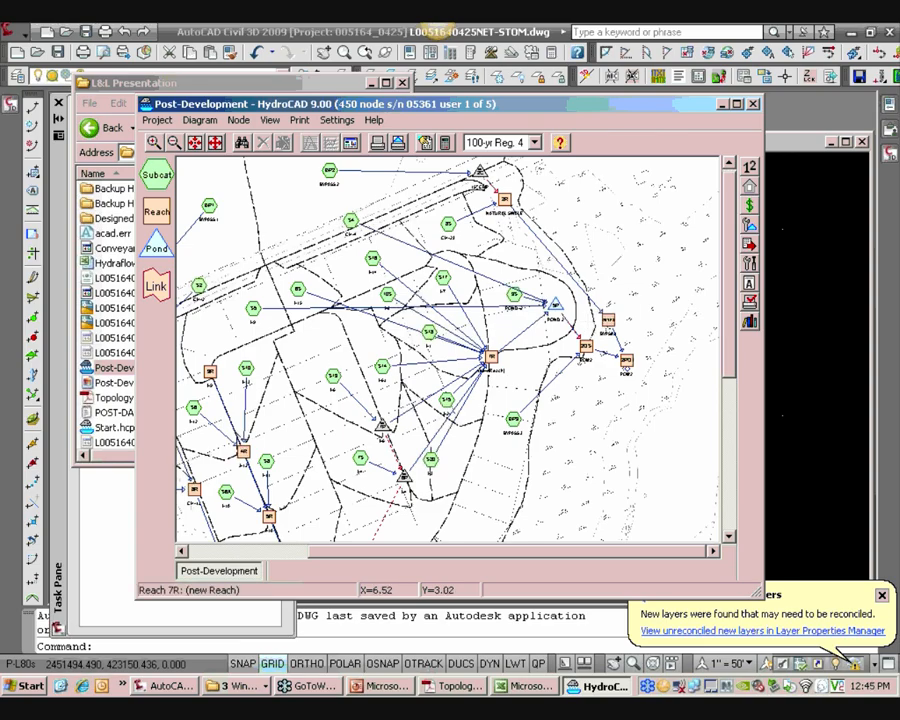
pyautogui.scroll(1, 408, 362)
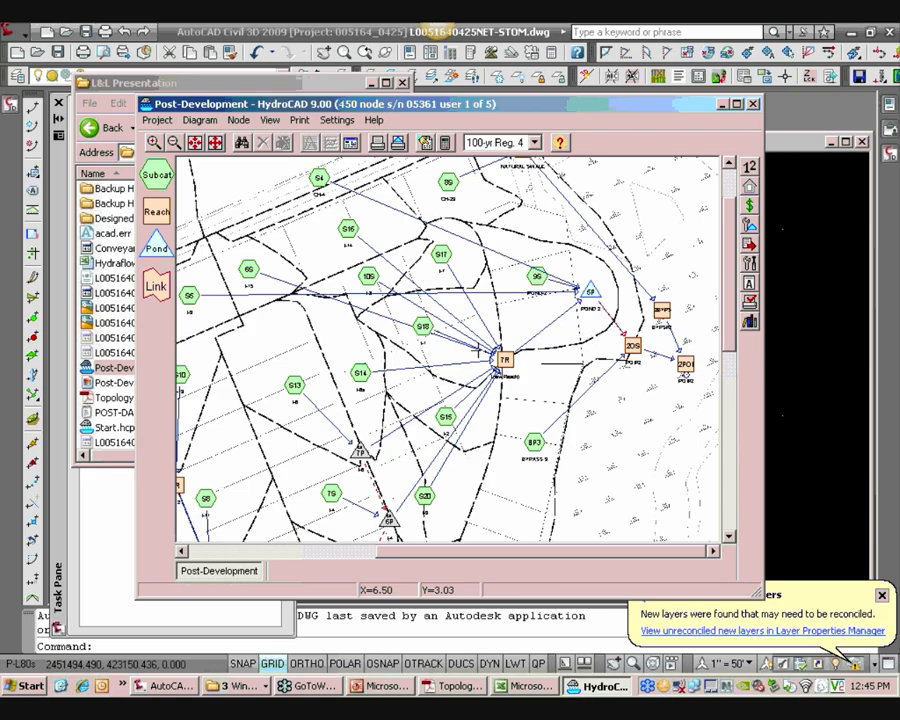
# Route subcatchment S6's outflow to pond 5P (POND 2) in the diagram
pyautogui.scroll(-1, 336, 245)
pyautogui.moveTo(474, 352); pyautogui.dragTo(582, 357, button='middle')
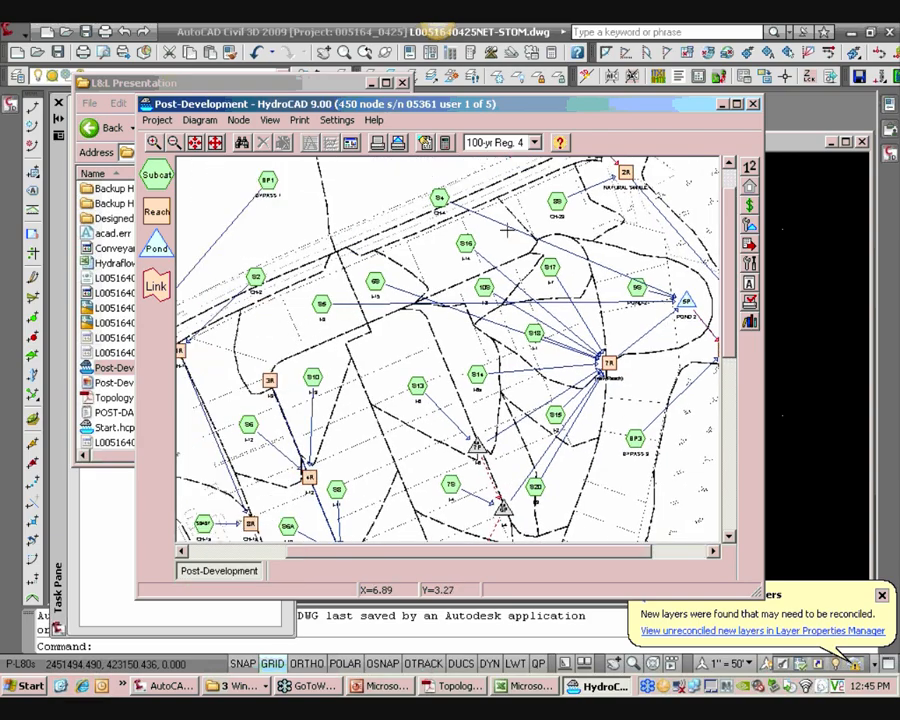
pyautogui.click(440, 196)
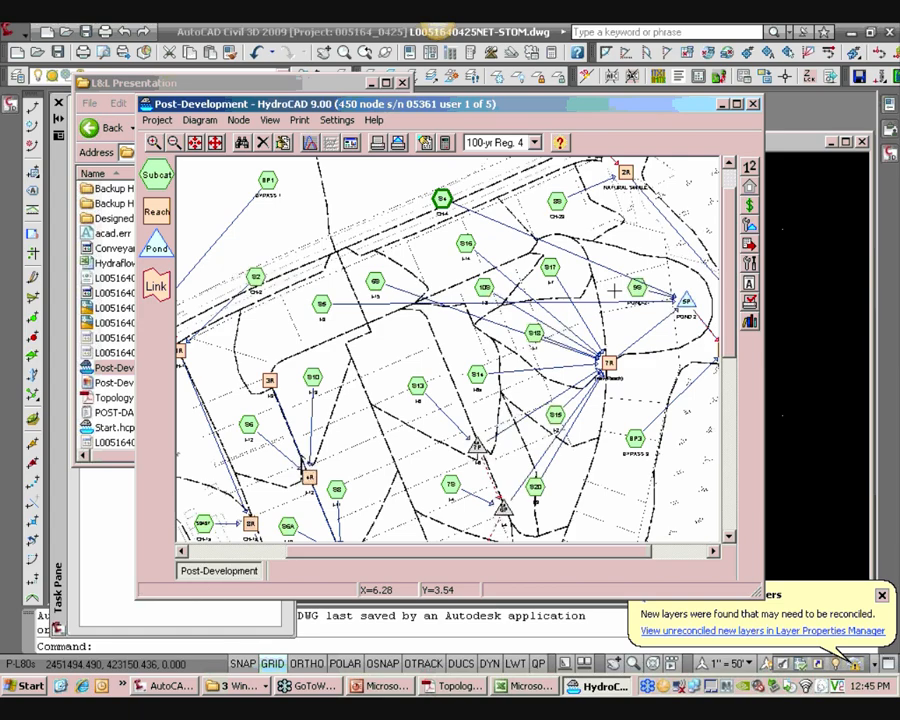
pyautogui.click(321, 304)
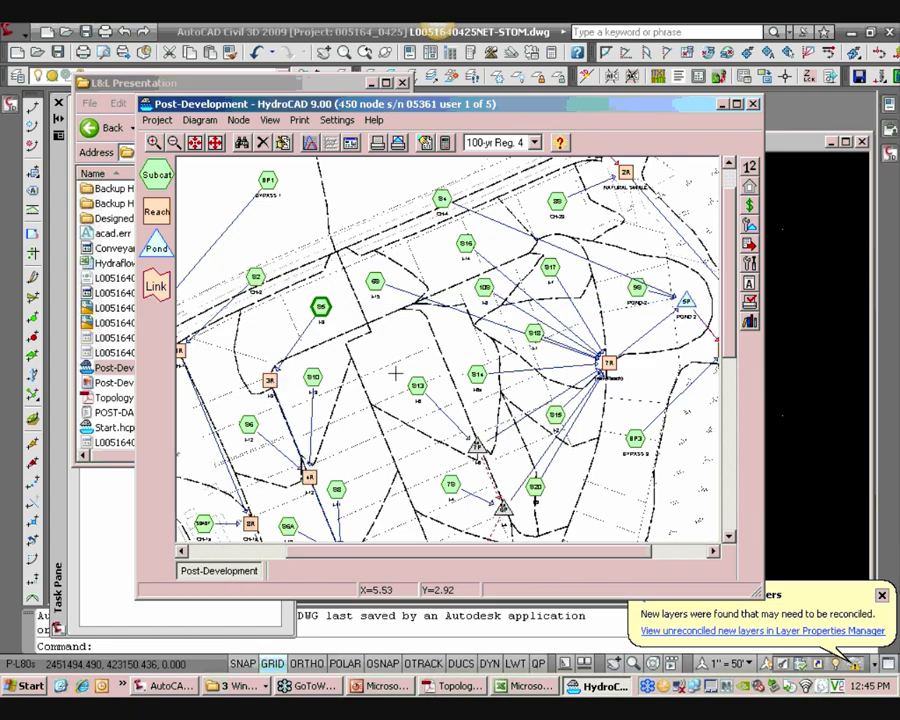
pyautogui.moveTo(619, 372); pyautogui.dragTo(458, 403, button='middle')
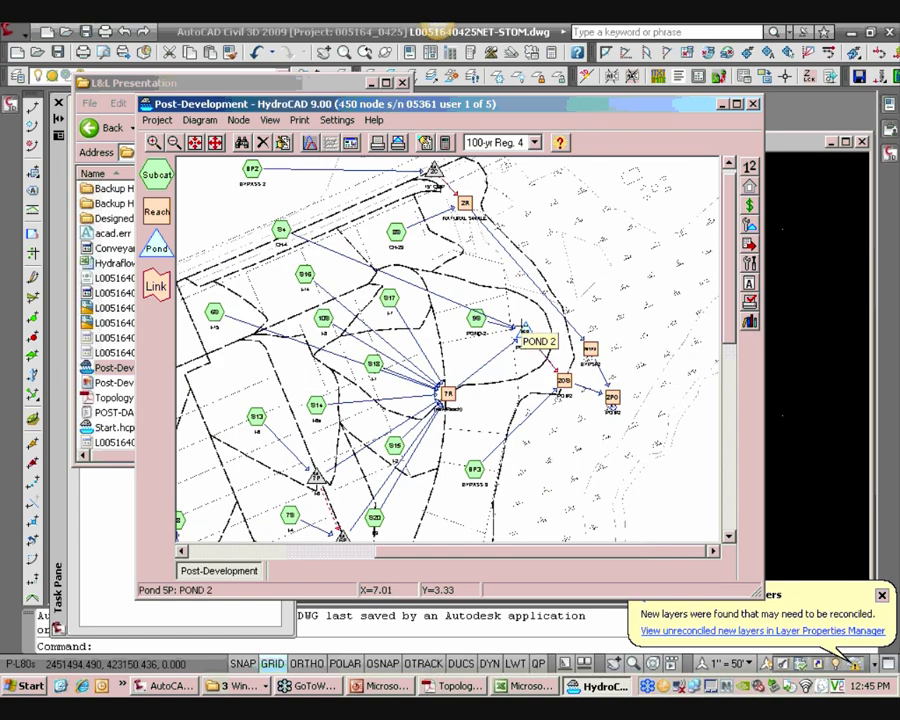
pyautogui.moveTo(606, 350); pyautogui.dragTo(333, 388, button='middle')
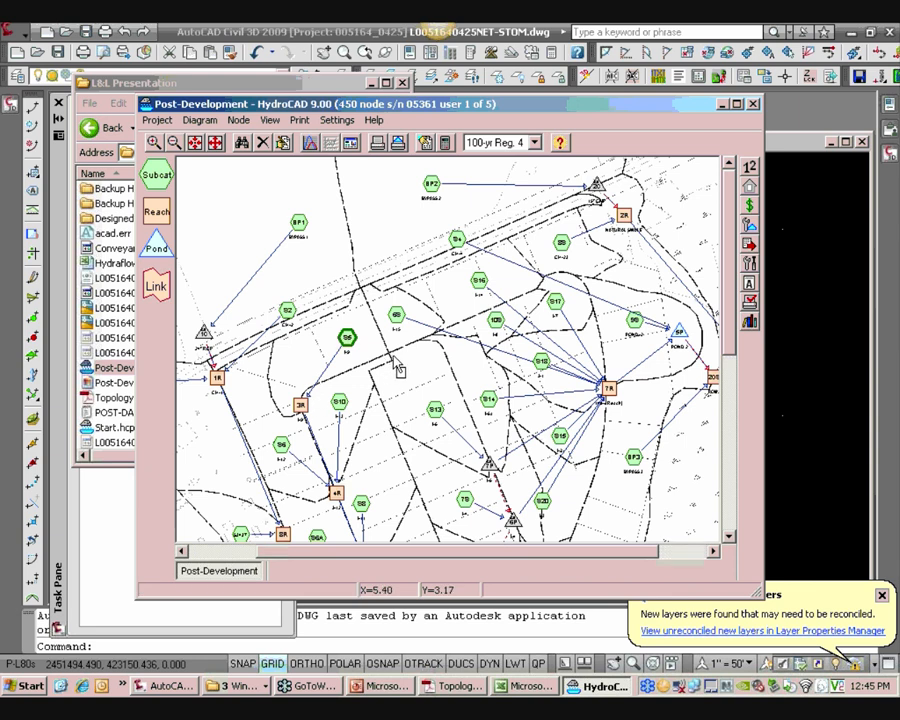
pyautogui.moveTo(407, 355); pyautogui.dragTo(681, 336)
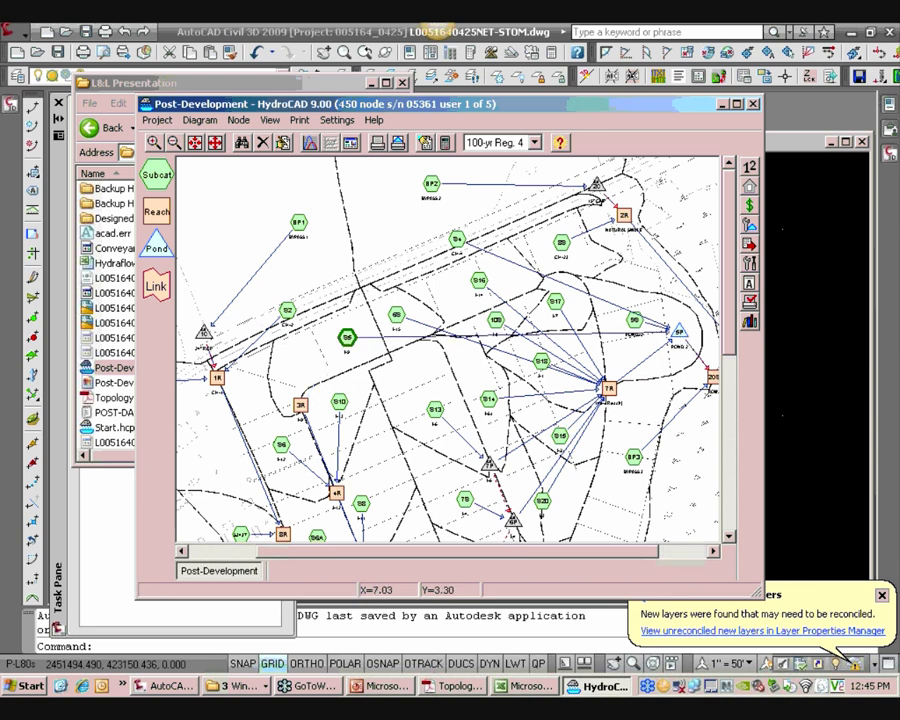
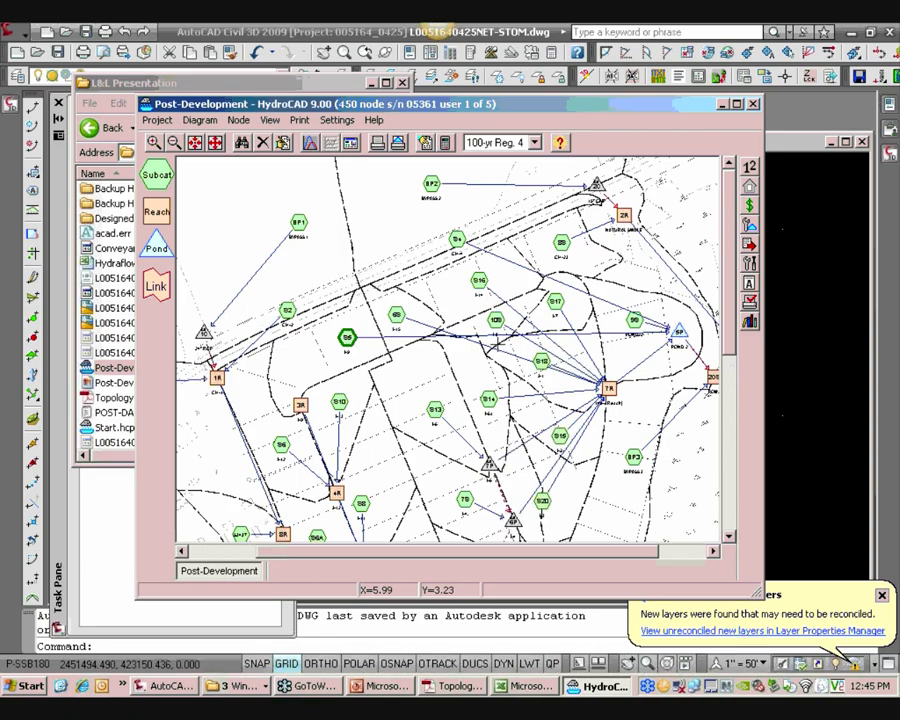
# Switch to the storm drawing and examine the storm sewer network layout in plan
pyautogui.click(800, 154)
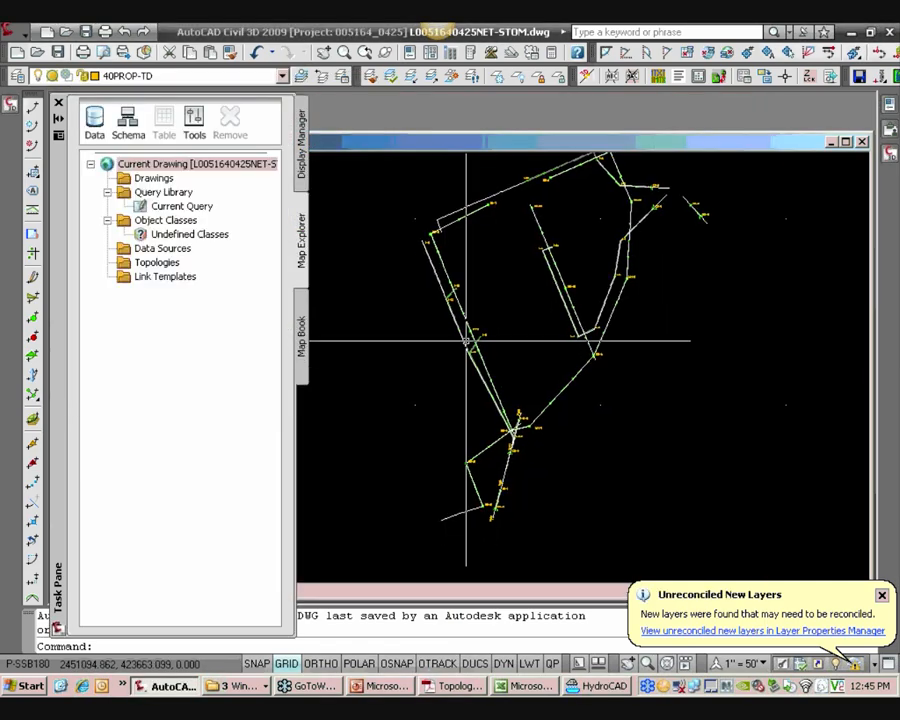
pyautogui.scroll(8, 466, 341)
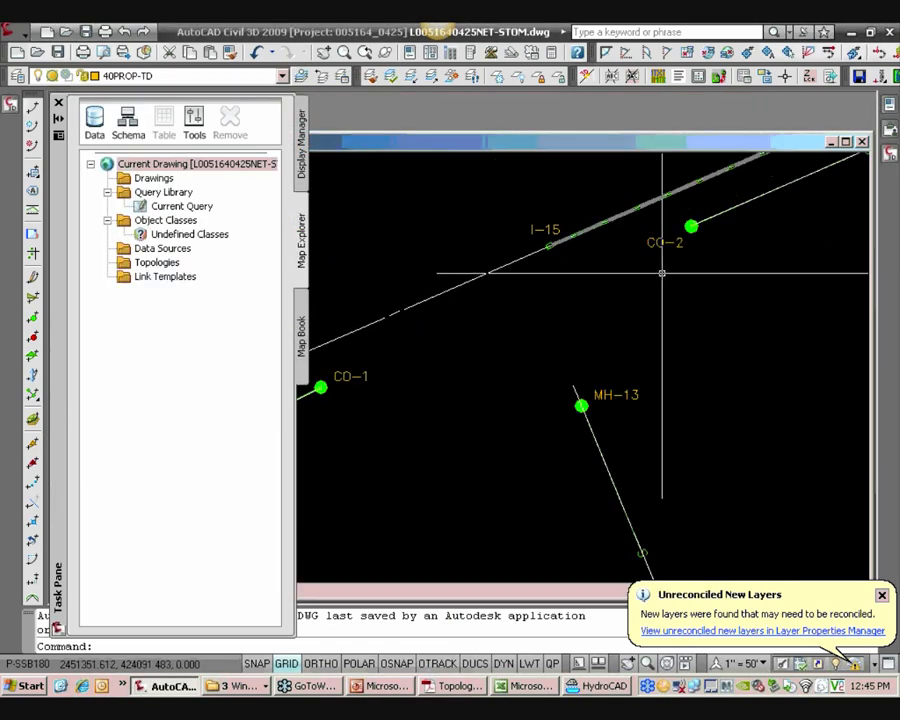
pyautogui.moveTo(662, 273); pyautogui.dragTo(489, 393, button='middle')
pyautogui.moveTo(777, 251); pyautogui.dragTo(484, 173, button='middle')
pyautogui.scroll(-4, 655, 291)
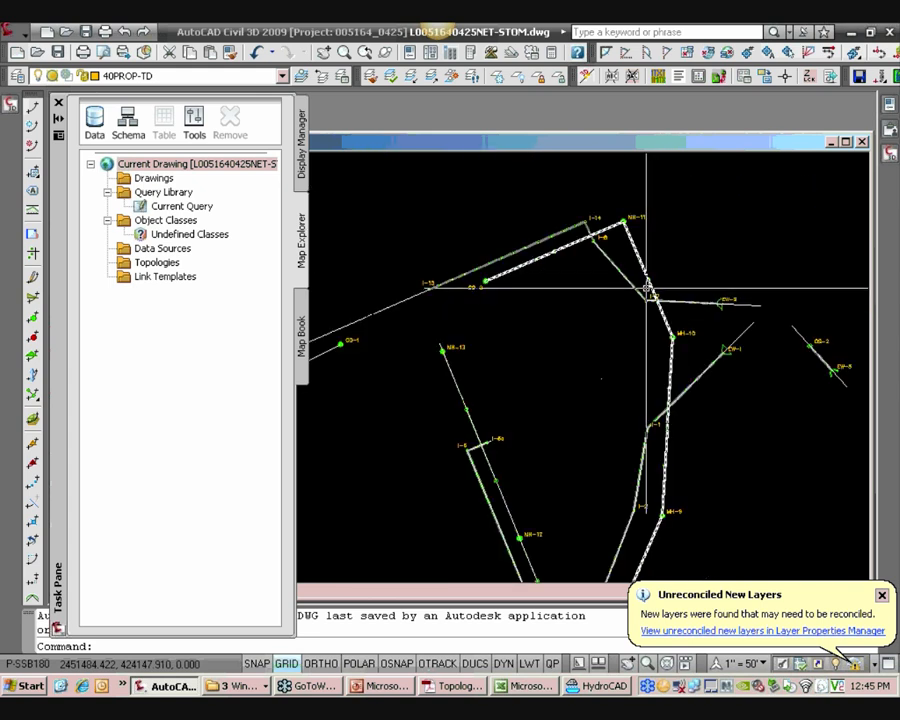
pyautogui.scroll(-10, 646, 288)
pyautogui.moveTo(470, 552); pyautogui.dragTo(558, 243, button='middle')
pyautogui.scroll(5, 558, 243)
pyautogui.moveTo(582, 180); pyautogui.dragTo(620, 385, button='middle')
# Examine the STORM-ALIGN-1 profiles with their pipe lengths, slopes and inverts
pyautogui.scroll(5, 620, 385)
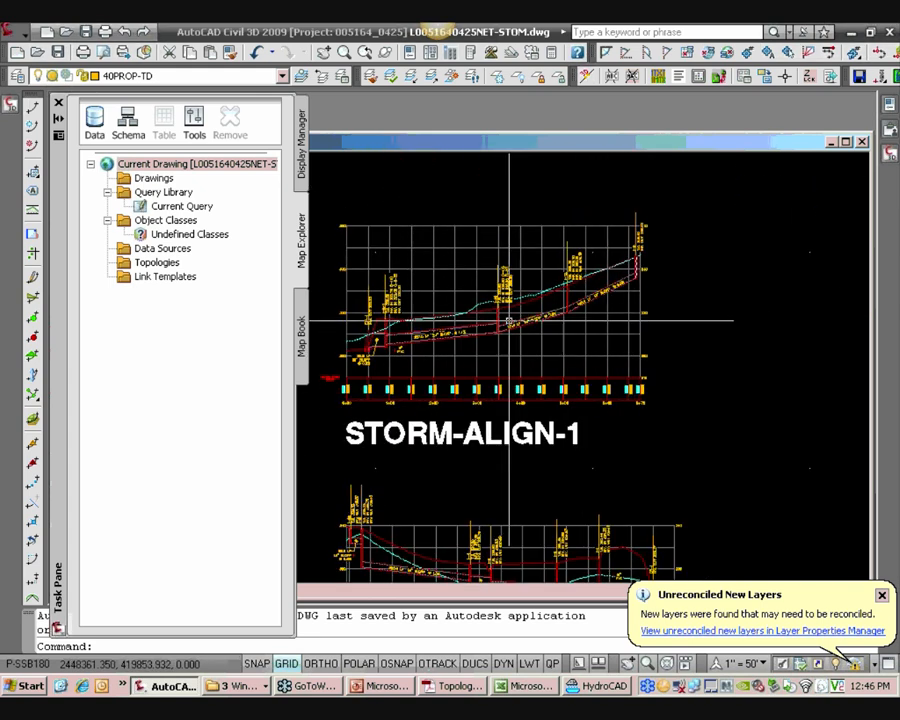
pyautogui.scroll(3, 509, 323)
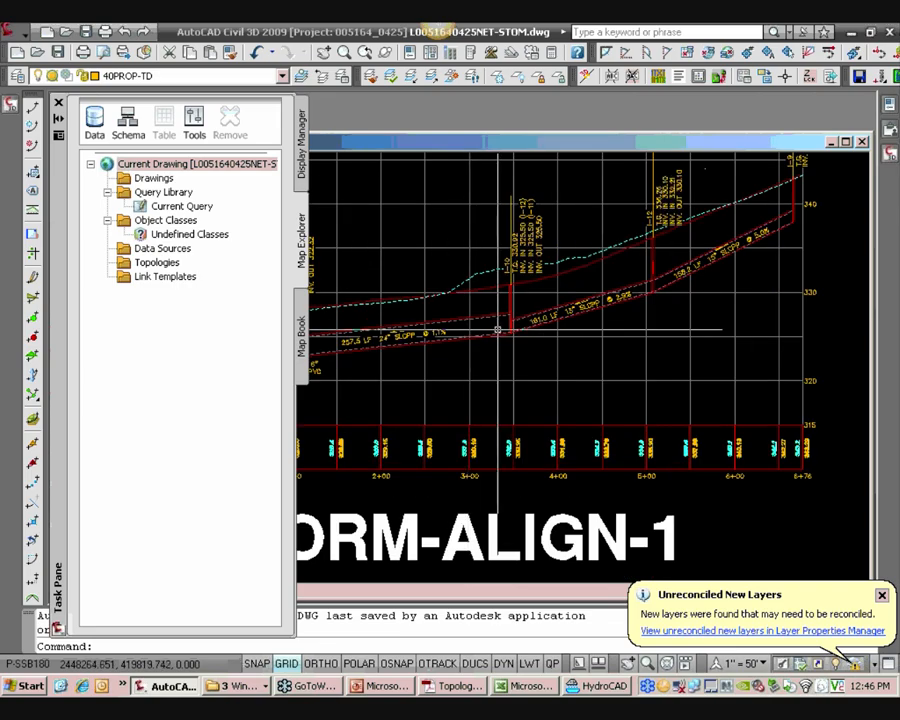
pyautogui.scroll(-5, 490, 322)
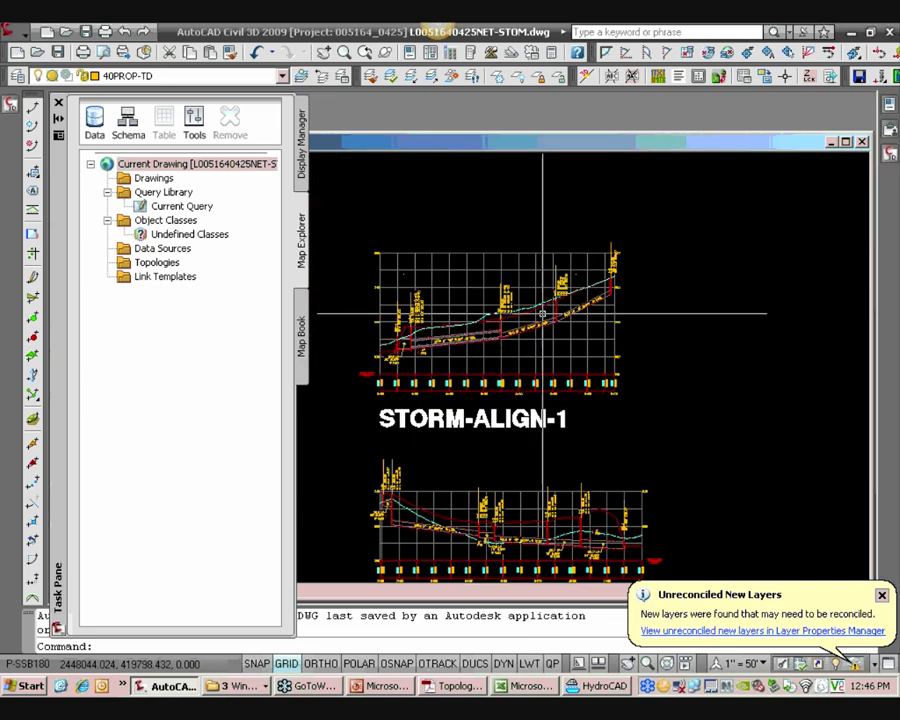
pyautogui.moveTo(559, 563); pyautogui.dragTo(529, 487, button='middle')
pyautogui.scroll(4, 528, 490)
pyautogui.scroll(2, 390, 440)
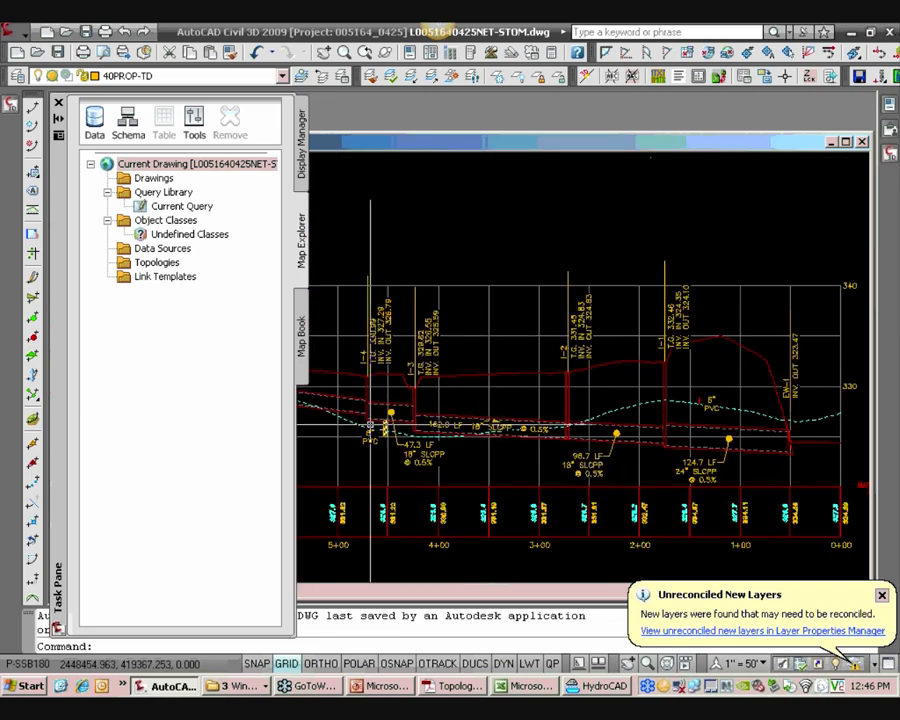
pyautogui.scroll(5, 370, 426)
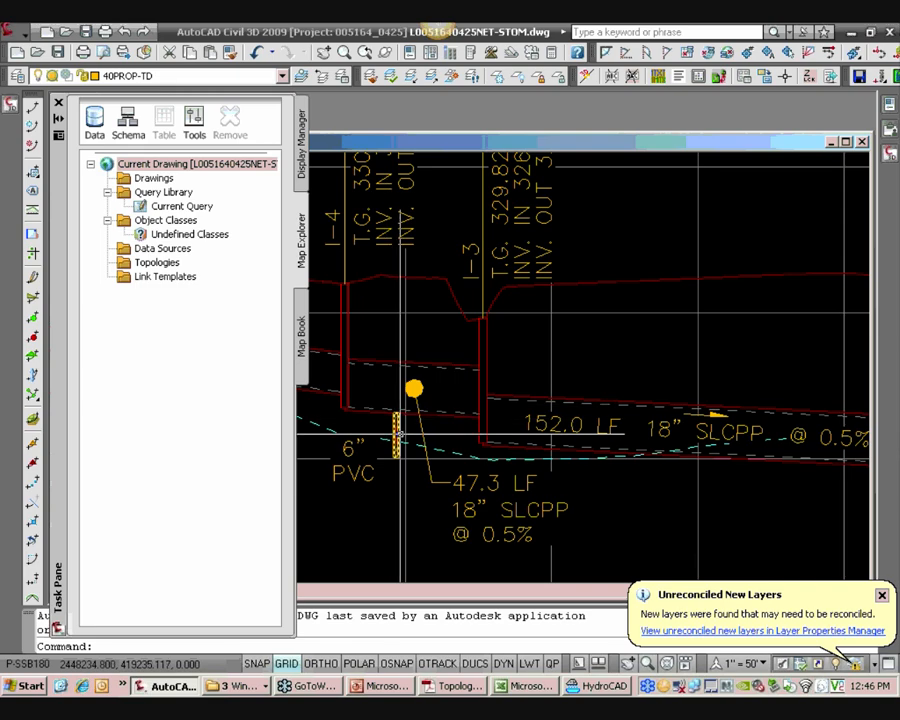
pyautogui.scroll(-4, 403, 432)
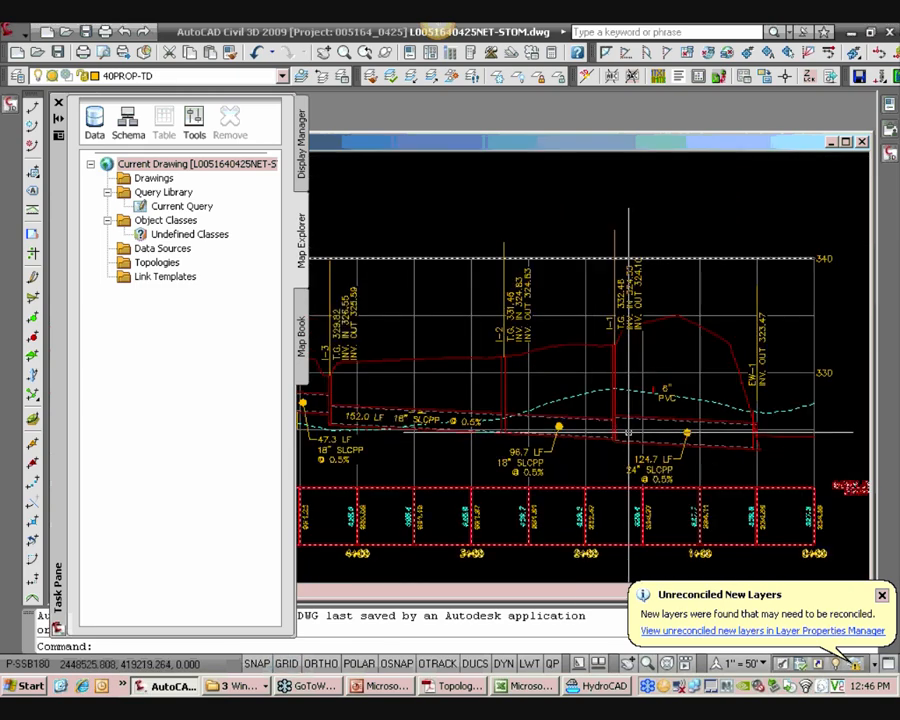
# Open Prospector and expand Pipe Networks in the storm drawing to show the STORM network
pyautogui.click(58, 104)
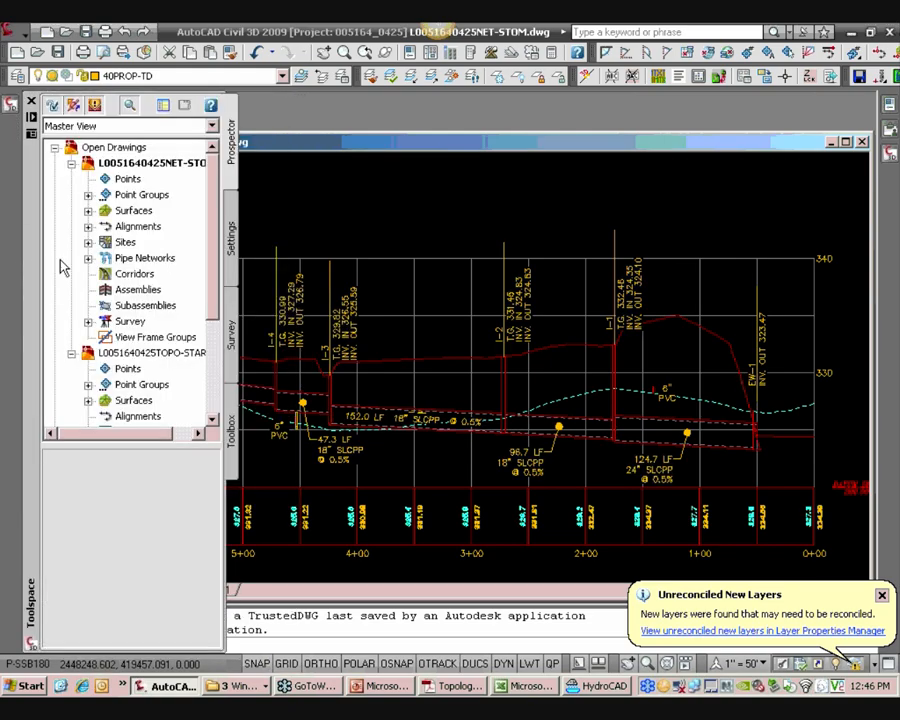
pyautogui.click(71, 353)
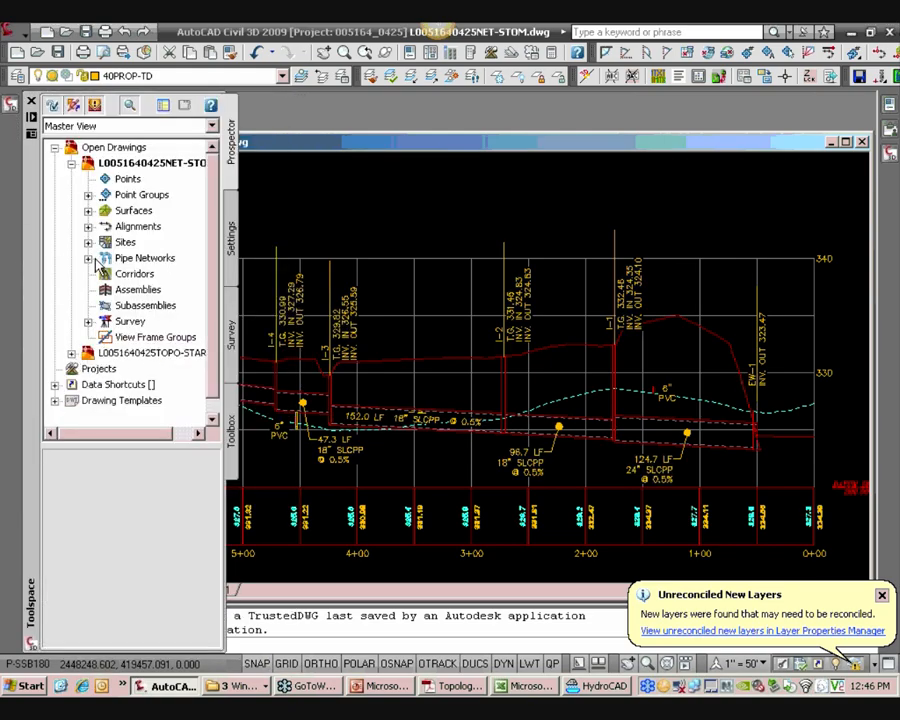
pyautogui.click(89, 258)
pyautogui.click(160, 289)
pyautogui.rightClick(157, 289)
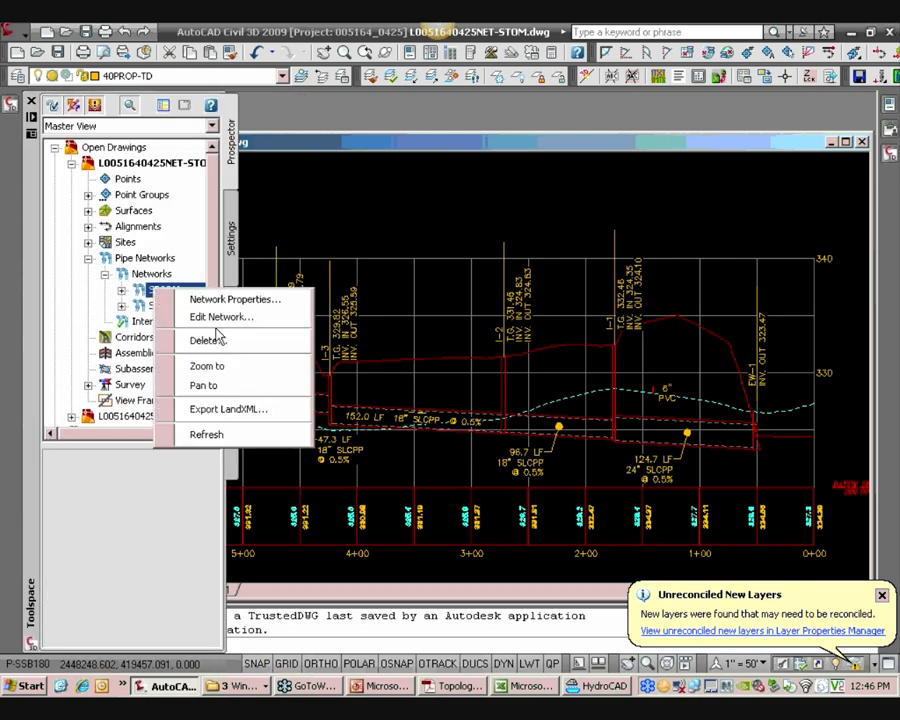
pyautogui.click(121, 290)
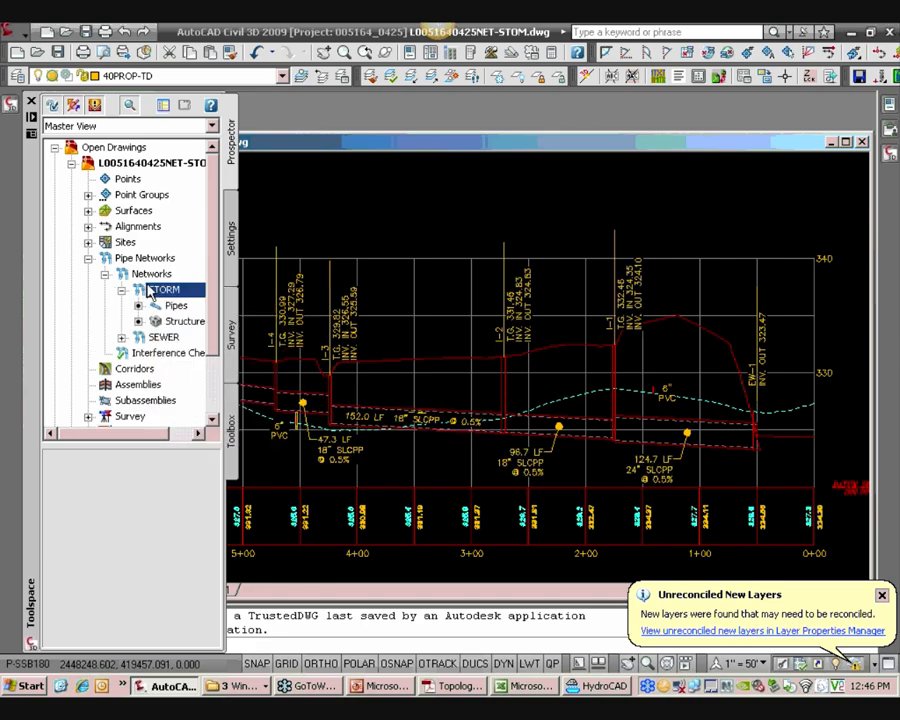
pyautogui.rightClick(157, 289)
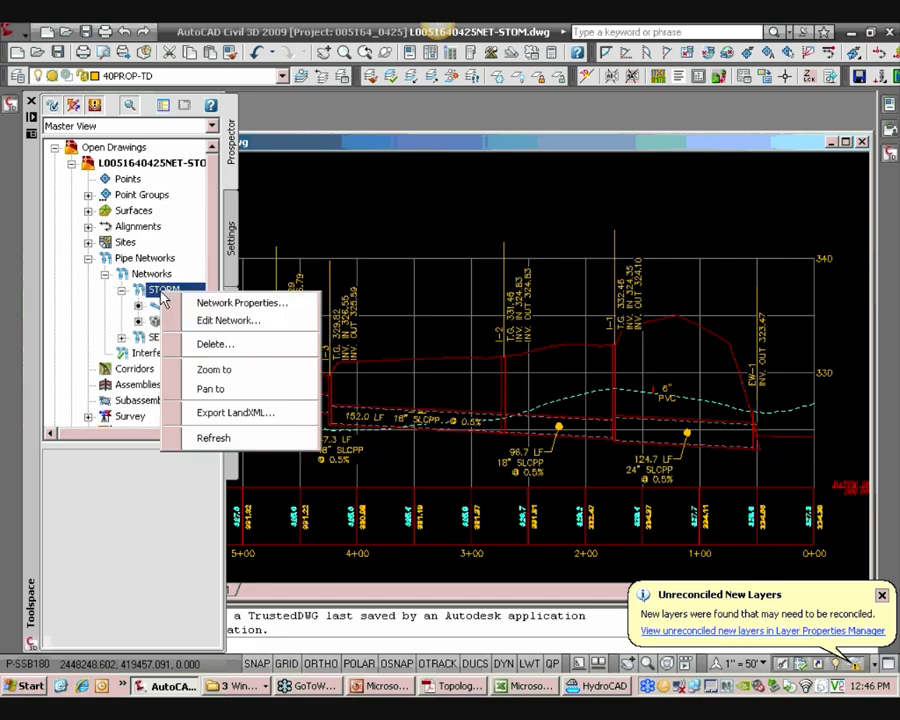
pyautogui.click(248, 413)
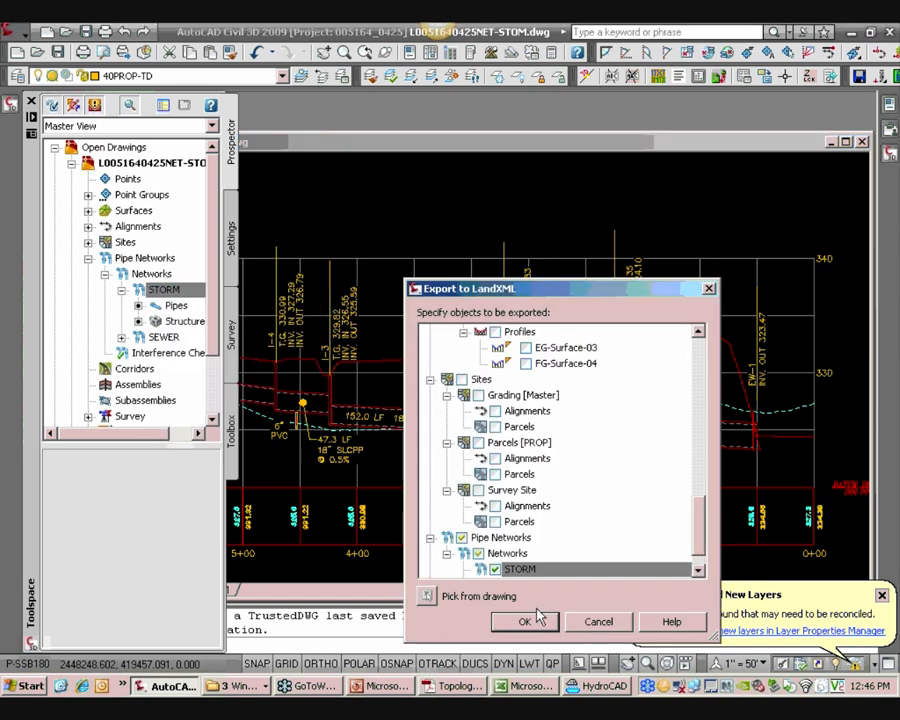
pyautogui.moveTo(698, 545); pyautogui.dragTo(694, 560)
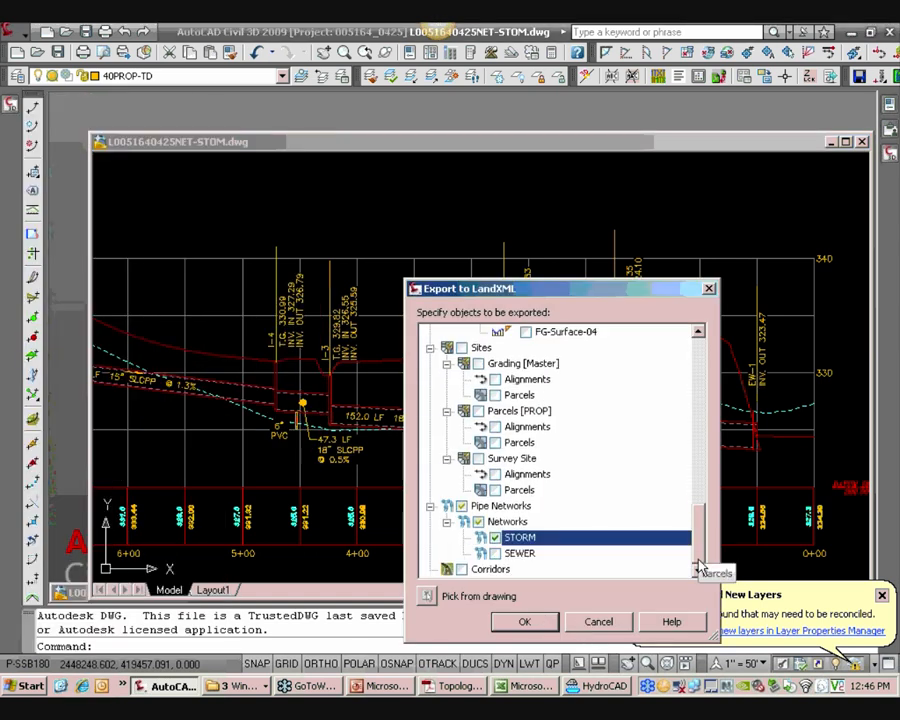
pyautogui.click(527, 622)
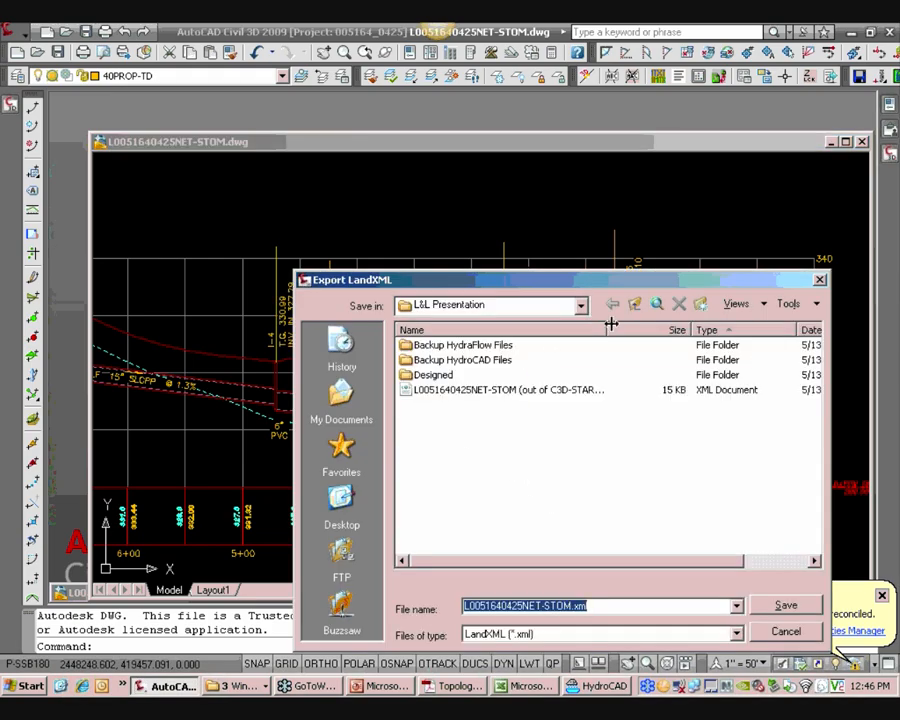
pyautogui.moveTo(610, 324); pyautogui.dragTo(673, 322)
pyautogui.click(603, 398)
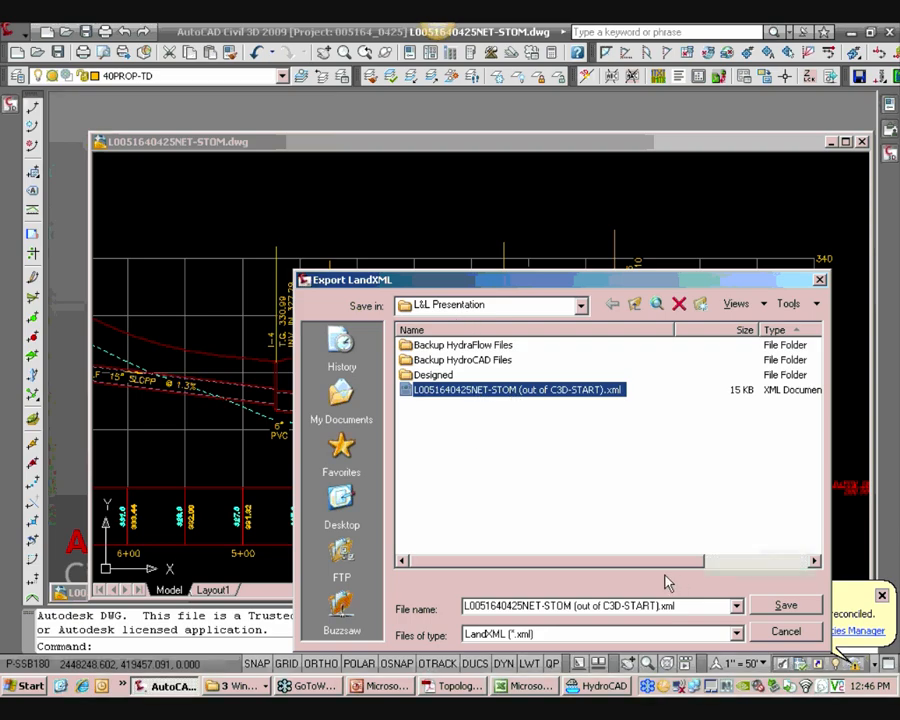
pyautogui.click(786, 605)
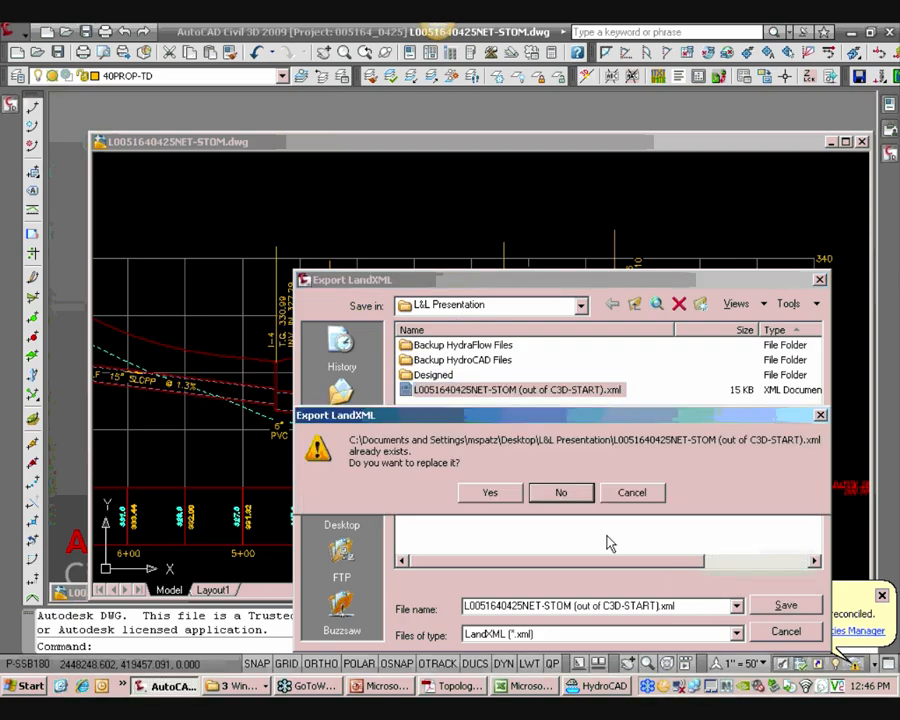
pyautogui.click(492, 492)
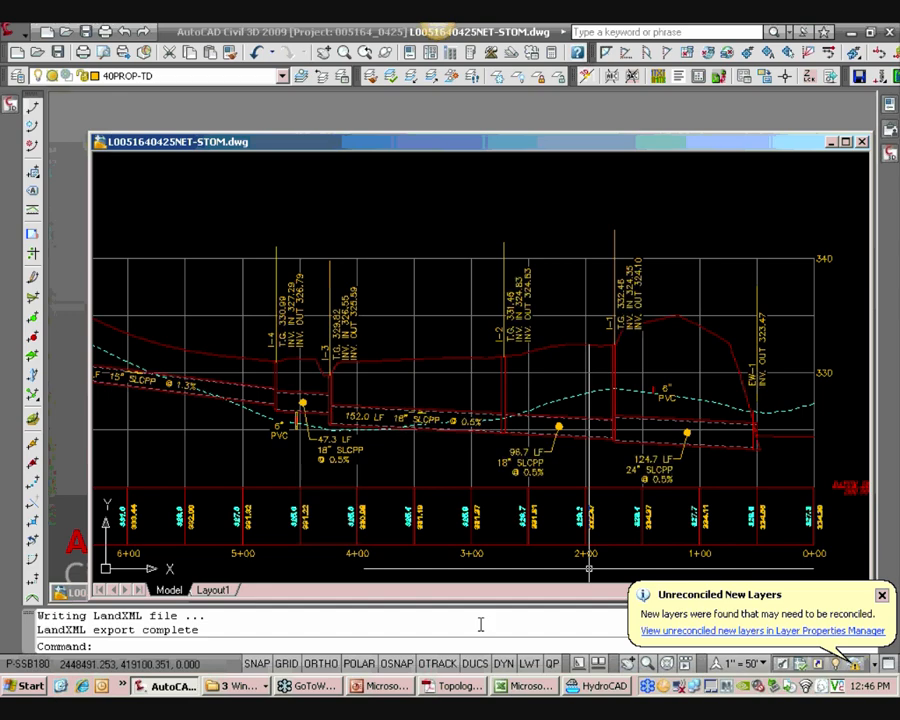
# Launch Hydraflow Storm Sewers Extension from the C3D 2009 programs group
pyautogui.click(122, 686)
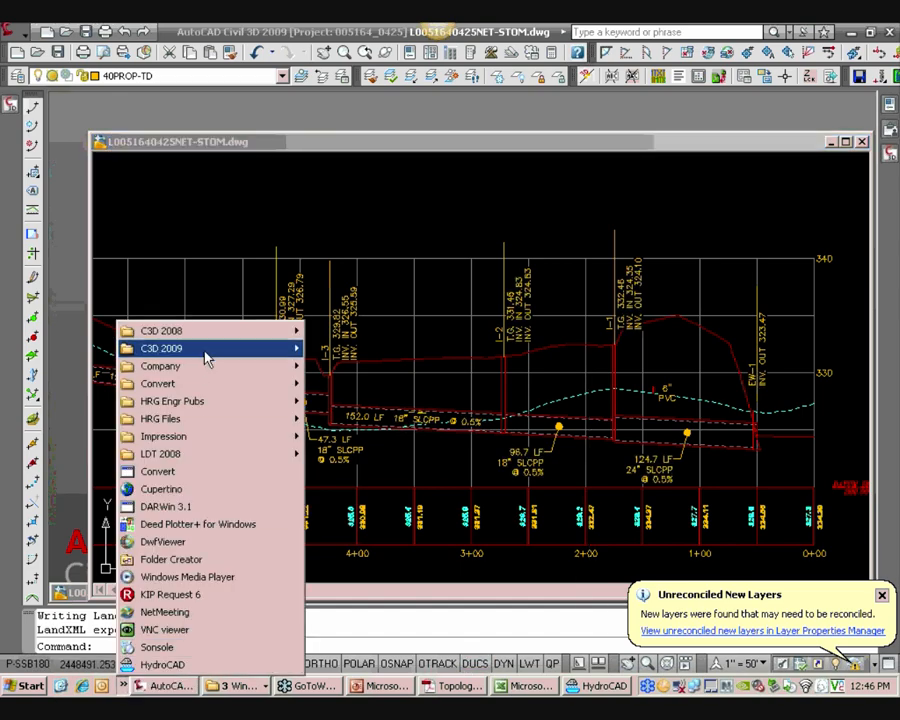
pyautogui.moveTo(205, 357)
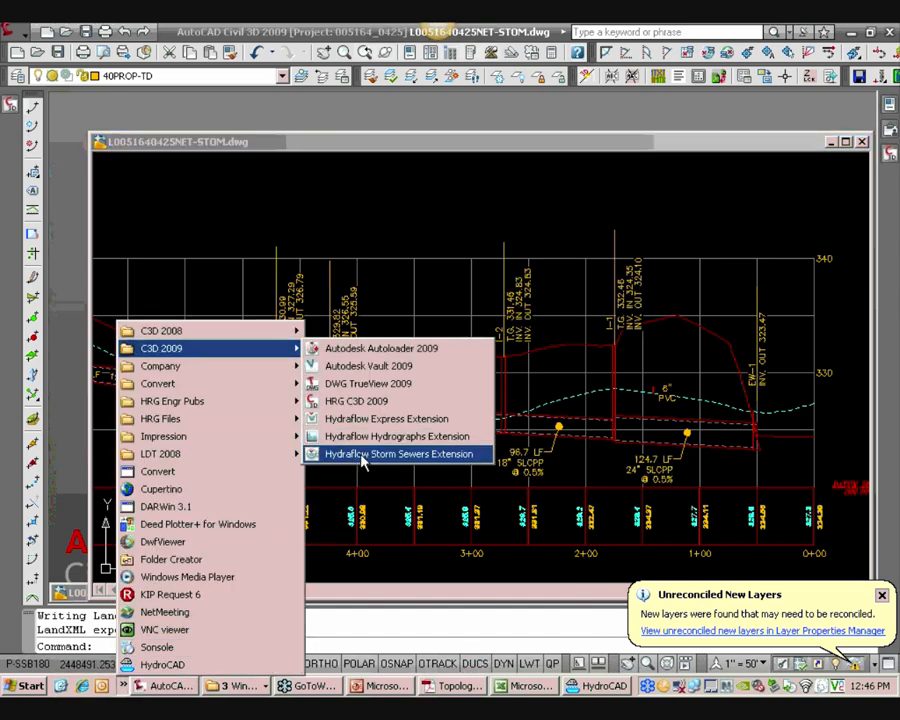
pyautogui.click(362, 455)
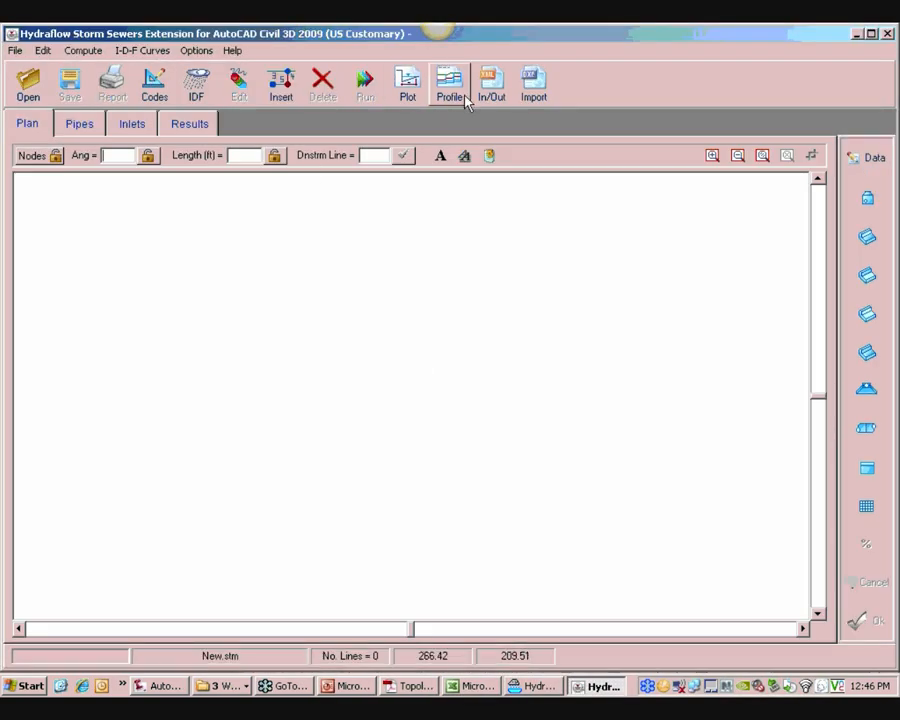
pyautogui.click(505, 95)
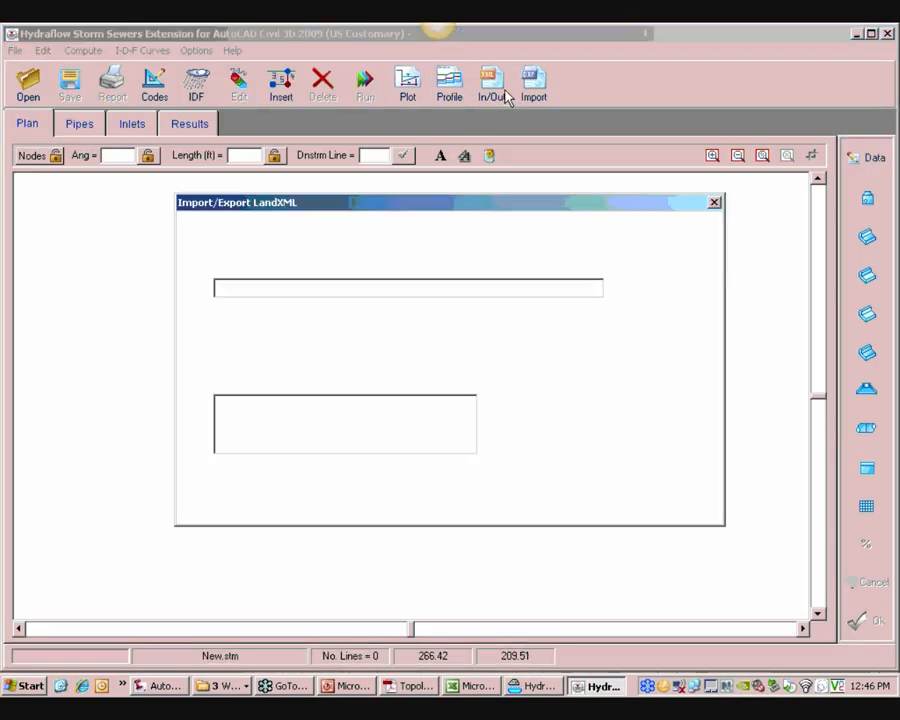
pyautogui.click(645, 287)
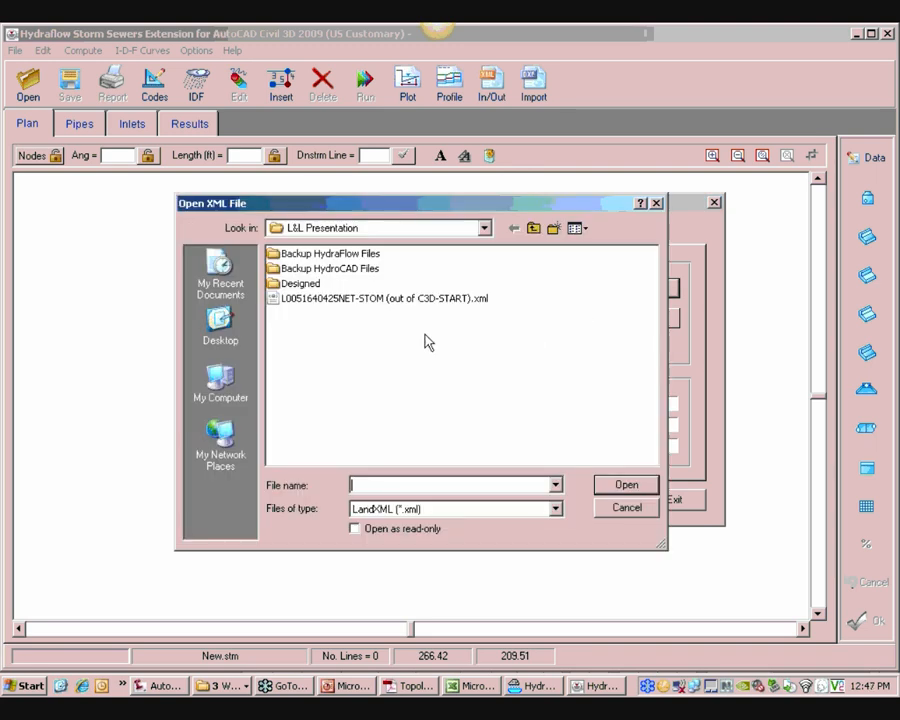
pyautogui.click(383, 298)
pyautogui.click(625, 484)
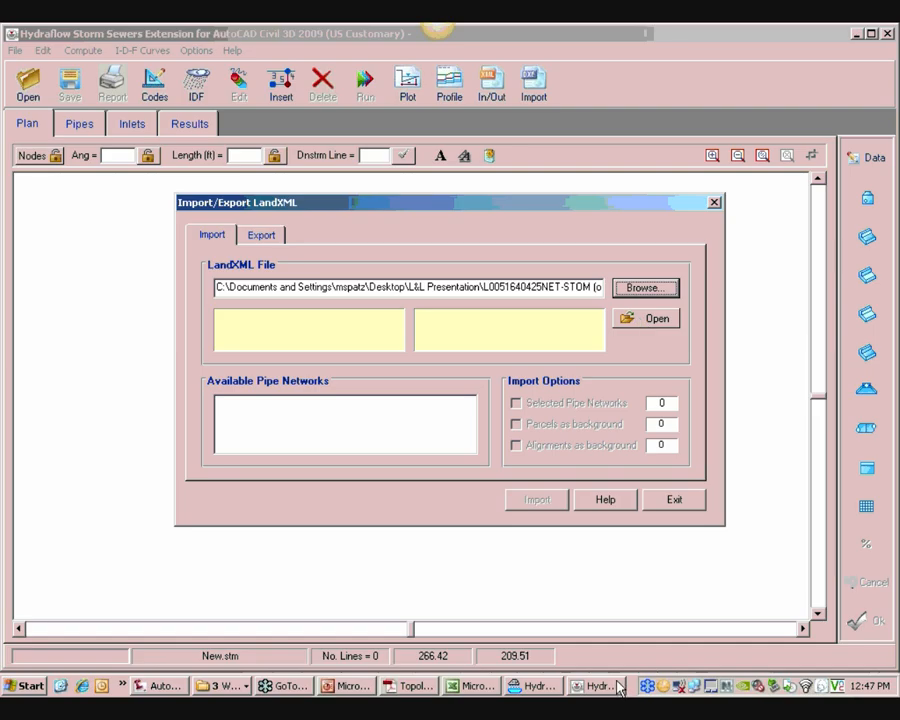
pyautogui.click(218, 689)
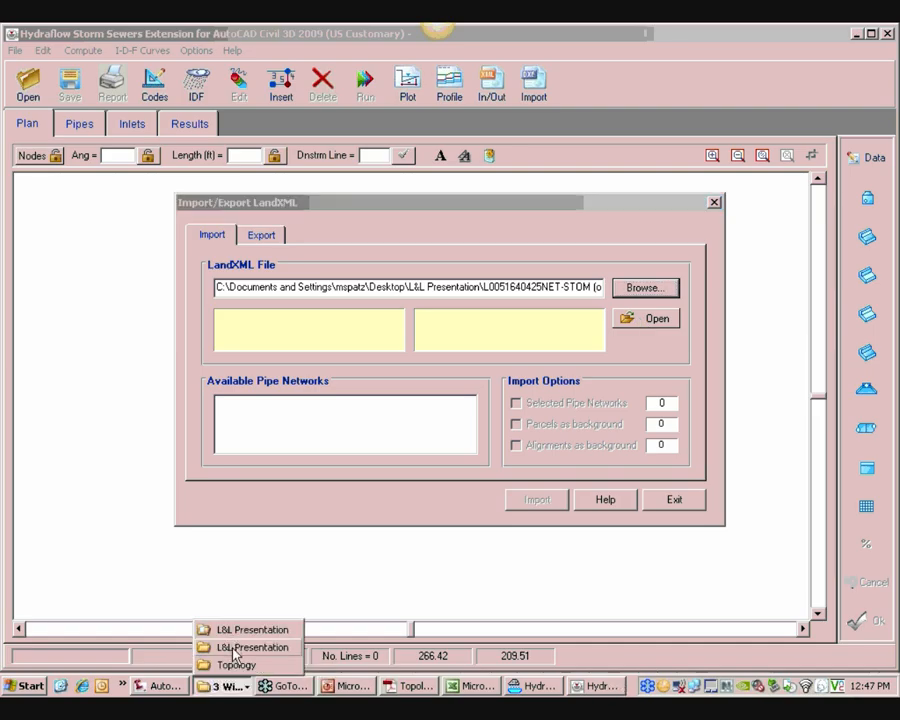
pyautogui.click(237, 649)
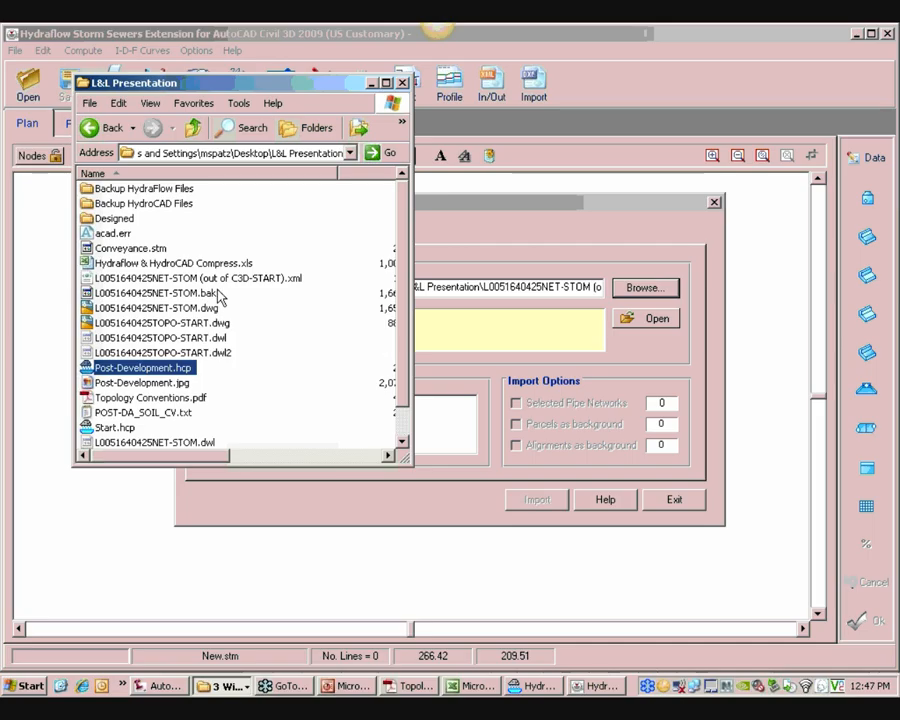
pyautogui.moveTo(412, 282); pyautogui.dragTo(657, 283)
pyautogui.rightClick(285, 281)
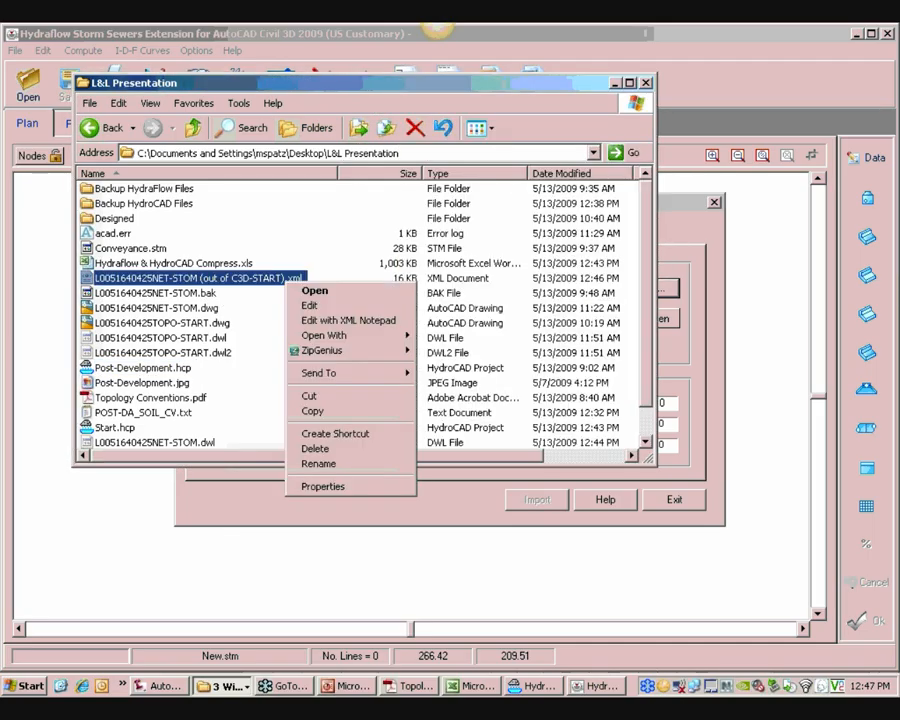
pyautogui.click(310, 308)
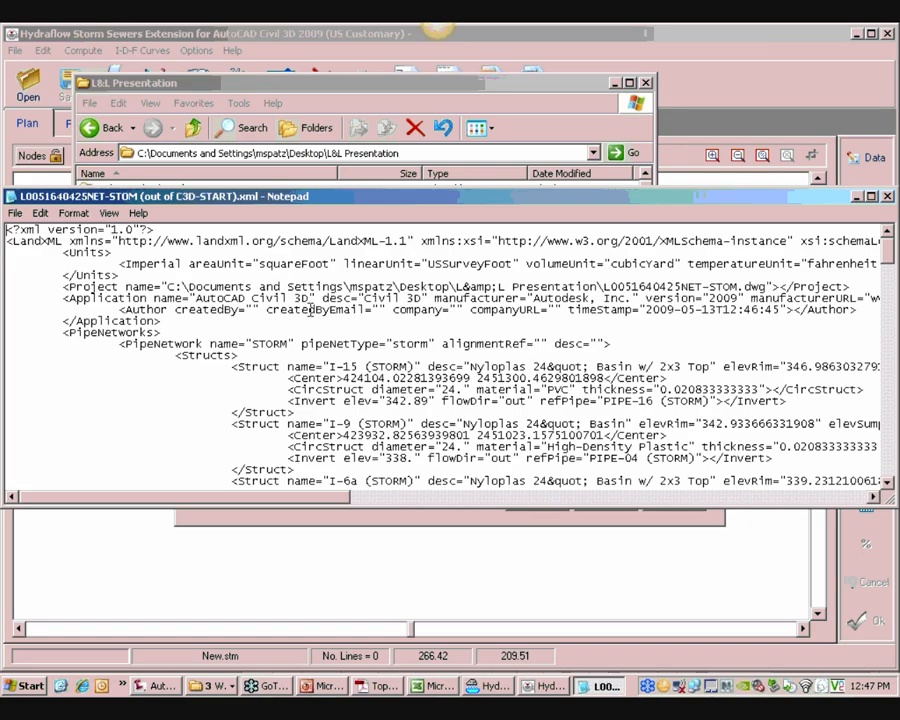
# Replace all occurrences of (STORM) in the XML file with nothing
pyautogui.moveTo(360, 367); pyautogui.dragTo(412, 367)
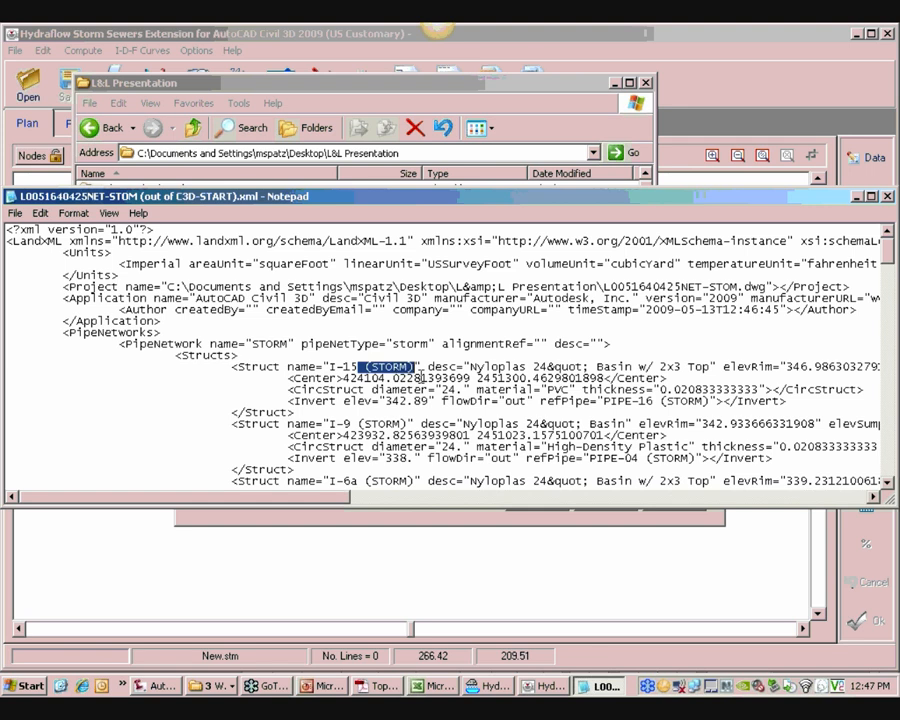
pyautogui.click(41, 213)
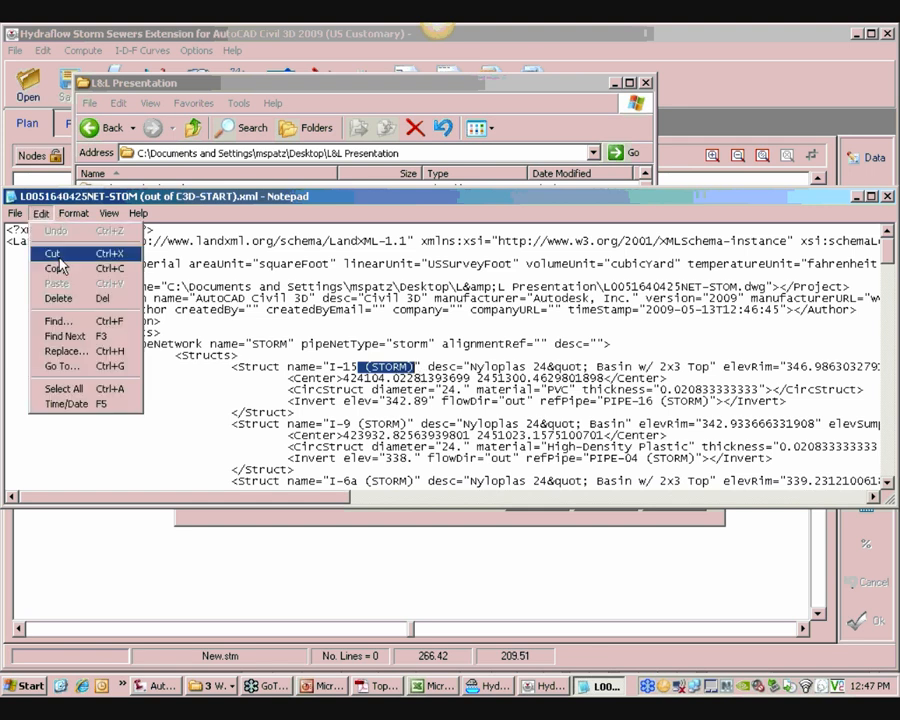
pyautogui.click(68, 351)
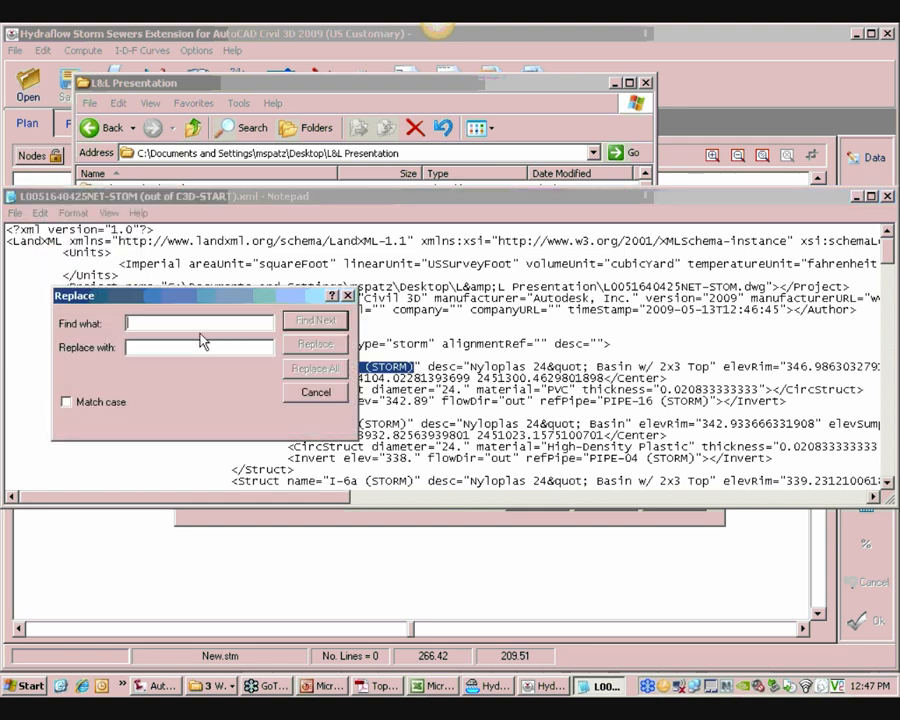
pyautogui.write('(STORM')
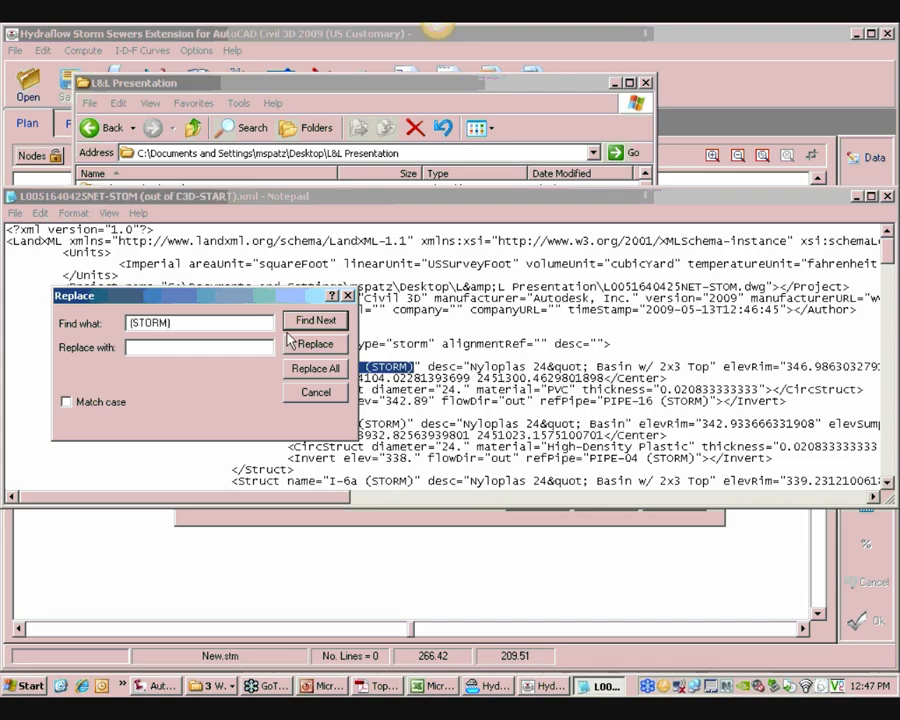
pyautogui.click(323, 367)
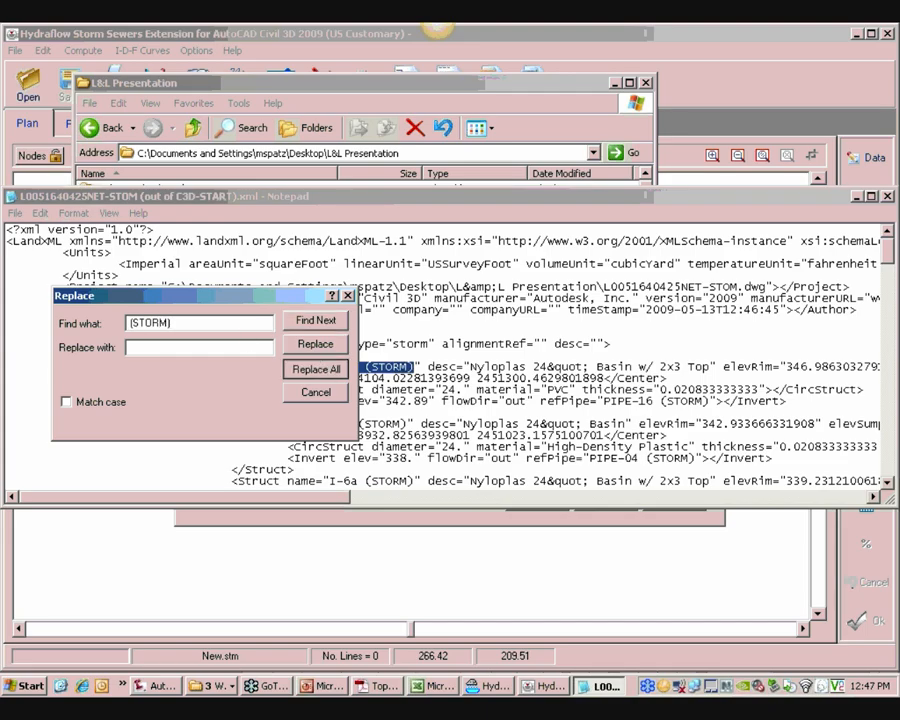
# Close the Replace dialog, save the edited XML file and close Notepad
pyautogui.click(316, 392)
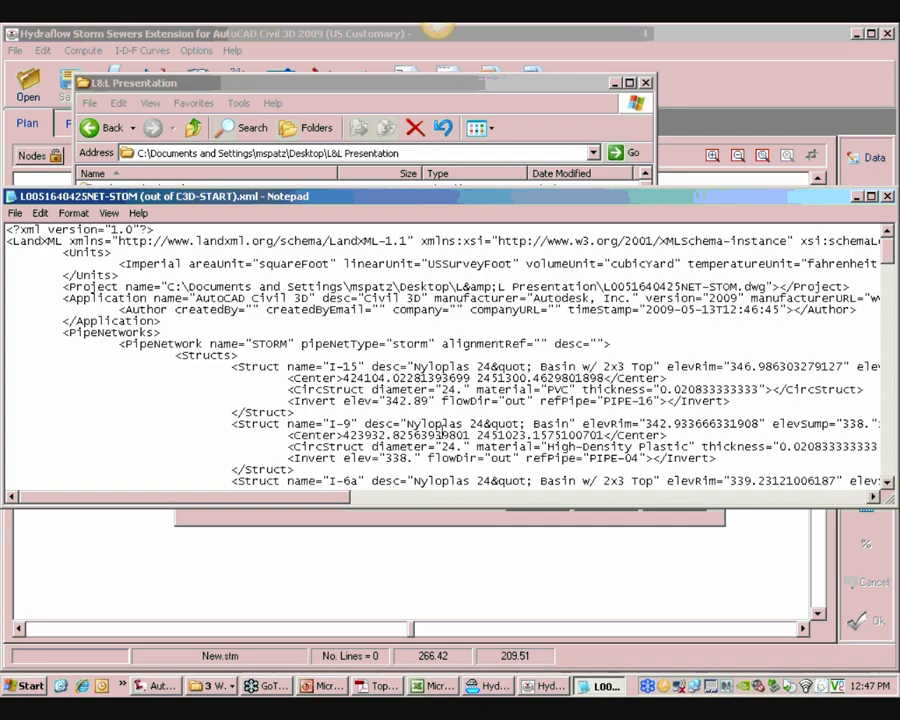
pyautogui.click(15, 213)
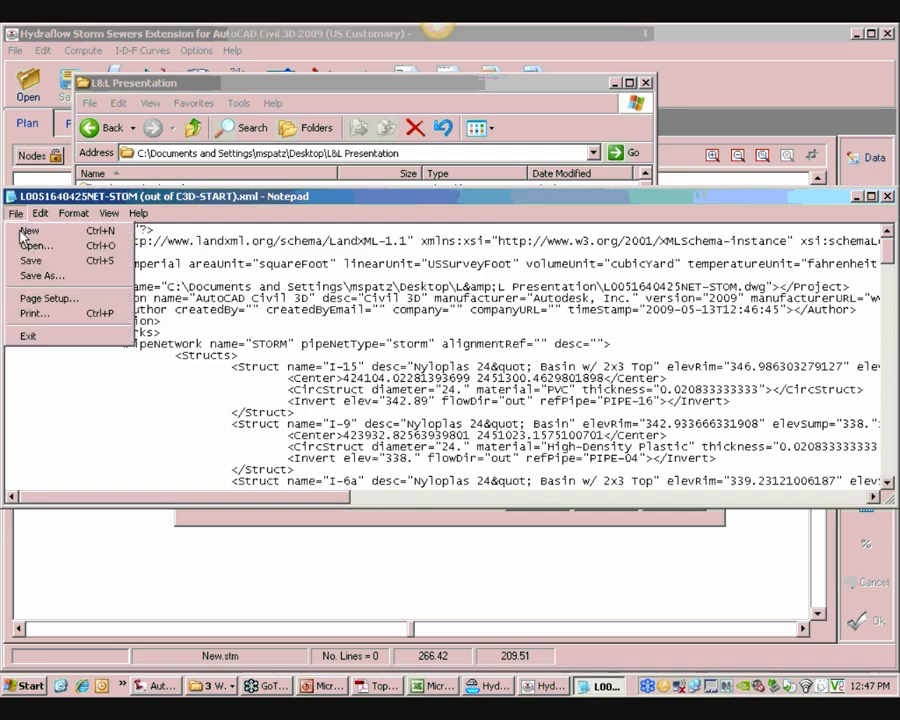
pyautogui.click(32, 258)
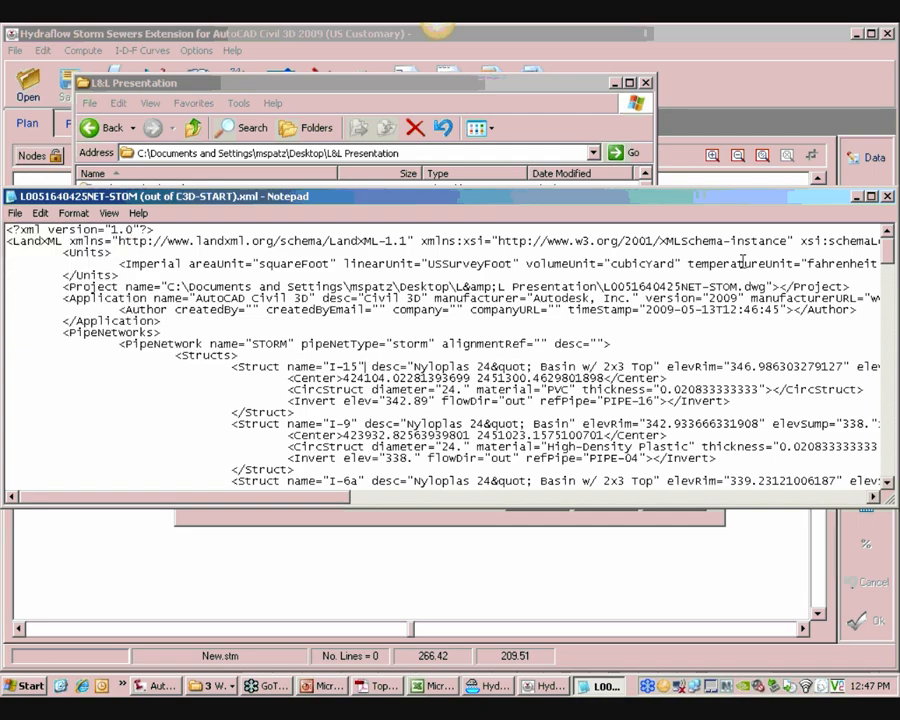
pyautogui.click(887, 197)
# Open the LandXML file and import the STORM pipe network as the selected pipe network
pyautogui.click(698, 358)
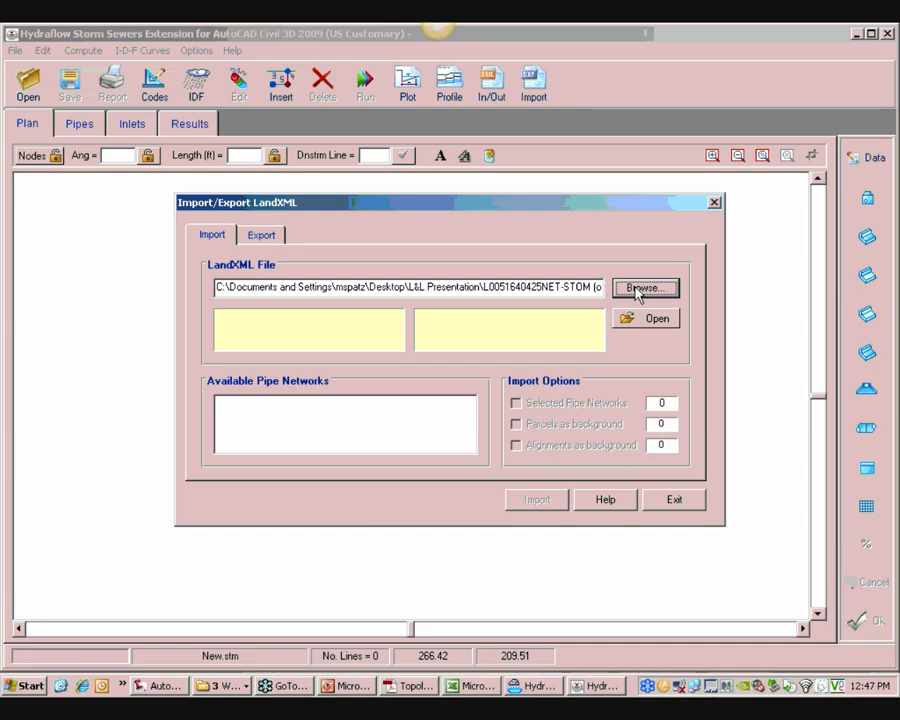
pyautogui.click(647, 318)
pyautogui.click(446, 388)
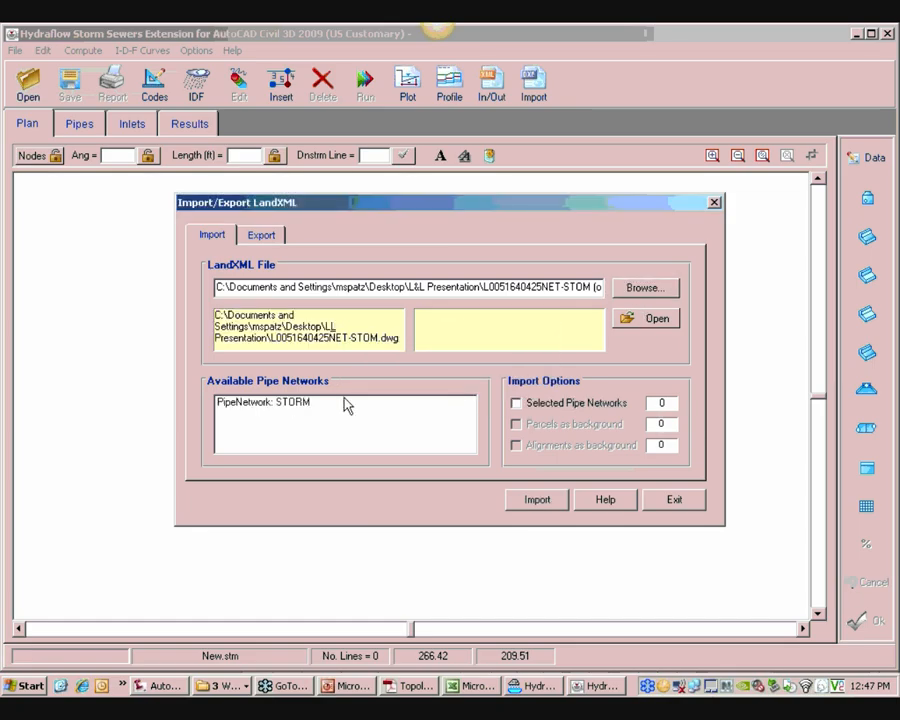
pyautogui.click(307, 404)
pyautogui.click(552, 410)
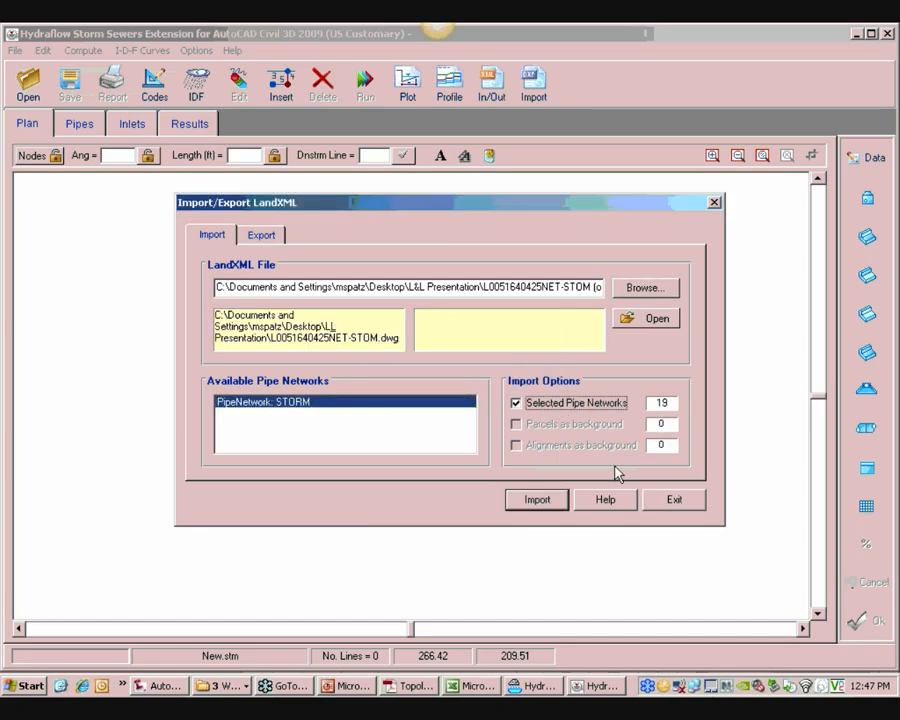
pyautogui.click(536, 500)
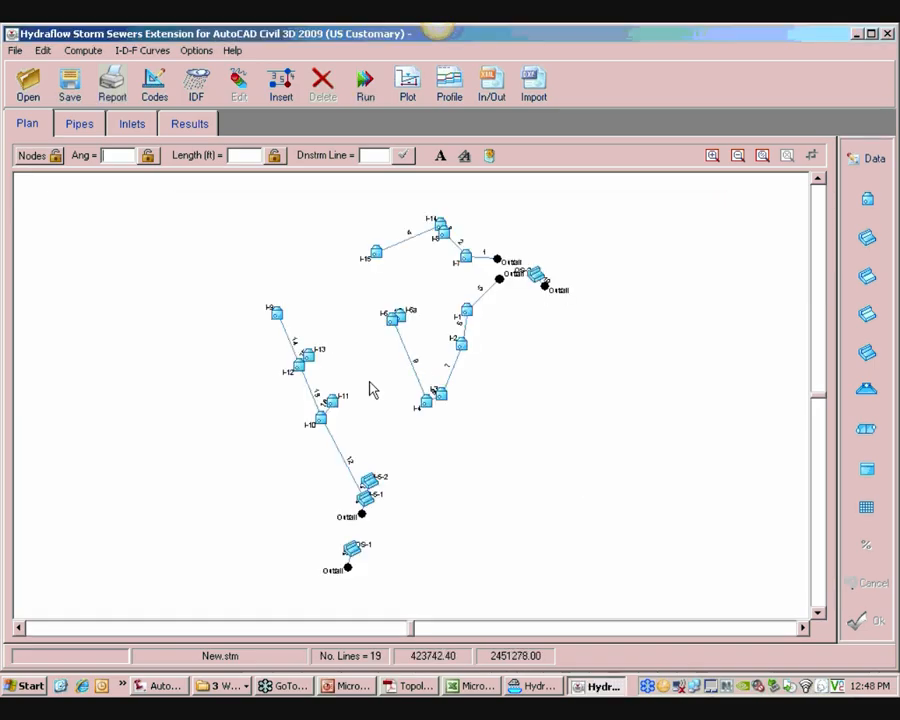
# Inspect the pipe data of line 13 (PIPE-05) in the Add/Edit dialog
pyautogui.click(312, 393)
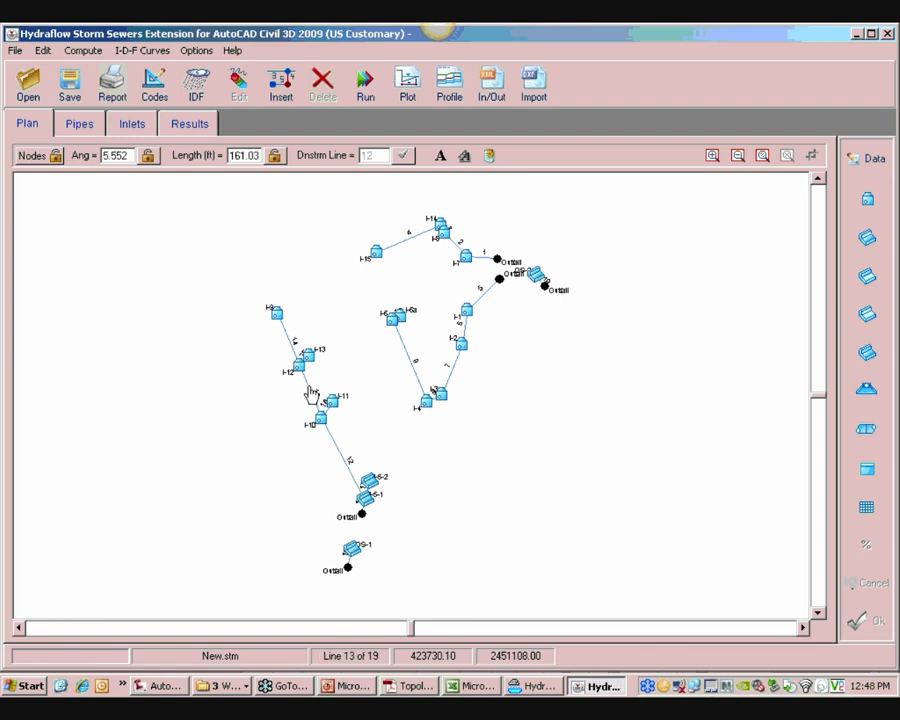
pyautogui.click(868, 158)
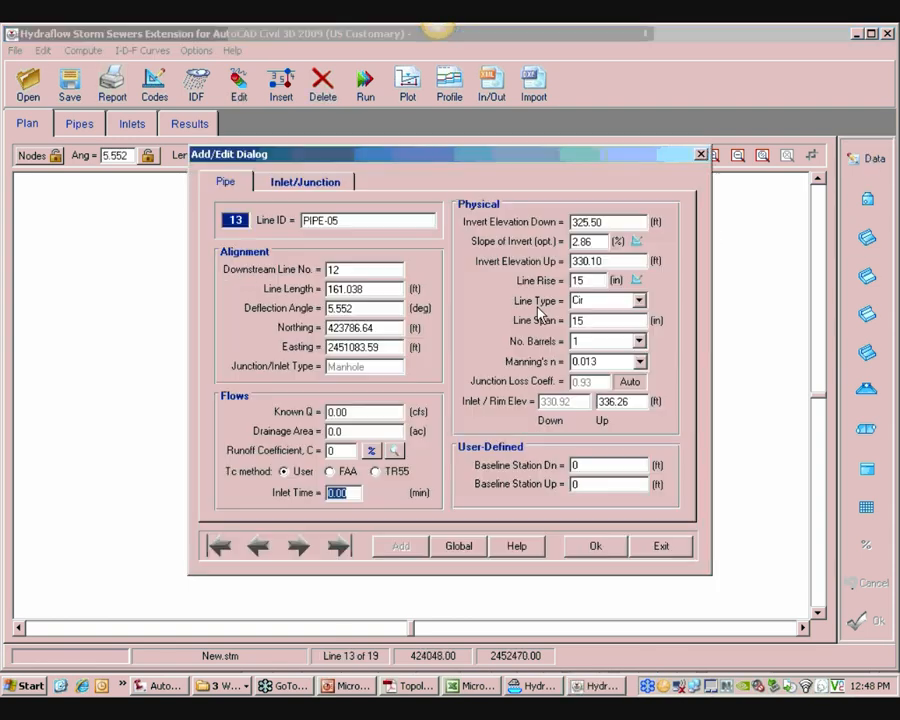
pyautogui.press('Tab')
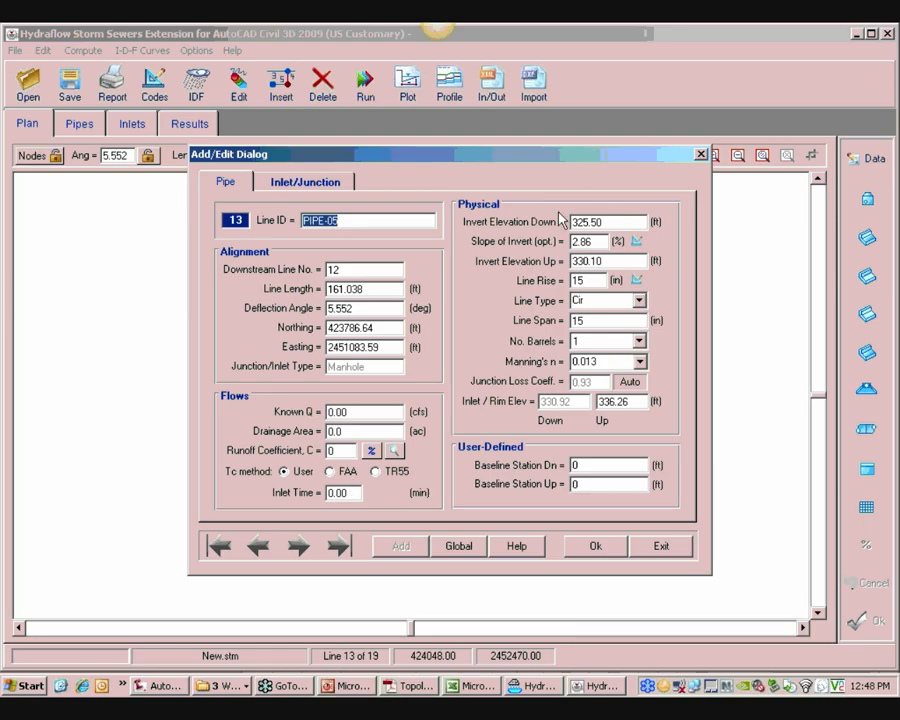
pyautogui.click(663, 547)
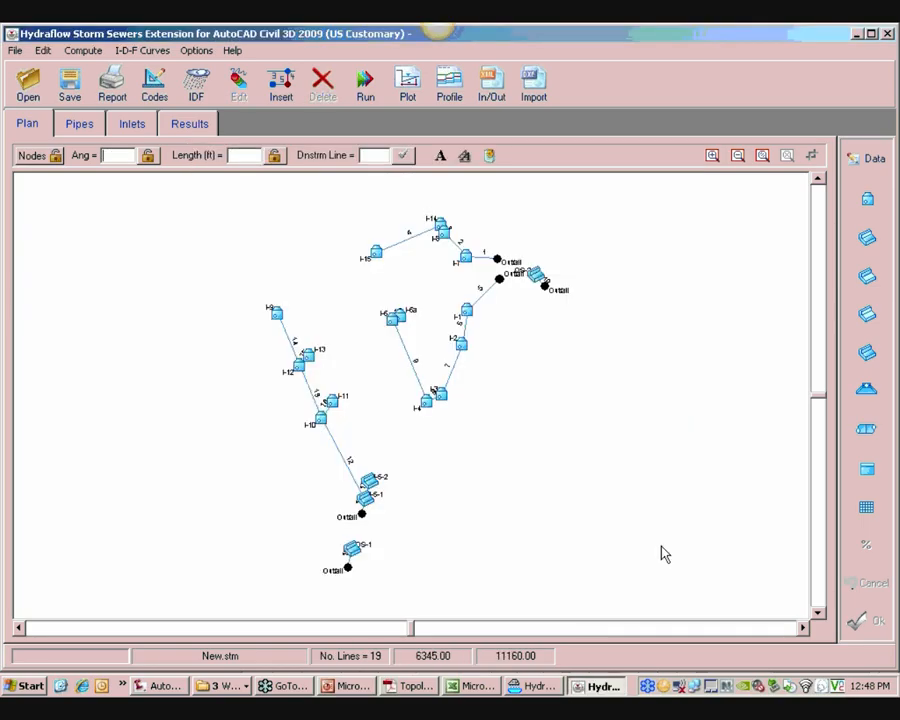
# Save the imported project over Conveyance.stm in L&L Presentation, then close Hydraflow
pyautogui.click(69, 85)
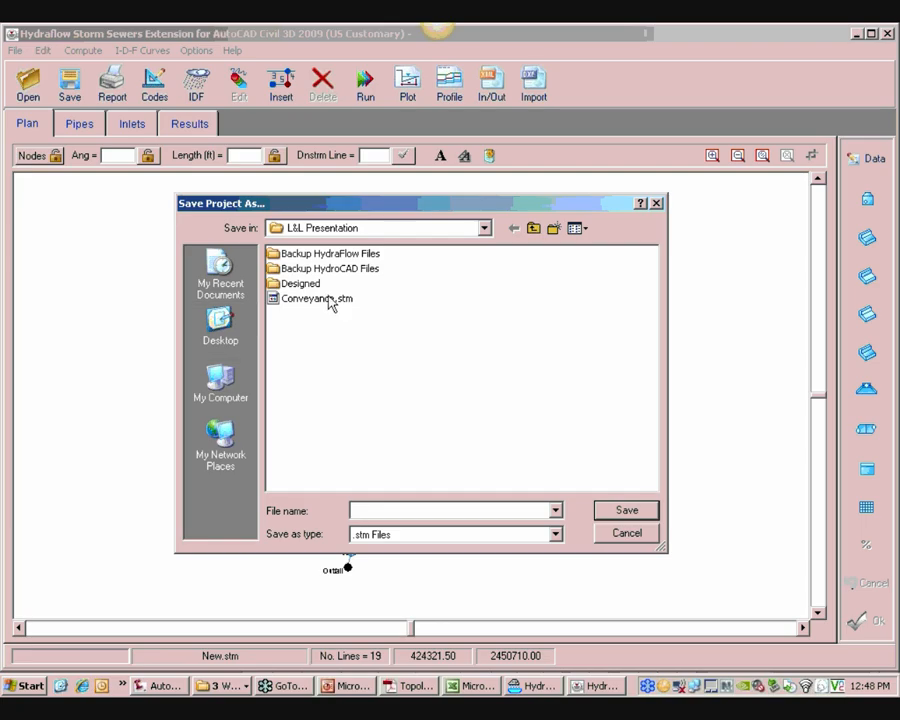
pyautogui.click(315, 299)
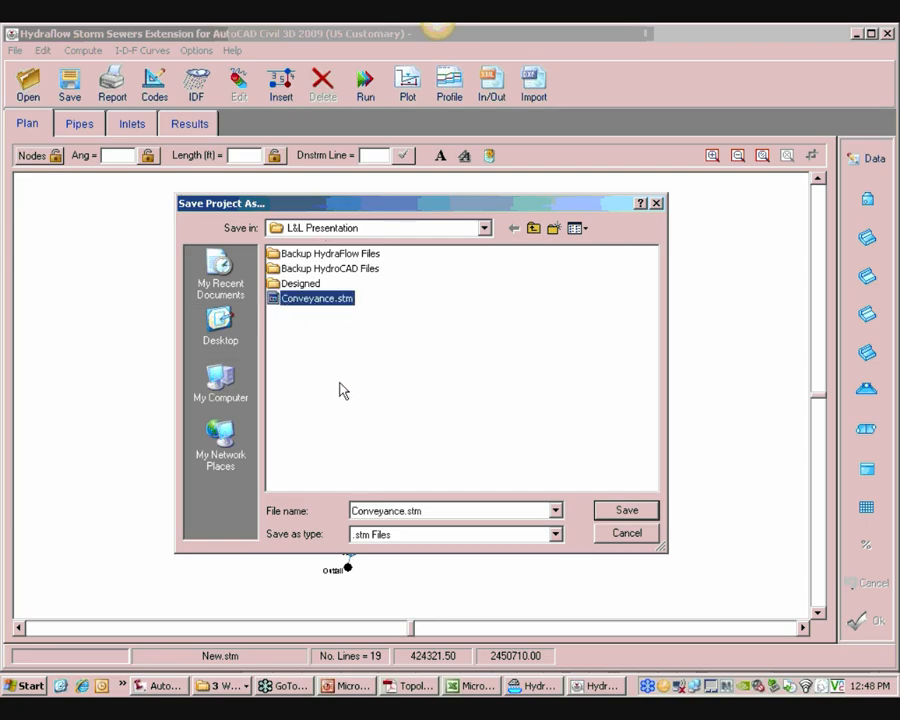
pyautogui.click(627, 510)
pyautogui.click(414, 395)
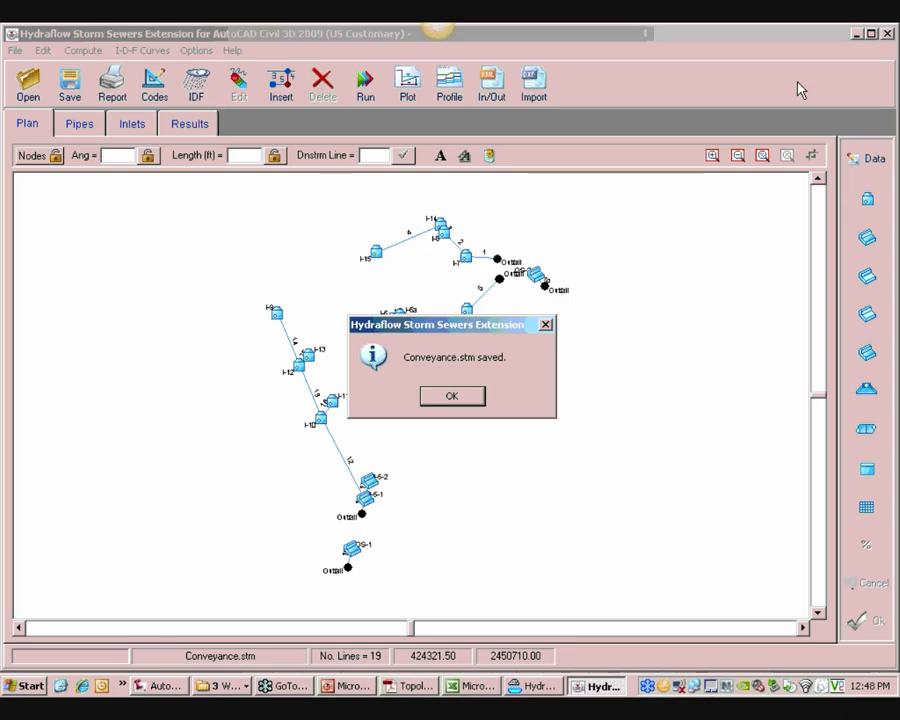
pyautogui.click(454, 398)
pyautogui.click(888, 35)
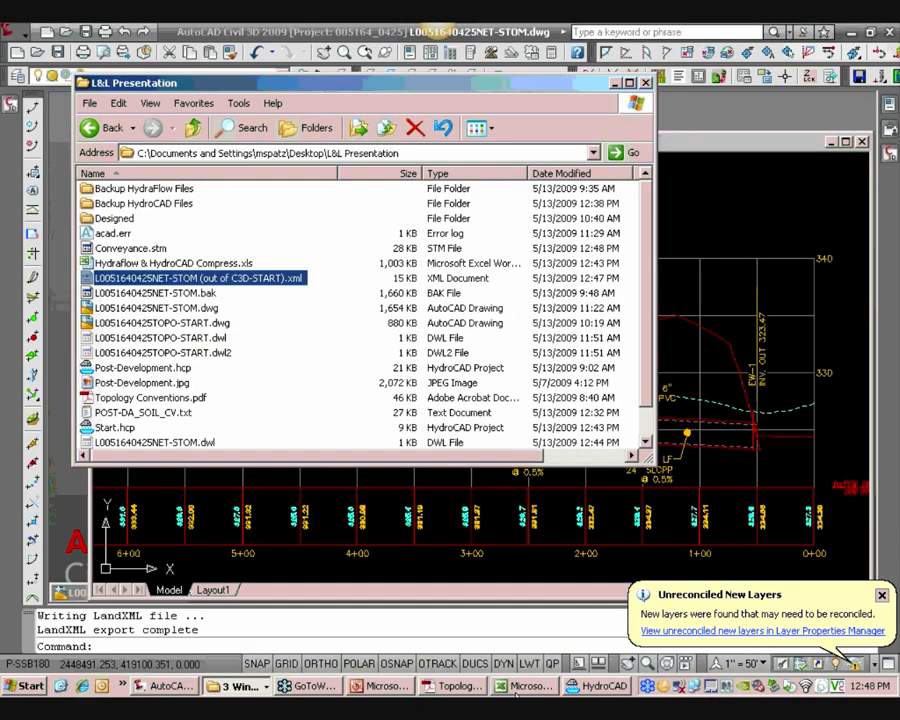
# Switch to Excel and run Update Hydraflow File on the Stormwater Analysis Control Panel for Conveyance.stm
pyautogui.click(527, 686)
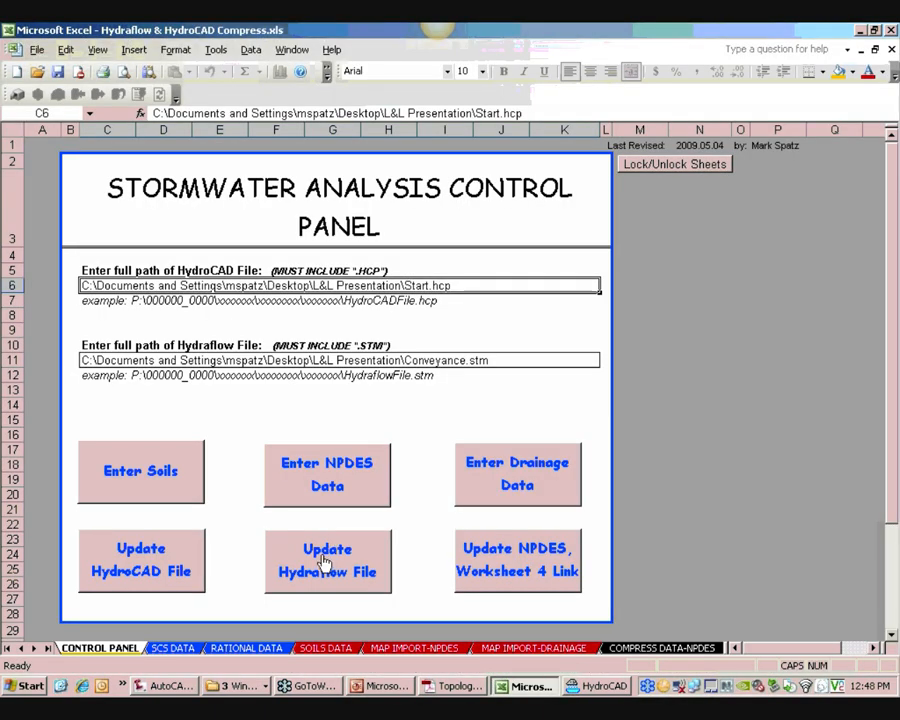
pyautogui.click(101, 360)
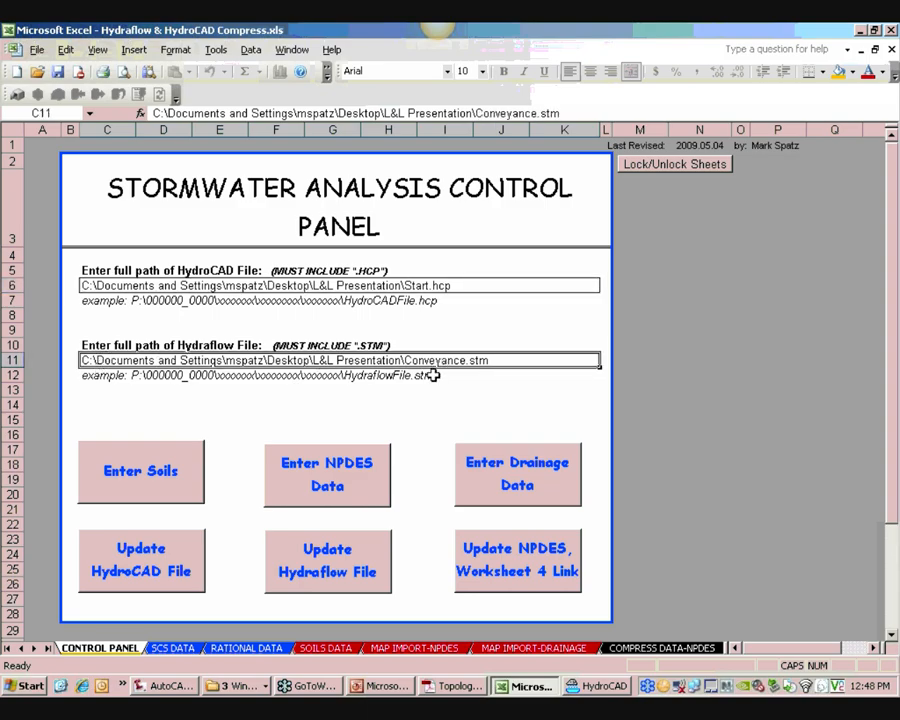
pyautogui.click(344, 569)
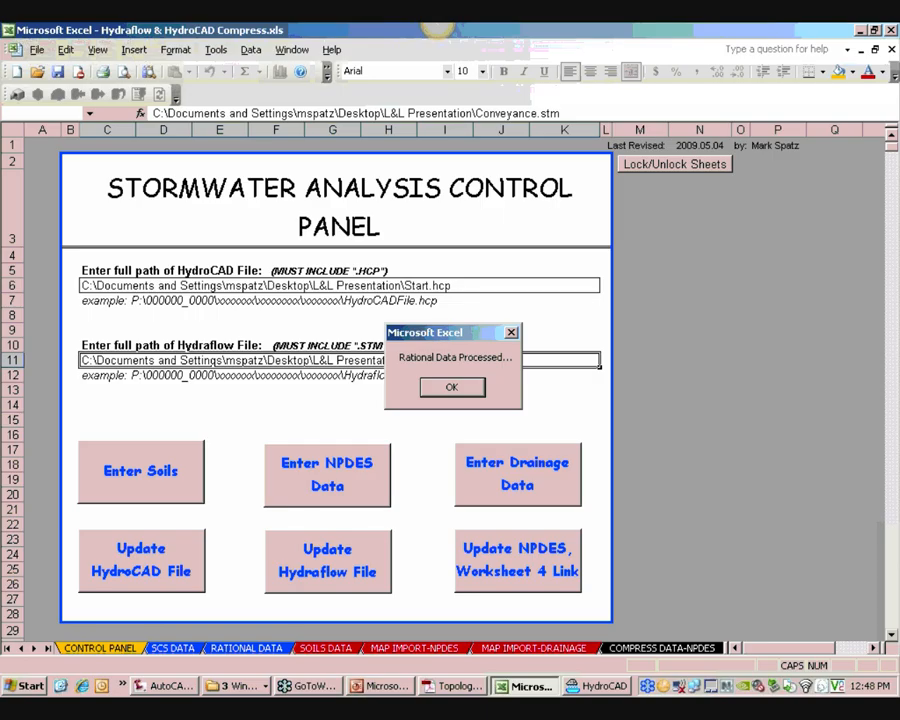
pyautogui.press('Return')
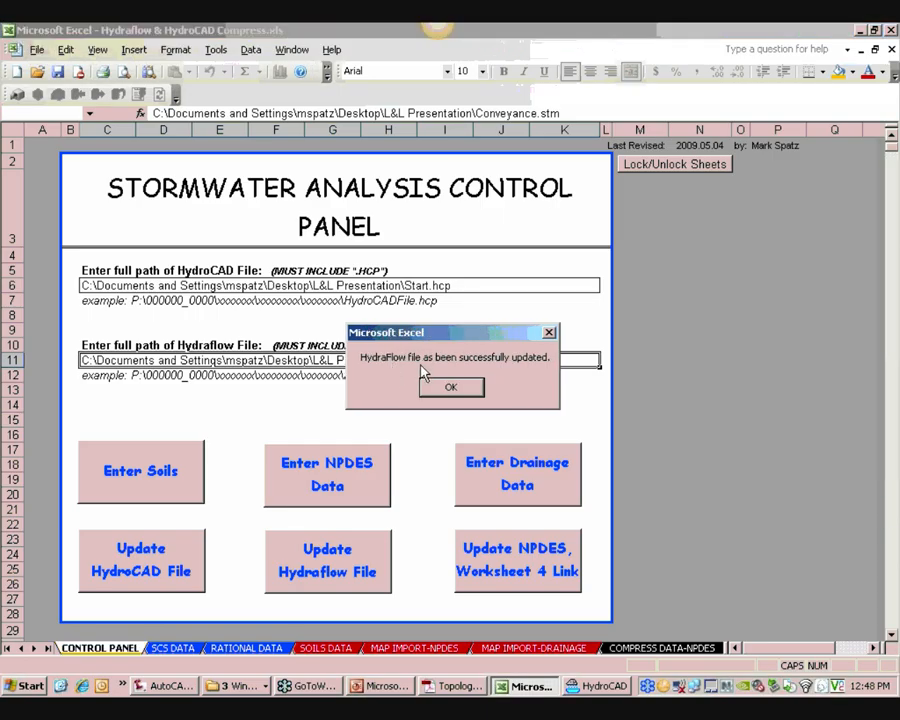
pyautogui.click(448, 389)
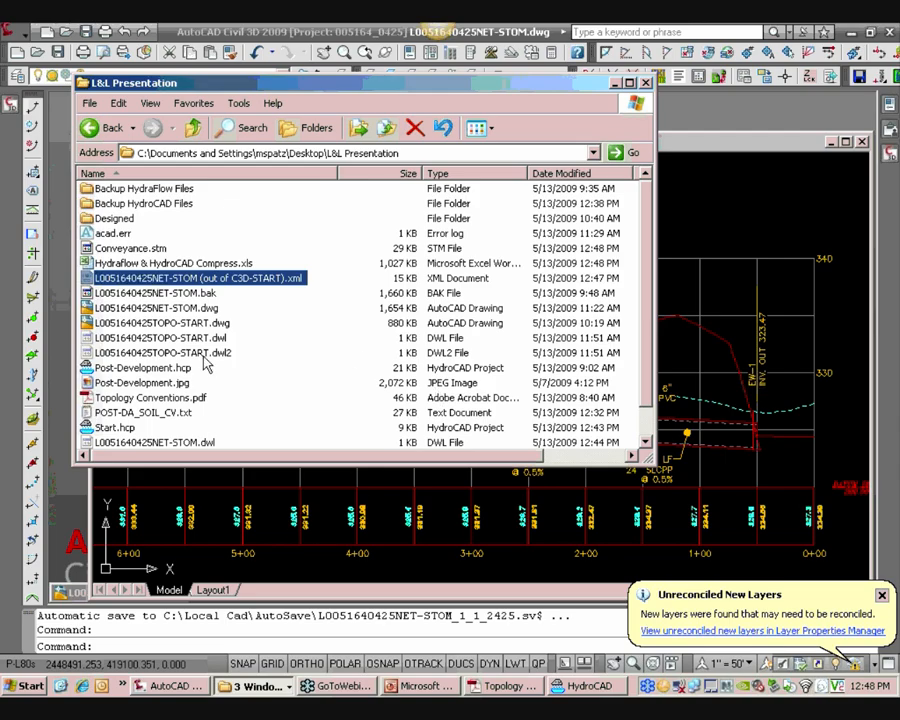
# Relaunch Hydraflow Storm Sewers from the C3D 2009 programs group and open Conveyance.stm
pyautogui.press('super')
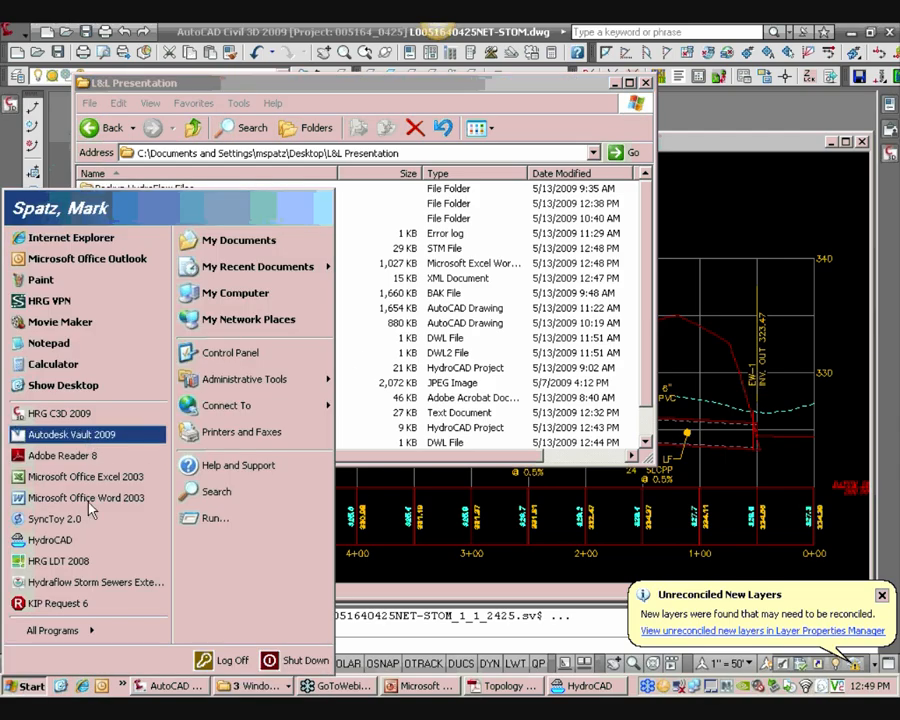
pyautogui.click(123, 685)
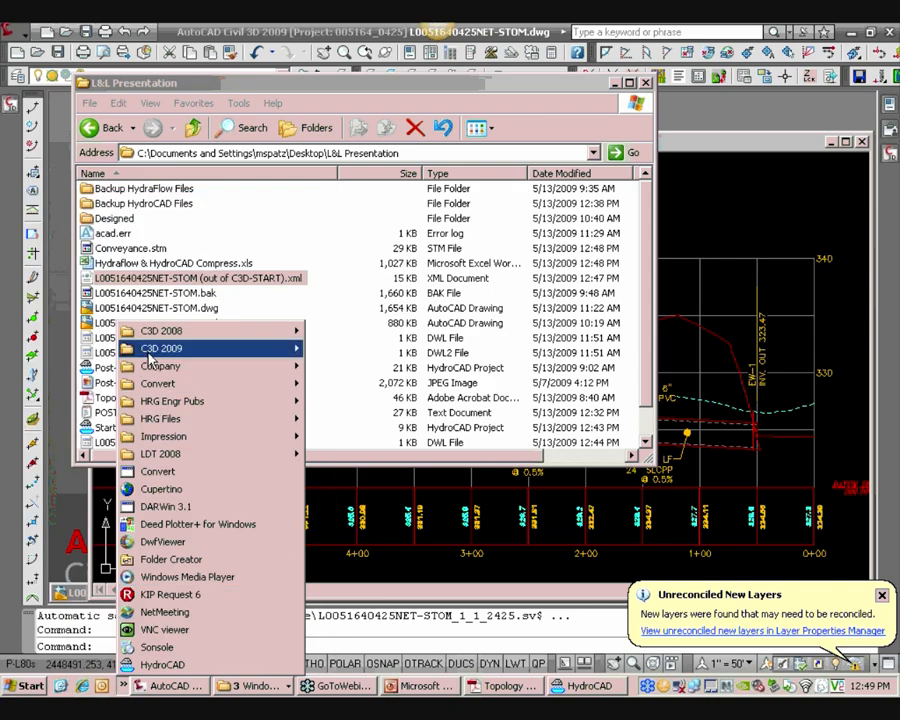
pyautogui.moveTo(150, 350)
pyautogui.click(368, 455)
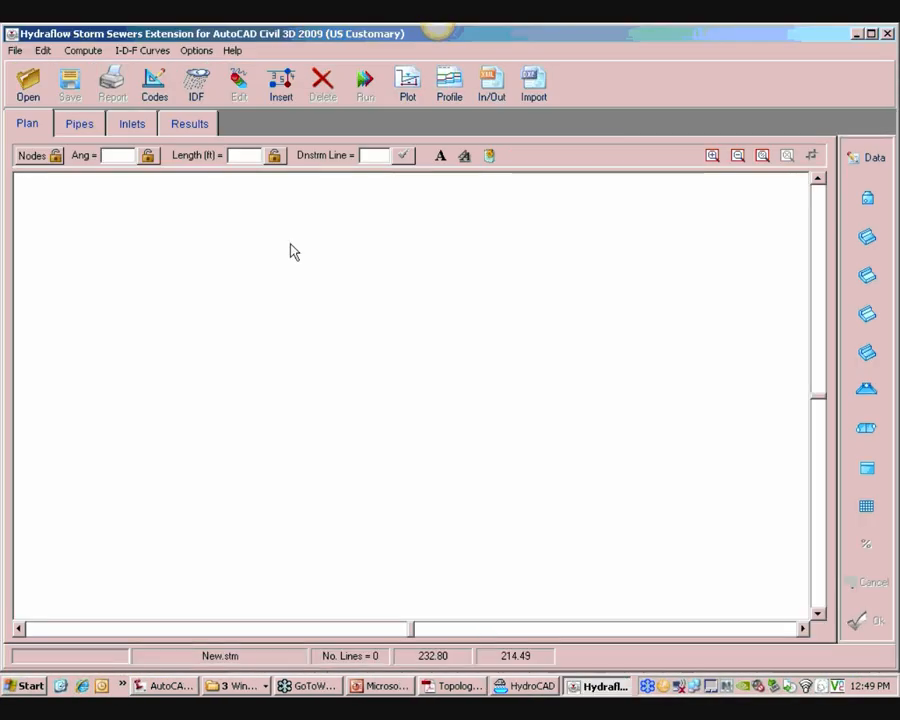
pyautogui.click(28, 80)
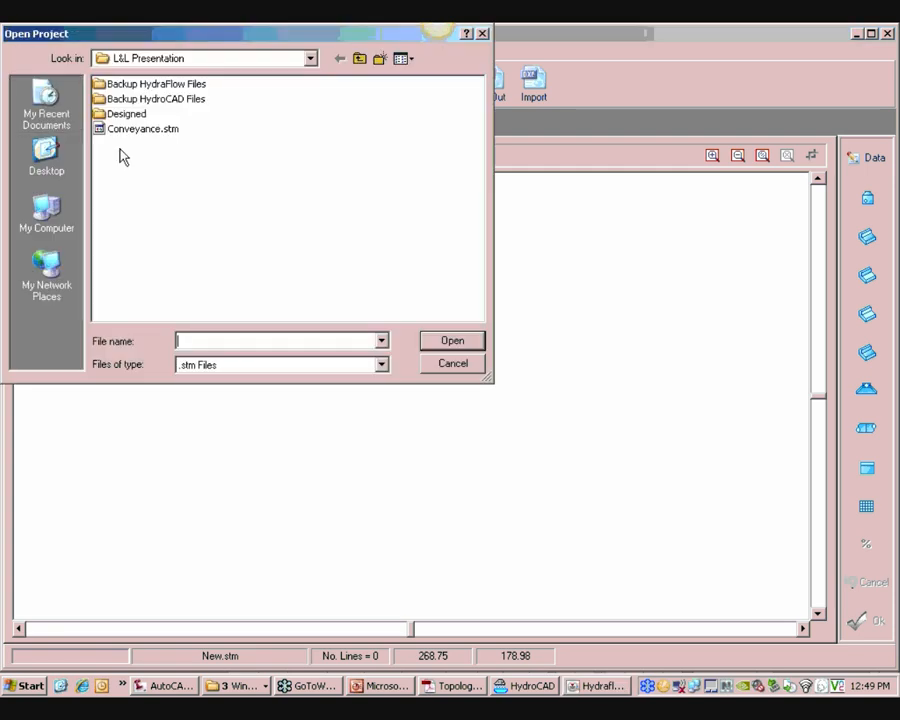
pyautogui.click(140, 129)
pyautogui.click(452, 341)
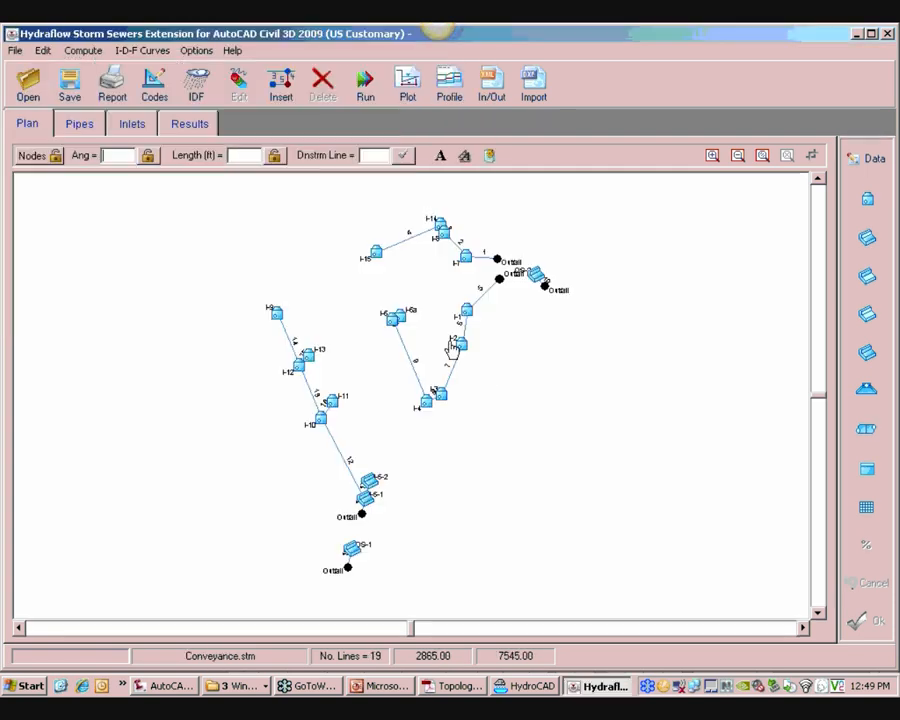
# Check the drainage area and runoff coefficient of lines 14 and 9 in the Add/Edit dialog
pyautogui.click(289, 338)
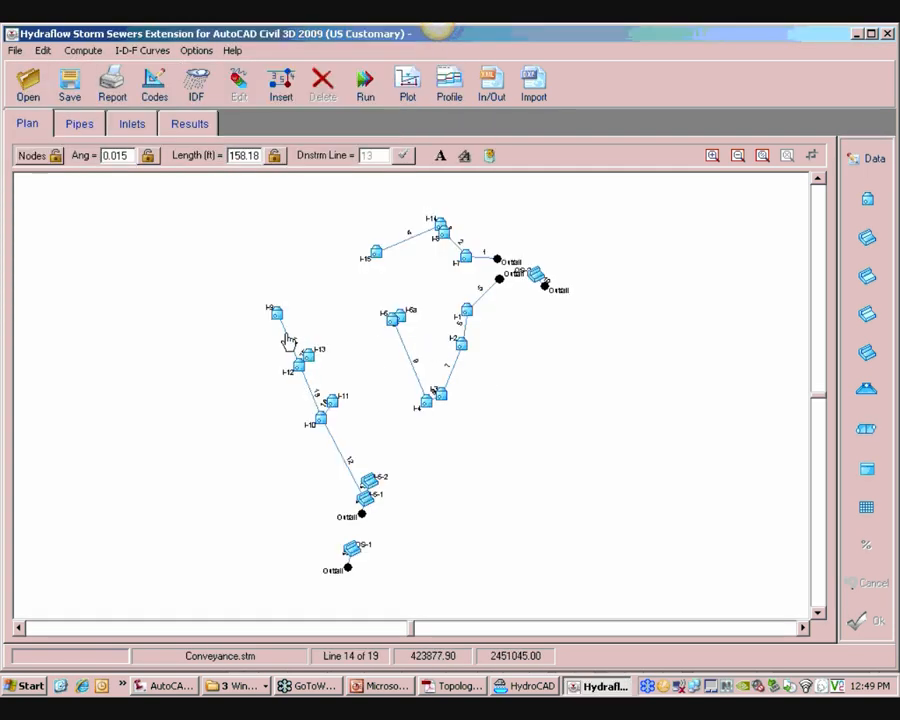
pyautogui.click(848, 163)
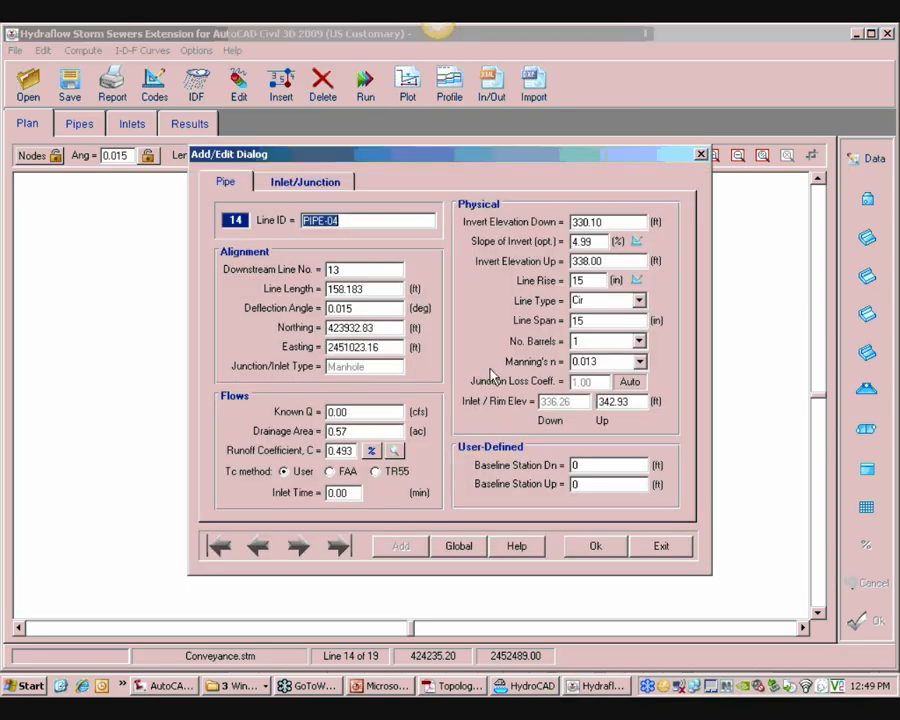
pyautogui.doubleClick(352, 431)
pyautogui.press('Tab')
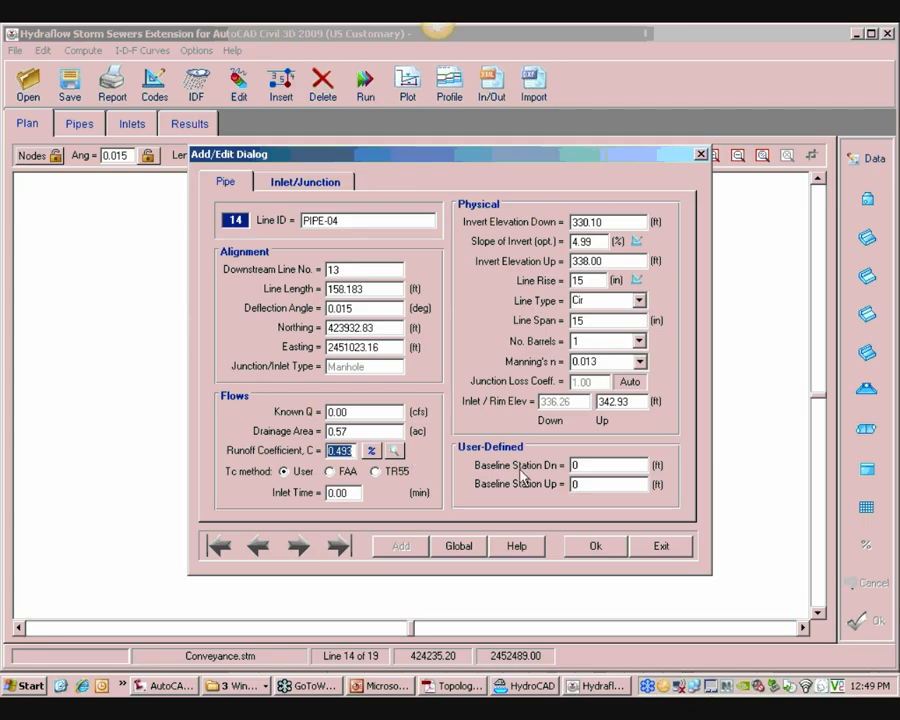
pyautogui.click(661, 549)
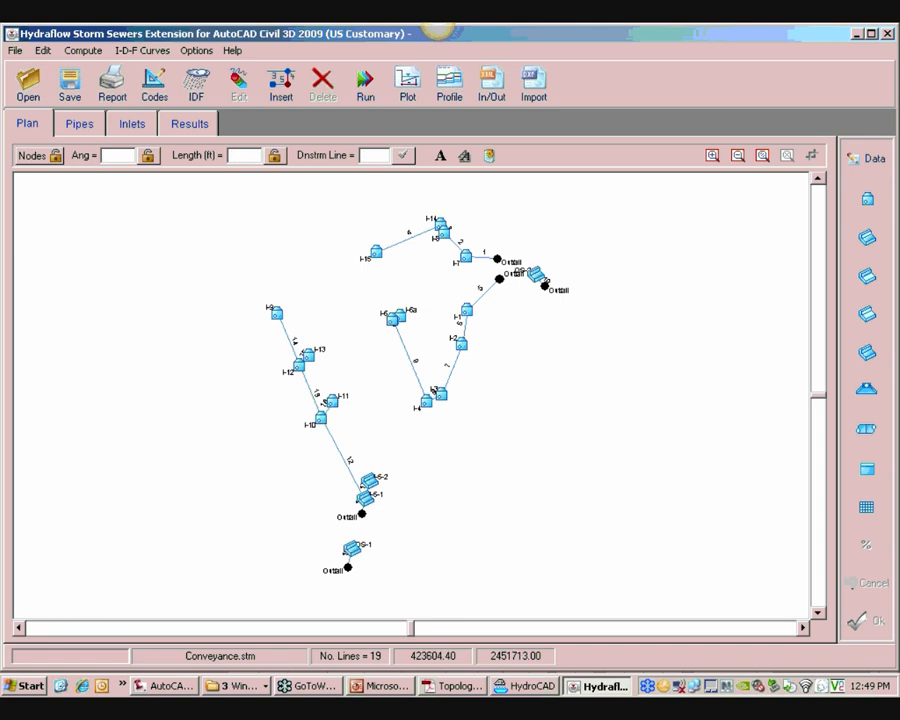
pyautogui.click(400, 342)
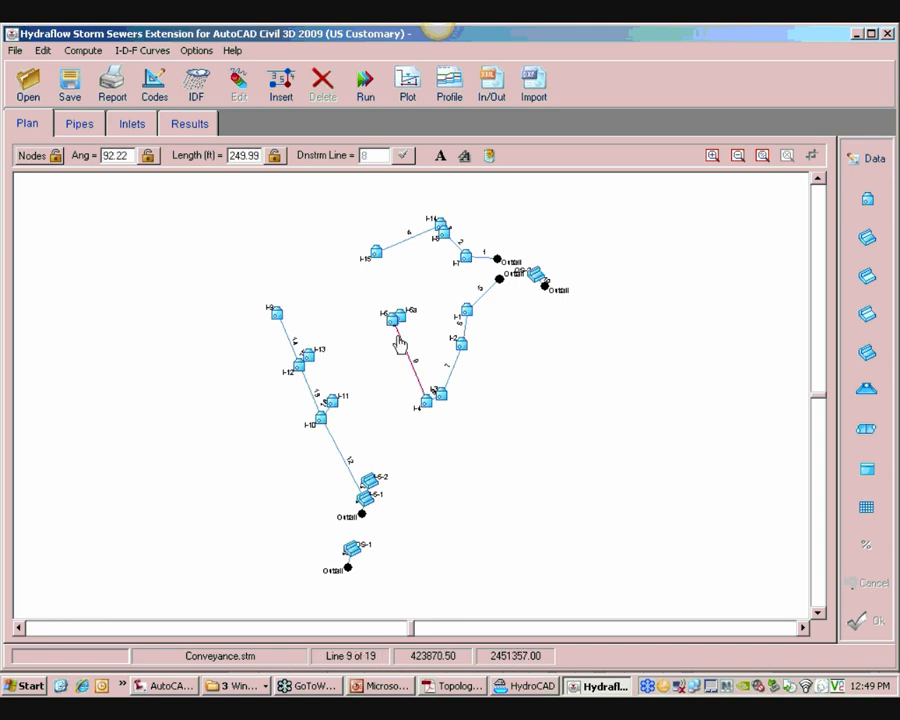
pyautogui.click(874, 165)
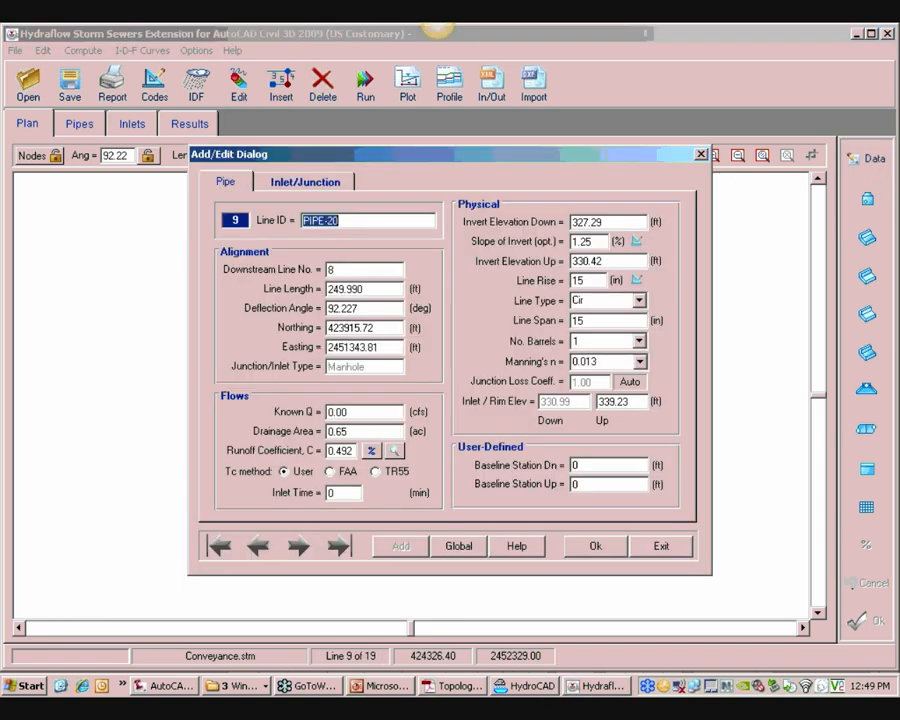
pyautogui.click(660, 546)
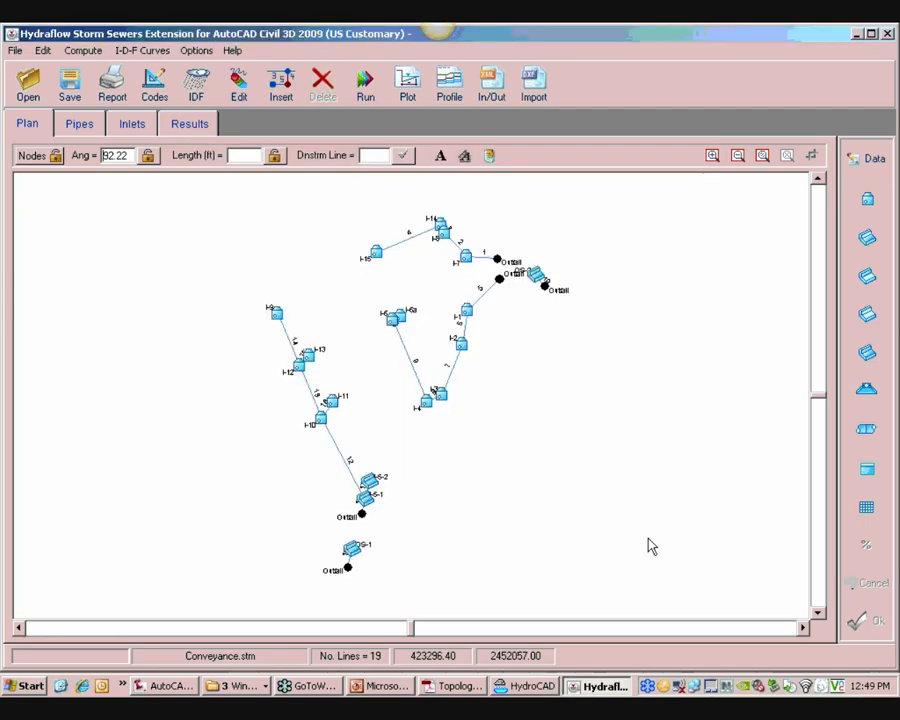
# Close Hydraflow and copy the designed Conveyance.stm from the Designed folder into L&L Presentation, replacing the existing file
pyautogui.click(886, 34)
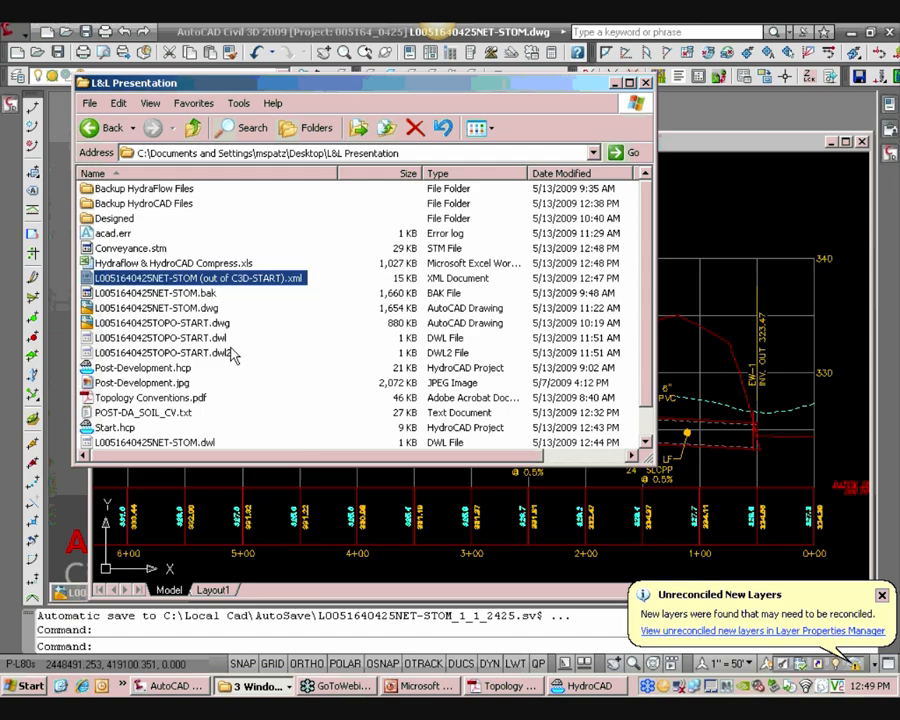
pyautogui.click(118, 220)
pyautogui.doubleClick(118, 220)
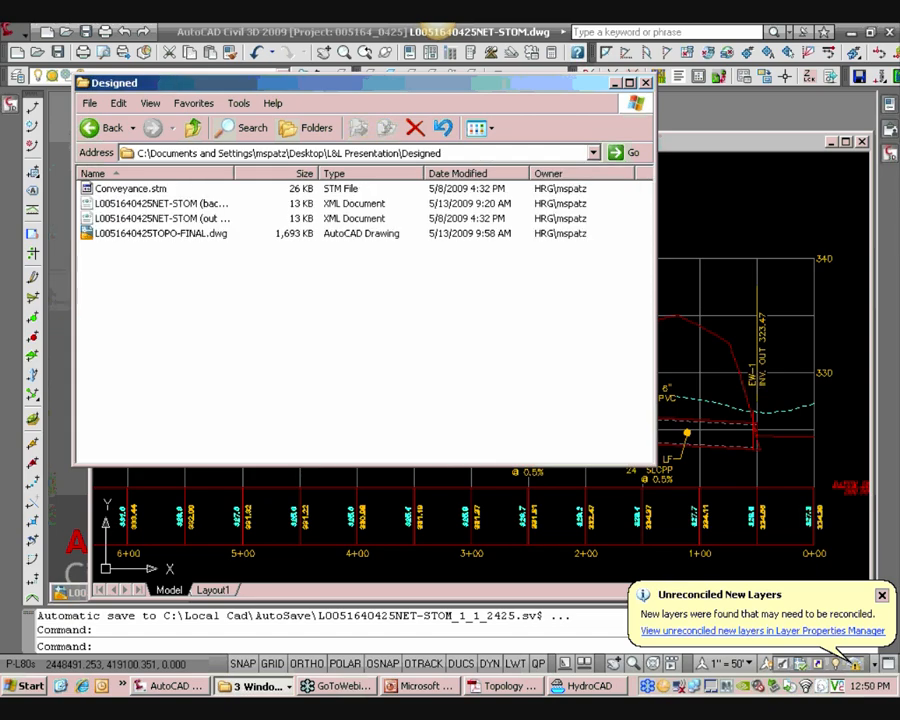
pyautogui.rightClick(128, 189)
pyautogui.click(158, 273)
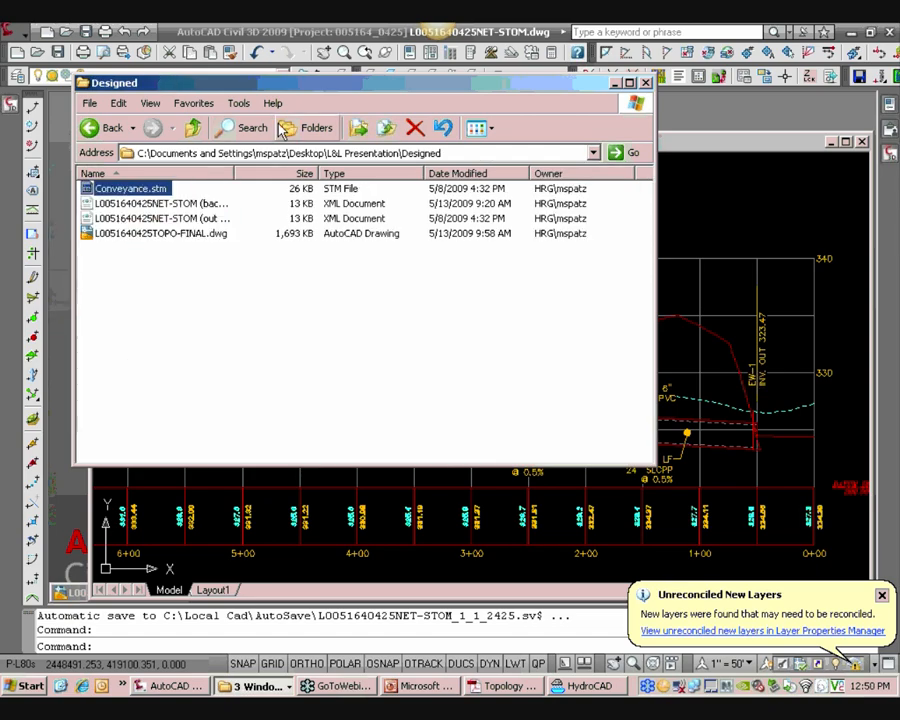
pyautogui.click(193, 129)
pyautogui.rightClick(292, 364)
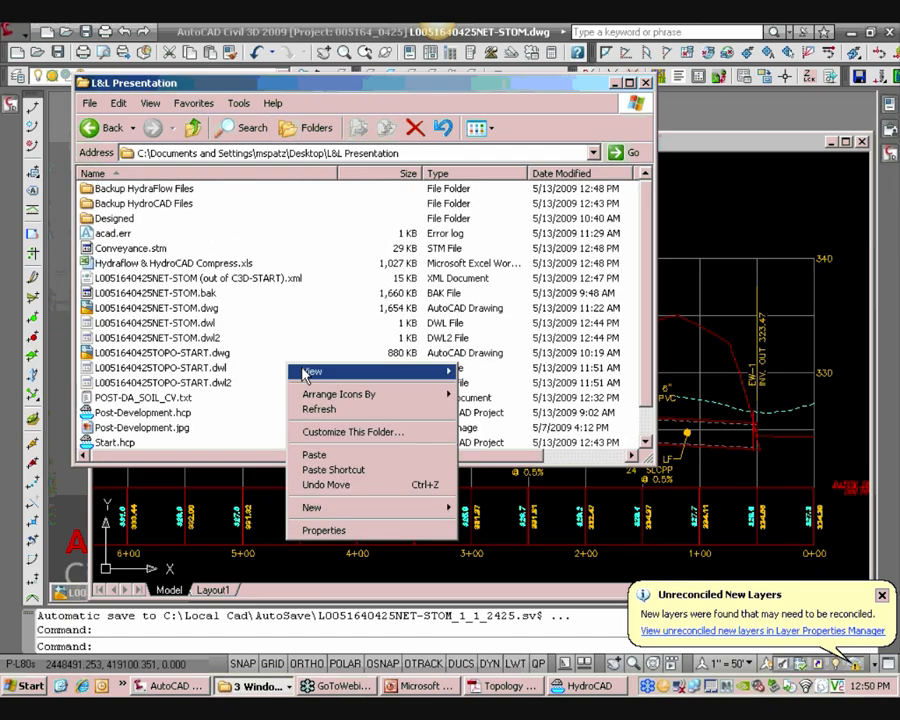
pyautogui.click(312, 454)
pyautogui.click(514, 443)
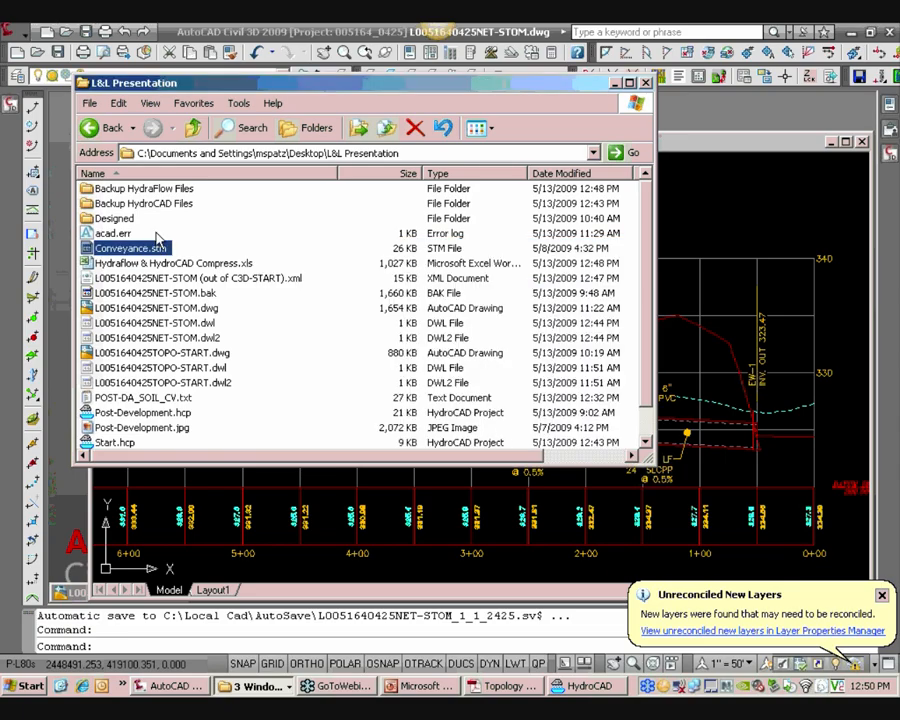
# Copy the L005164042SNET-STOM (out of C3D-[designed]).xml file from the Designed folder into L&L Presentation
pyautogui.doubleClick(135, 220)
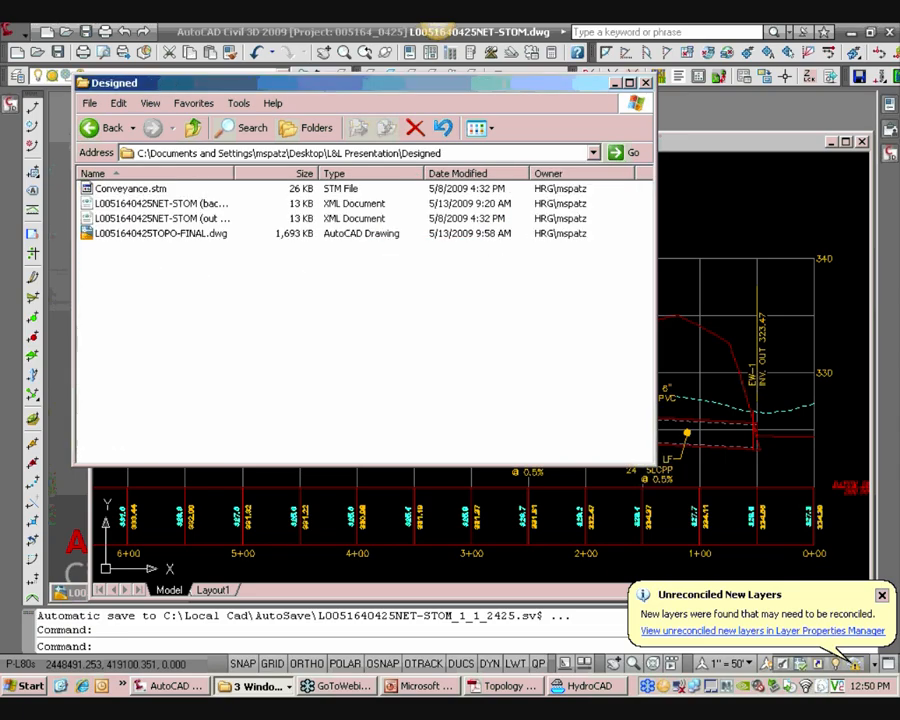
pyautogui.doubleClick(253, 173)
pyautogui.click(265, 204)
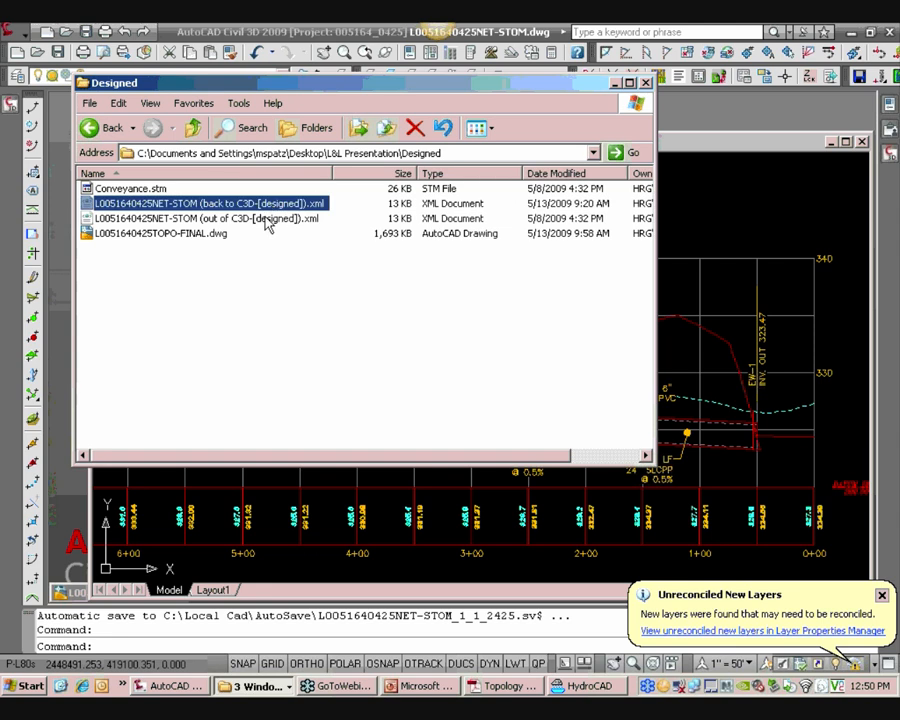
pyautogui.click(266, 218)
pyautogui.rightClick(266, 218)
pyautogui.click(291, 345)
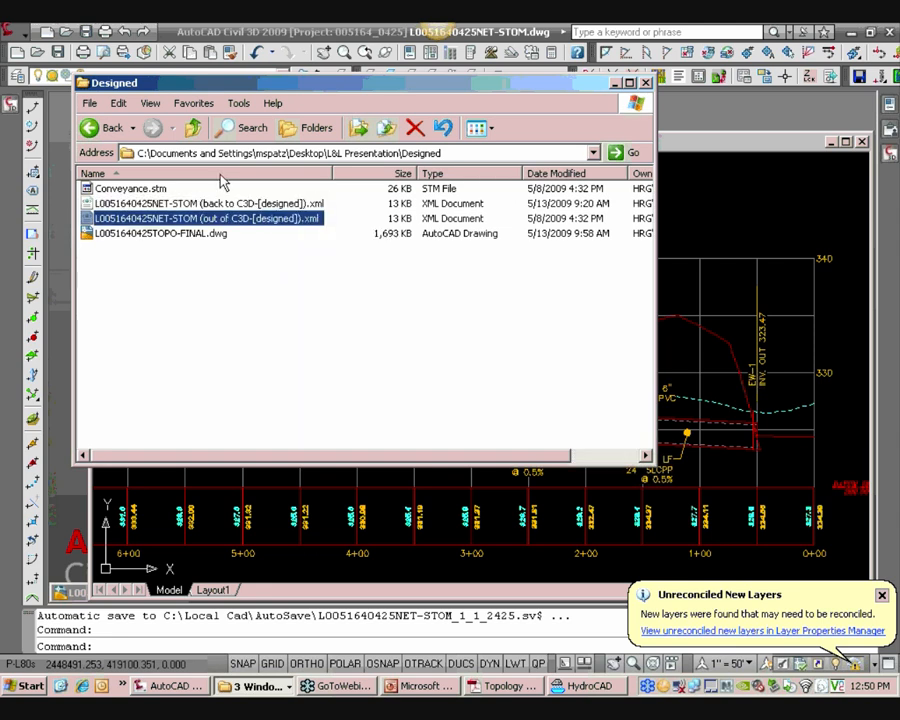
pyautogui.click(193, 127)
pyautogui.rightClick(287, 333)
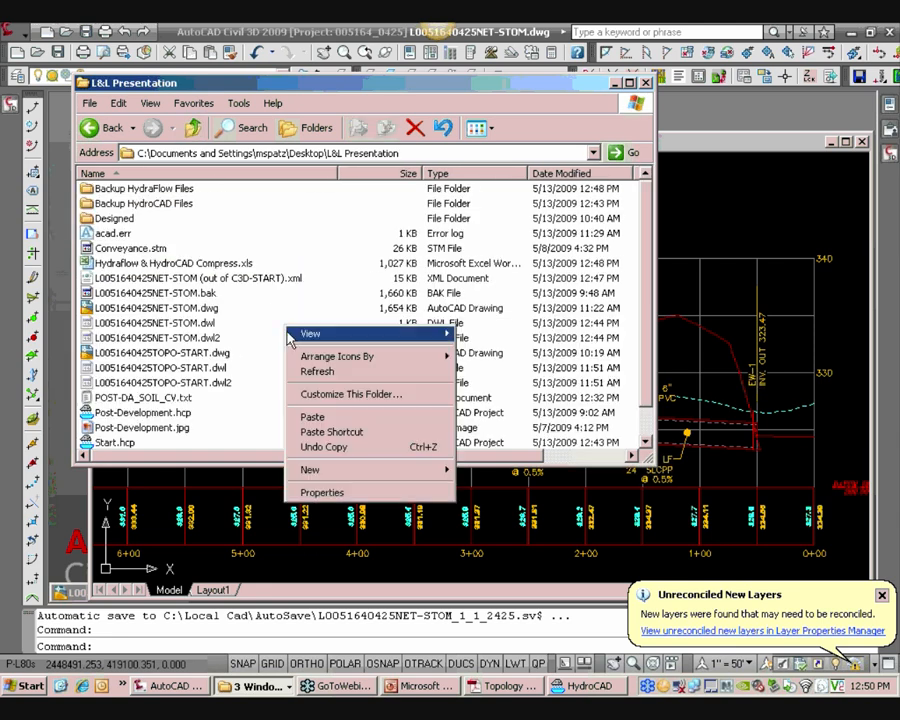
pyautogui.click(305, 415)
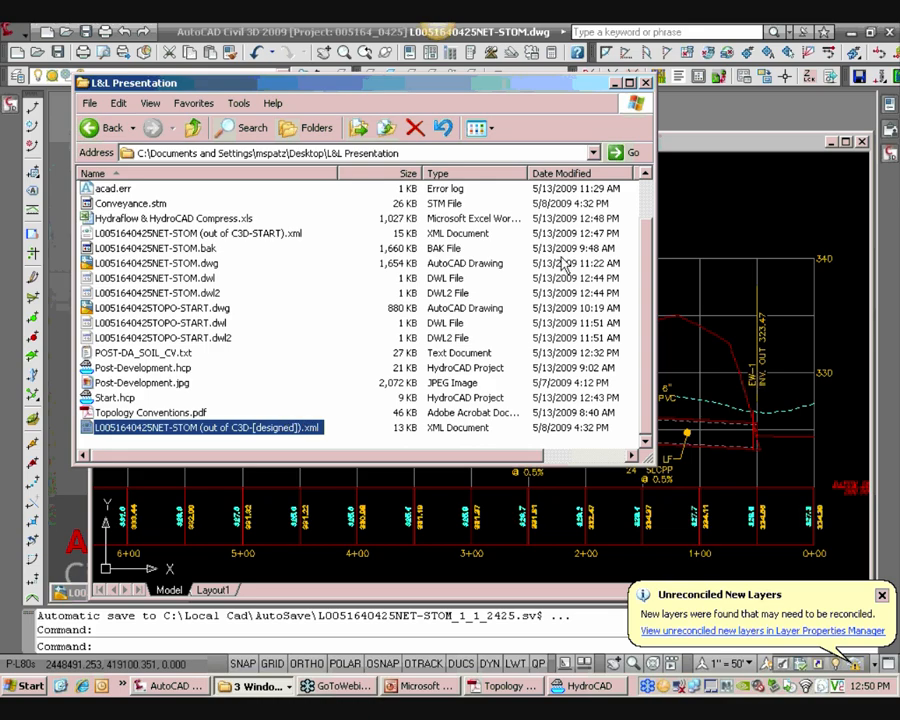
# Launch Hydraflow Storm Sewers from the C3D 2009 programs group and open Conveyance.stm
pyautogui.click(123, 686)
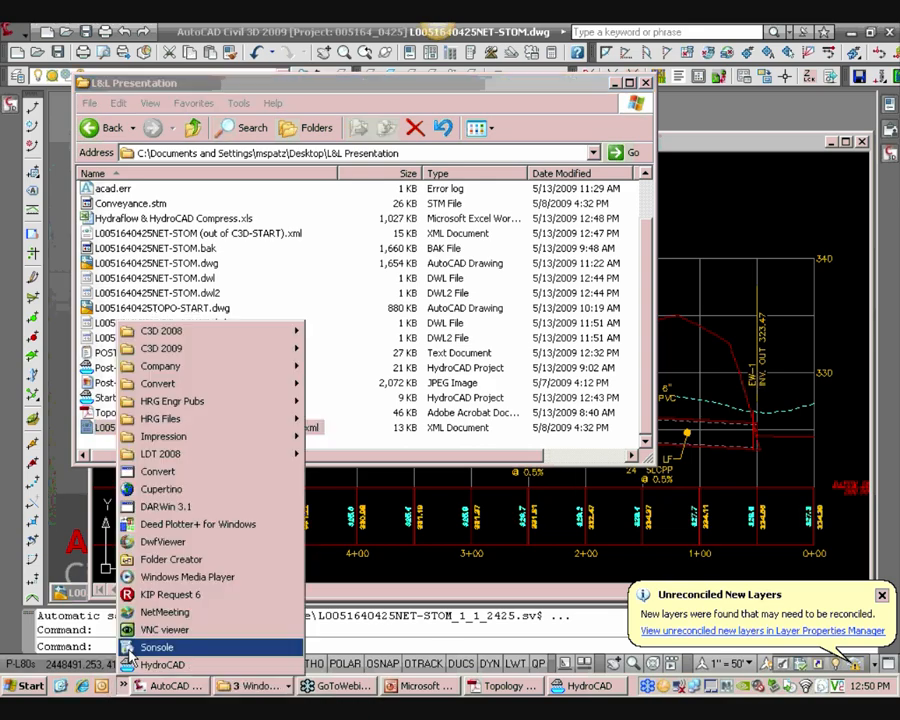
pyautogui.moveTo(175, 333)
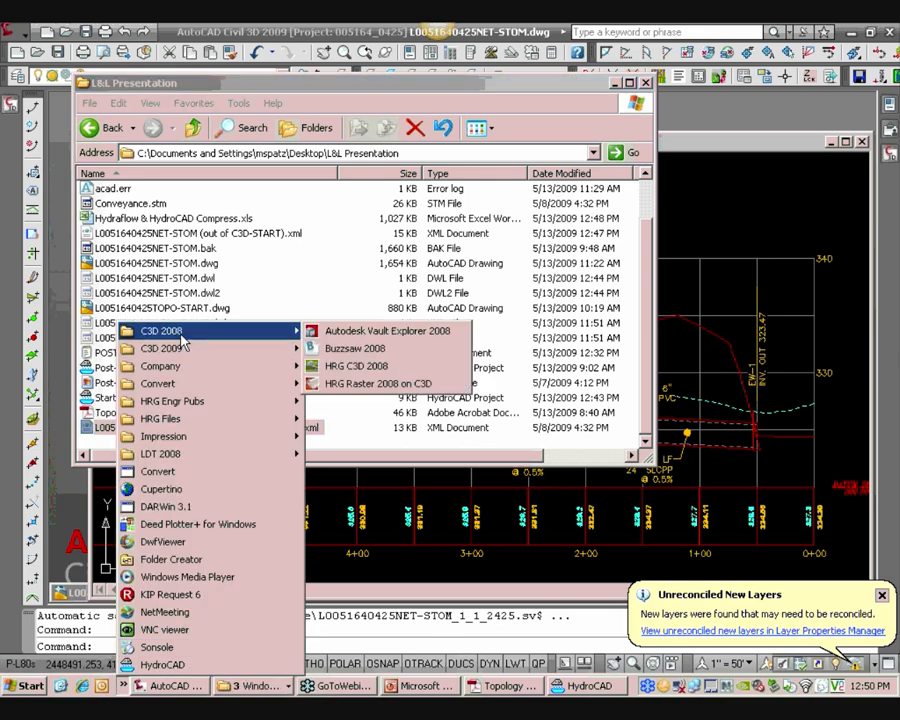
pyautogui.click(358, 452)
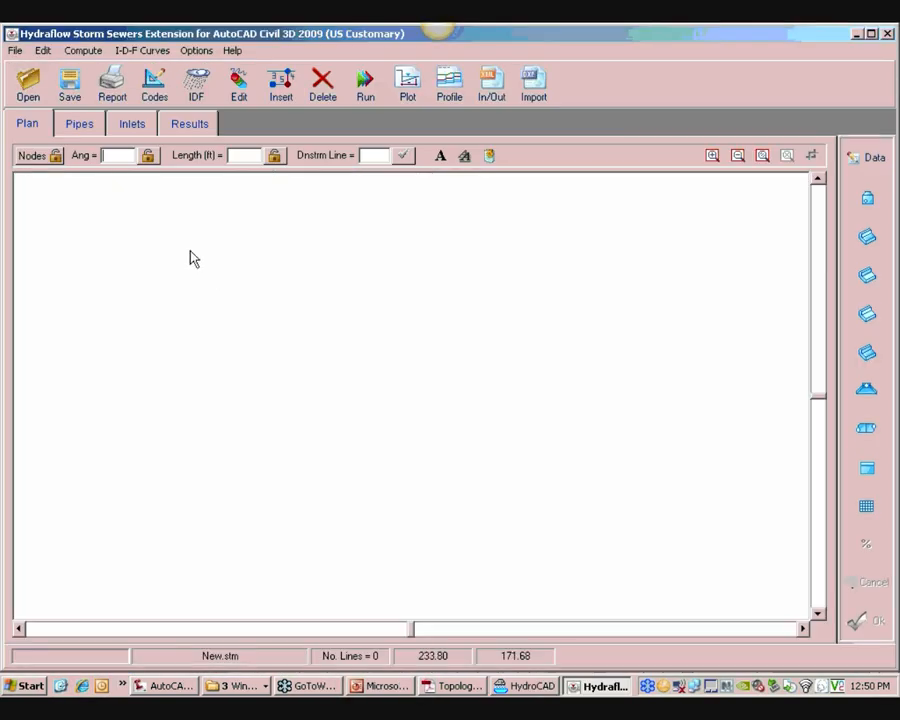
pyautogui.click(28, 84)
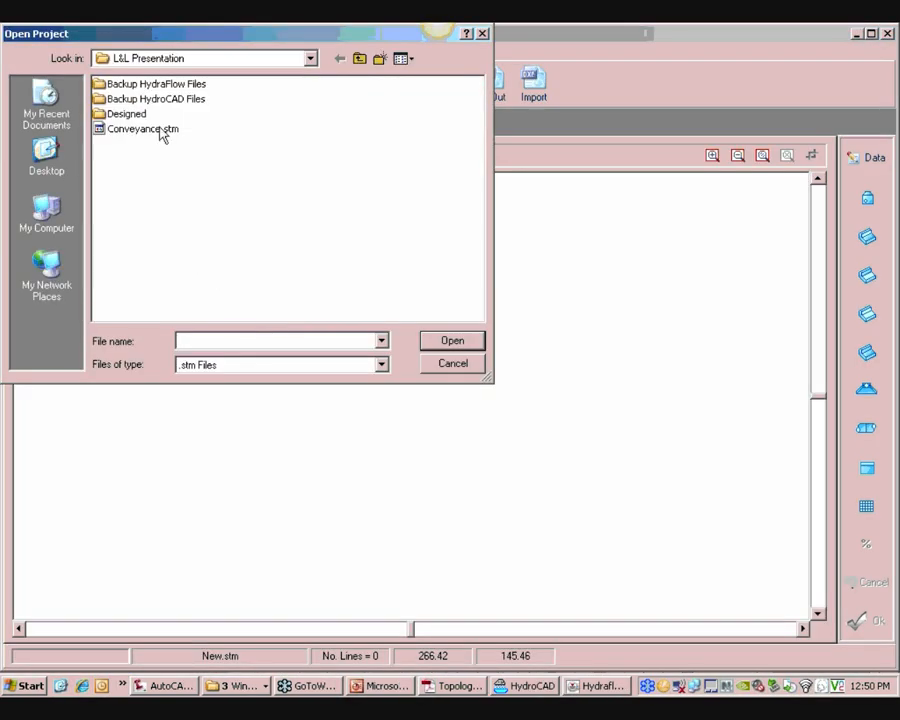
pyautogui.click(143, 128)
pyautogui.click(458, 345)
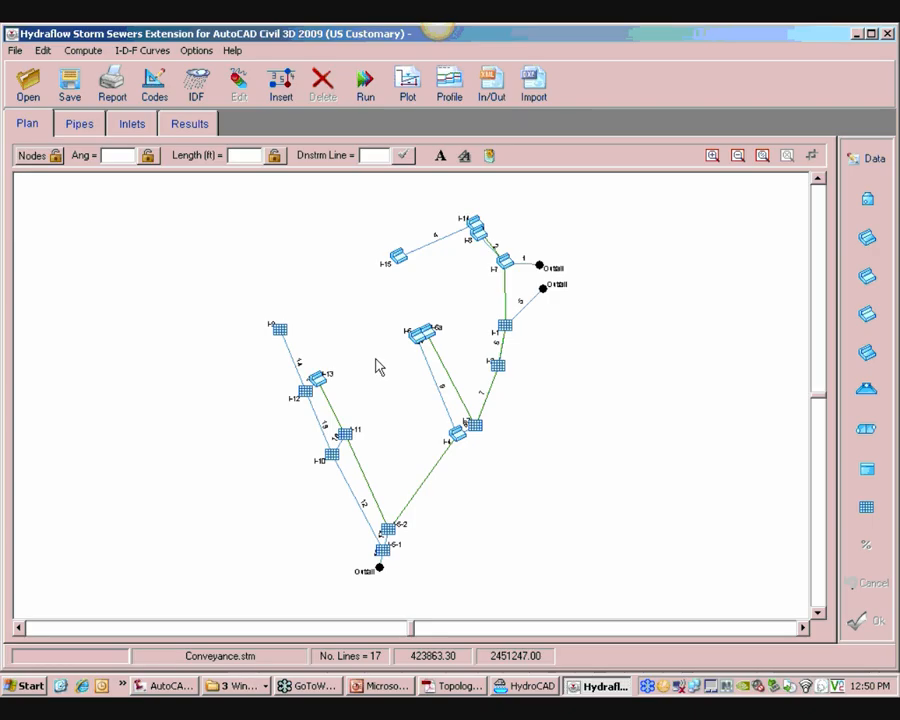
# Zoom into the network and inspect line 9's pipe and inlet data in the Add/Edit dialog
pyautogui.click(712, 156)
pyautogui.click(495, 344)
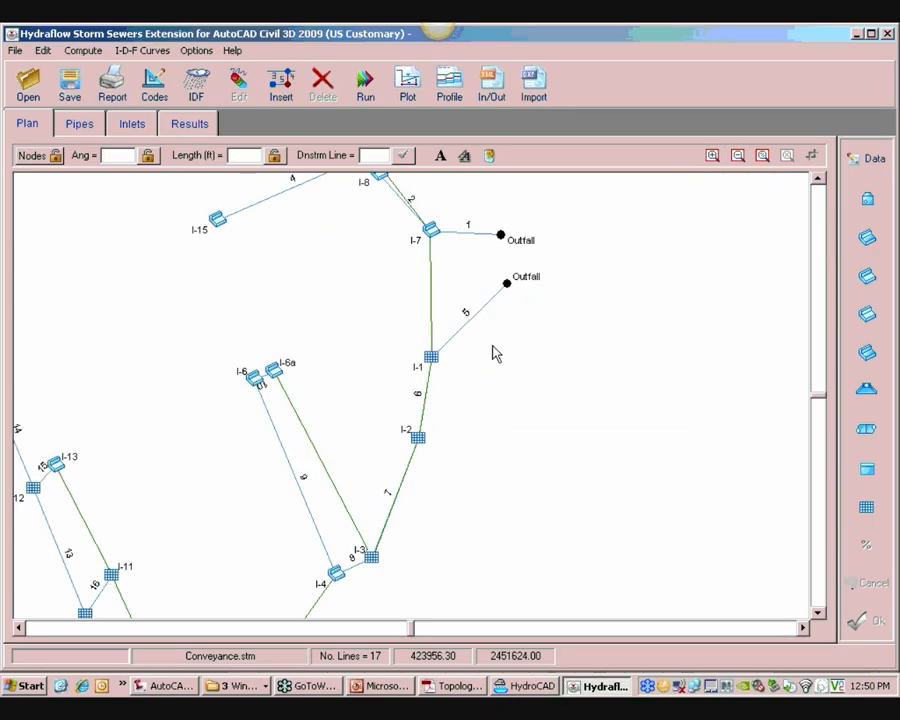
pyautogui.click(272, 420)
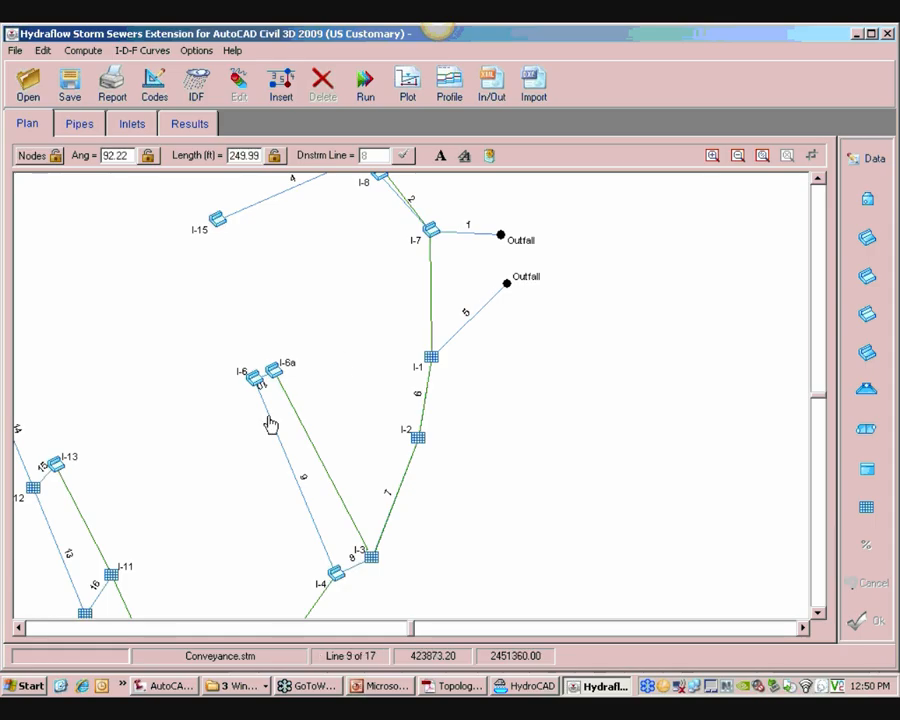
pyautogui.click(874, 160)
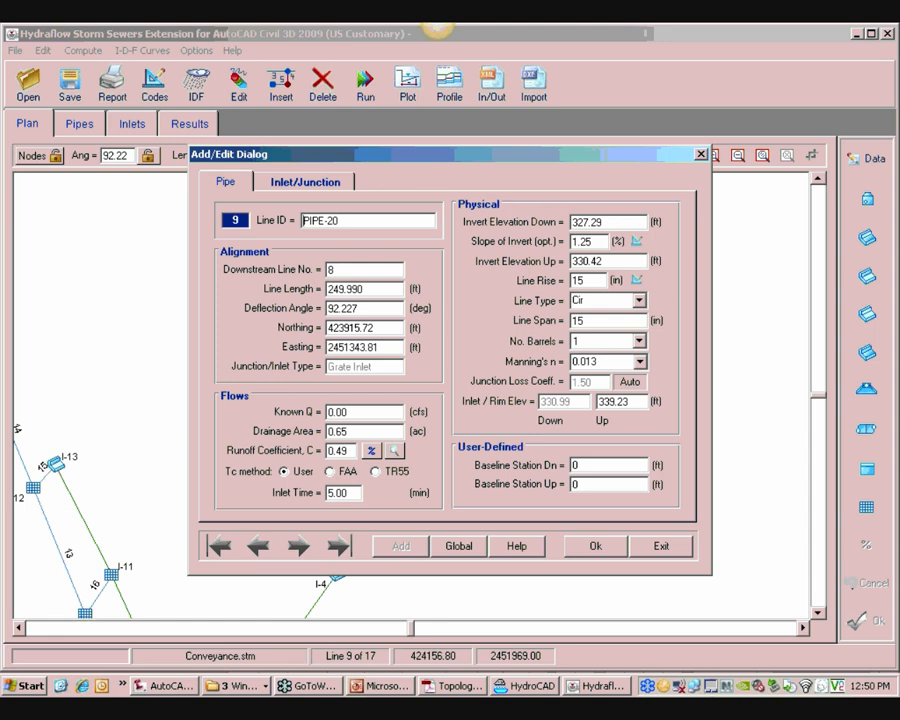
pyautogui.click(305, 181)
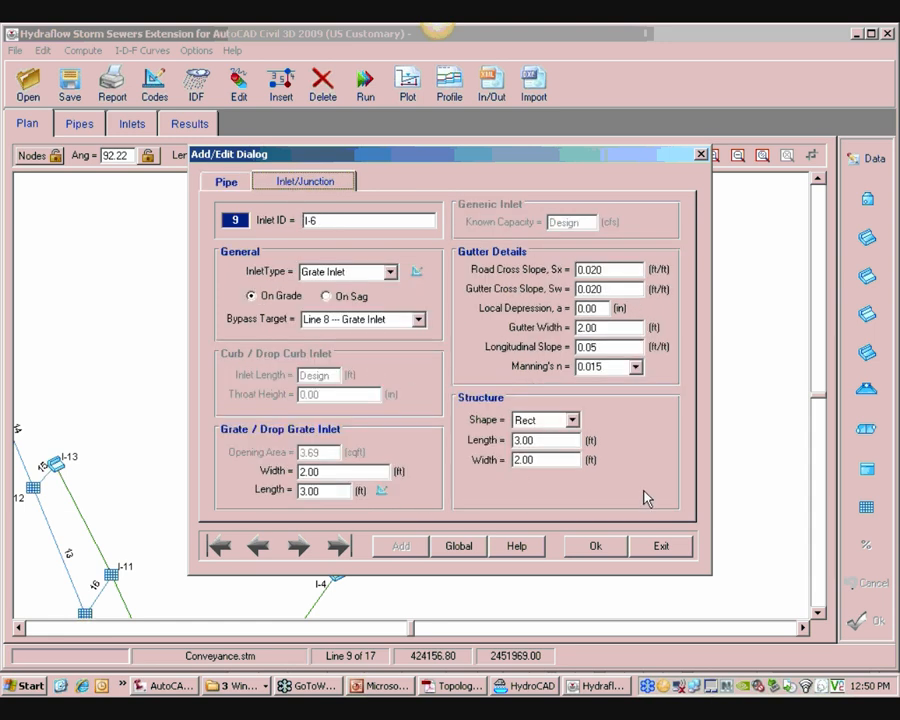
pyautogui.click(663, 546)
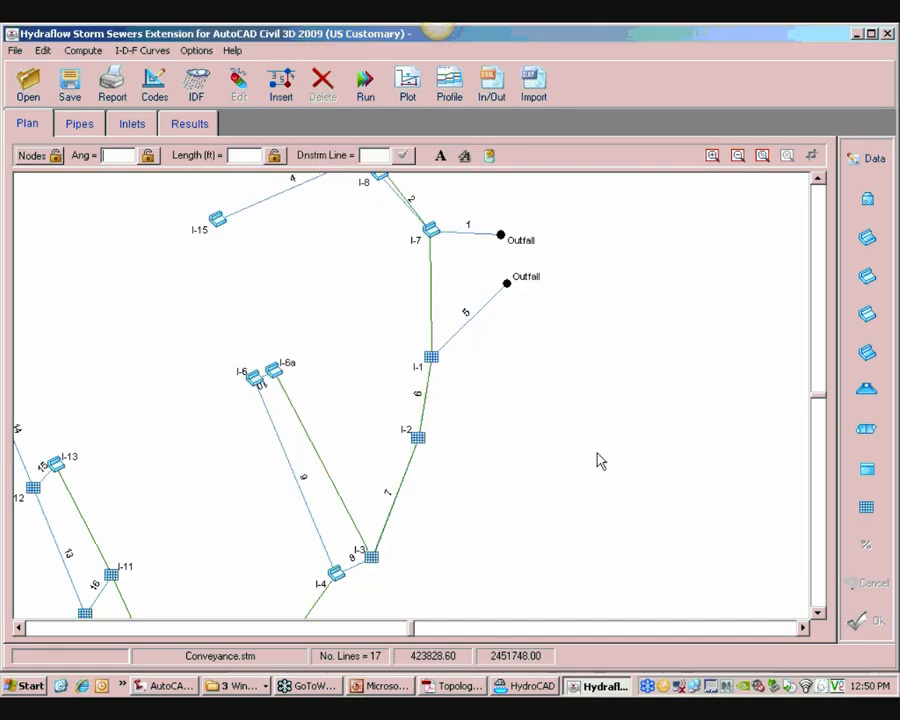
# Examine the storm alignment profile in the Civil 3D drawing around the pipe between I-12 and I-9
pyautogui.click(138, 690)
pyautogui.scroll(-4, 275, 392)
pyautogui.moveTo(275, 392)
pyautogui.mouseDown(button='middle')
pyautogui.moveTo(458, 376)
pyautogui.moveTo(388, 423)
pyautogui.mouseUp(button='middle')
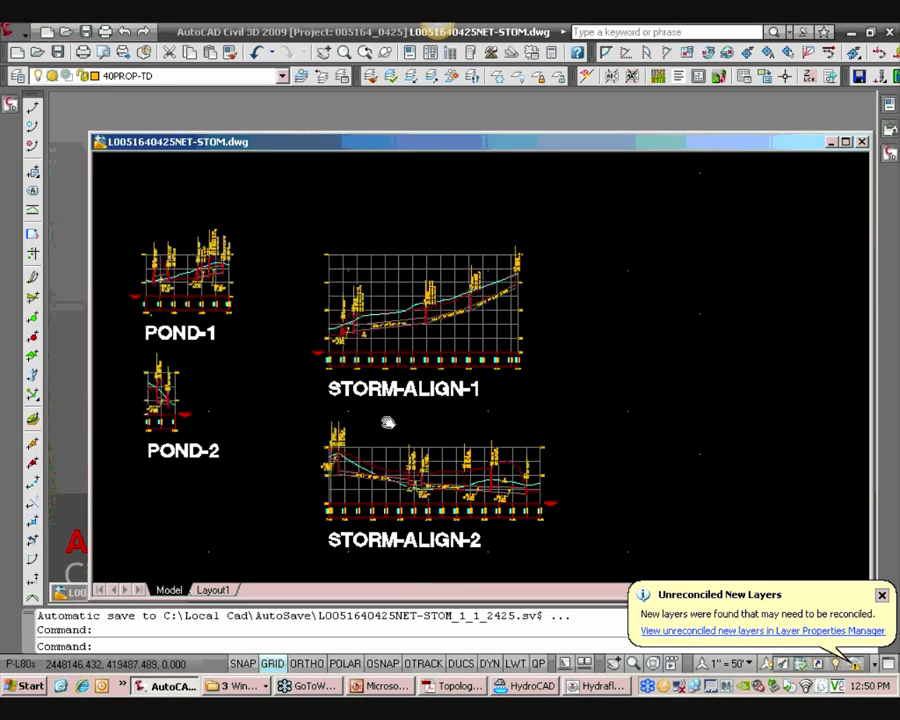
pyautogui.scroll(10, 470, 320)
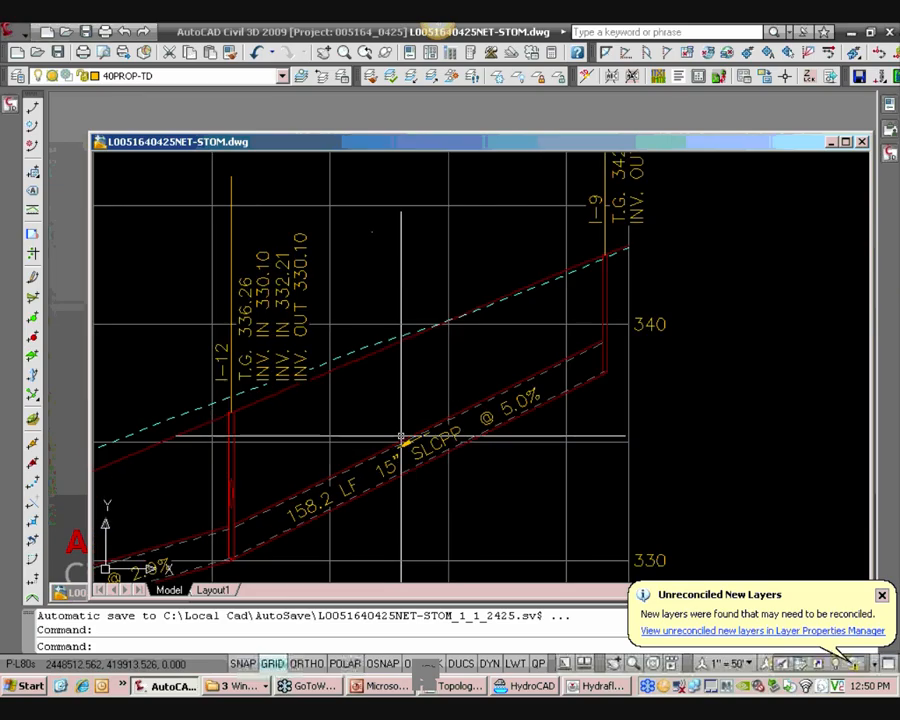
pyautogui.scroll(-2, 375, 479)
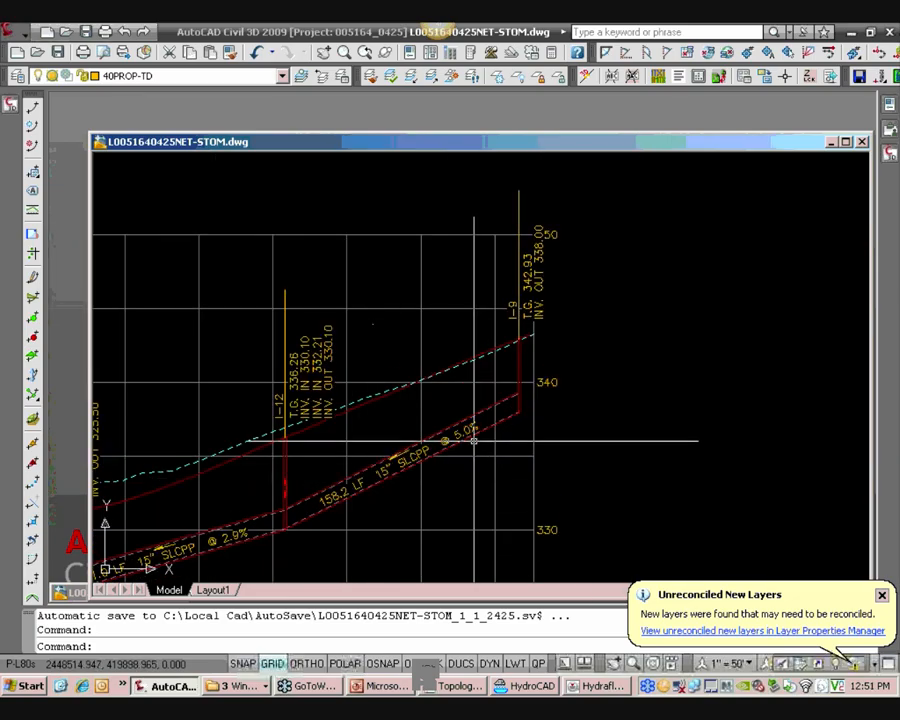
pyautogui.scroll(3, 473, 440)
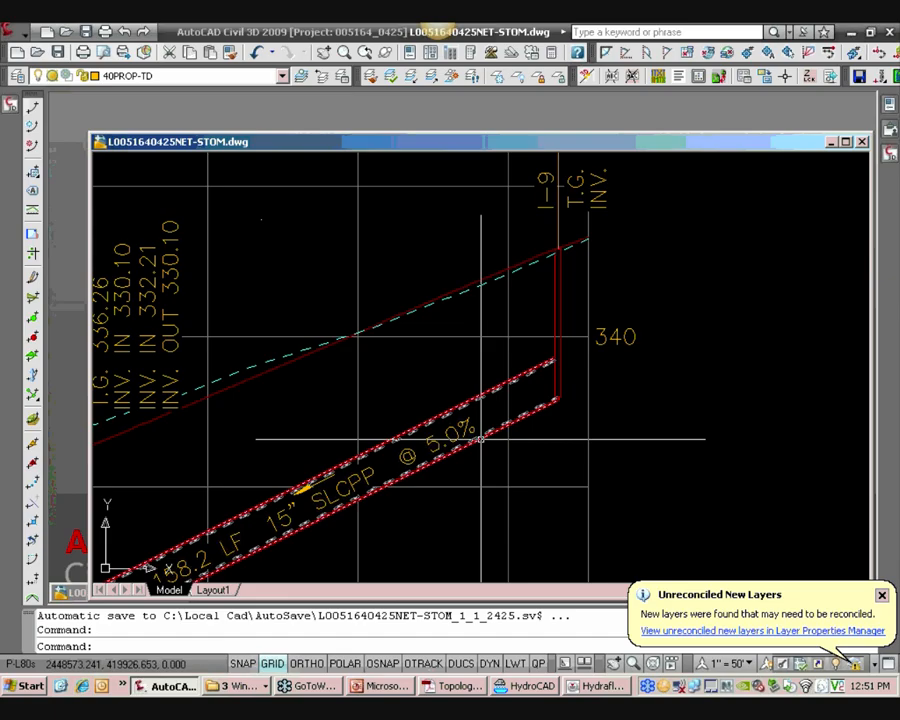
pyautogui.scroll(-3, 481, 433)
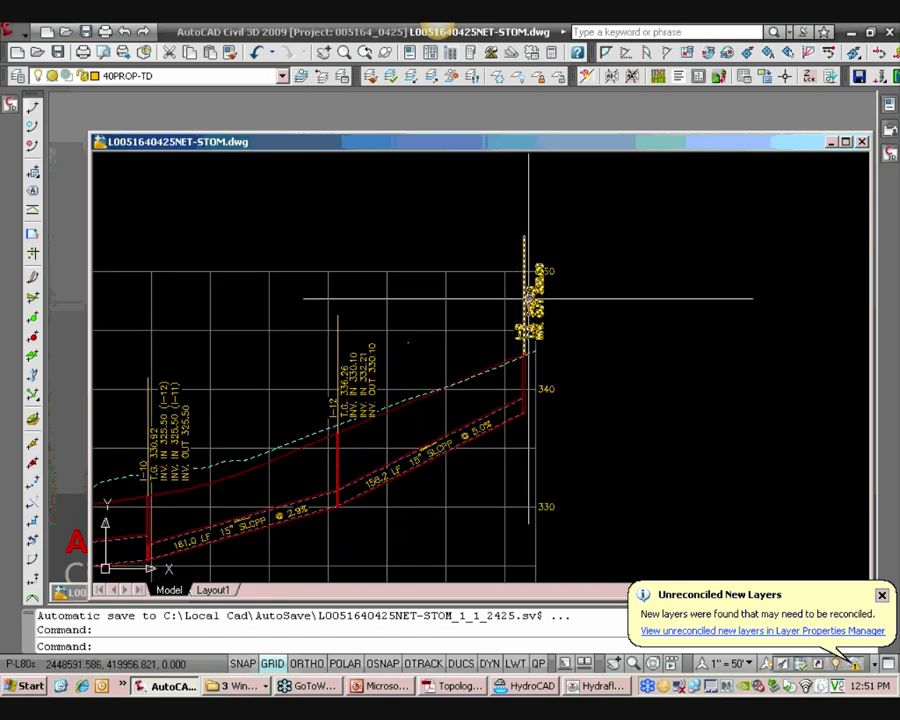
pyautogui.scroll(3, 530, 300)
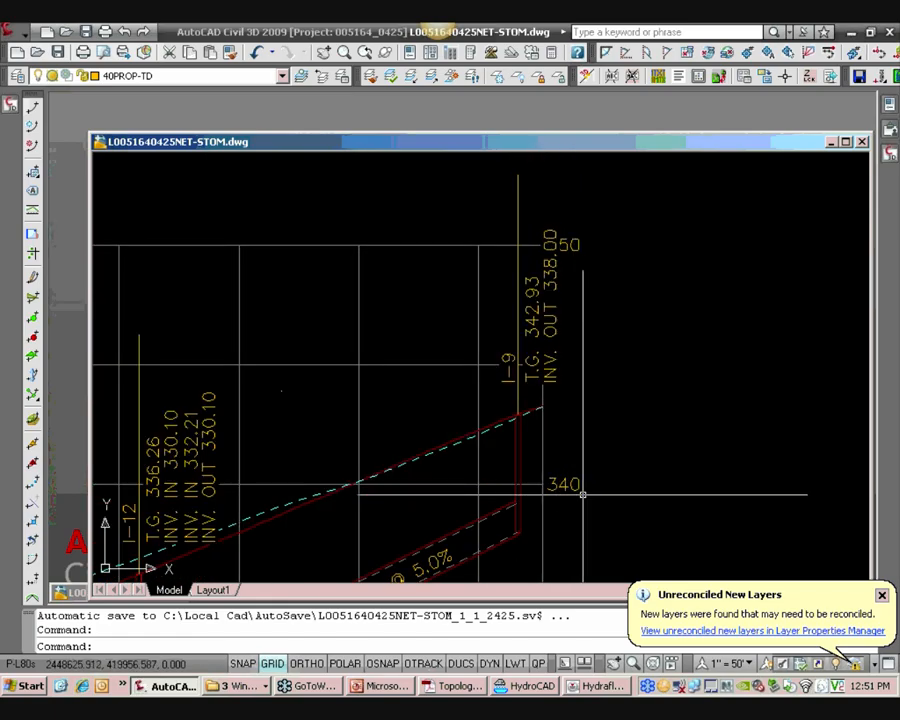
pyautogui.click(594, 686)
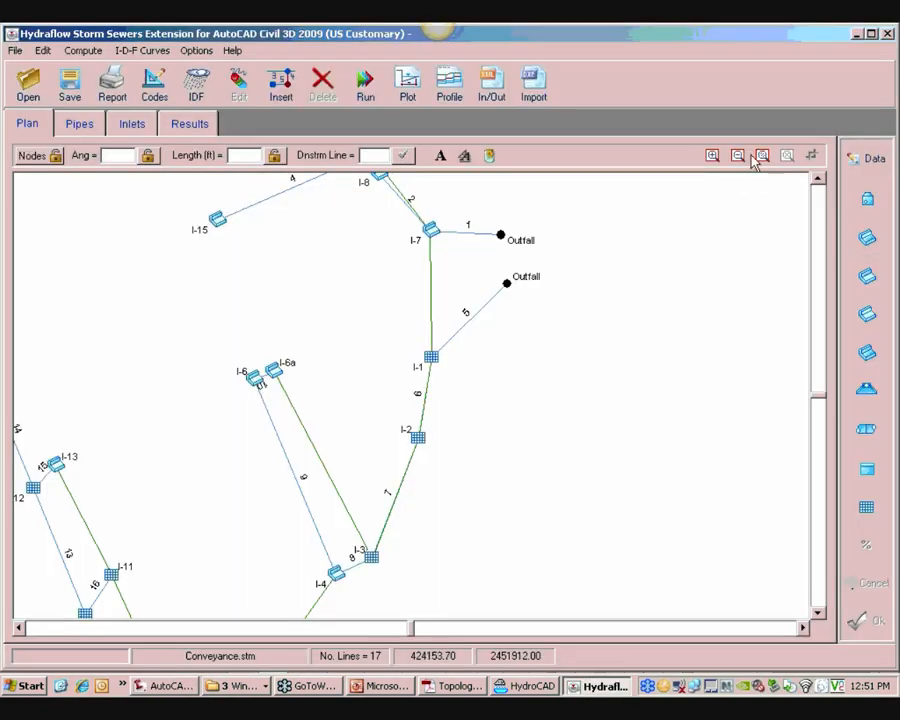
# Edit line 14's pipe, setting the upstream invert elevation to 335.00 ft and the line rise to 24 in
pyautogui.rightClick(340, 427)
pyautogui.click(83, 398)
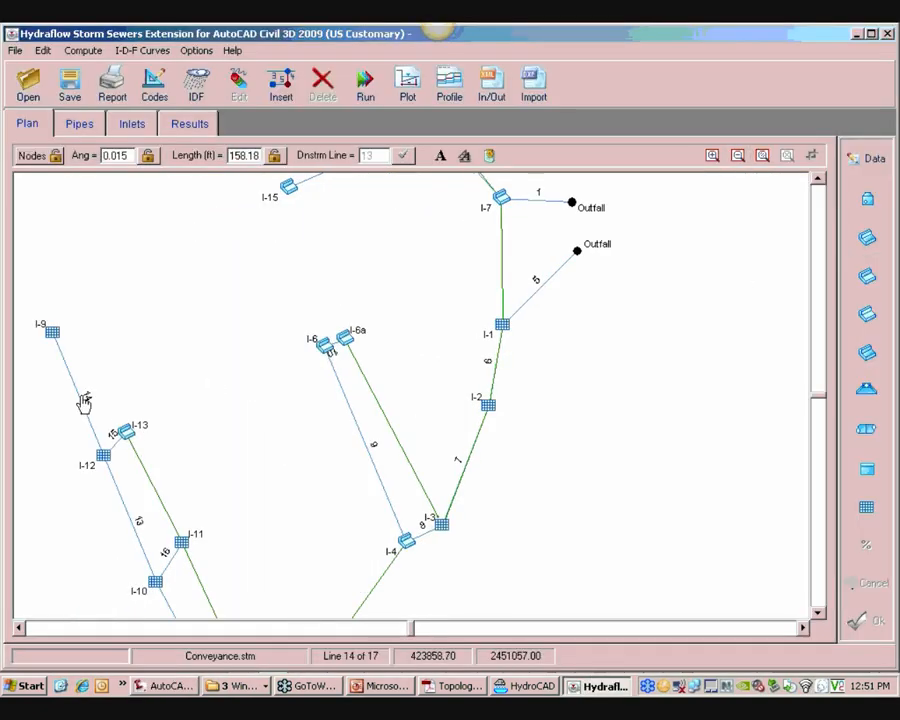
pyautogui.click(864, 162)
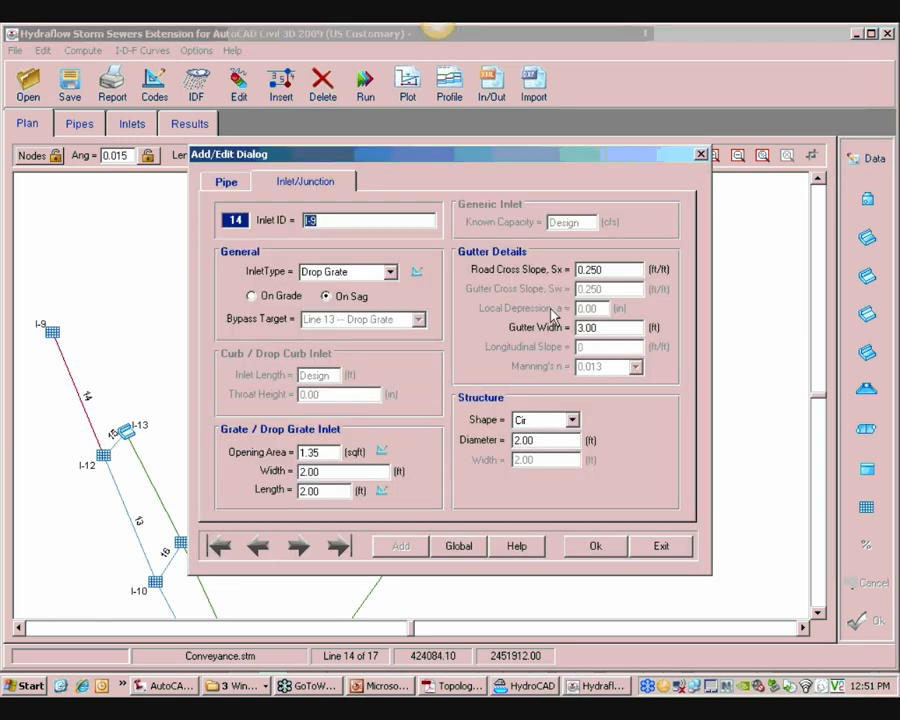
pyautogui.click(236, 188)
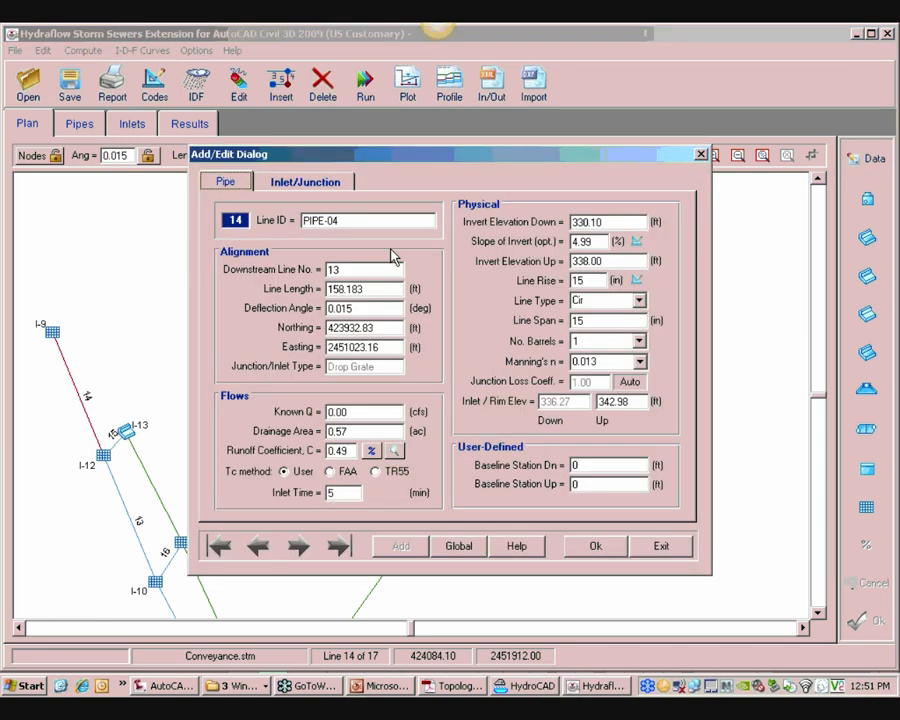
pyautogui.doubleClick(596, 281)
pyautogui.doubleClick(596, 321)
pyautogui.doubleClick(609, 261)
pyautogui.doubleClick(610, 261)
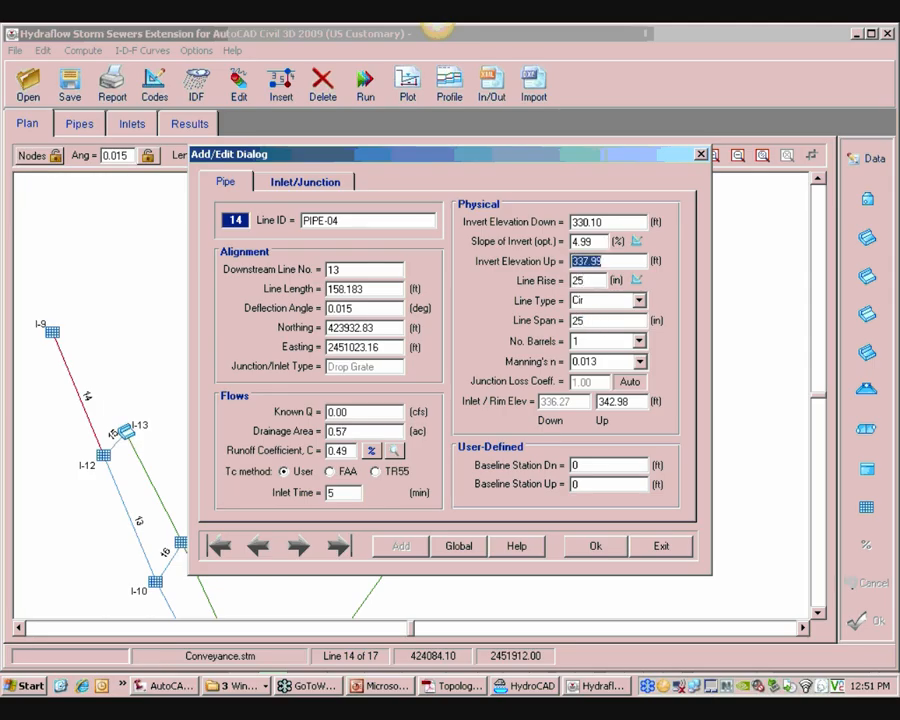
pyautogui.write('335')
pyautogui.doubleClick(594, 283)
pyautogui.click(612, 261)
pyautogui.write('3')
pyautogui.click(600, 545)
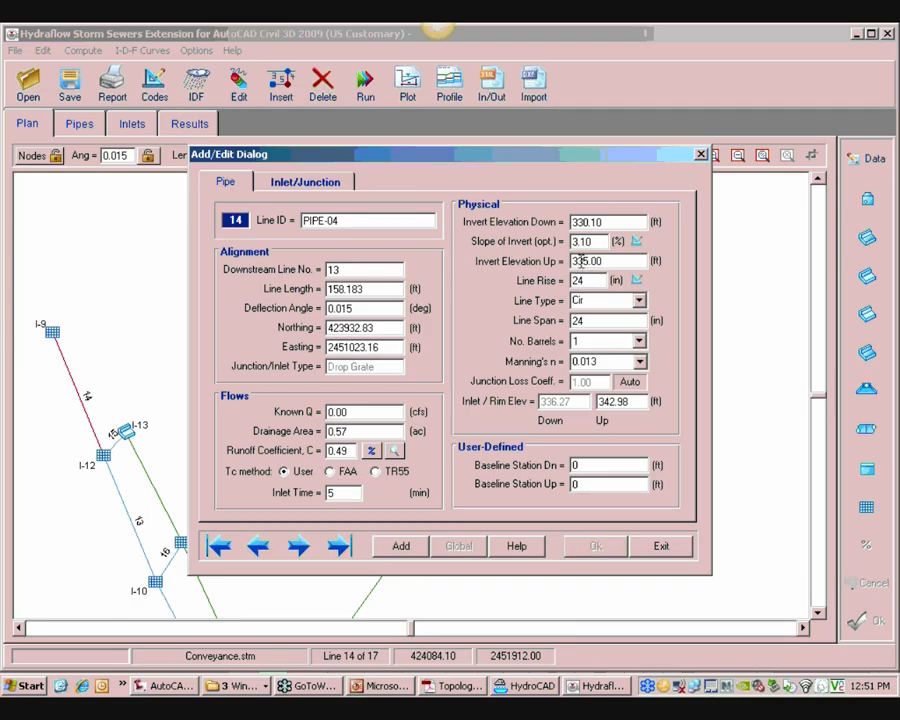
pyautogui.write('13')
pyautogui.click(668, 548)
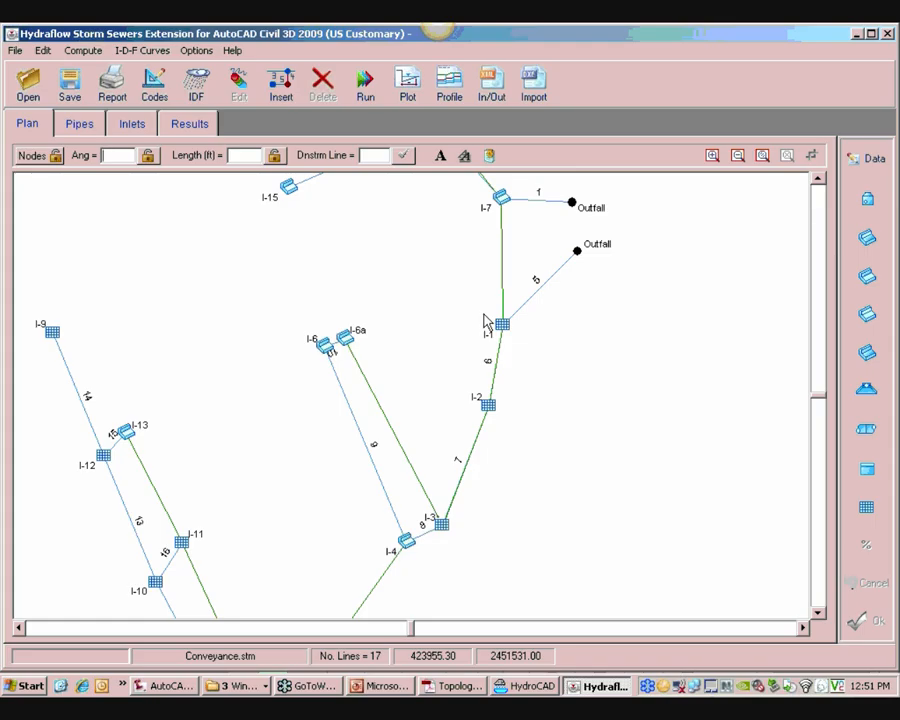
# Return to the Civil 3D drawing's storm alignment profiles
pyautogui.click(168, 686)
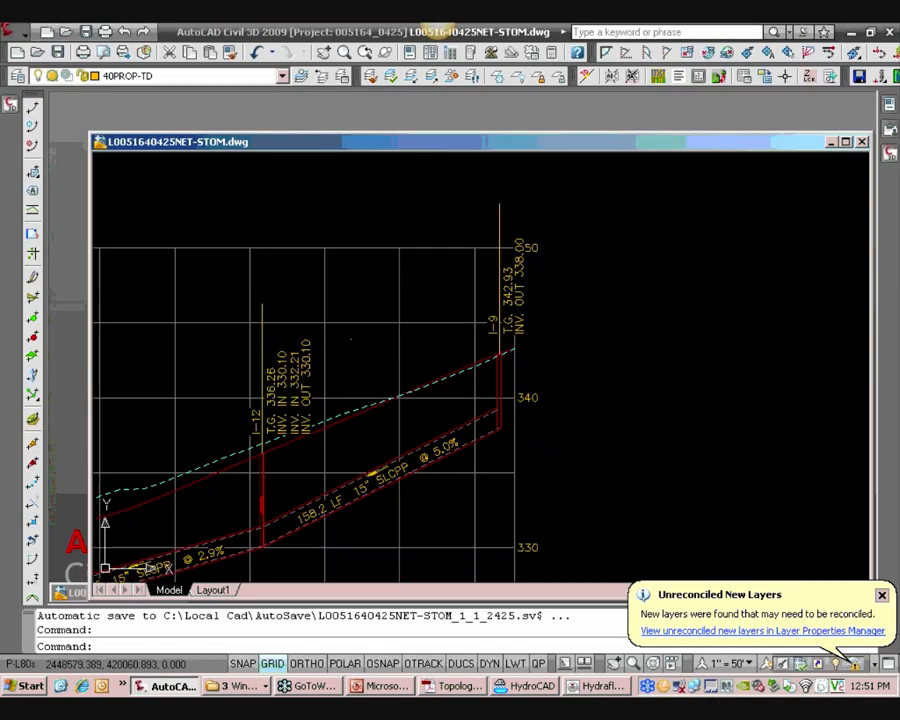
pyautogui.scroll(-5, 452, 297)
pyautogui.scroll(4, 328, 405)
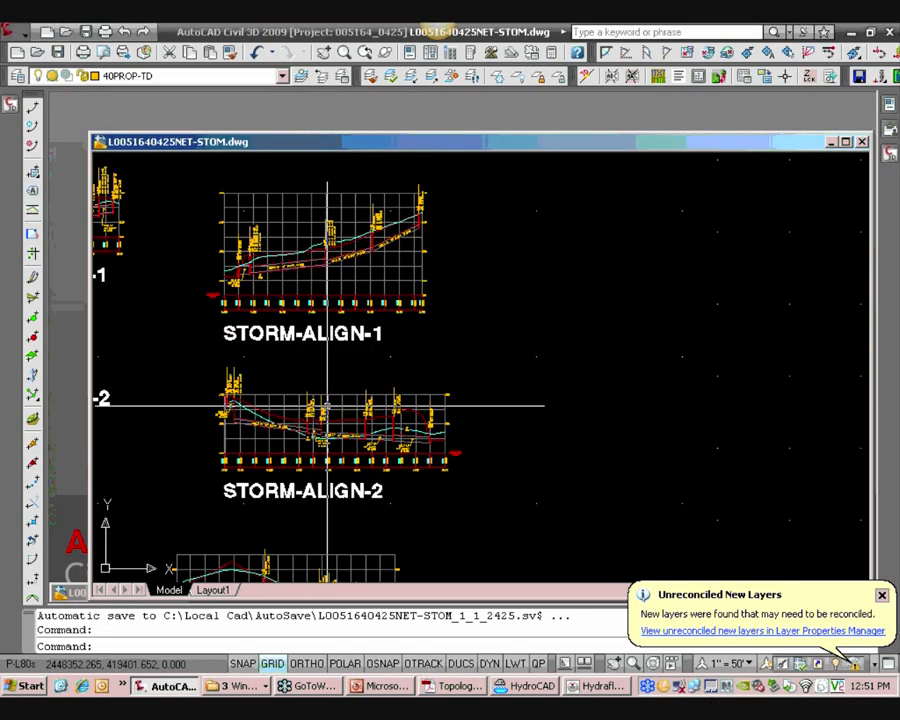
# Examine the STORM-ALIGN-1 and STORM-ALIGN-2 profiles in the drawing and maximize the drawing window
pyautogui.moveTo(328, 405); pyautogui.dragTo(401, 266, button='middle')
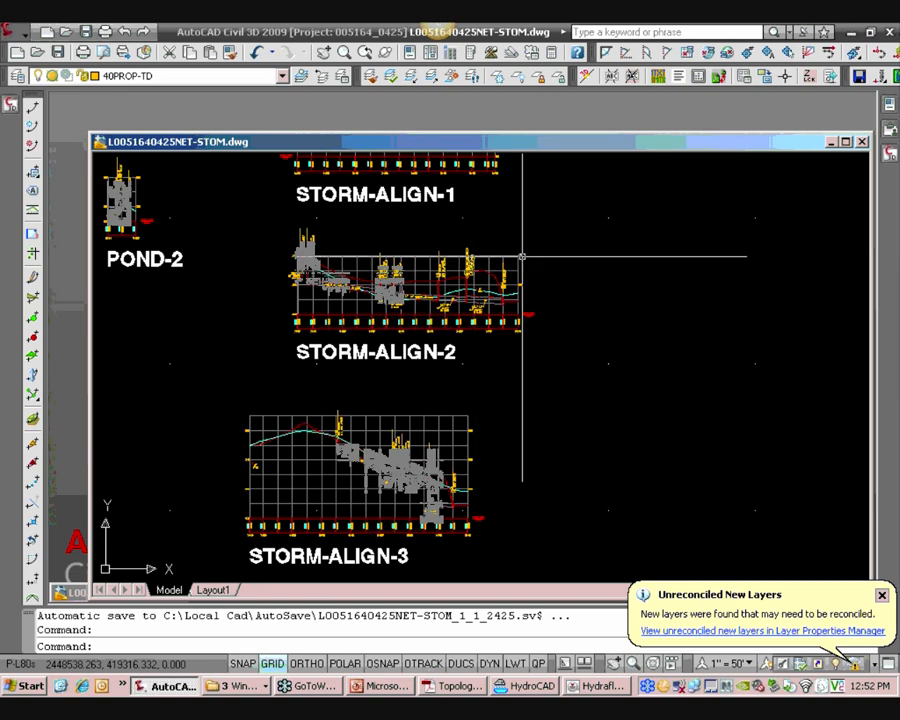
pyautogui.scroll(4, 460, 280)
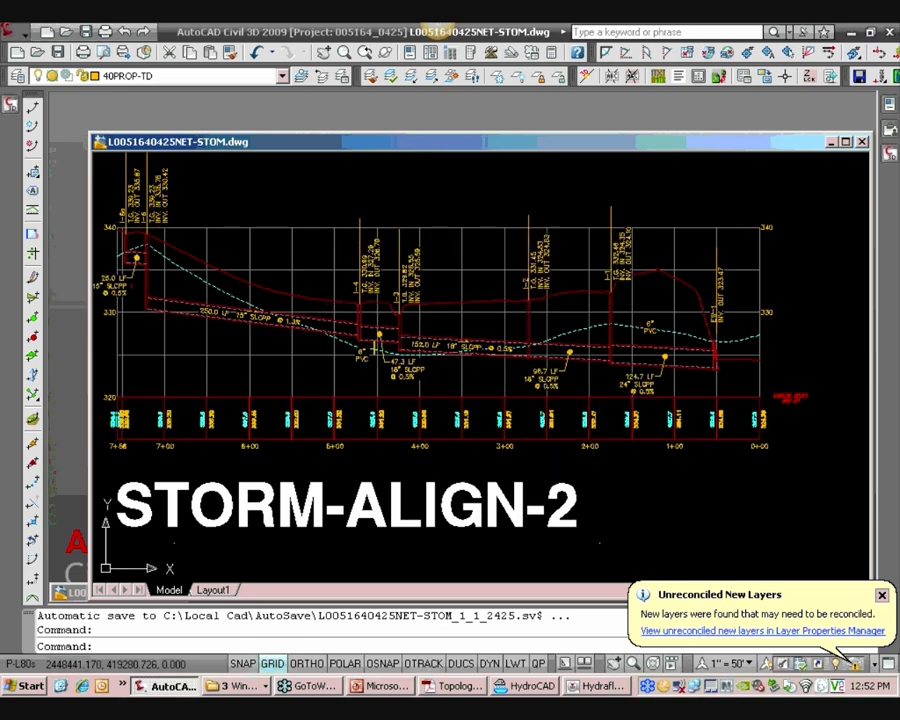
pyautogui.moveTo(258, 177); pyautogui.dragTo(269, 197, button='middle')
pyautogui.scroll(-5, 390, 360)
pyautogui.scroll(4, 420, 240)
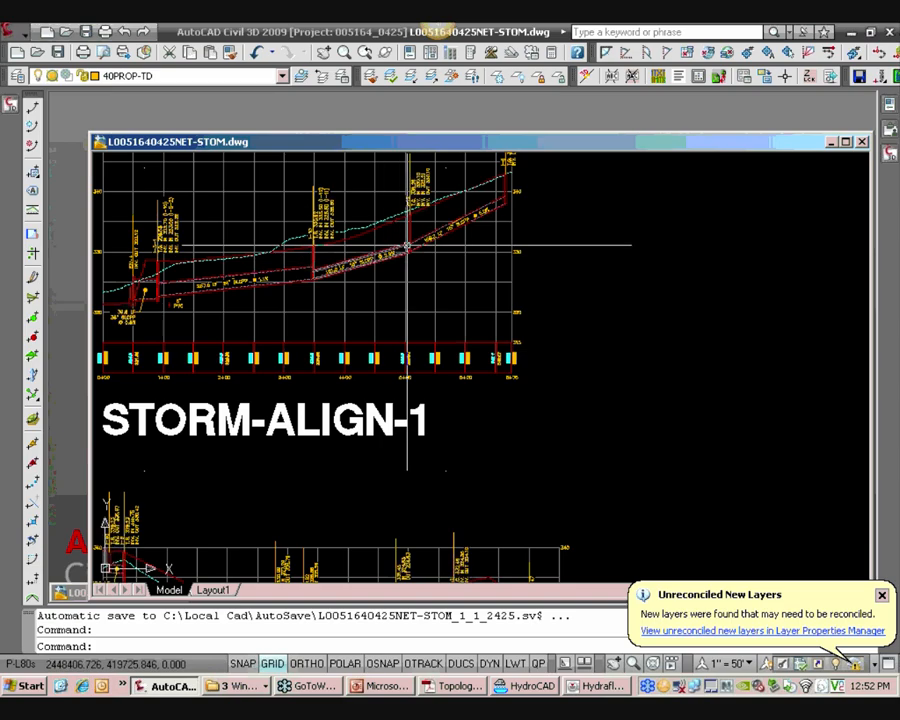
pyautogui.moveTo(460, 250); pyautogui.dragTo(460, 315, button='middle')
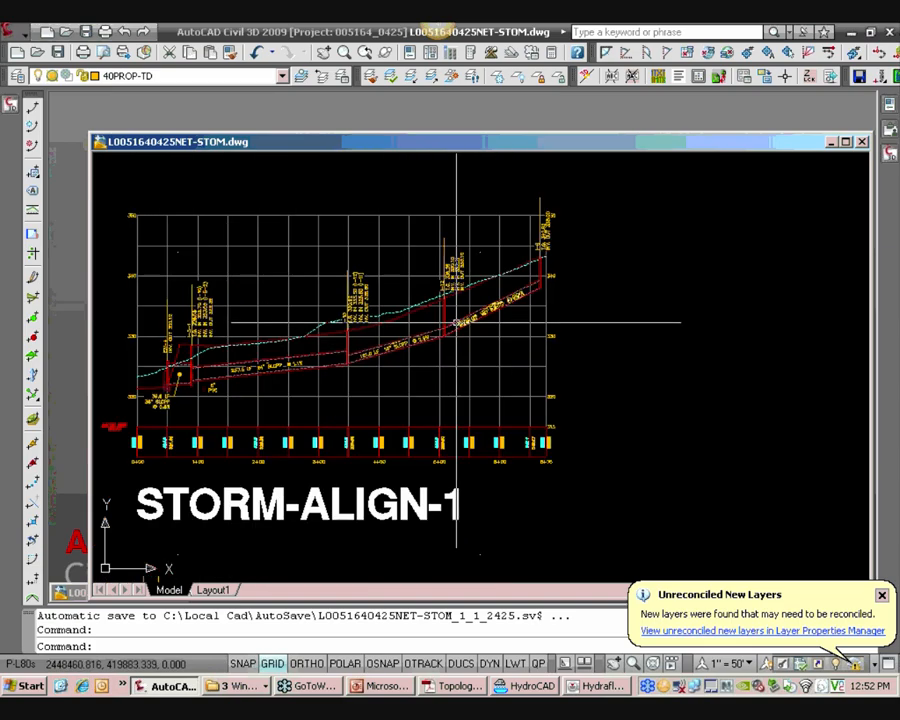
pyautogui.doubleClick(142, 147)
# Switch to Hydraflow and zoom out the plan view to show the whole storm network
pyautogui.moveTo(11, 109)
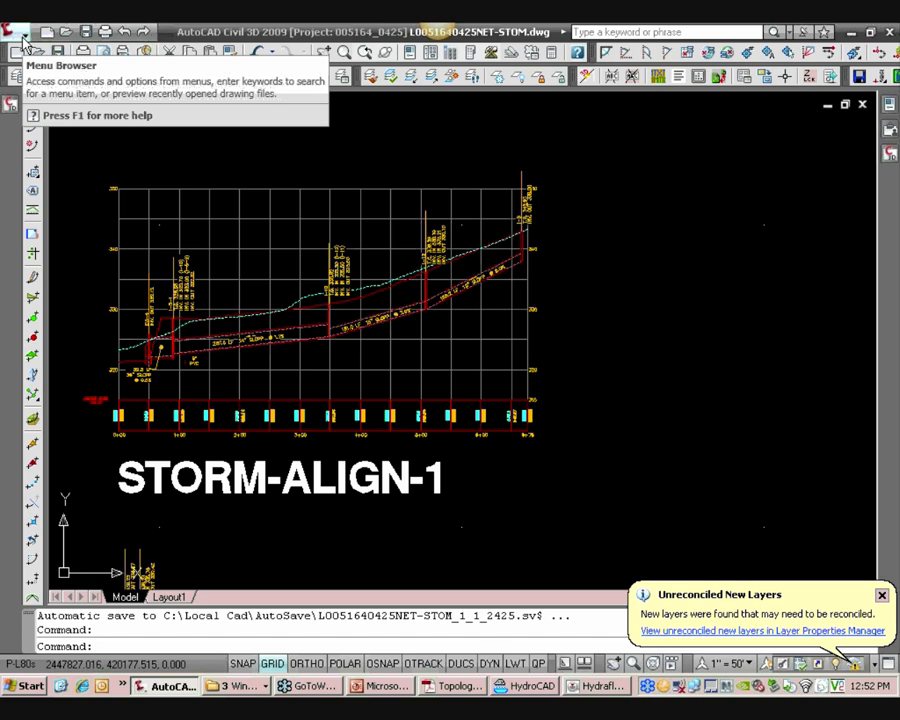
pyautogui.click(22, 38)
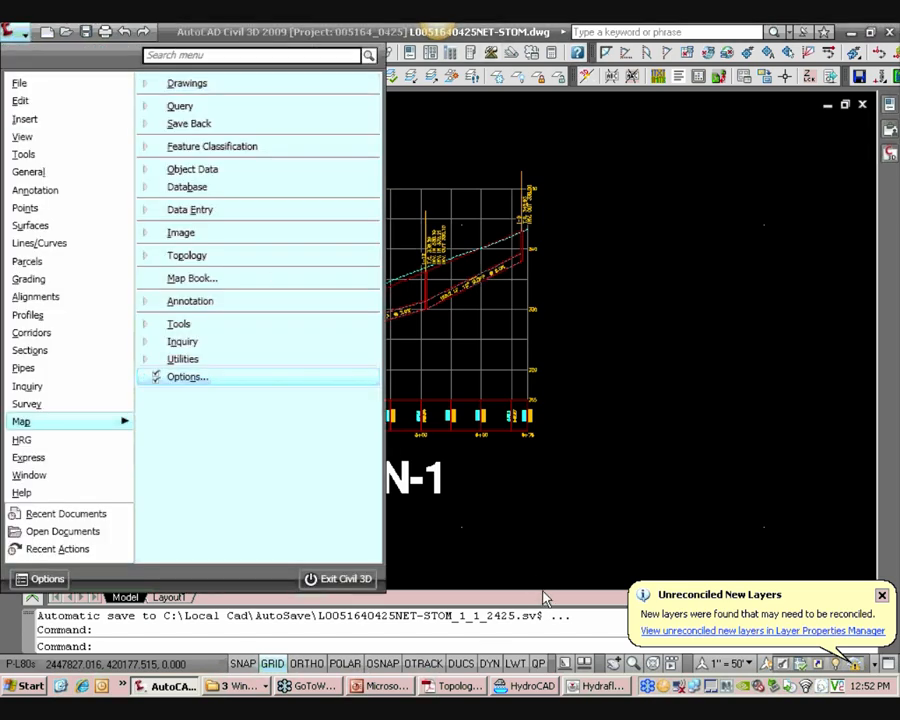
pyautogui.click(576, 690)
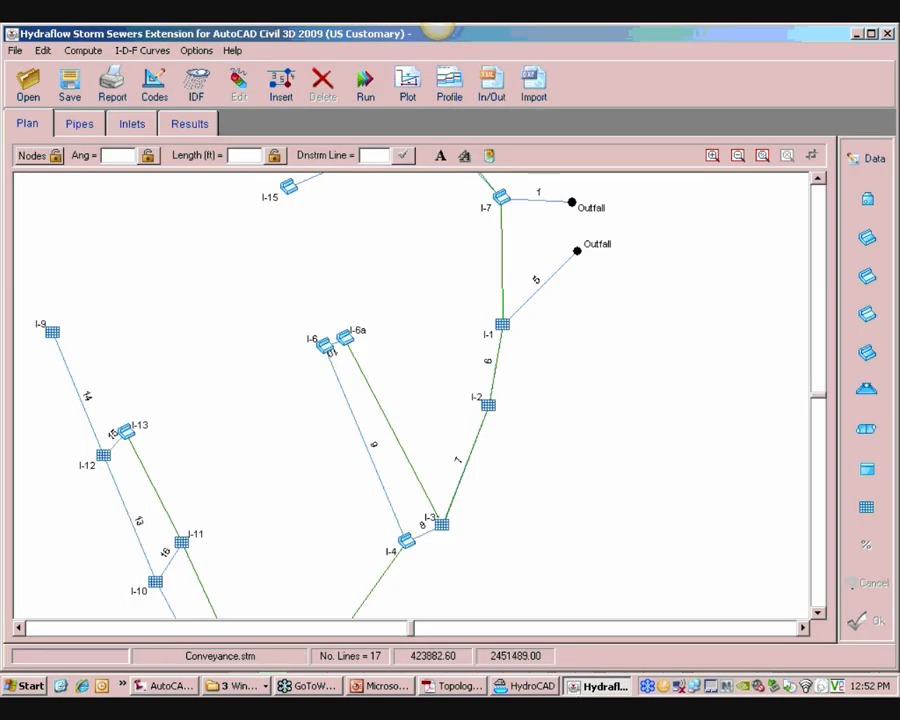
pyautogui.click(738, 156)
pyautogui.click(738, 156)
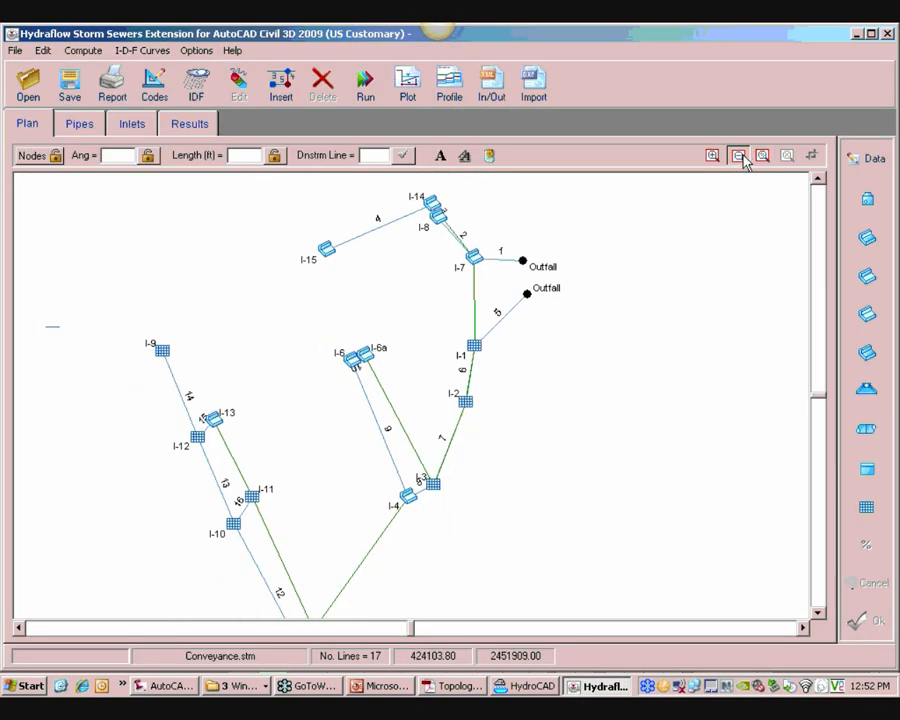
pyautogui.click(738, 156)
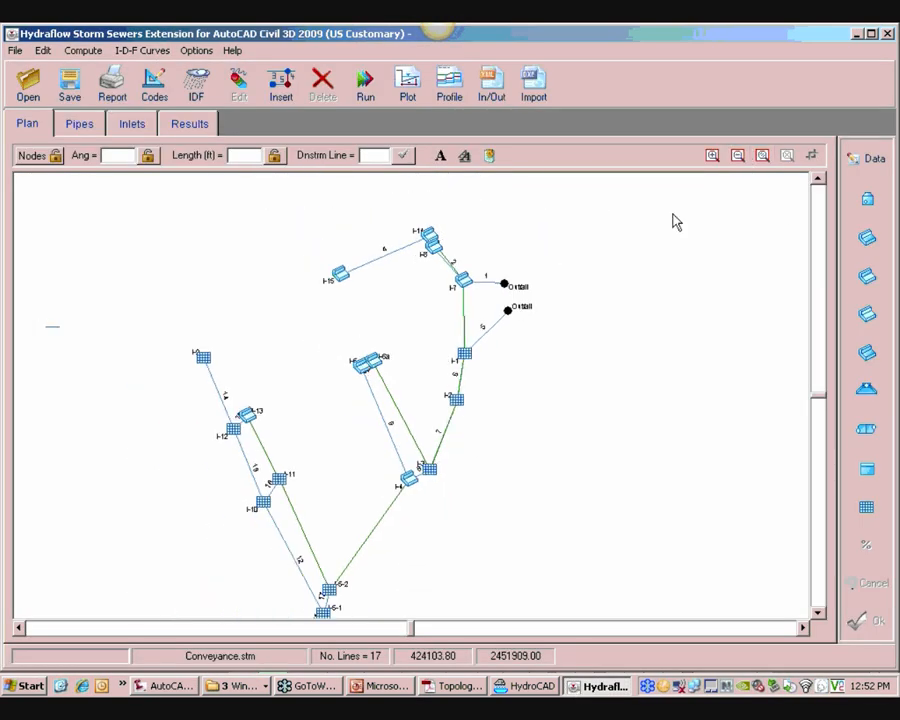
# Start a LandXML export that updates an existing file, load the designed XML file, and select the STORM pipe network
pyautogui.click(506, 99)
pyautogui.click(274, 234)
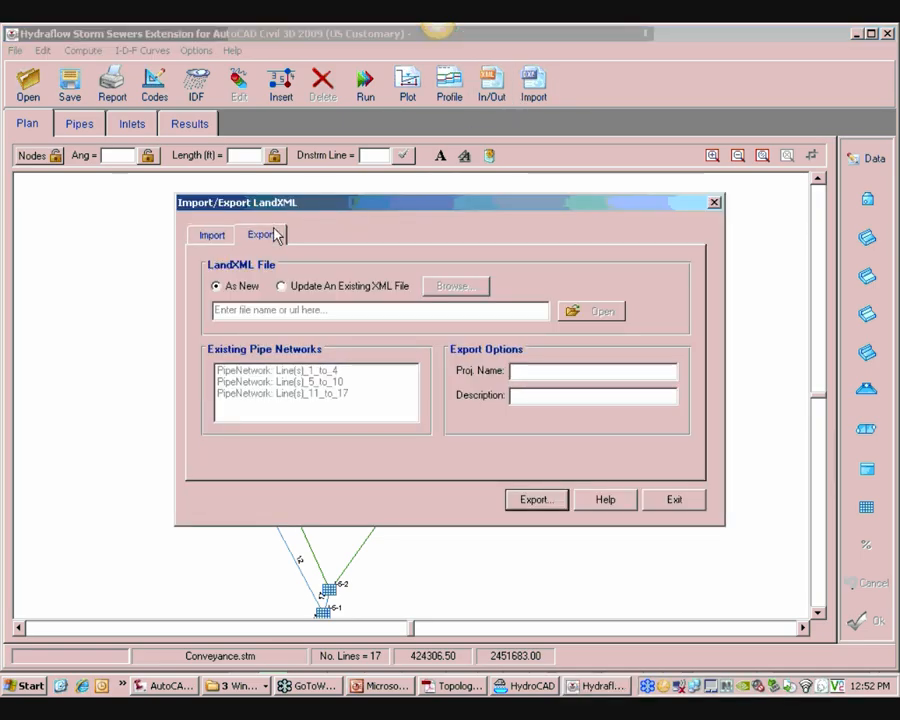
pyautogui.click(283, 288)
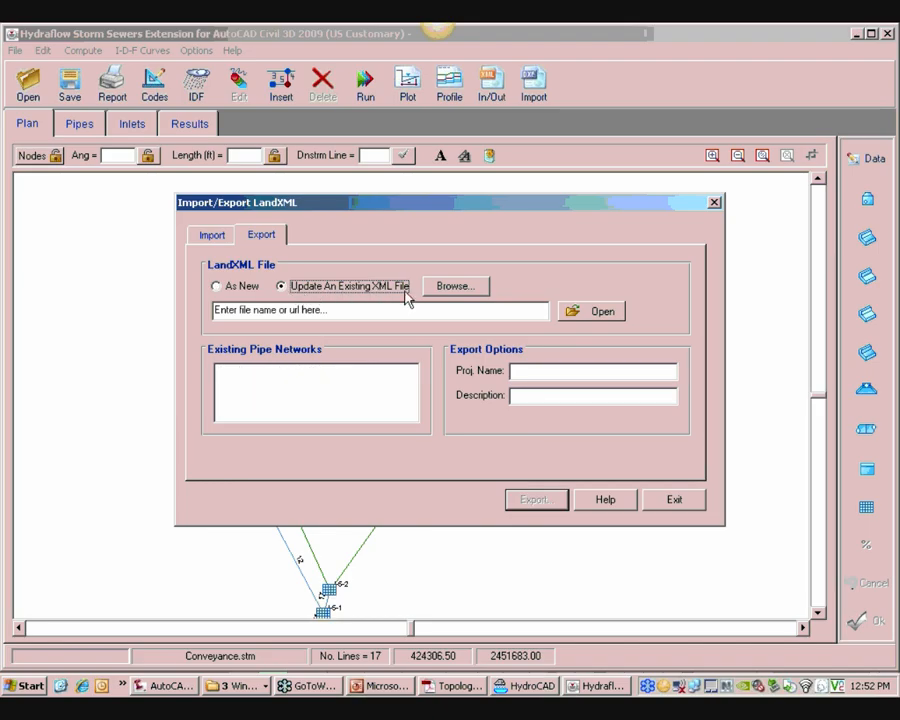
pyautogui.click(458, 287)
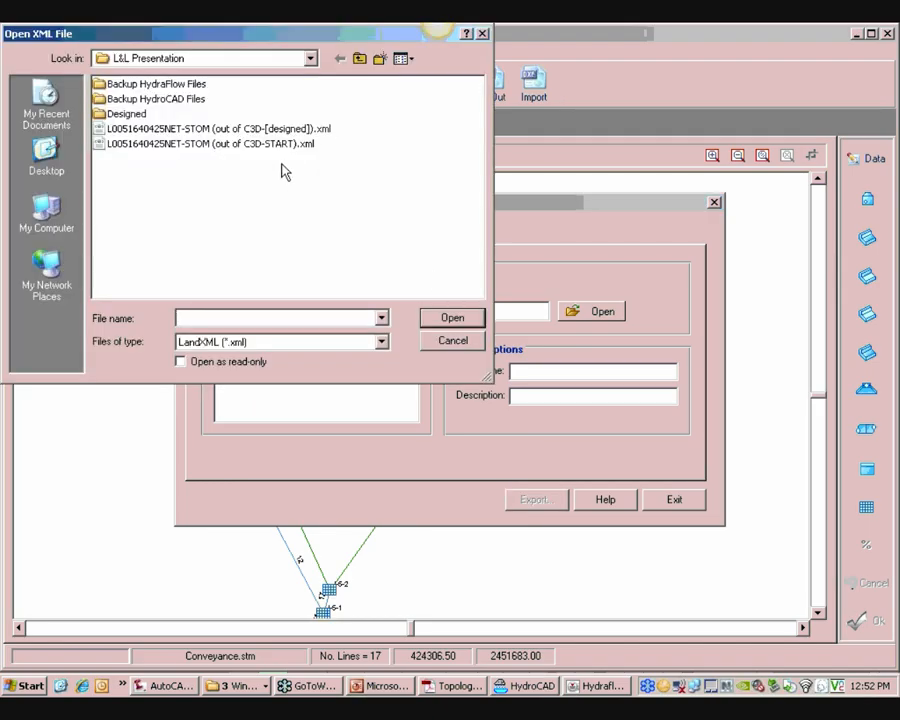
pyautogui.click(270, 128)
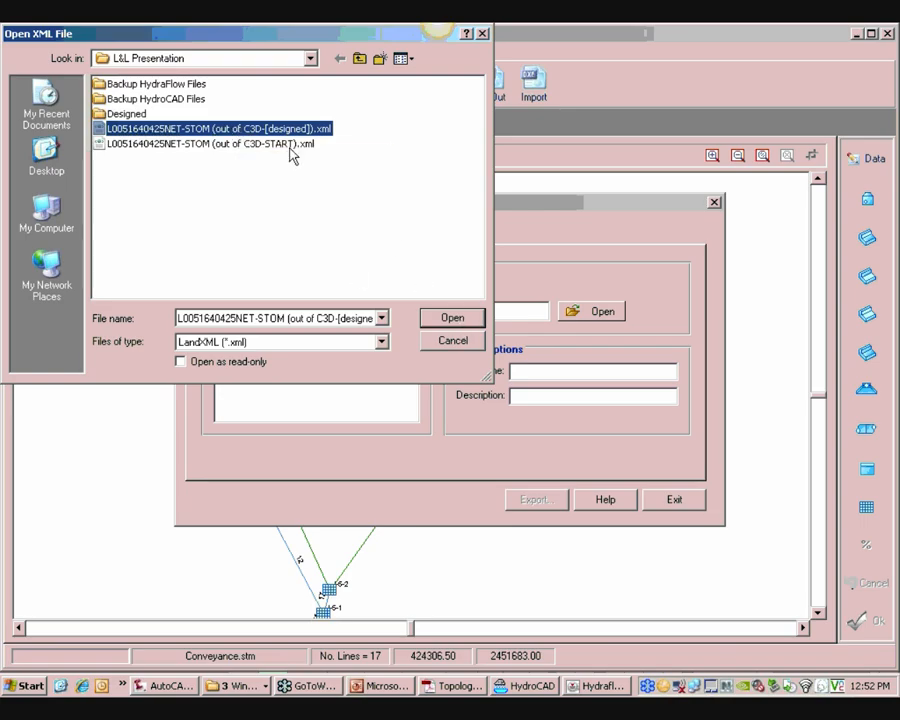
pyautogui.click(446, 317)
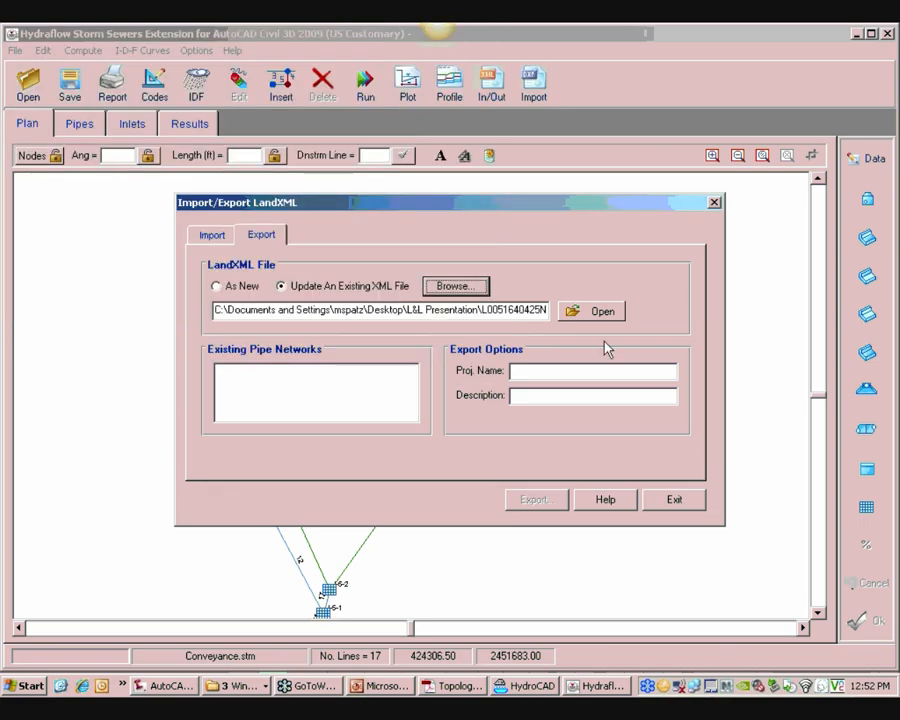
pyautogui.click(597, 318)
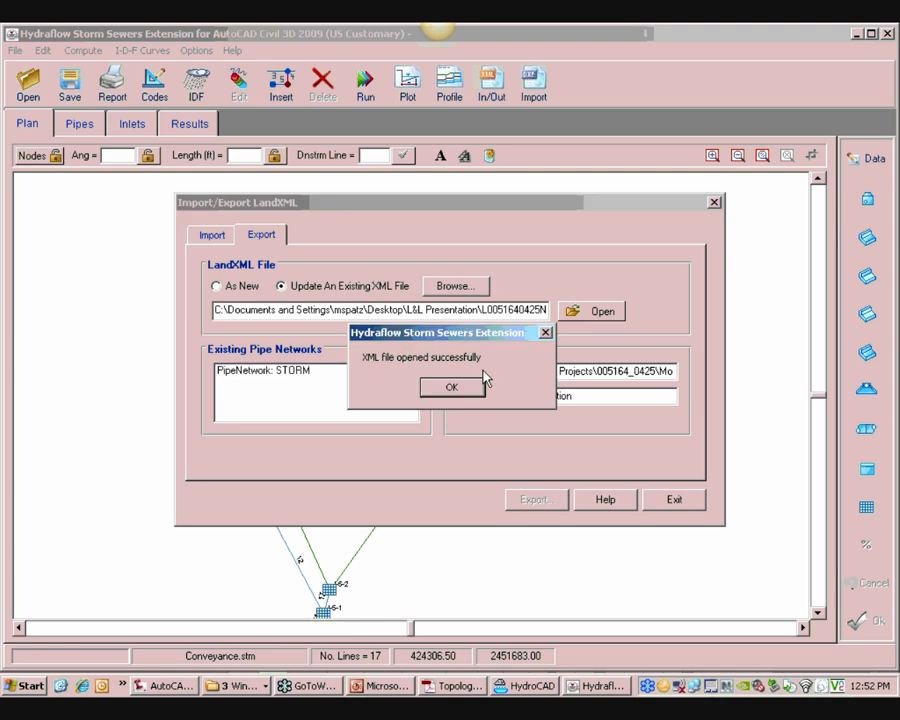
pyautogui.click(470, 387)
pyautogui.click(288, 371)
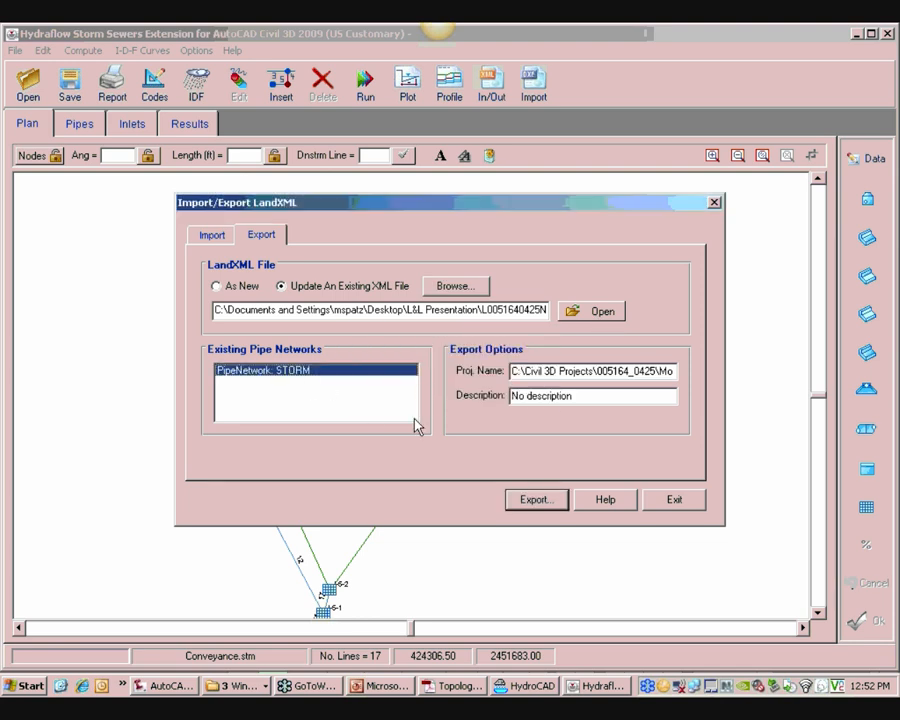
pyautogui.click(537, 500)
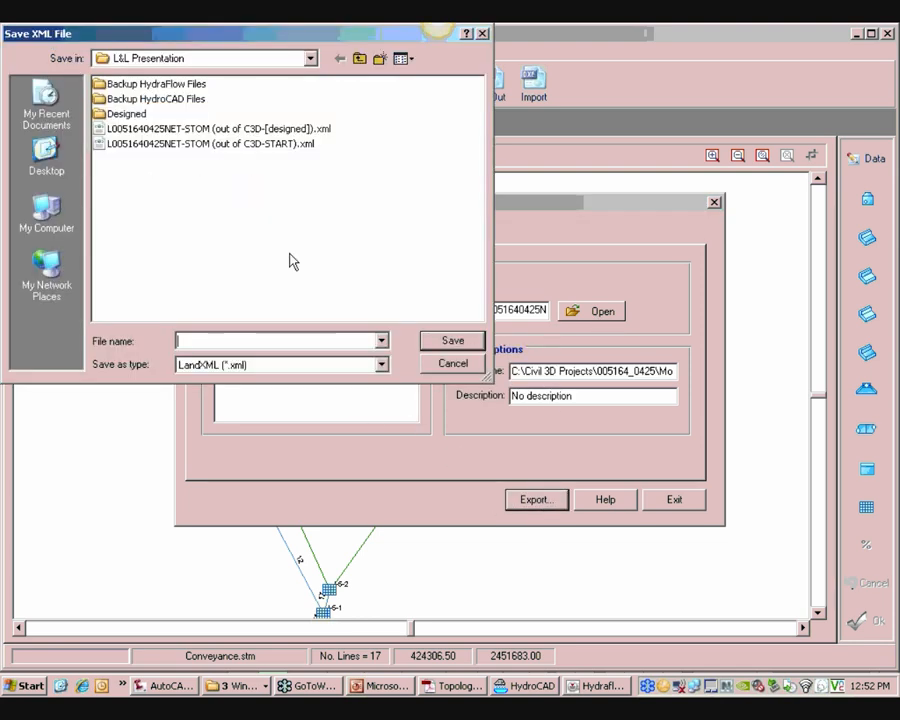
pyautogui.click(279, 145)
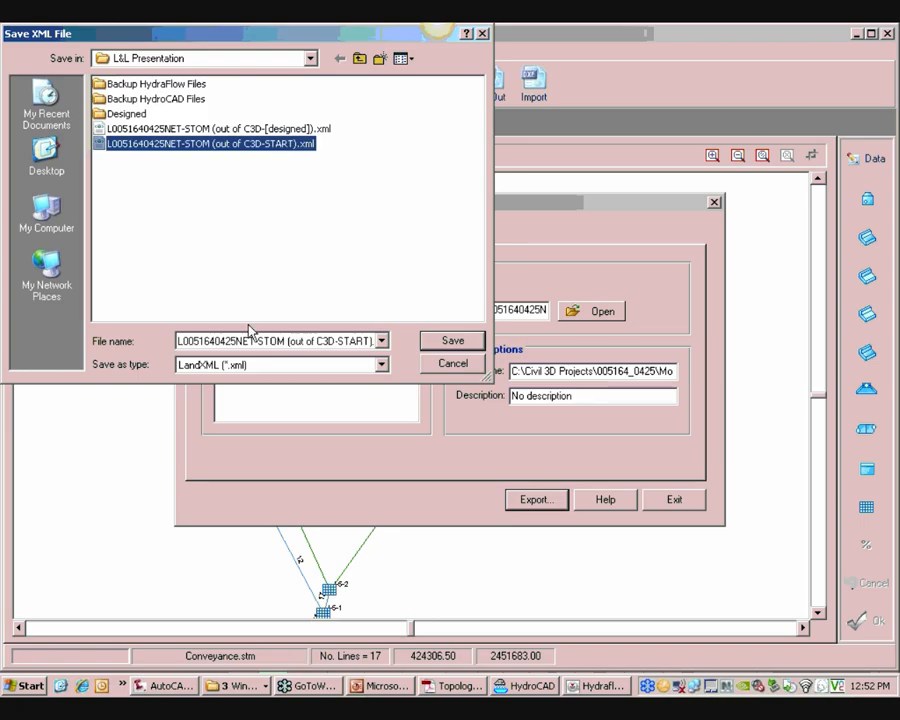
pyautogui.click(302, 344)
pyautogui.click(322, 340)
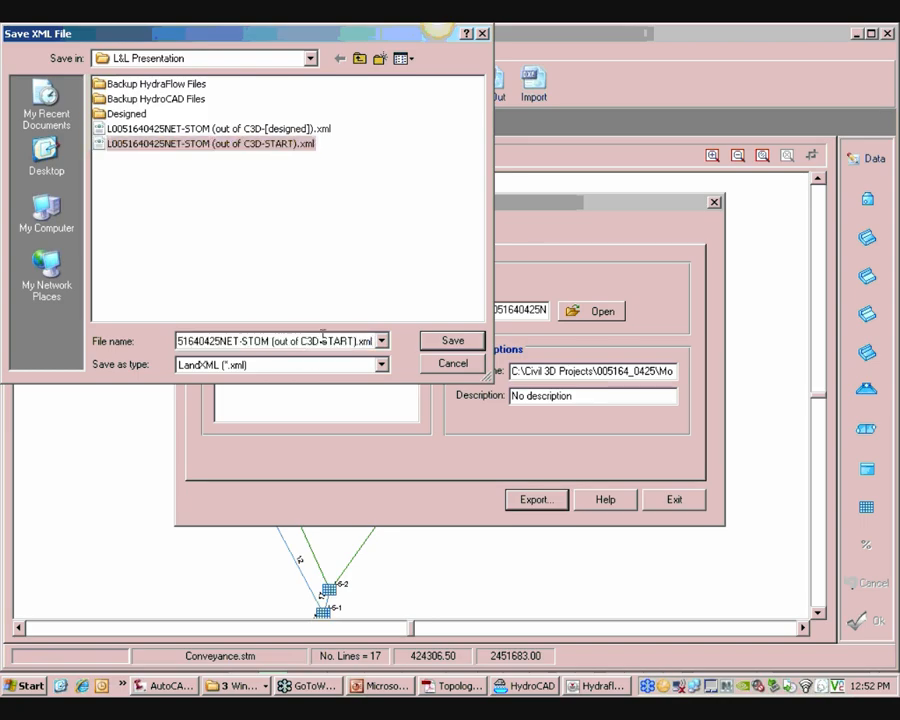
pyautogui.press('BackSpace')
pyautogui.press('BackSpace')
pyautogui.press('BackSpace')
pyautogui.press('BackSpace')
pyautogui.press('BackSpace')
pyautogui.press('BackSpace')
pyautogui.press('BackSpace')
pyautogui.write('BA')
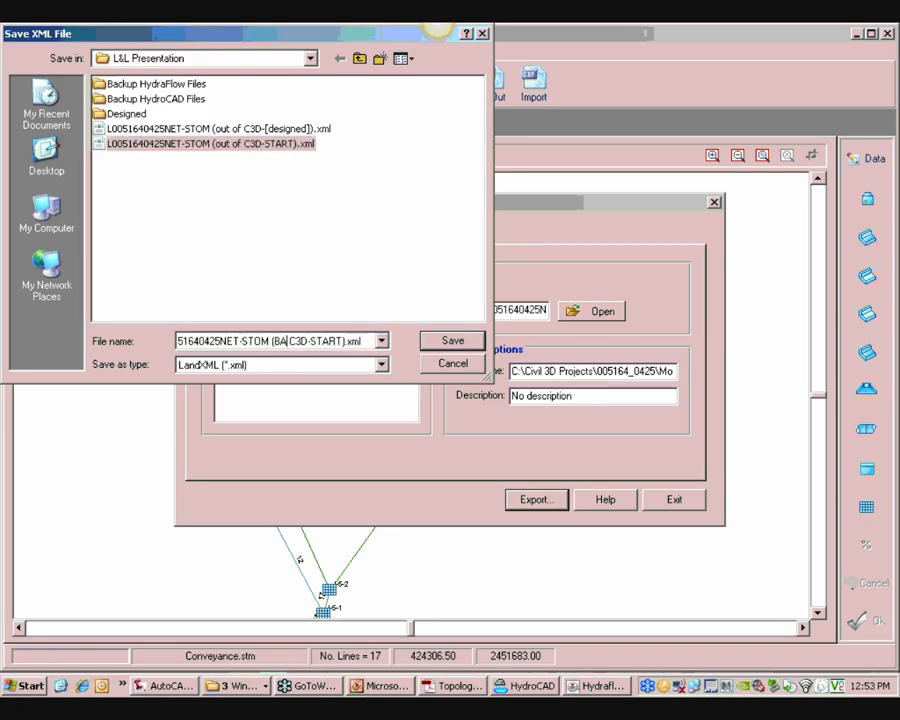
pyautogui.press('BackSpace')
pyautogui.press('BackSpace')
pyautogui.write('back to')
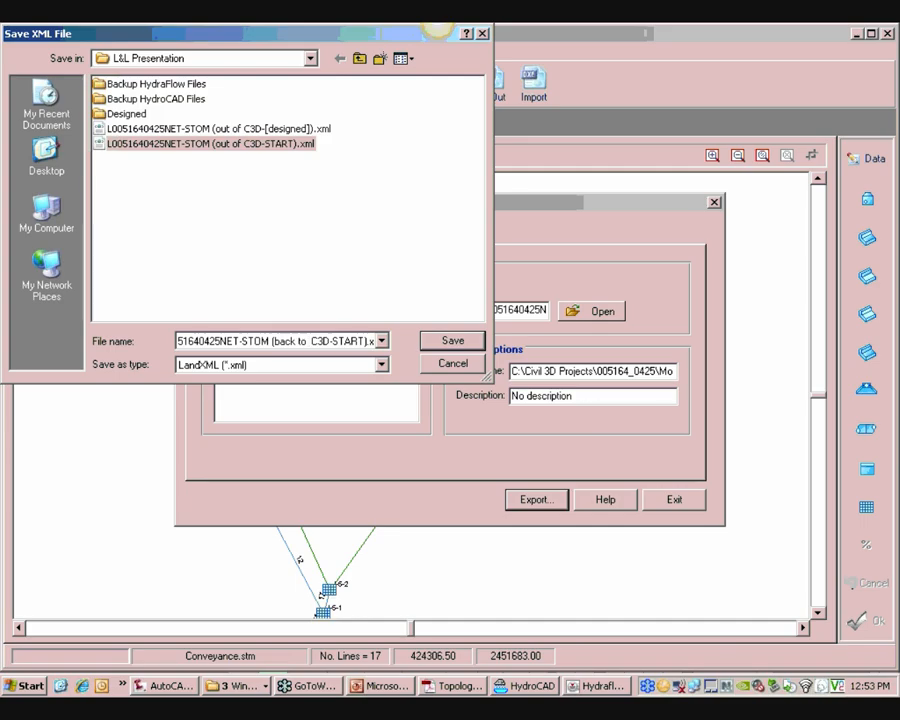
pyautogui.press('BackSpace')
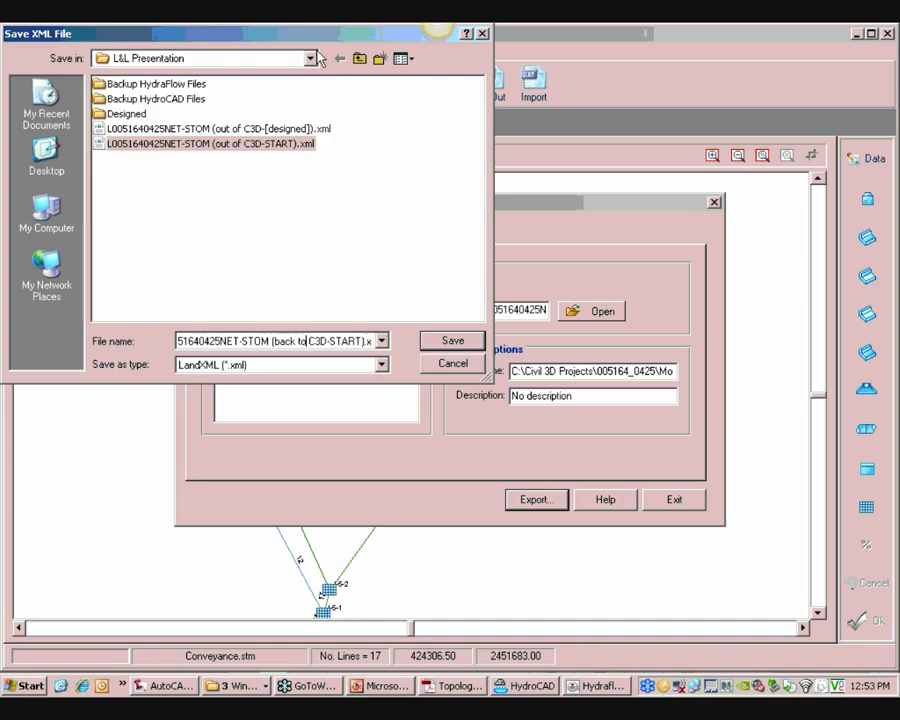
pyautogui.moveTo(328, 34); pyautogui.dragTo(476, 330)
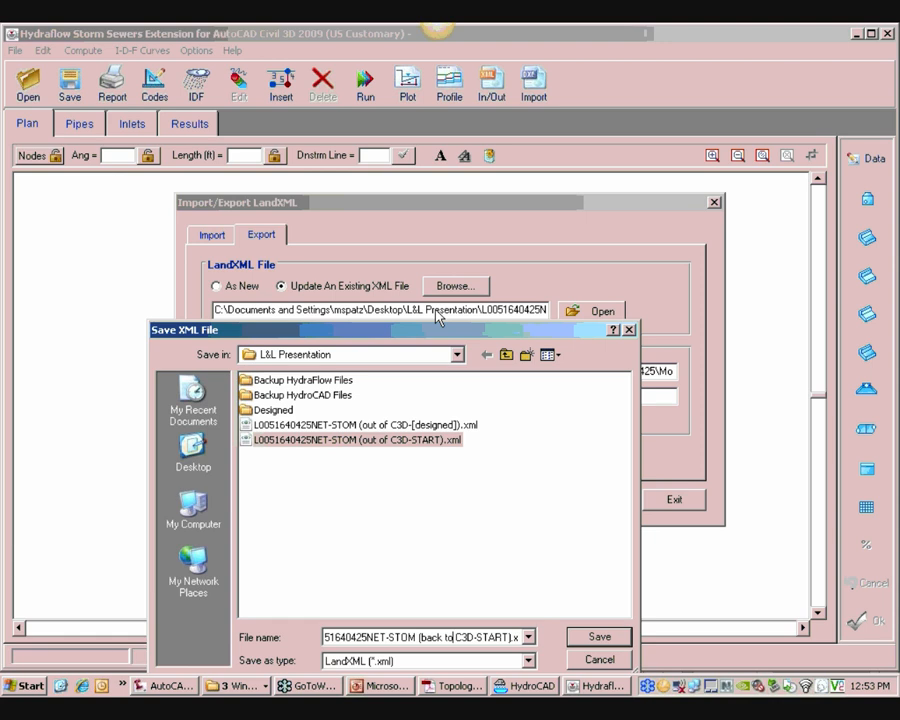
pyautogui.click(599, 638)
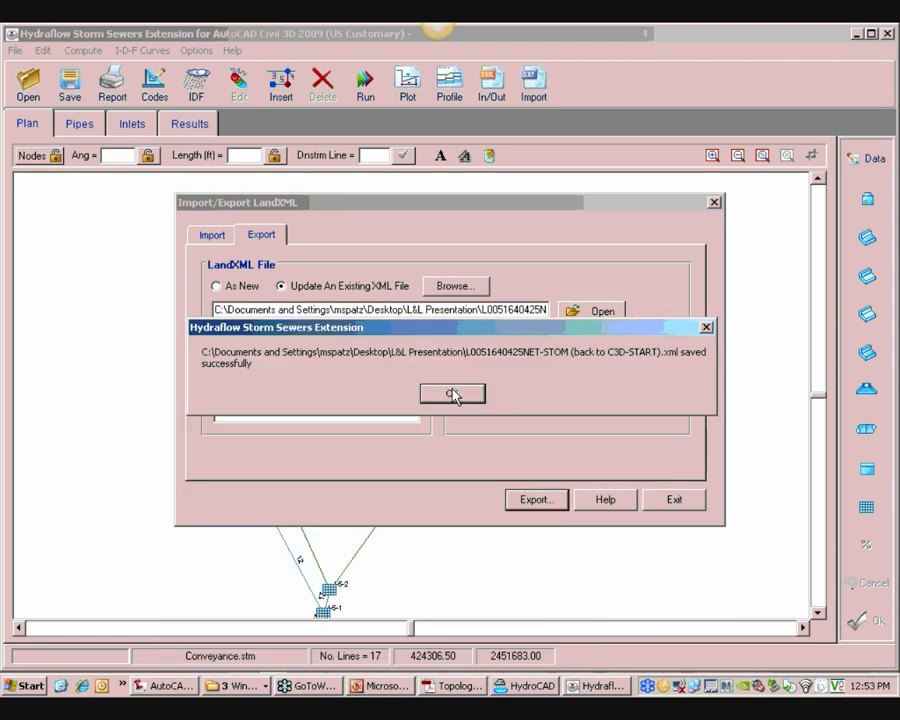
pyautogui.click(452, 395)
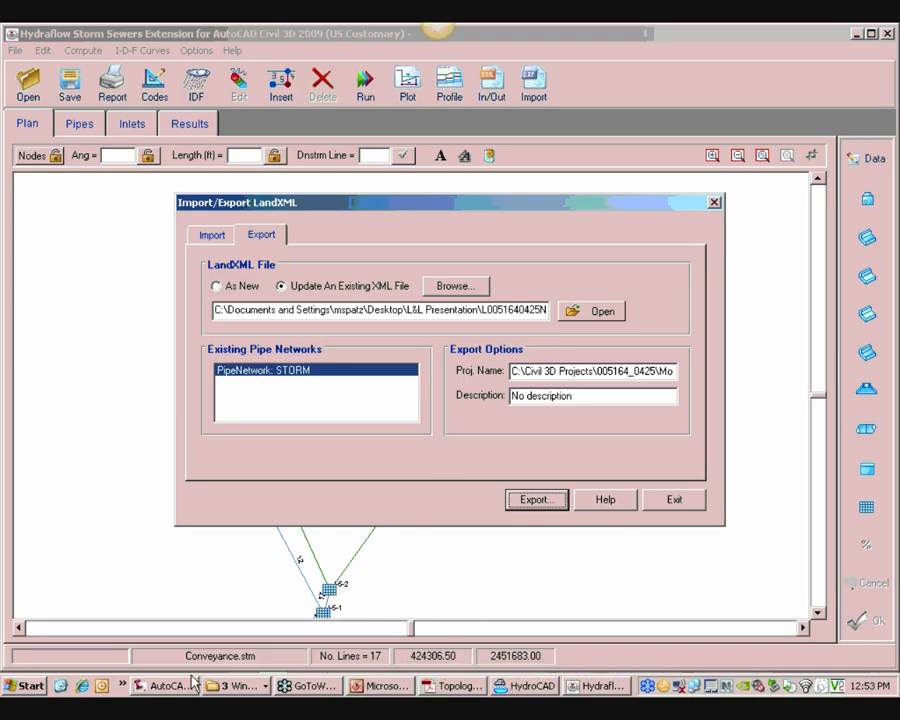
pyautogui.click(158, 685)
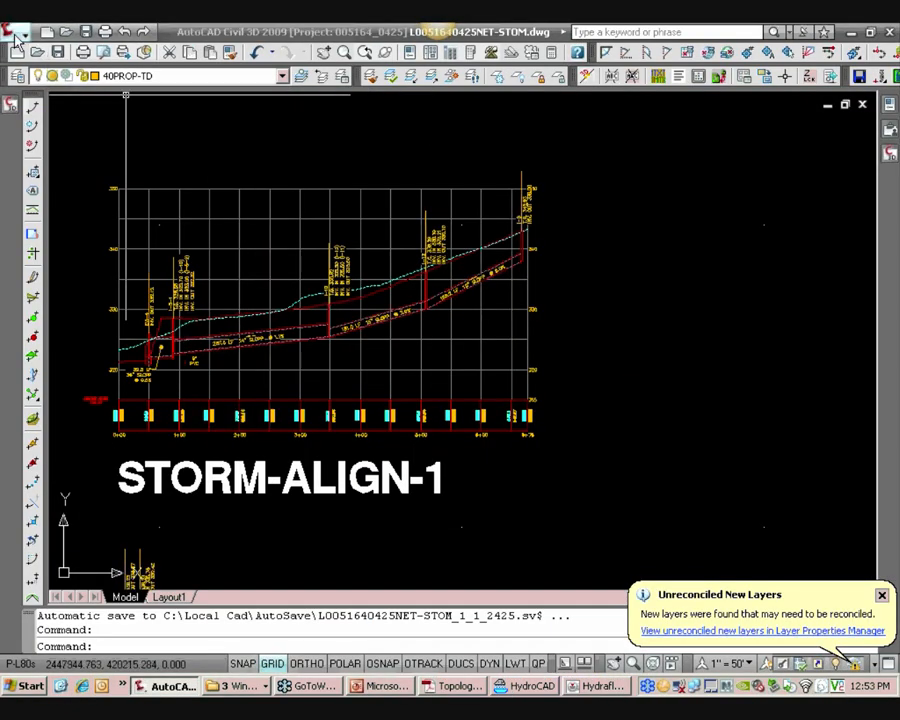
pyautogui.click(12, 32)
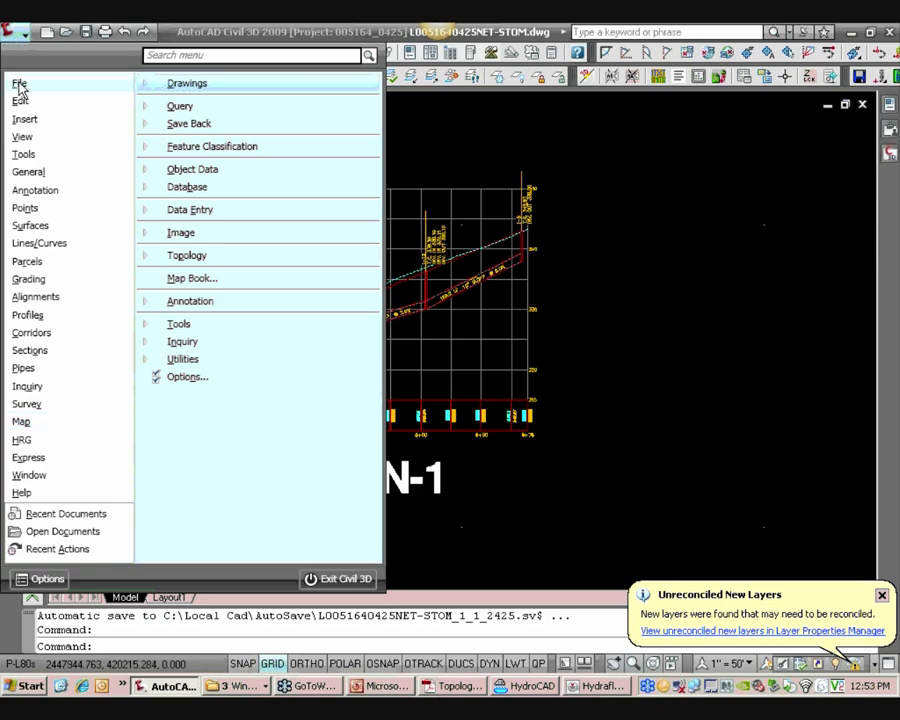
pyautogui.moveTo(18, 82)
pyautogui.moveTo(182, 234)
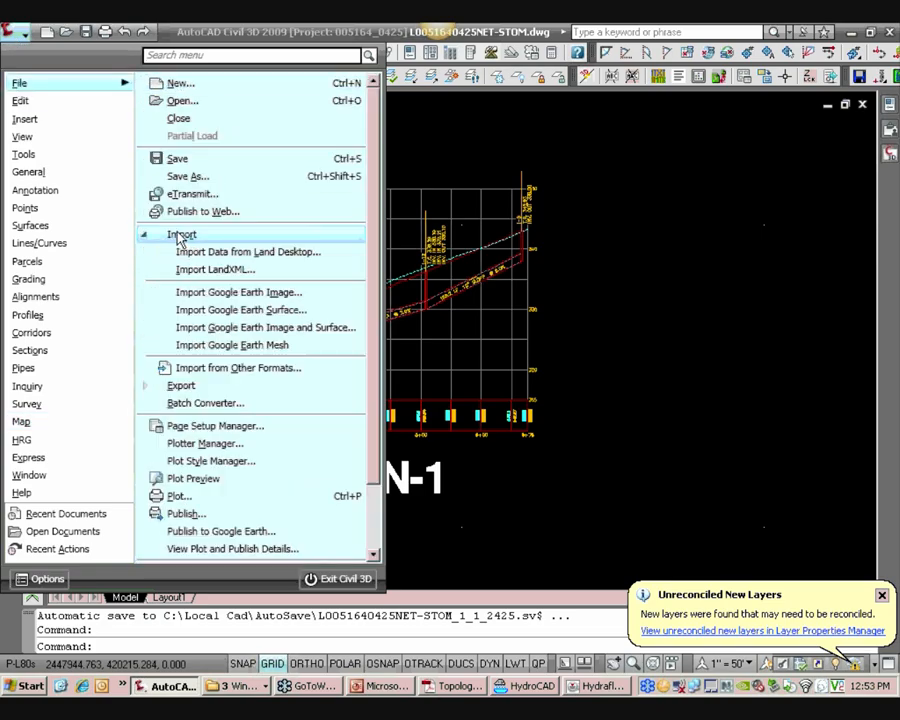
pyautogui.click(213, 271)
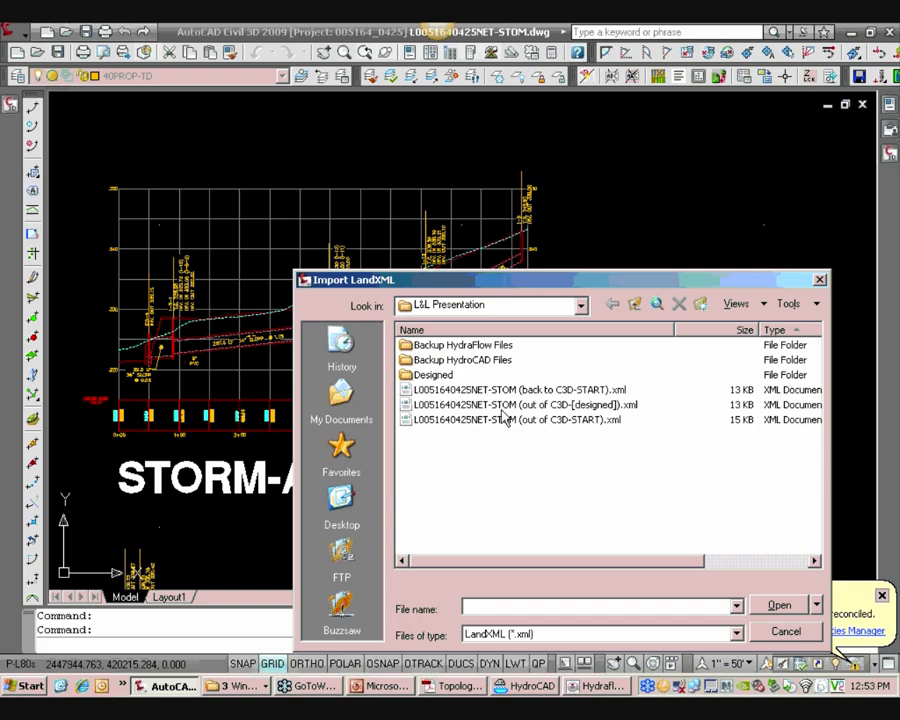
pyautogui.click(518, 420)
pyautogui.click(568, 390)
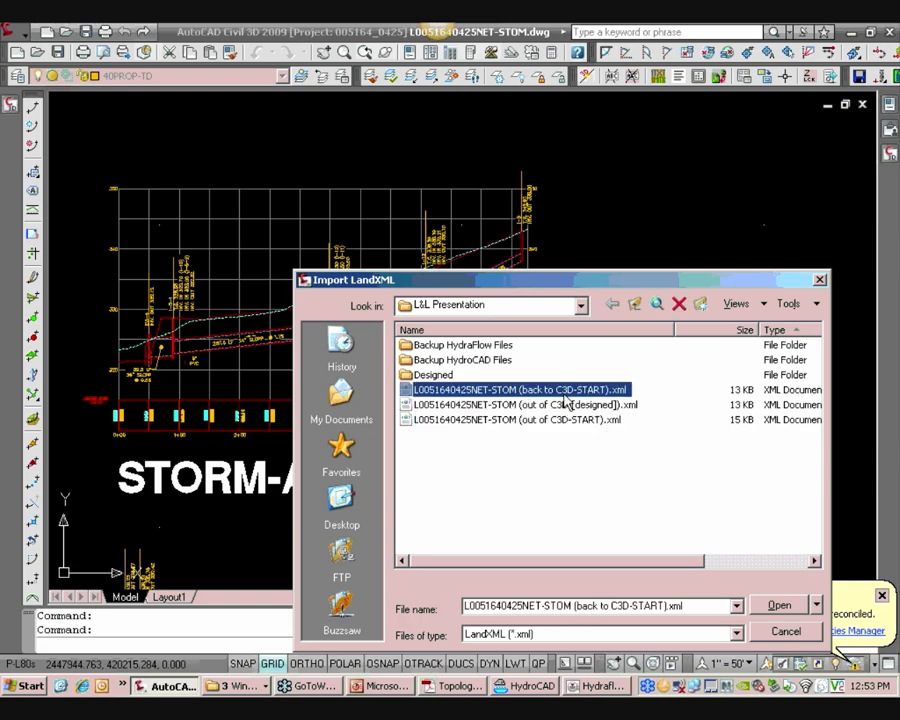
pyautogui.click(780, 605)
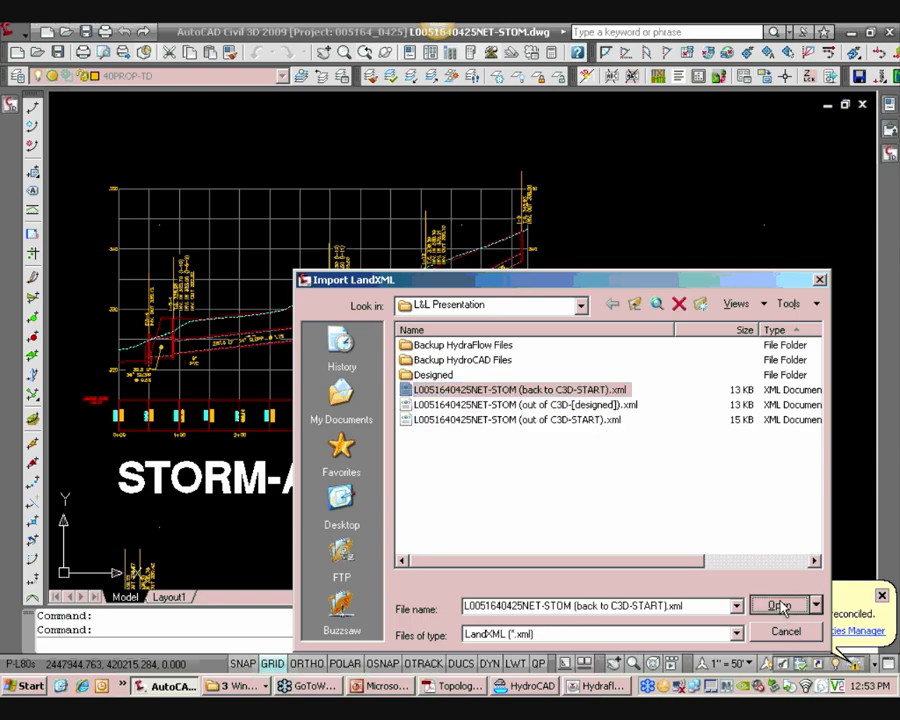
pyautogui.click(587, 597)
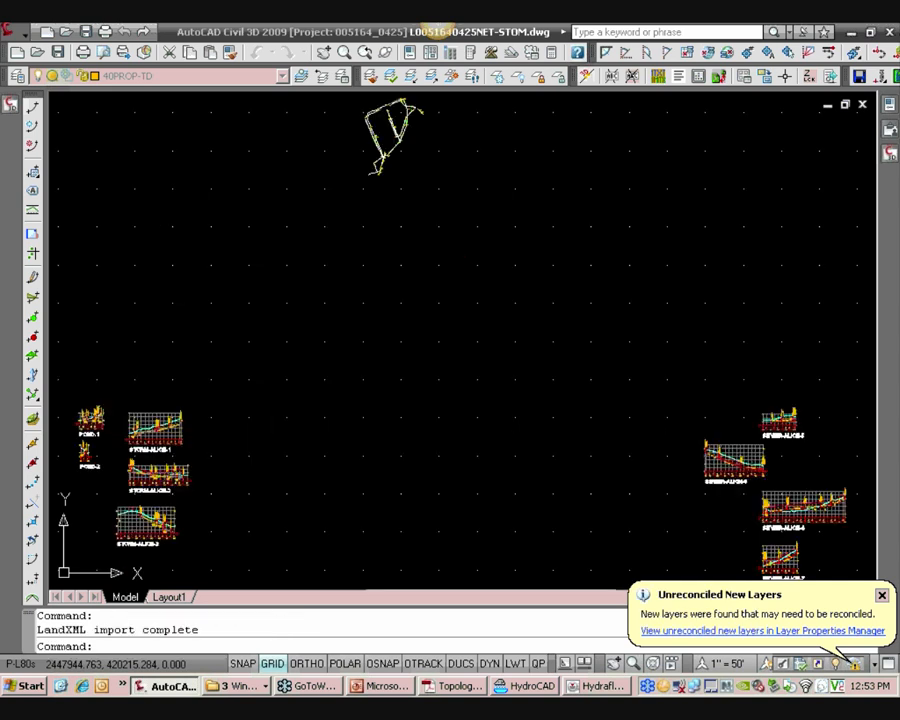
# Zoom into the STORM-ALIGN-1 profile to inspect the imported pipe data at inlet I-9
pyautogui.scroll(6, 245, 412)
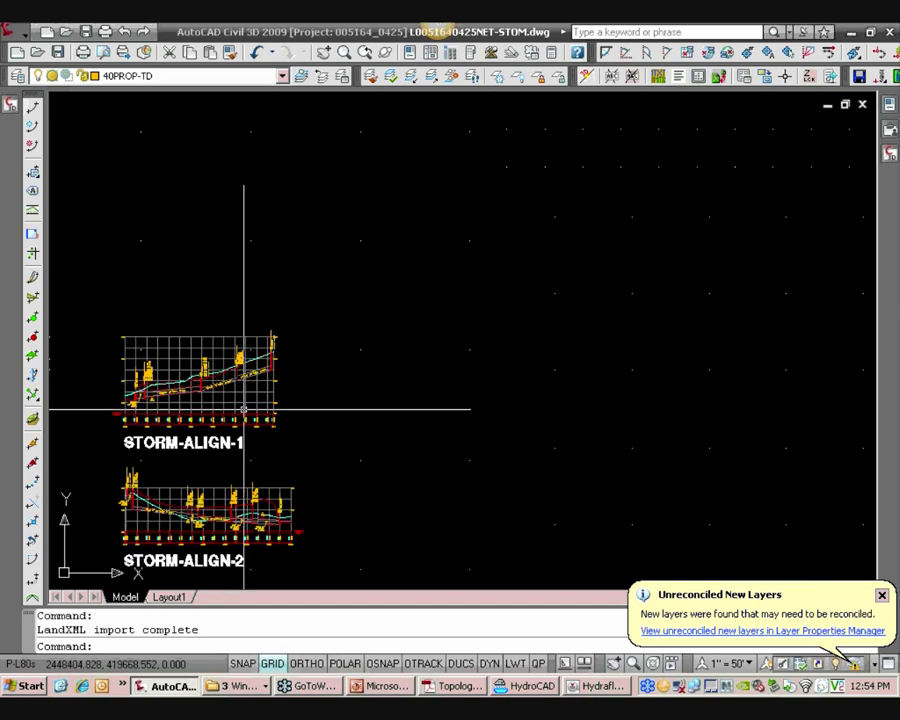
pyautogui.moveTo(316, 352); pyautogui.dragTo(332, 379, button='middle')
pyautogui.scroll(3, 330, 350)
pyautogui.moveTo(309, 326)
pyautogui.mouseDown(button='middle')
pyautogui.moveTo(352, 336)
pyautogui.moveTo(371, 389)
pyautogui.mouseUp(button='middle')
pyautogui.scroll(-2, 348, 334)
pyautogui.scroll(2, 495, 210)
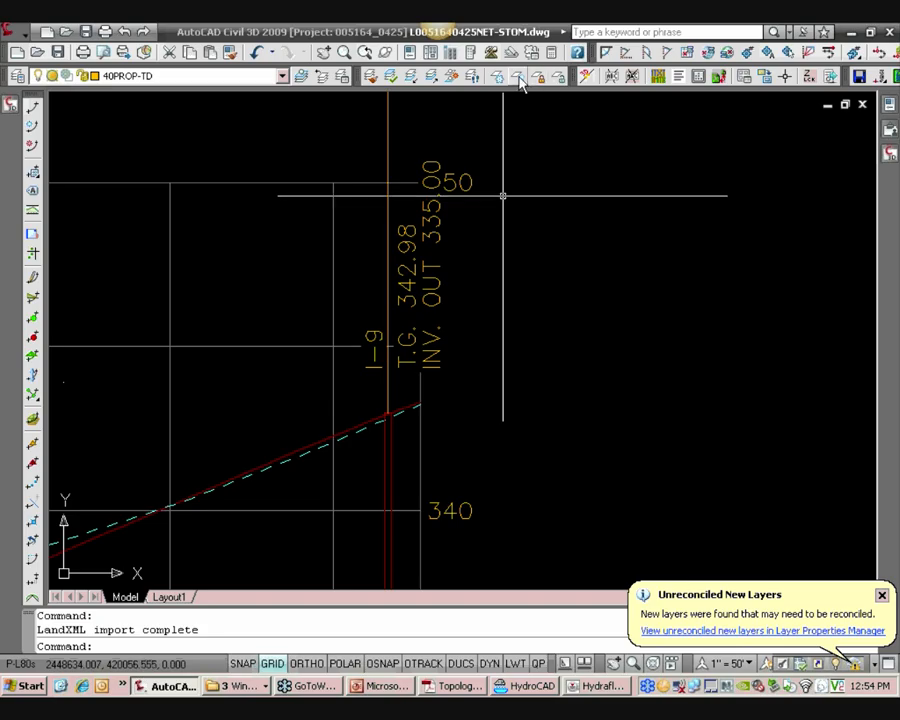
pyautogui.scroll(-8, 430, 267)
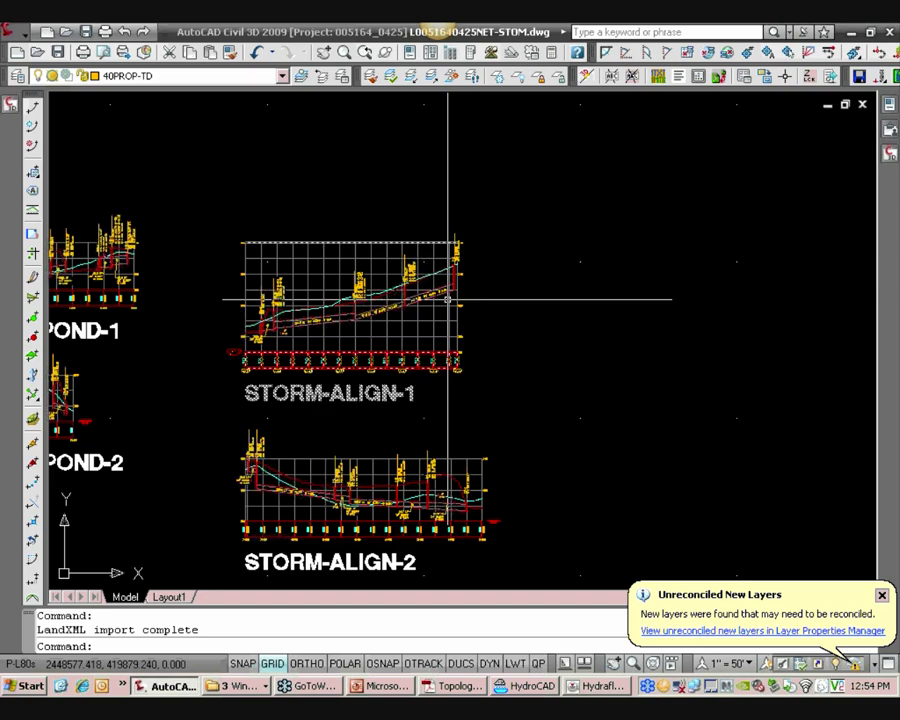
# Zoom in and out across the STORM-ALIGN profiles to review the imported pipe data
pyautogui.scroll(4, 447, 298)
pyautogui.scroll(3, 536, 188)
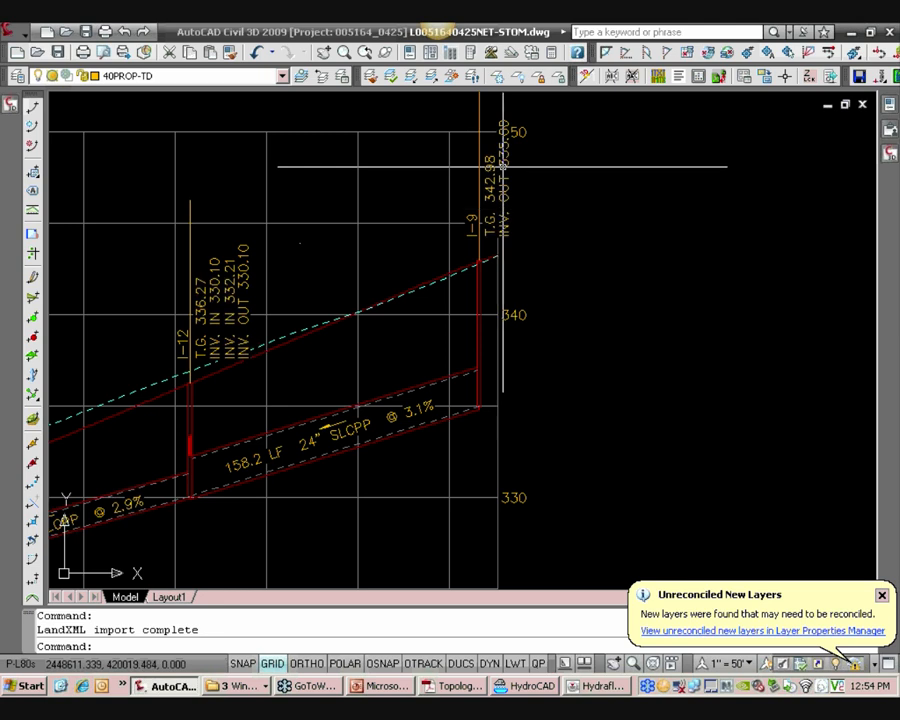
pyautogui.scroll(-6, 502, 209)
pyautogui.scroll(-3, 419, 291)
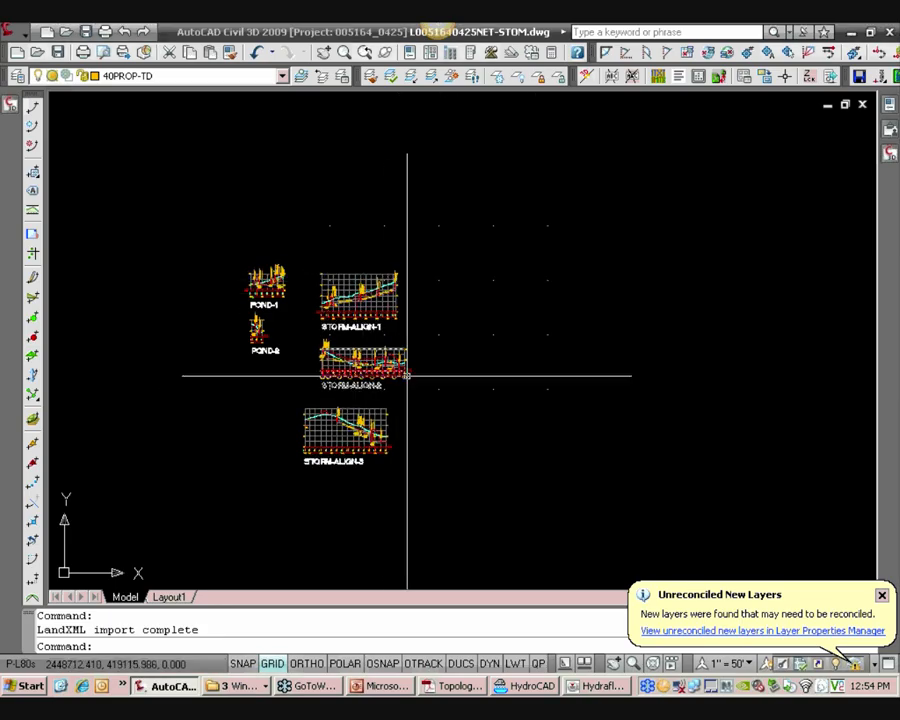
pyautogui.scroll(2, 395, 320)
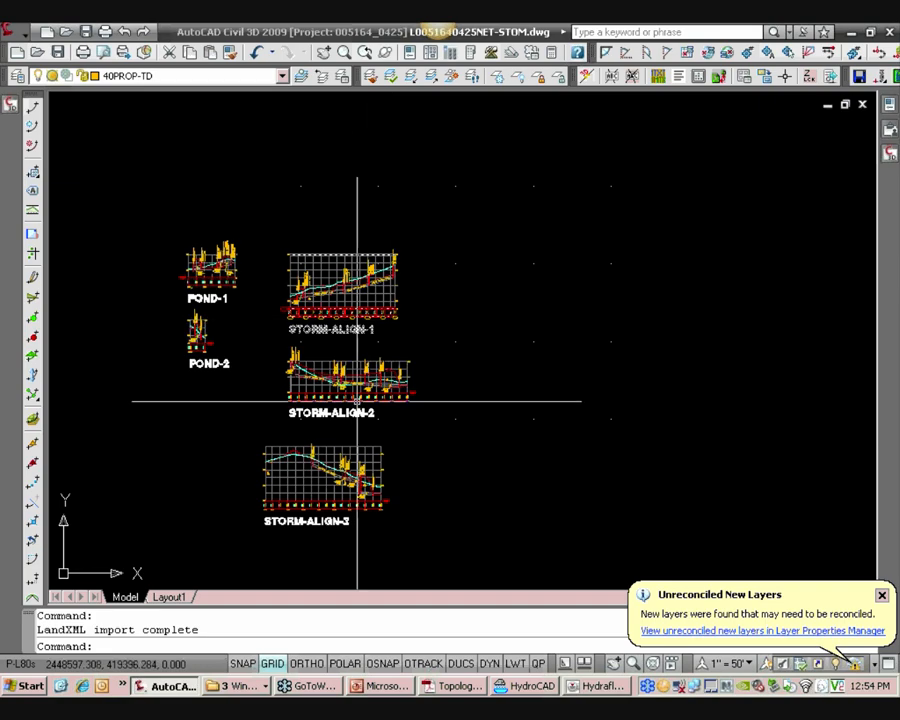
pyautogui.scroll(1, 387, 300)
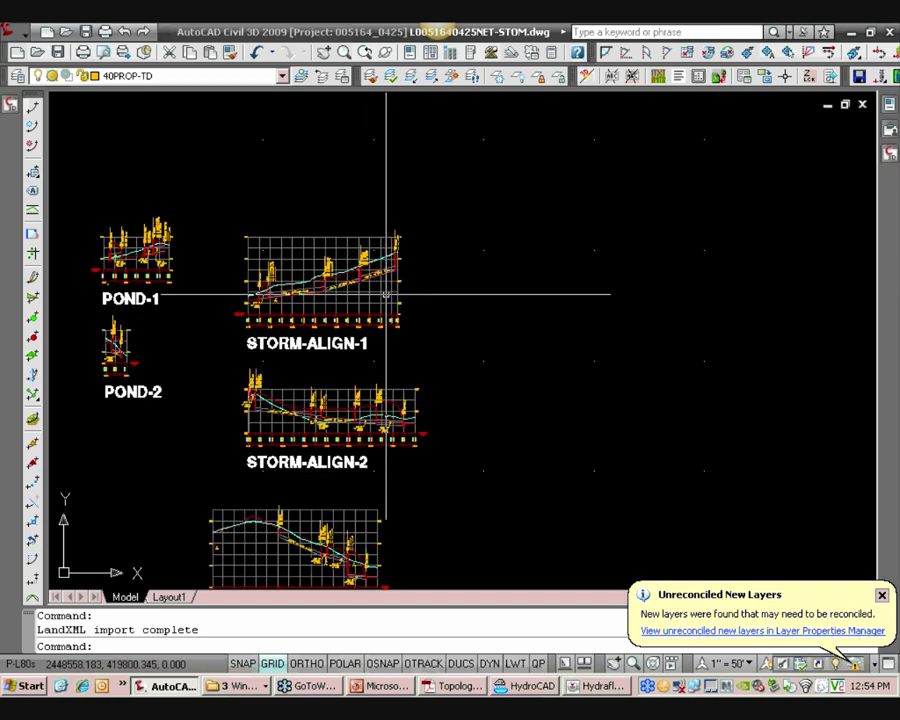
# Switch to Hydraflow, close the LandXML dialog, and review line 13's pipe and inlet I-12 data
pyautogui.click(597, 686)
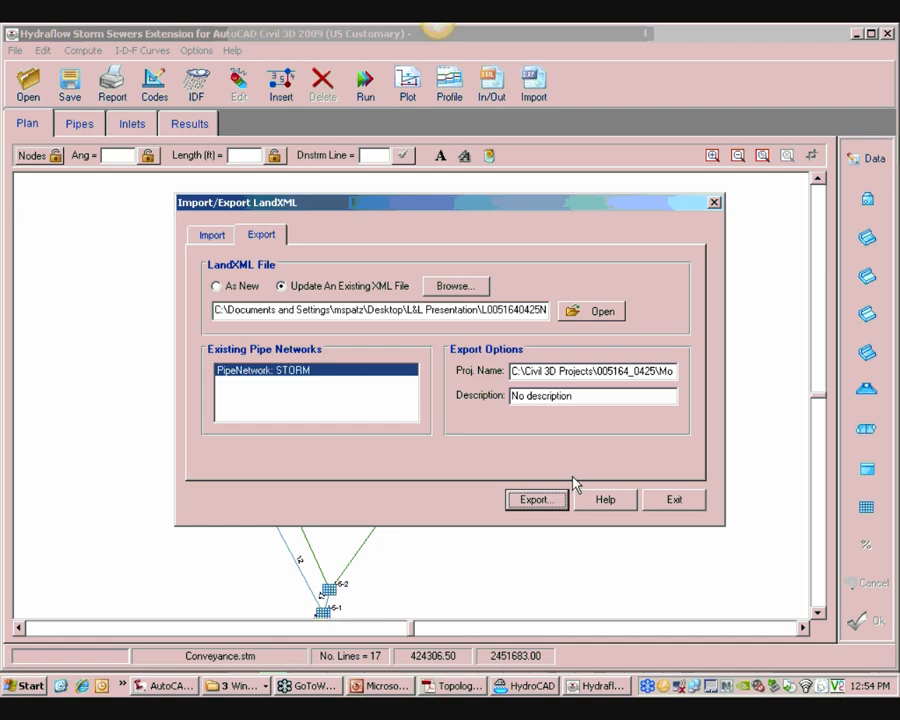
pyautogui.click(660, 505)
pyautogui.click(251, 471)
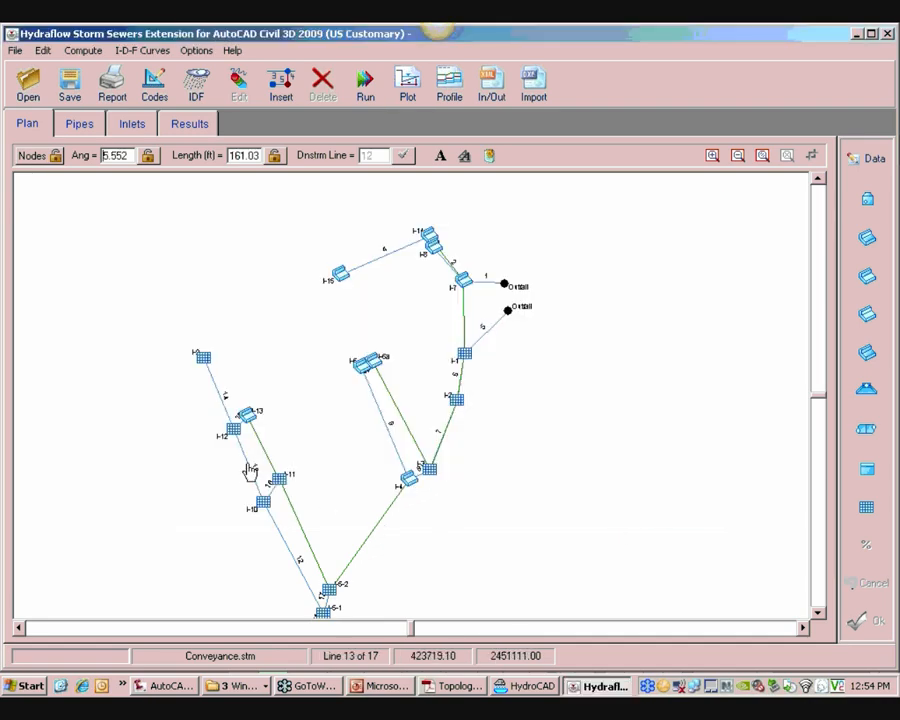
pyautogui.click(866, 157)
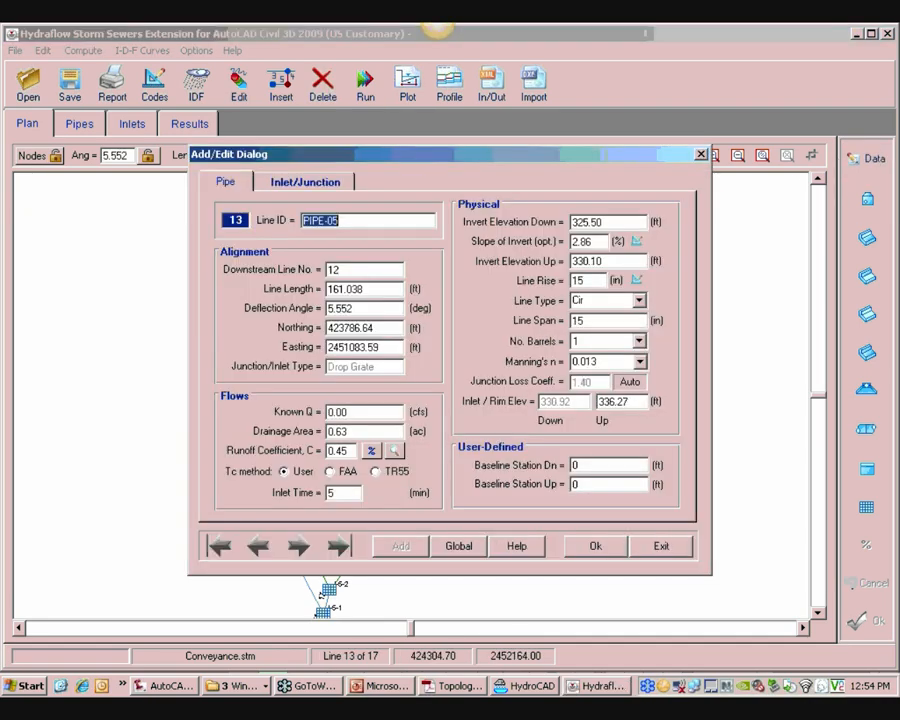
pyautogui.click(305, 181)
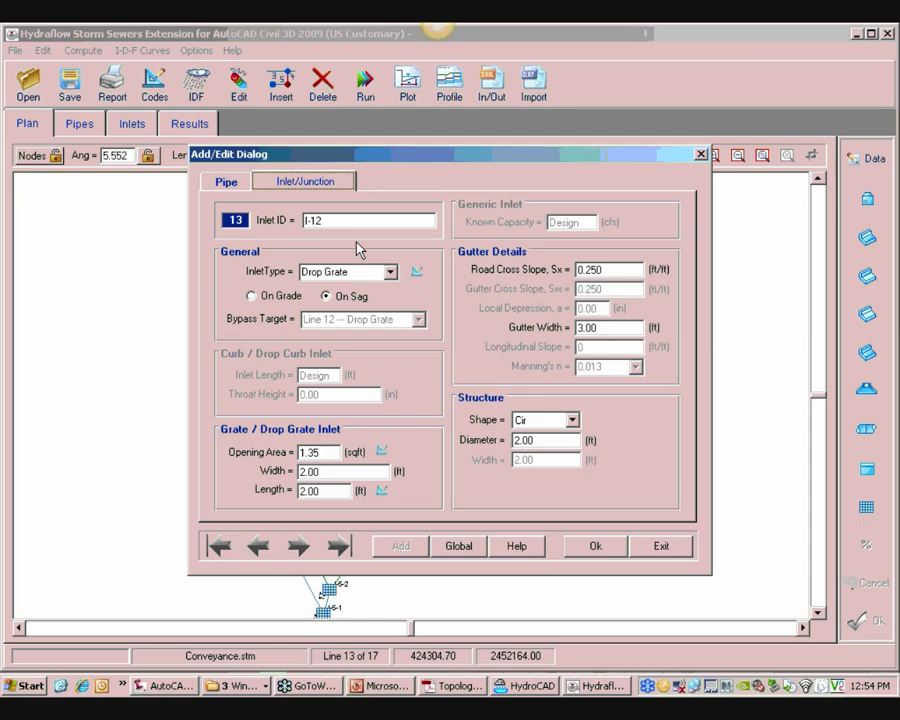
pyautogui.click(652, 548)
# Switch back to Civil 3D and navigate the plan and profile views to the pipe between I-10 and I-12
pyautogui.click(166, 686)
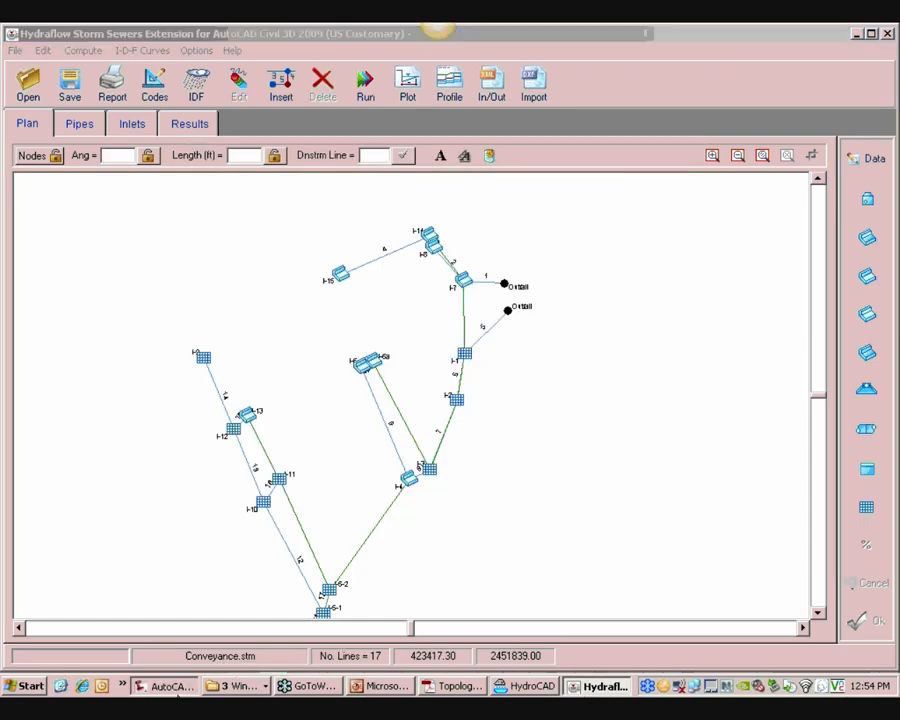
pyautogui.scroll(-10, 380, 387)
pyautogui.moveTo(635, 195); pyautogui.dragTo(420, 295, button='middle')
pyautogui.scroll(2, 420, 295)
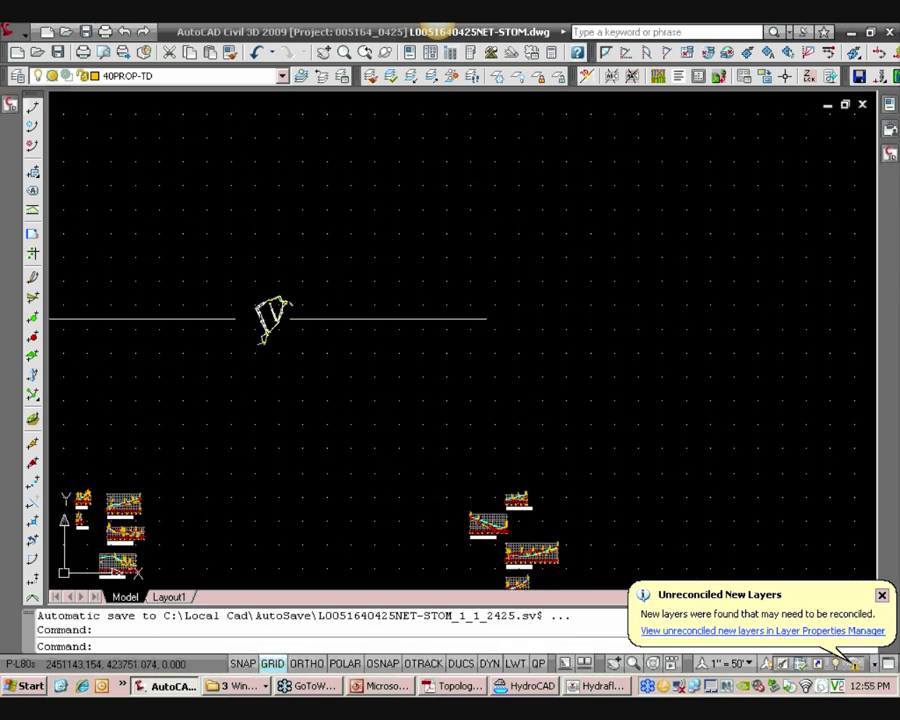
pyautogui.scroll(5, 280, 314)
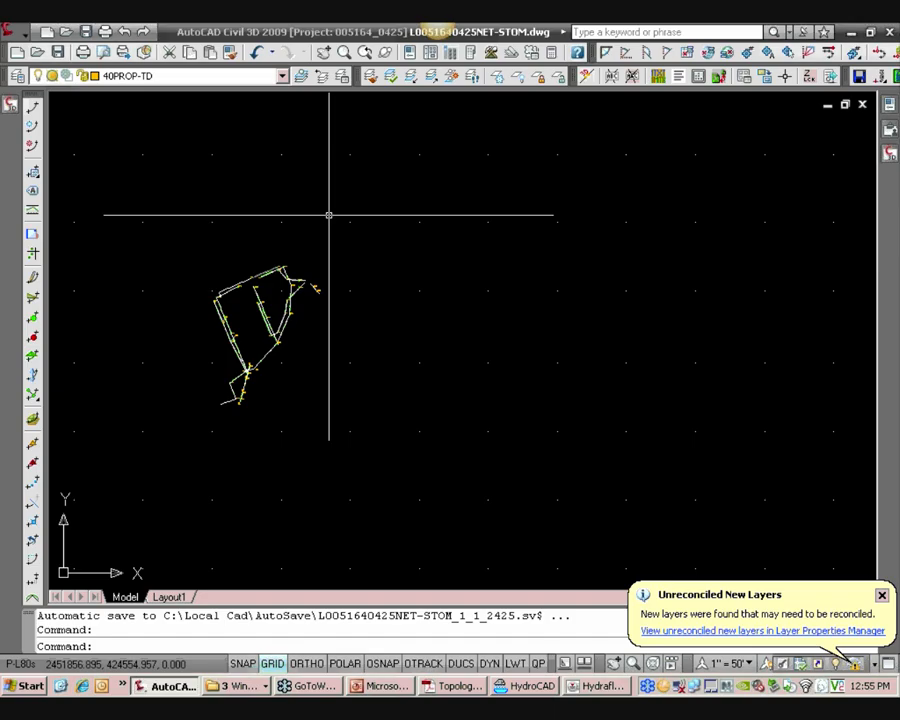
pyautogui.moveTo(230, 270); pyautogui.dragTo(265, 299, button='middle')
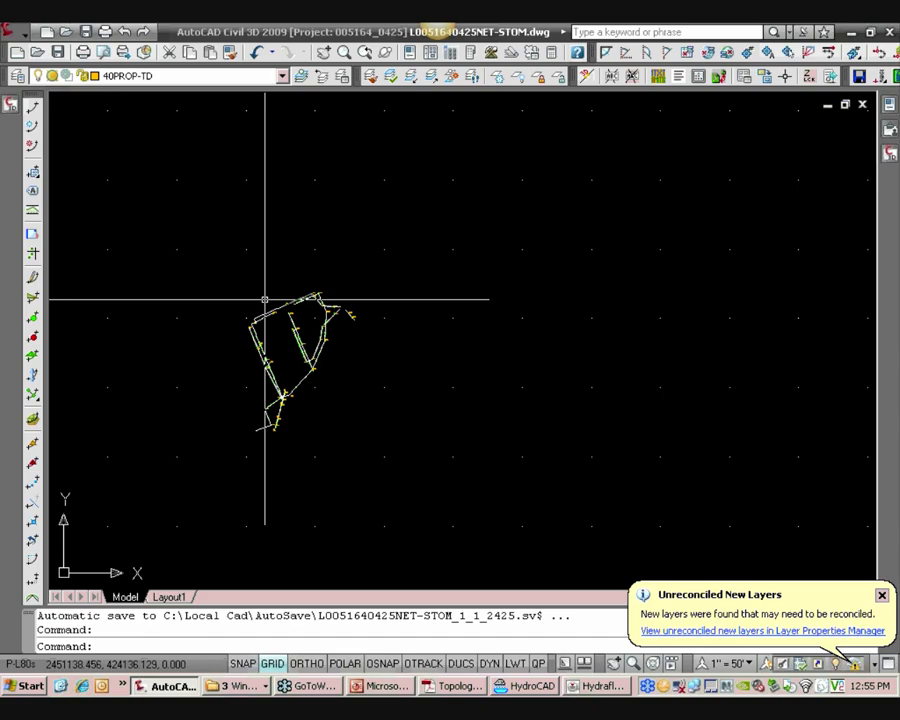
pyautogui.scroll(3, 303, 318)
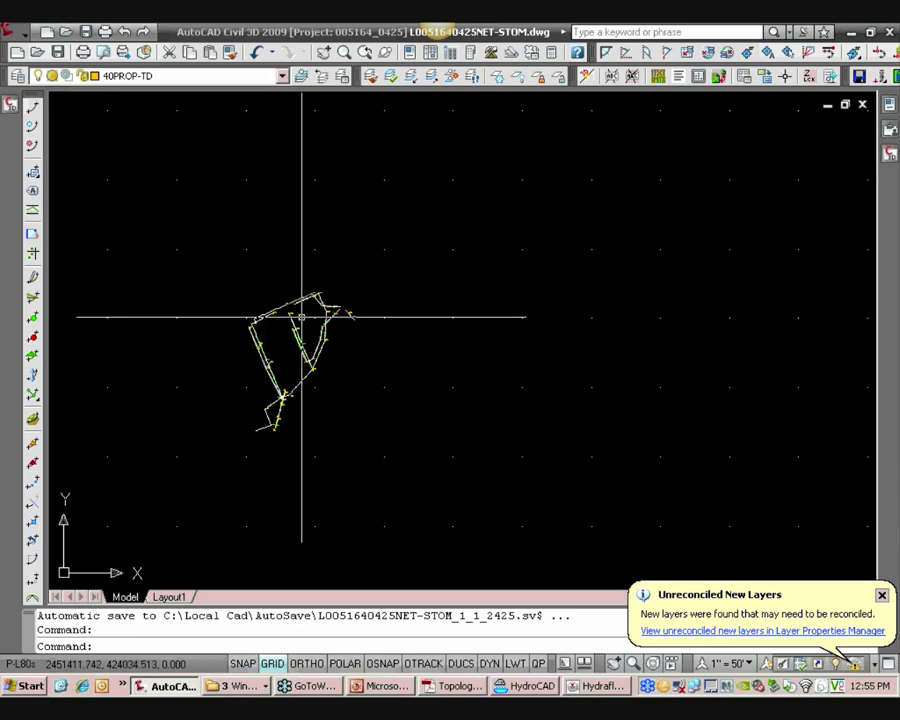
pyautogui.moveTo(306, 325); pyautogui.dragTo(332, 302, button='middle')
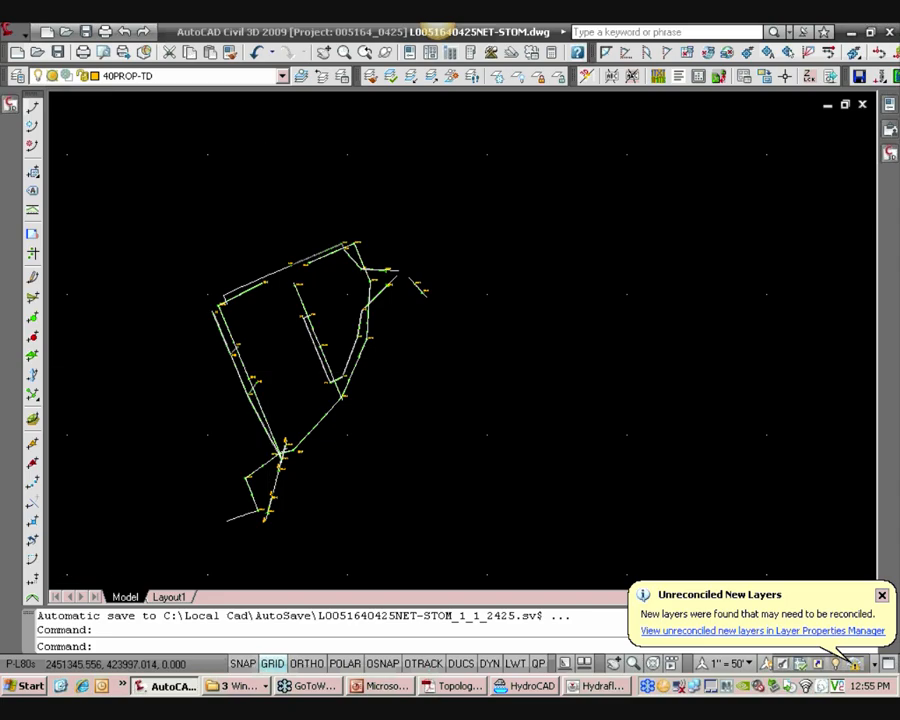
pyautogui.scroll(-6, 281, 362)
pyautogui.moveTo(281, 362); pyautogui.dragTo(298, 437, button='middle')
pyautogui.scroll(10, 298, 437)
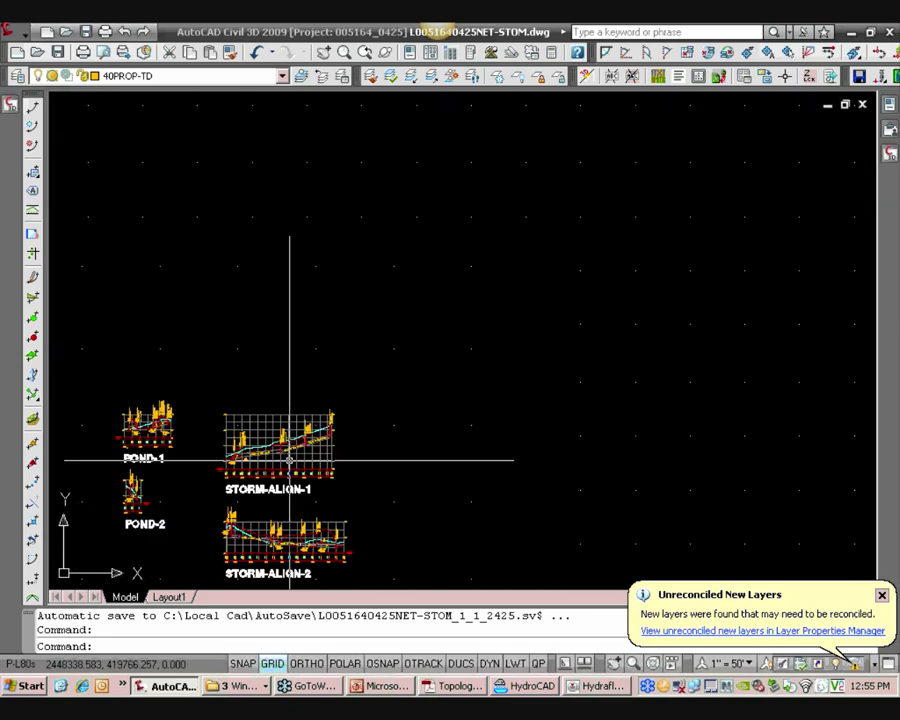
pyautogui.scroll(2, 317, 464)
pyautogui.scroll(-2, 310, 458)
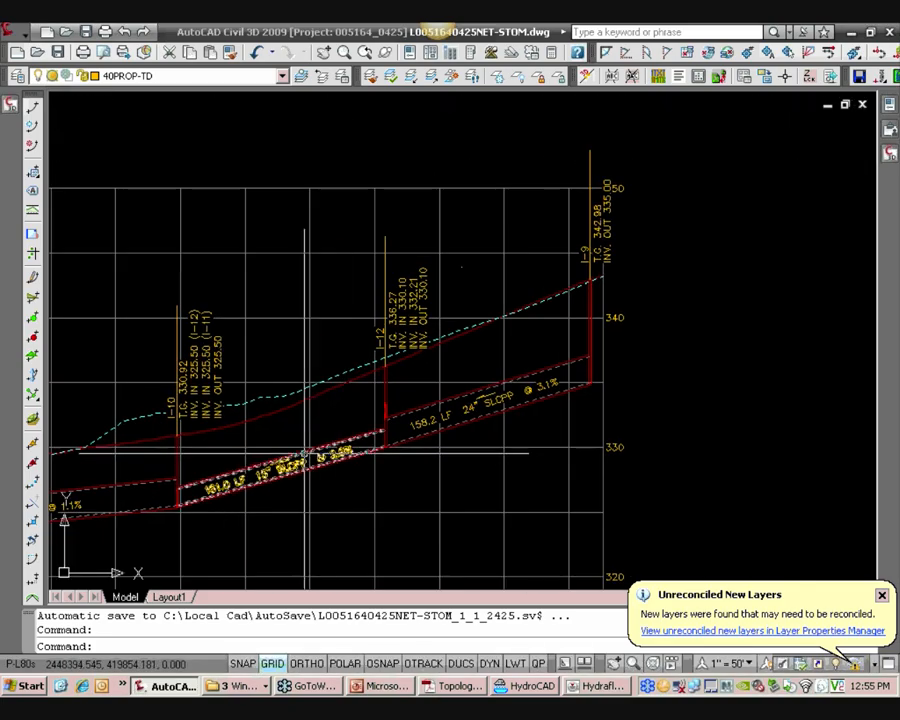
# Set the inner pipe diameter of the pipe between I-12 and I-10 to 24.00" in its pipe properties
pyautogui.click(304, 453)
pyautogui.rightClick(304, 453)
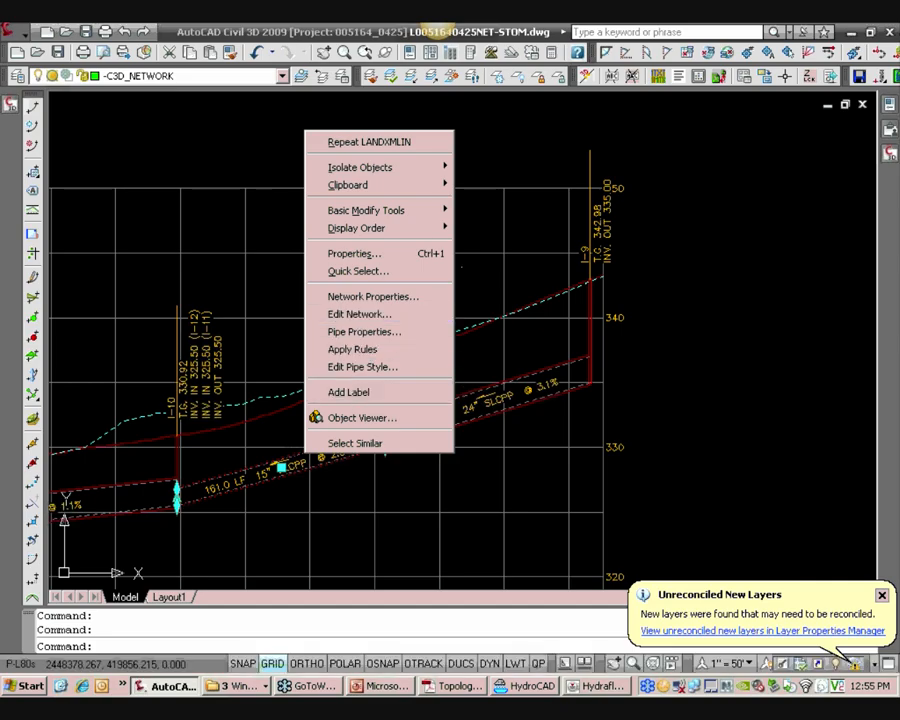
pyautogui.press('Escape')
pyautogui.scroll(2, 333, 443)
pyautogui.click(330, 443)
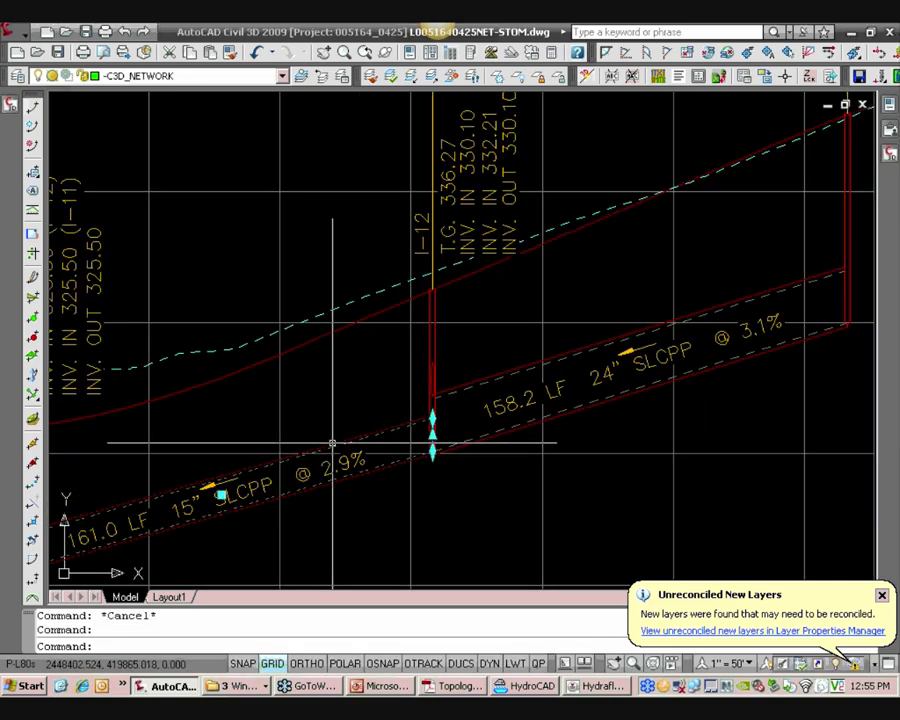
pyautogui.rightClick(330, 443)
pyautogui.click(396, 324)
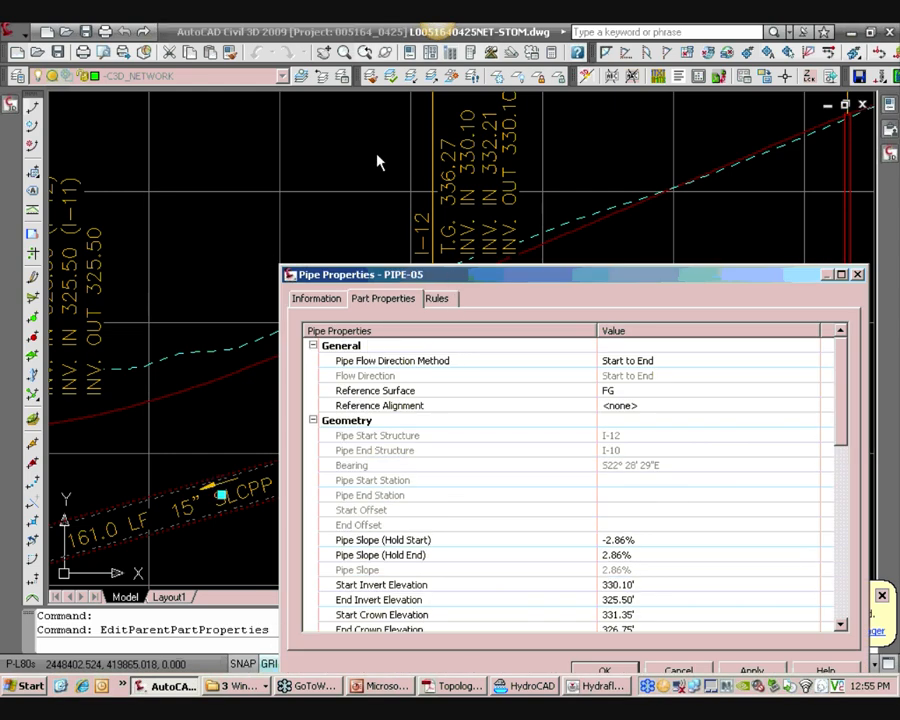
pyautogui.moveTo(448, 277); pyautogui.dragTo(377, 155)
pyautogui.moveTo(767, 261); pyautogui.dragTo(766, 442)
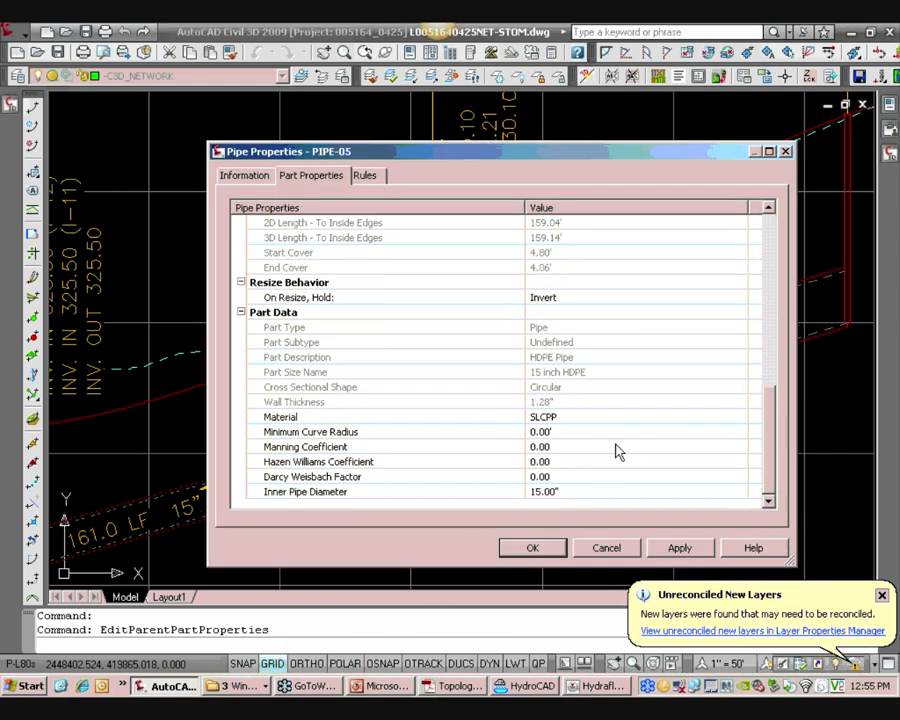
pyautogui.click(582, 491)
pyautogui.click(575, 492)
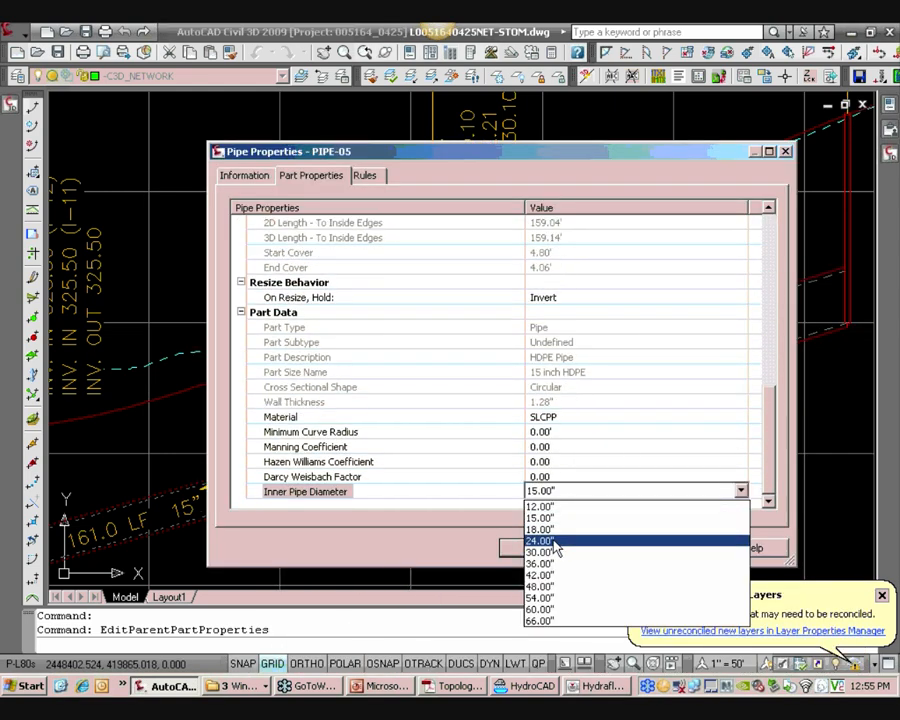
pyautogui.click(540, 541)
pyautogui.click(530, 547)
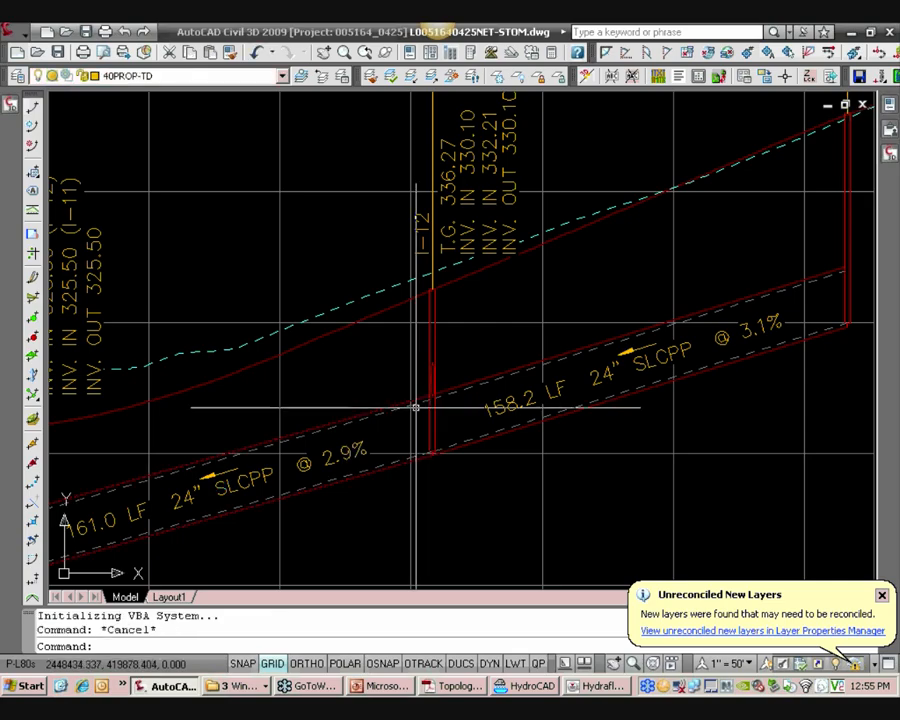
# Save the drawing
pyautogui.scroll(-5, 416, 407)
pyautogui.moveTo(265, 421); pyautogui.dragTo(321, 412, button='middle')
pyautogui.scroll(2, 320, 411)
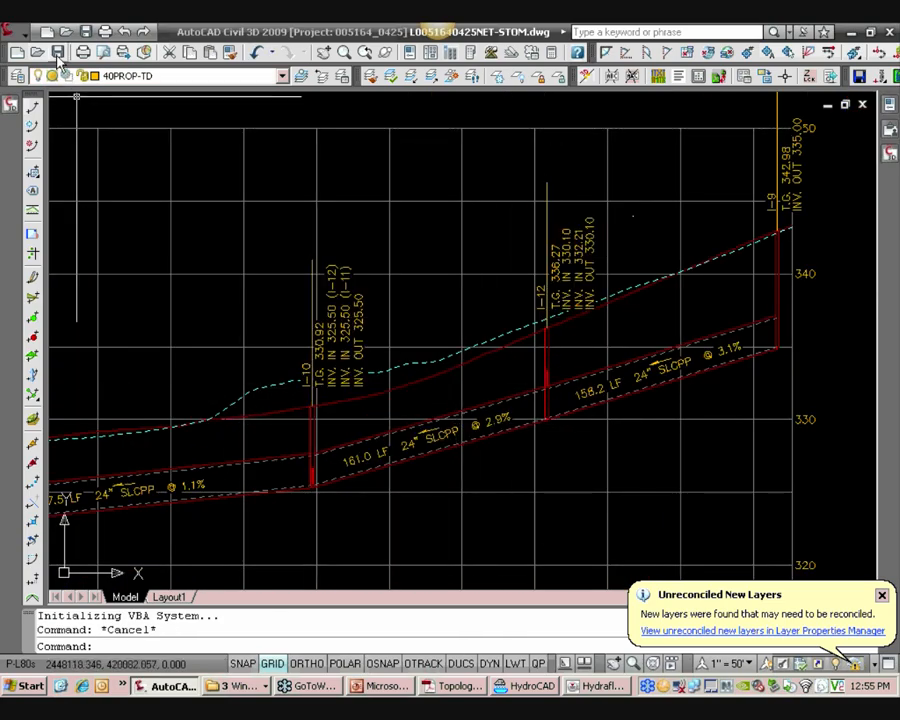
pyautogui.click(58, 54)
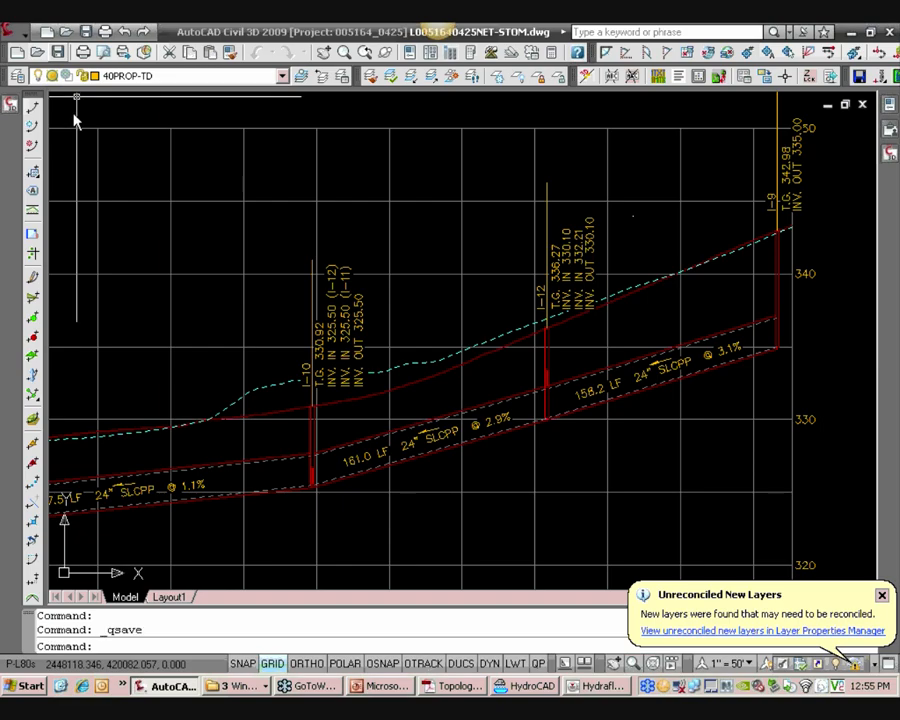
pyautogui.moveTo(6, 110)
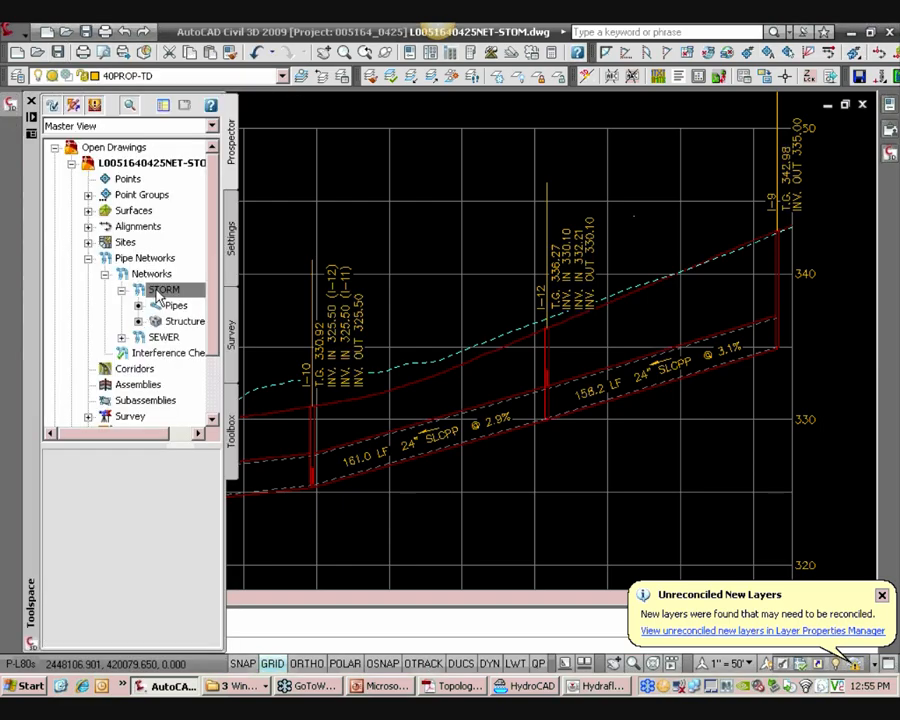
pyautogui.rightClick(157, 299)
pyautogui.click(240, 410)
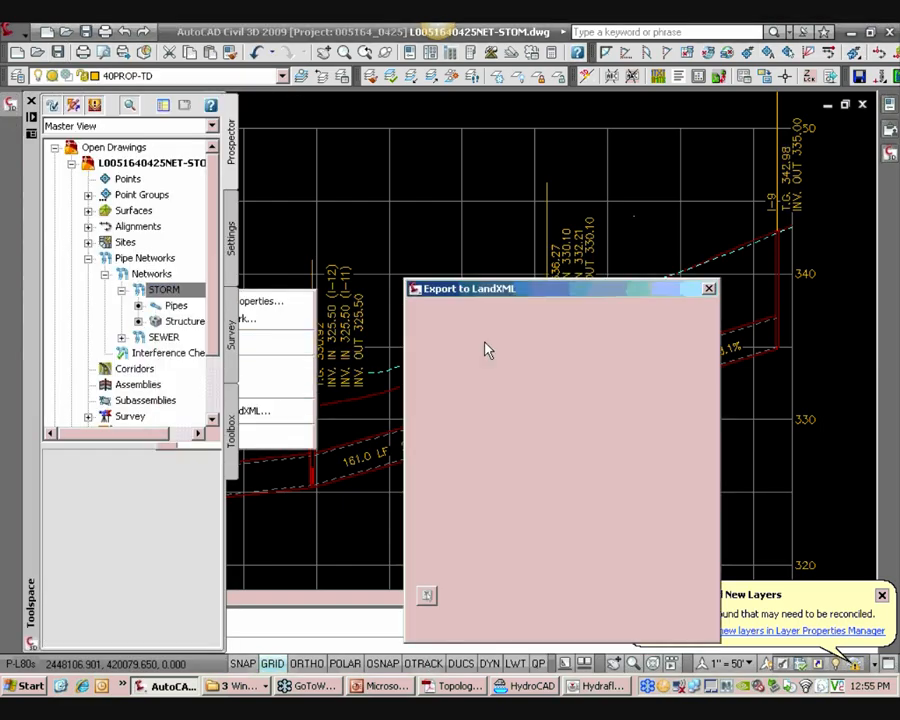
pyautogui.moveTo(487, 290); pyautogui.dragTo(366, 112)
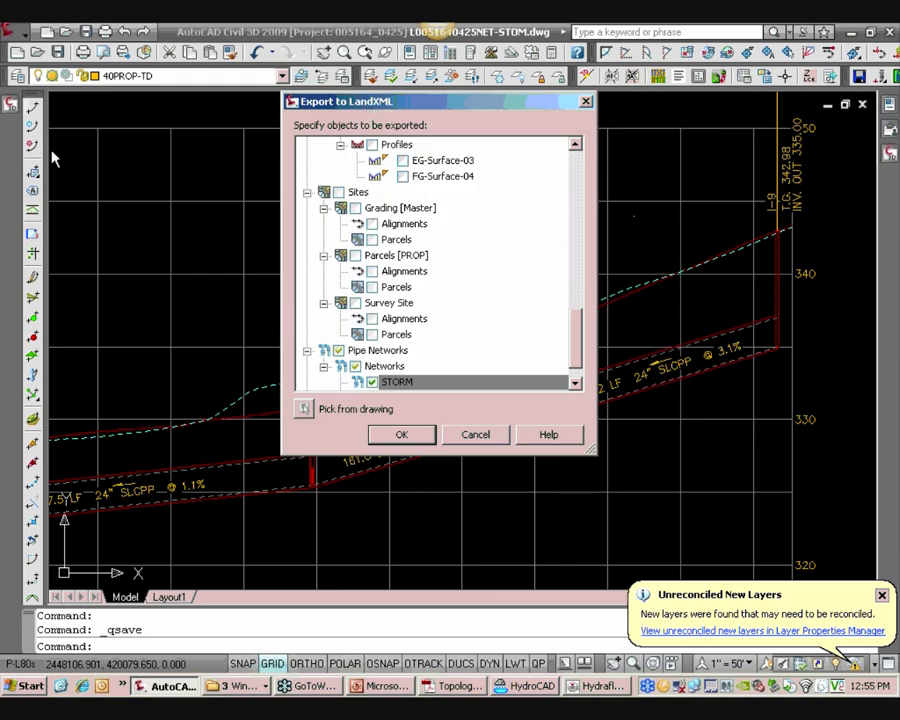
pyautogui.click(401, 436)
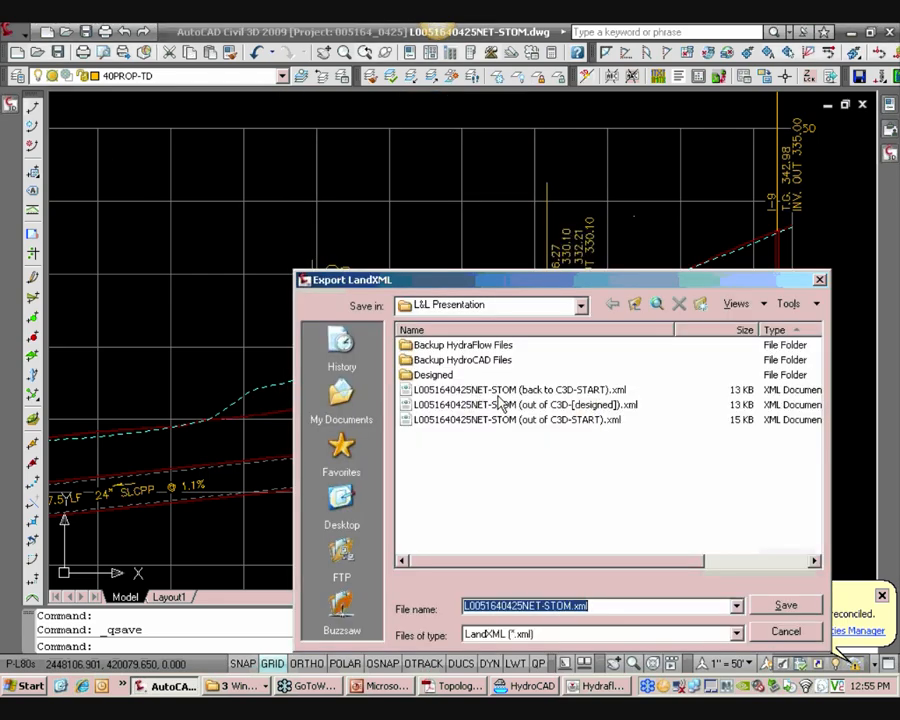
pyautogui.moveTo(570, 295); pyautogui.dragTo(450, 144)
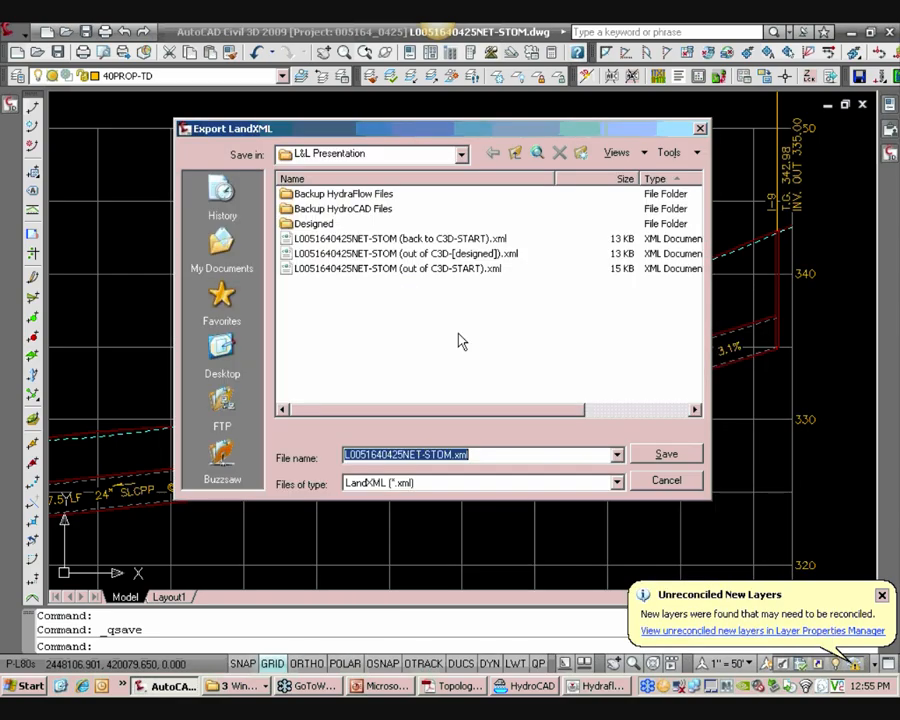
pyautogui.click(424, 270)
pyautogui.click(537, 454)
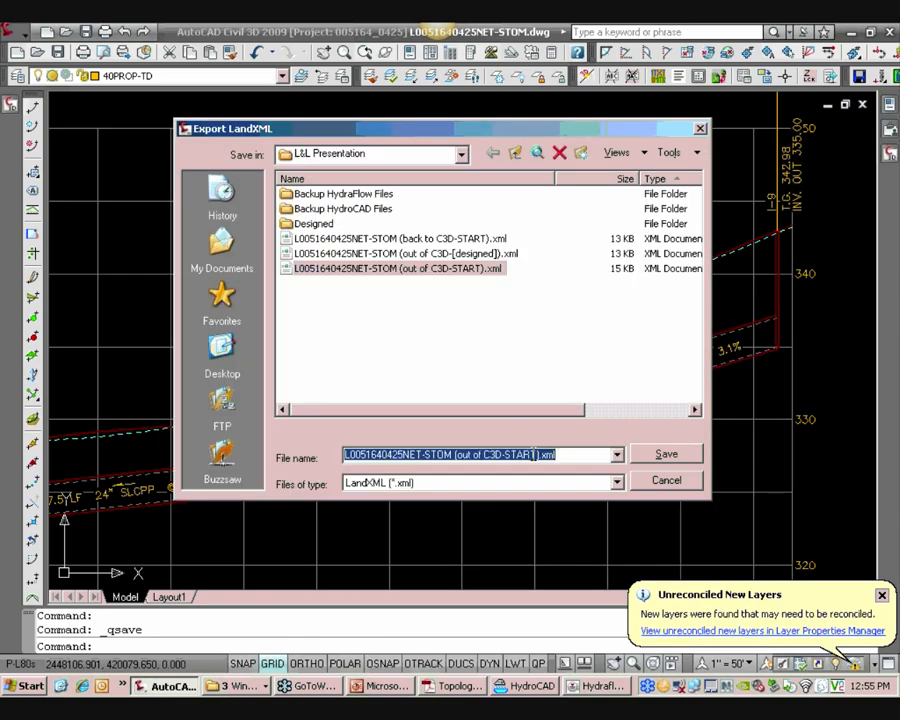
pyautogui.click(535, 454)
pyautogui.write('2')
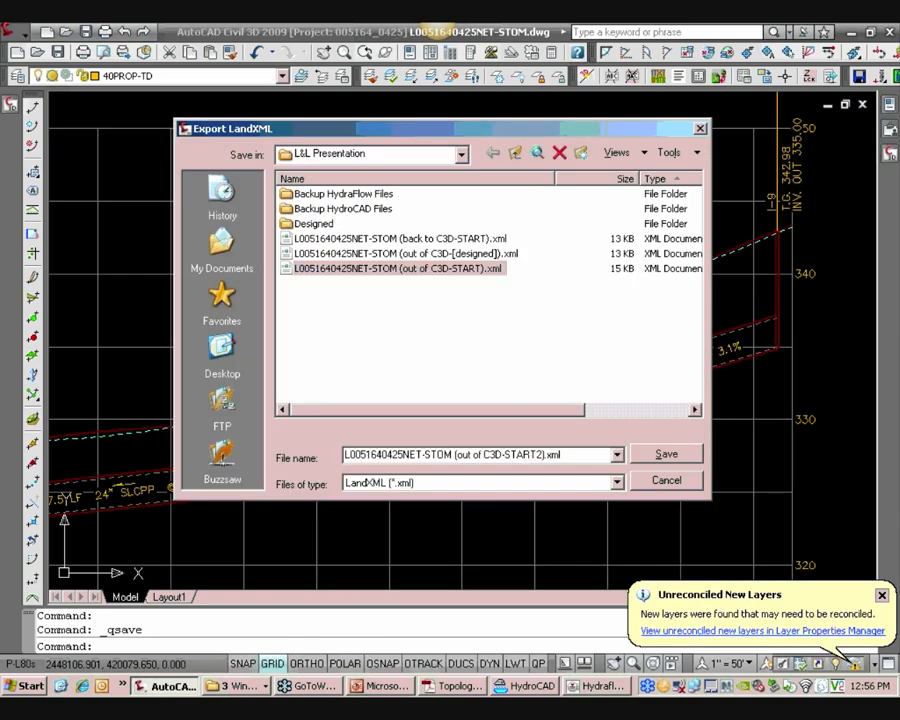
pyautogui.press('Return')
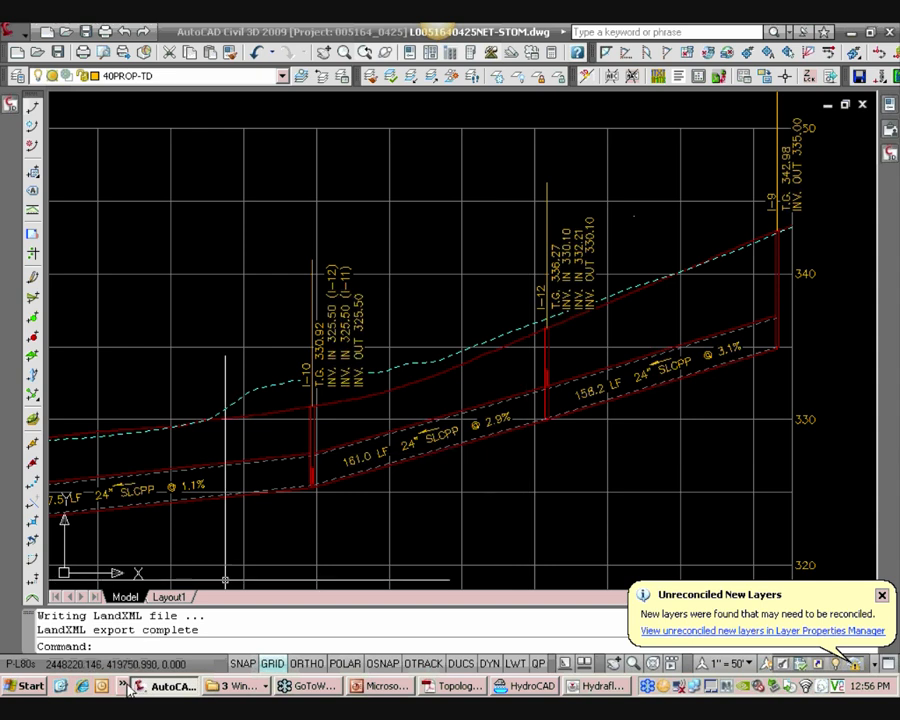
# Open the Hydraflow XML Roundtrip Utility.xls workbook from R:\Templates\Hydraflow with macros enabled
pyautogui.click(27, 686)
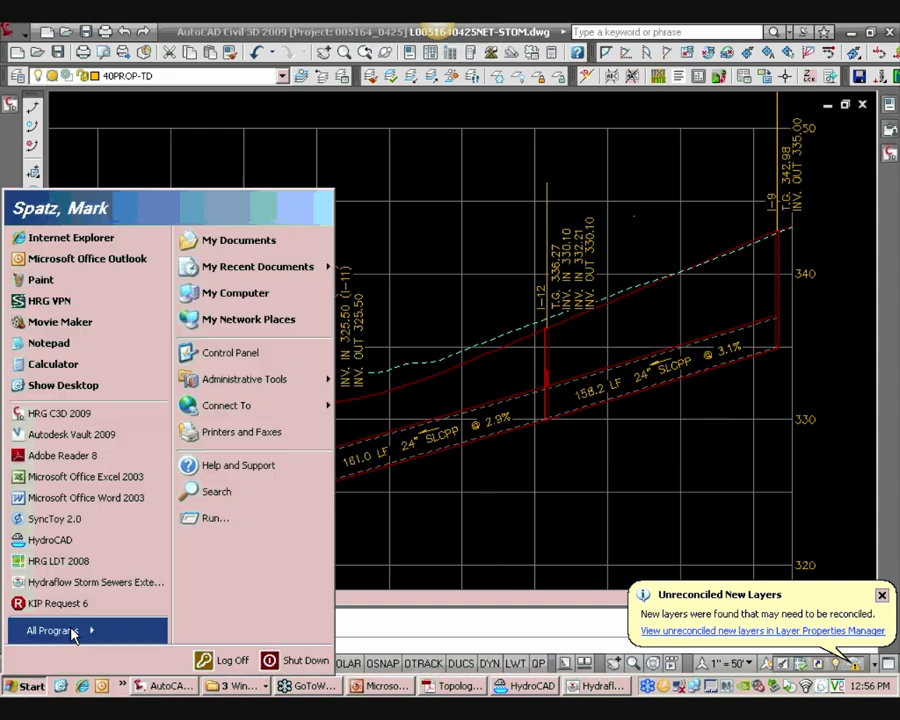
pyautogui.click(236, 293)
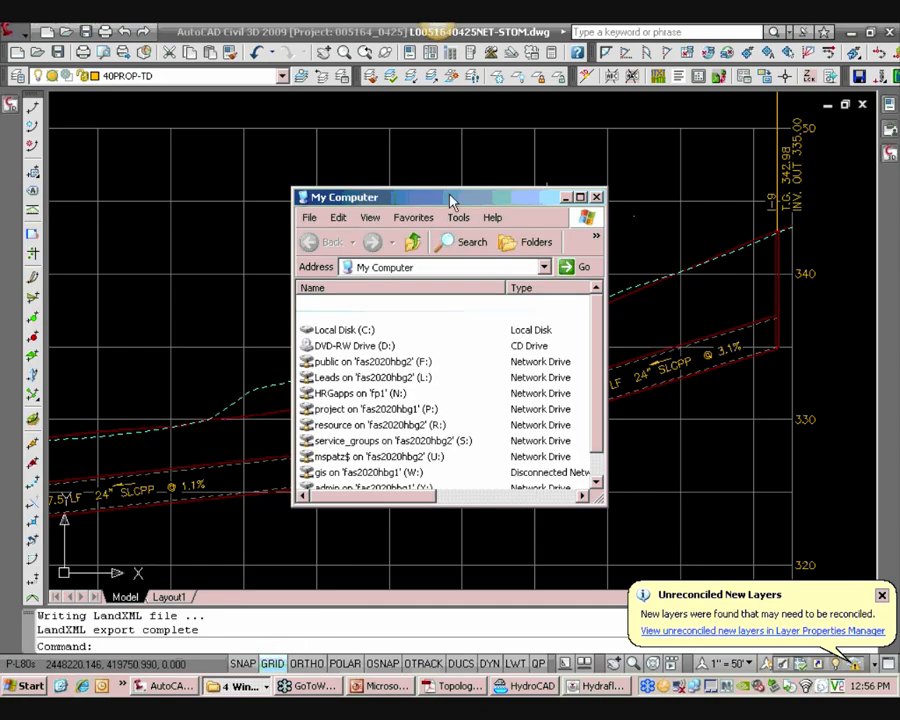
pyautogui.moveTo(560, 197); pyautogui.dragTo(512, 139)
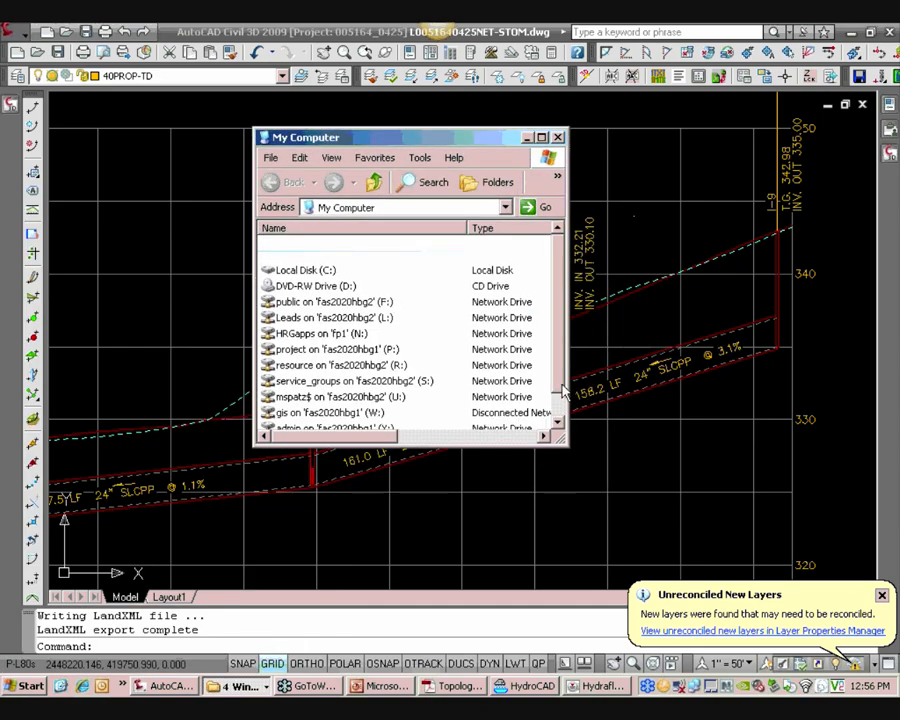
pyautogui.moveTo(563, 447); pyautogui.dragTo(647, 582)
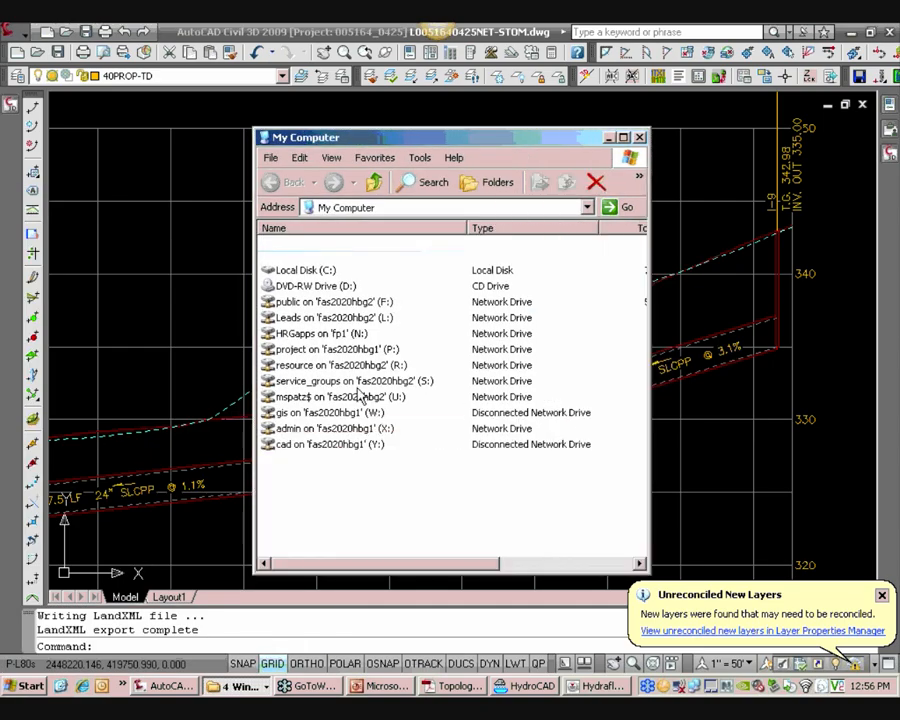
pyautogui.doubleClick(371, 365)
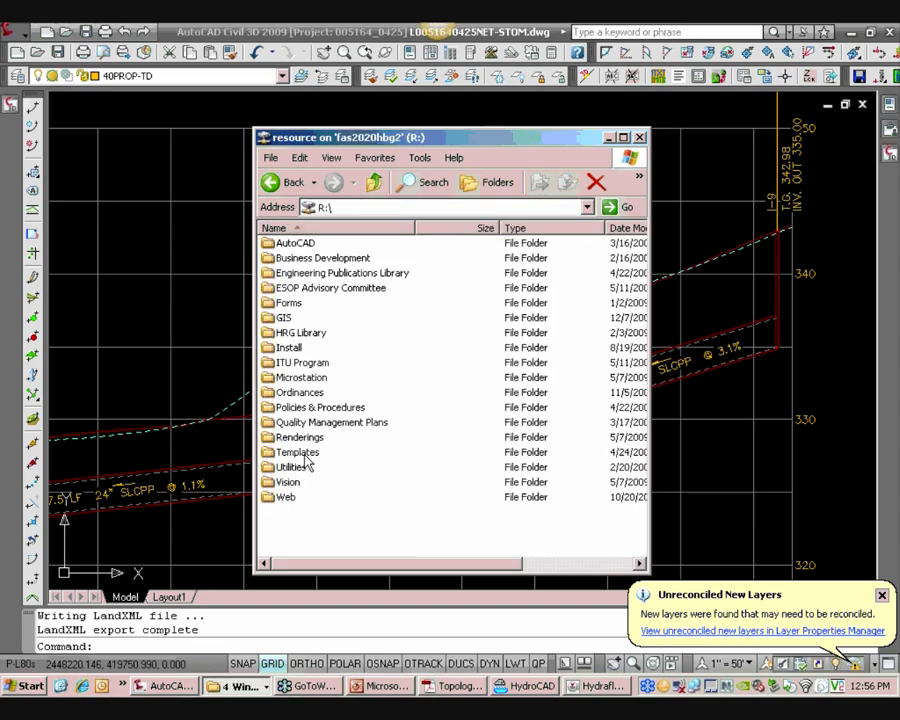
pyautogui.doubleClick(298, 452)
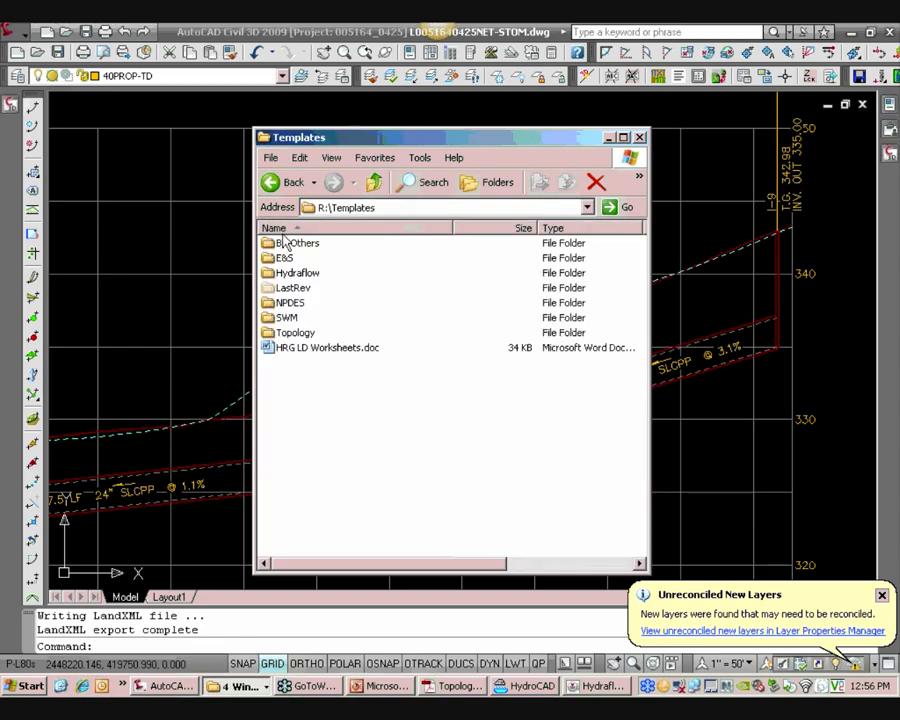
pyautogui.doubleClick(312, 274)
pyautogui.click(320, 247)
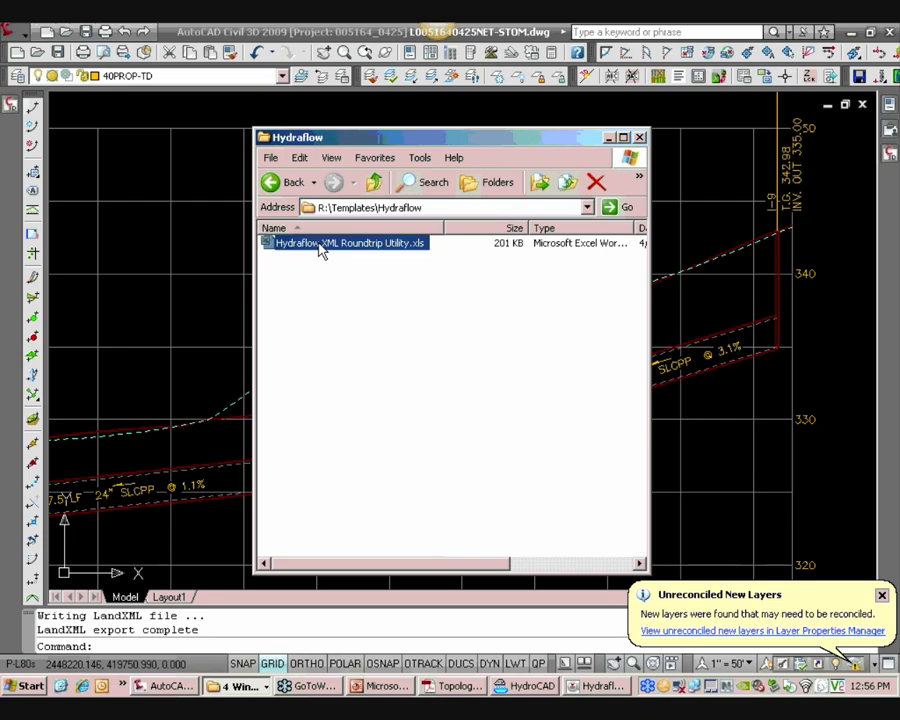
pyautogui.doubleClick(320, 248)
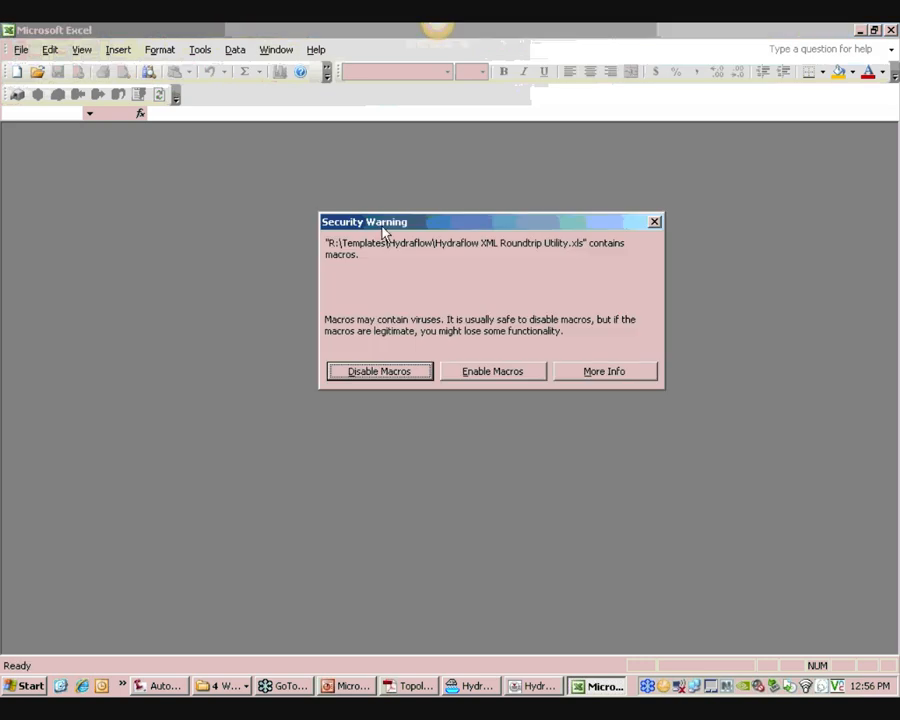
pyautogui.click(500, 378)
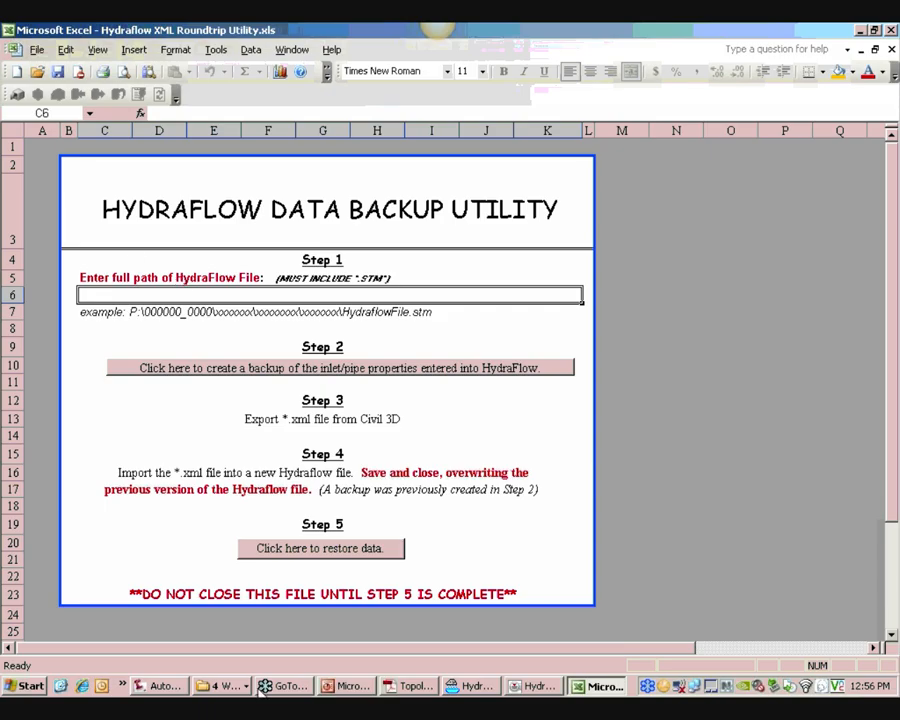
# Enter the full path to Conveyance.stm in the desktop's L&L Presentation folder as the Step 1 Hydraflow file path
pyautogui.click(215, 686)
pyautogui.click(237, 645)
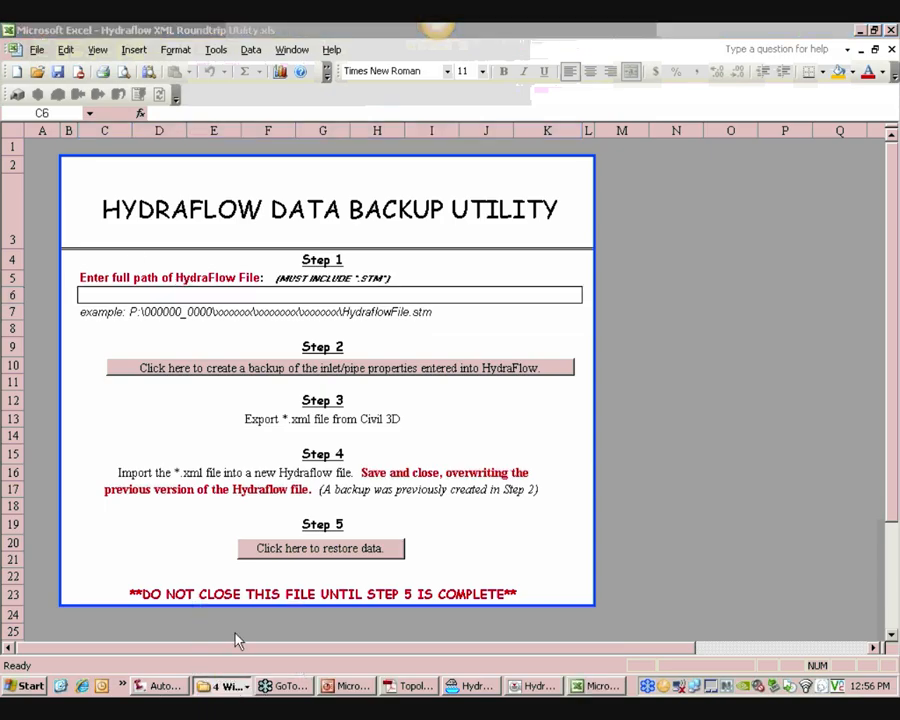
pyautogui.click(436, 200)
pyautogui.hotkey('ctrl', 'c')
pyautogui.rightClick(434, 200)
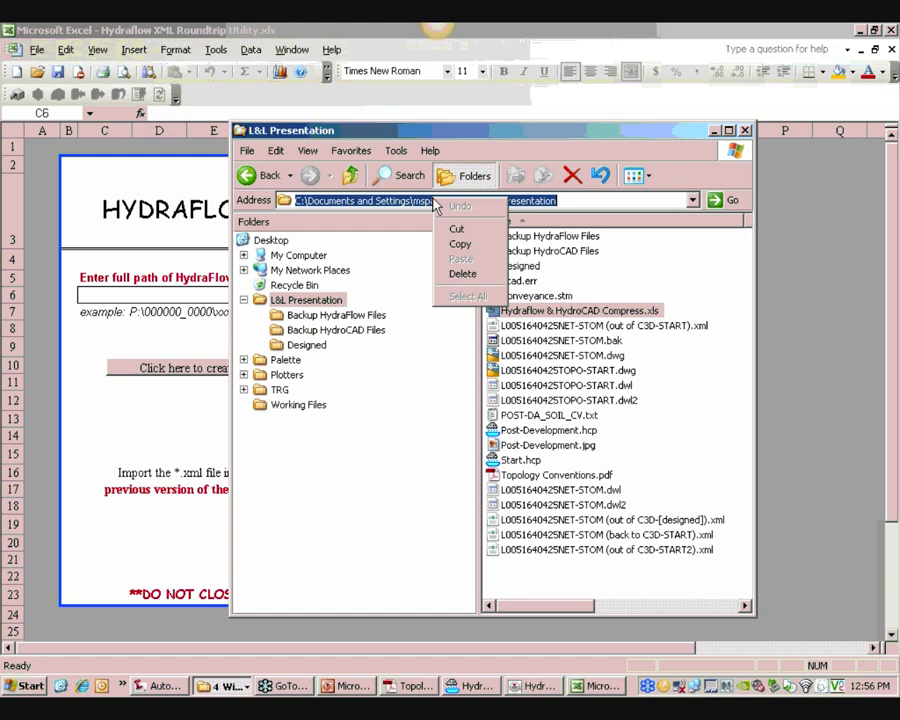
pyautogui.click(460, 248)
pyautogui.click(209, 287)
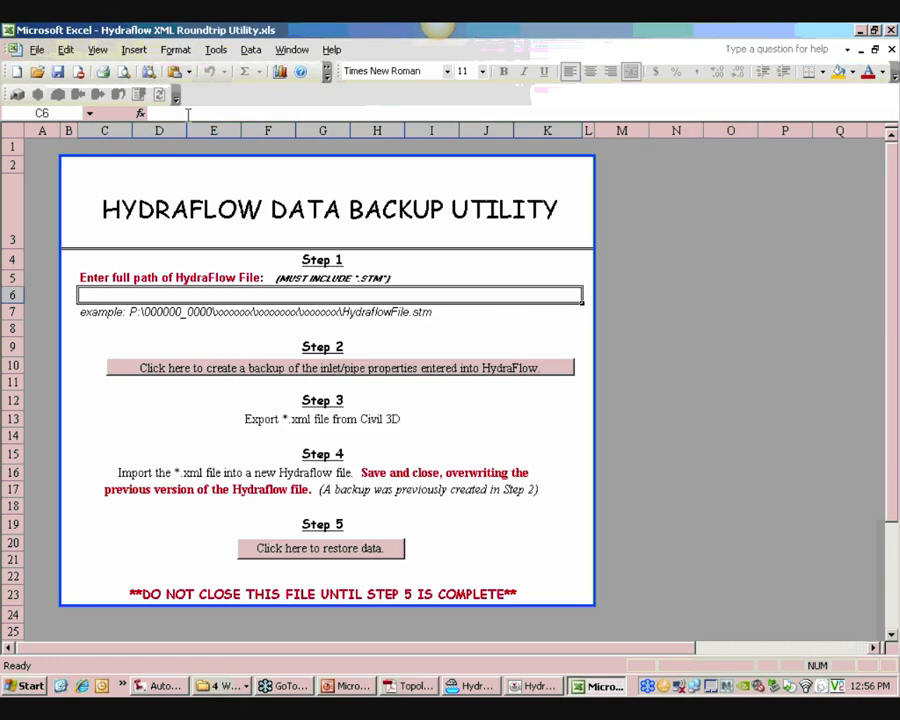
pyautogui.click(188, 115)
pyautogui.hotkey('ctrl', 'v')
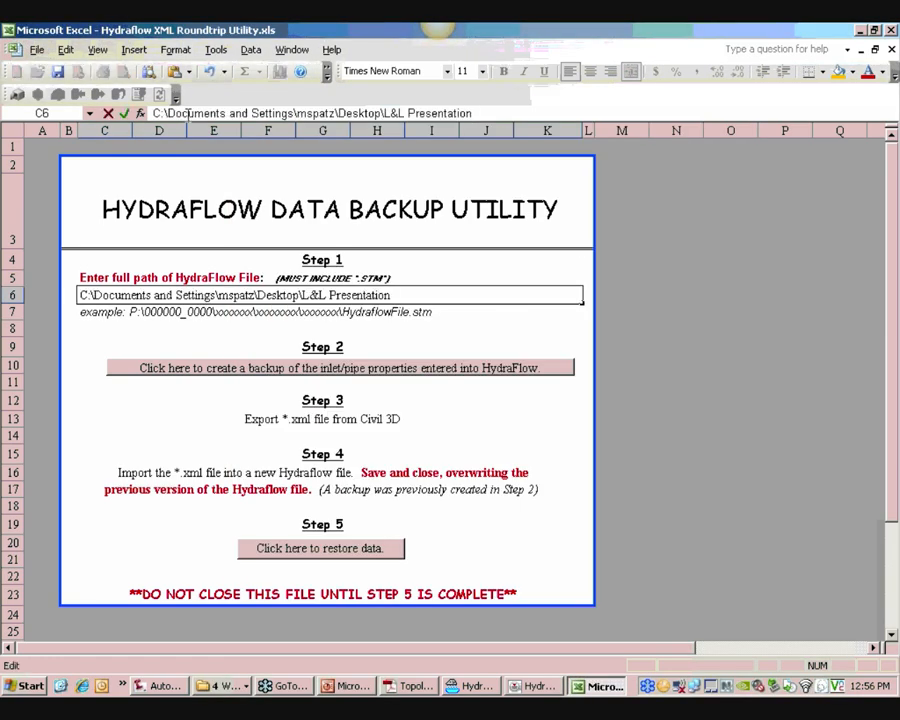
pyautogui.write('\\Conveyancew')
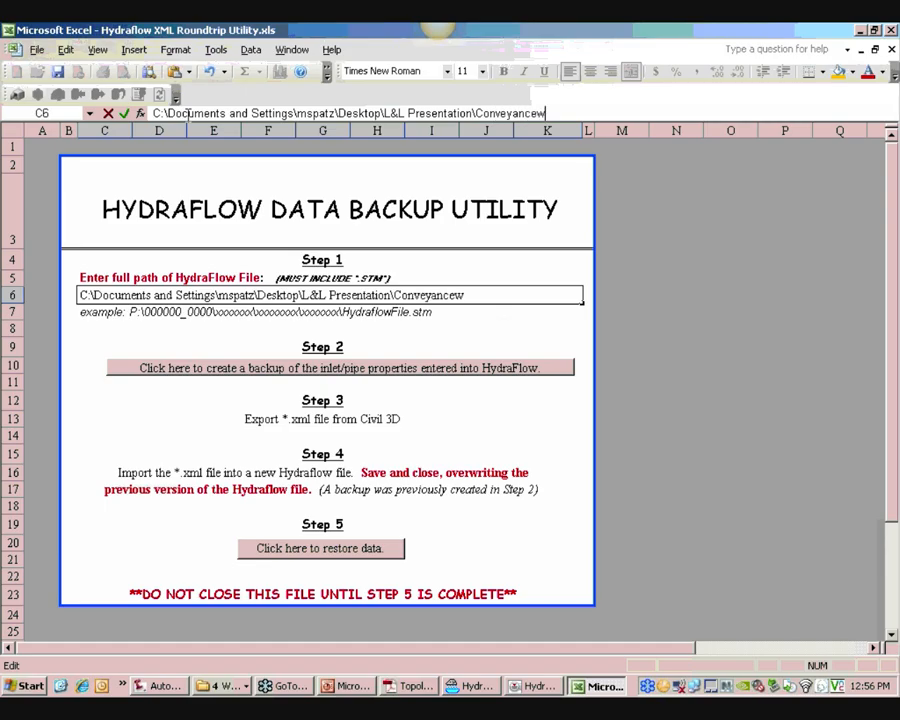
pyautogui.press('BackSpace')
pyautogui.write('.stm')
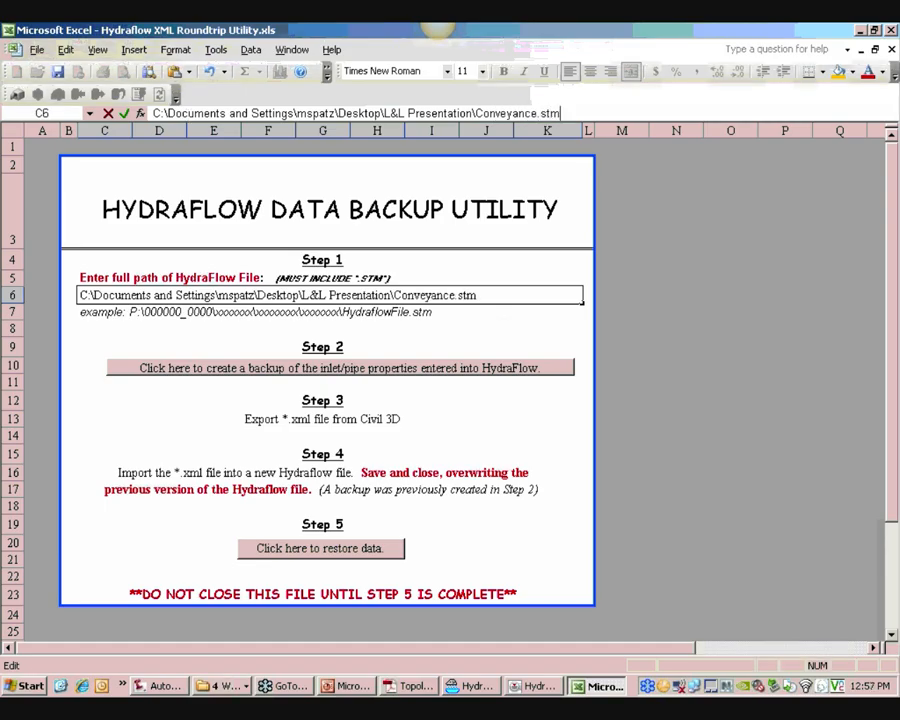
pyautogui.click(124, 113)
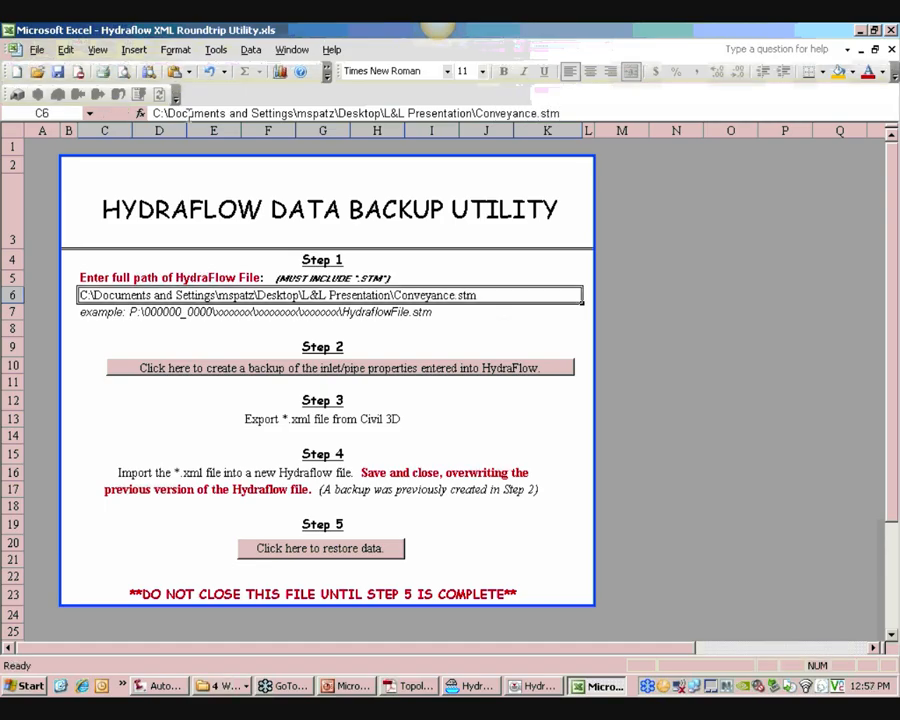
# Create the Step 2 backup of the inlet and pipe properties entered into Hydraflow
pyautogui.click(320, 370)
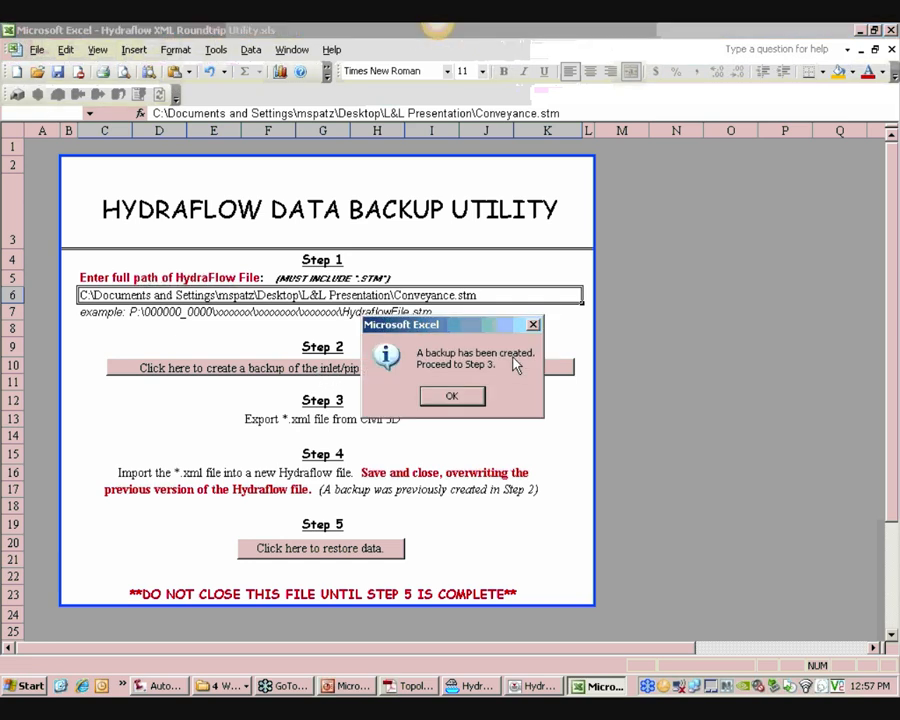
pyautogui.click(451, 398)
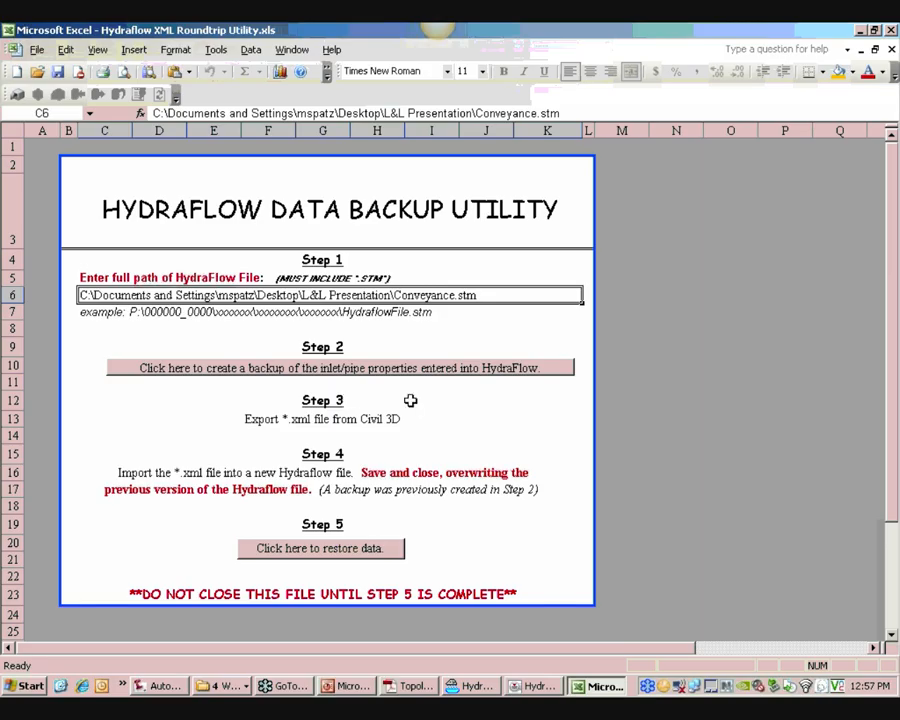
pyautogui.click(229, 686)
pyautogui.click(243, 646)
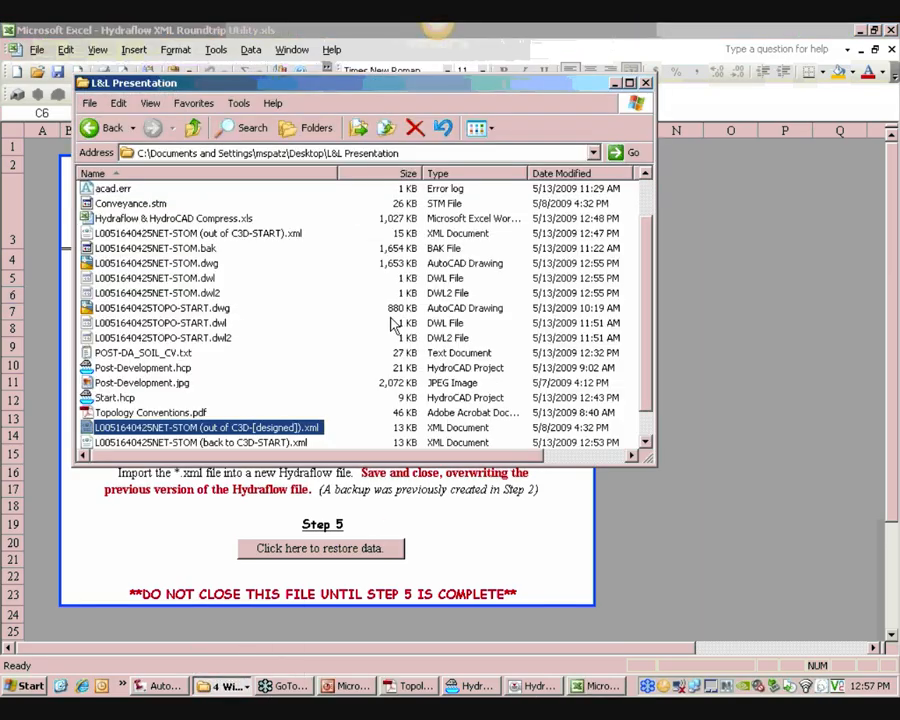
pyautogui.click(283, 384)
pyautogui.scroll(-1, 283, 384)
pyautogui.rightClick(279, 432)
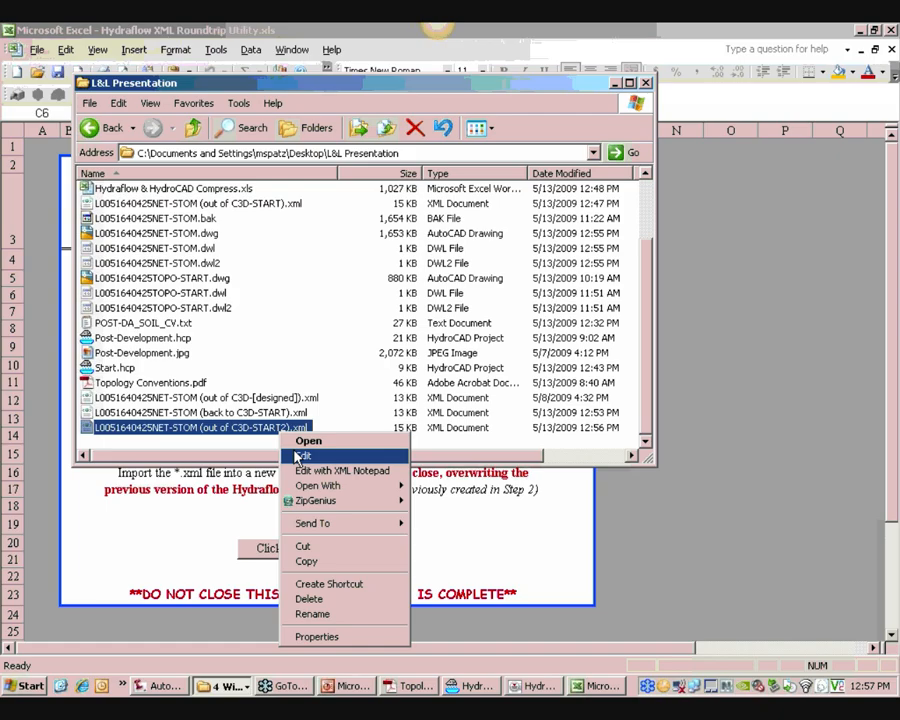
pyautogui.click(300, 456)
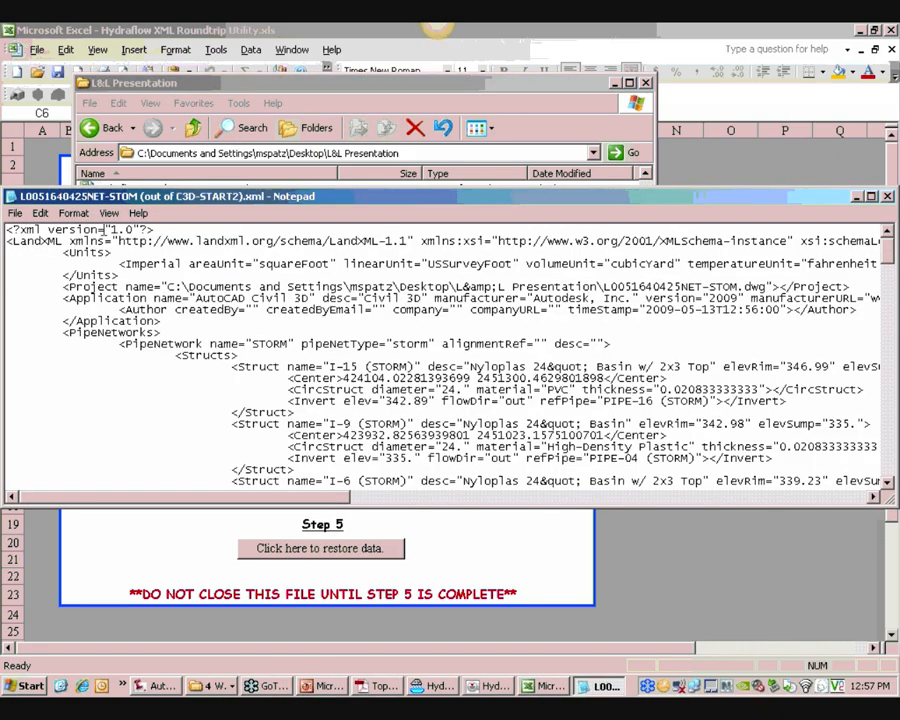
# Replace every "(STORM)" in the XML with nothing, removing the network suffix from all names
pyautogui.click(41, 216)
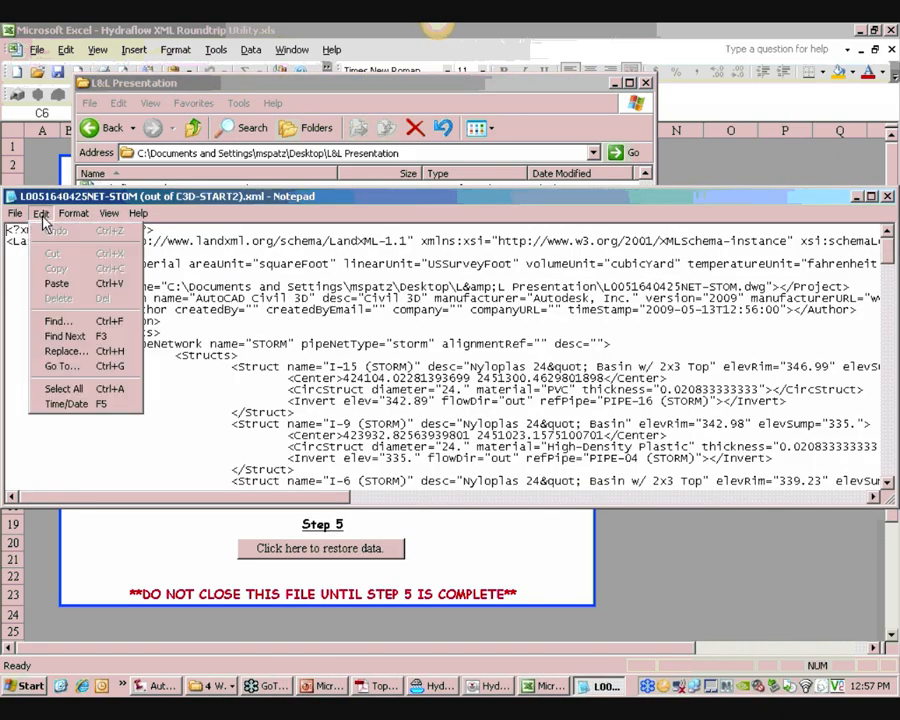
pyautogui.click(60, 350)
pyautogui.write('(')
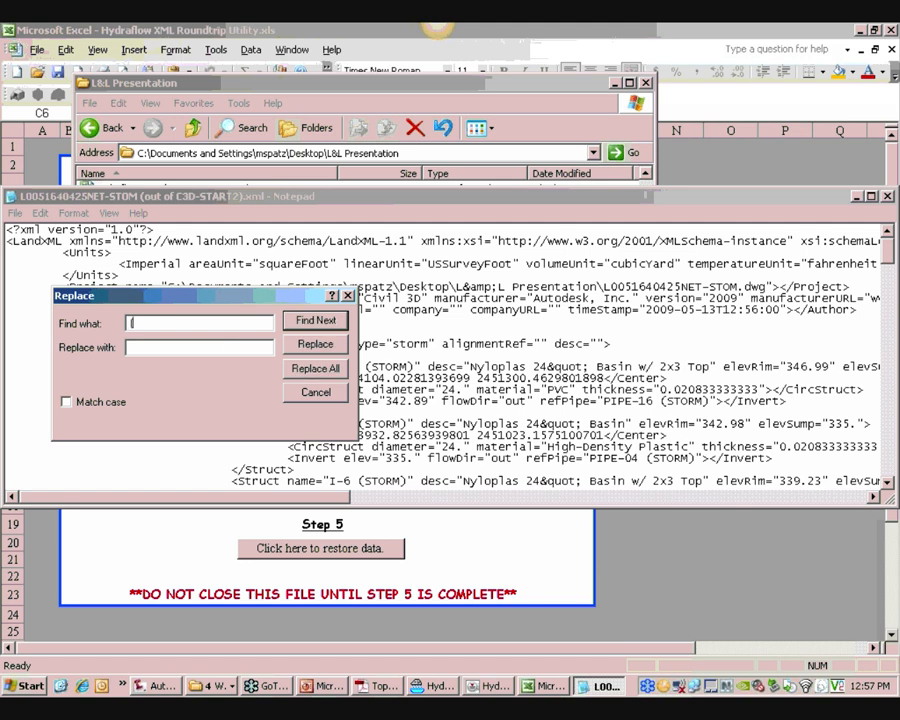
pyautogui.write('STOM)')
pyautogui.click(316, 368)
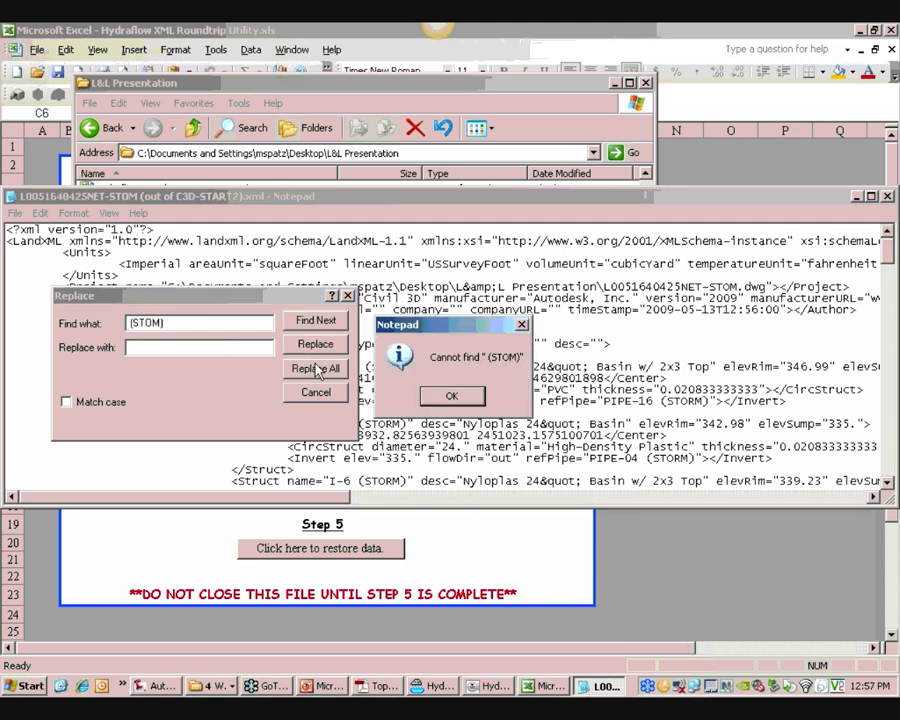
pyautogui.press('Return')
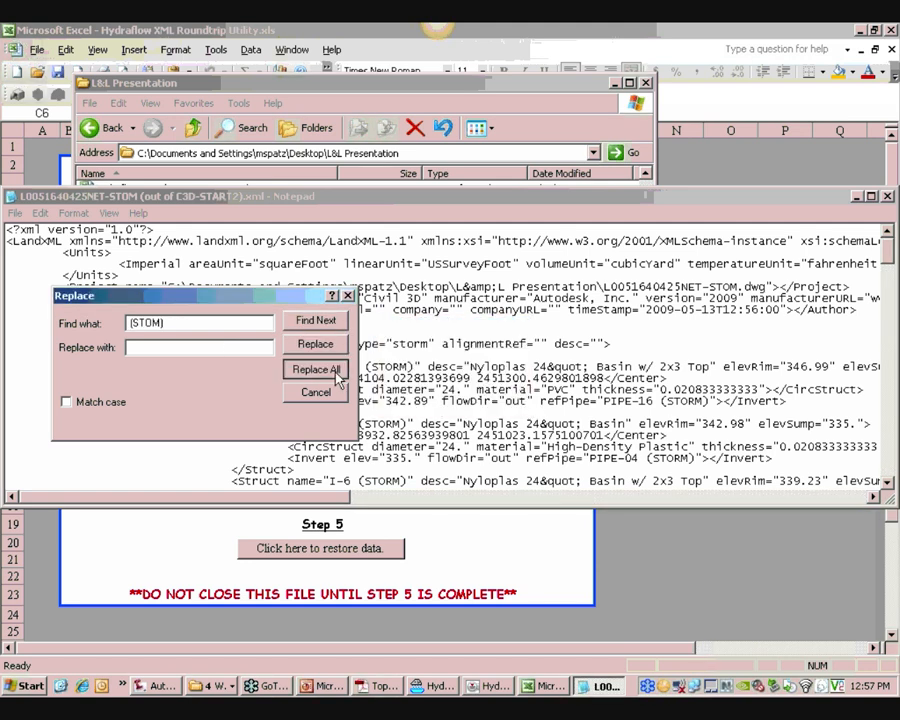
pyautogui.click(159, 322)
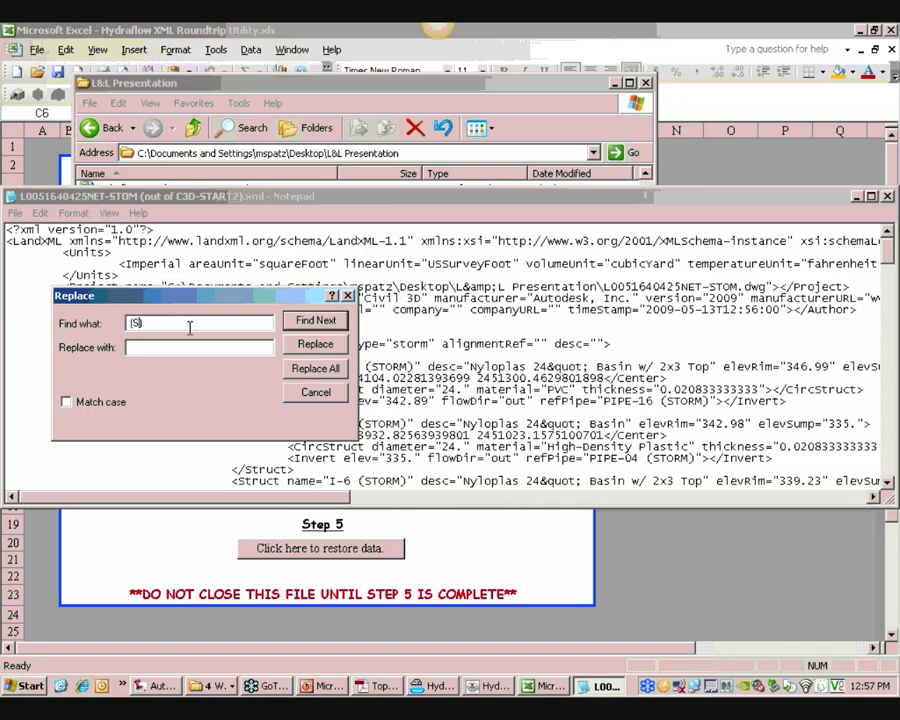
pyautogui.write('RM')
pyautogui.hotkey('alt', 'a')
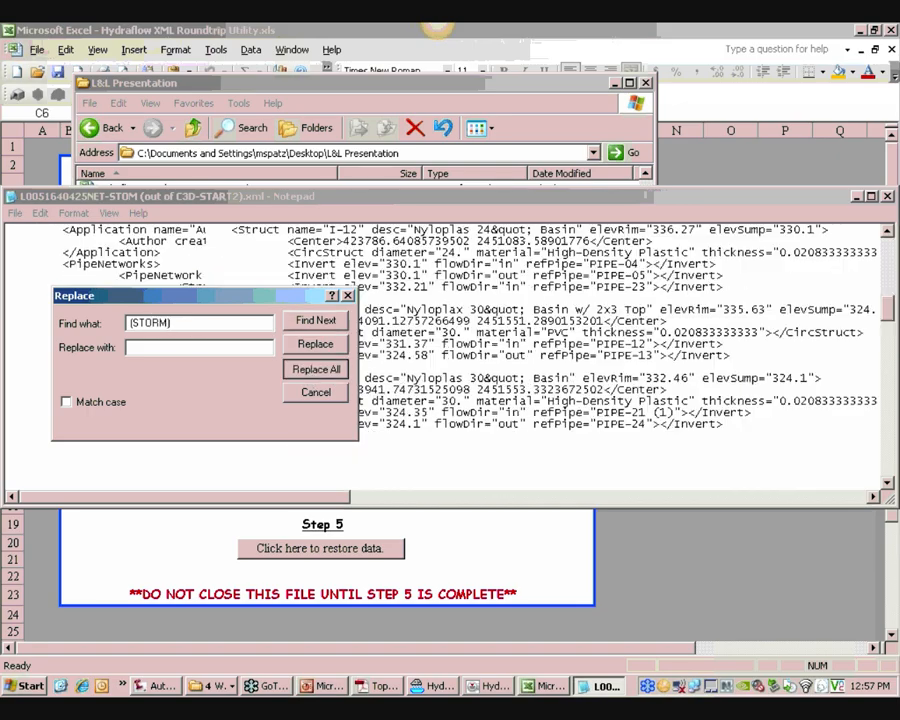
pyautogui.click(316, 393)
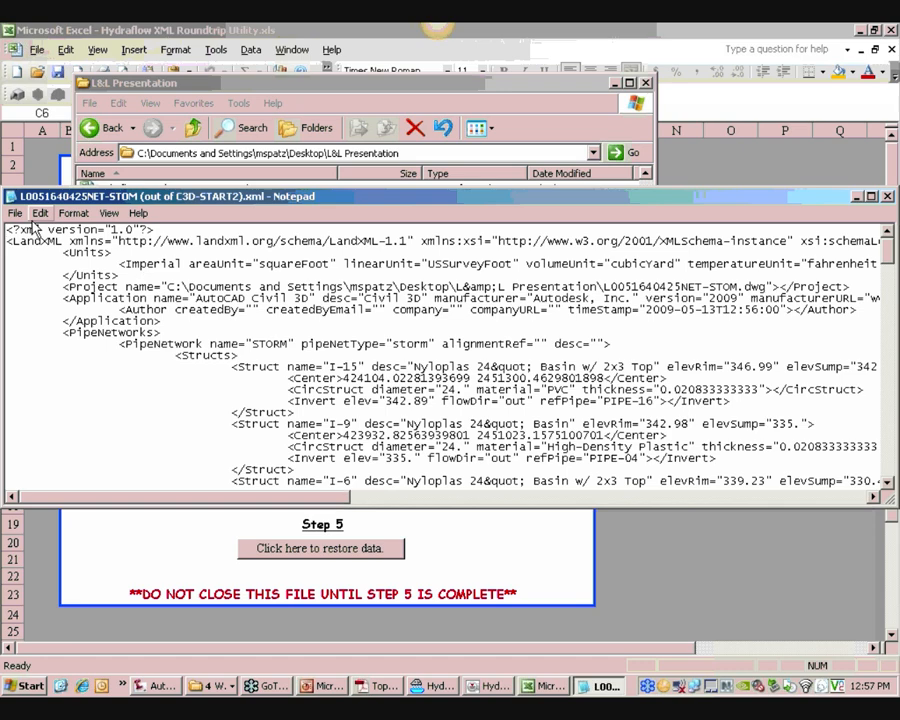
# Save the edited XML file and close Notepad
pyautogui.press('capslock')
pyautogui.click(16, 213)
pyautogui.click(30, 262)
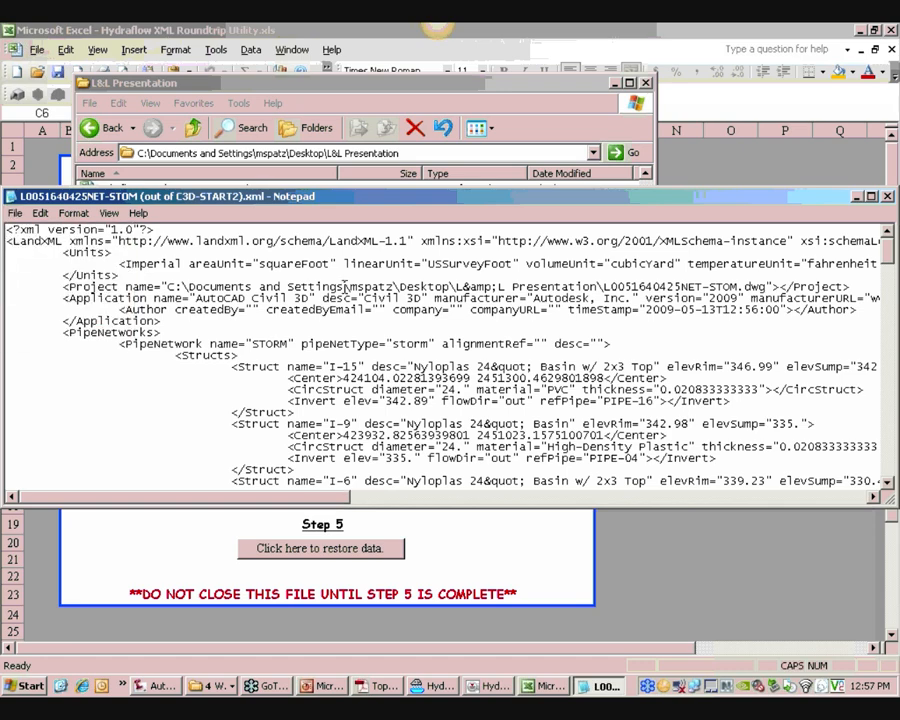
pyautogui.click(886, 196)
pyautogui.click(424, 522)
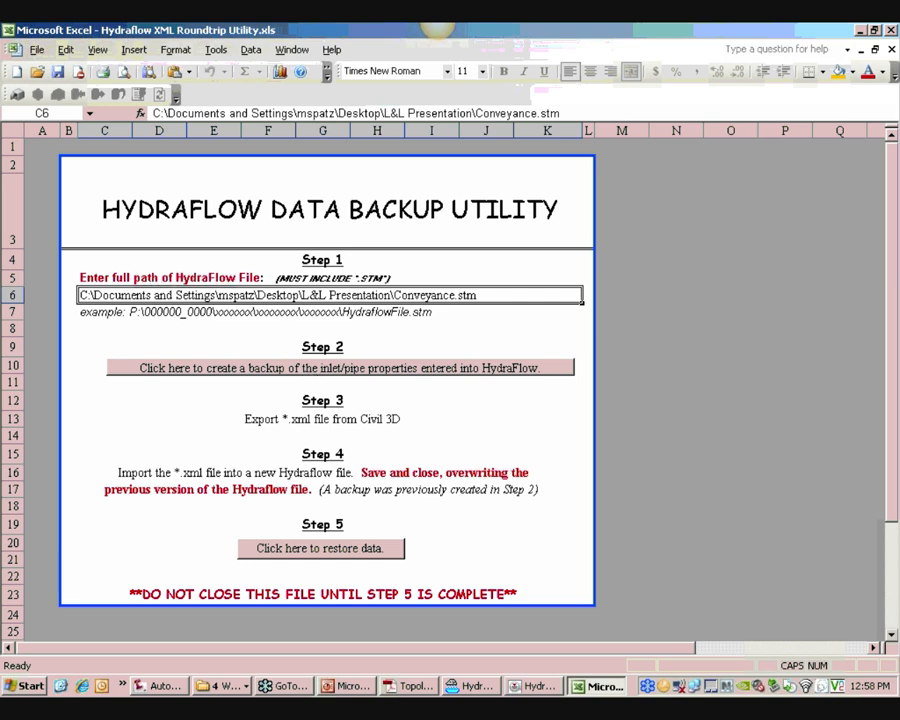
# Launch Hydraflow Storm Sewers Extension for AutoCAD Civil 3D 2009
pyautogui.click(122, 686)
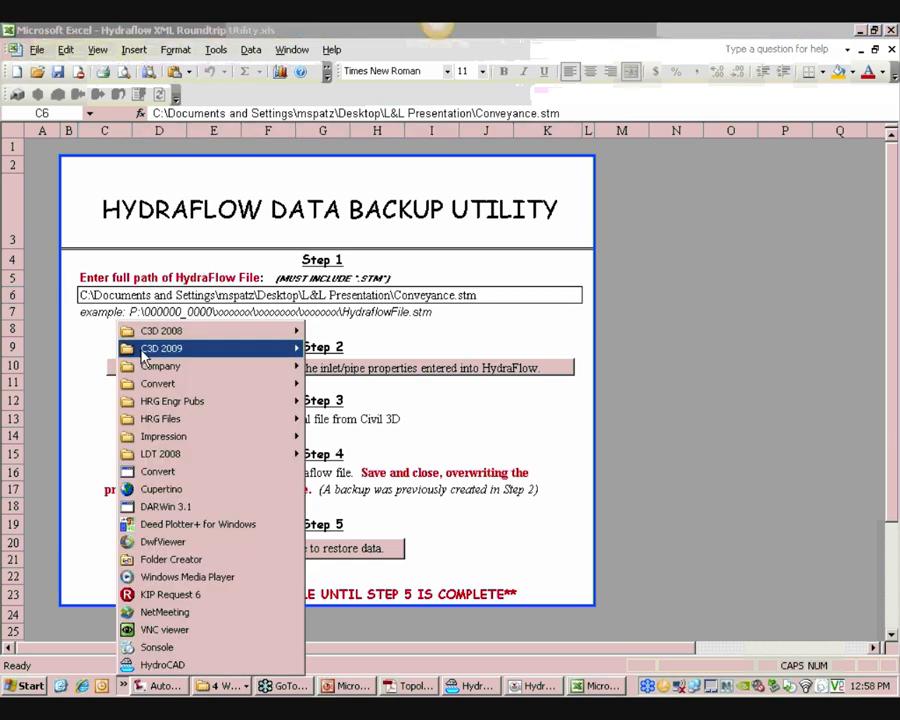
pyautogui.moveTo(150, 348)
pyautogui.click(352, 455)
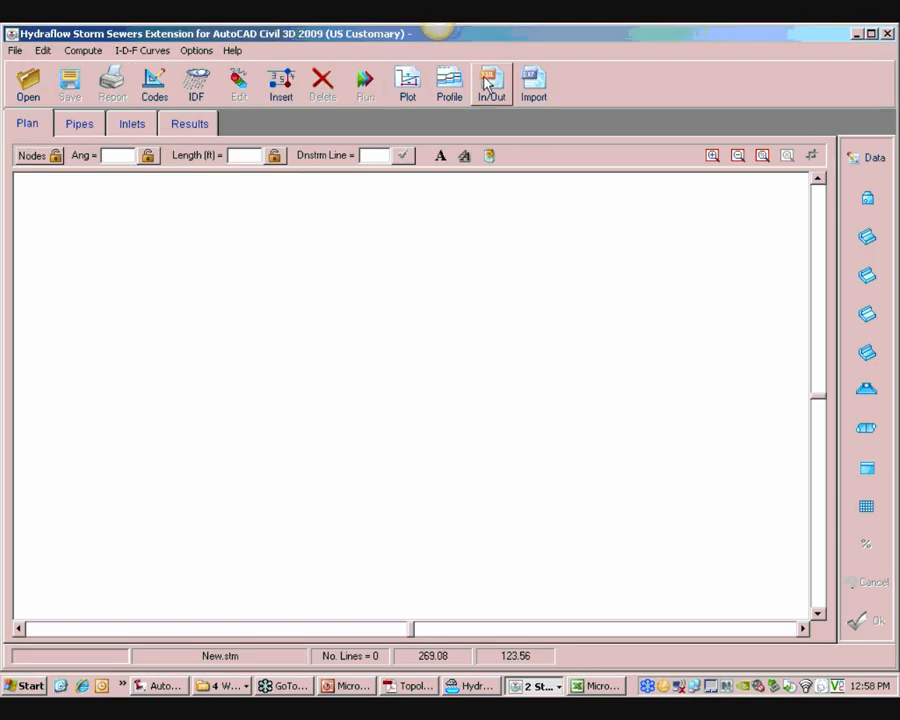
pyautogui.click(489, 83)
pyautogui.click(640, 288)
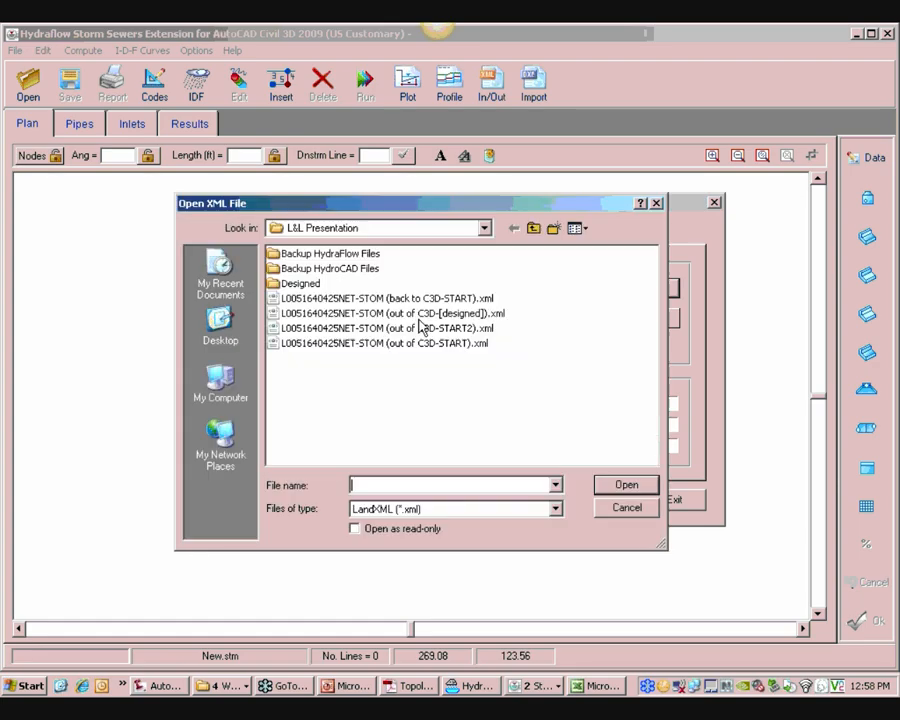
pyautogui.click(418, 330)
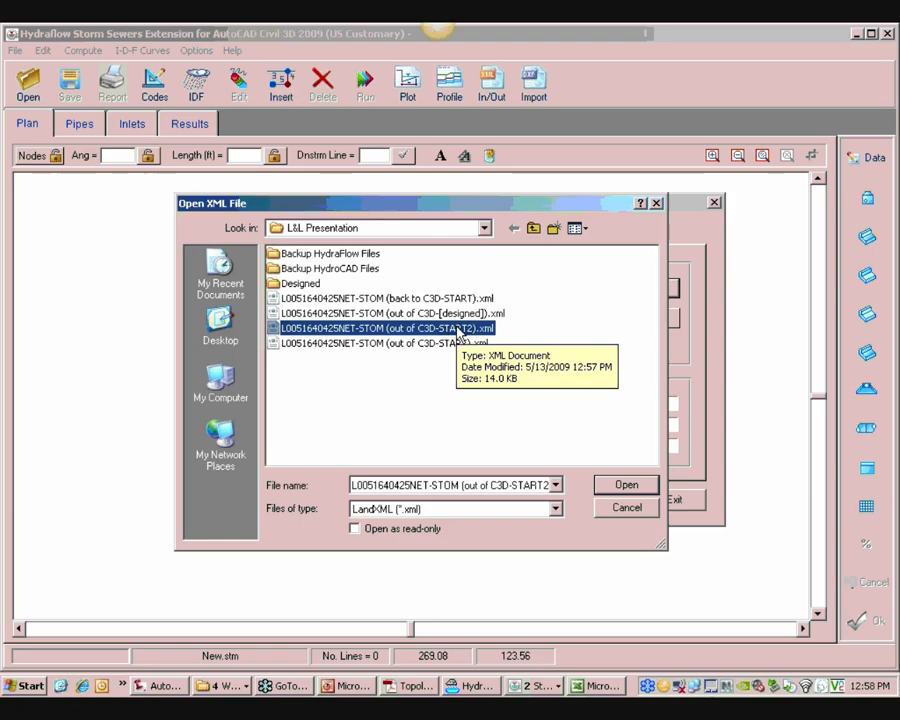
pyautogui.click(624, 486)
pyautogui.click(653, 326)
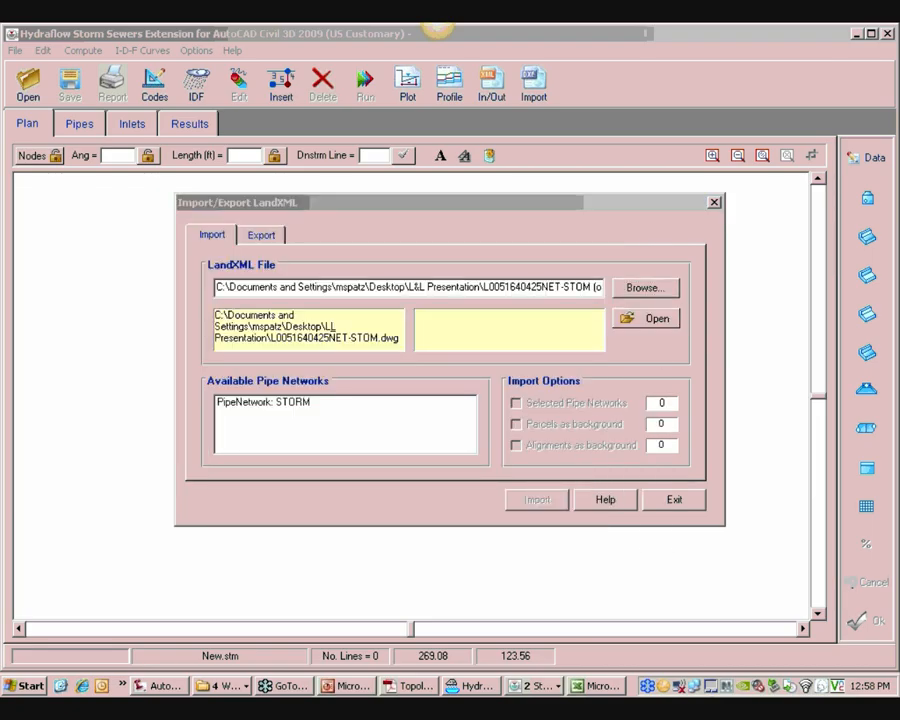
pyautogui.click(450, 386)
pyautogui.click(305, 405)
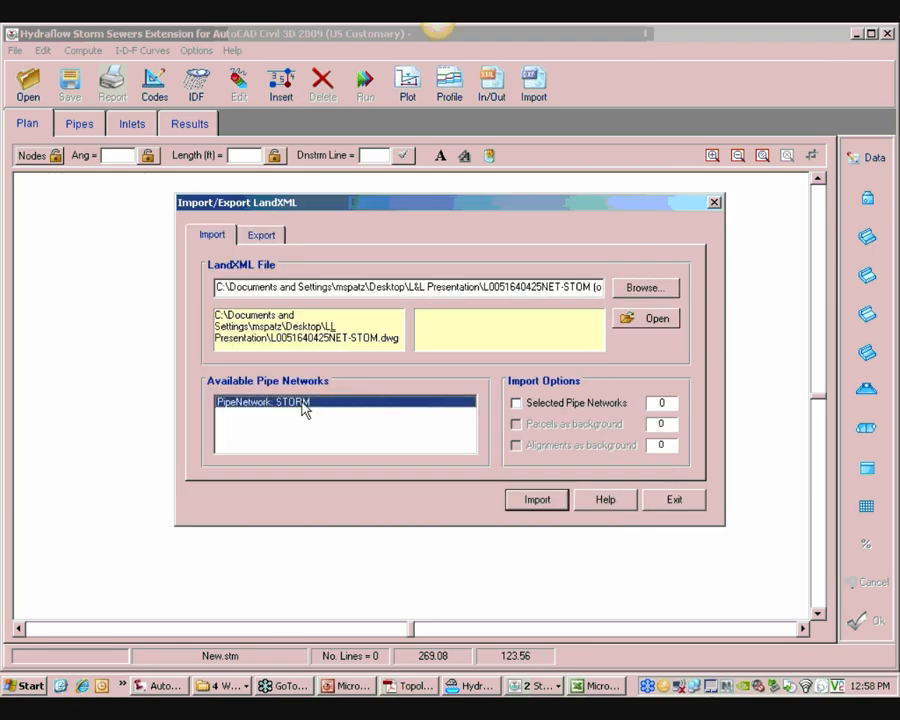
pyautogui.click(516, 403)
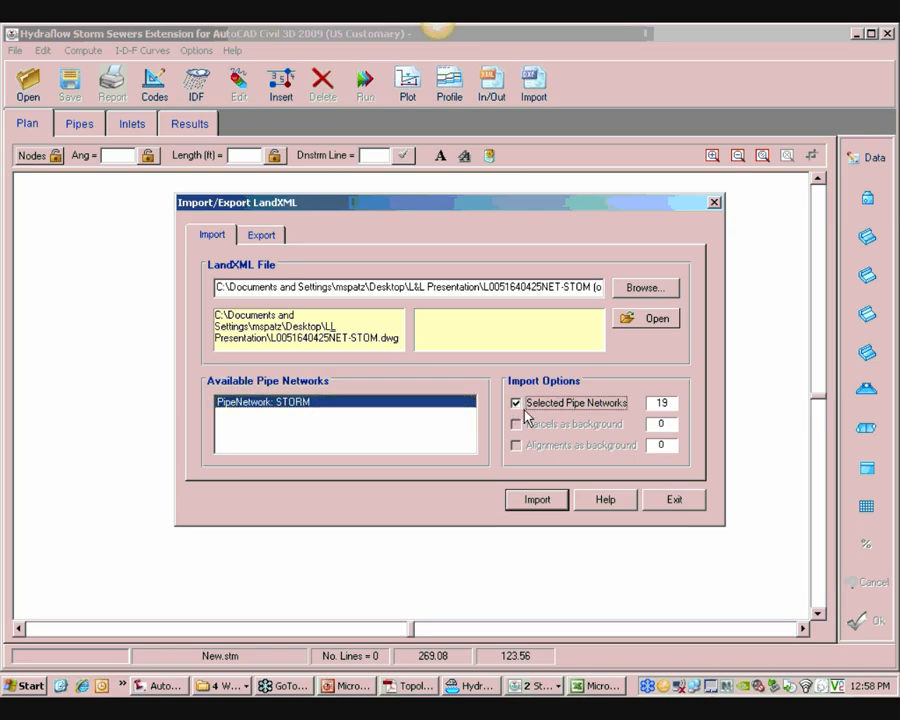
pyautogui.click(535, 502)
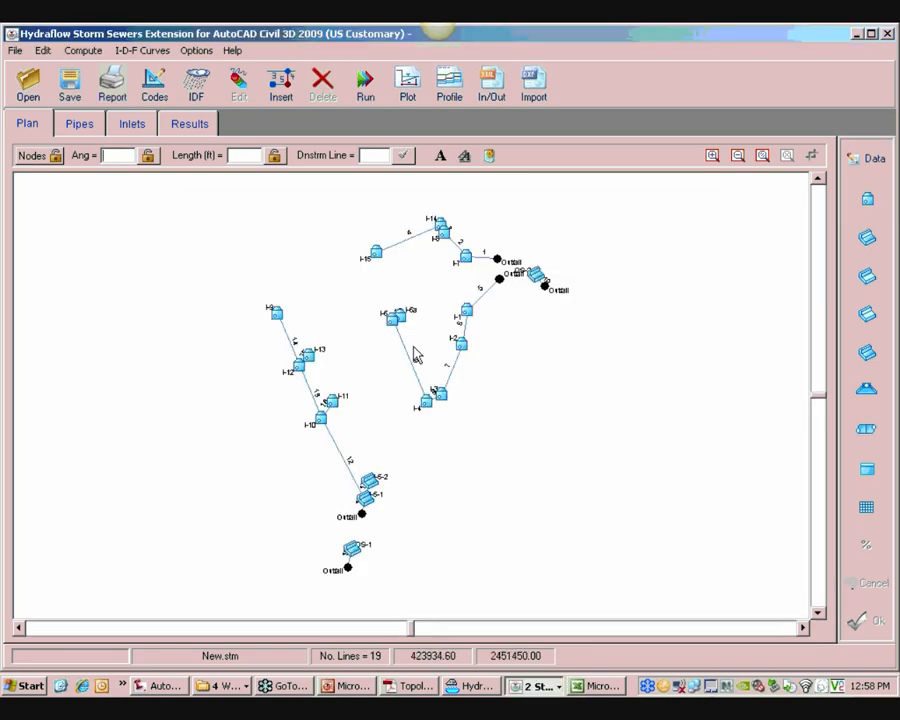
# Select line 13 and open its edit dialog to inspect the imported pipe data
pyautogui.click(311, 392)
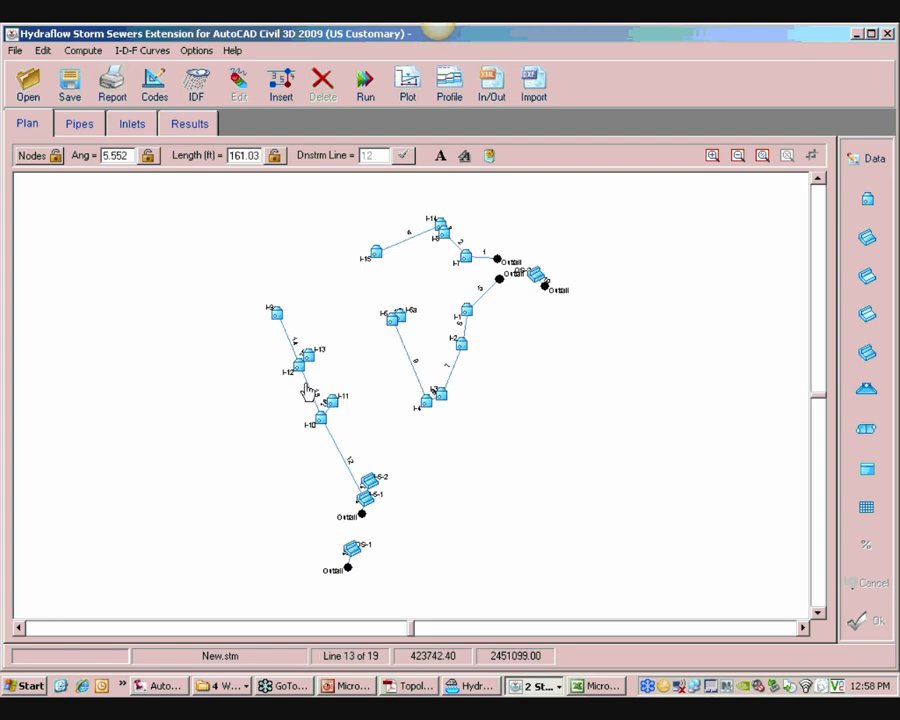
pyautogui.click(870, 163)
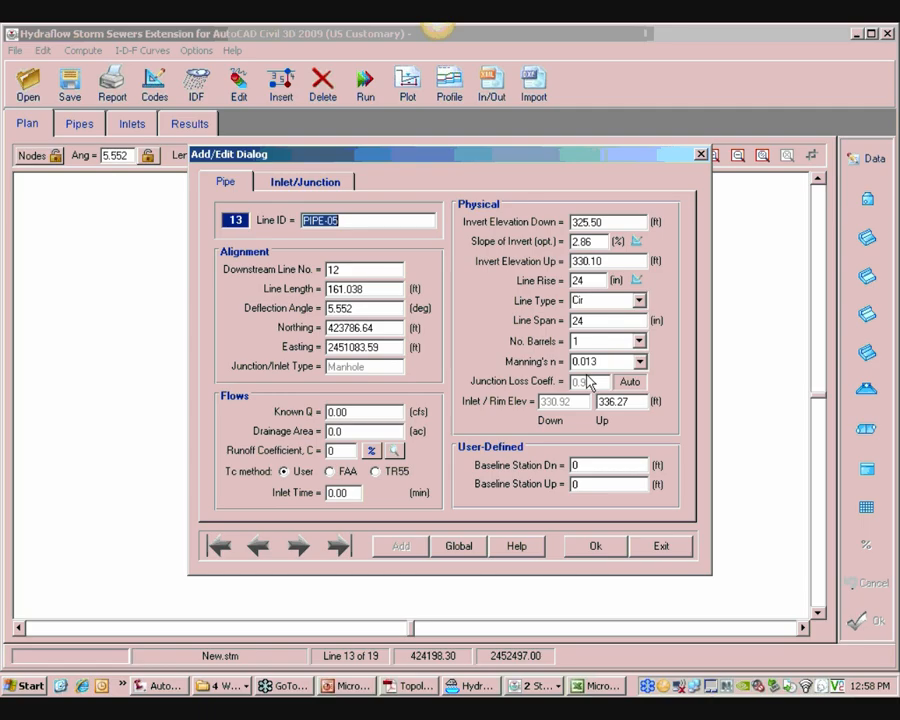
pyautogui.click(669, 551)
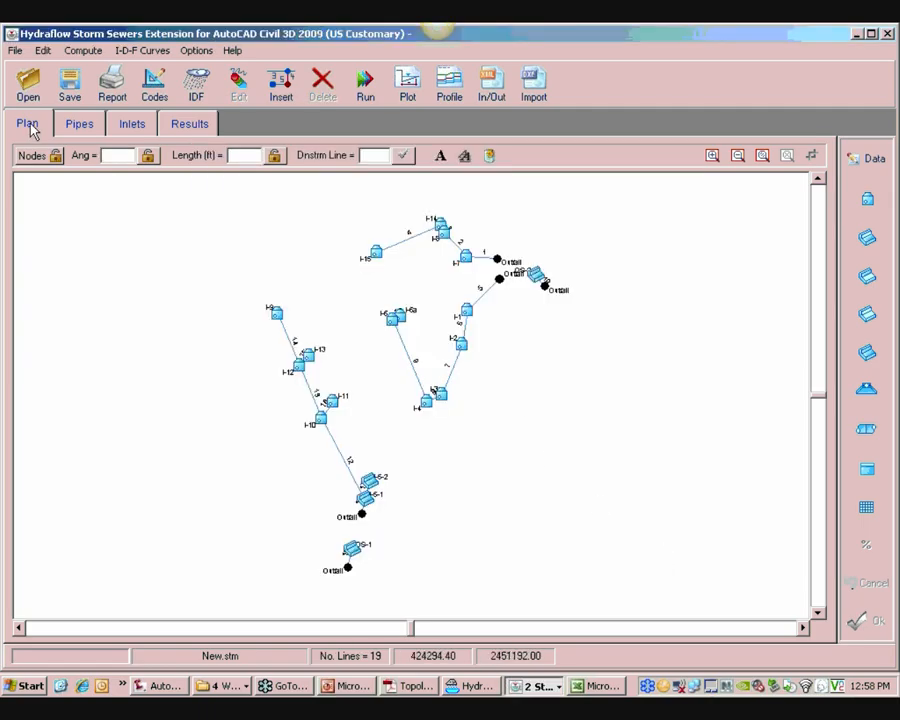
# Save the project as Conveyance.stm in L&L Presentation, replacing the existing file, and close Hydraflow
pyautogui.click(68, 88)
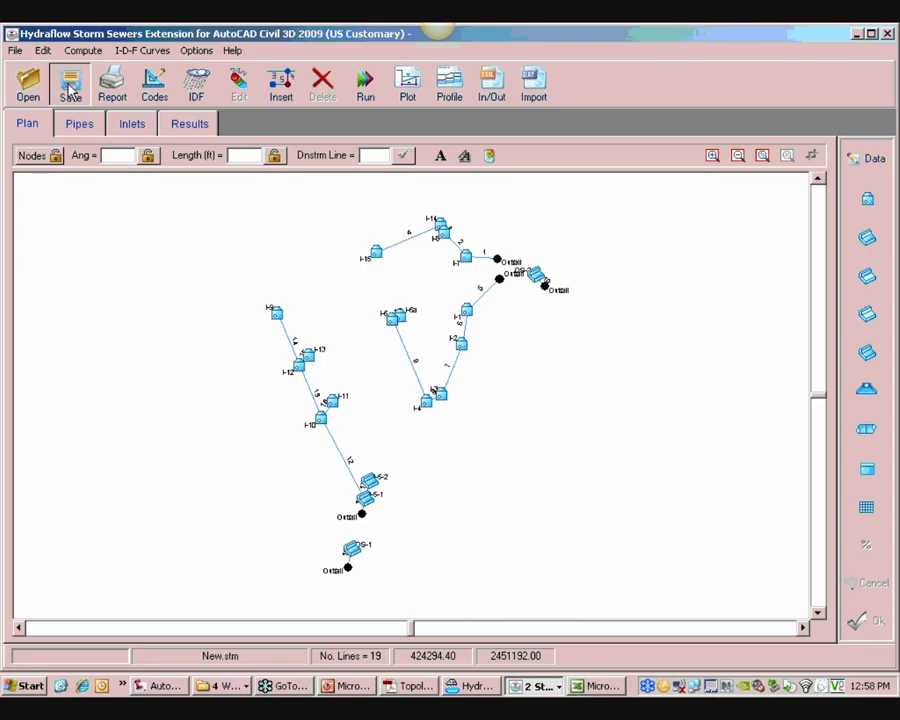
pyautogui.click(310, 298)
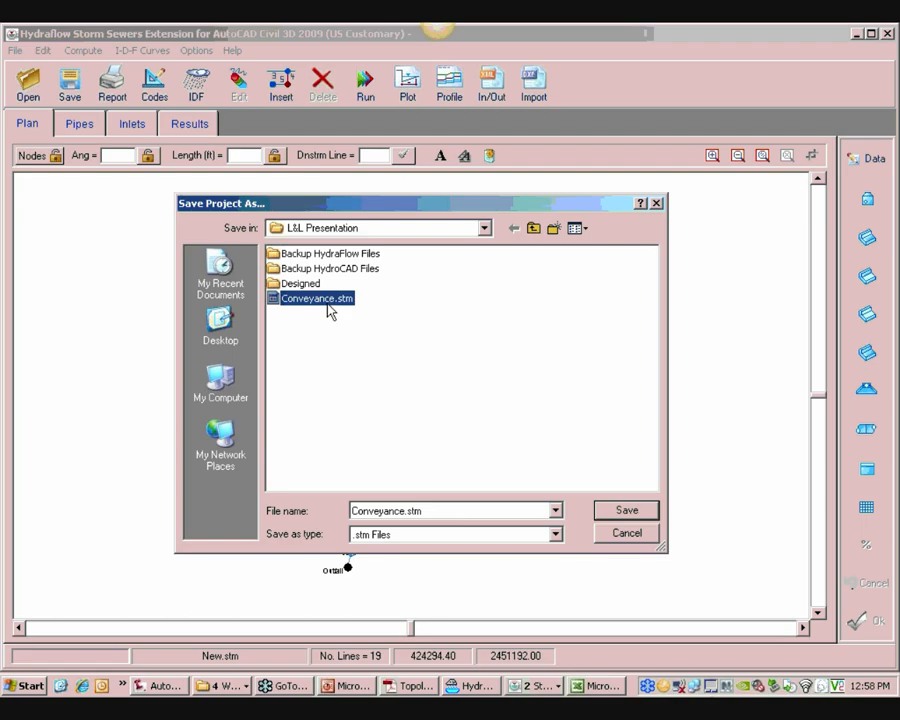
pyautogui.click(626, 513)
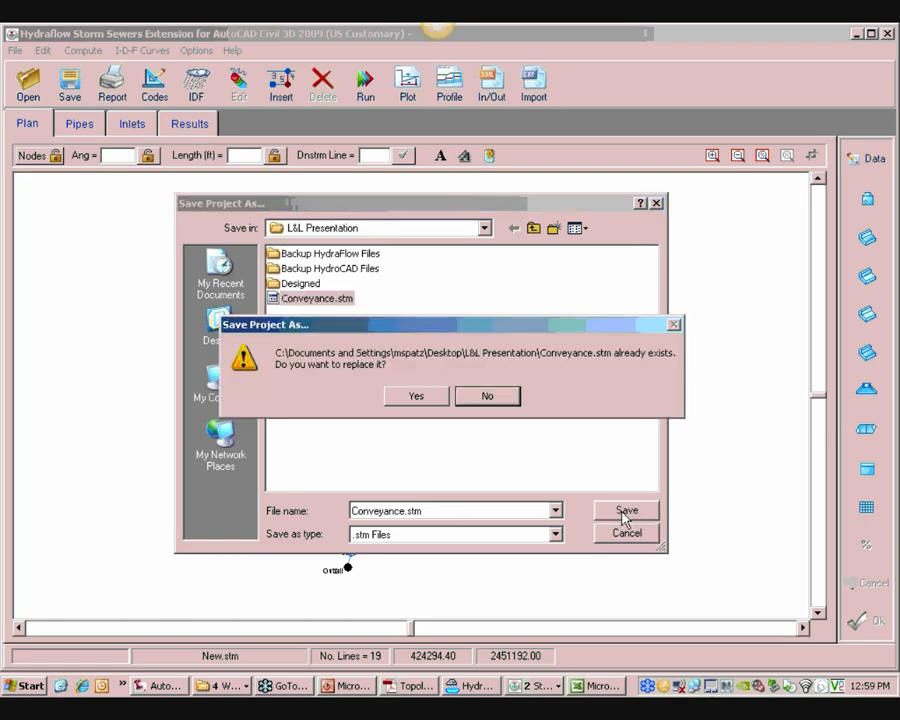
pyautogui.click(413, 395)
pyautogui.click(438, 400)
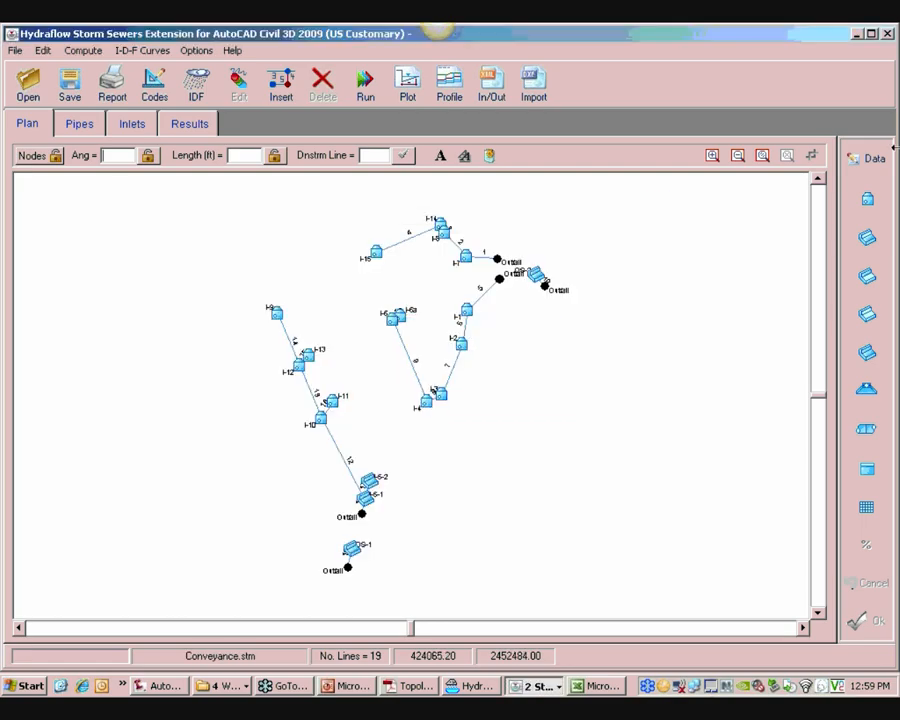
pyautogui.click(888, 36)
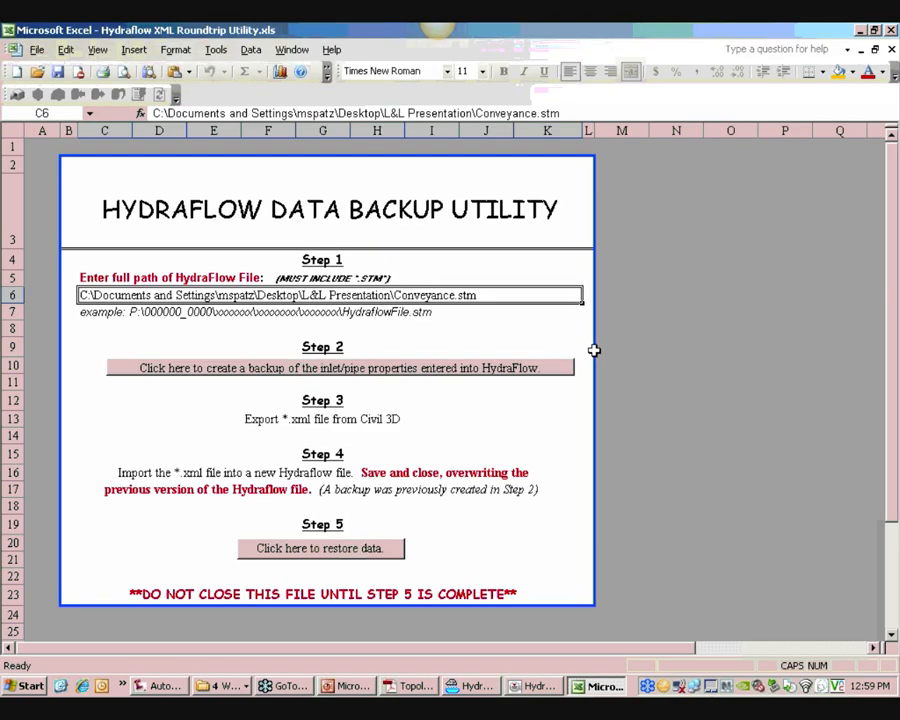
# Run the backup utility's restore step, adjusting the Gutter Cross Slope, Sw option and accepting the inlet and pipe property selections
pyautogui.click(303, 554)
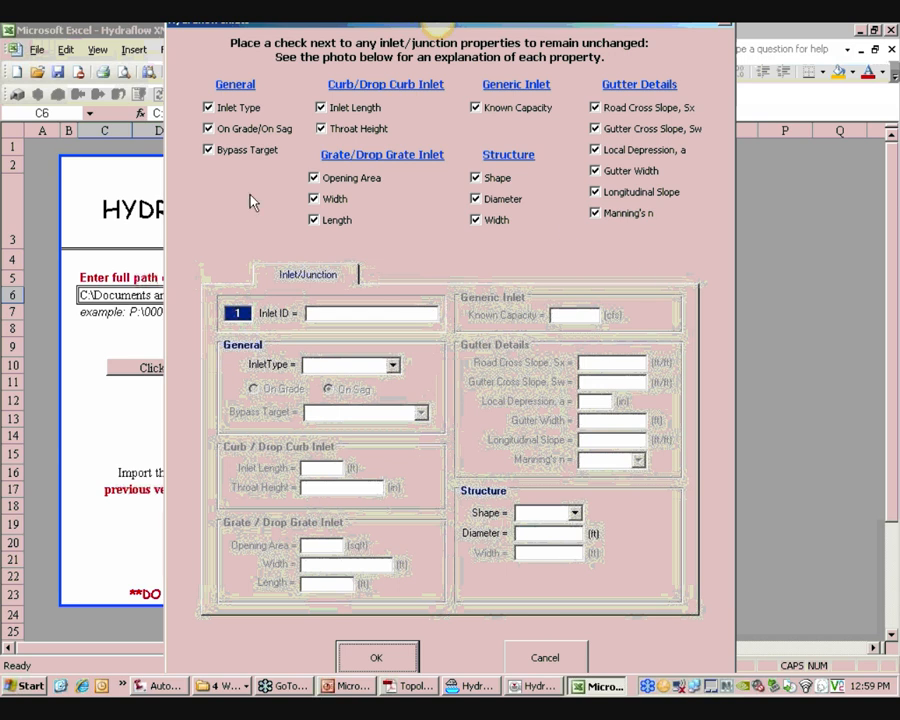
pyautogui.click(597, 129)
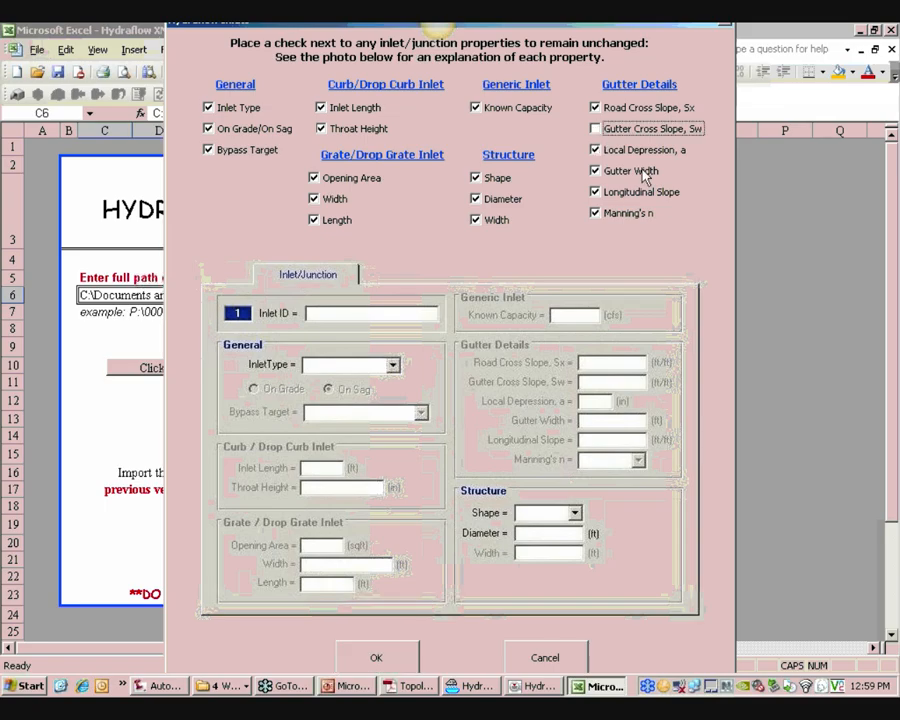
pyautogui.click(596, 129)
pyautogui.click(377, 657)
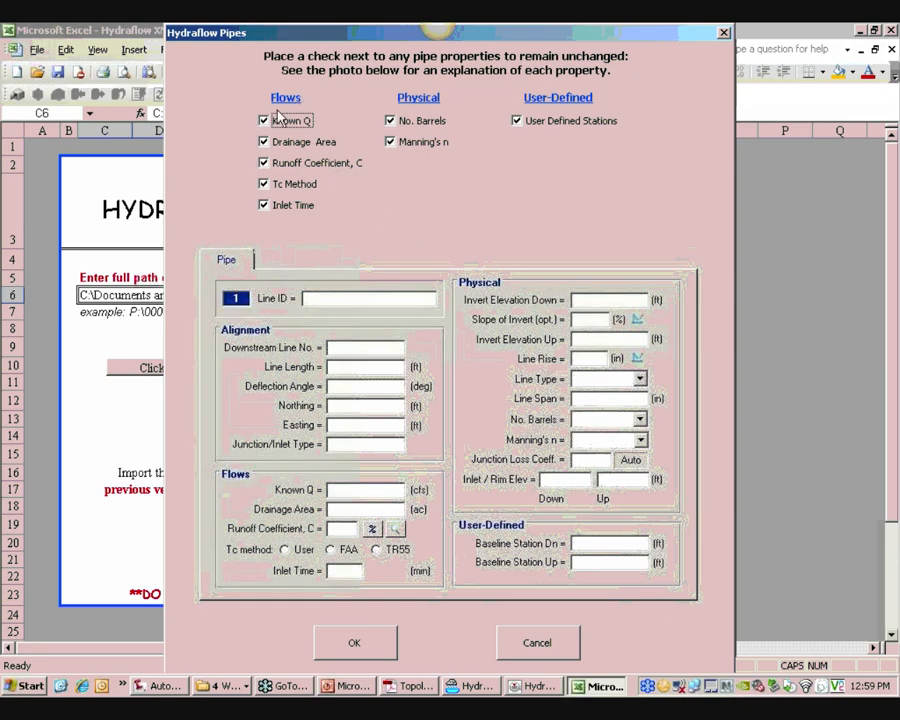
pyautogui.click(375, 650)
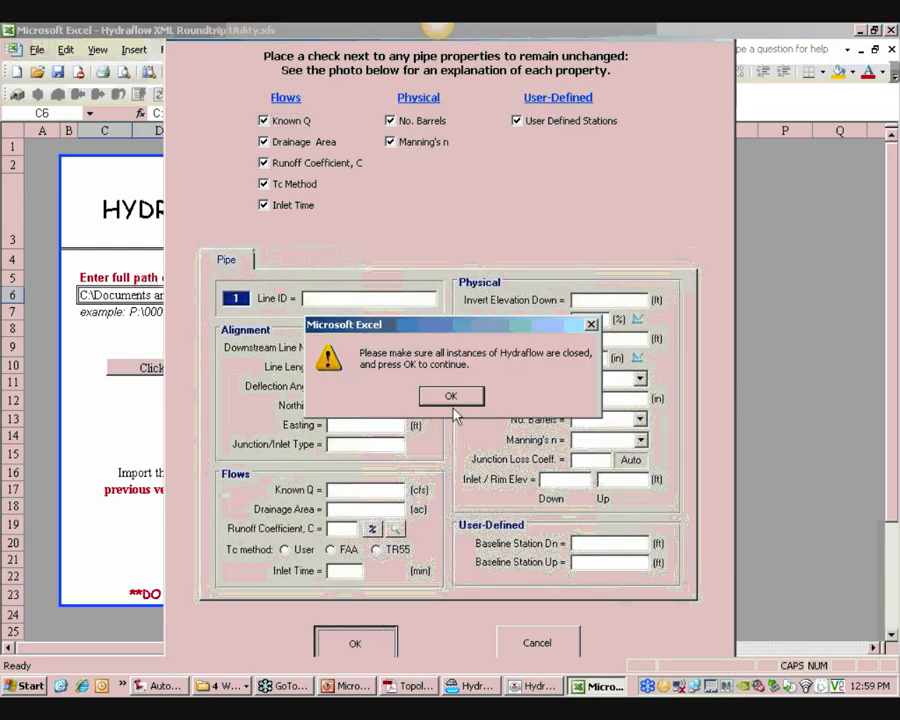
pyautogui.click(459, 404)
pyautogui.click(459, 404)
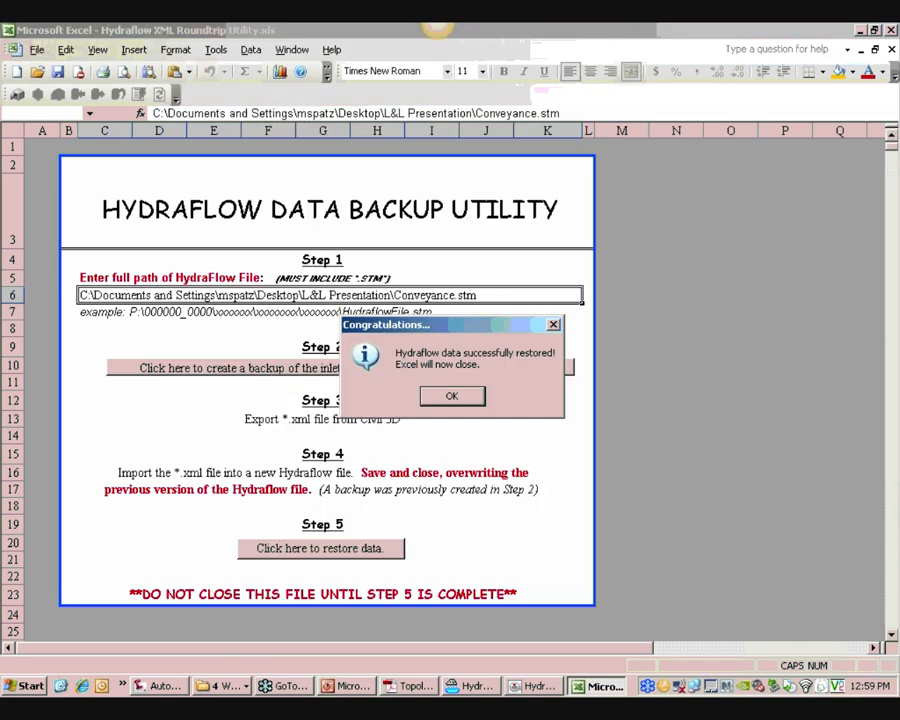
pyautogui.press('Return')
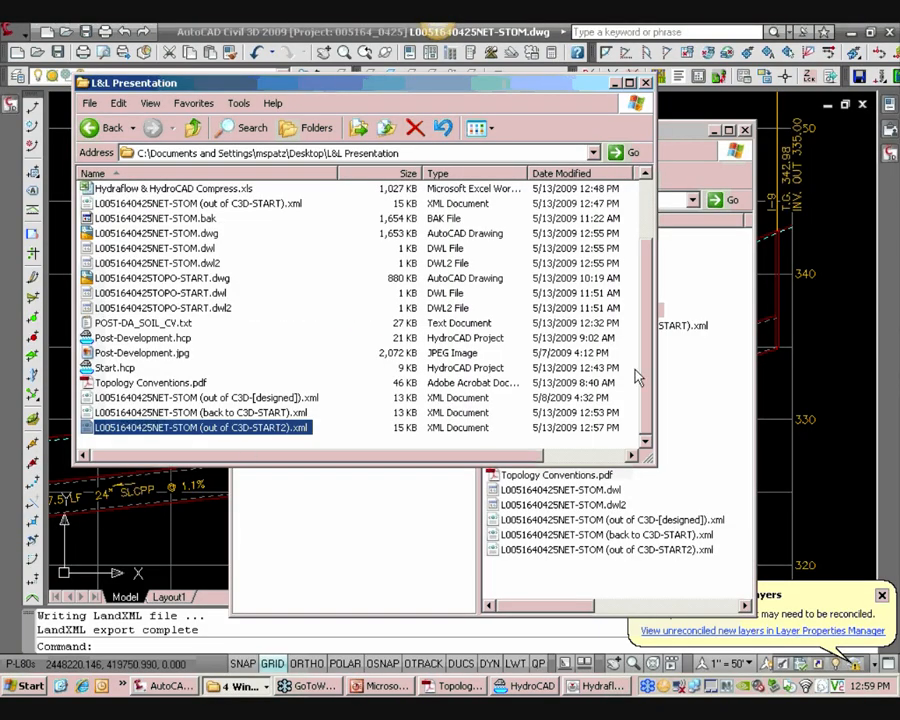
# Relaunch Hydraflow Storm Sewers and open the Conveyance.stm project
pyautogui.click(122, 686)
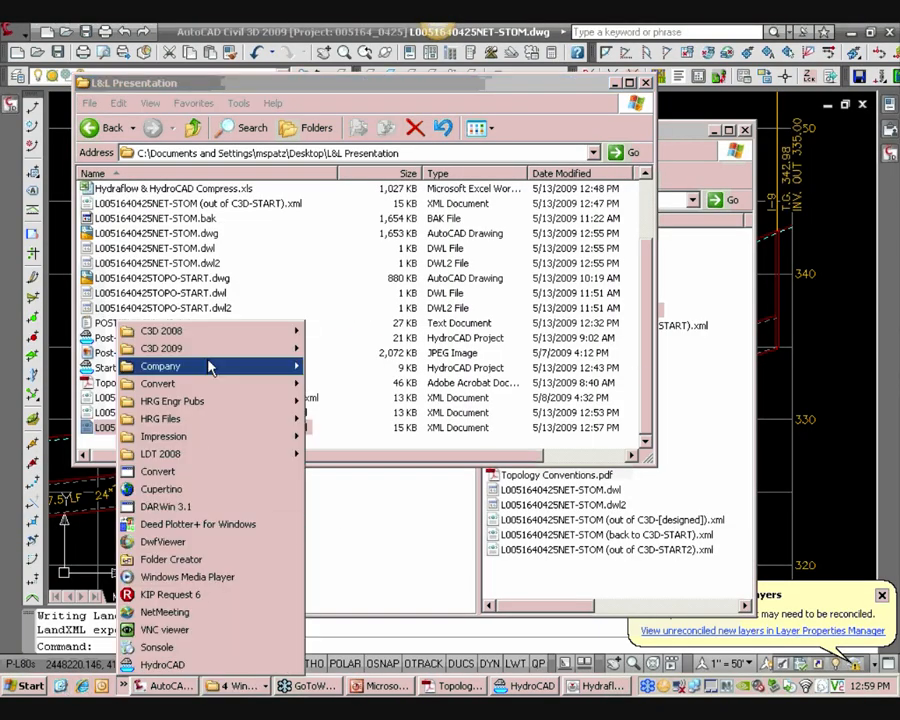
pyautogui.moveTo(208, 348)
pyautogui.click(370, 455)
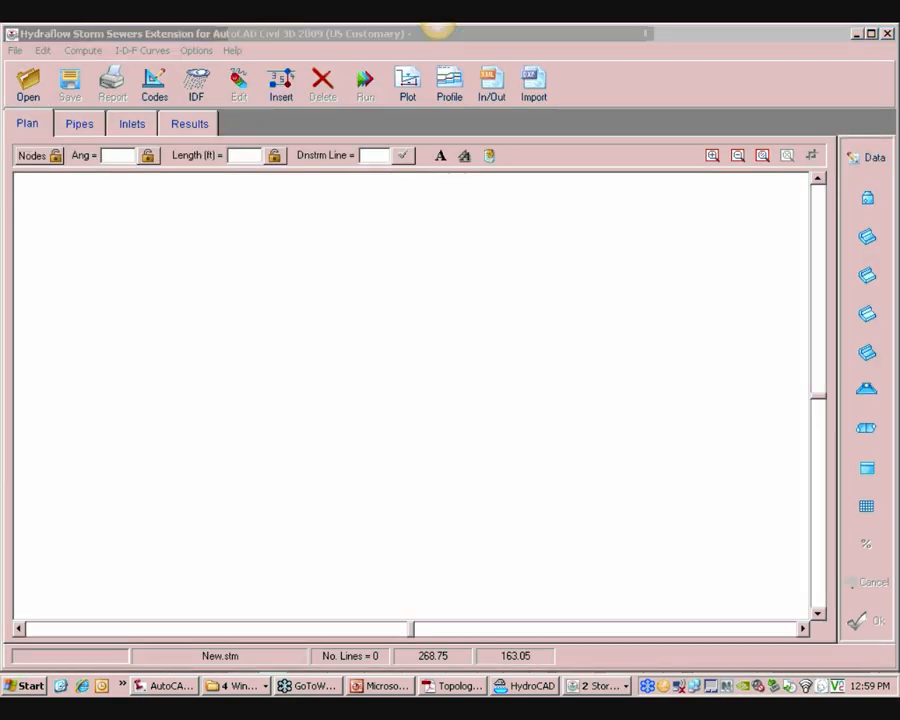
pyautogui.click(28, 85)
pyautogui.click(140, 131)
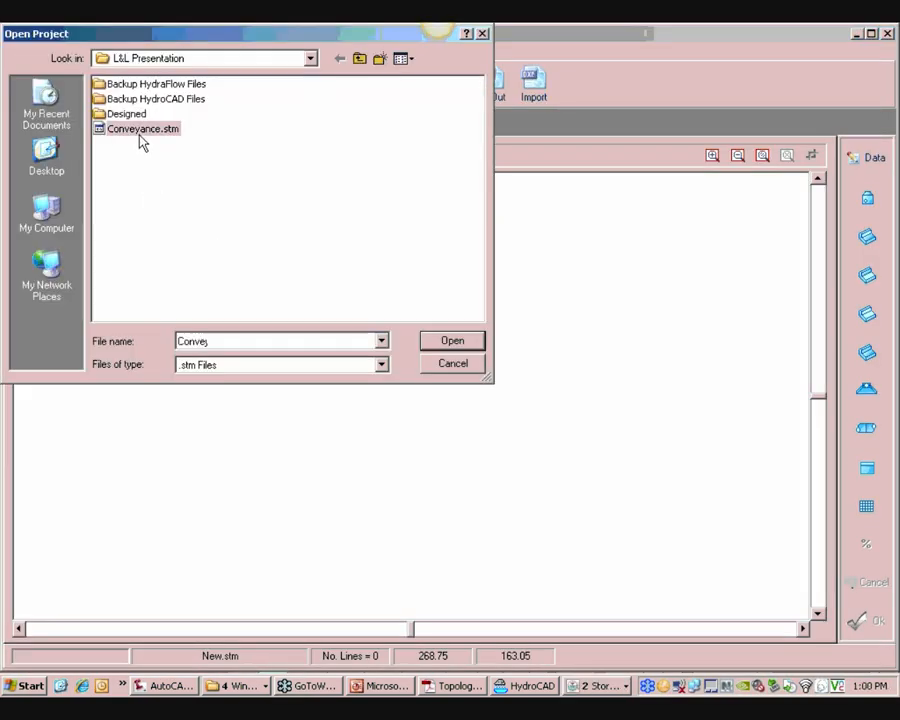
pyautogui.click(453, 342)
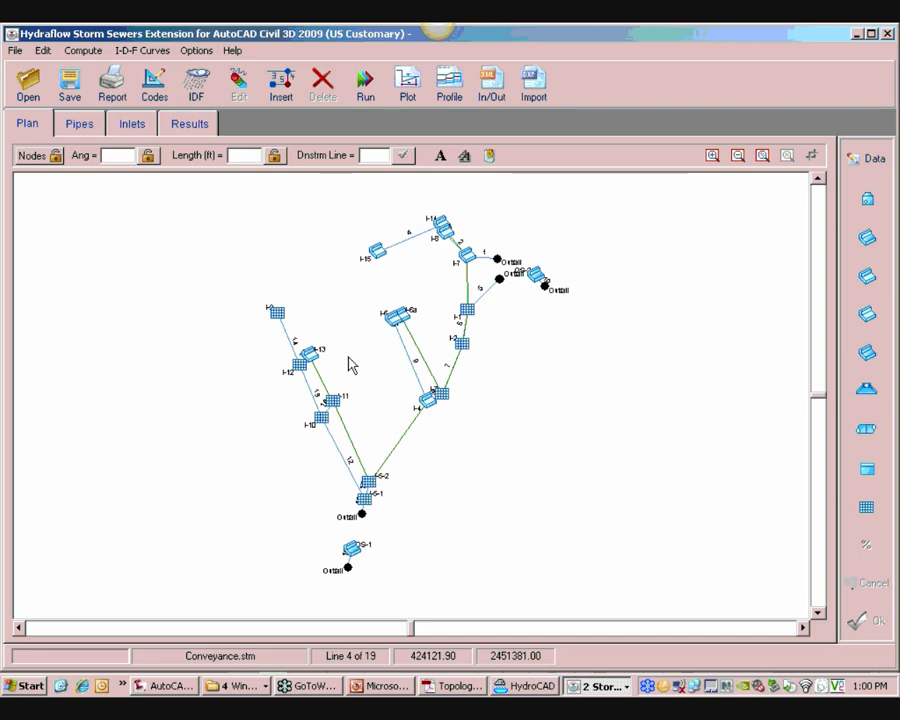
# Open line 13's edit dialog and review its inlet/junction and pipe data to check the restored values
pyautogui.click(311, 396)
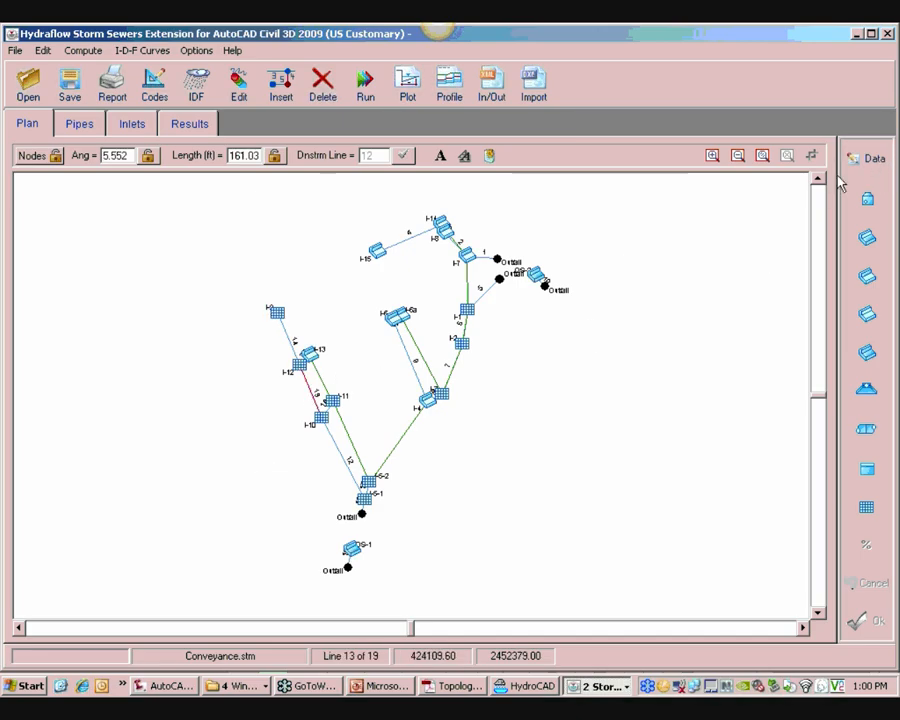
pyautogui.click(874, 162)
pyautogui.click(290, 183)
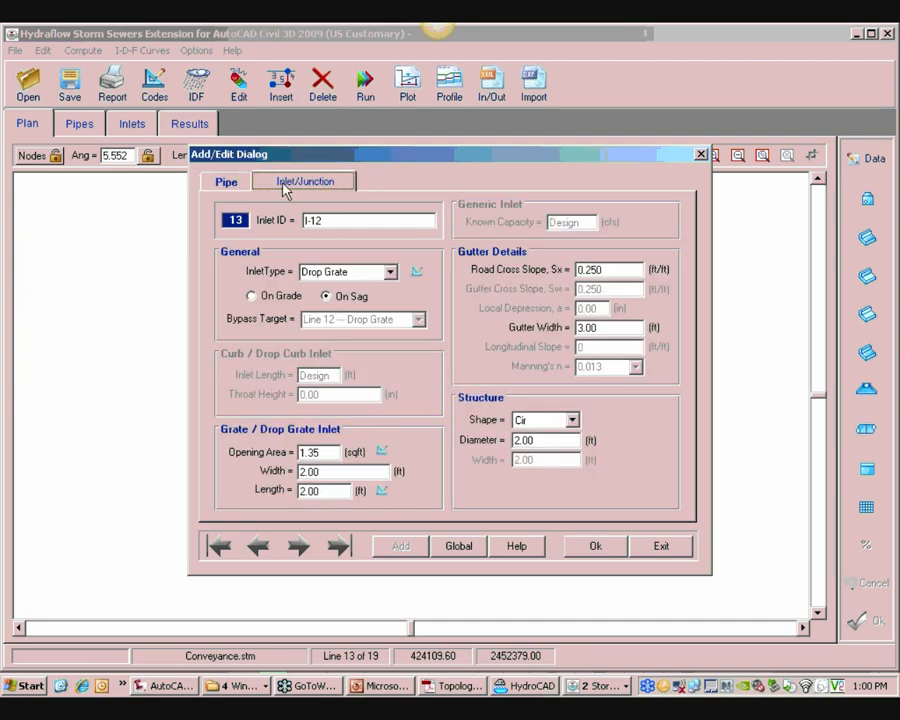
pyautogui.click(225, 181)
pyautogui.click(570, 281)
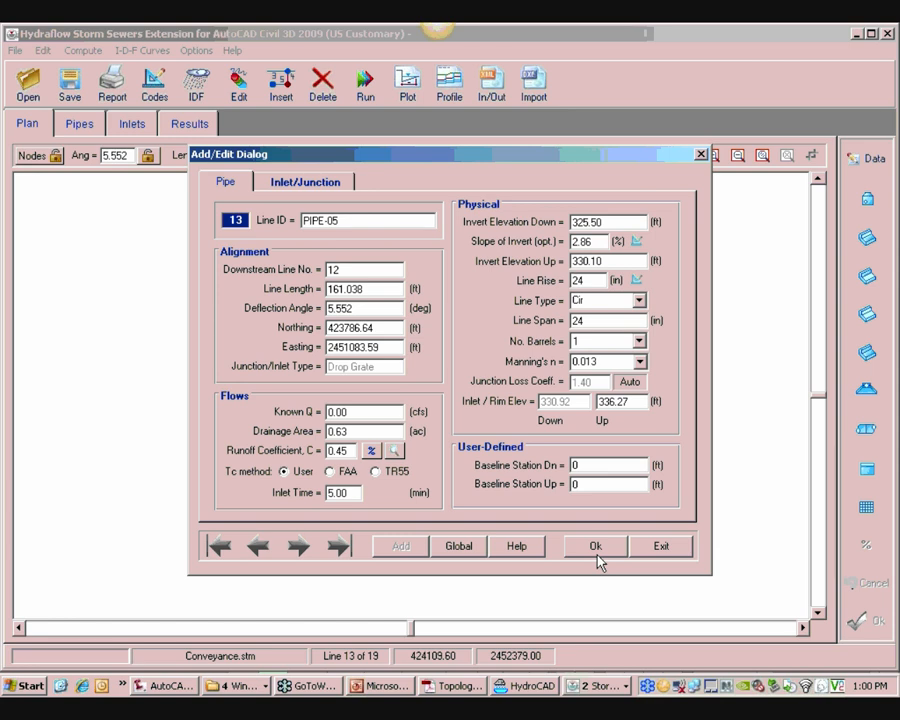
pyautogui.click(886, 274)
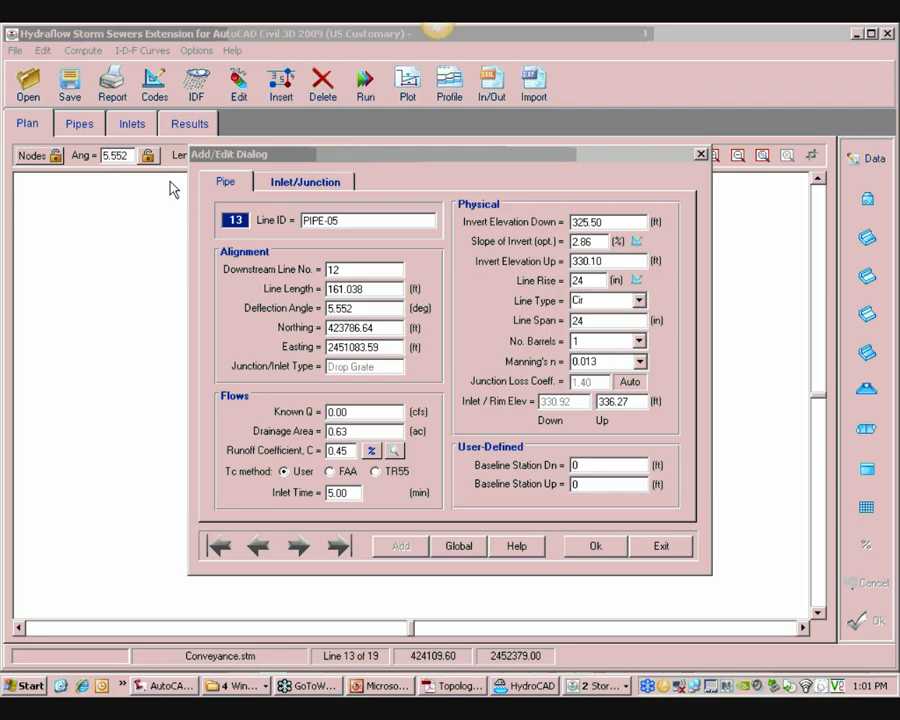
# Close the line edit dialog and select line 14 in the plan view
pyautogui.click(579, 28)
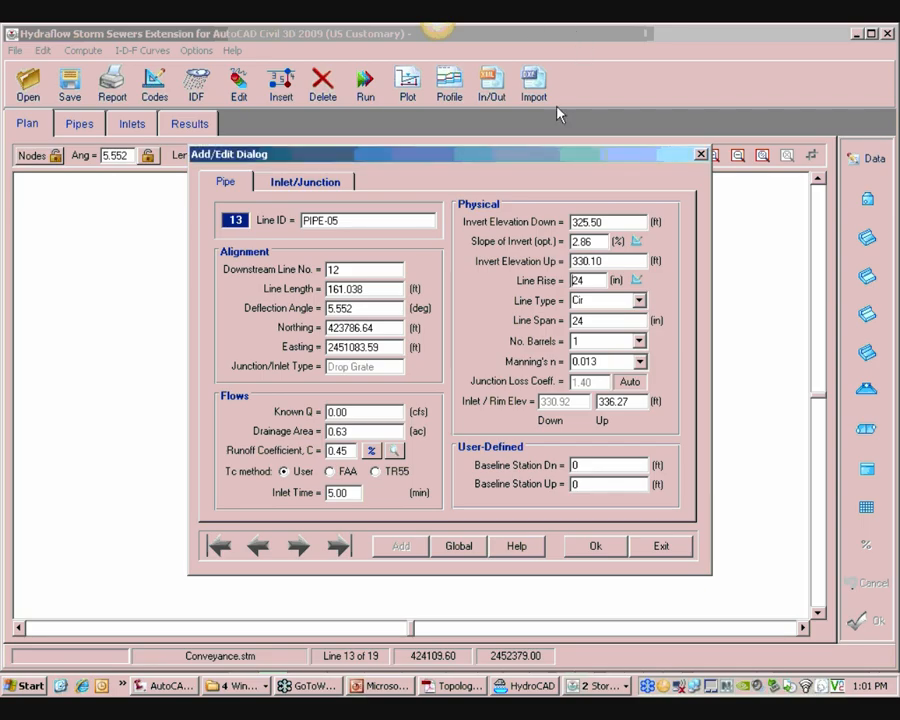
pyautogui.click(667, 545)
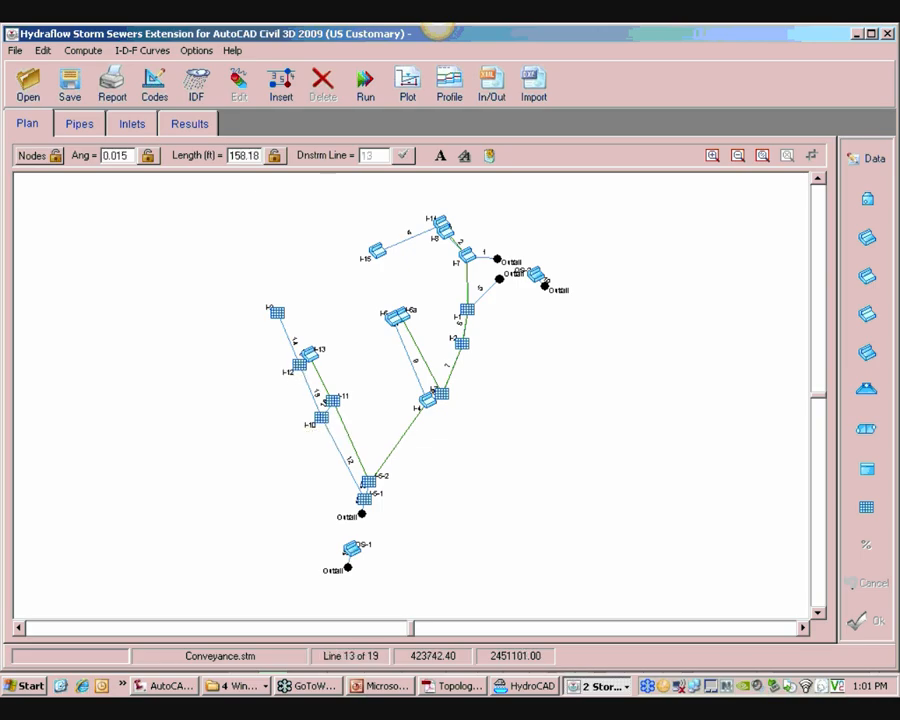
pyautogui.click(289, 340)
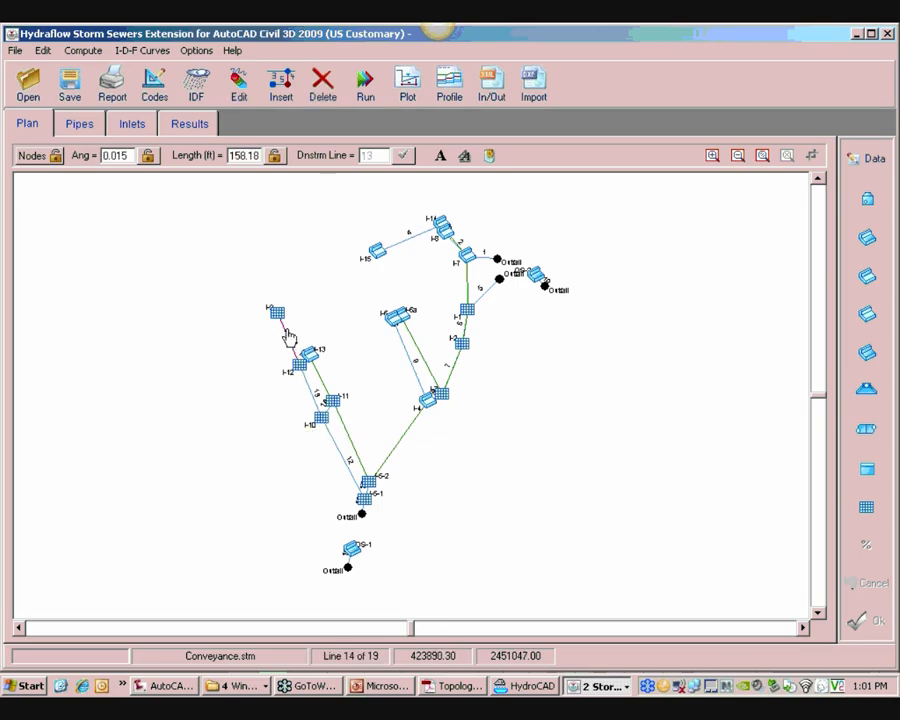
pyautogui.moveTo(290, 341)
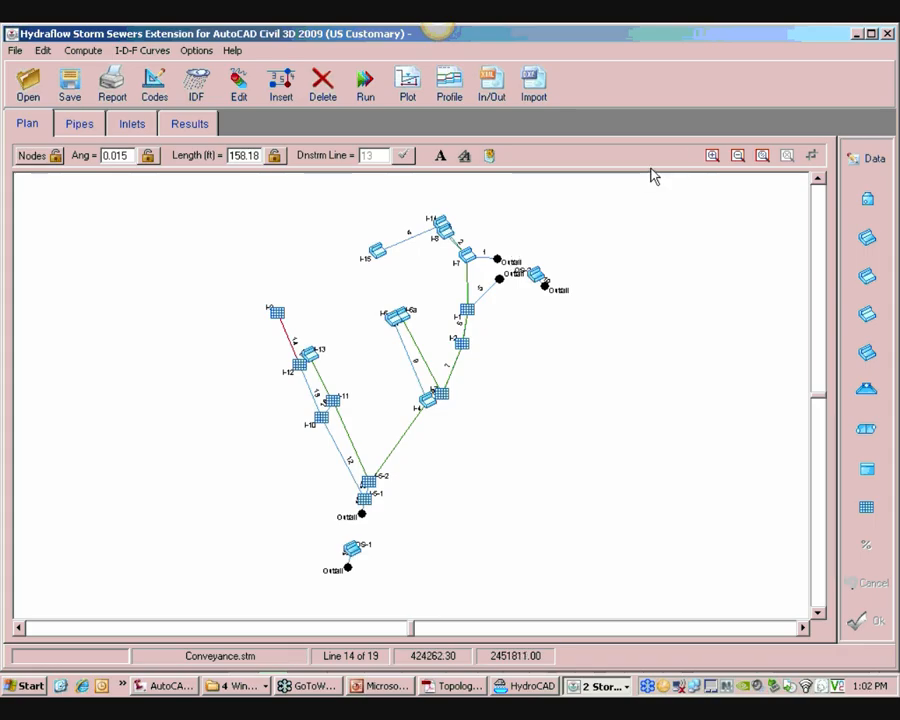
# Close Hydraflow and close the STOM network drawing in AutoCAD
pyautogui.click(890, 35)
pyautogui.click(858, 115)
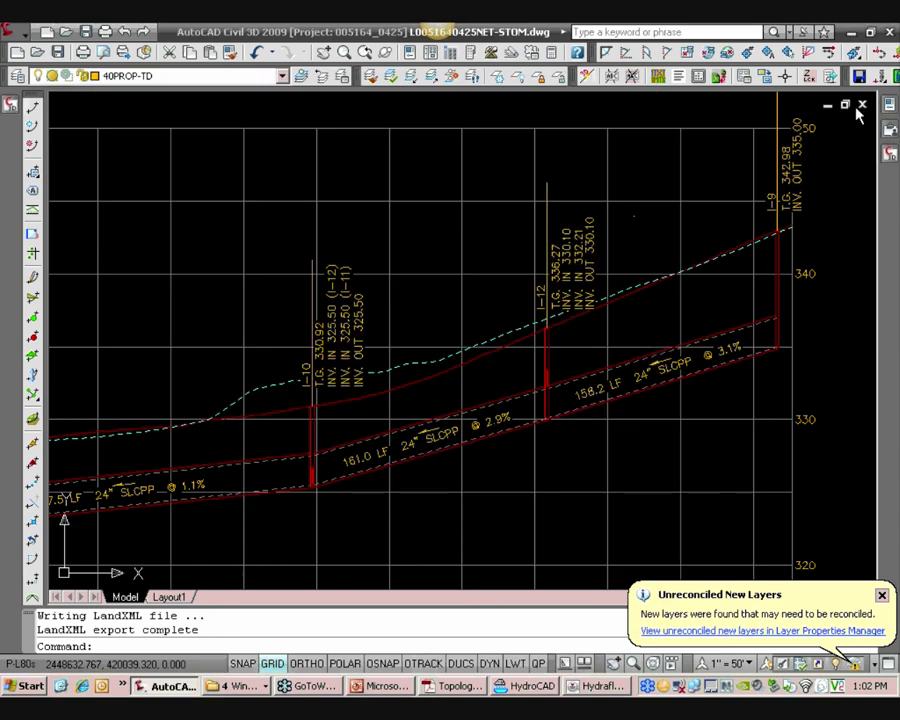
pyautogui.click(861, 106)
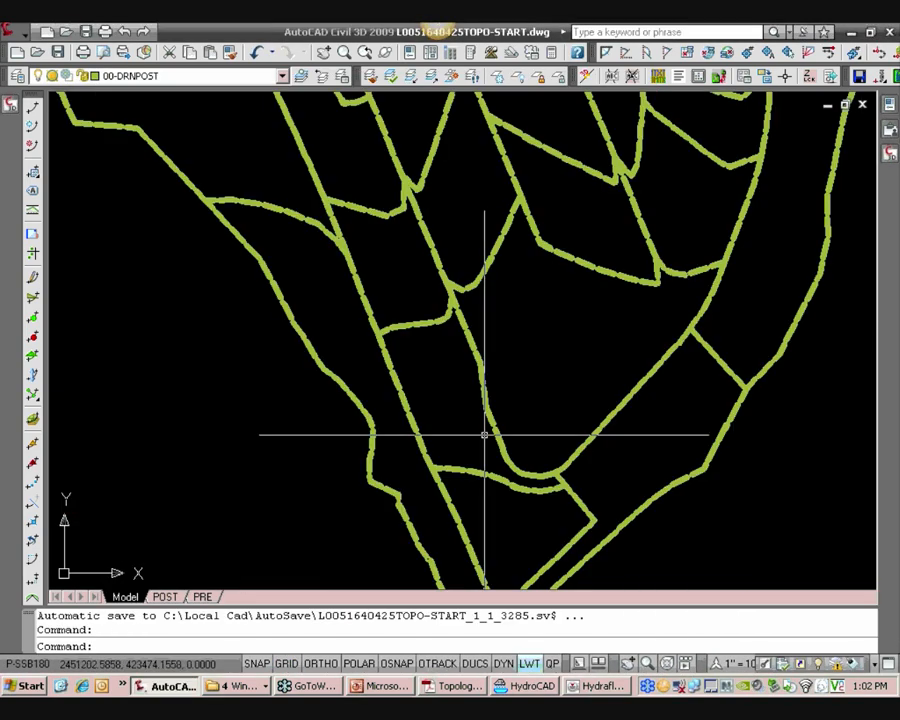
# Minimize AutoCAD and close the other Hydraflow Storm Sewers window
pyautogui.click(852, 34)
pyautogui.click(868, 54)
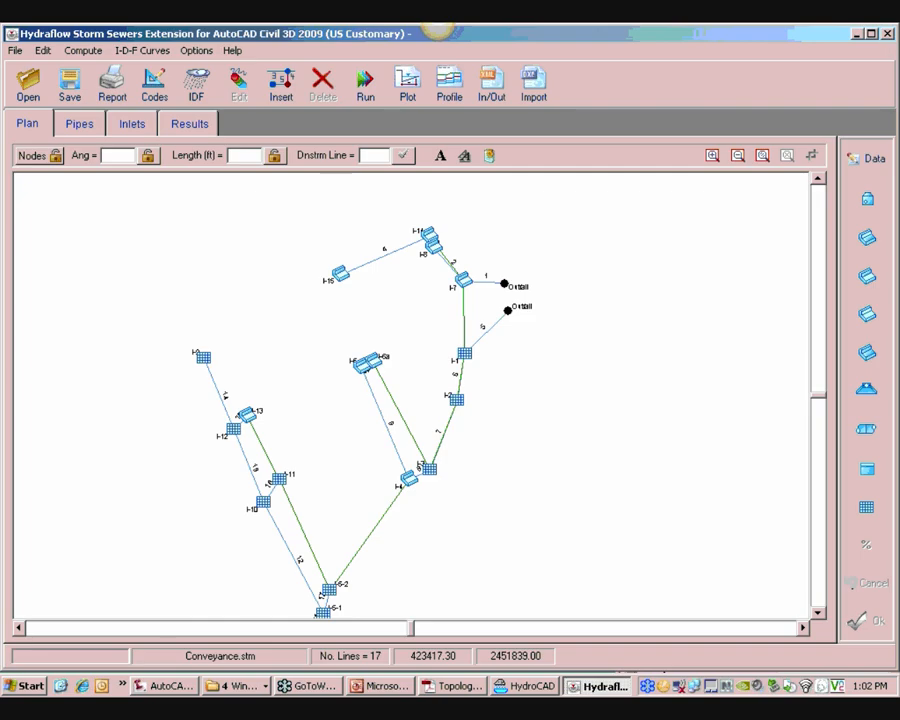
pyautogui.click(889, 36)
pyautogui.click(462, 399)
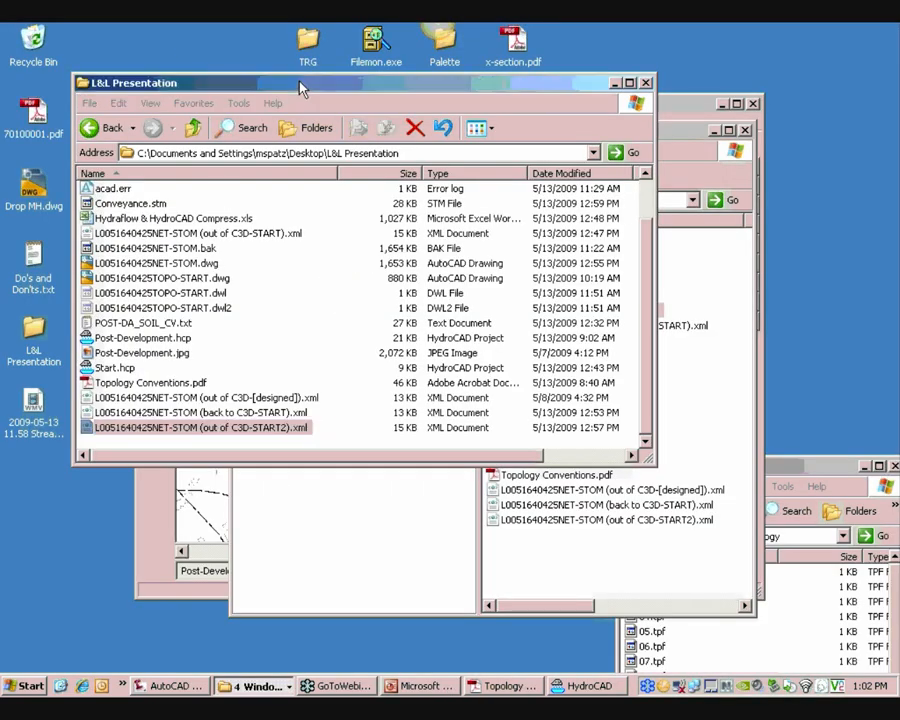
# Browse the L&L Presentation folder and the project drive P: folders
pyautogui.moveTo(210, 82); pyautogui.dragTo(183, 43)
pyautogui.scroll(1, 200, 290)
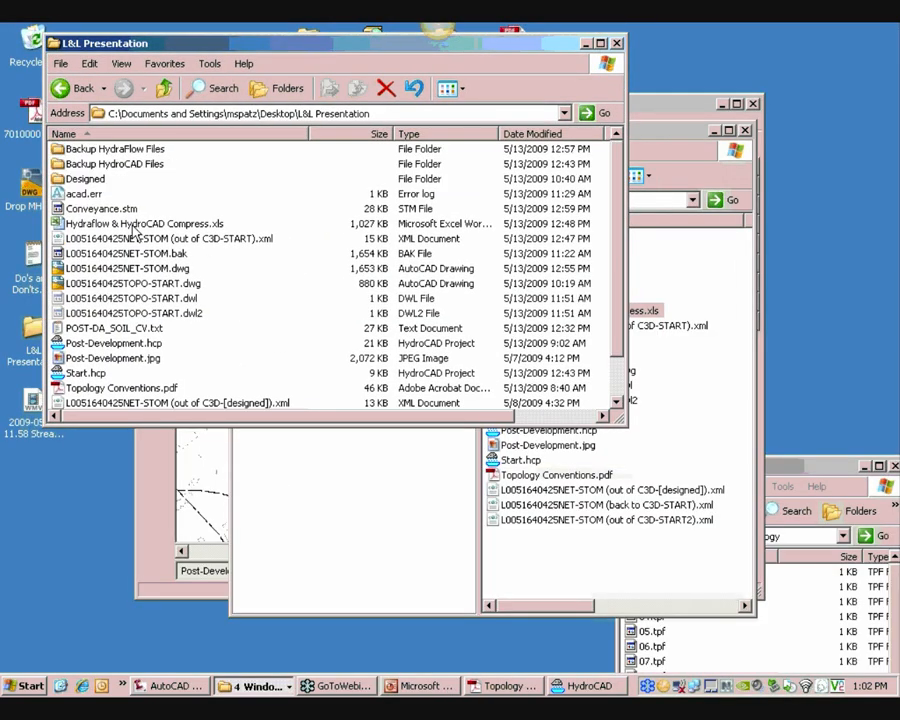
pyautogui.press('super')
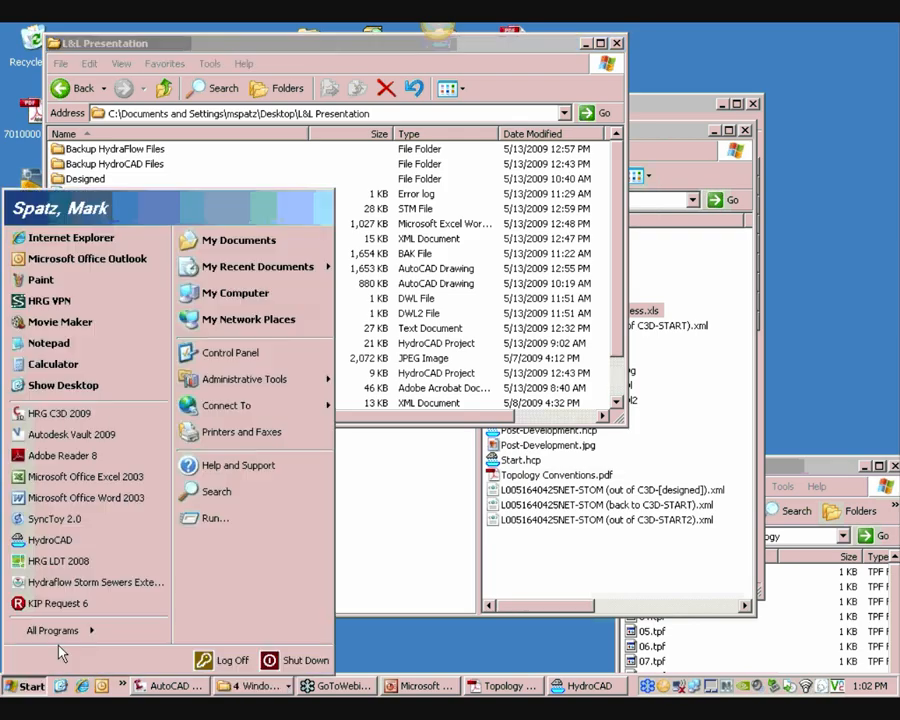
pyautogui.click(235, 292)
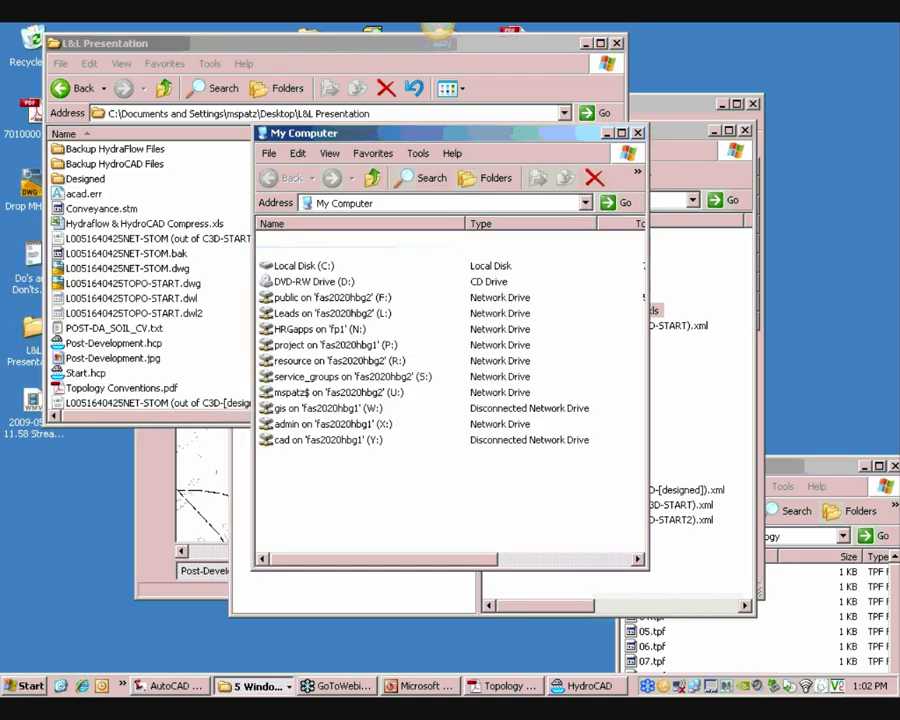
pyautogui.moveTo(363, 138); pyautogui.dragTo(261, 130)
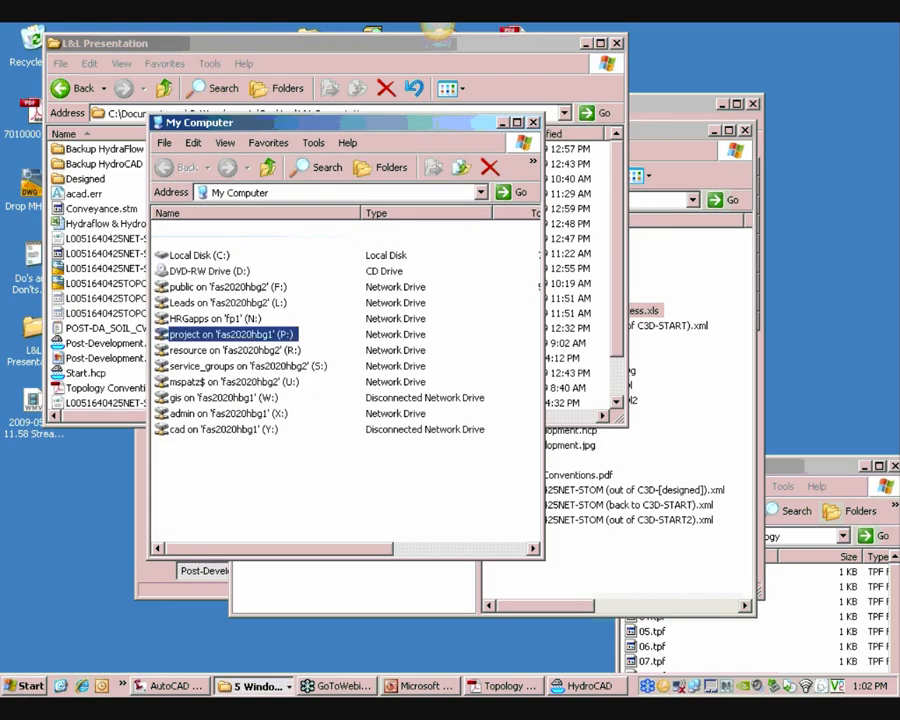
pyautogui.doubleClick(240, 333)
pyautogui.scroll(-19, 240, 475)
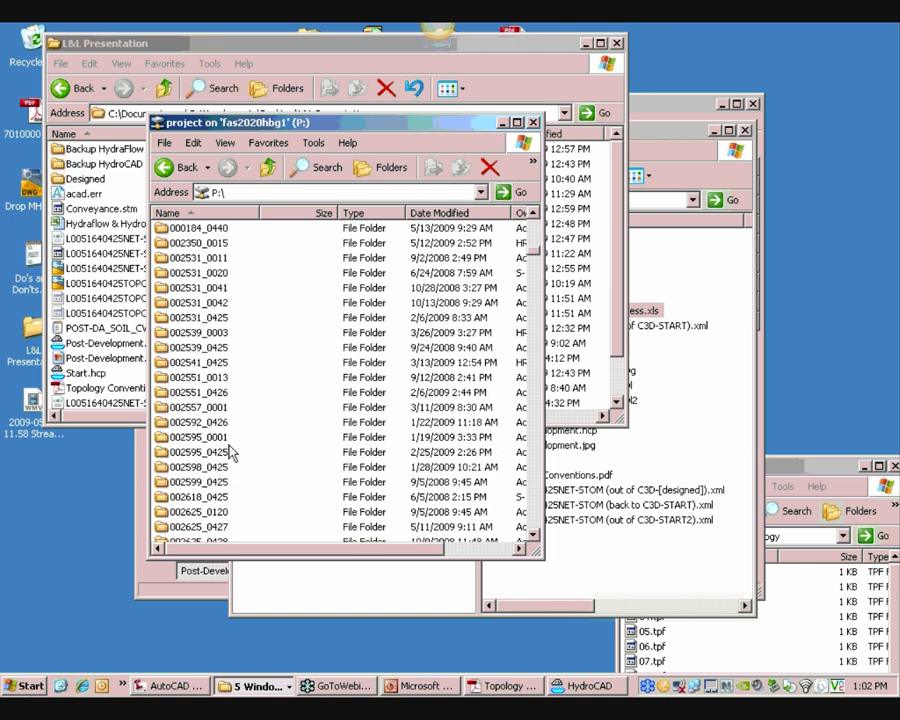
pyautogui.scroll(5, 230, 450)
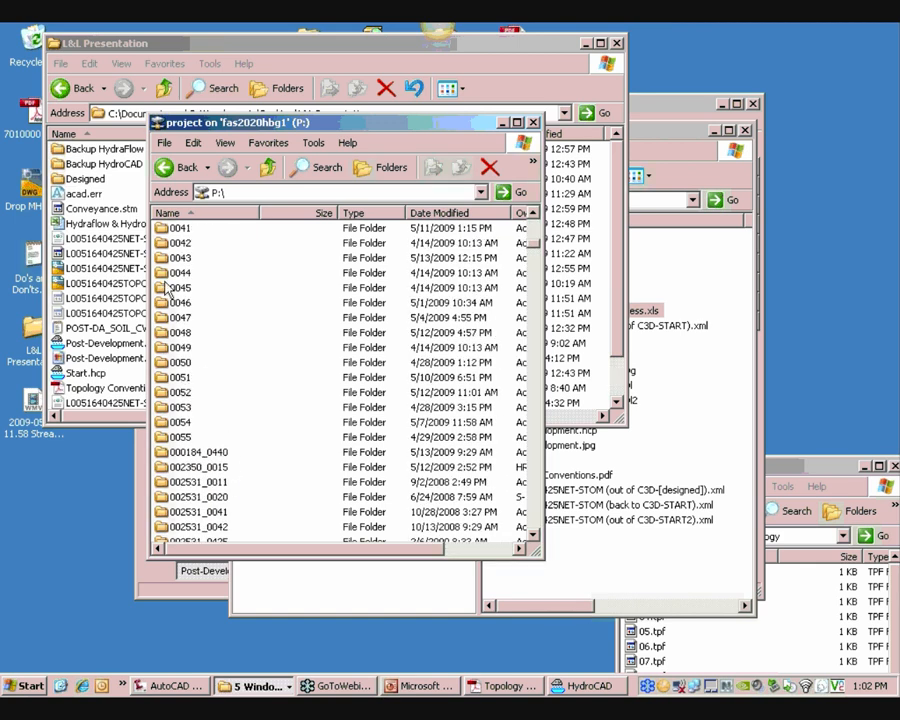
# Open Hydraflow & HydroCAD Compress.xls, enabling macros and automatic query refresh
pyautogui.click(133, 226)
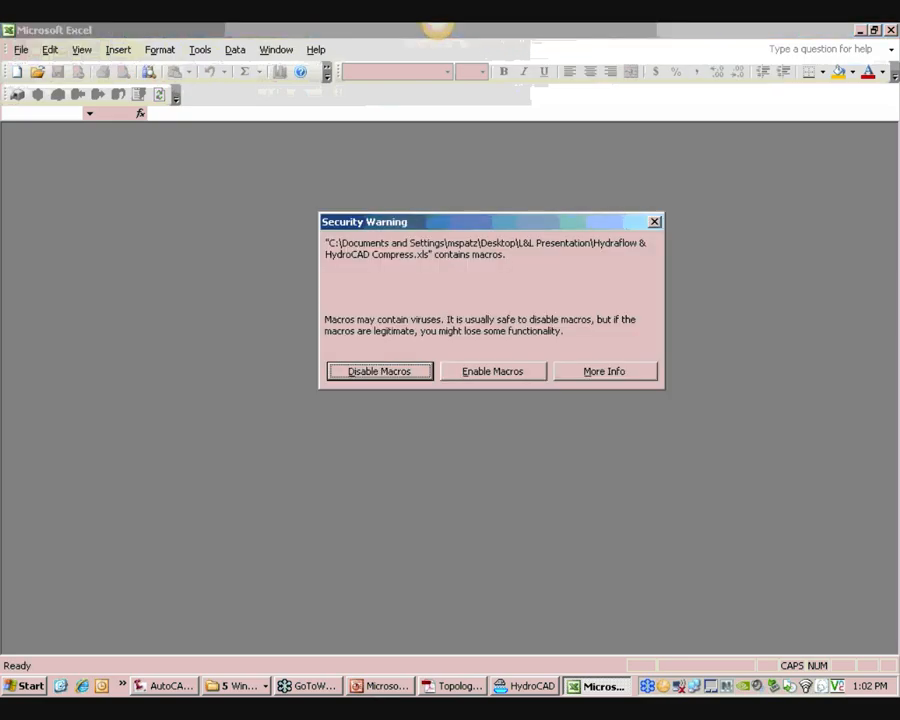
pyautogui.click(496, 376)
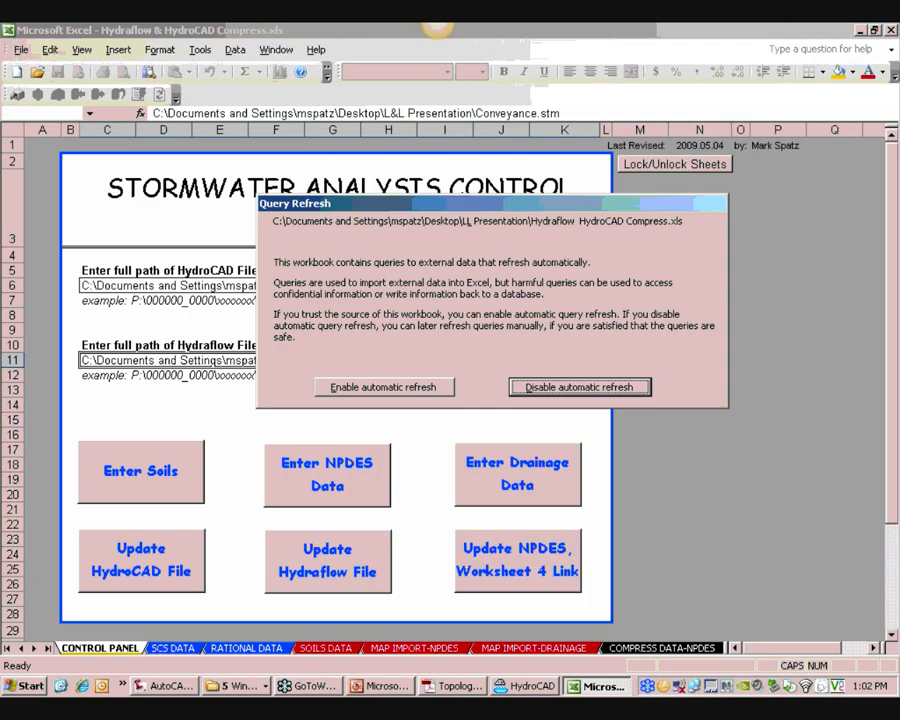
pyautogui.click(446, 386)
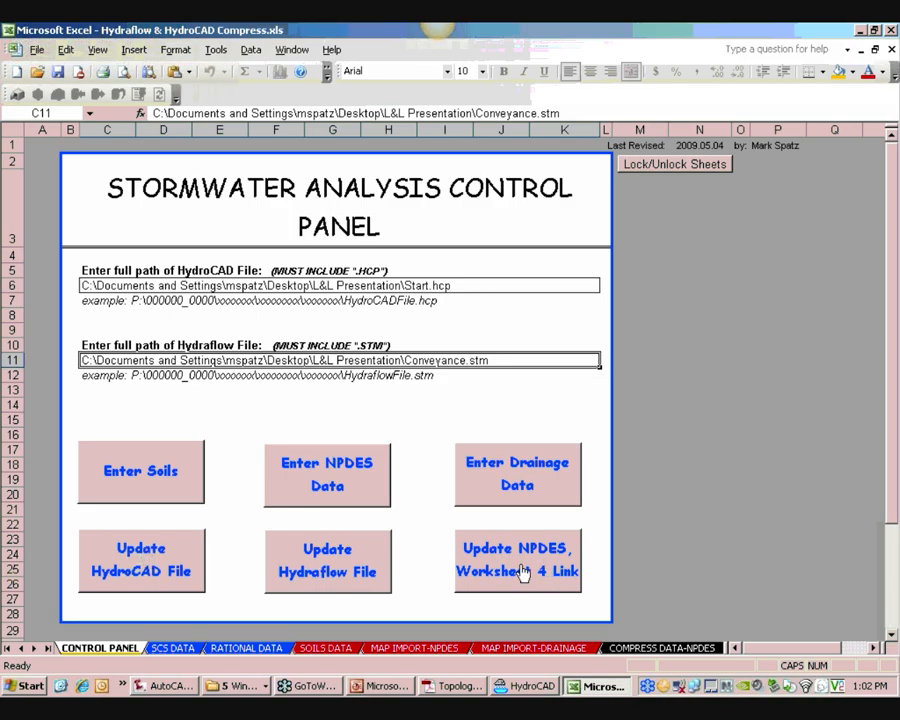
# Inspect the MAP IMPORT-DRAINAGE and MAP IMPORT-NPDES sheets of the workbook
pyautogui.click(503, 650)
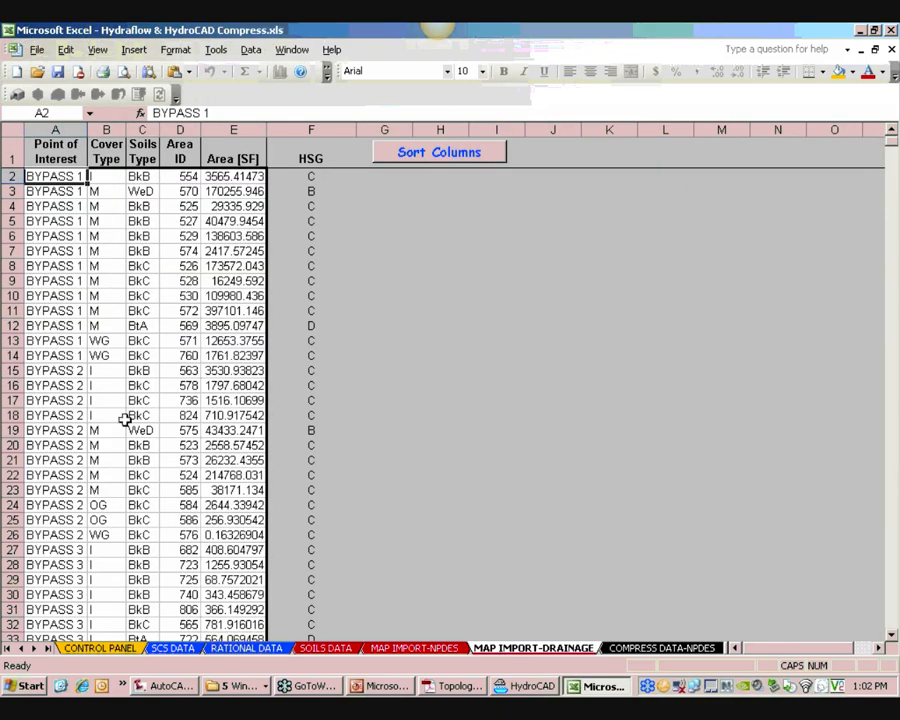
pyautogui.click(410, 648)
pyautogui.click(222, 416)
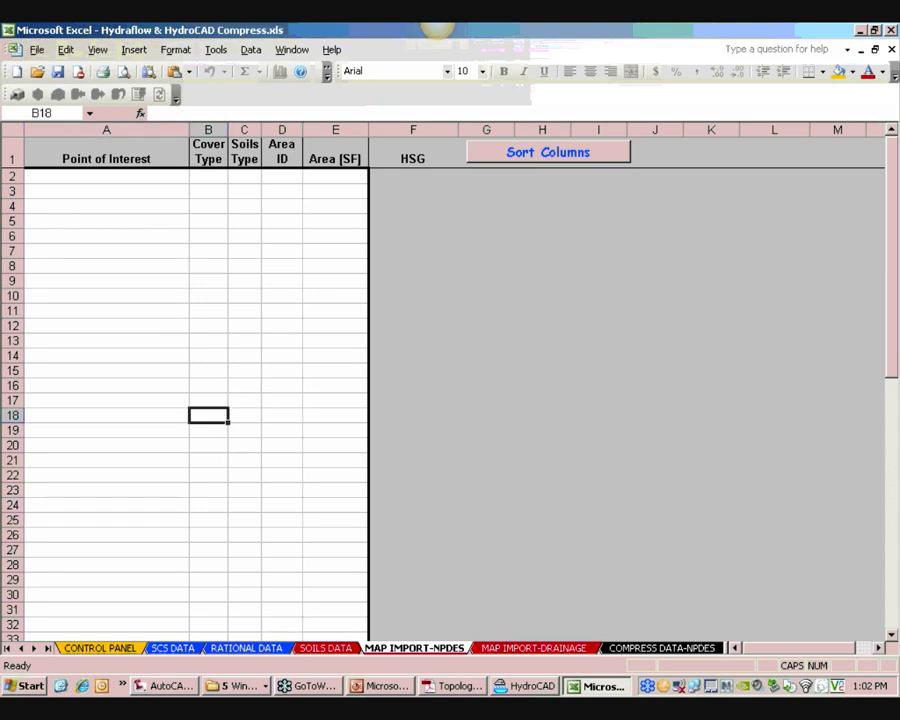
# Return to the topo drawing in AutoCAD and turn on the Map task pane with MAPWSPACE ON
pyautogui.click(172, 687)
pyautogui.scroll(-5, 416, 357)
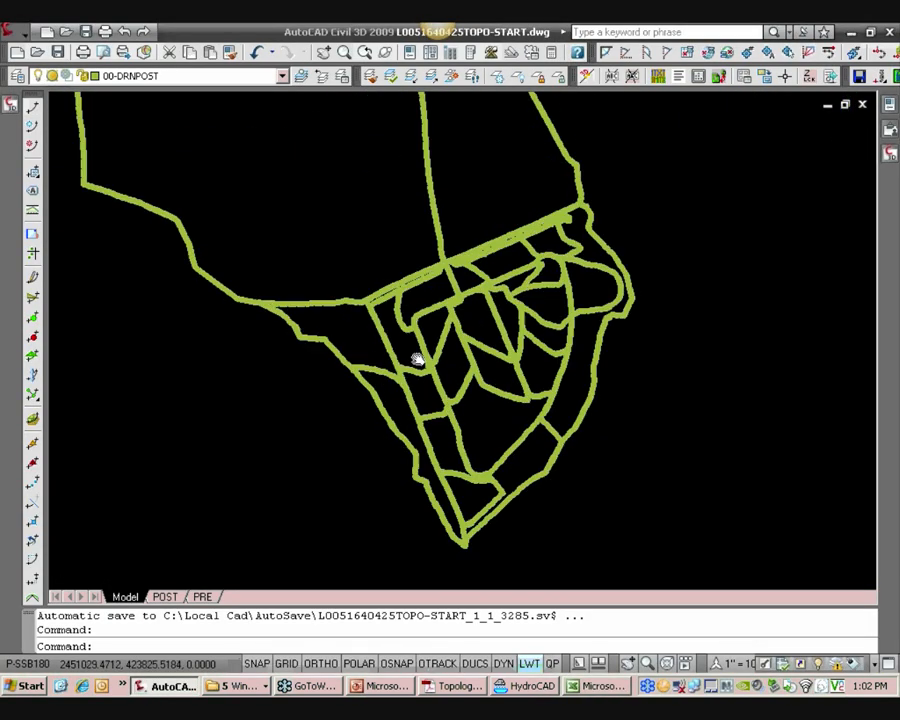
pyautogui.click(9, 104)
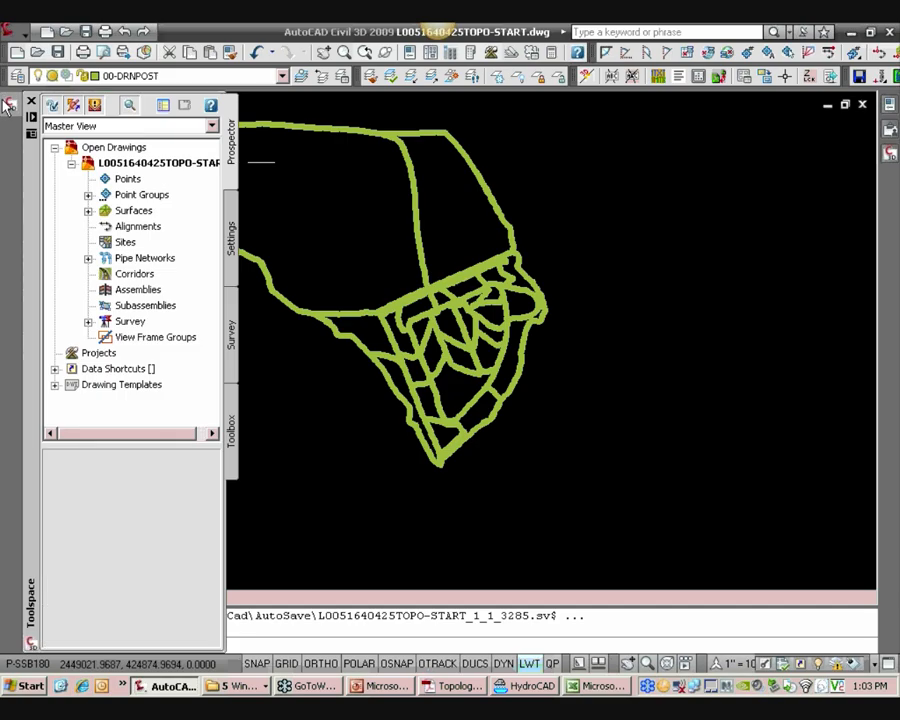
pyautogui.click(75, 352)
pyautogui.click(324, 373)
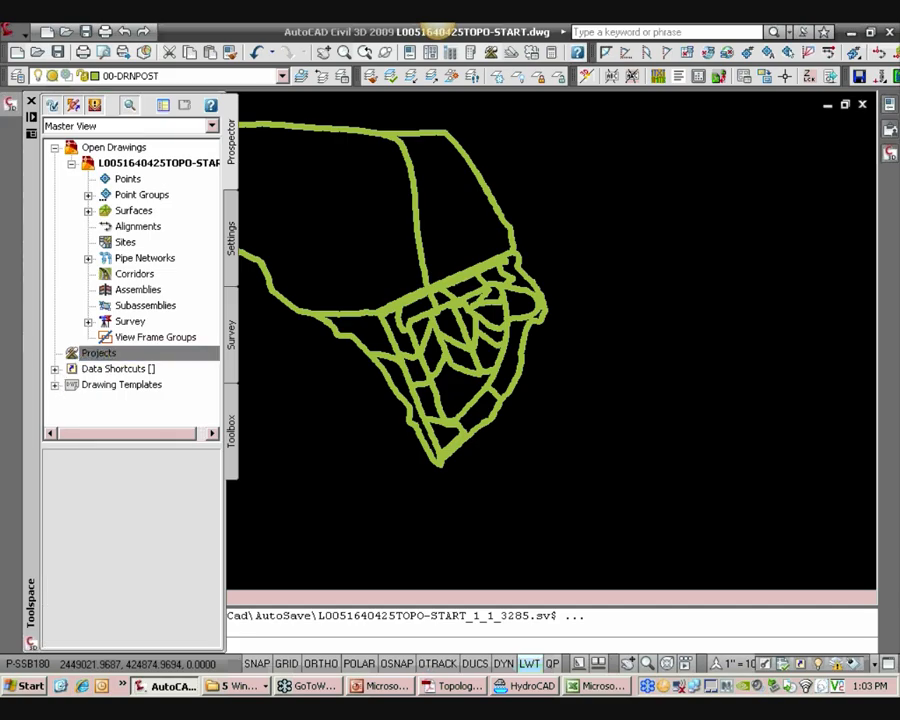
pyautogui.press('Escape')
pyautogui.write('MAPWSPACE')
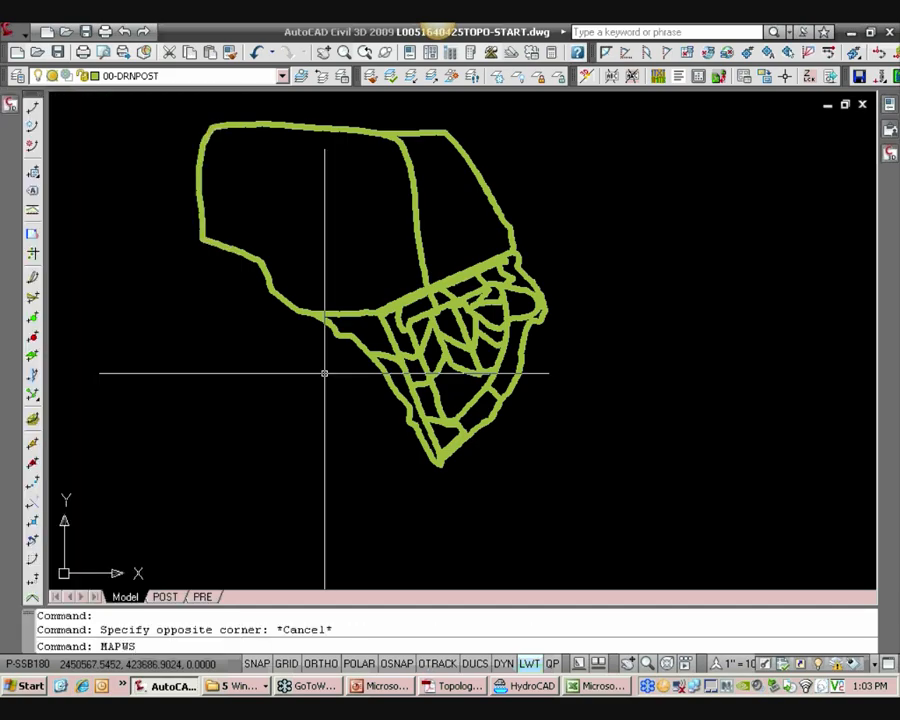
pyautogui.press('Return')
pyautogui.write('ON')
pyautogui.press('Return')
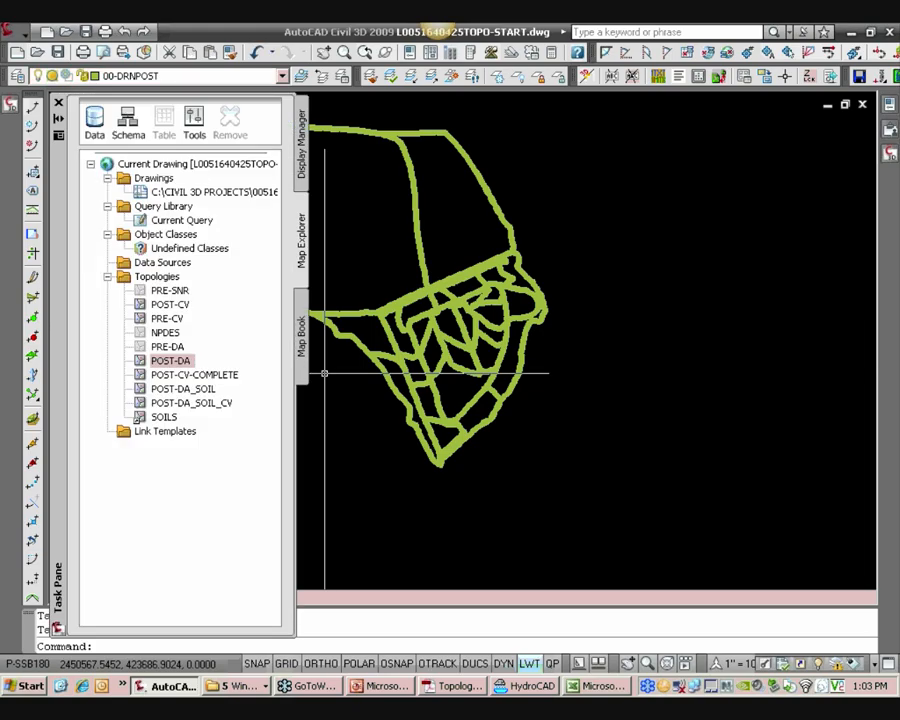
# Load the NPDES topology and acknowledge the audit message
pyautogui.click(168, 332)
pyautogui.rightClick(168, 334)
pyautogui.moveTo(220, 371)
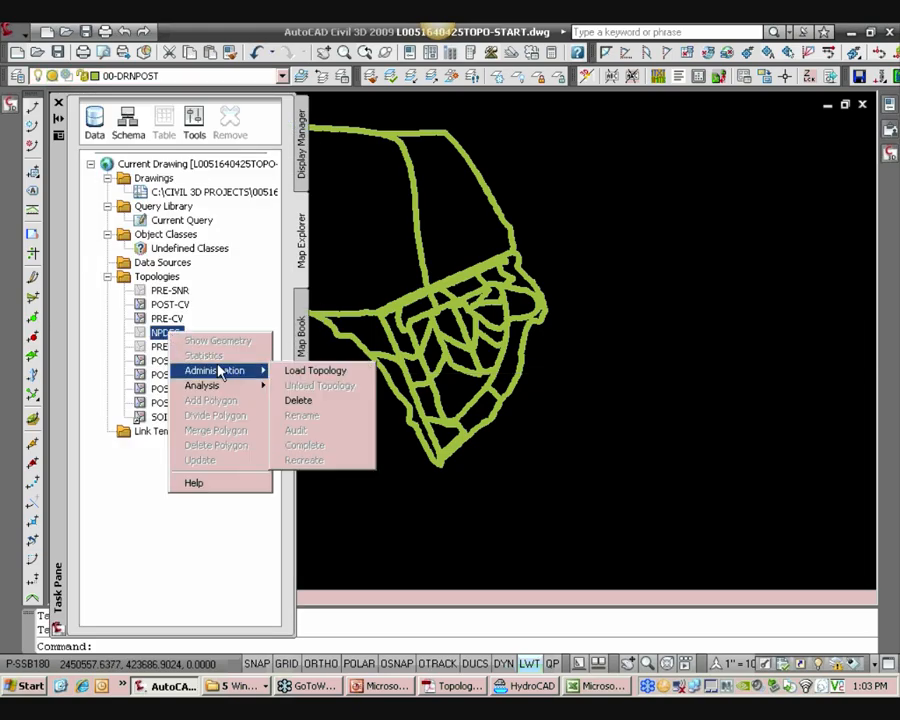
pyautogui.click(316, 372)
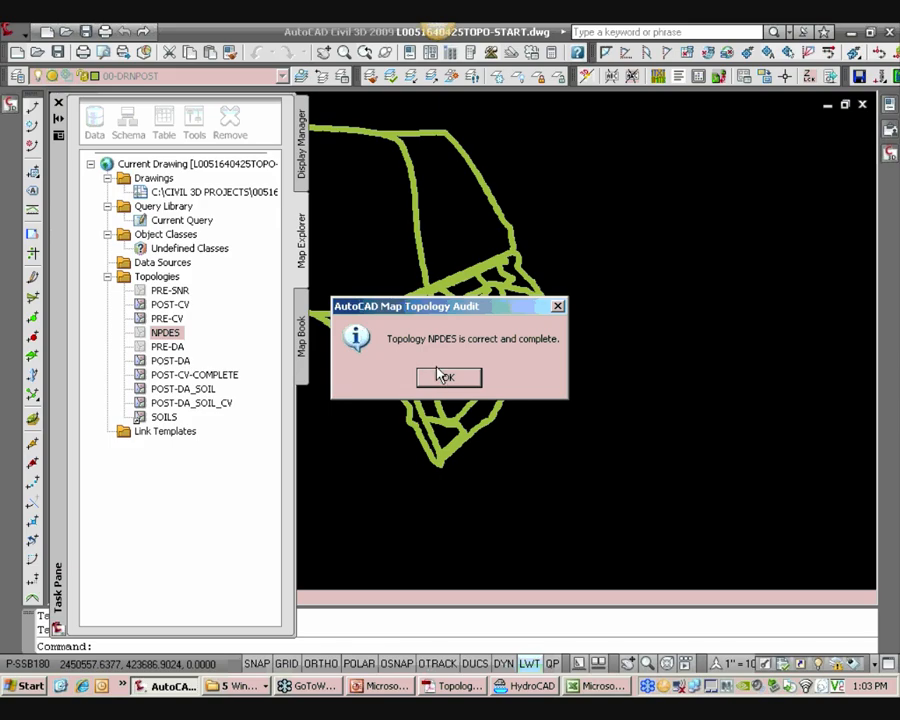
pyautogui.click(441, 378)
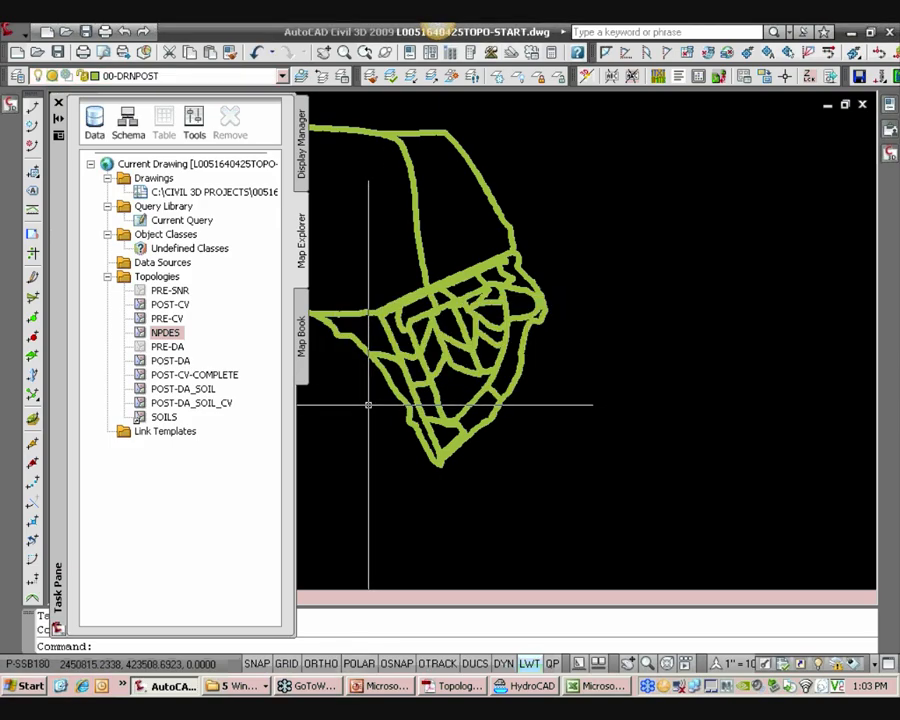
# Read the NPDES area over soils entry in the Topology Conventions PDF
pyautogui.click(455, 686)
pyautogui.scroll(-2, 381, 372)
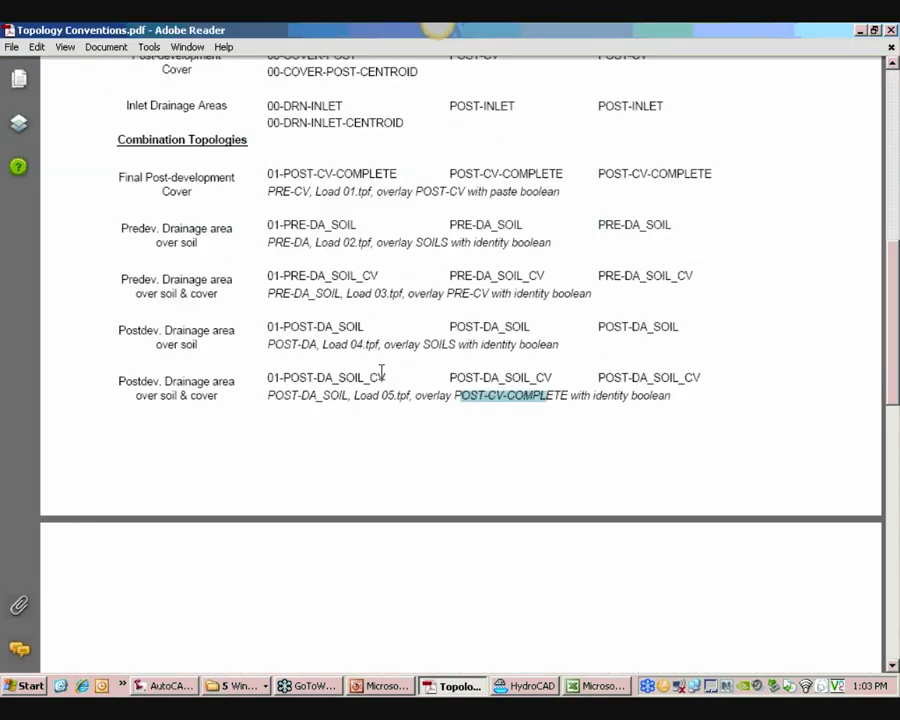
pyautogui.scroll(-10, 376, 376)
pyautogui.scroll(2, 360, 382)
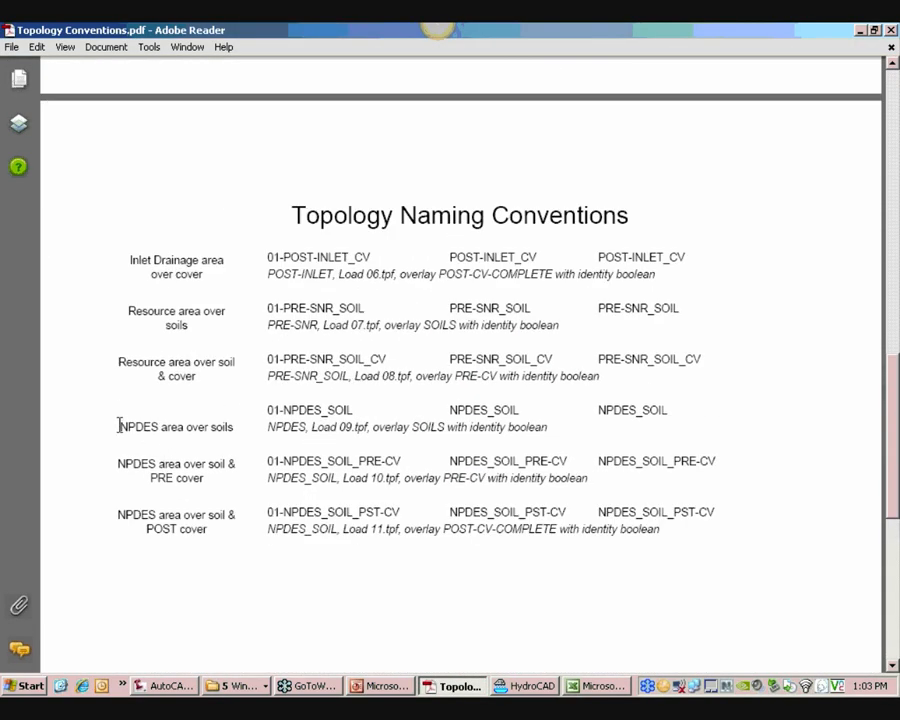
pyautogui.moveTo(118, 426); pyautogui.dragTo(207, 429)
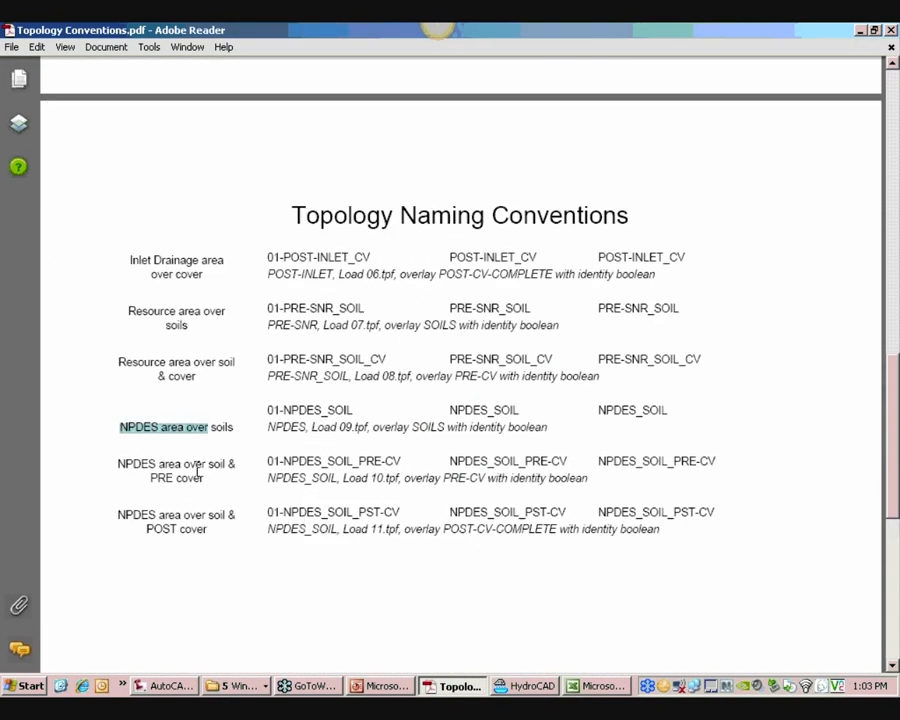
pyautogui.click(127, 427)
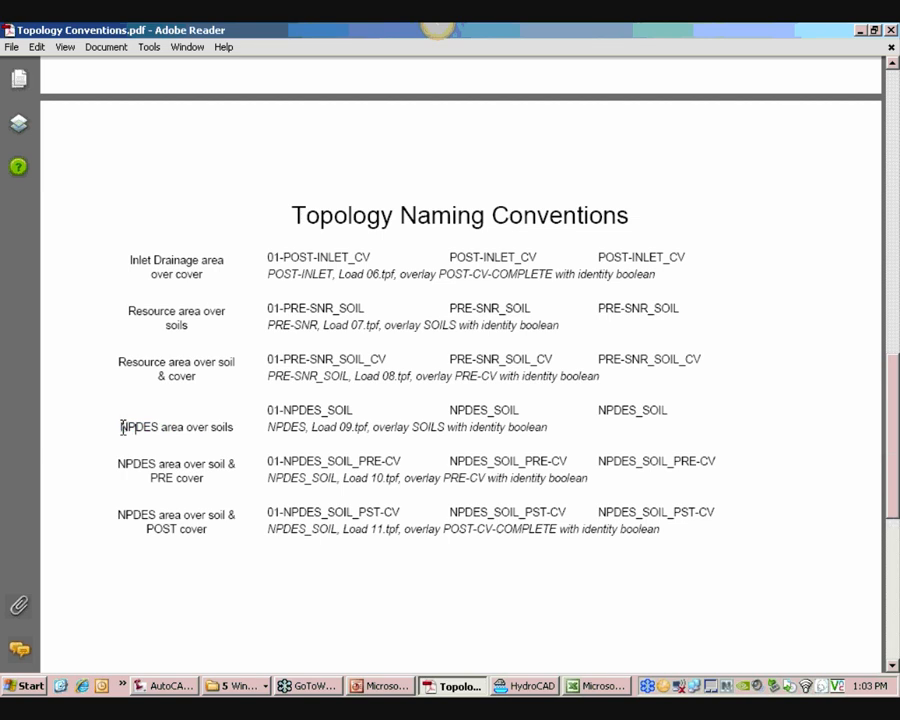
pyautogui.moveTo(122, 427); pyautogui.dragTo(211, 427)
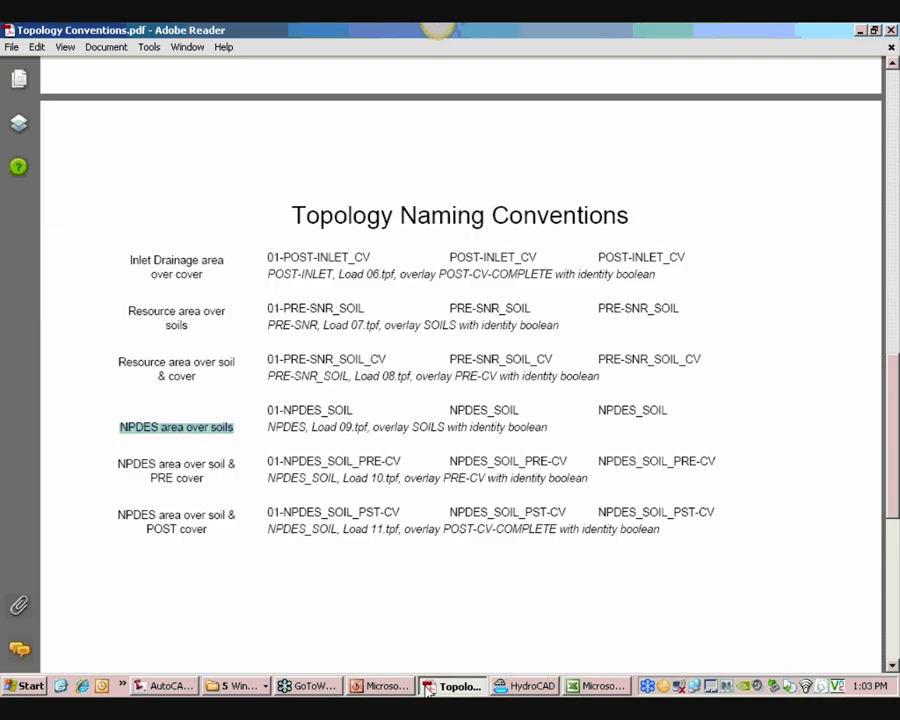
# Show the geometry of the NPDES topology in the drawing
pyautogui.click(170, 686)
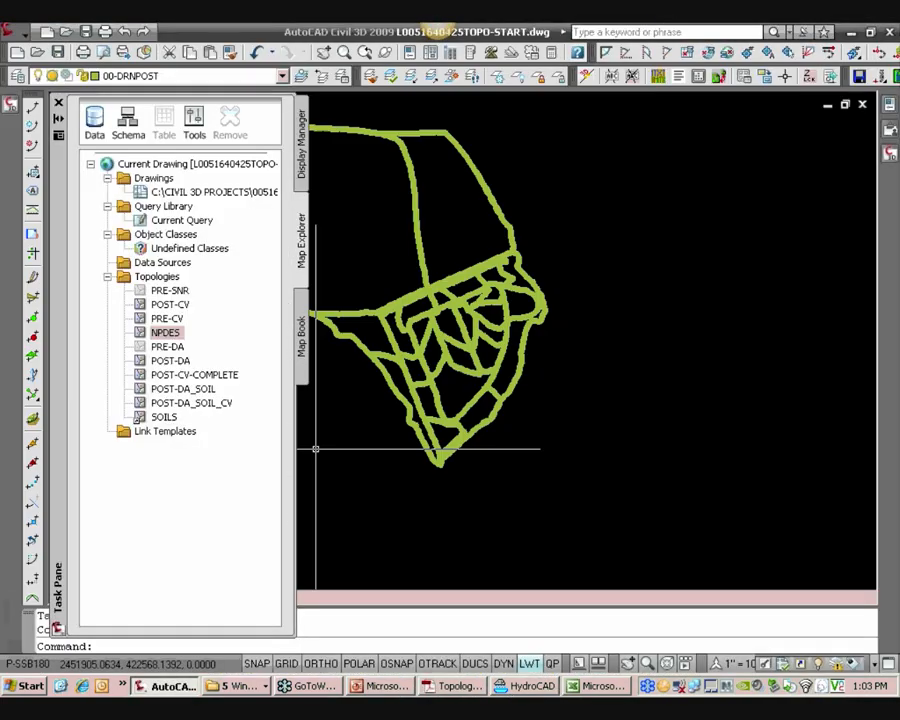
pyautogui.rightClick(167, 334)
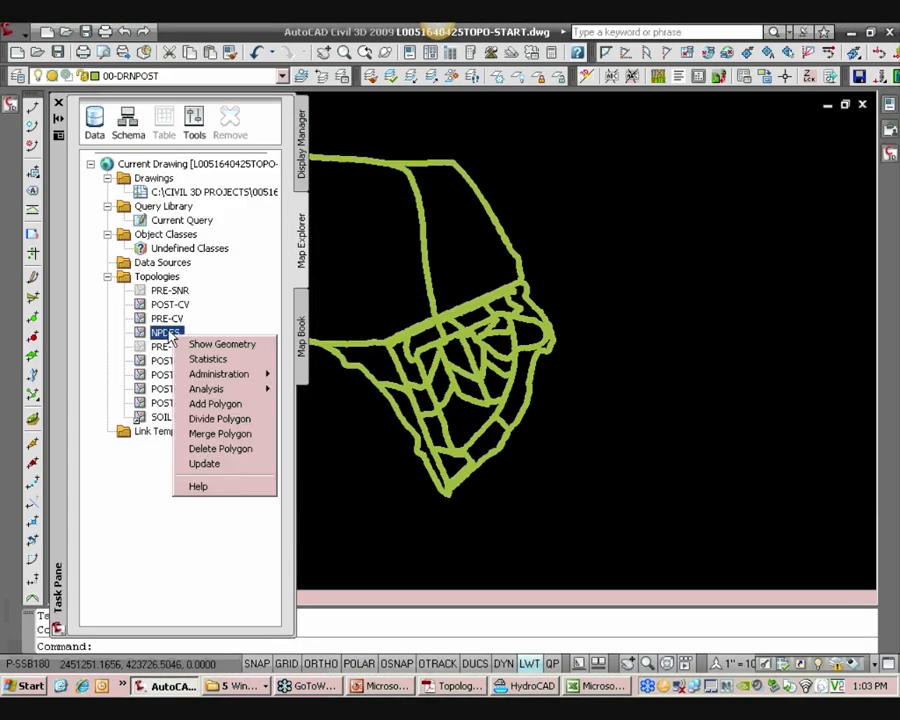
pyautogui.click(192, 345)
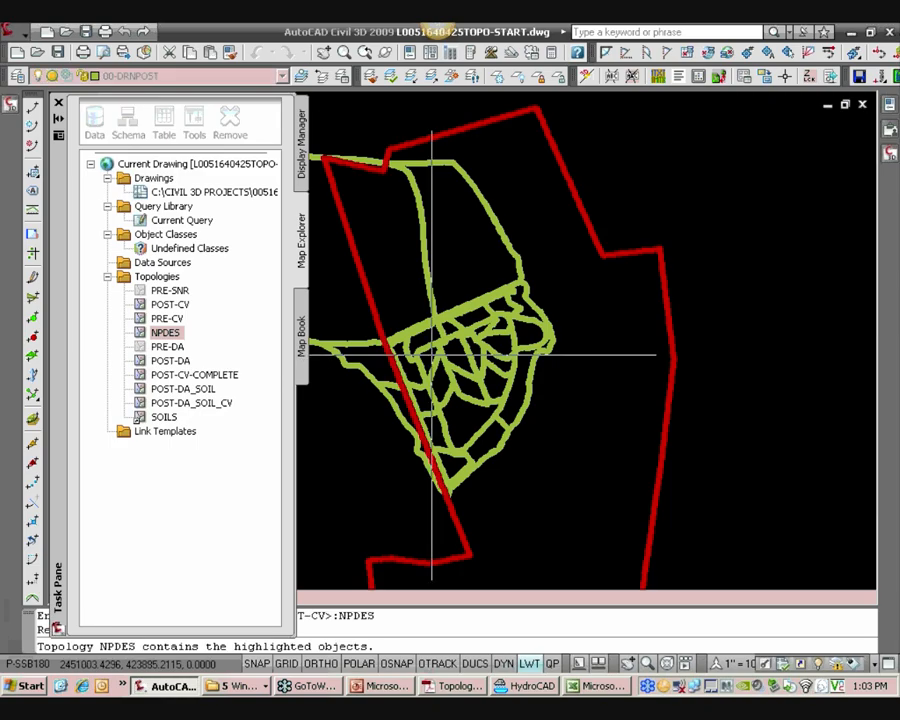
# Look up the NPDES area over soil & PRE cover entry in the Topology Naming Conventions PDF
pyautogui.scroll(-3, 432, 353)
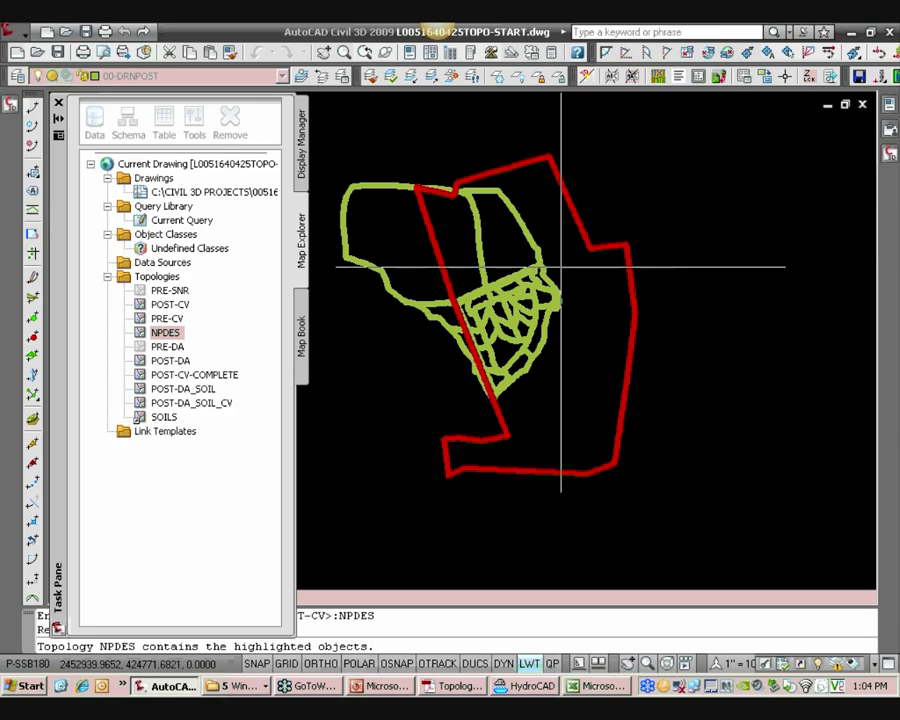
pyautogui.click(455, 686)
pyautogui.moveTo(132, 472); pyautogui.dragTo(236, 466)
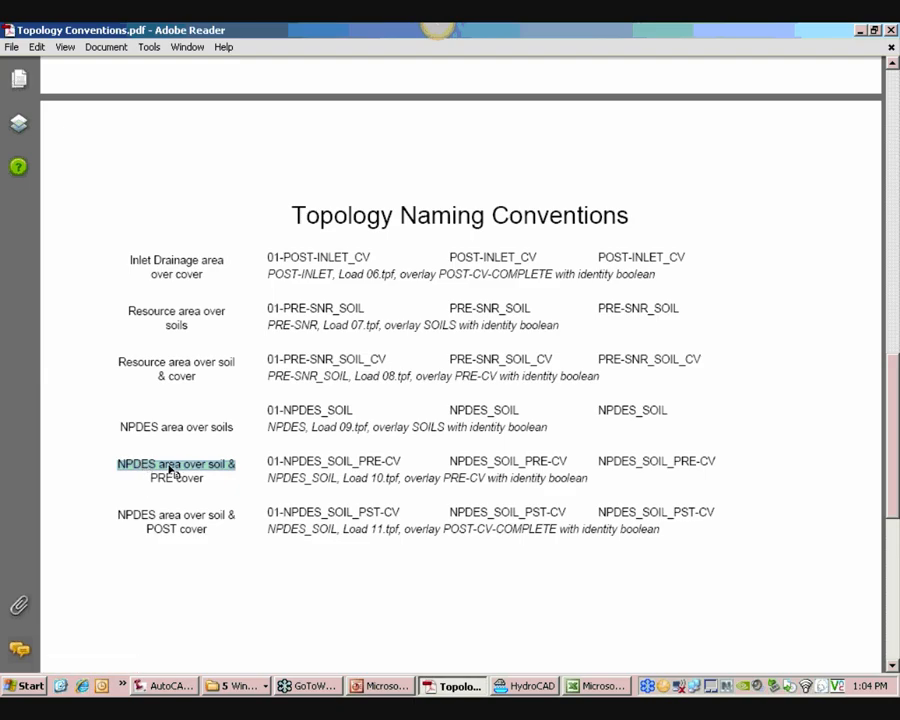
pyautogui.click(162, 686)
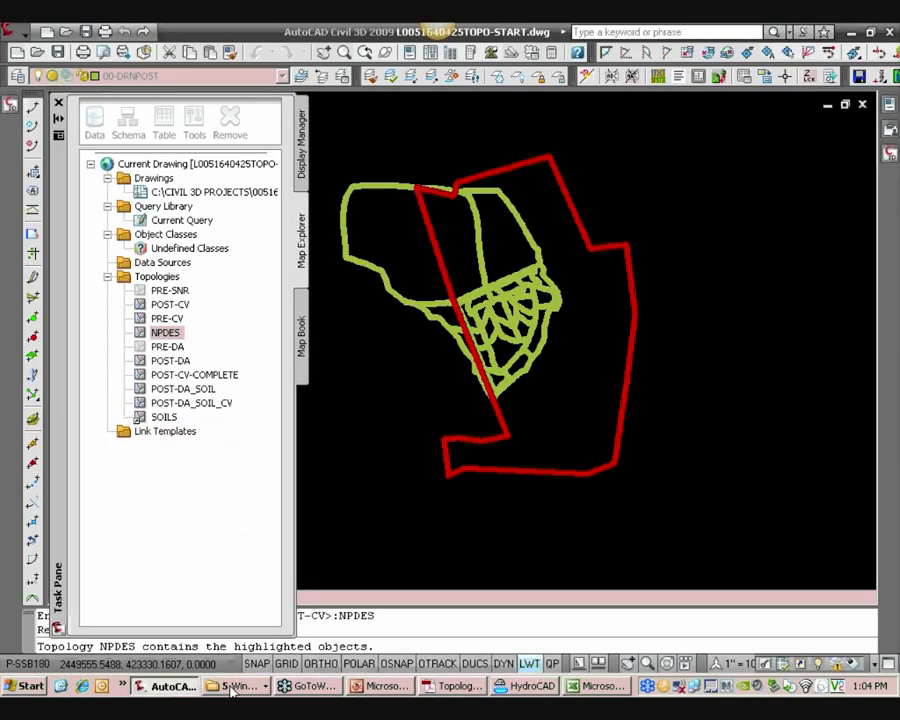
# Open the project drive P: in a maximized Explorer window with the folder tree shown
pyautogui.click(238, 688)
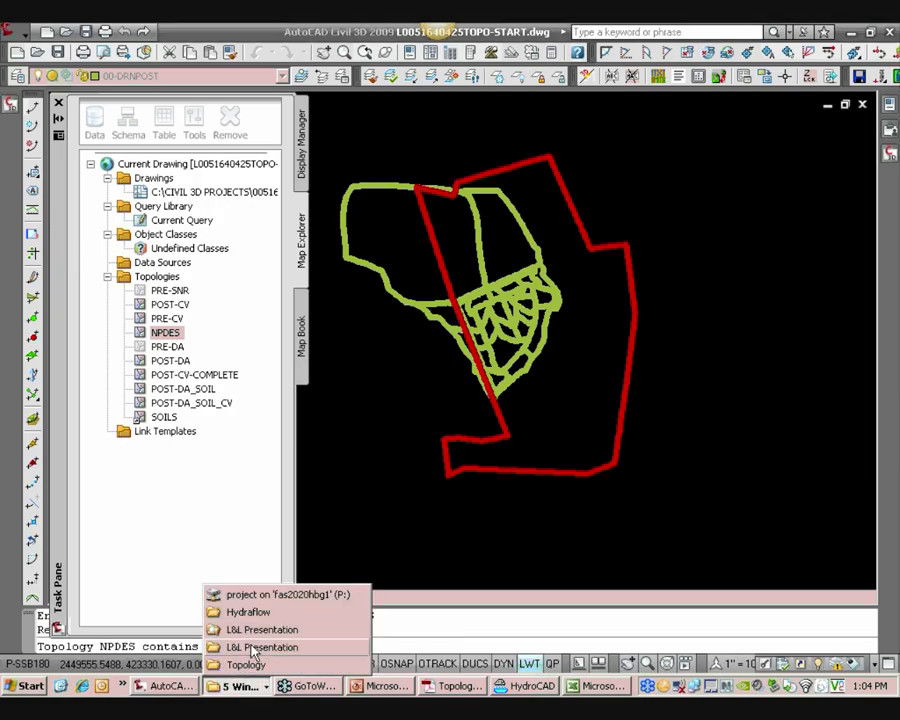
pyautogui.click(212, 609)
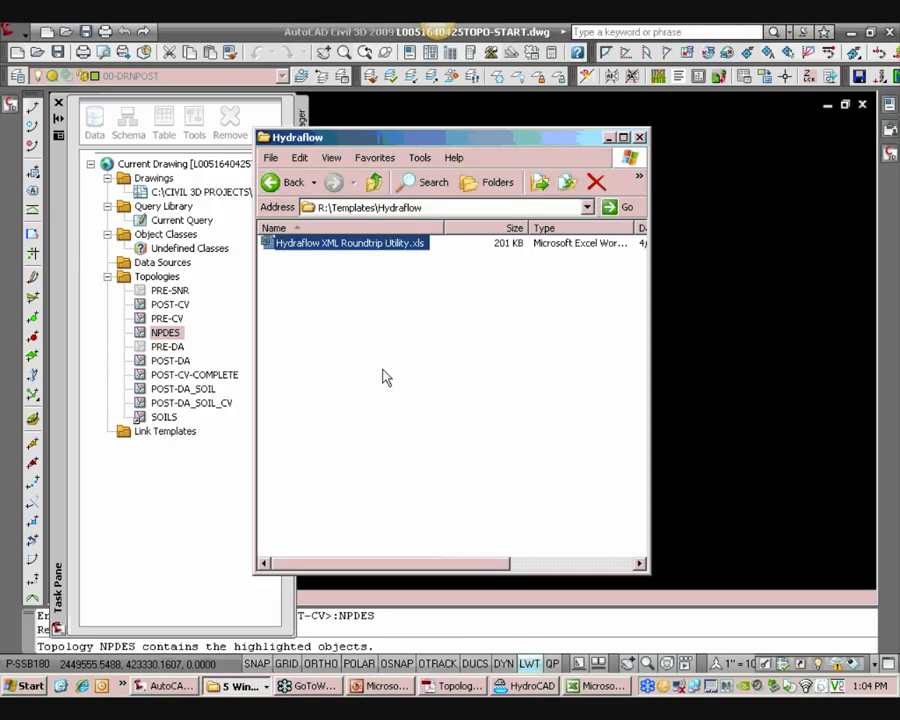
pyautogui.click(488, 180)
pyautogui.scroll(-2, 488, 281)
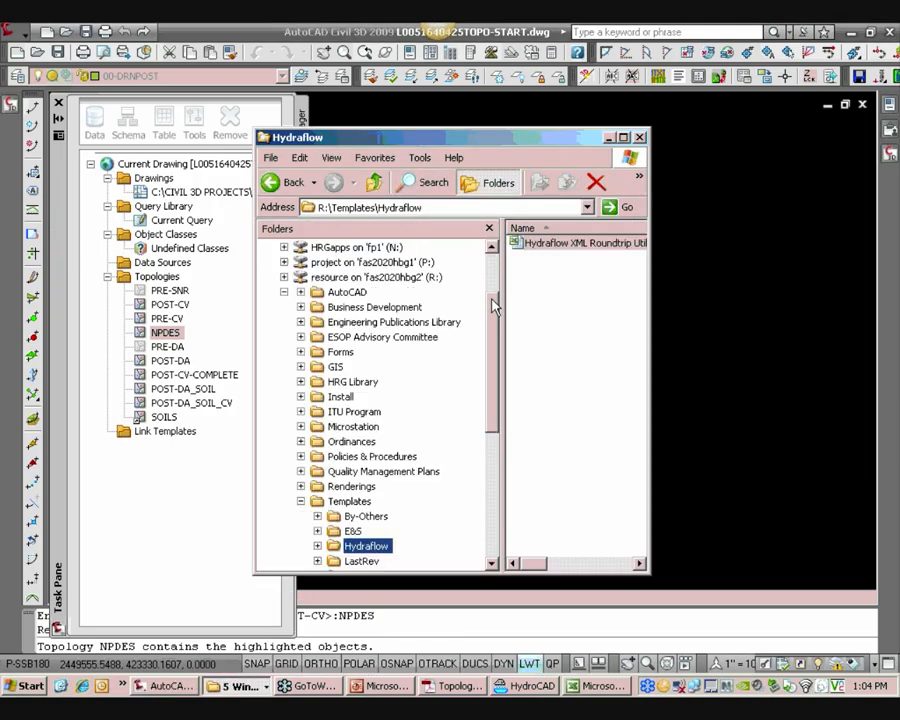
pyautogui.moveTo(496, 329); pyautogui.dragTo(494, 285)
pyautogui.click(284, 337)
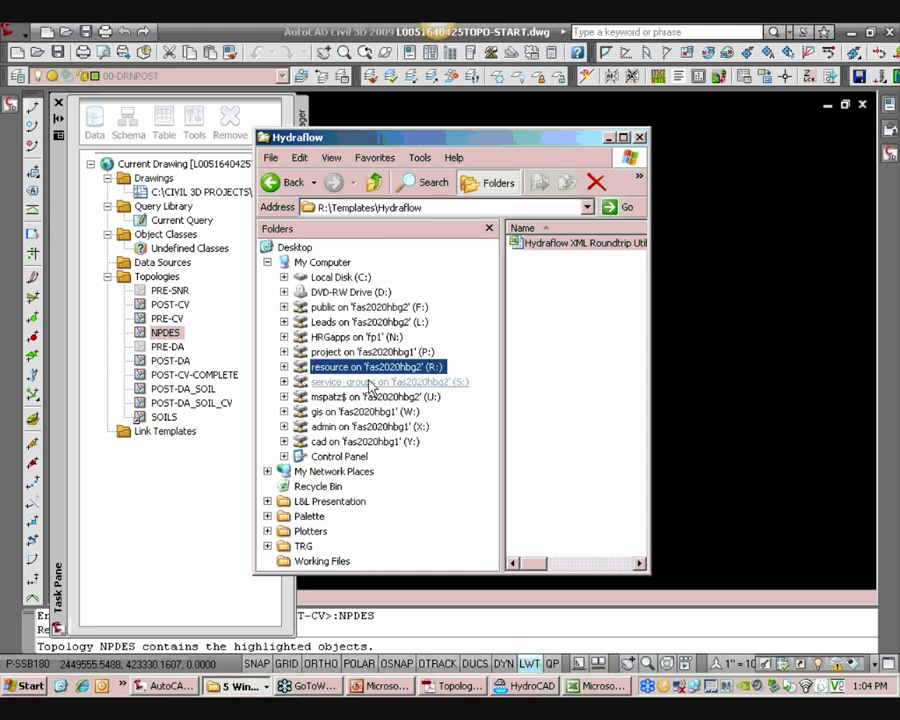
pyautogui.click(409, 352)
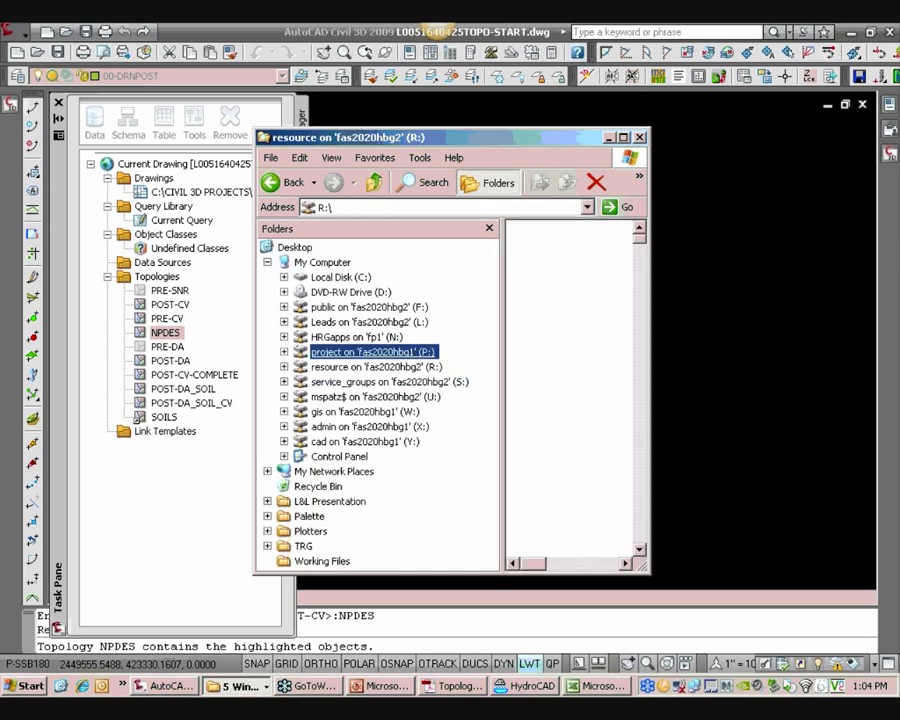
pyautogui.click(623, 138)
pyautogui.moveTo(240, 172)
pyautogui.mouseDown()
pyautogui.moveTo(241, 207)
pyautogui.moveTo(240, 187)
pyautogui.mouseUp()
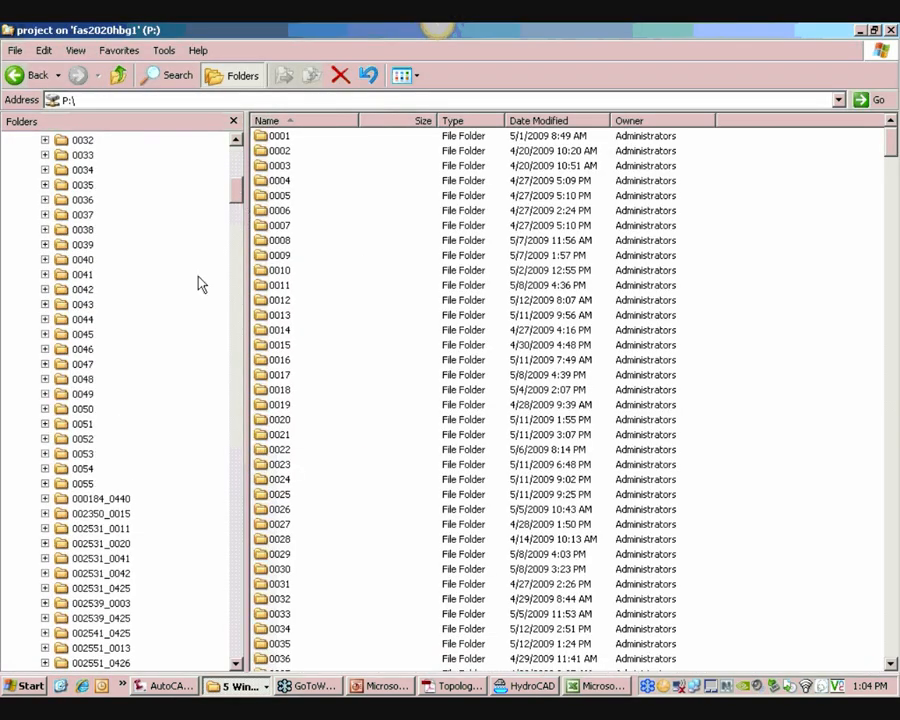
# Open Pre-NPDES Analysis.xls from 0051\005164_0425\Admin\Permits\NPDES\Pre-NPDES
pyautogui.click(84, 424)
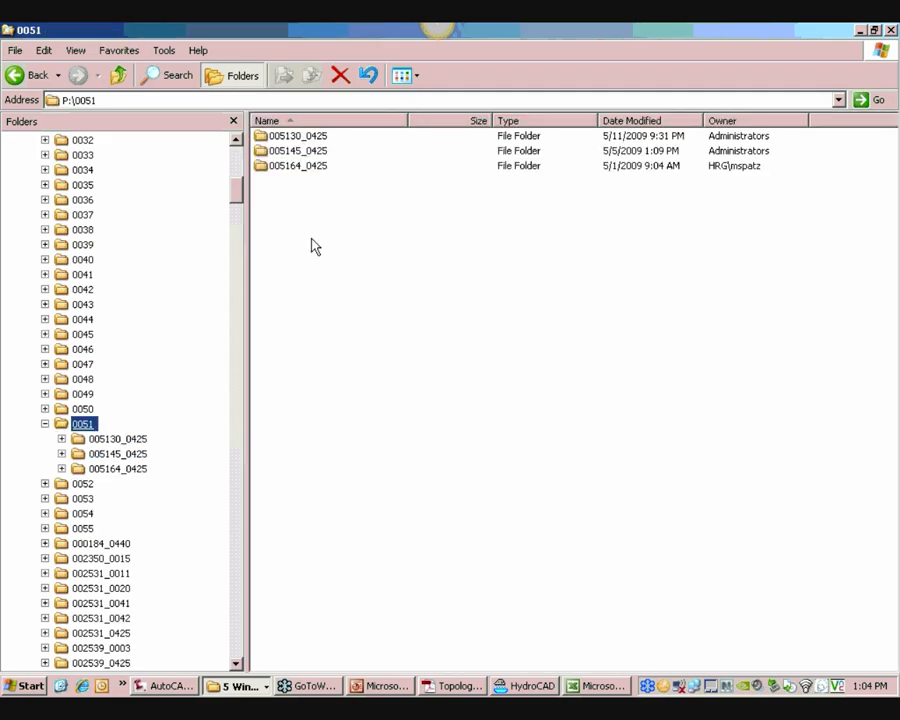
pyautogui.doubleClick(305, 165)
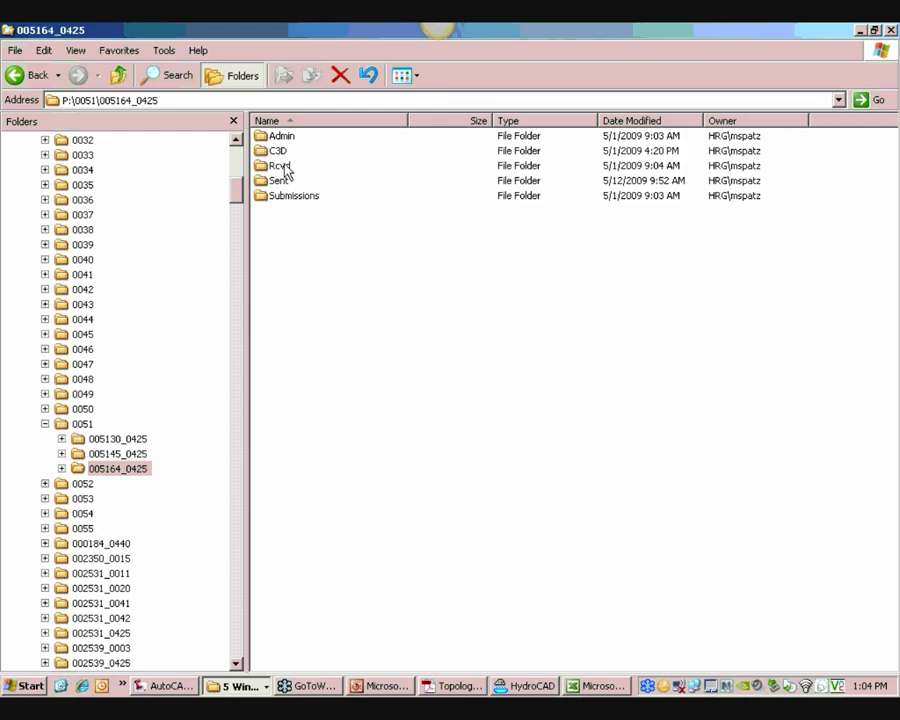
pyautogui.doubleClick(283, 137)
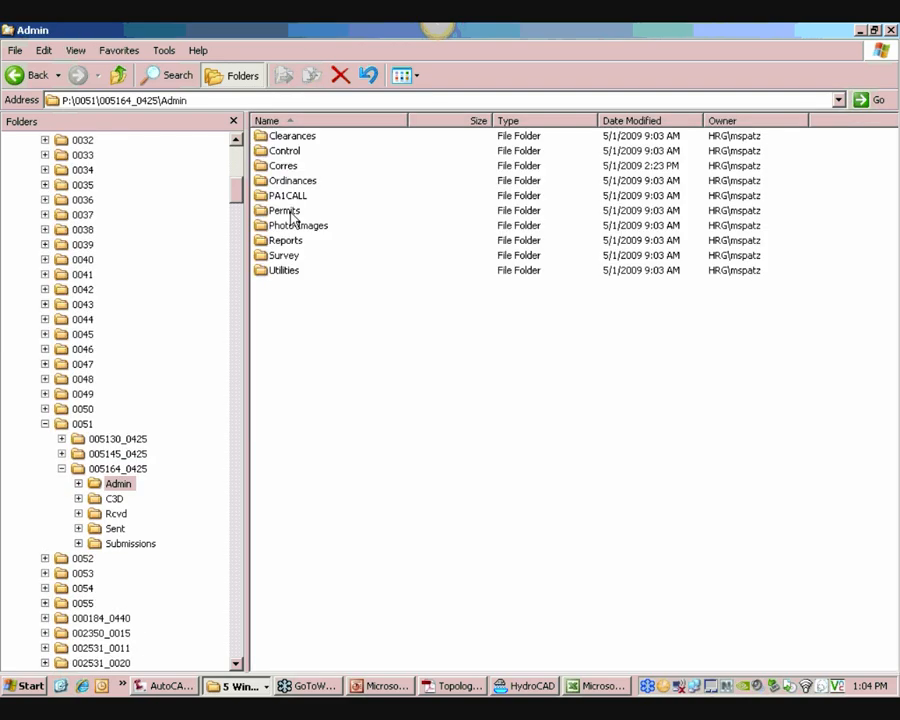
pyautogui.doubleClick(284, 211)
pyautogui.doubleClick(289, 152)
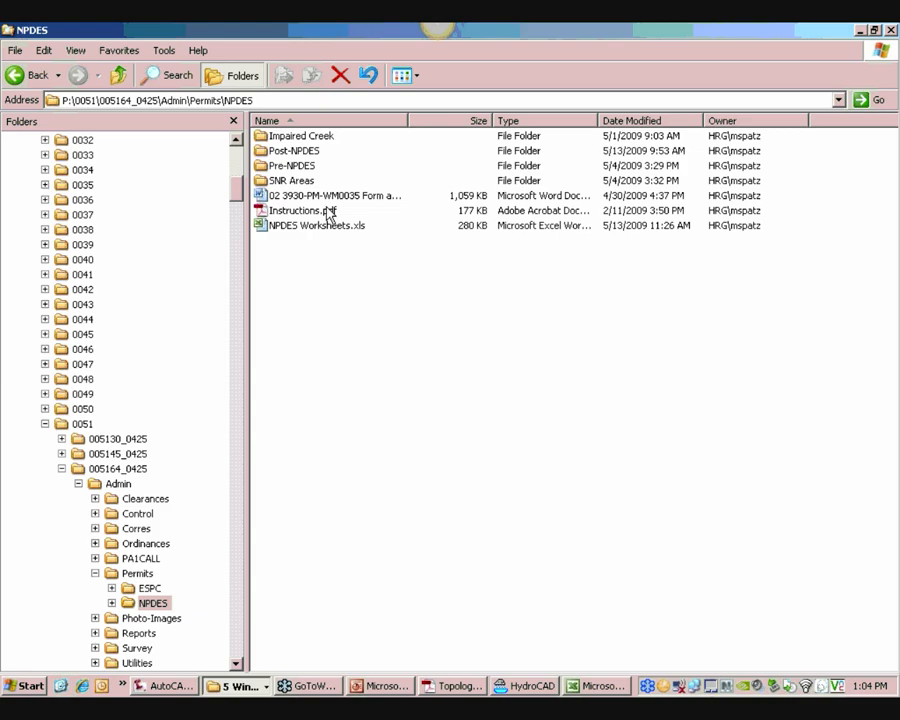
pyautogui.doubleClick(292, 166)
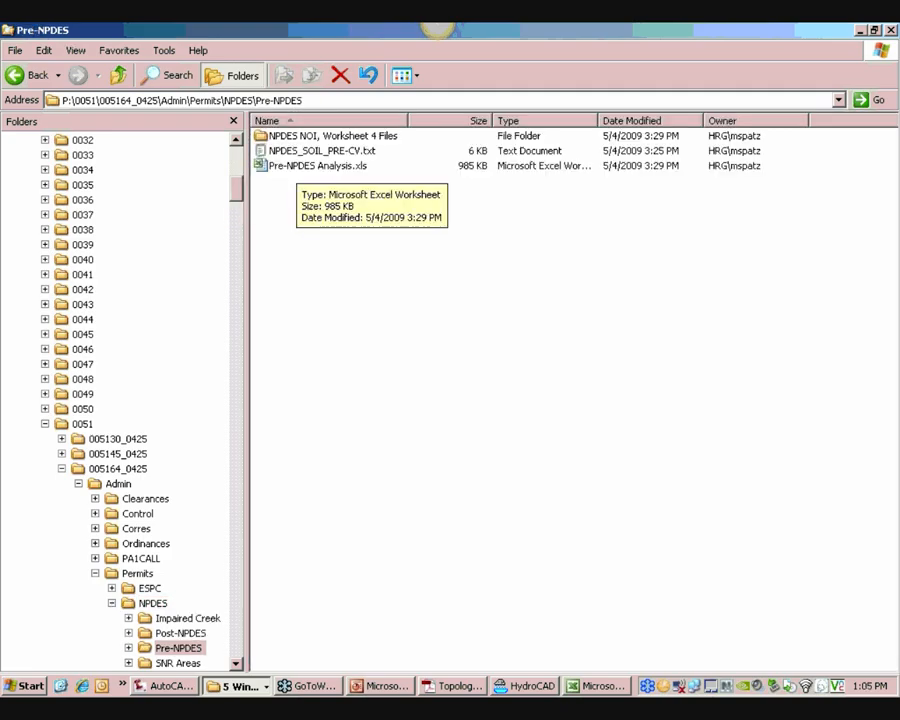
pyautogui.click(300, 166)
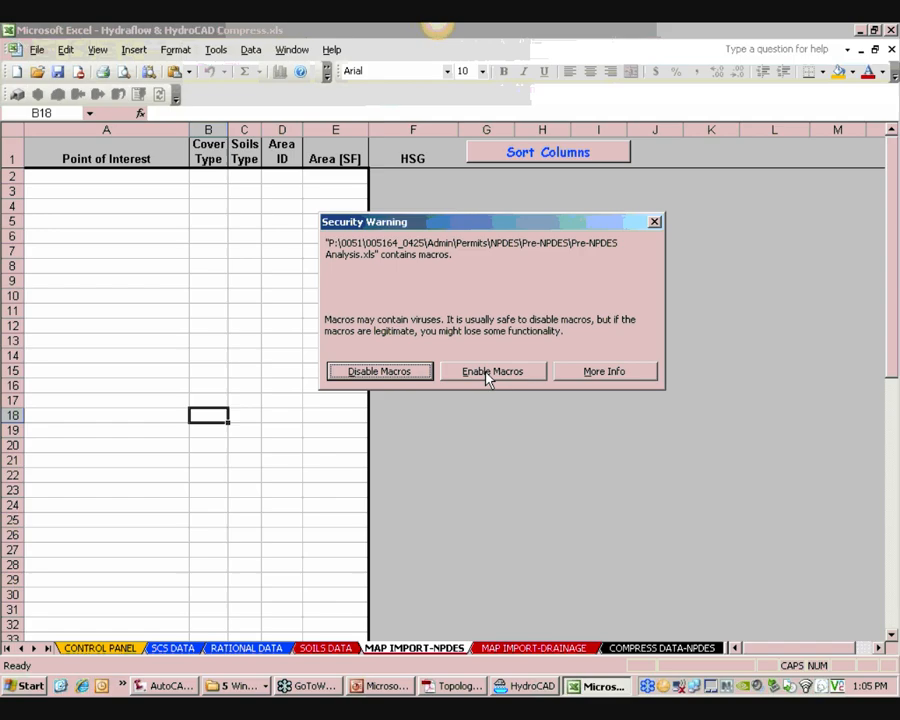
pyautogui.click(490, 371)
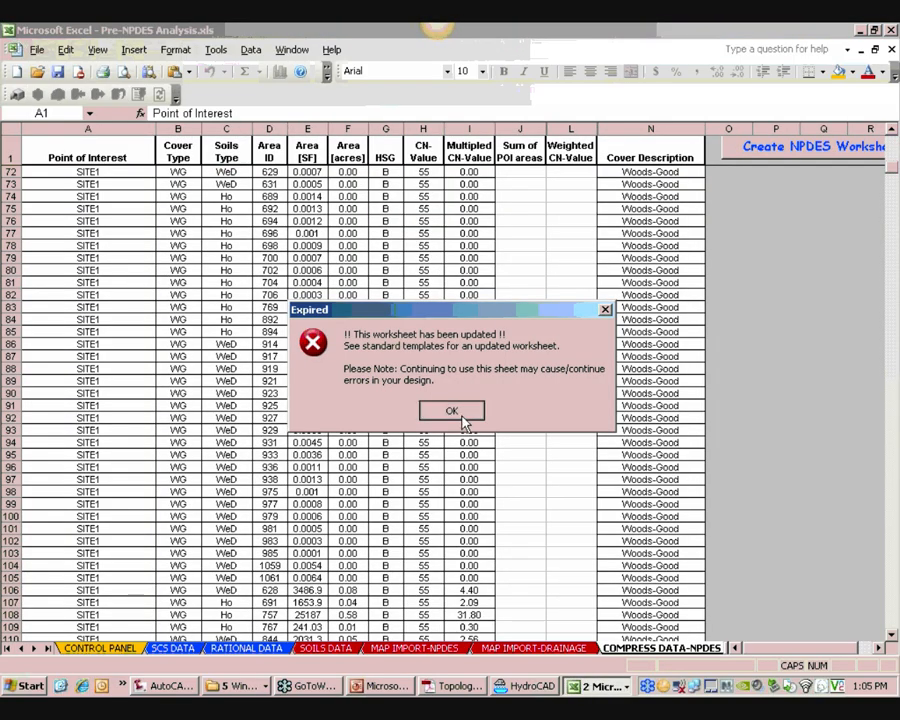
pyautogui.click(451, 411)
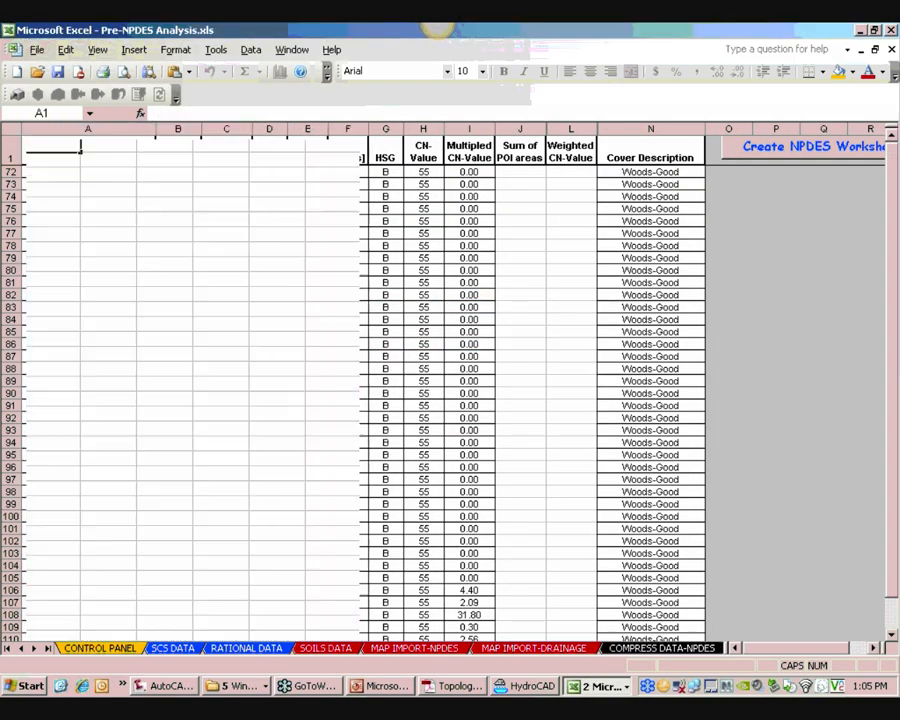
# Review the workbook's control panel, SOILS DATA and MAP IMPORT-NPDES sheets
pyautogui.scroll(-5, 470, 540)
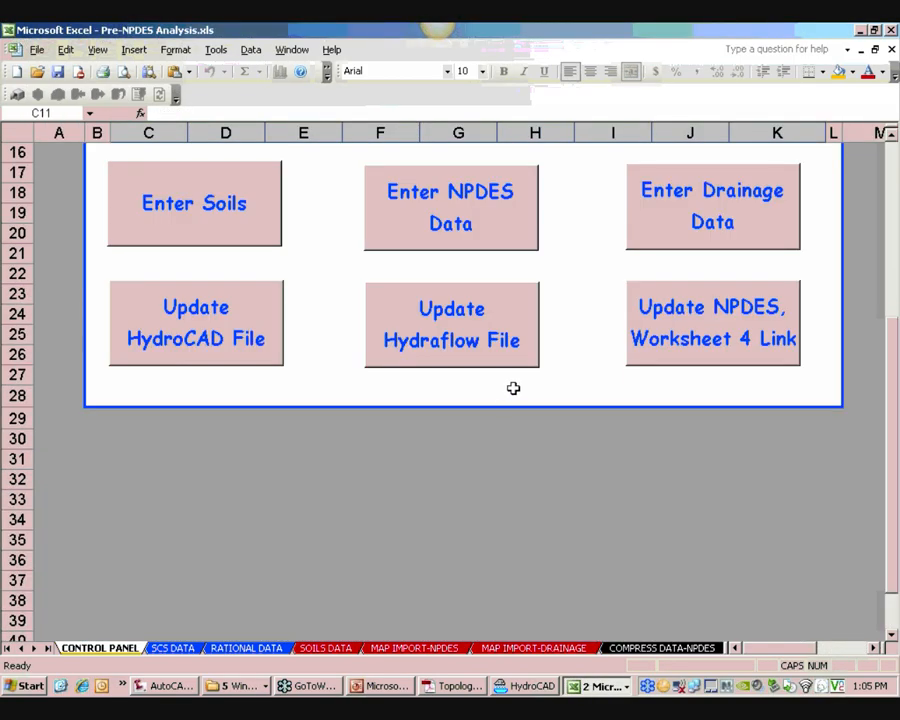
pyautogui.keyDown('ctrl'); pyautogui.scroll(-1, 510, 388); pyautogui.keyUp('ctrl')
pyautogui.keyDown('ctrl'); pyautogui.scroll(1, 461, 378); pyautogui.keyUp('ctrl')
pyautogui.keyDown('ctrl'); pyautogui.scroll(-2, 461, 378); pyautogui.keyUp('ctrl')
pyautogui.scroll(3, 436, 363)
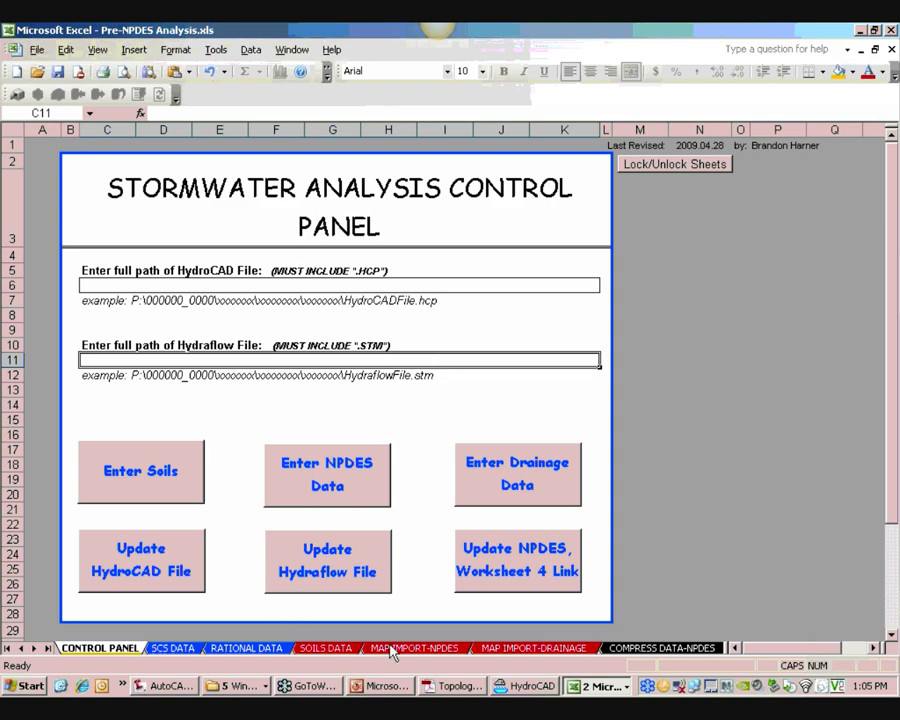
pyautogui.click(318, 648)
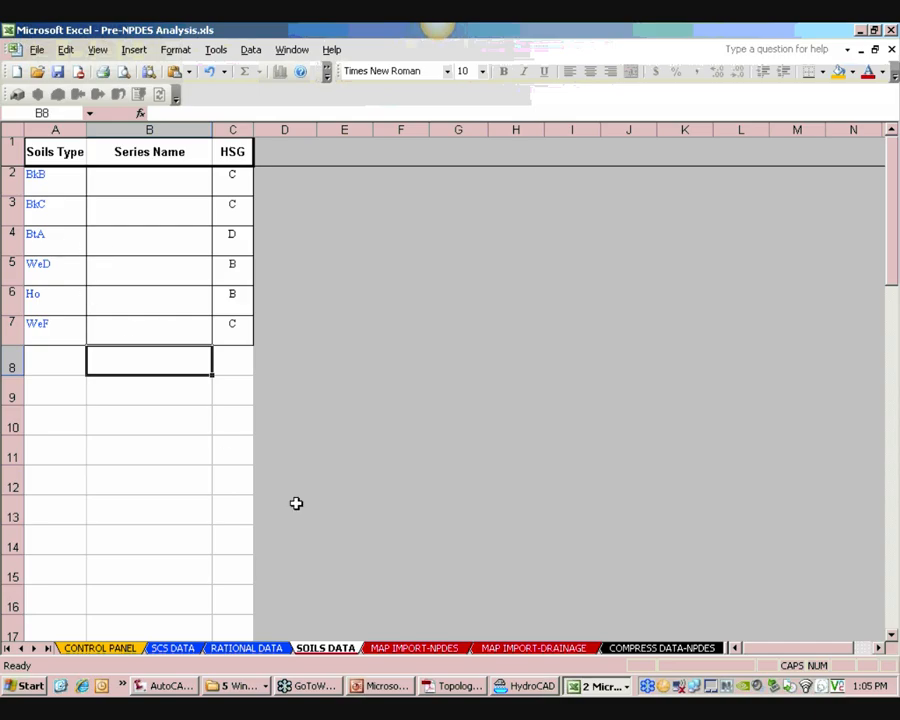
pyautogui.click(416, 649)
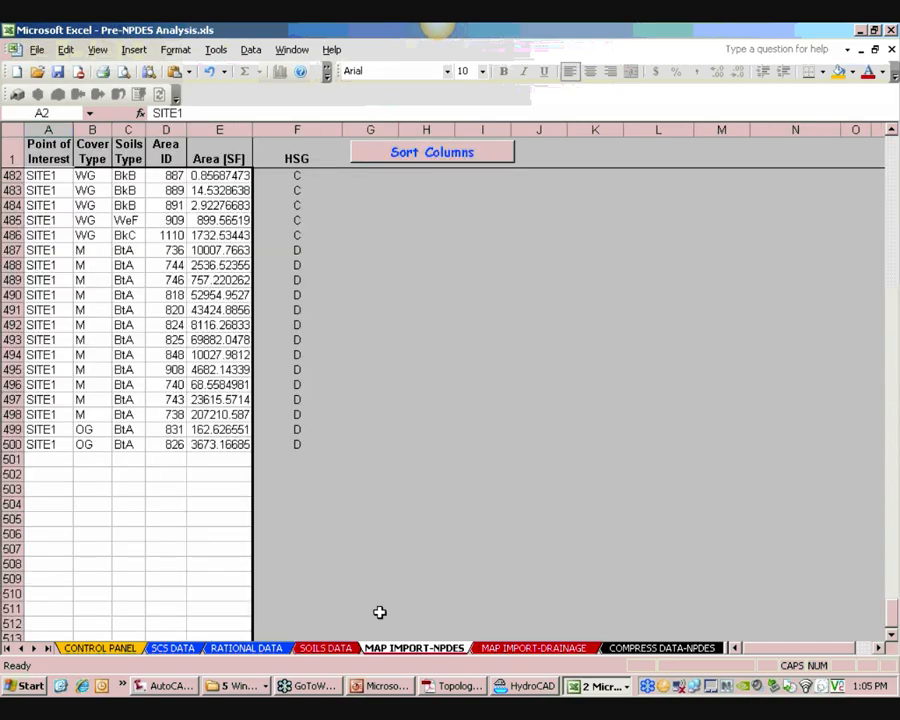
pyautogui.click(160, 400)
pyautogui.scroll(20, 160, 400)
pyautogui.scroll(20, 160, 400)
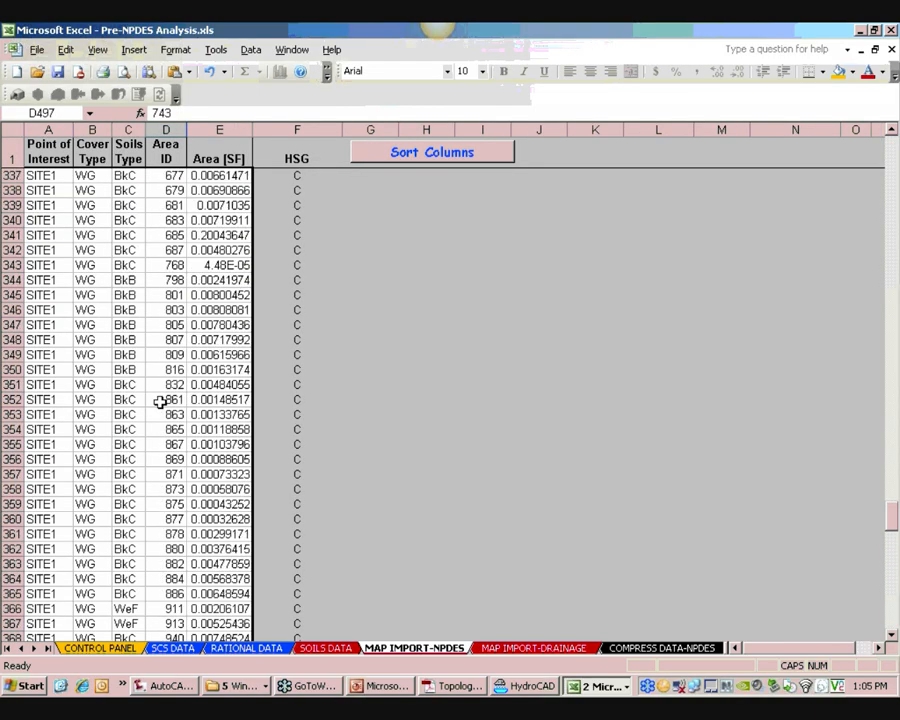
pyautogui.scroll(20, 160, 402)
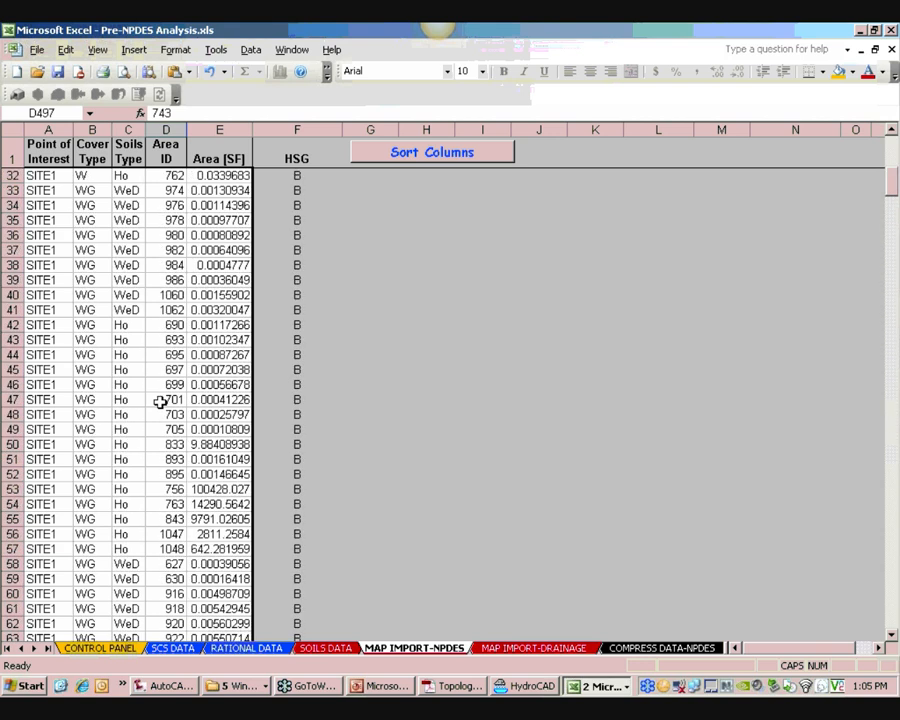
pyautogui.scroll(10, 160, 400)
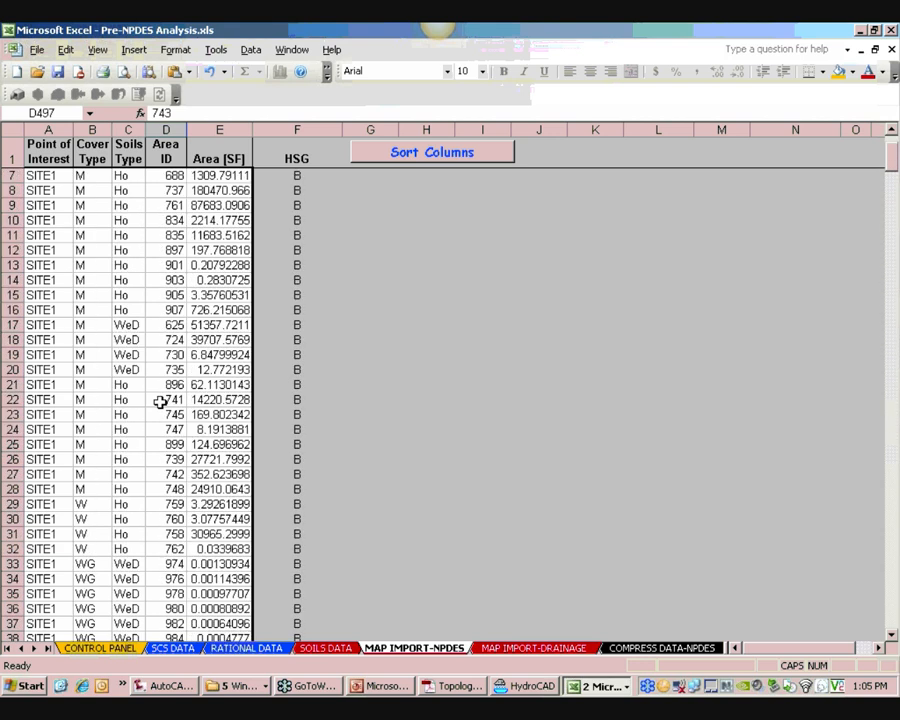
pyautogui.scroll(-17, 160, 398)
pyautogui.scroll(-20, 160, 390)
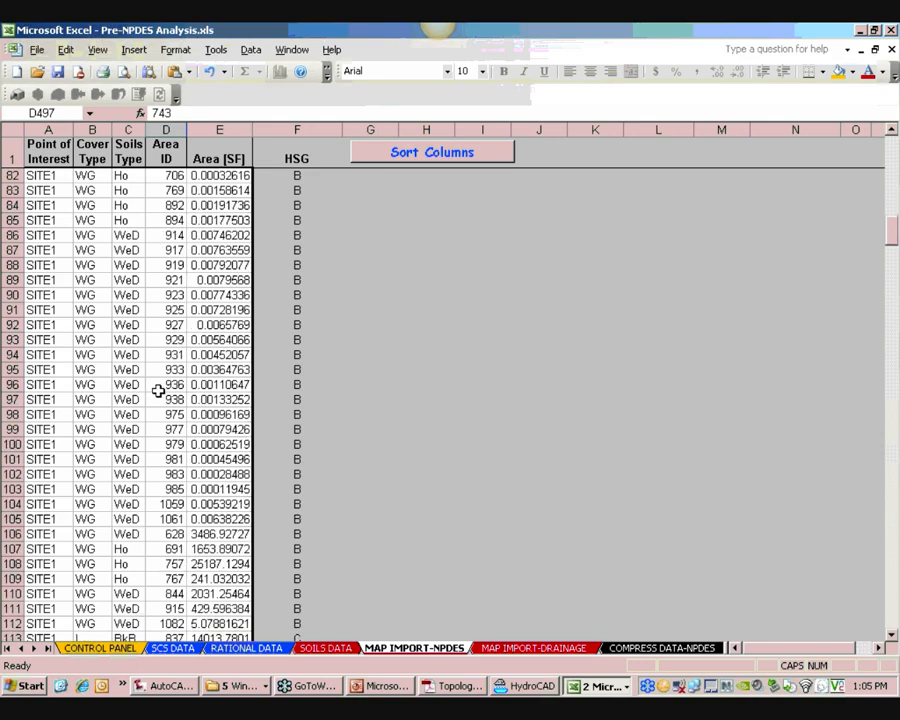
# Run Update NPDES, Worksheet 4 Link from the control panel and dismiss the completion message
pyautogui.click(96, 648)
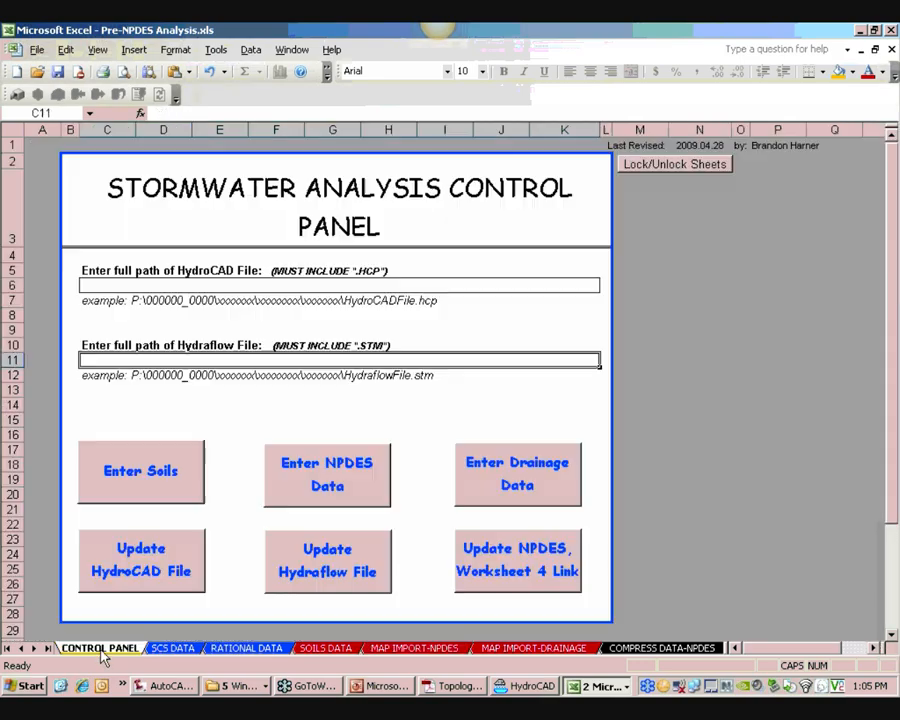
pyautogui.click(543, 571)
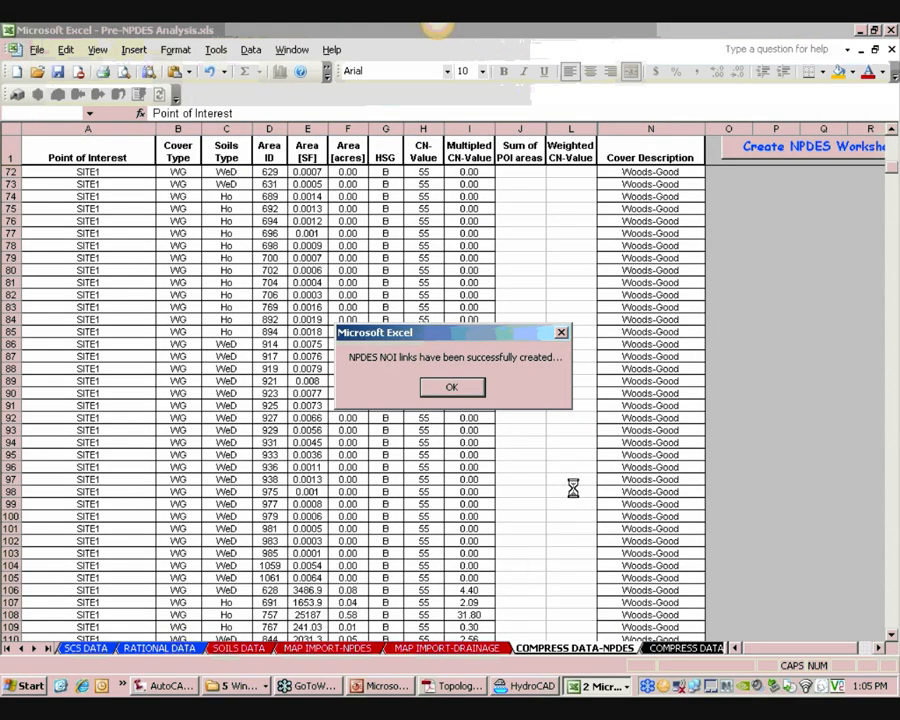
pyautogui.click(458, 390)
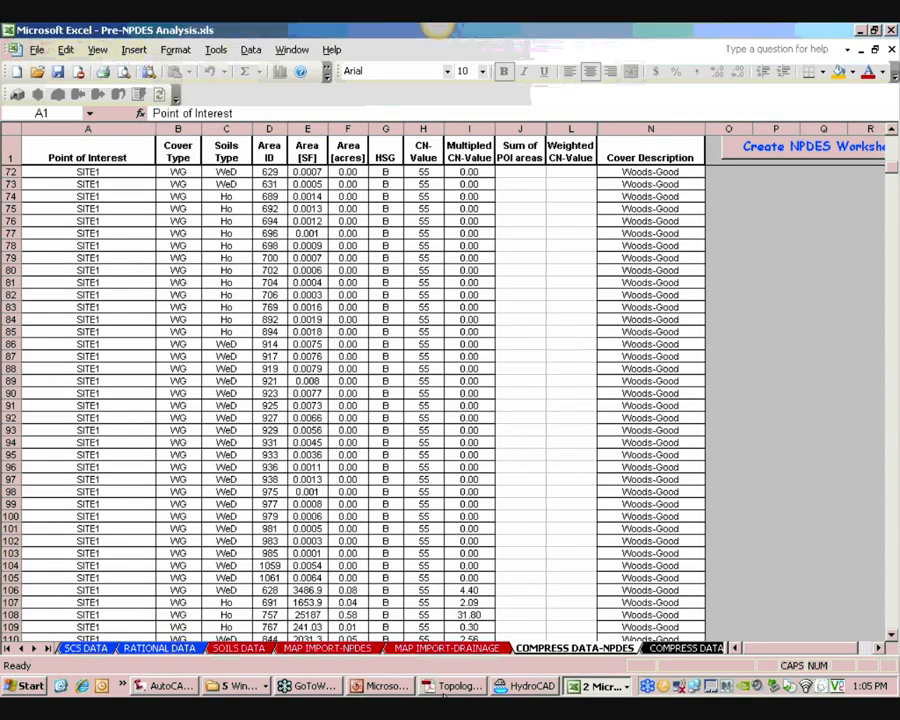
# Close the Pre-NPDES Analysis workbook without saving changes
pyautogui.click(892, 50)
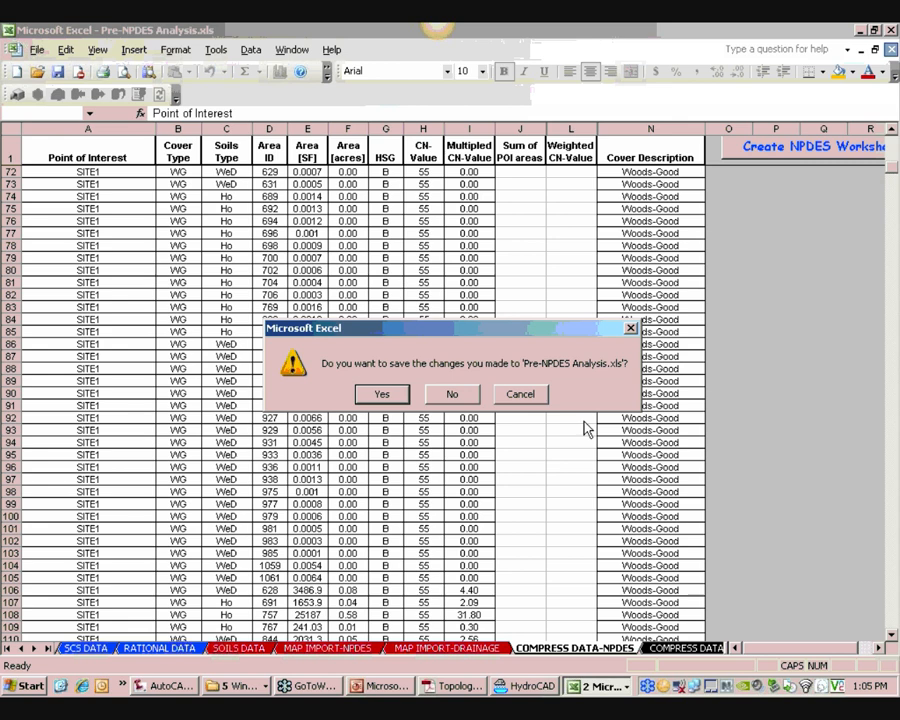
pyautogui.click(466, 395)
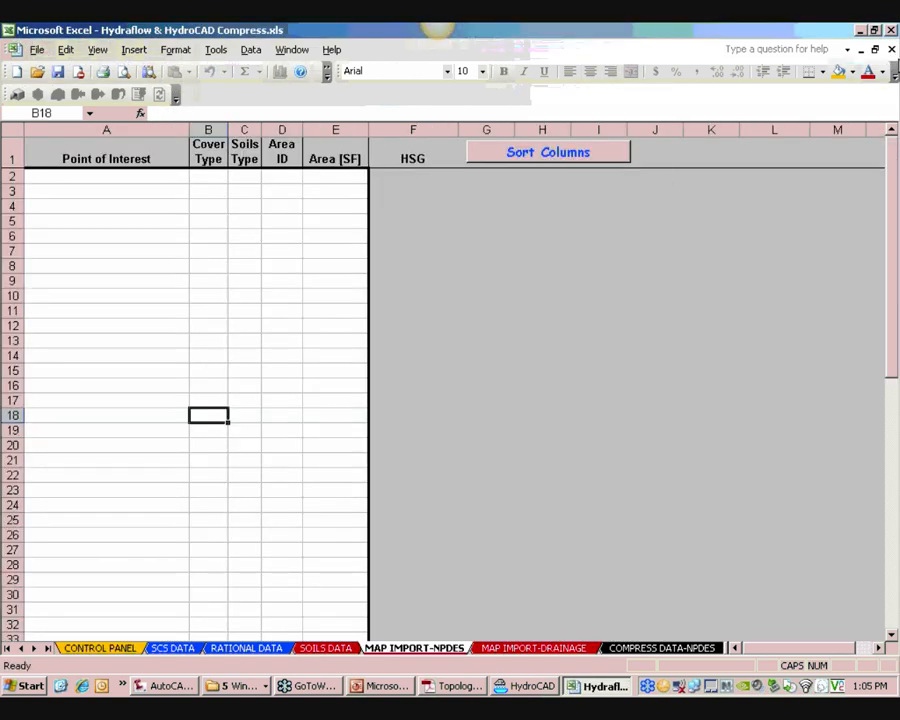
pyautogui.click(455, 395)
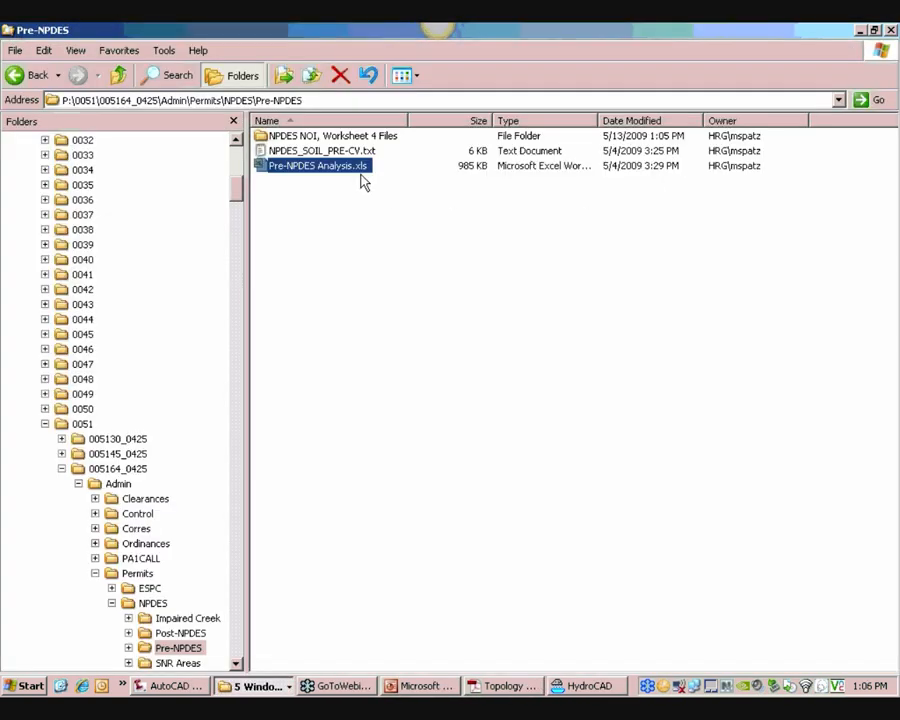
# Open SITE1.xls from the NPDES NOI, Worksheet 4 Files folder
pyautogui.click(330, 136)
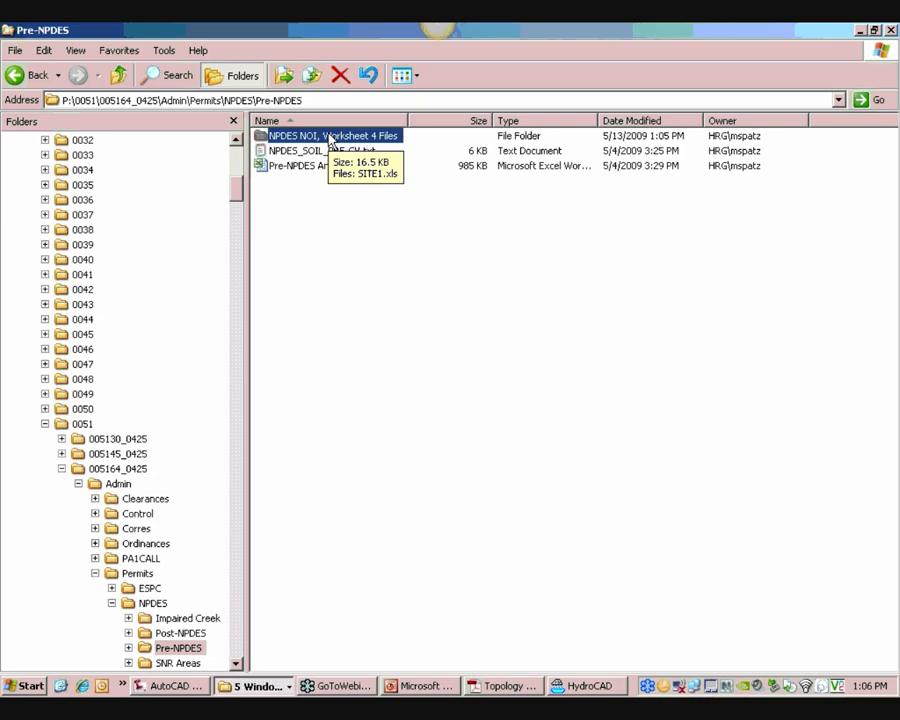
pyautogui.click(298, 168)
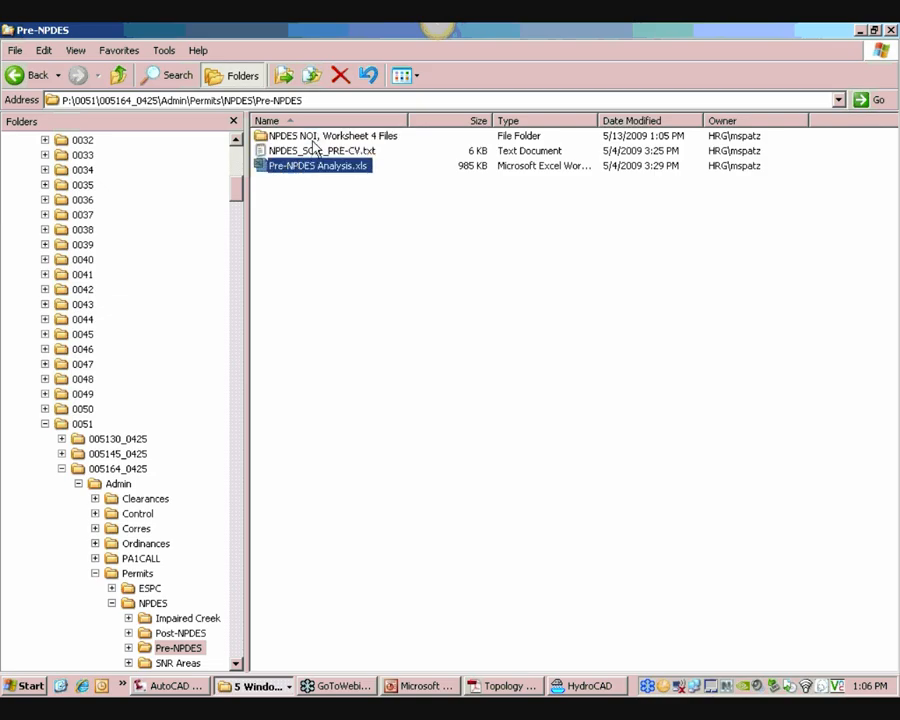
pyautogui.doubleClick(297, 138)
pyautogui.click(293, 145)
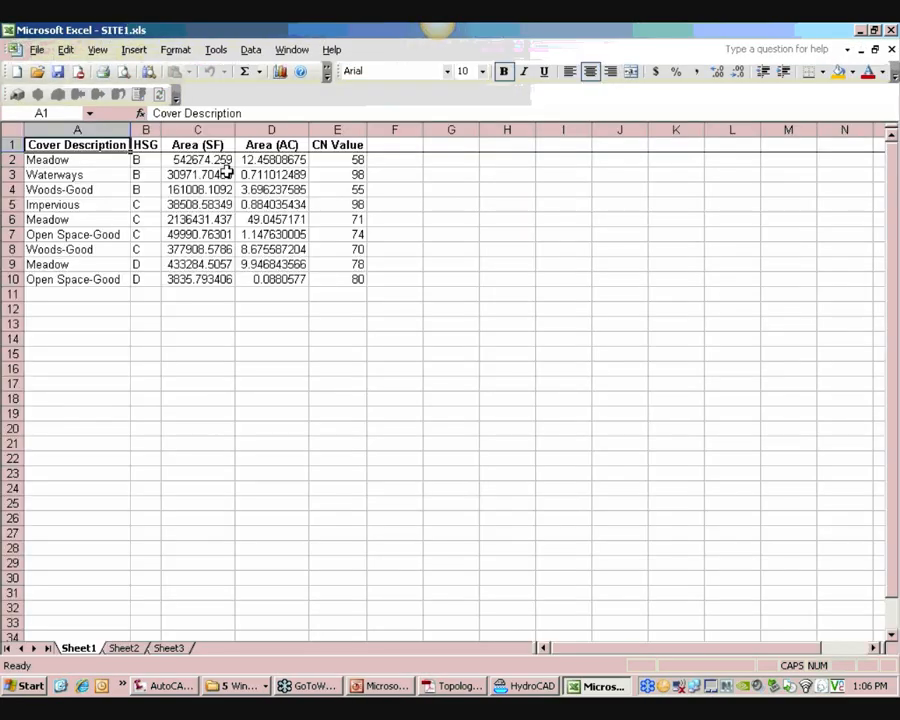
# Total the Area (AC) column D2:D10 with a temporary SUM formula in D13, then delete it
pyautogui.click(110, 163)
pyautogui.moveTo(110, 163); pyautogui.dragTo(324, 274)
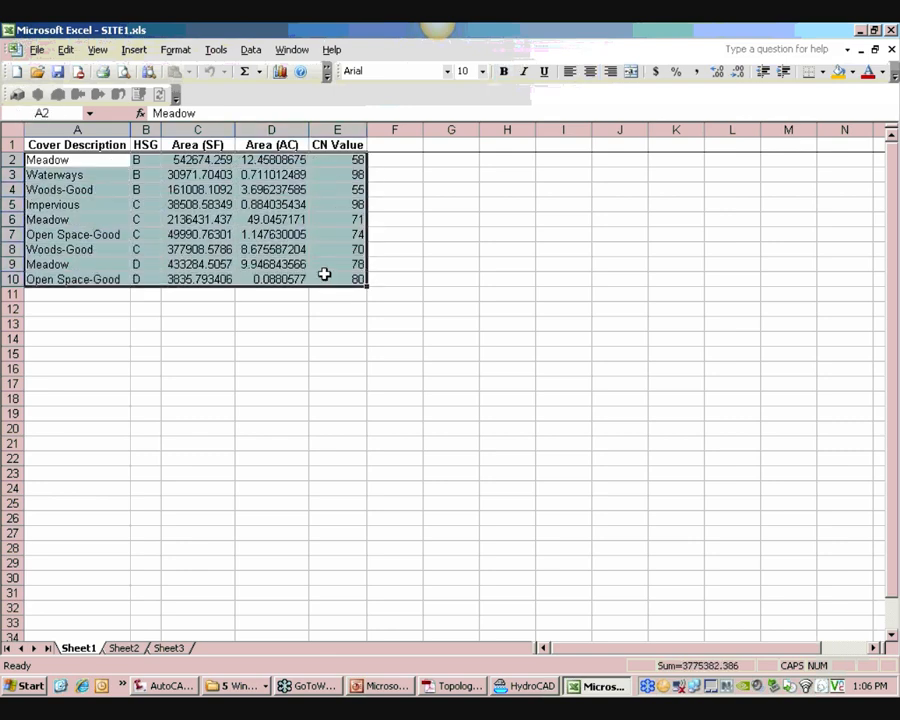
pyautogui.click(279, 325)
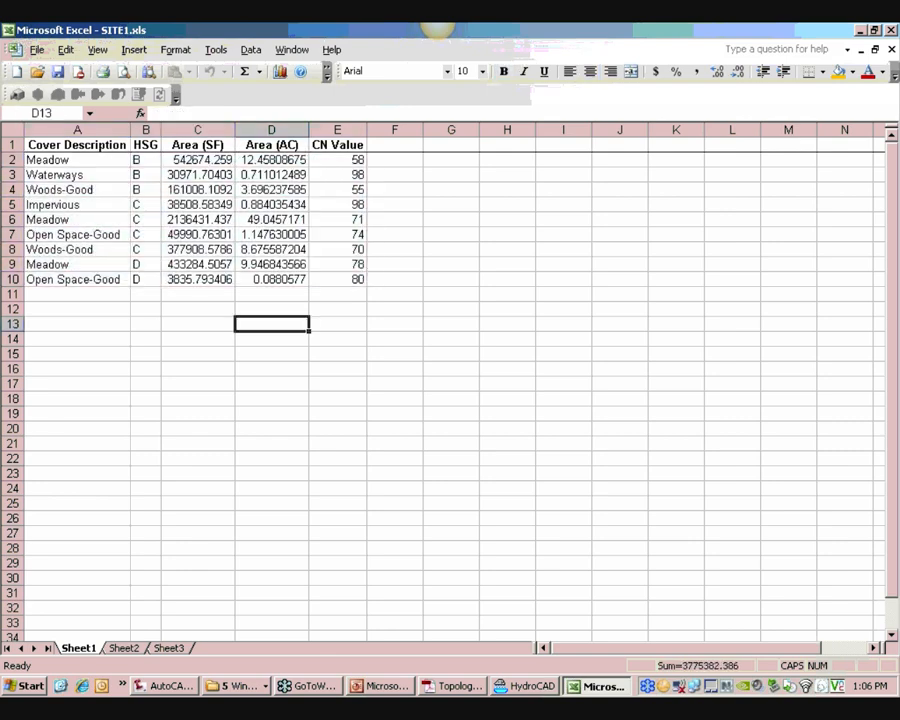
pyautogui.write('=')
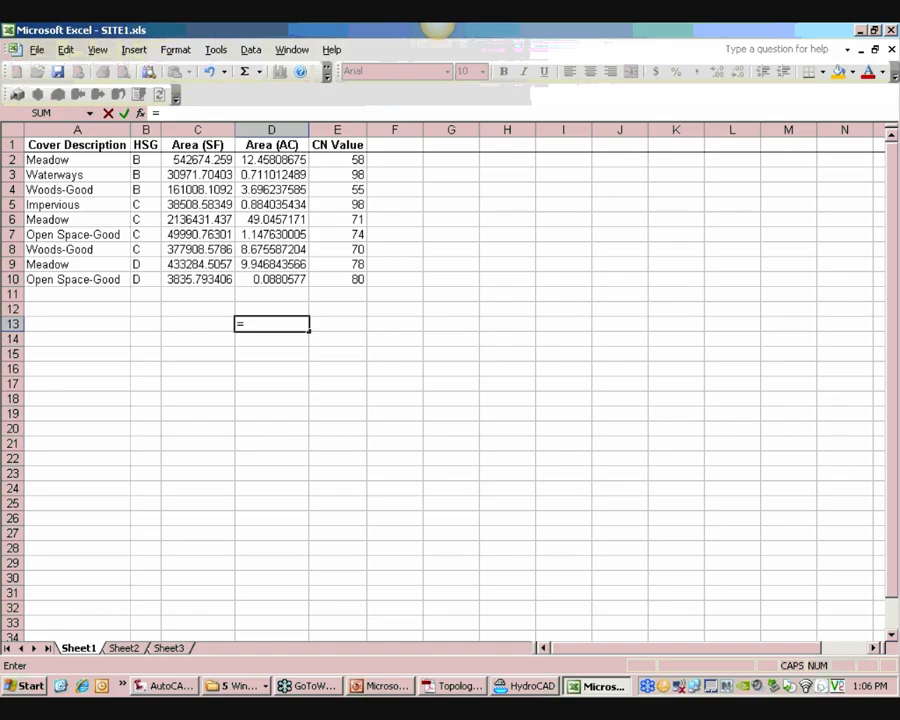
pyautogui.write('SUM(')
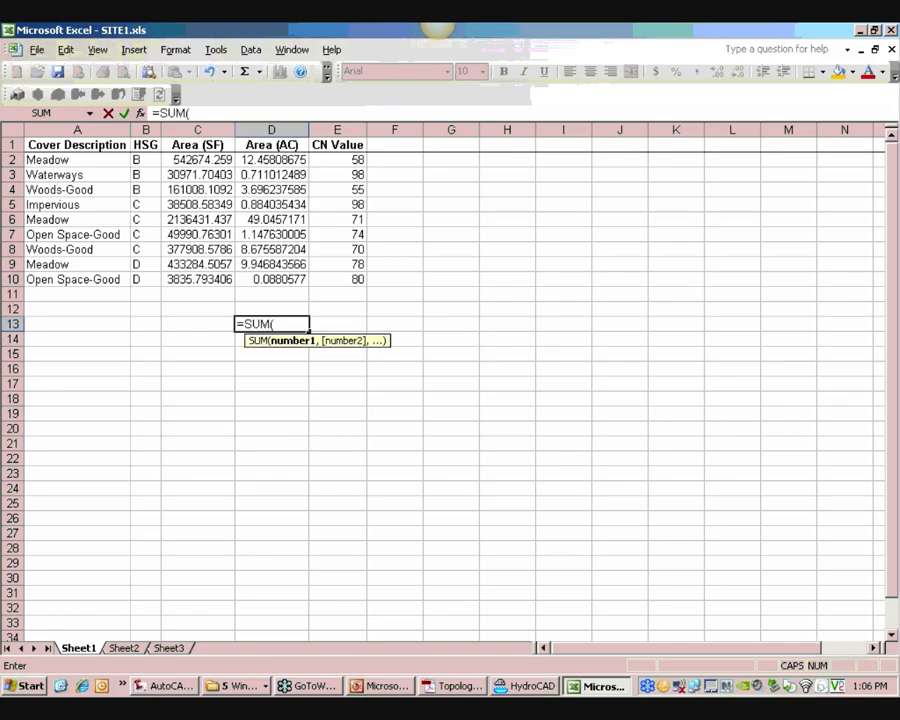
pyautogui.moveTo(271, 162); pyautogui.dragTo(271, 276)
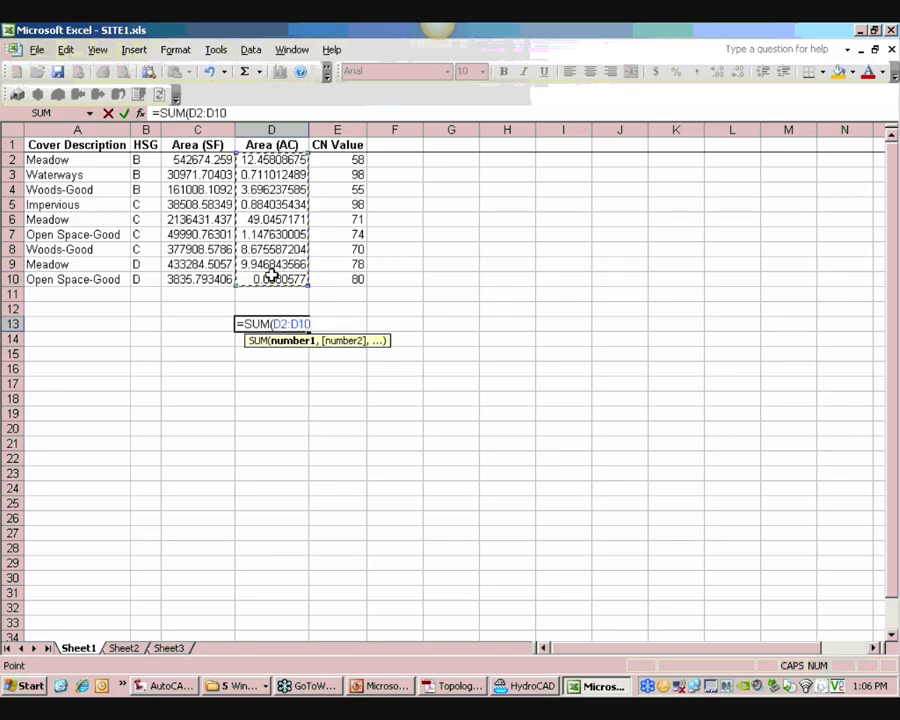
pyautogui.press('Return')
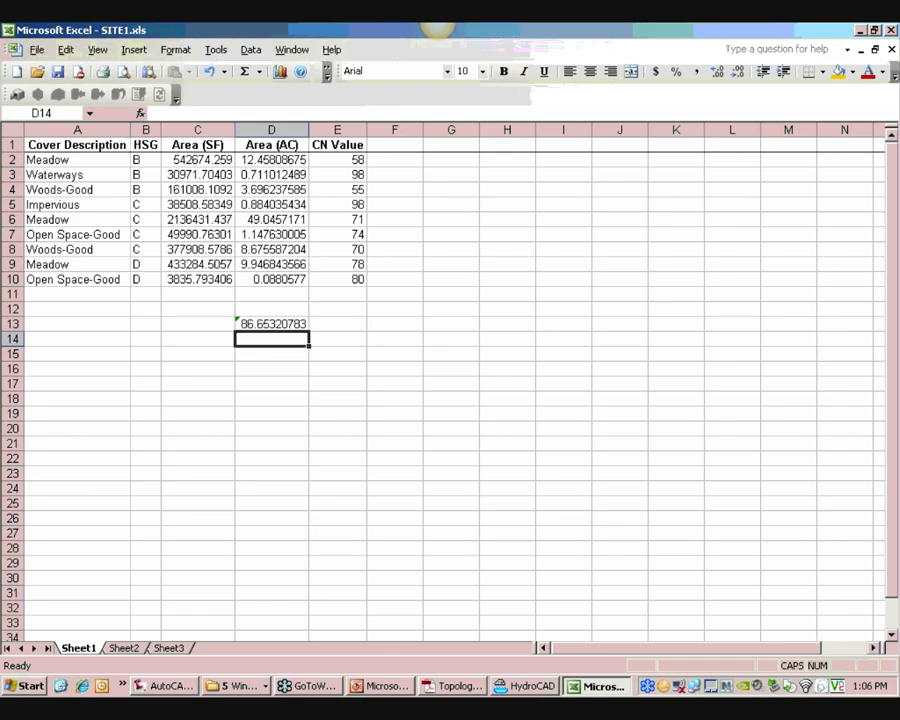
pyautogui.click(259, 320)
pyautogui.press('Delete')
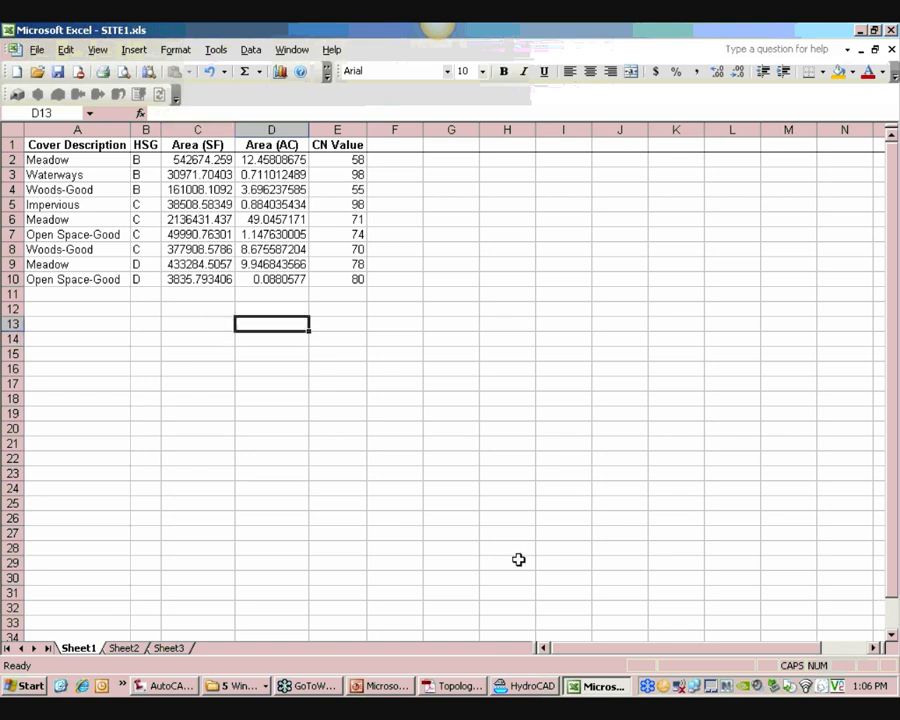
# Open the NPDES Worksheets.xls template from R:\Templates\NPDES
pyautogui.click(224, 690)
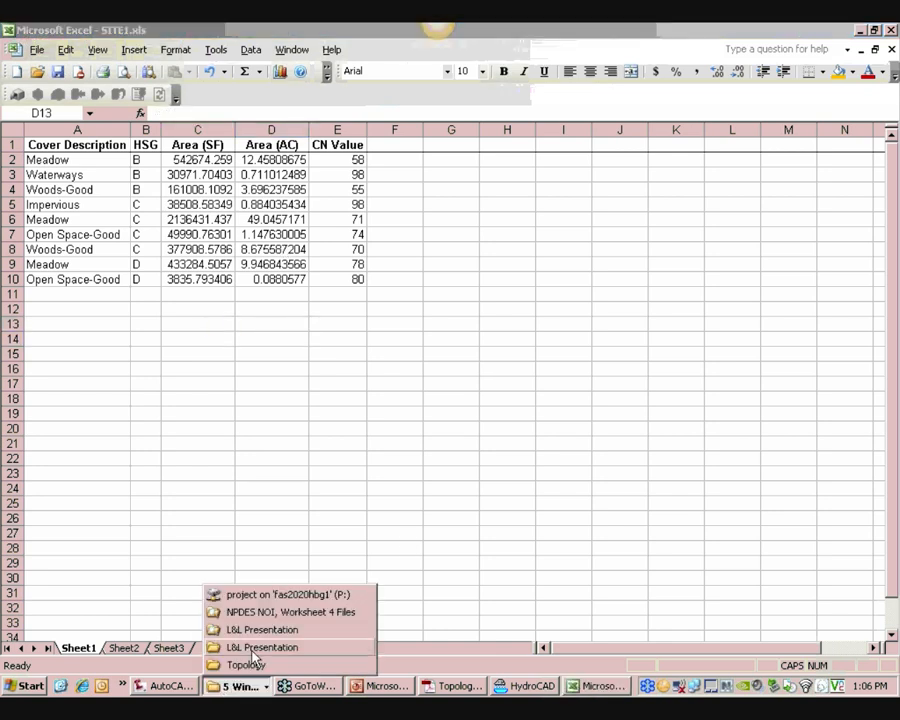
pyautogui.click(250, 664)
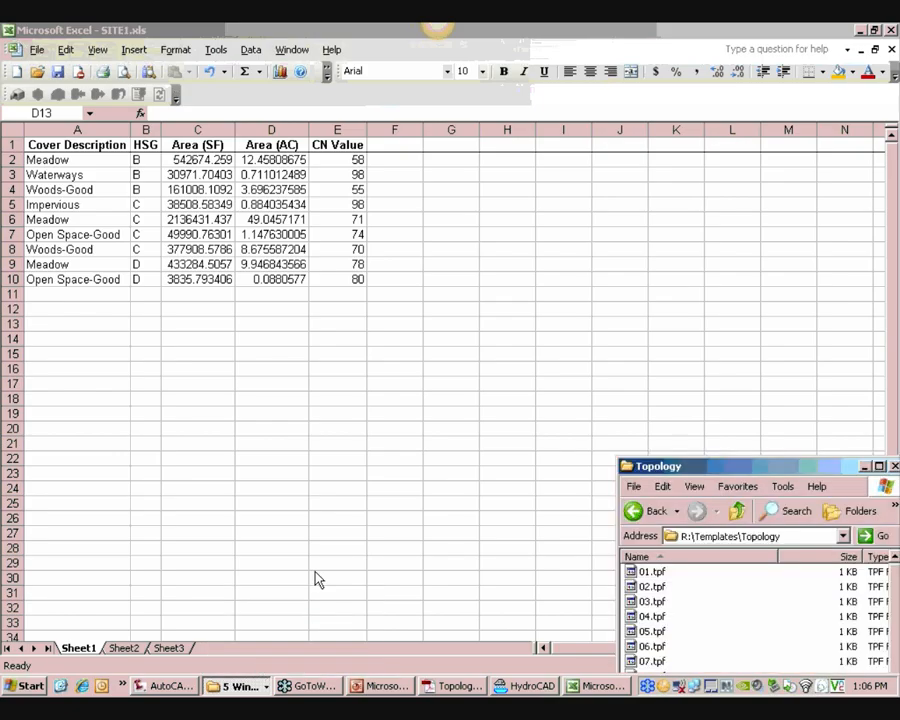
pyautogui.moveTo(617, 459); pyautogui.dragTo(355, 131)
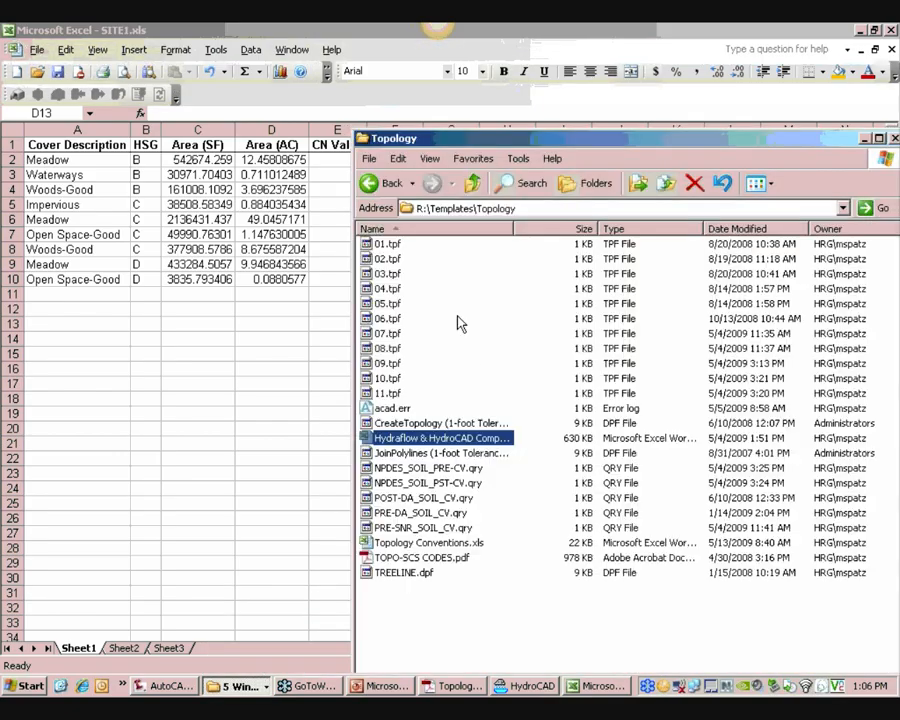
pyautogui.click(472, 184)
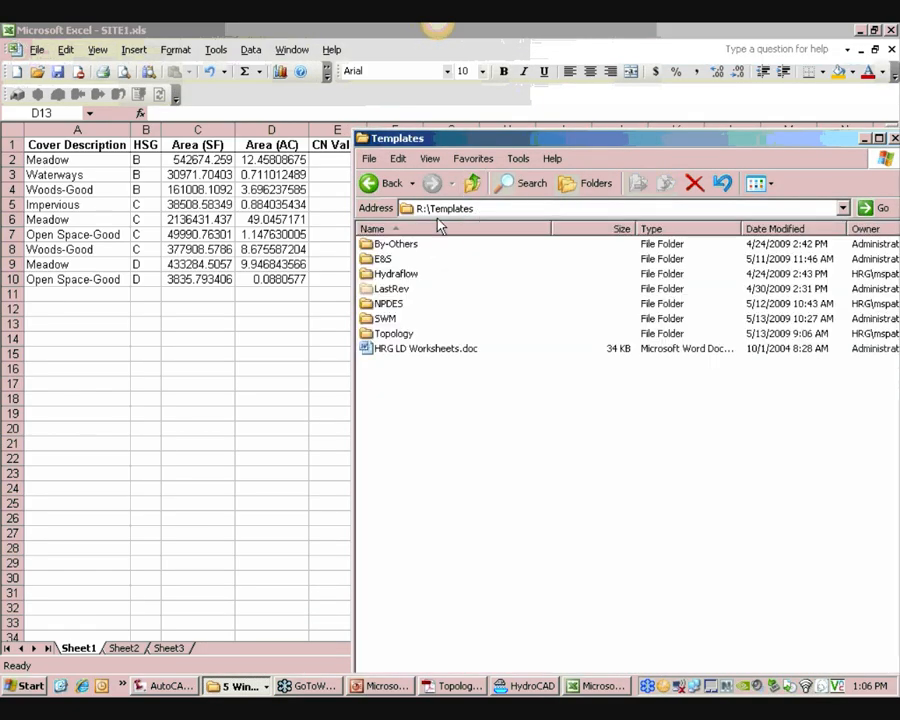
pyautogui.doubleClick(392, 305)
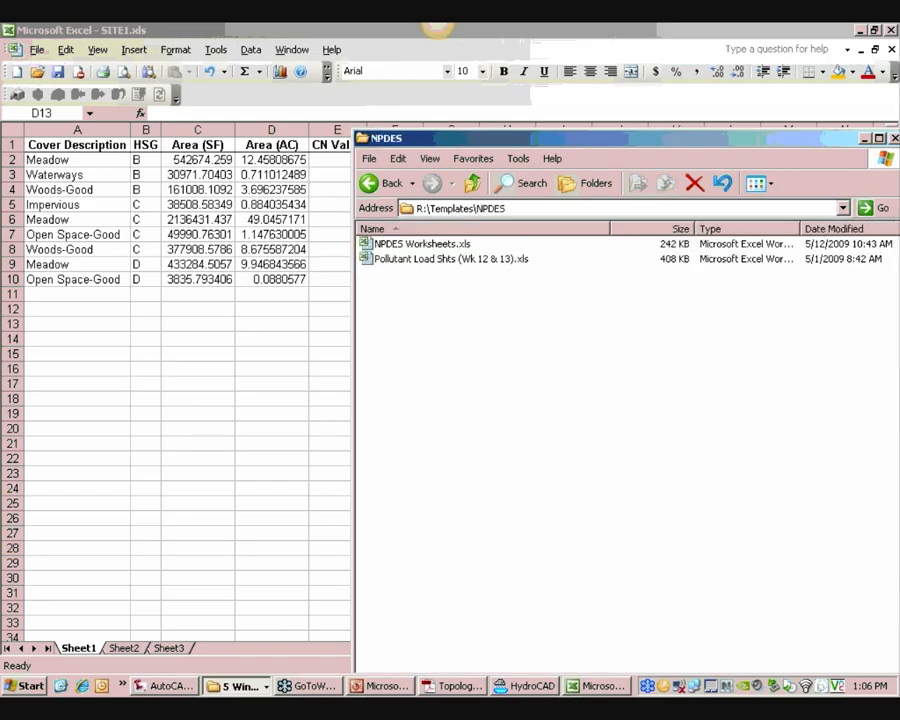
pyautogui.click(421, 246)
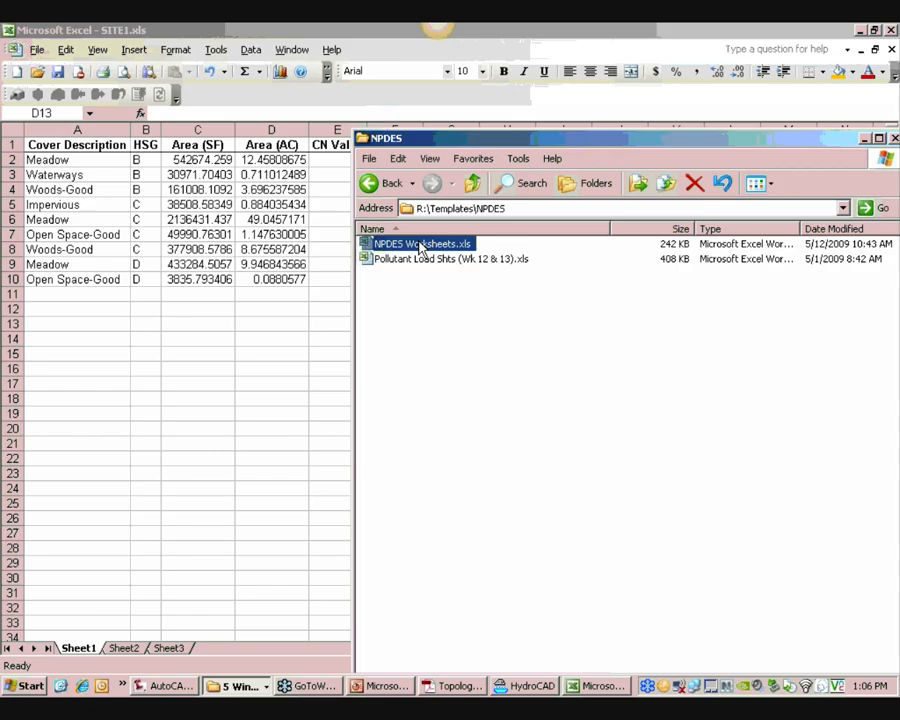
pyautogui.doubleClick(421, 246)
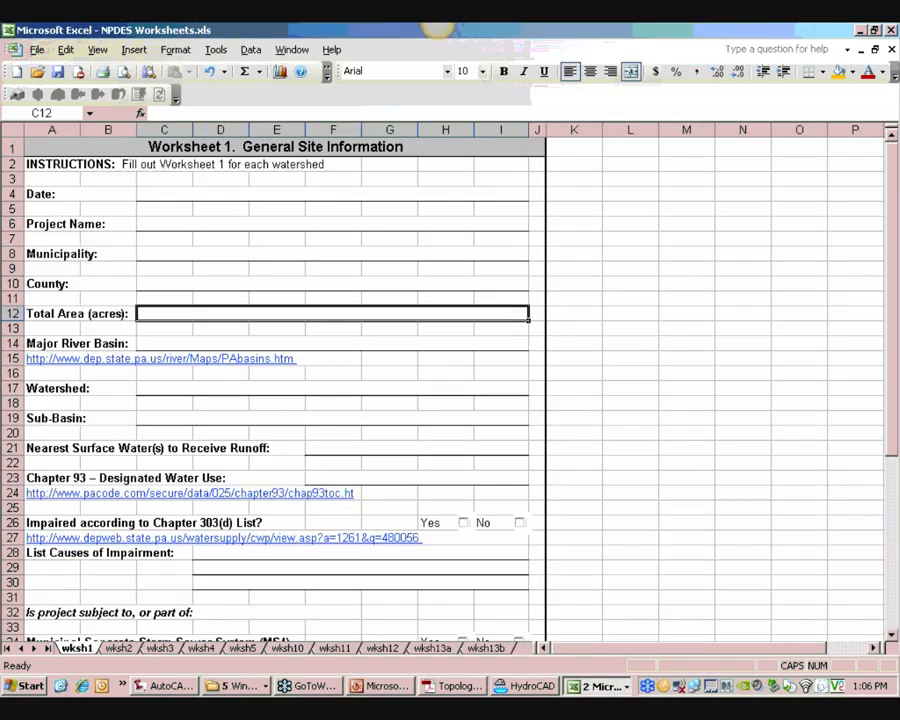
# Review the wksh1, wksh2 and wksh3 sheets of the NPDES worksheets workbook, ending on wksh4
pyautogui.click(118, 648)
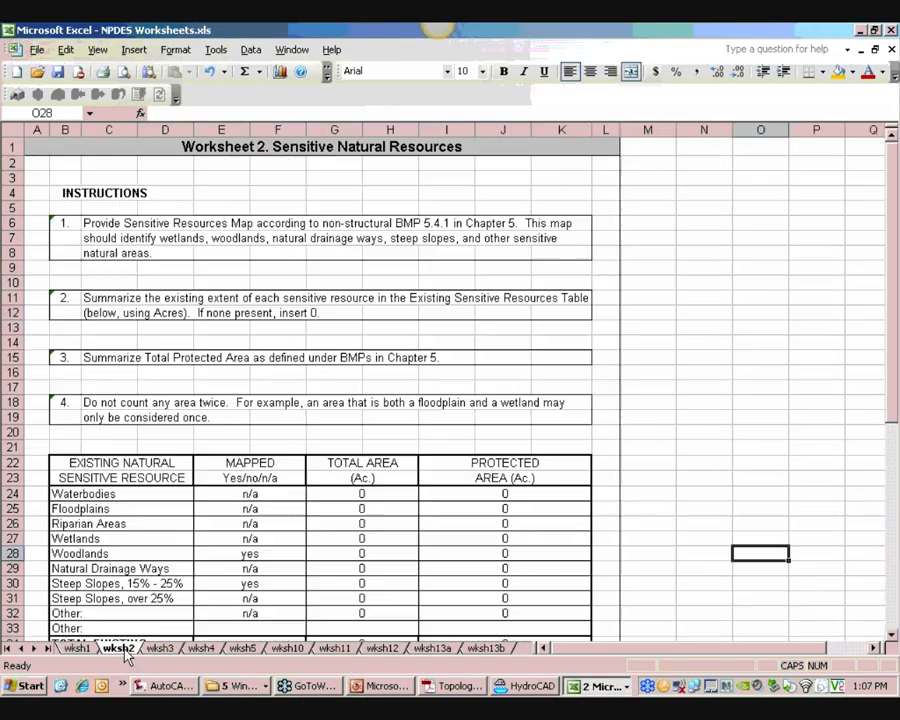
pyautogui.click(160, 648)
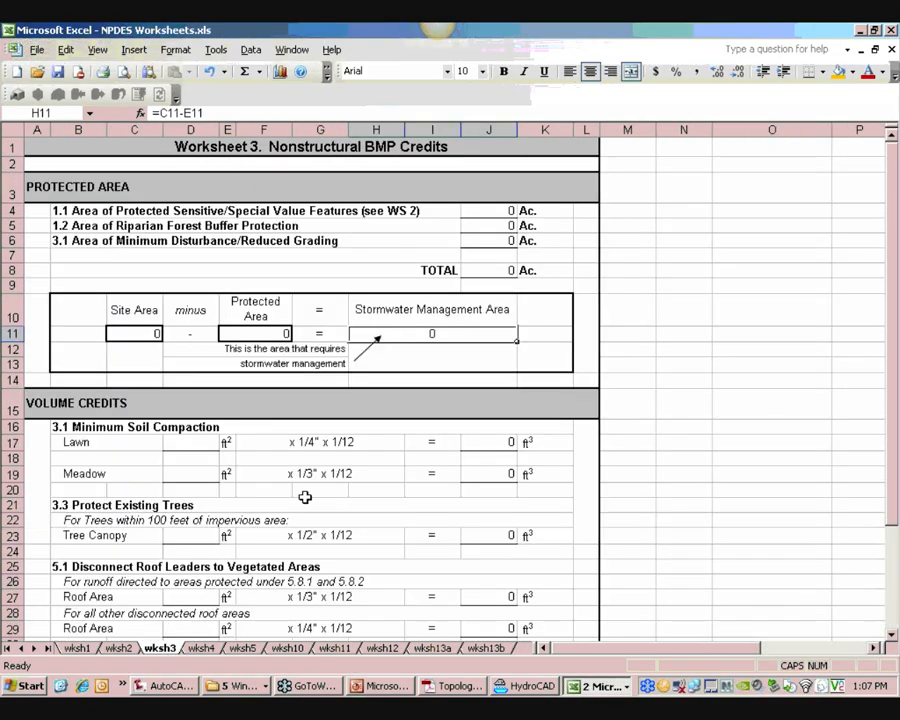
pyautogui.keyDown('ctrl'); pyautogui.scroll(-2, 262, 507); pyautogui.keyUp('ctrl')
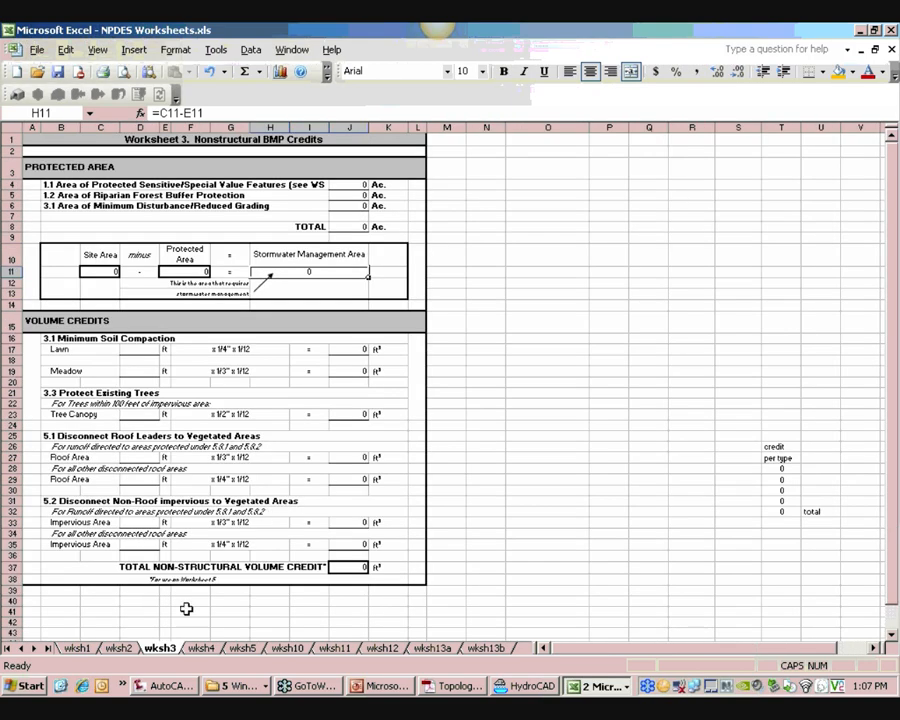
pyautogui.click(138, 649)
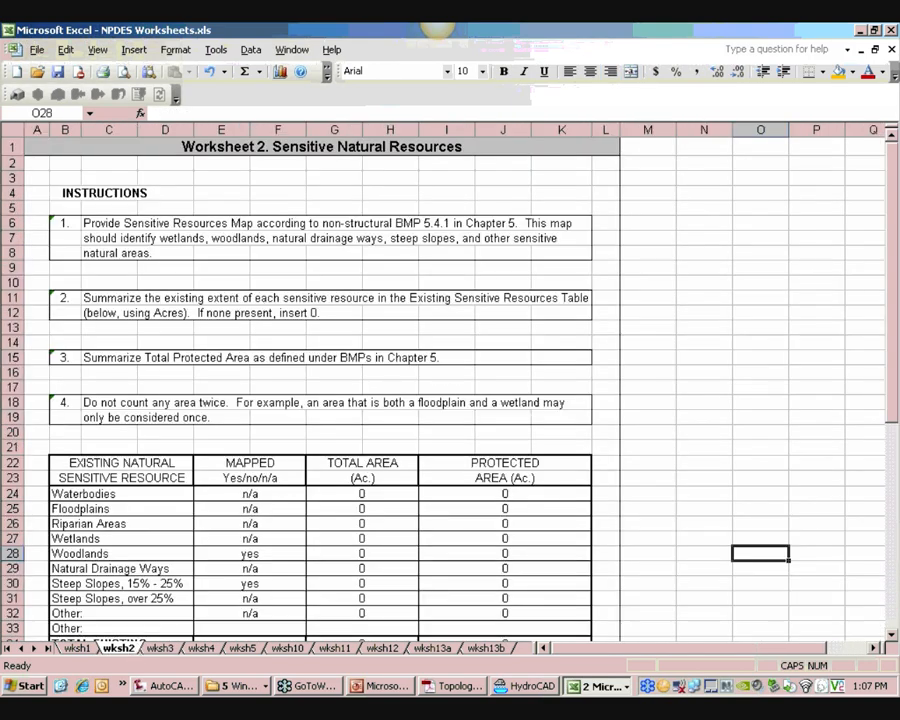
pyautogui.click(86, 650)
pyautogui.keyDown('ctrl'); pyautogui.scroll(-2, 94, 607); pyautogui.keyUp('ctrl')
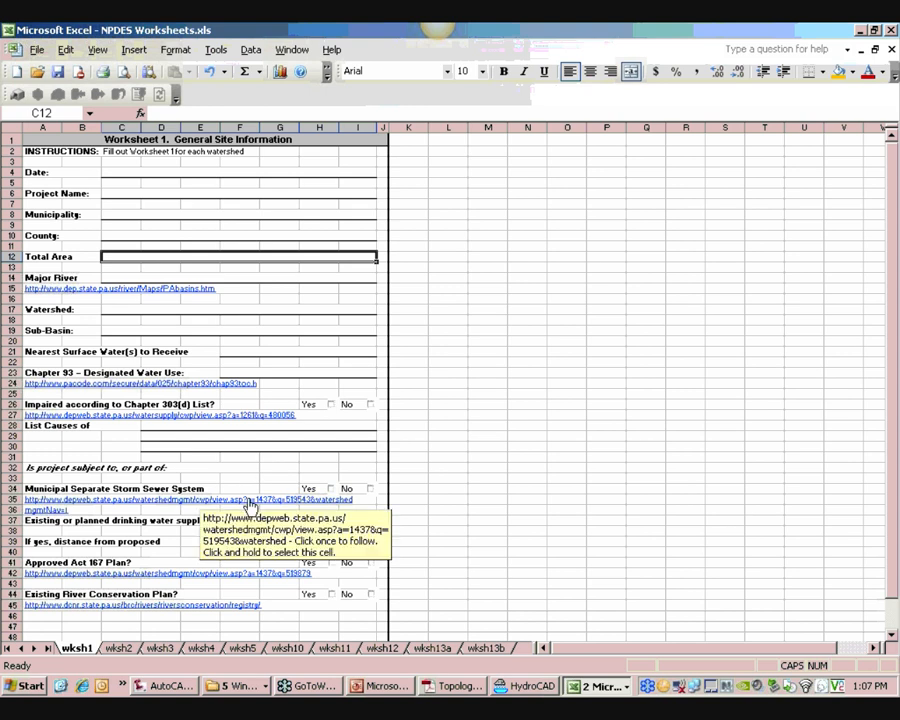
pyautogui.click(205, 648)
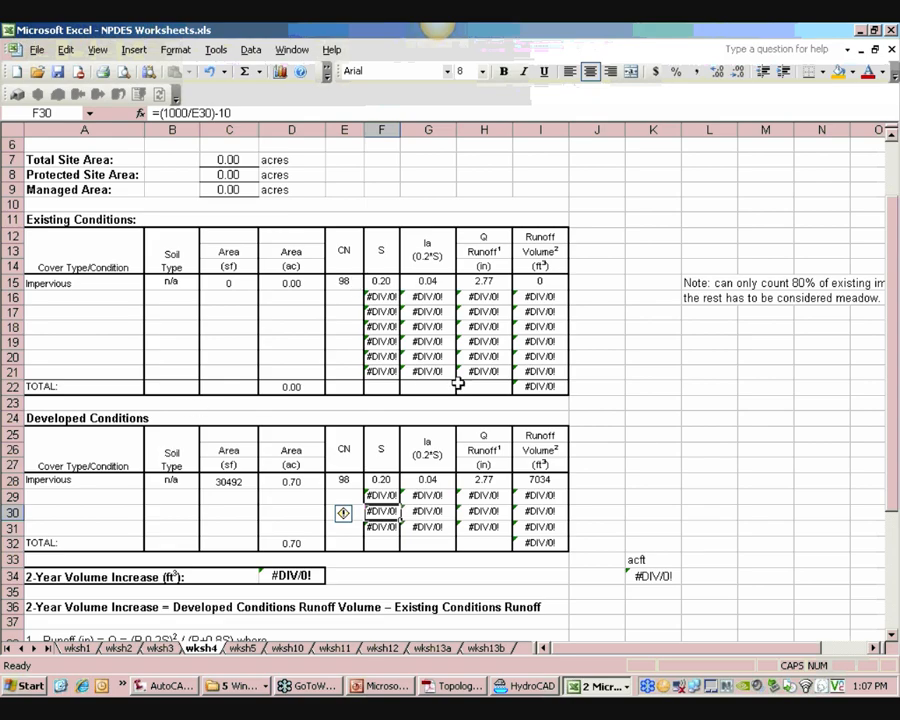
# Link wksh4's existing-conditions Cover Type cell A15 to SITE1.xls Sheet1 cell A2
pyautogui.click(88, 285)
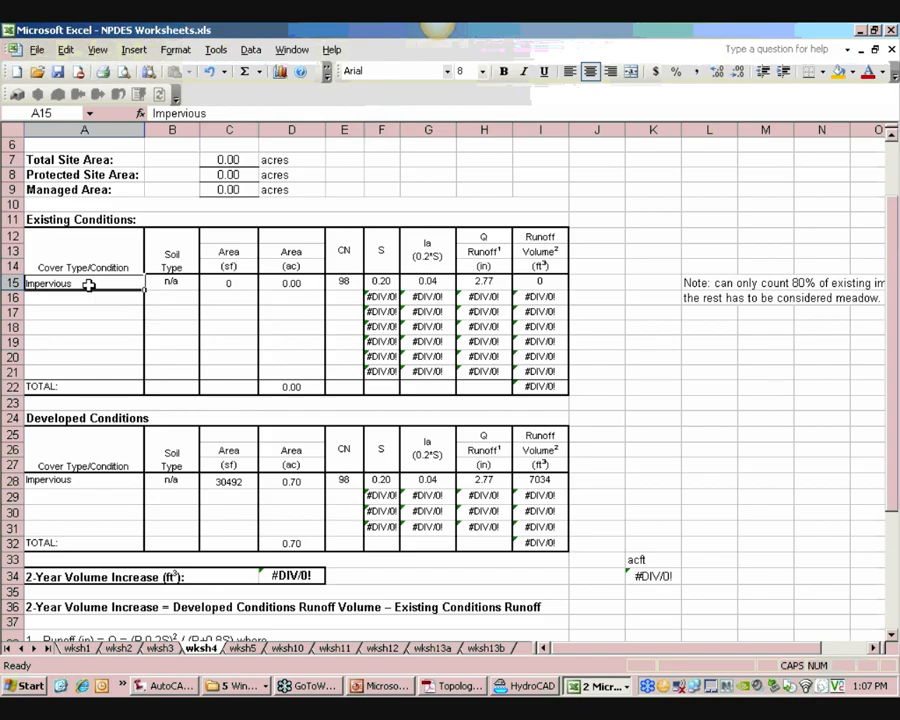
pyautogui.write('=')
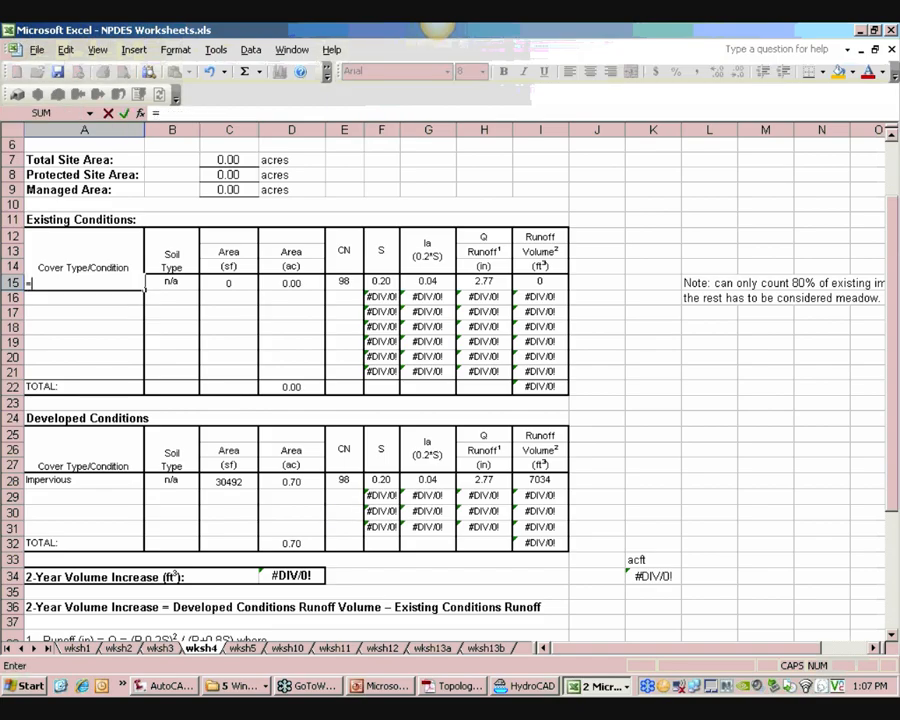
pyautogui.click(607, 690)
pyautogui.click(640, 668)
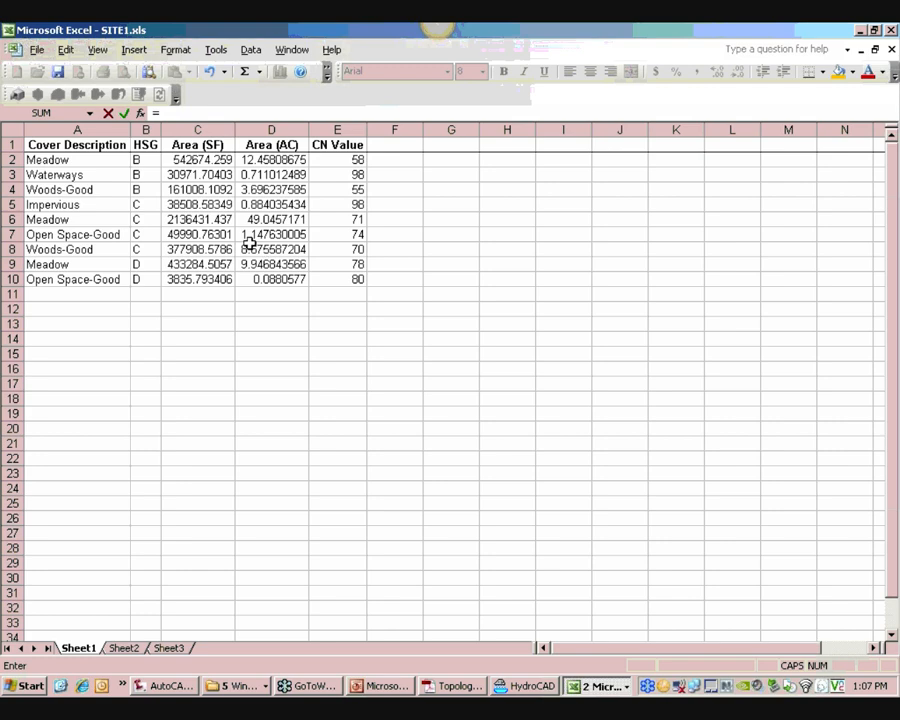
pyautogui.click(598, 684)
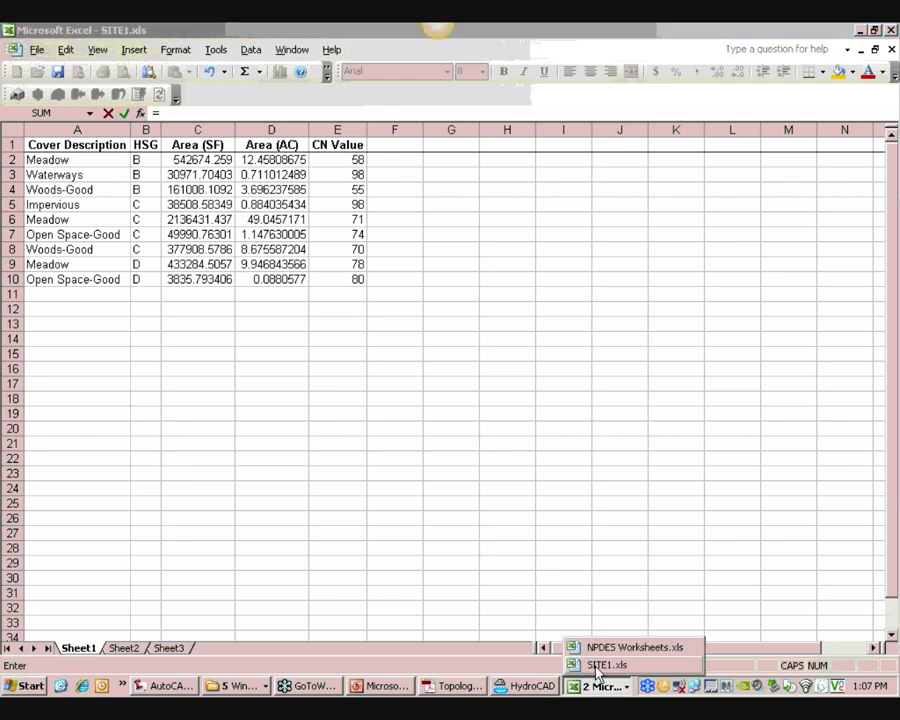
pyautogui.click(600, 648)
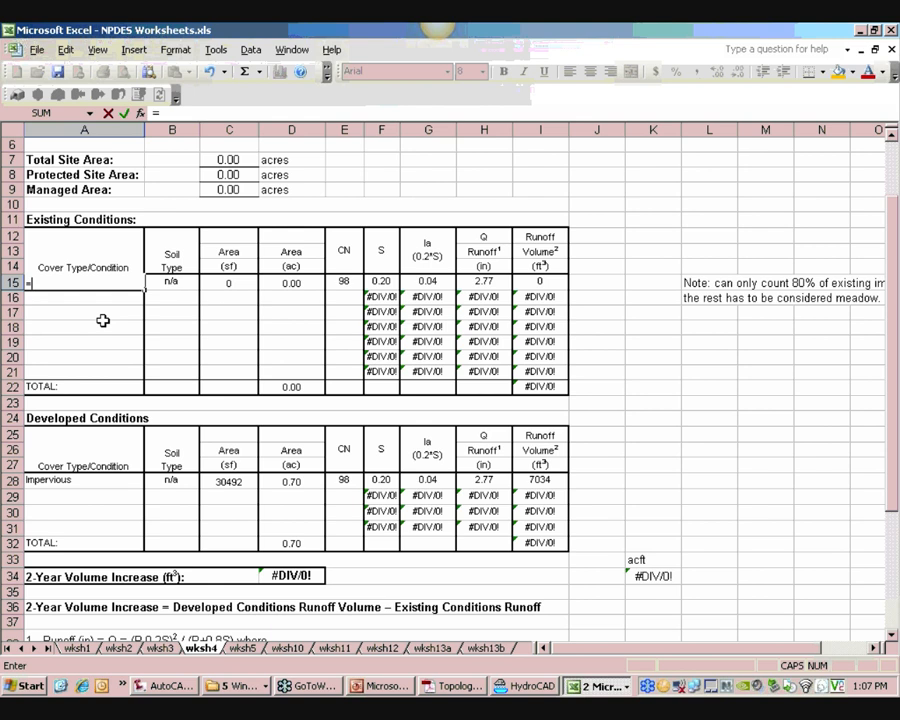
pyautogui.click(598, 686)
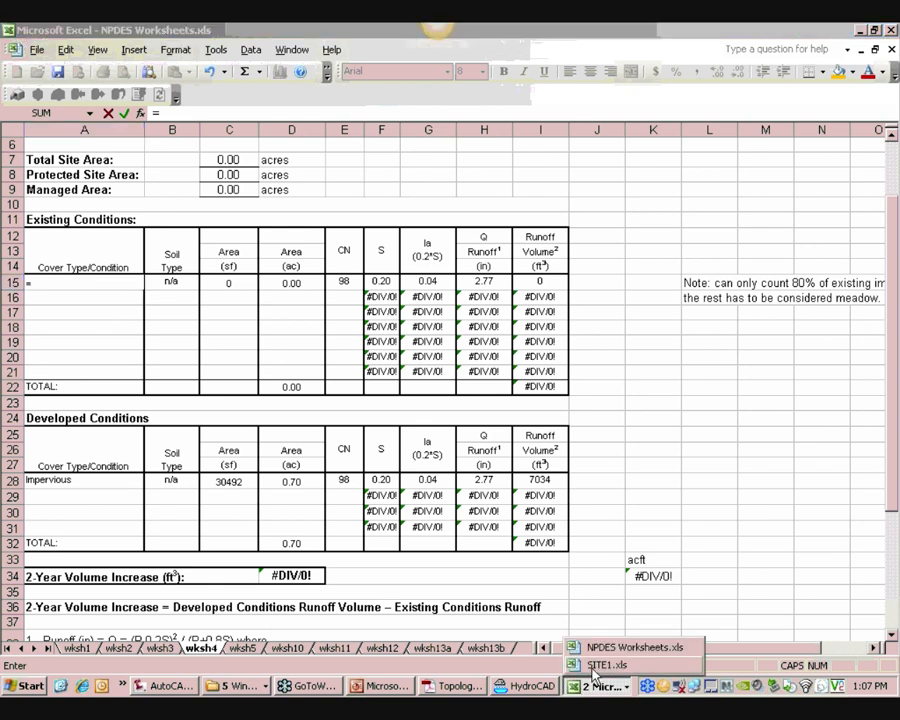
pyautogui.click(598, 672)
pyautogui.click(88, 161)
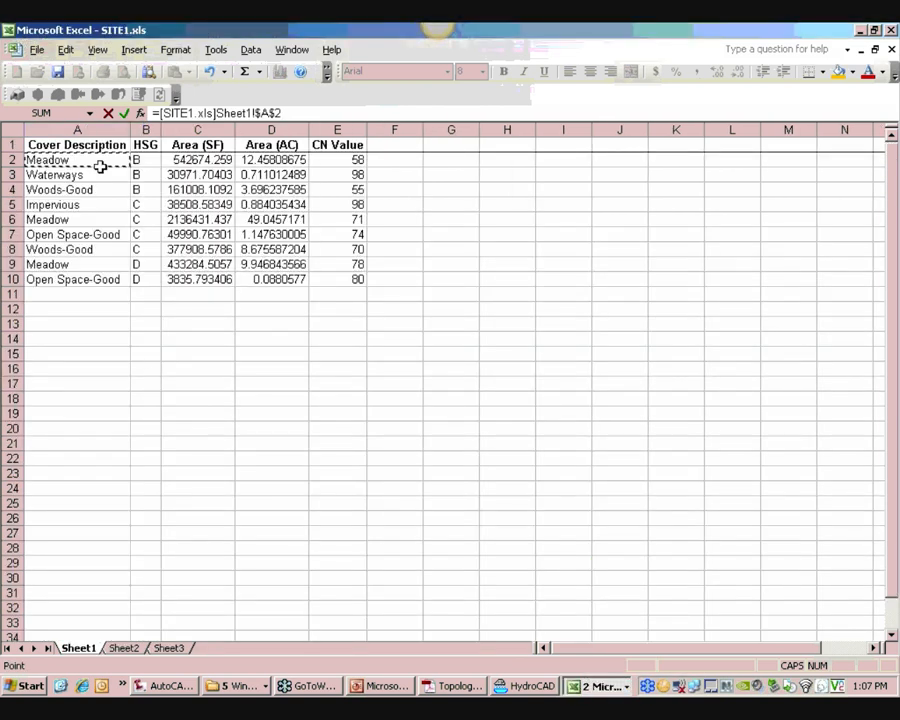
pyautogui.press('Return')
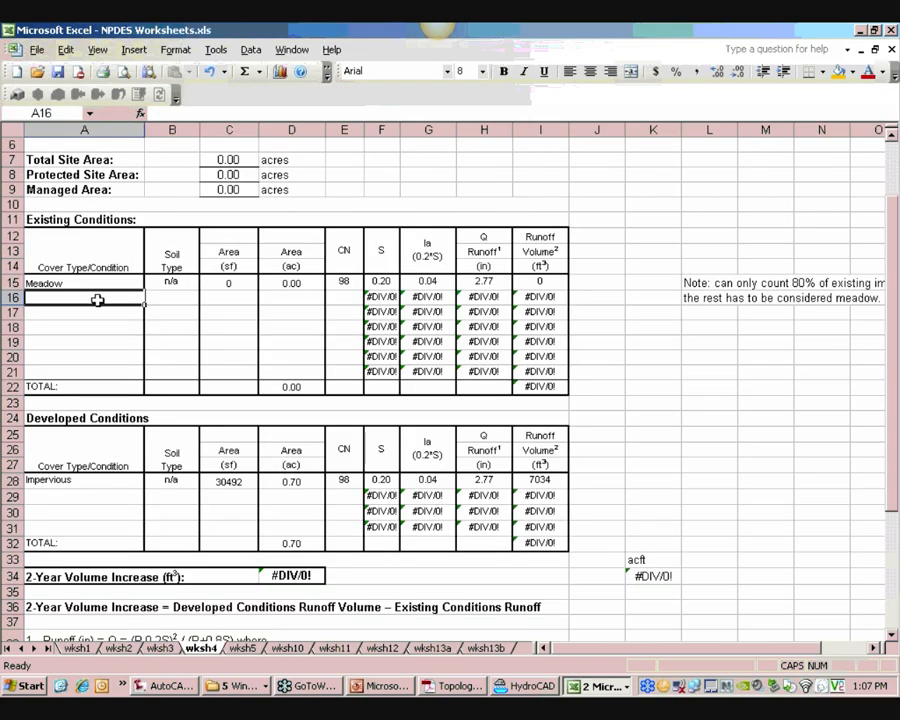
# Link cell A16 to SITE1.xls Sheet1 cell A3 and inspect A15's link formula
pyautogui.write('=')
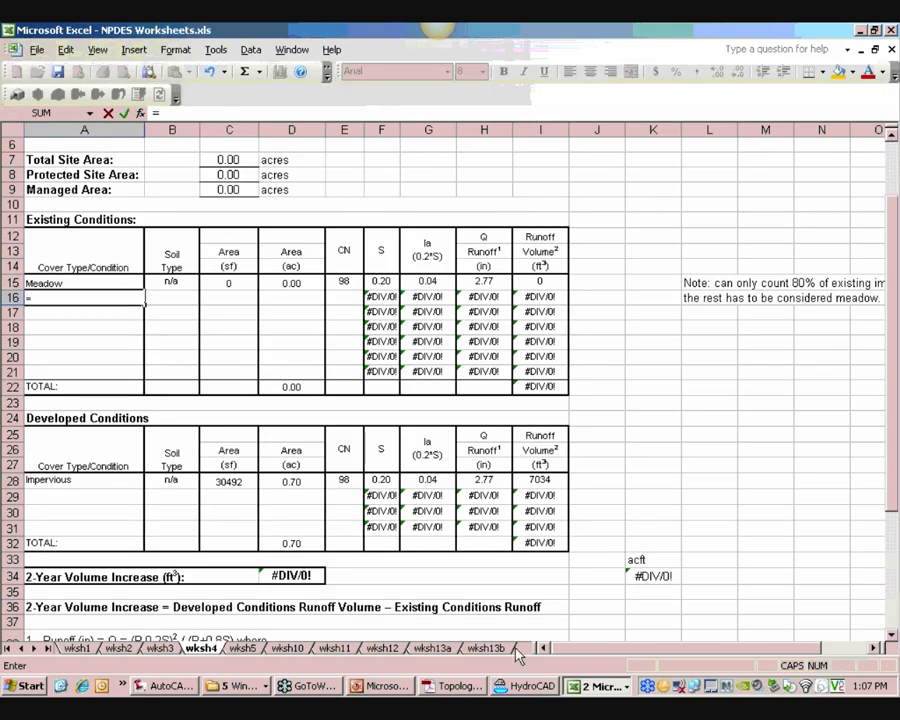
pyautogui.click(595, 686)
pyautogui.click(606, 664)
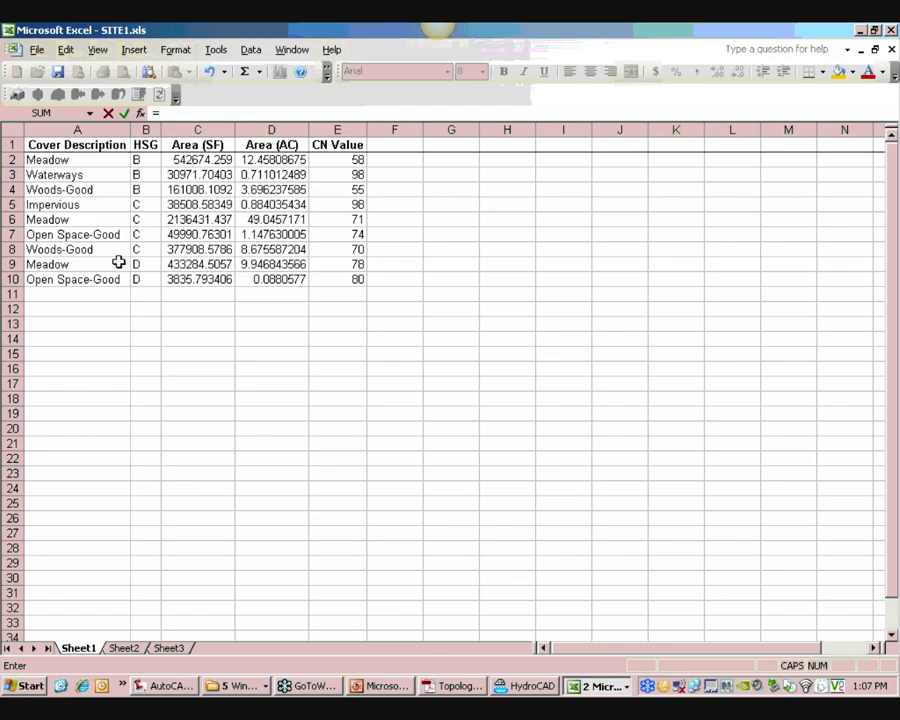
pyautogui.click(84, 175)
pyautogui.press('Return')
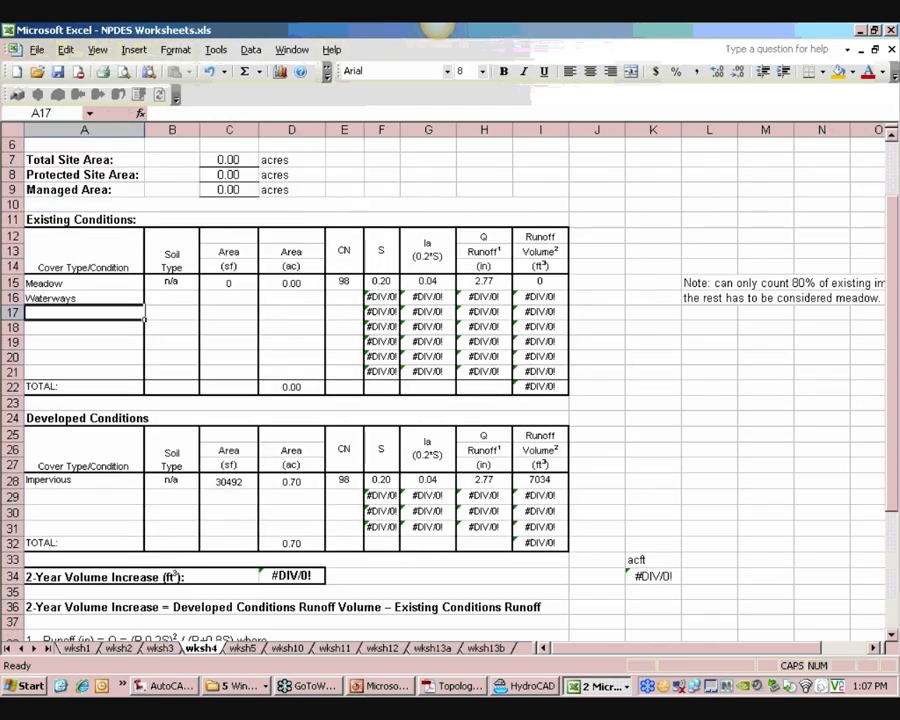
pyautogui.click(96, 283)
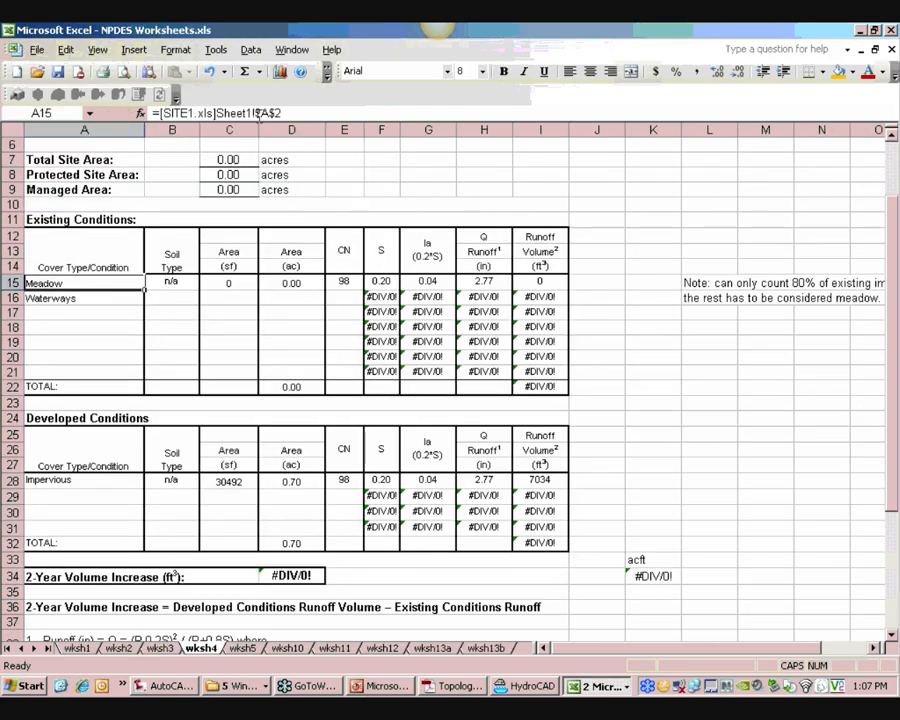
# Change A15's link to the relative reference =[SITE1.xls]Sheet1!A2
pyautogui.click(286, 113)
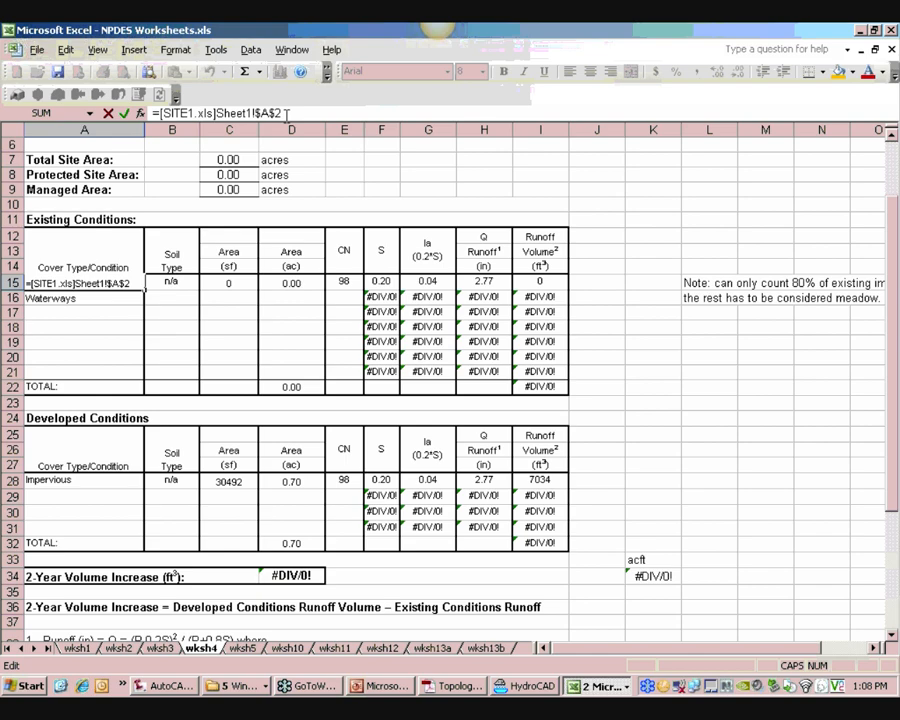
pyautogui.press('Left')
pyautogui.press('Left')
pyautogui.press('Left')
pyautogui.press('BackSpace')
pyautogui.press('Right')
pyautogui.press('Delete')
pyautogui.press('Return')
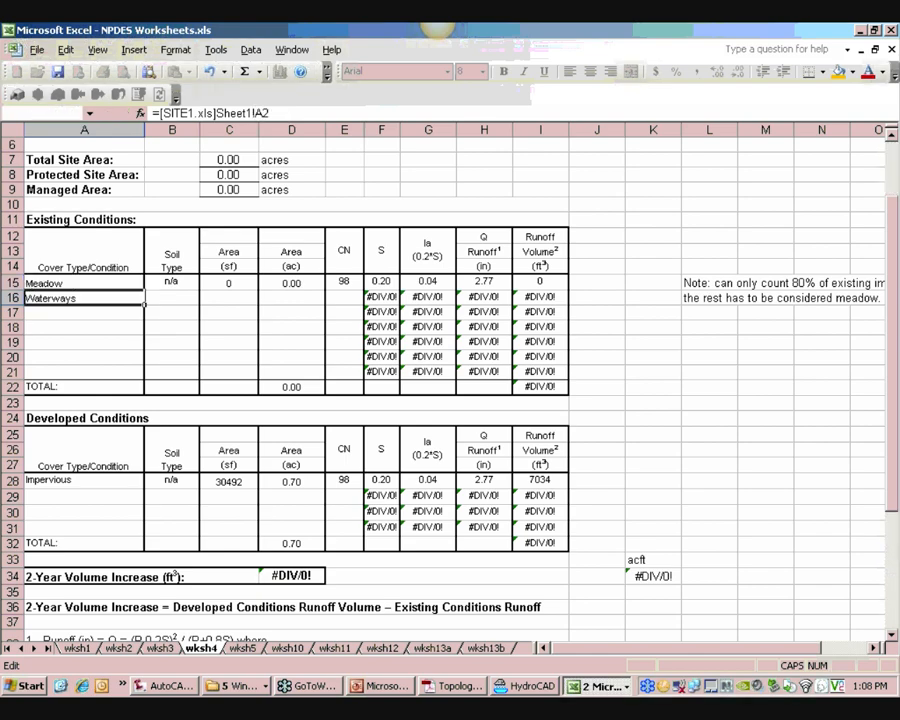
# Change A16's link to the relative reference =[SITE1.xls]Sheet1!A3
pyautogui.click(263, 114)
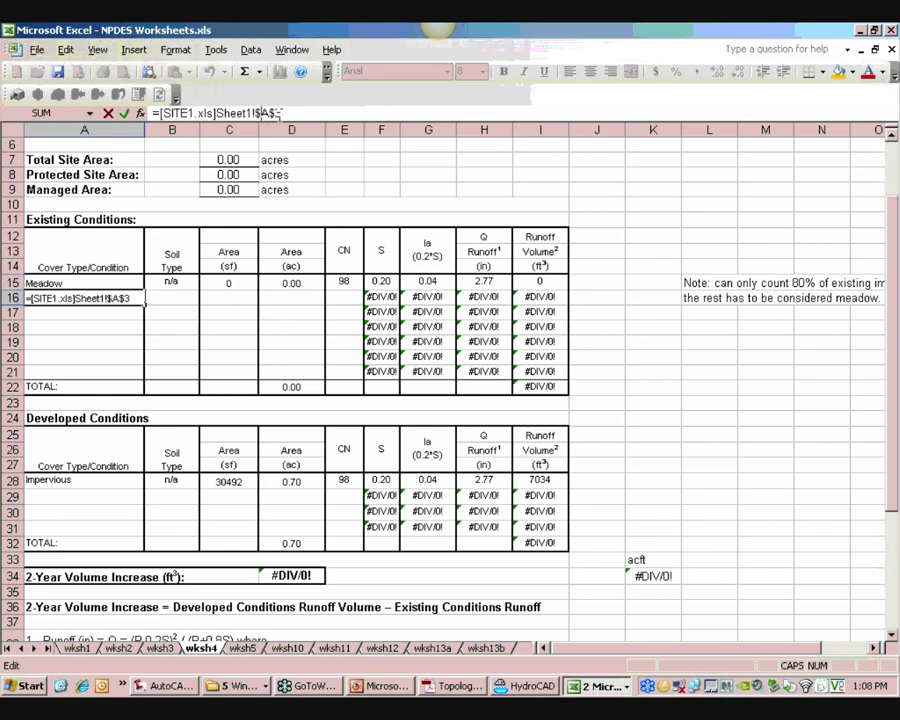
pyautogui.press('BackSpace')
pyautogui.press('Right')
pyautogui.press('Delete')
pyautogui.press('Return')
# Fill A15's link across row 15 through the Soil Type, Area and CN columns to E15
pyautogui.moveTo(124, 281); pyautogui.dragTo(330, 282)
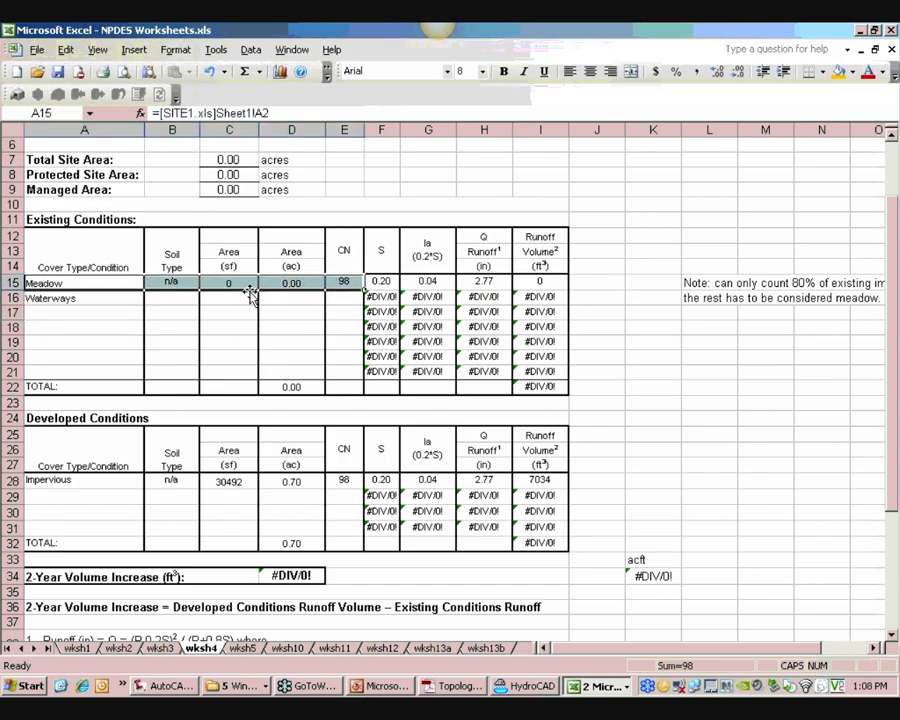
pyautogui.hotkey('ctrl', 'v')
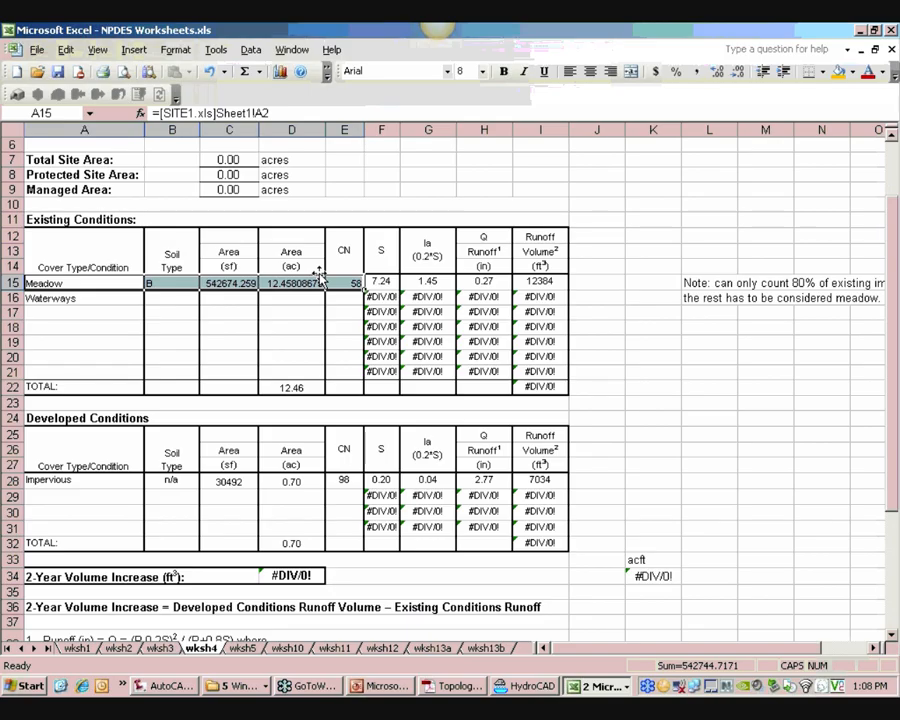
pyautogui.click(185, 312)
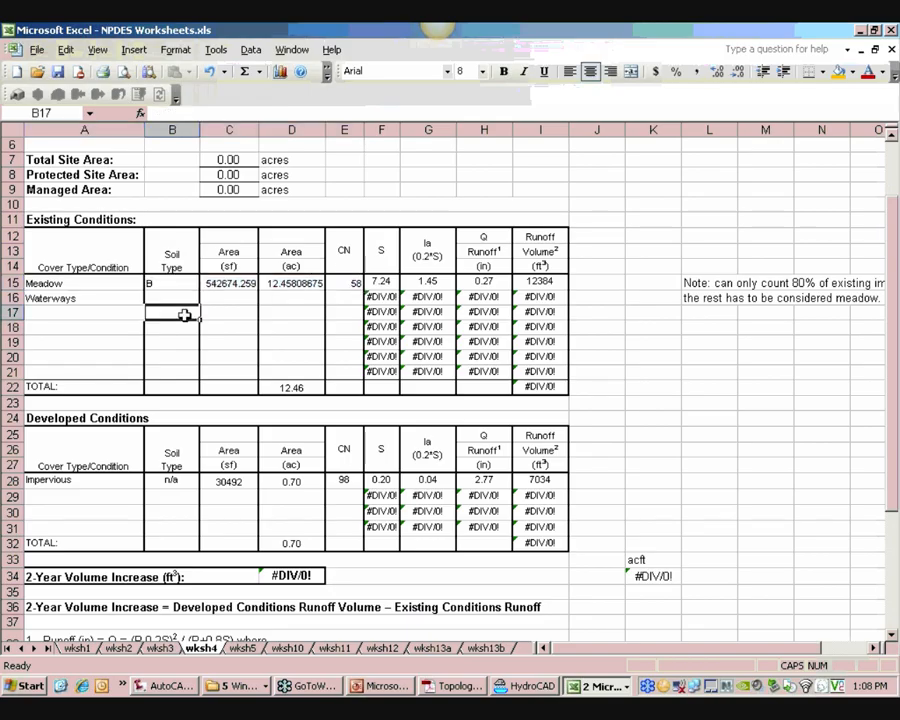
# Fill A16's link across row 16 to E16, checking the B15 and C15 link formulas
pyautogui.moveTo(84, 297); pyautogui.dragTo(331, 298)
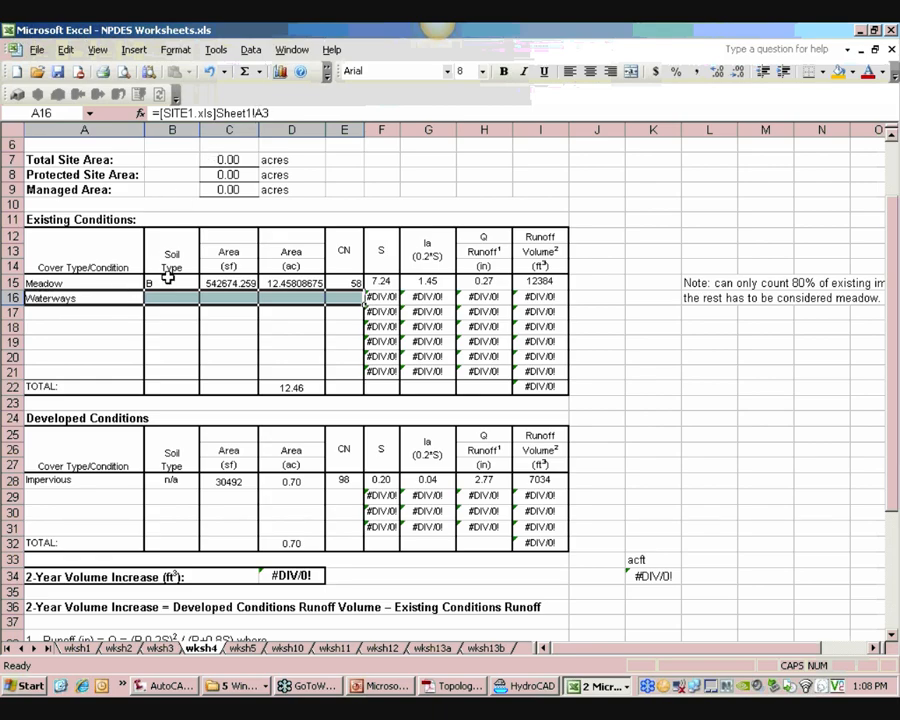
pyautogui.click(170, 283)
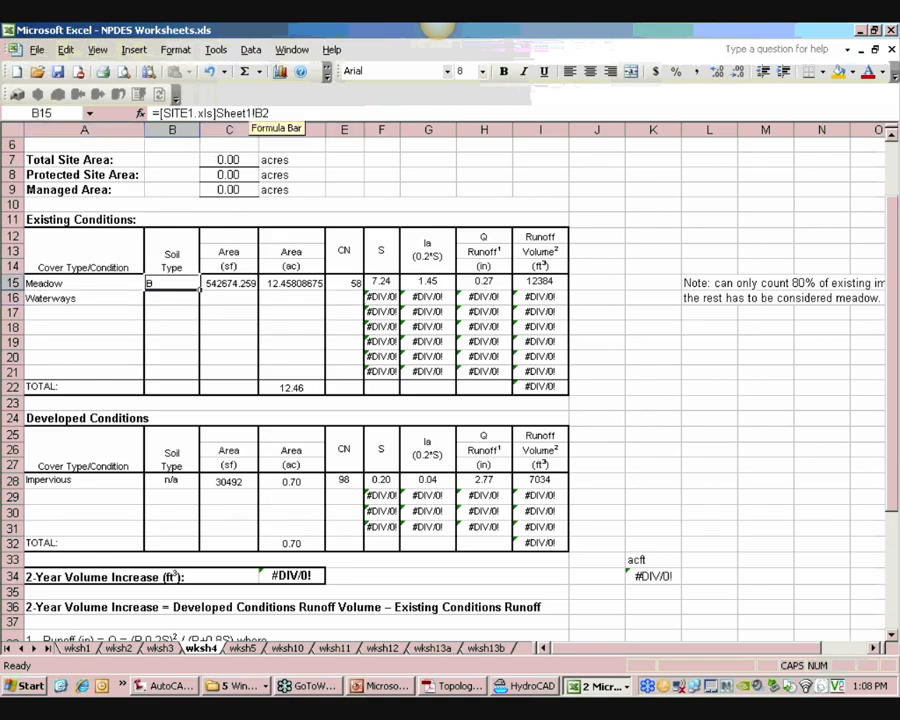
pyautogui.click(234, 283)
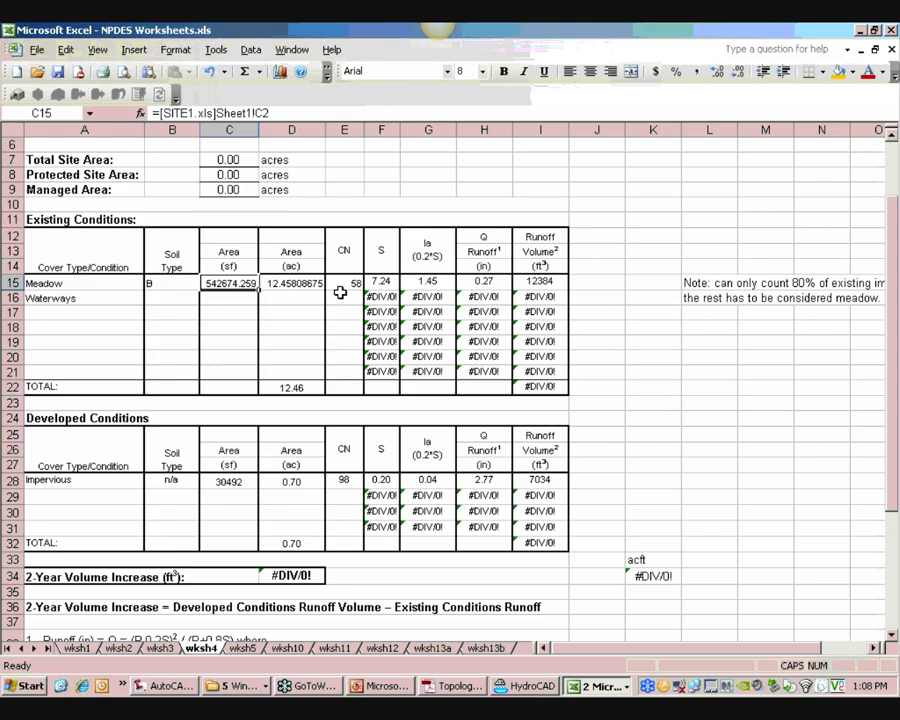
pyautogui.moveTo(80, 298); pyautogui.dragTo(334, 301)
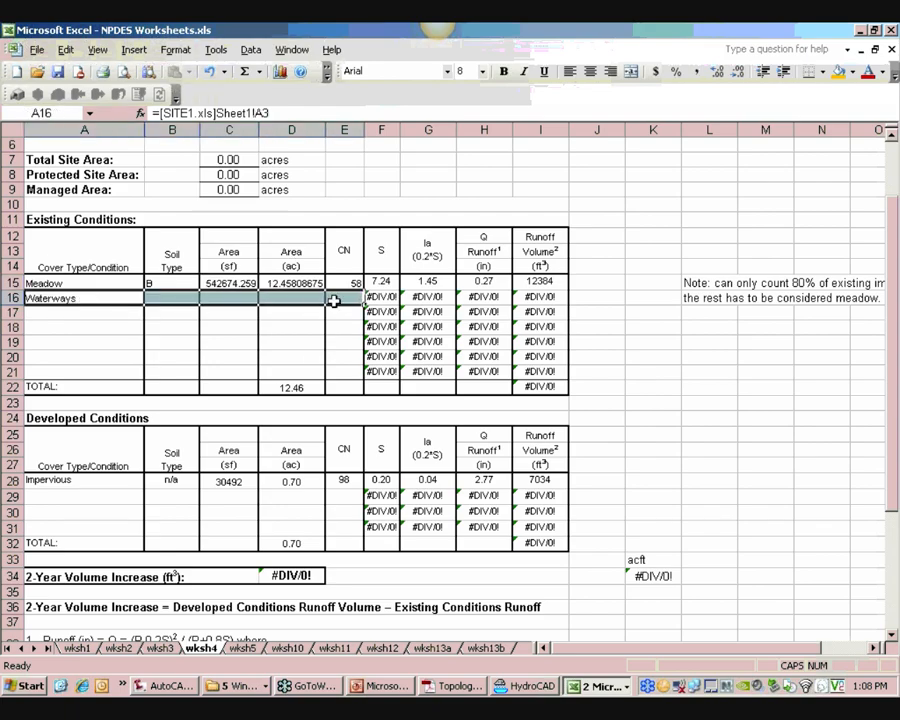
pyautogui.hotkey('ctrl', 'r')
pyautogui.click(307, 312)
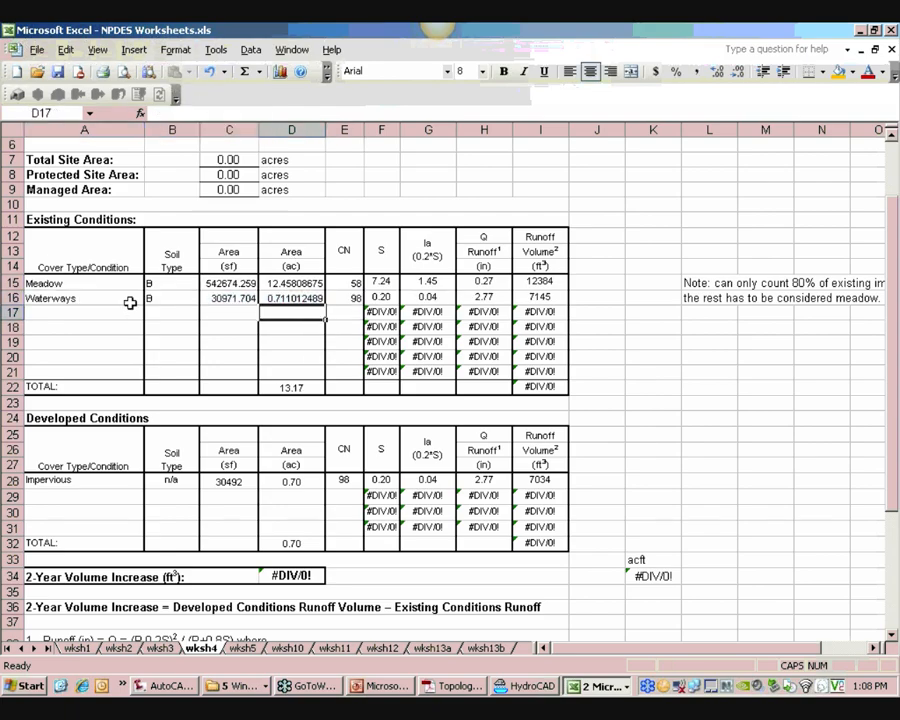
# Fill the row 16 links down through row 21 of the Existing Conditions table
pyautogui.moveTo(129, 301); pyautogui.dragTo(345, 364)
pyautogui.click(344, 342)
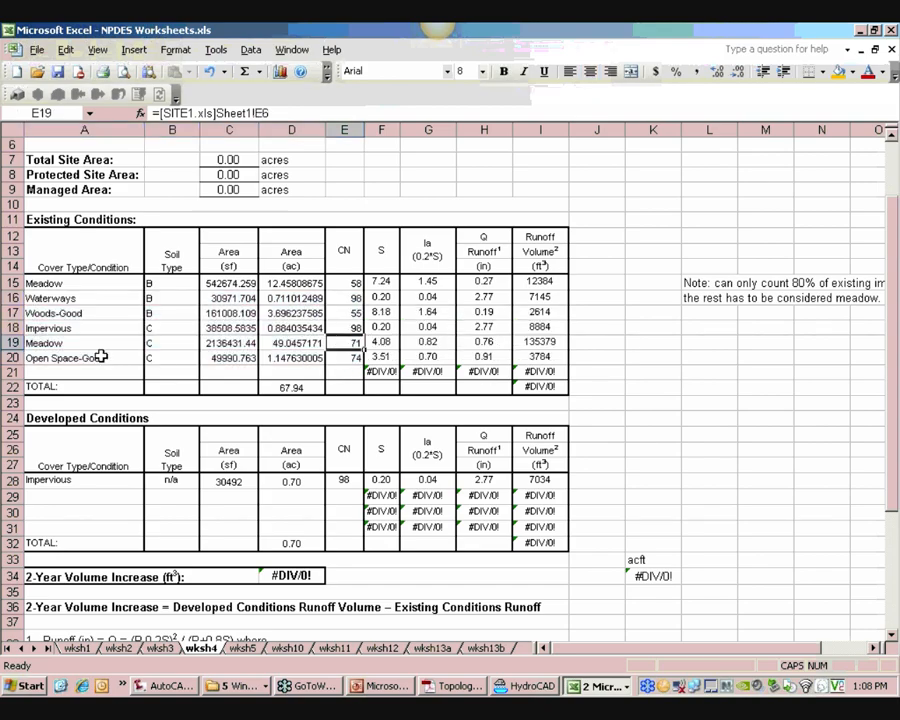
pyautogui.moveTo(101, 356); pyautogui.dragTo(351, 372)
# Insert five blank rows above the Existing Conditions TOTAL row
pyautogui.click(12, 386)
pyautogui.rightClick(12, 386)
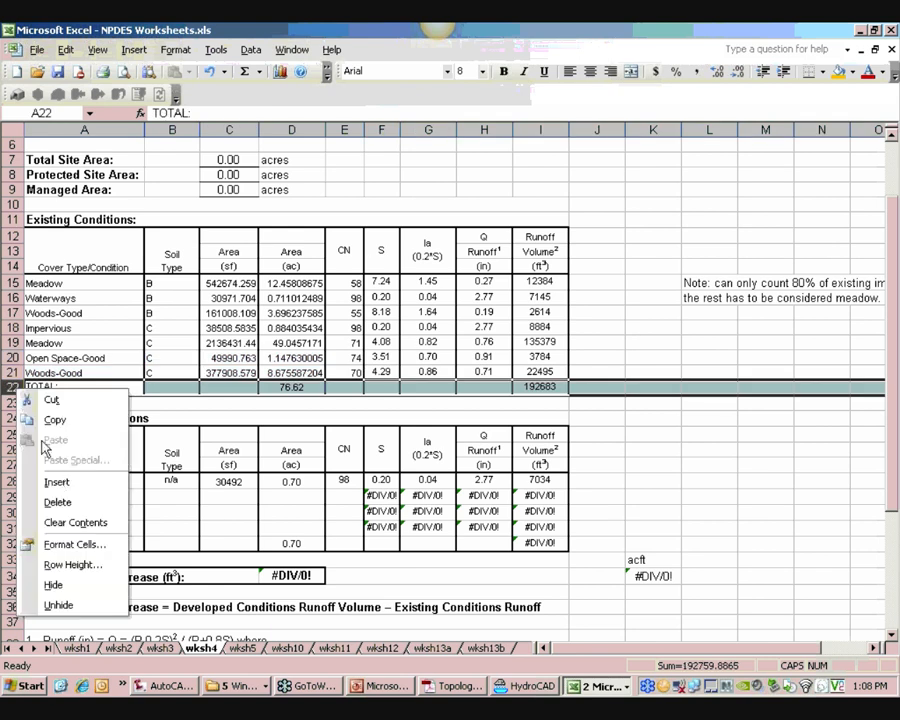
pyautogui.click(56, 482)
pyautogui.rightClick(12, 386)
pyautogui.click(56, 482)
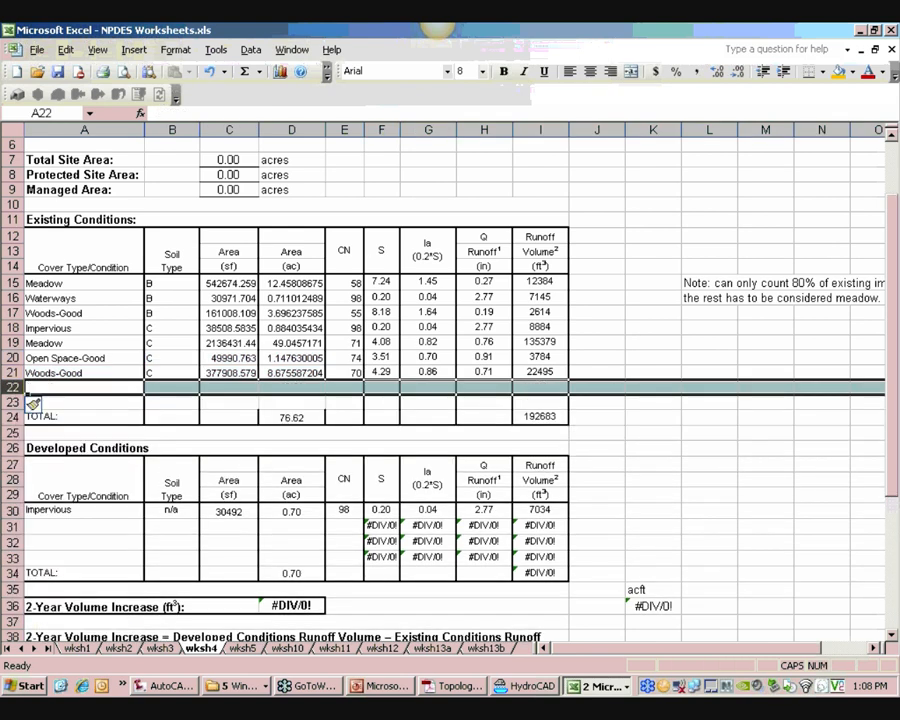
pyautogui.rightClick(22, 392)
pyautogui.click(60, 482)
pyautogui.rightClick(22, 392)
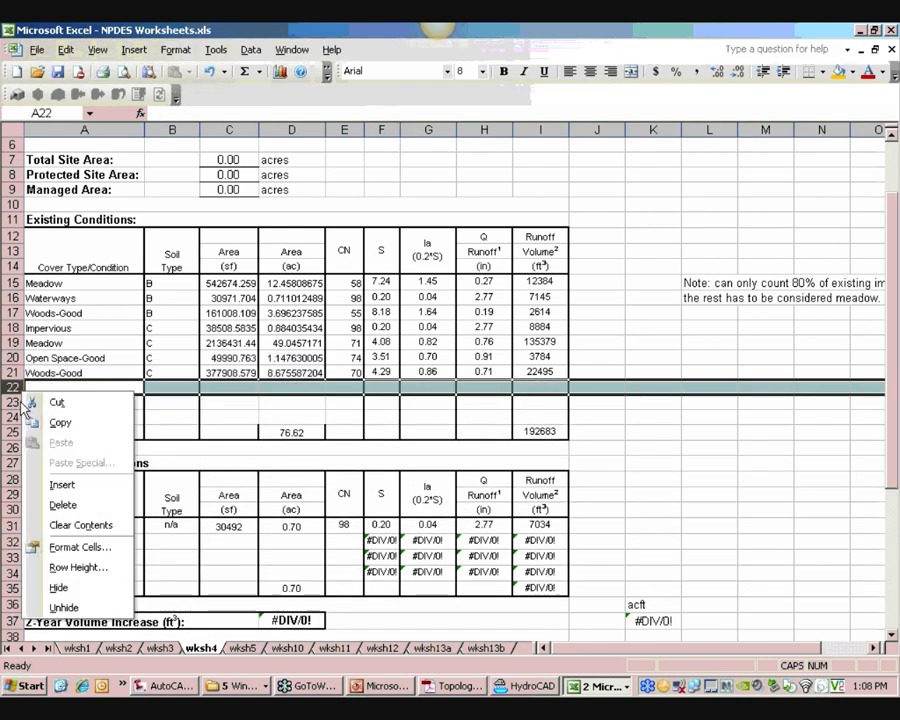
pyautogui.click(60, 484)
pyautogui.rightClick(14, 377)
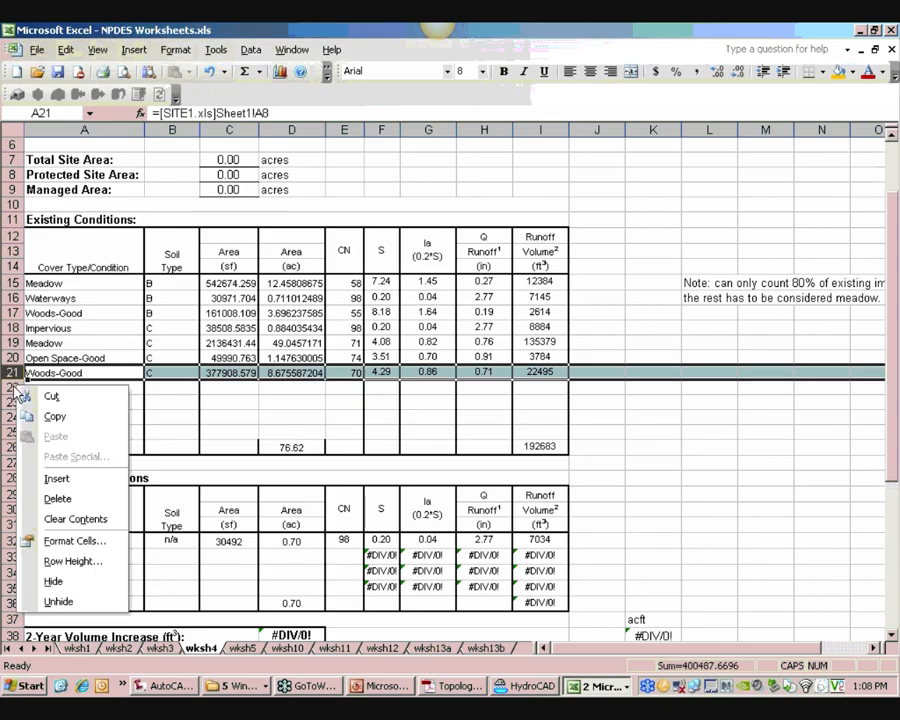
pyautogui.rightClick(14, 390)
pyautogui.click(56, 478)
# Fill the cover links down into rows 22 and 23, then clear rows 24 to 26
pyautogui.click(128, 416)
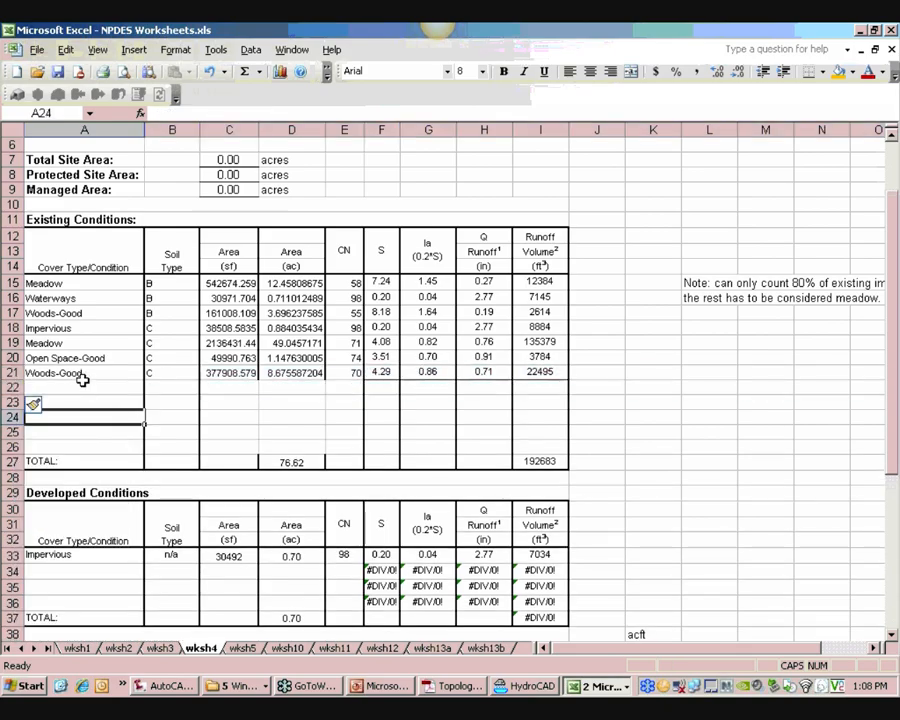
pyautogui.moveTo(82, 379); pyautogui.dragTo(330, 443)
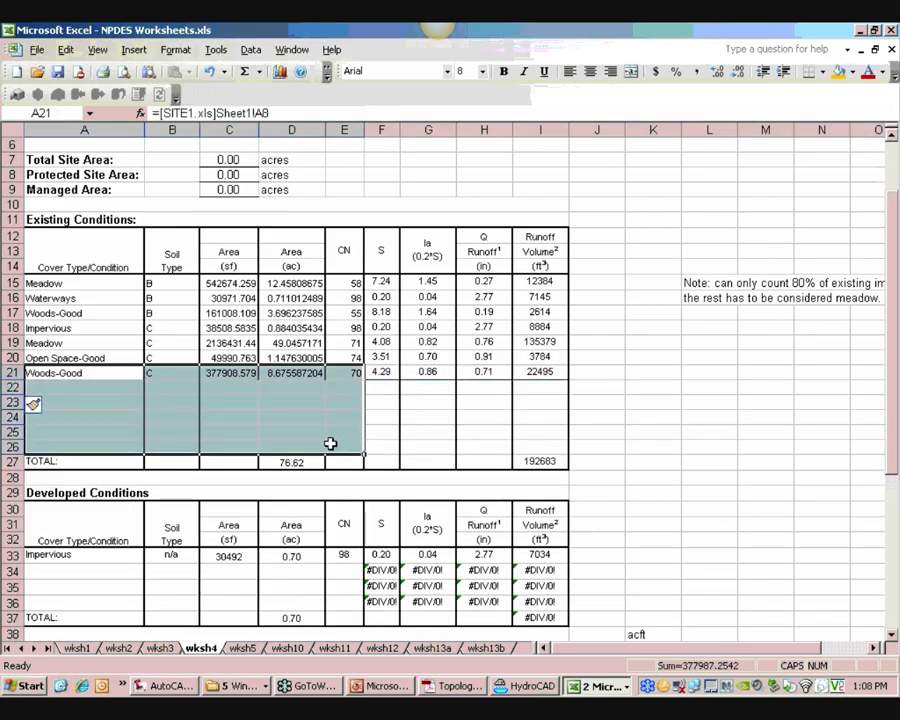
pyautogui.hotkey('ctrl', 'v')
pyautogui.click(331, 436)
pyautogui.moveTo(90, 417); pyautogui.dragTo(338, 446)
pyautogui.press('Delete')
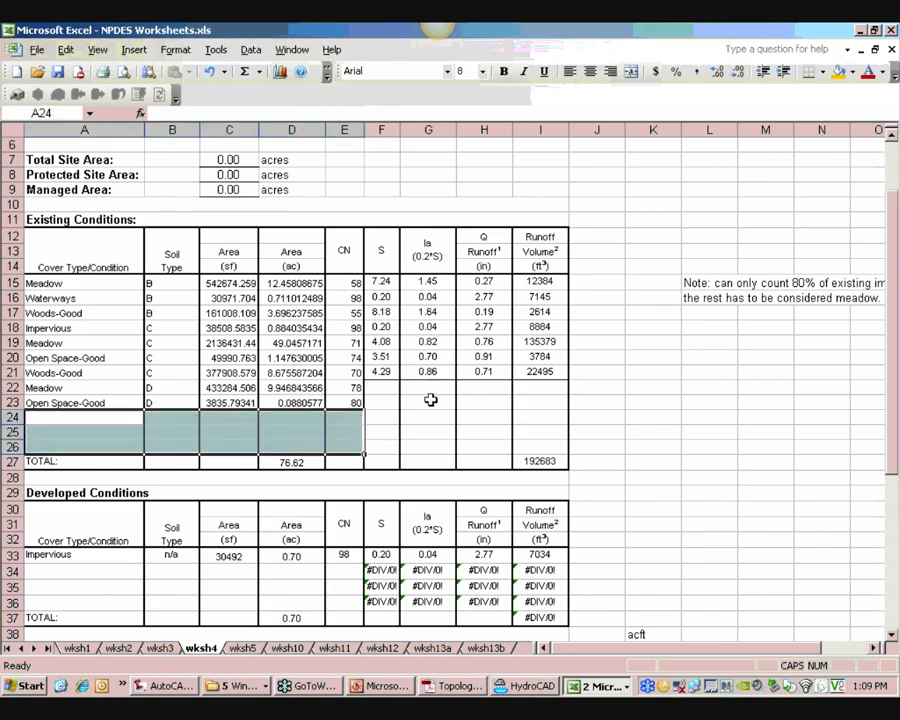
# Fill the S, Ia, Q Runoff and Runoff Volume formulas down from row 21 to row 23
pyautogui.moveTo(381, 374); pyautogui.dragTo(540, 404)
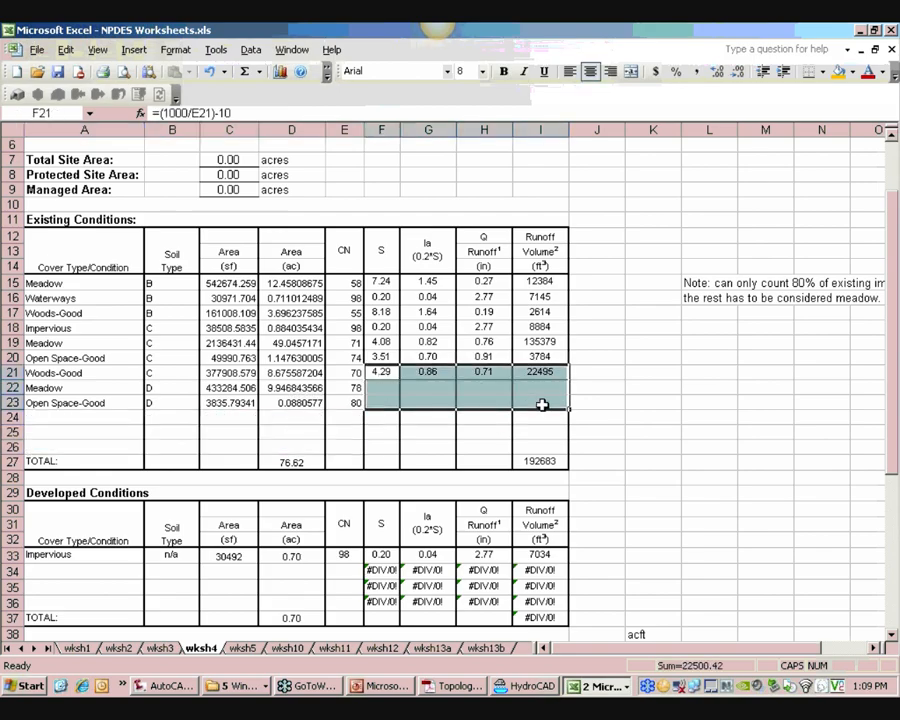
pyautogui.hotkey('ctrl', 'd')
pyautogui.click(630, 400)
pyautogui.click(636, 460)
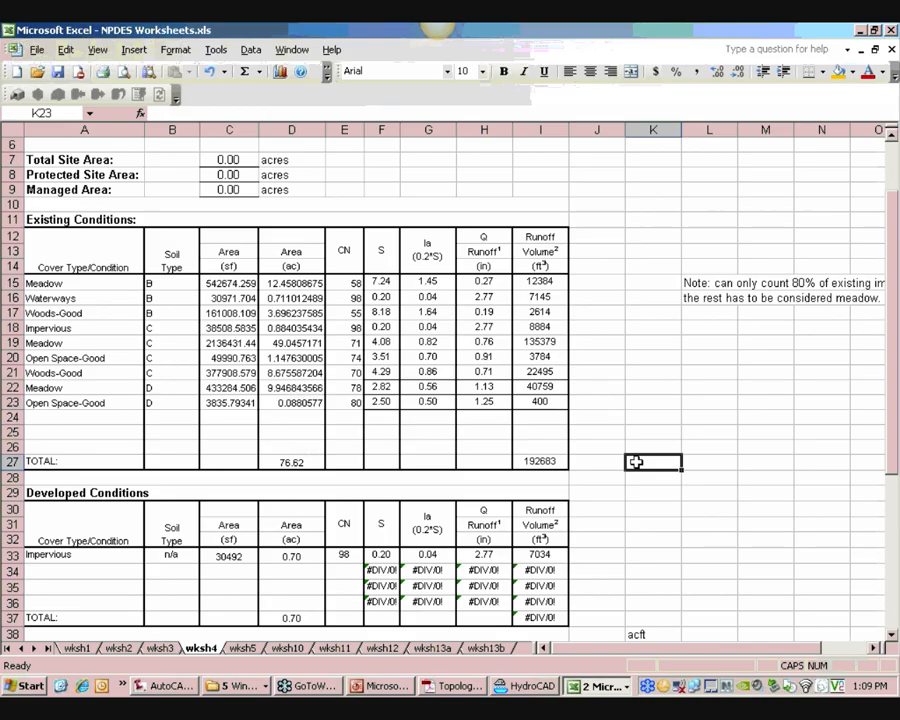
# Check the TOTAL row's Area (ac) and Runoff Volume sum formulas
pyautogui.scroll(-2, 600, 470)
pyautogui.click(318, 388)
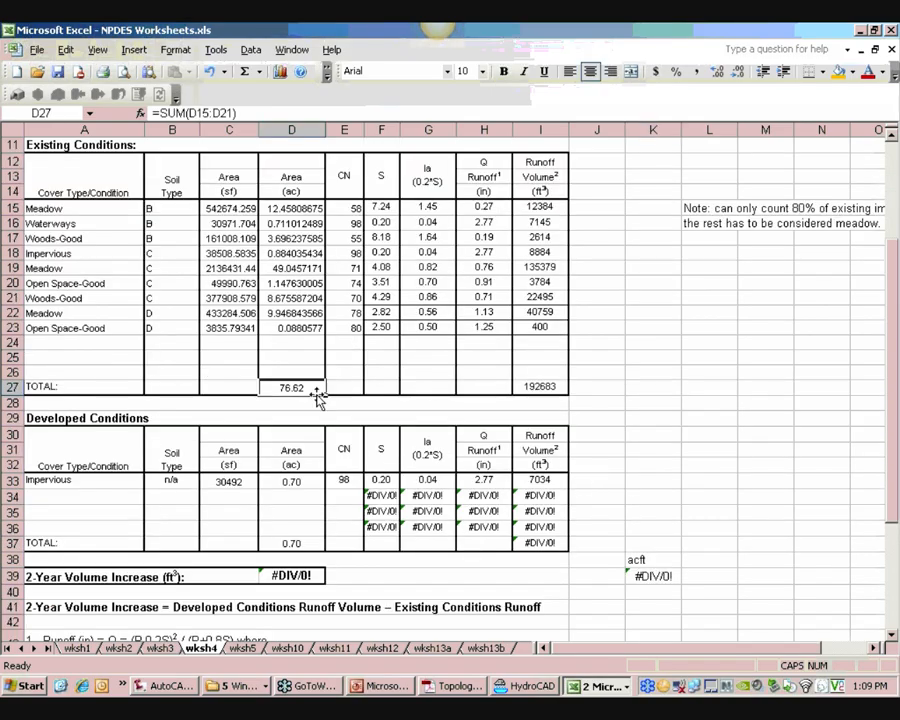
pyautogui.click(548, 388)
pyautogui.moveTo(106, 334); pyautogui.dragTo(343, 353)
pyautogui.click(372, 353)
pyautogui.moveTo(132, 346); pyautogui.dragTo(348, 352)
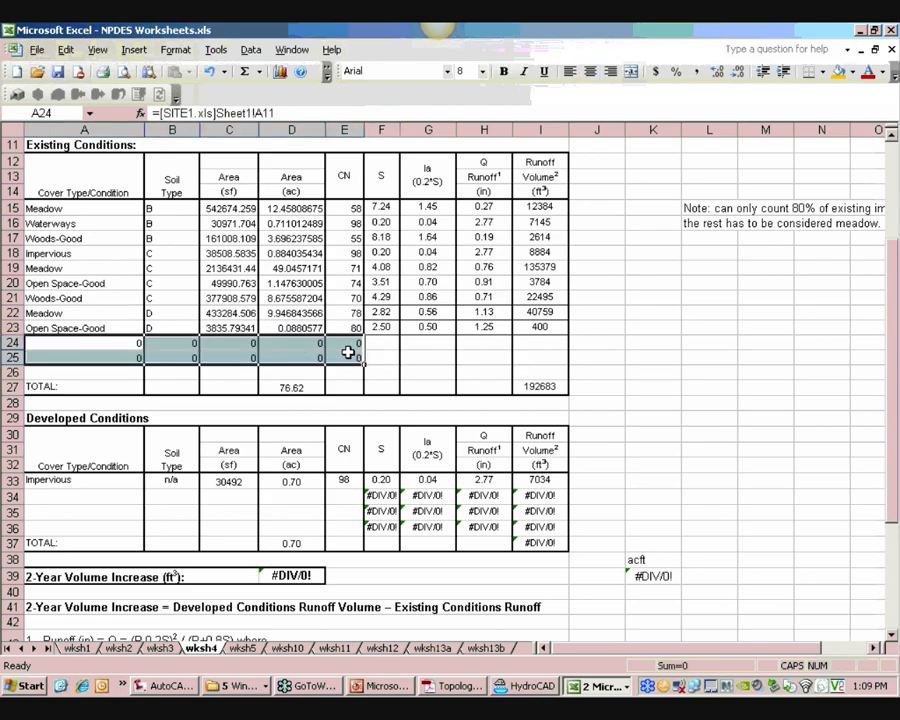
pyautogui.press('Delete')
pyautogui.click(428, 343)
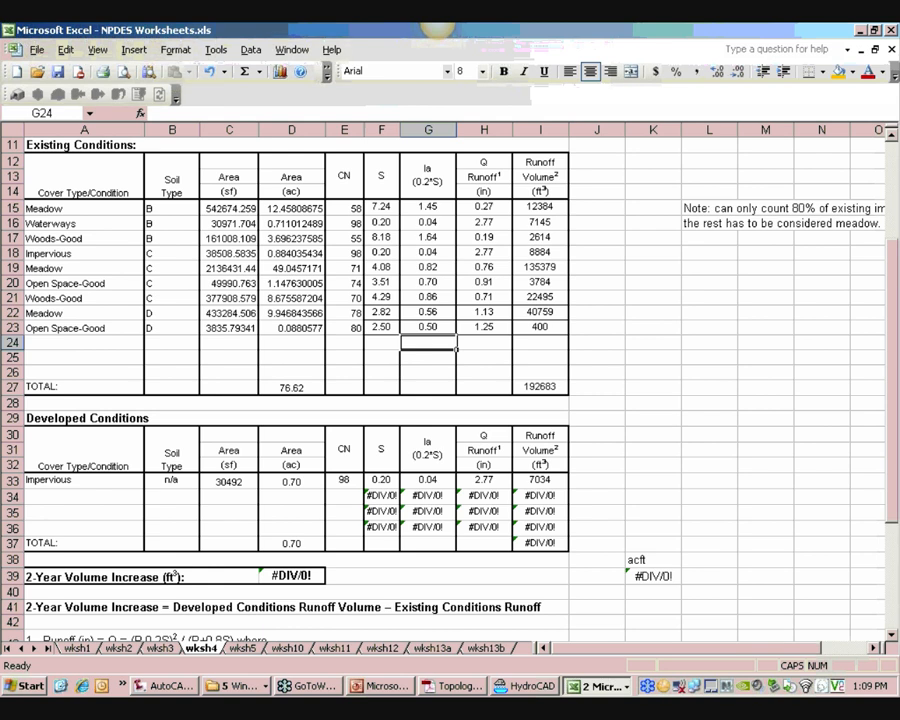
# Close the NPDES Worksheets and SITE1 workbooks and exit Excel
pyautogui.click(891, 50)
pyautogui.click(449, 400)
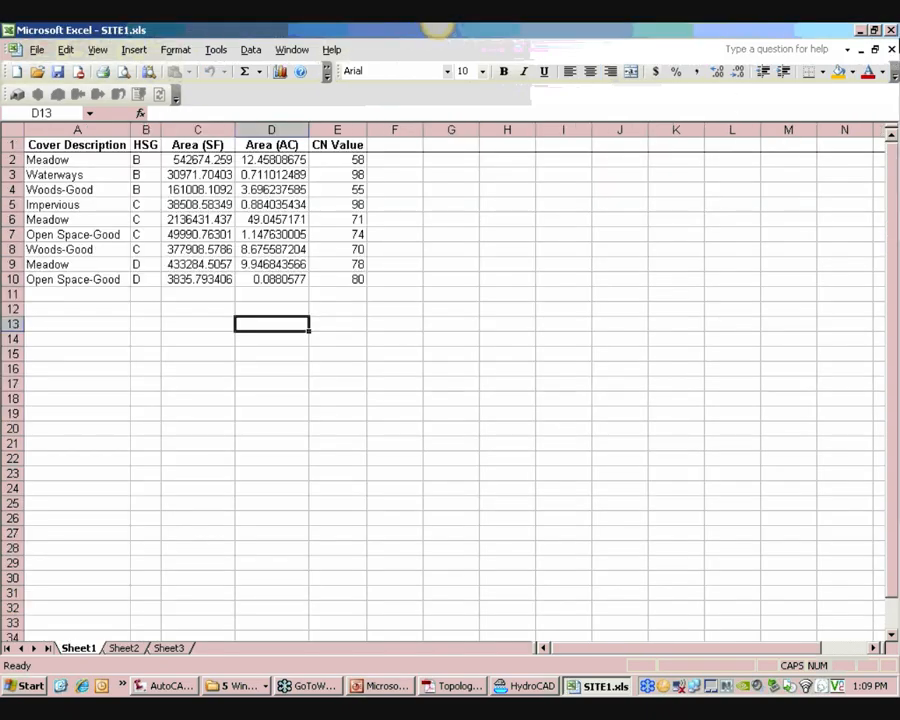
pyautogui.click(891, 50)
pyautogui.click(451, 394)
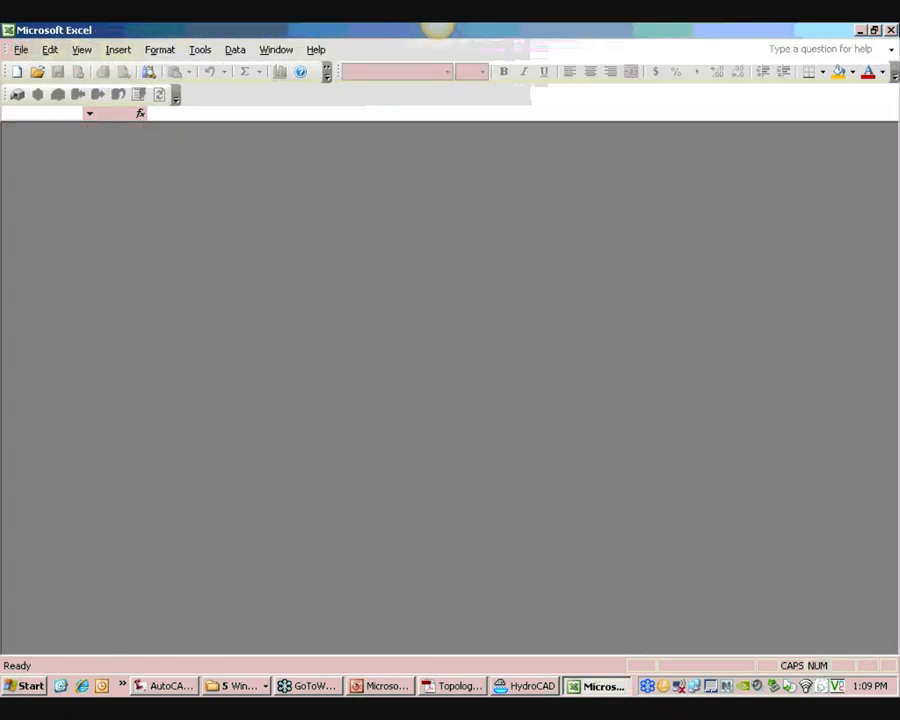
pyautogui.click(891, 30)
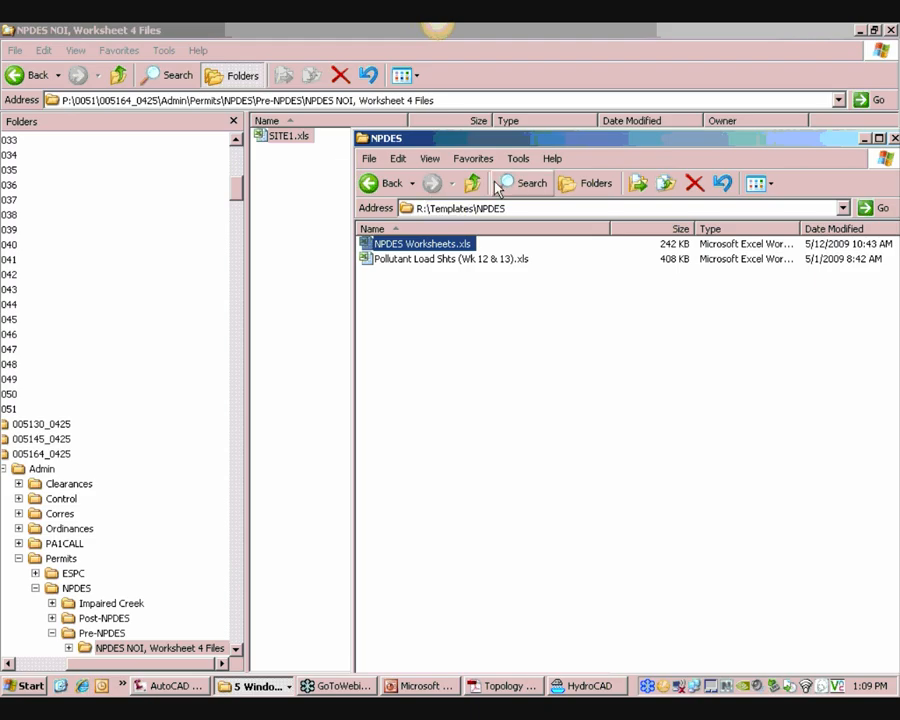
# Open NPDES Worksheets.xls from the project's Admin\Permits\NPDES folder
pyautogui.click(236, 647)
pyautogui.scroll(-2, 235, 645)
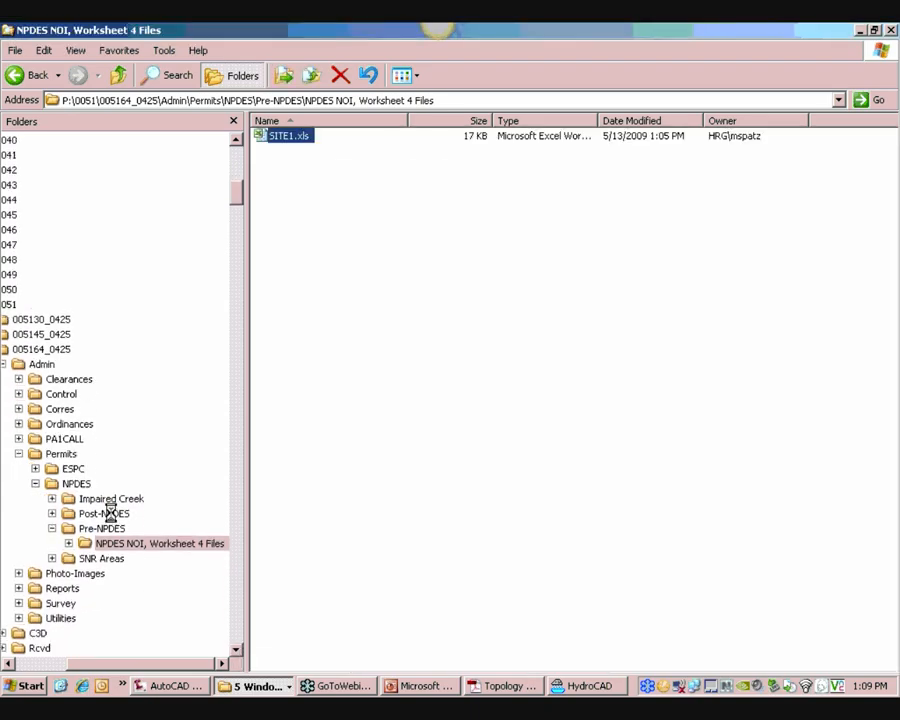
pyautogui.click(76, 483)
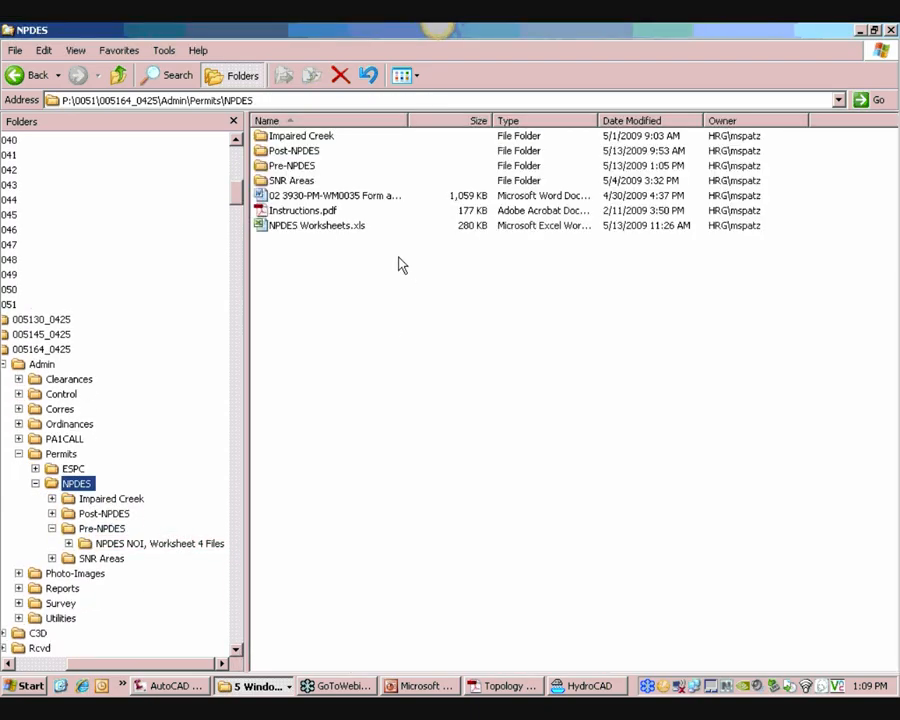
pyautogui.click(312, 228)
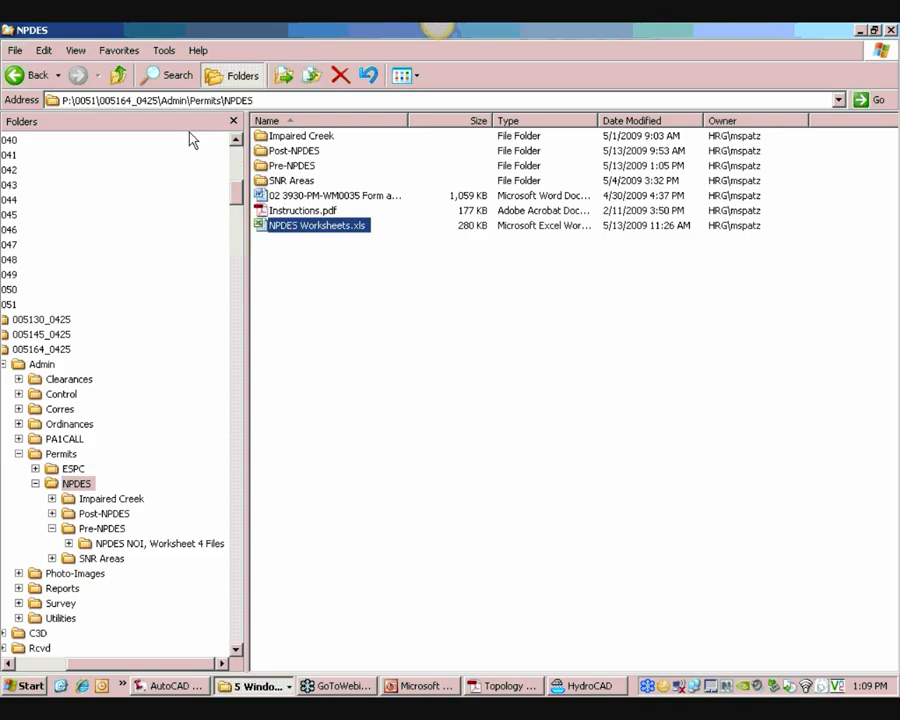
pyautogui.doubleClick(312, 225)
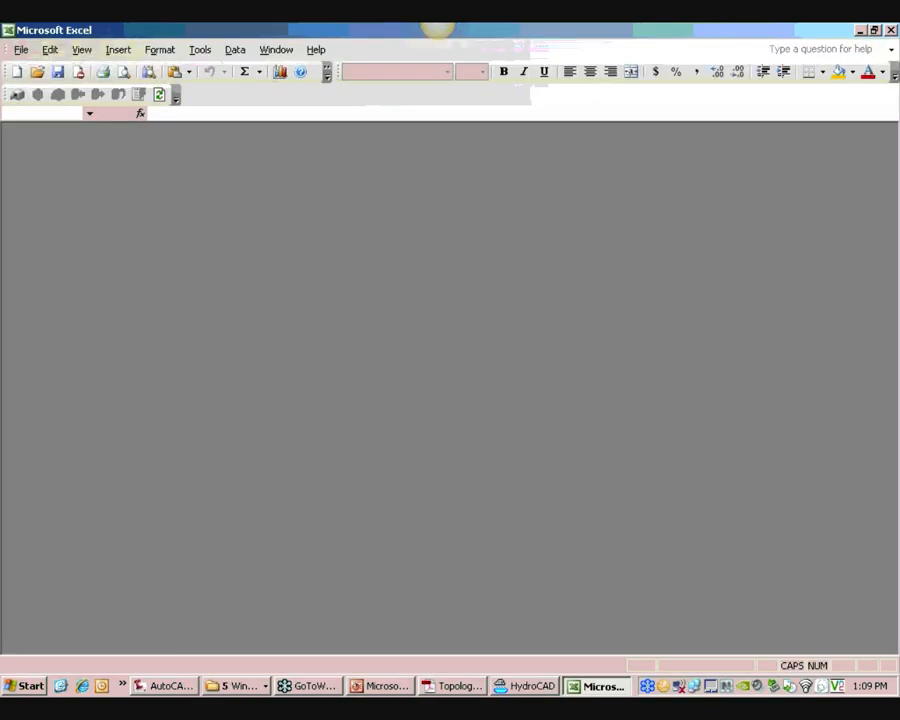
# Review the project workbook's wksh4 sheet, including its acre-feet cell and linked Soil Type cells
pyautogui.click(483, 375)
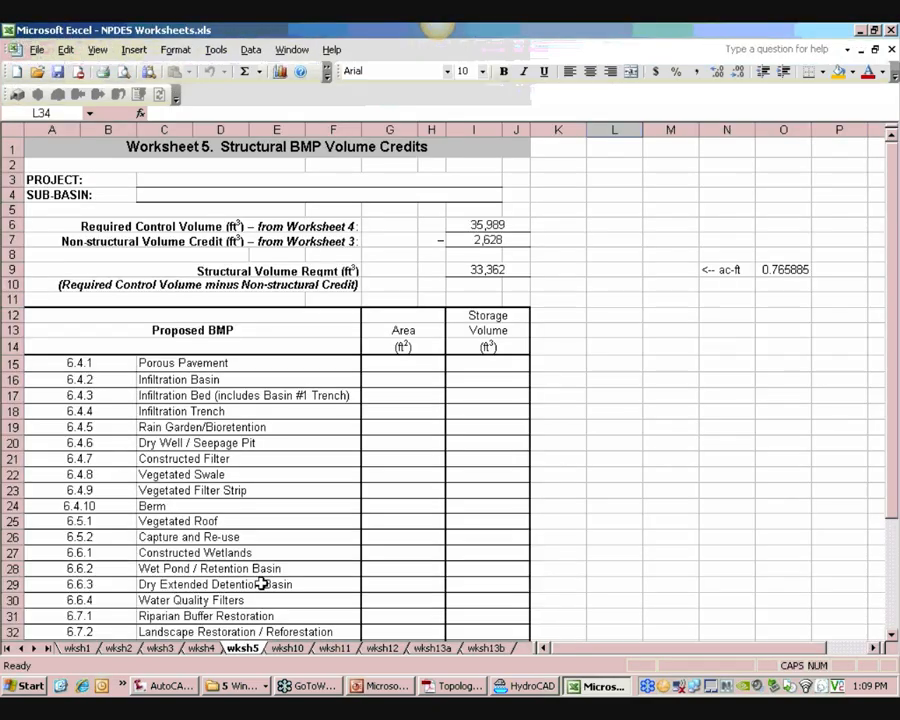
pyautogui.click(290, 649)
pyautogui.click(242, 649)
pyautogui.click(201, 649)
pyautogui.keyDown('ctrl'); pyautogui.scroll(-3, 425, 475); pyautogui.keyUp('ctrl')
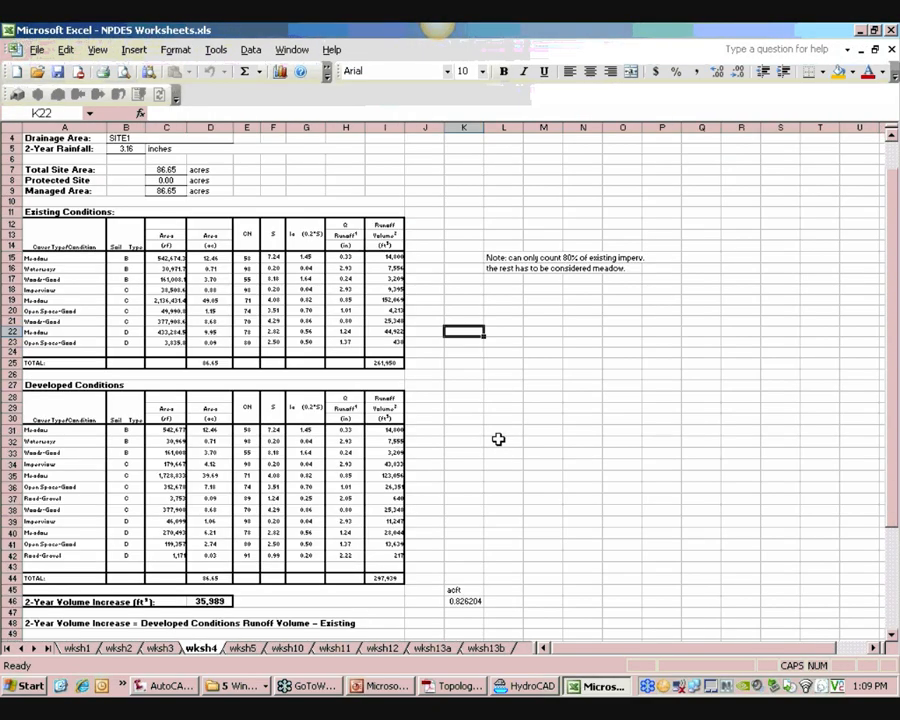
pyautogui.keyDown('ctrl'); pyautogui.scroll(1, 478, 486); pyautogui.keyUp('ctrl')
pyautogui.click(460, 549)
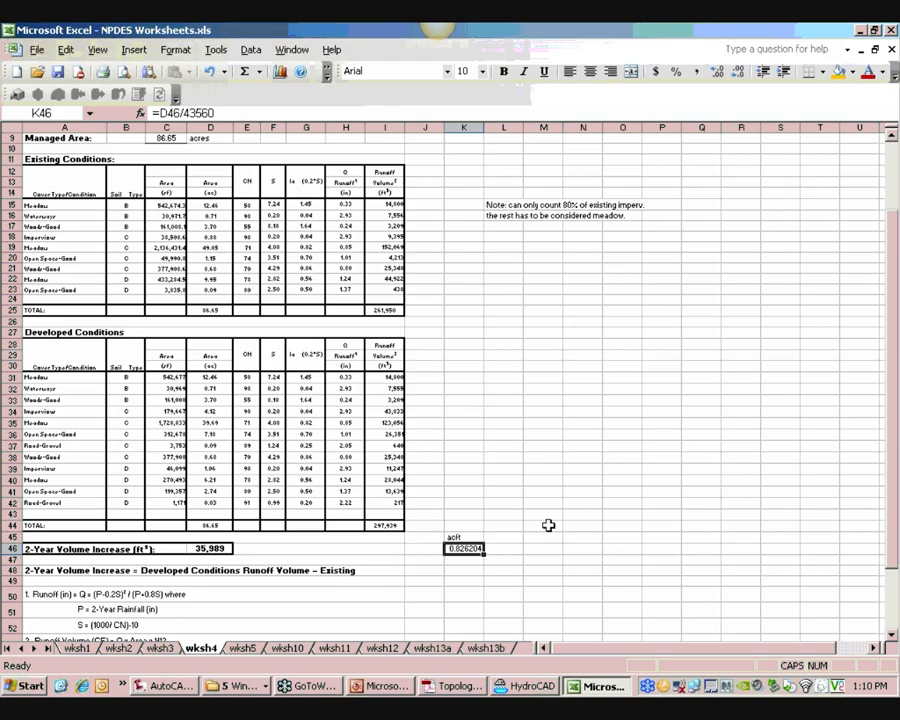
pyautogui.click(126, 258)
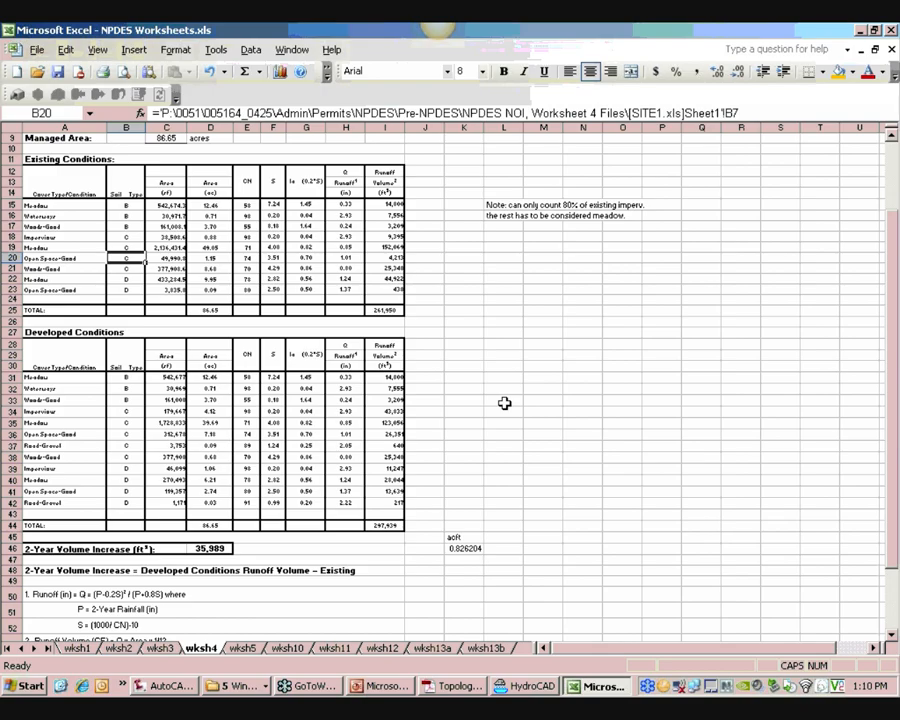
# Check the runoff formula for the Open Space-Good row under Developed Conditions
pyautogui.click(356, 433)
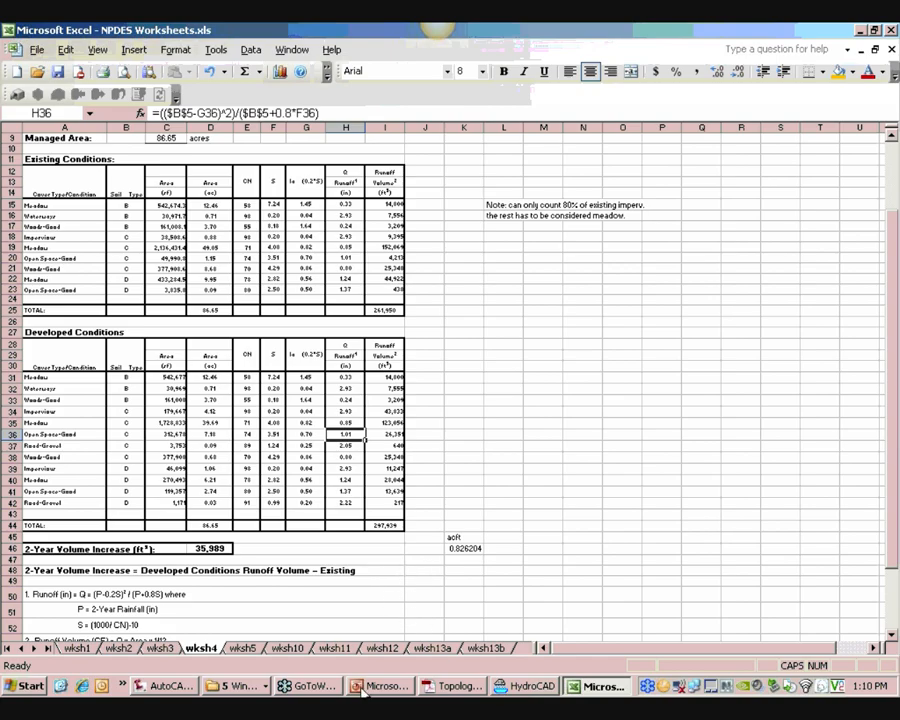
# Browse the project's Admin\Permits\NPDES folder and its Post-NPDES subfolder to locate the worksheet files
pyautogui.click(248, 690)
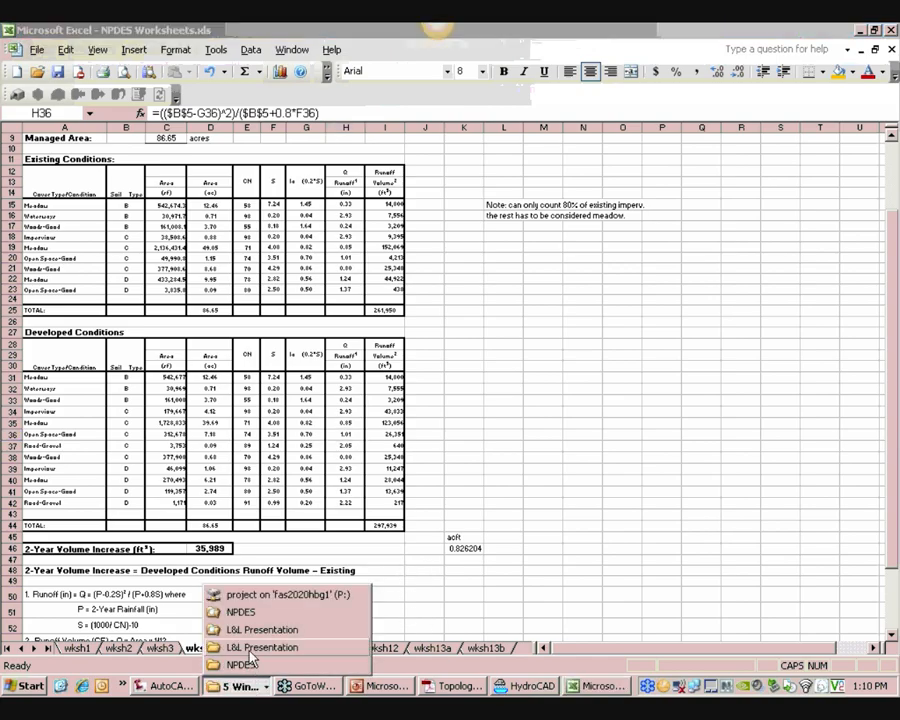
pyautogui.click(240, 664)
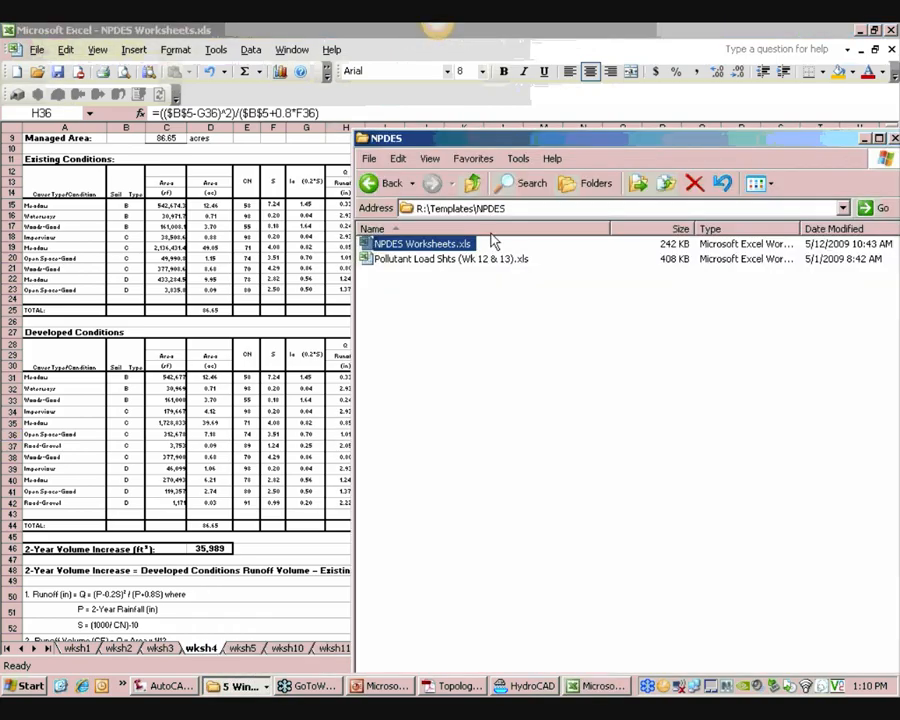
pyautogui.click(238, 686)
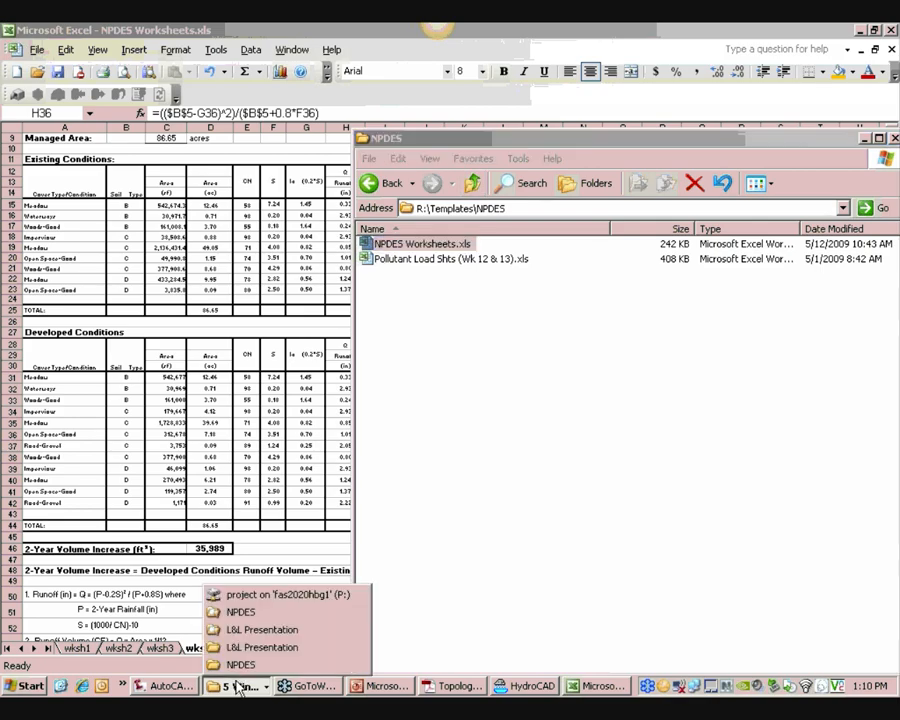
pyautogui.click(240, 614)
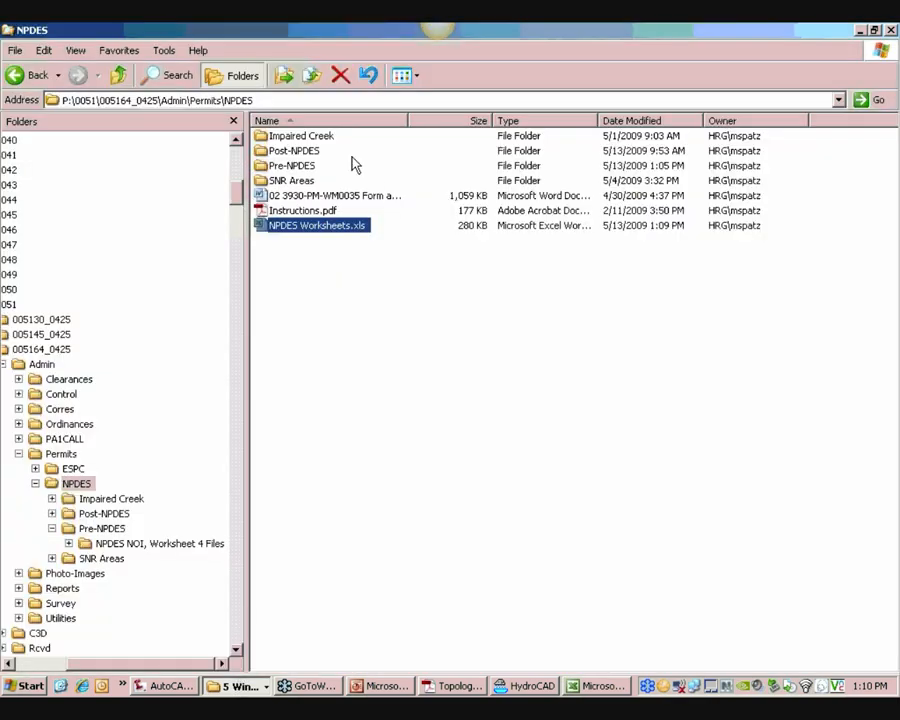
pyautogui.click(298, 166)
pyautogui.press('Up')
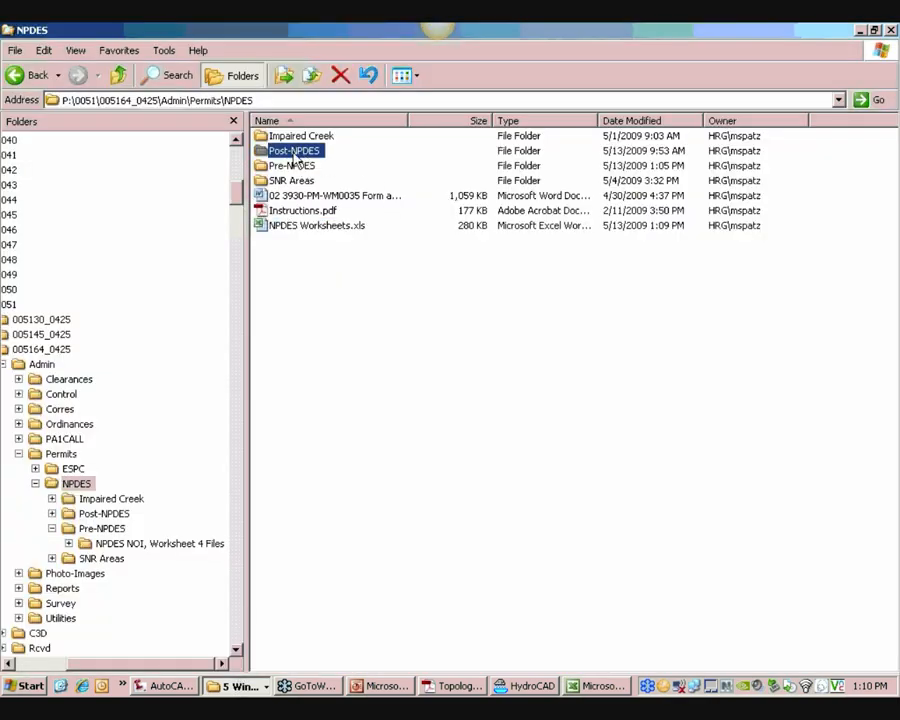
pyautogui.press('Return')
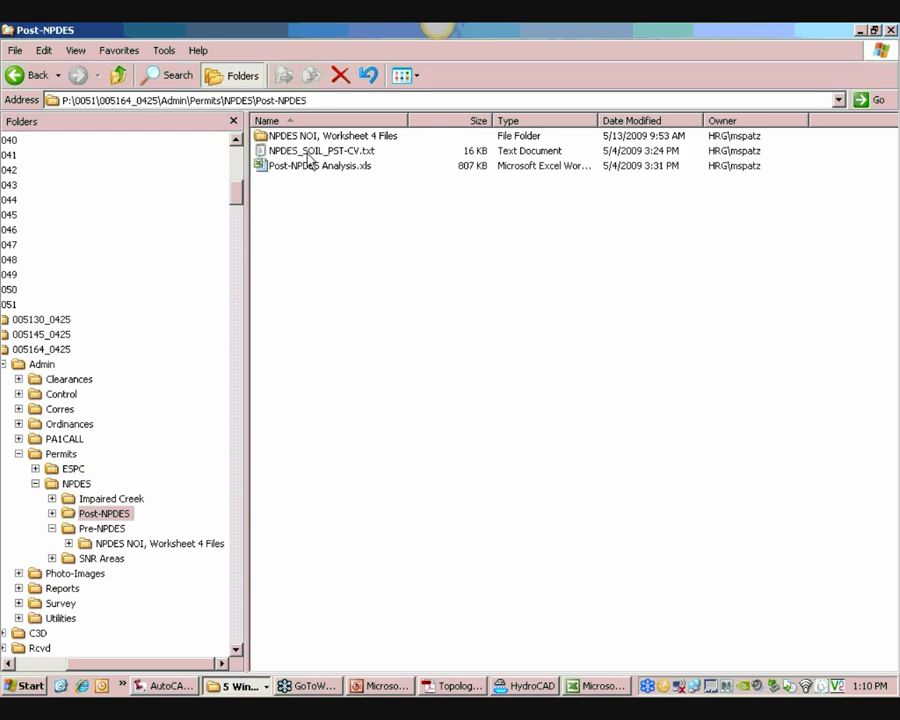
pyautogui.click(312, 137)
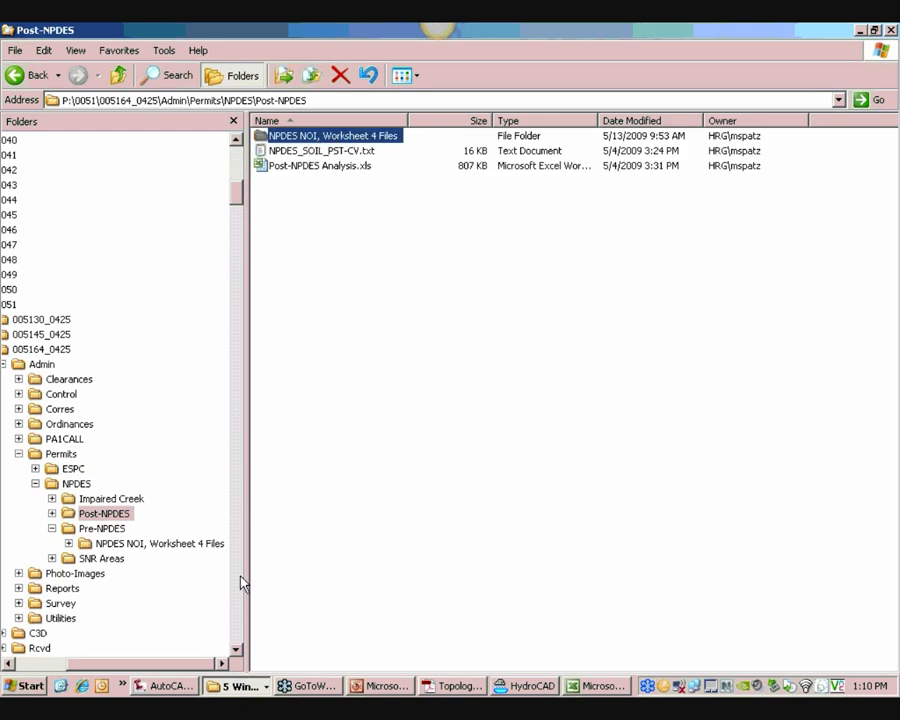
pyautogui.click(78, 484)
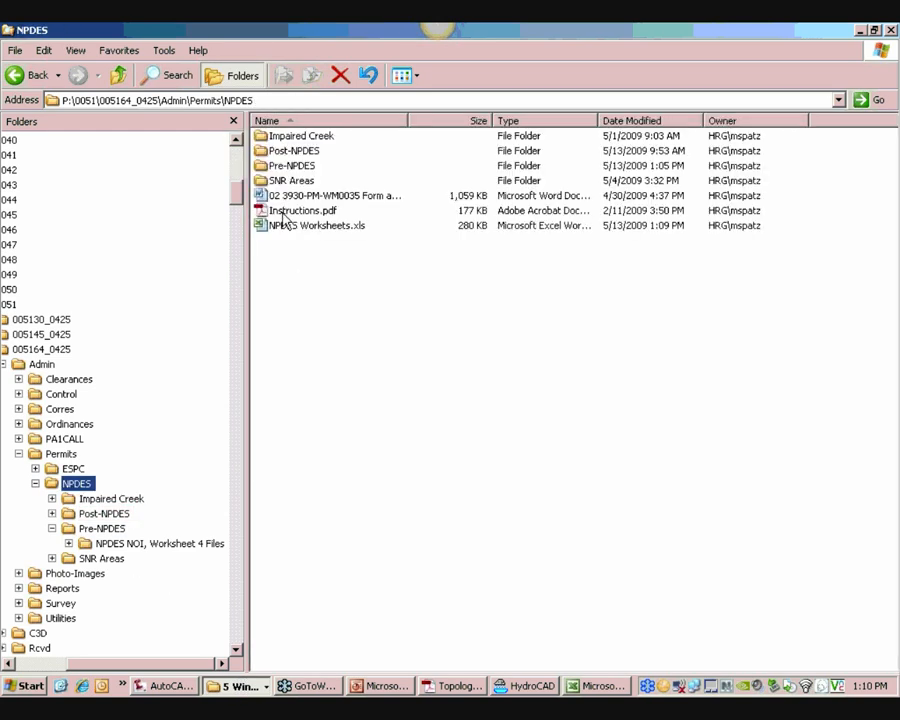
pyautogui.click(284, 227)
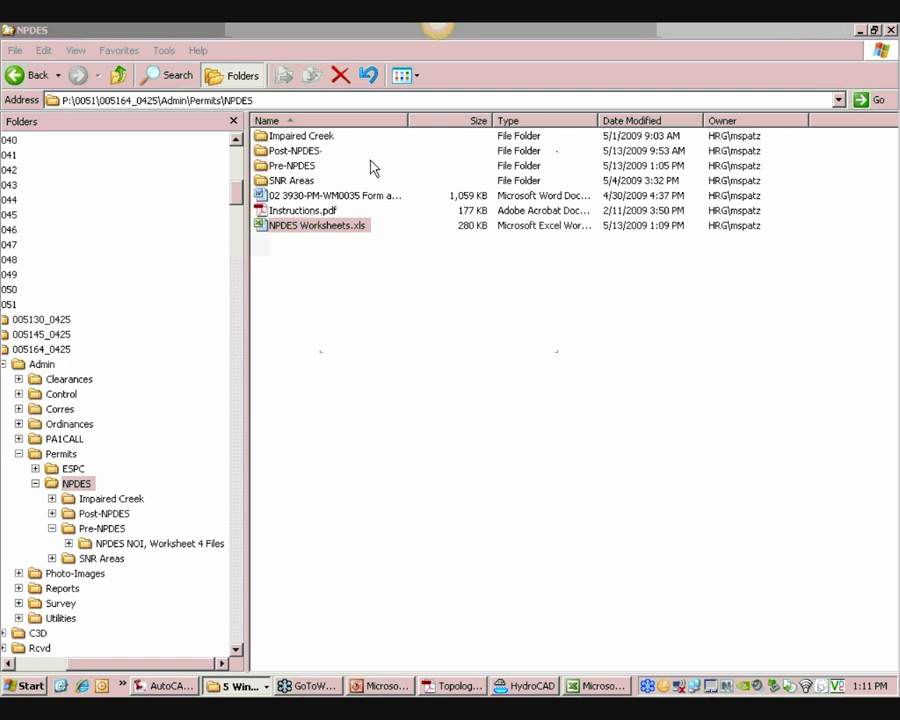
pyautogui.moveTo(499, 346); pyautogui.dragTo(504, 586)
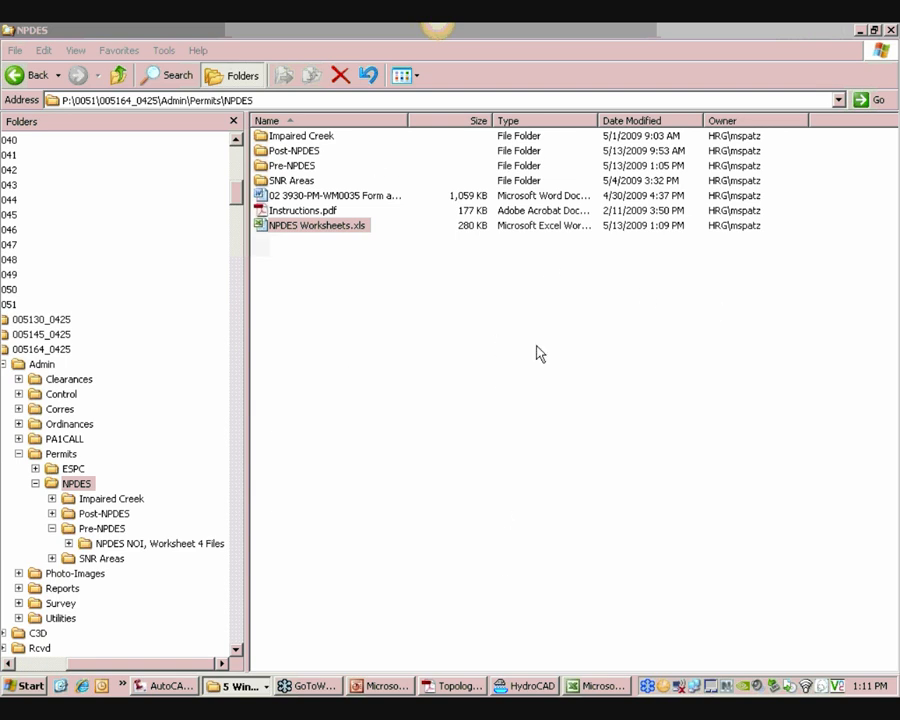